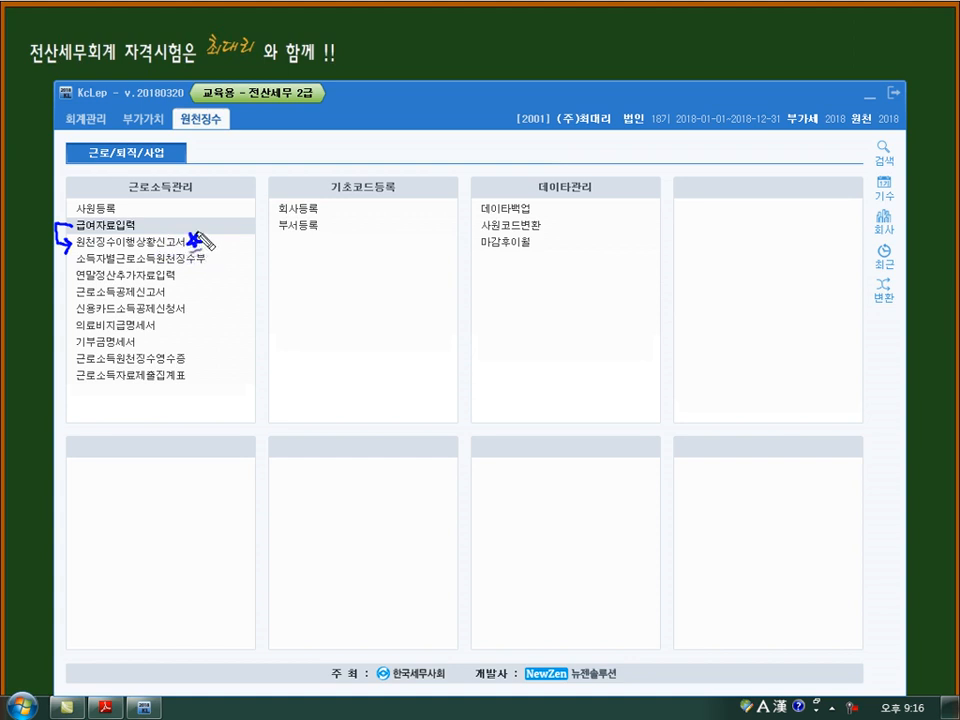
left_click_drag(248, 284, 260, 283)
mouse_move(170, 196)
left_mouse_down()
mouse_move(166, 212)
mouse_move(172, 200)
mouse_move(178, 212)
left_mouse_up()
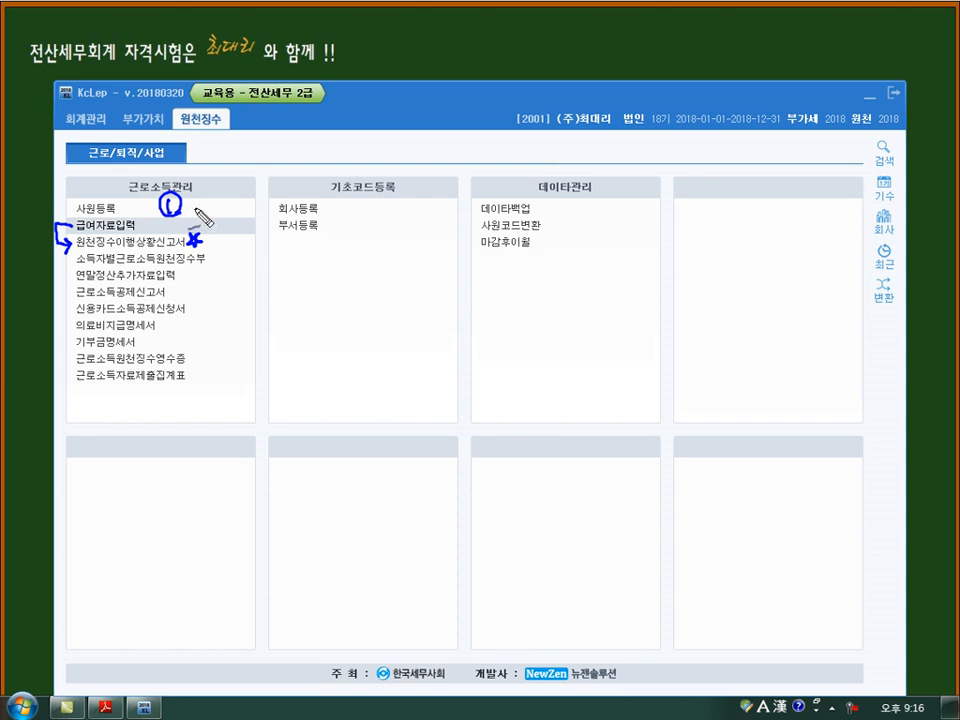
mouse_move(217, 184)
left_mouse_down()
mouse_move(185, 210)
mouse_move(258, 256)
left_mouse_up()
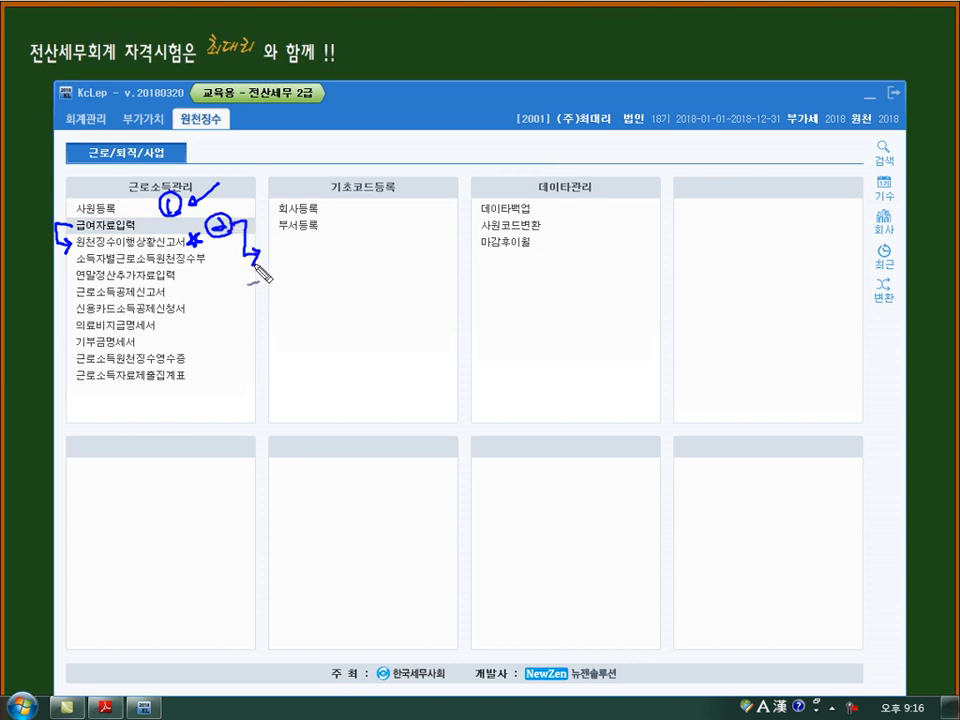
left_click_drag(264, 254, 299, 279)
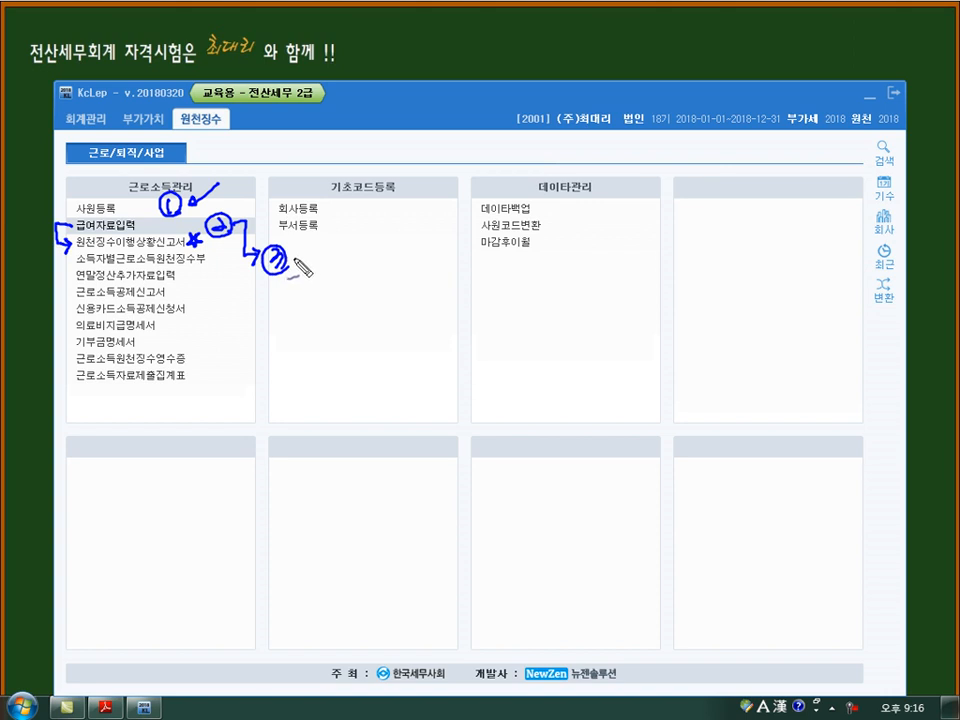
mouse_move(78, 262)
left_mouse_down()
mouse_move(183, 265)
mouse_move(140, 228)
mouse_move(70, 230)
mouse_move(58, 246)
mouse_move(195, 245)
mouse_move(220, 276)
mouse_move(262, 272)
left_mouse_up()
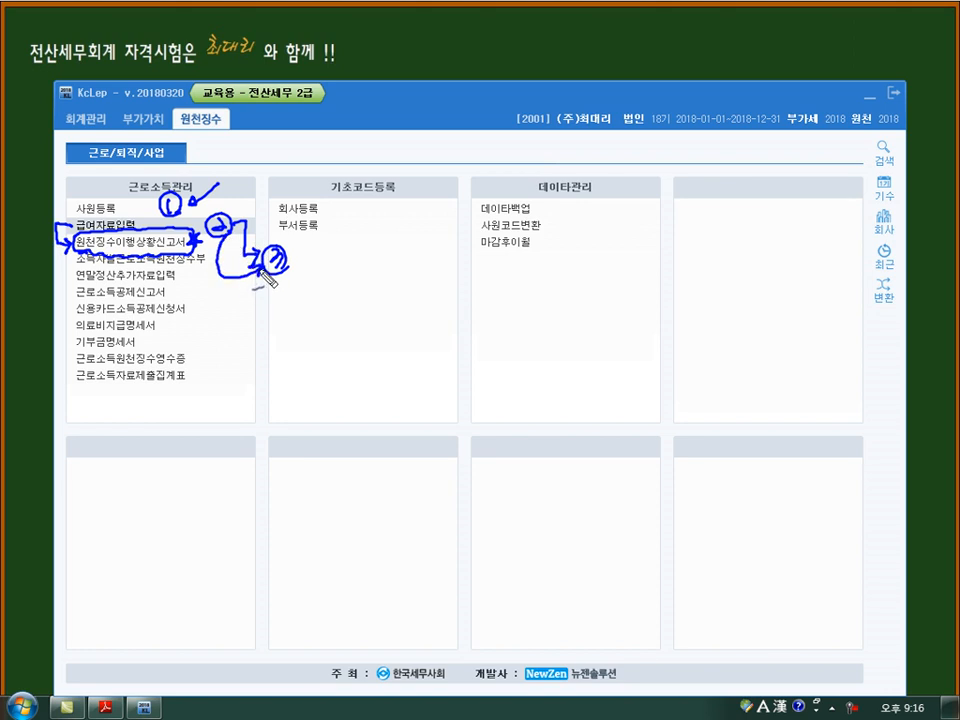
mouse_move(320, 265)
left_mouse_down()
mouse_move(342, 282)
mouse_move(383, 278)
mouse_move(440, 296)
mouse_move(498, 268)
mouse_move(522, 278)
left_mouse_up()
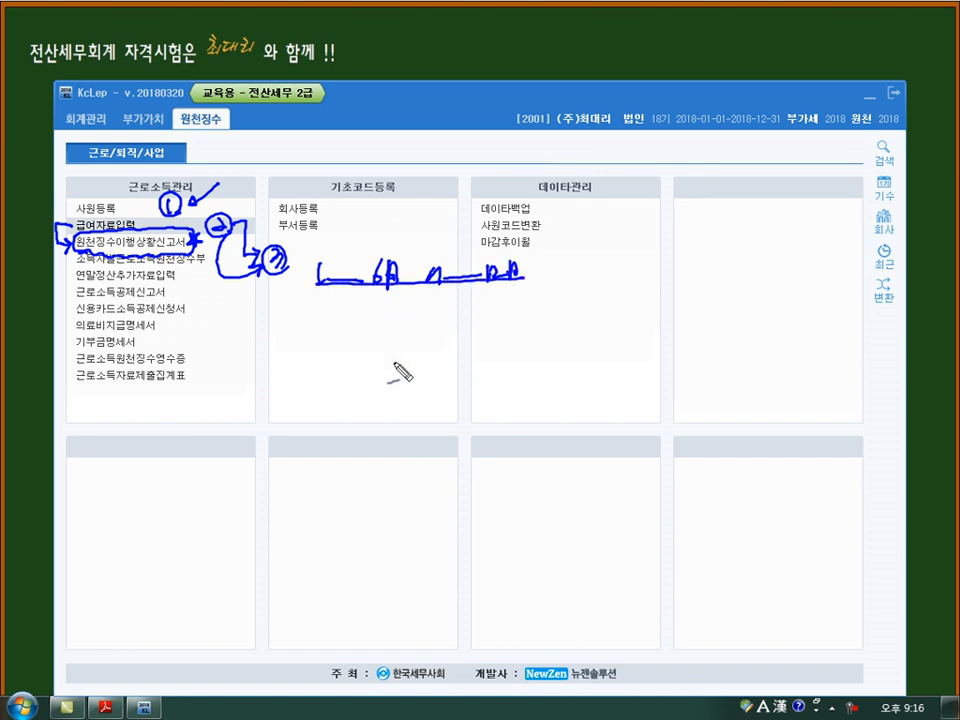
key("Escape")
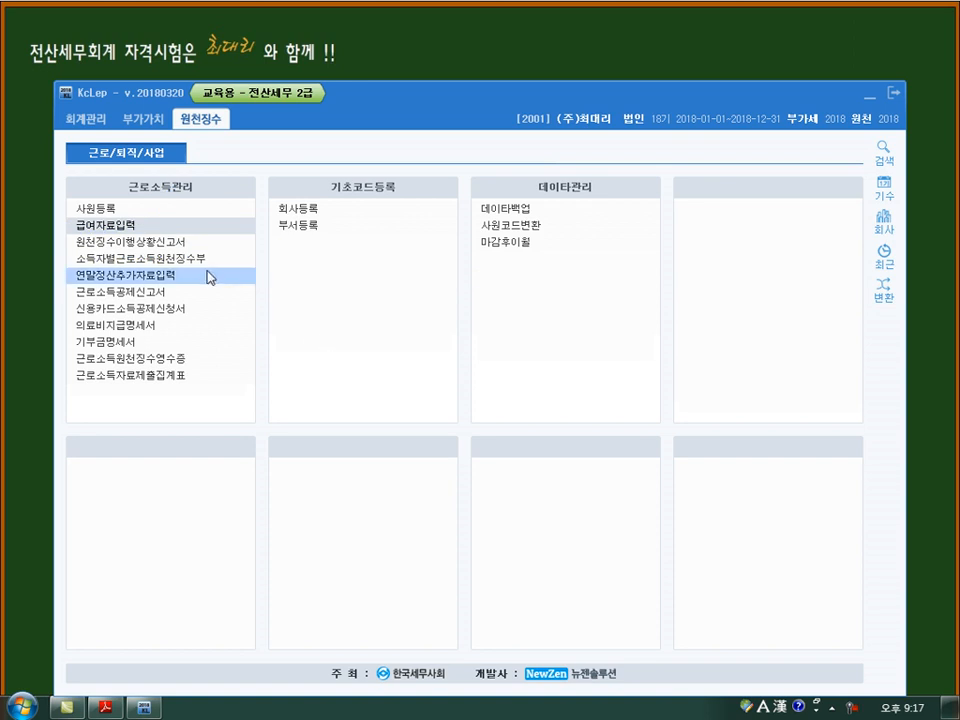
- Open the 급여자료입력 window, and switch to Adobe Reader to bring up the exercise's January–June payroll table
left_click(184, 230)
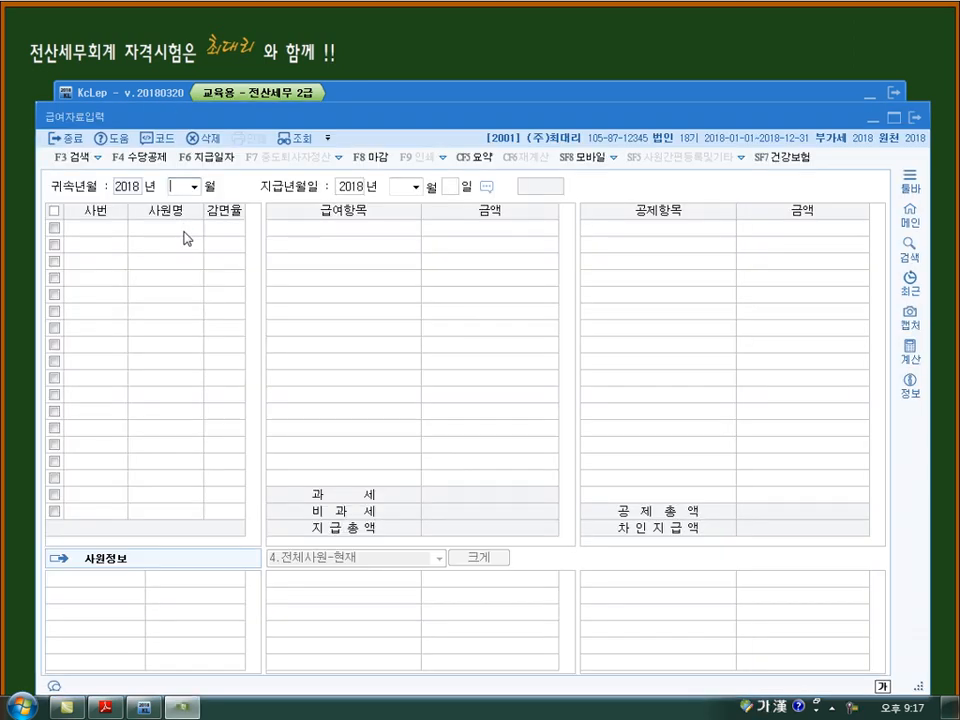
left_click(104, 707)
scroll(300, 385, "up", 4)
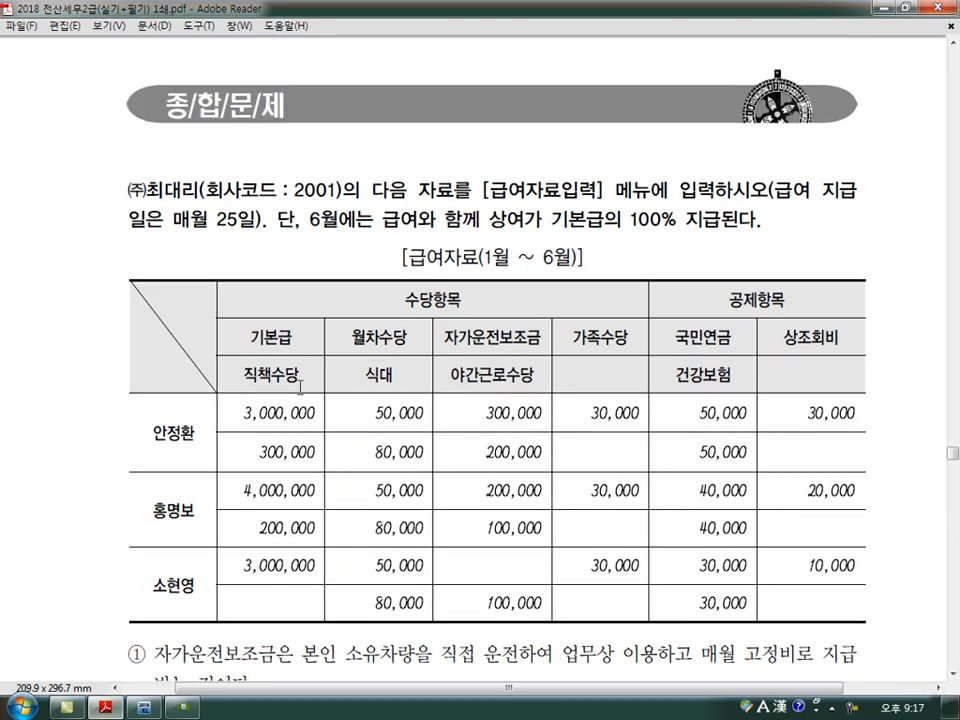
scroll(300, 387, "down", 3)
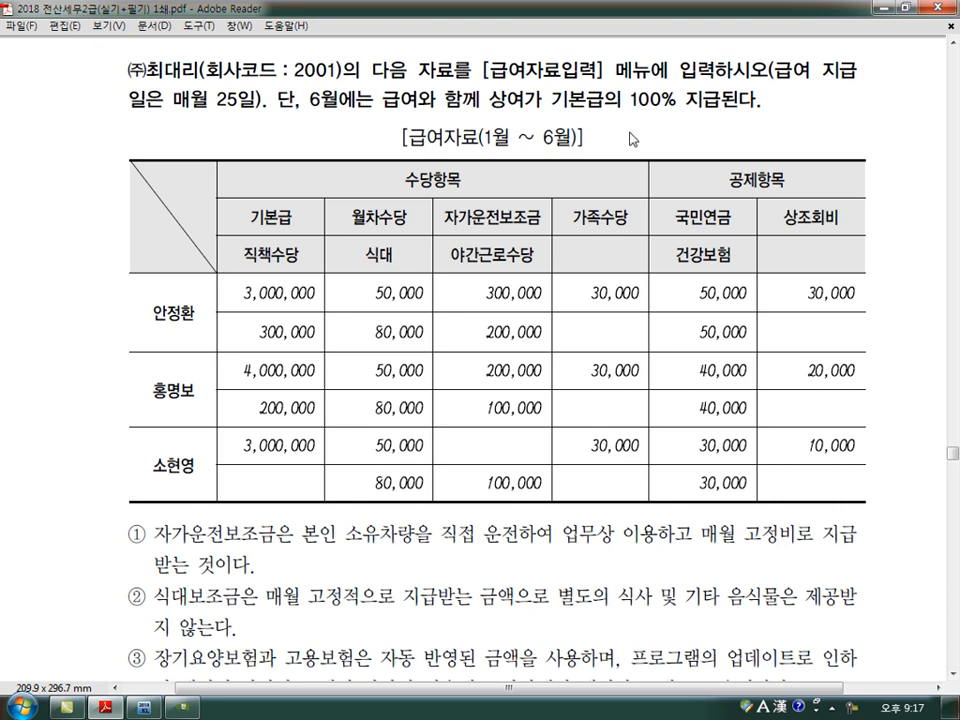
scroll(533, 462, "down", 2)
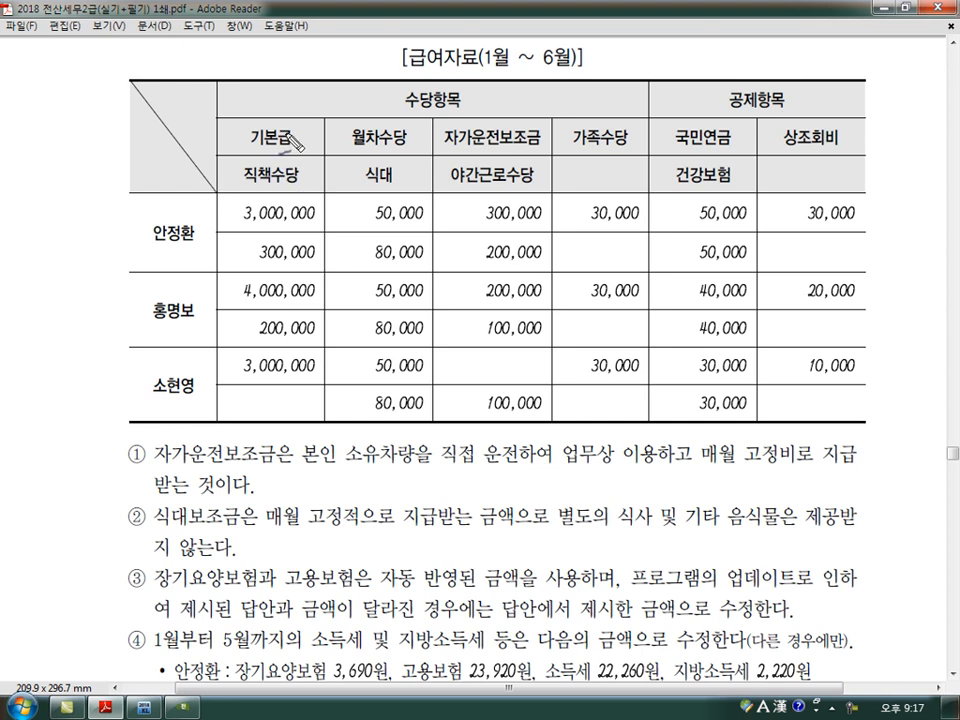
- Examine the 기본급, 직책수당, 월차수당 and 식대 columns and note ② on 식대 to decide which allowances are taxable
mouse_move(303, 98)
left_mouse_down()
mouse_move(345, 111)
mouse_move(395, 100)
mouse_move(415, 118)
mouse_move(372, 88)
mouse_move(372, 72)
left_mouse_up()
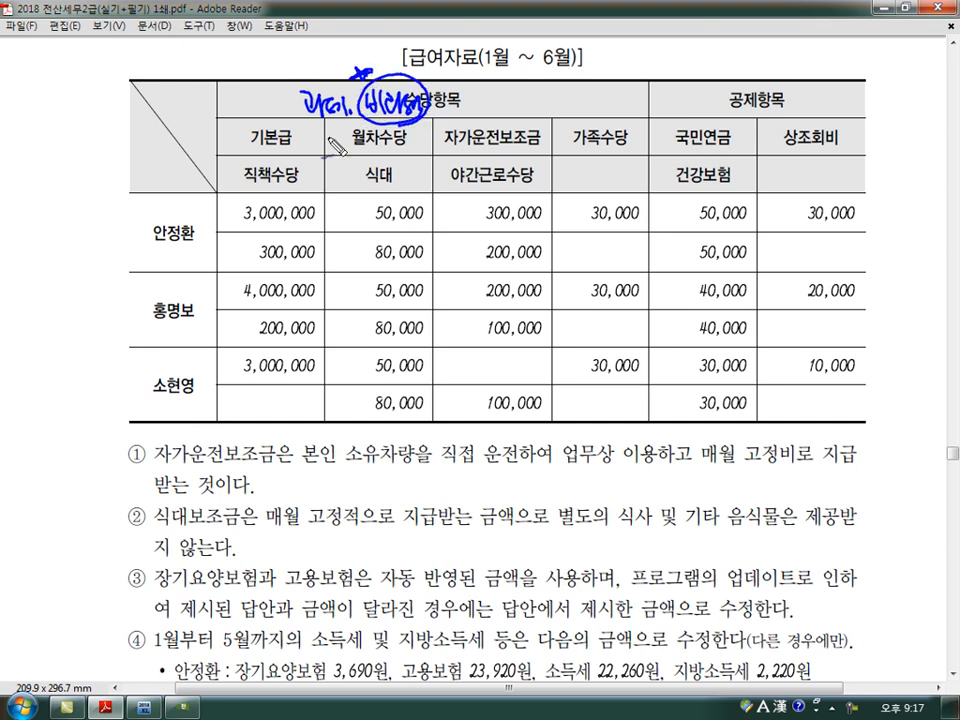
left_click_drag(251, 153, 290, 152)
left_click_drag(250, 186, 299, 185)
left_click_drag(397, 174, 410, 171)
mouse_move(355, 151)
left_mouse_down()
mouse_move(405, 150)
mouse_move(360, 200)
left_mouse_up()
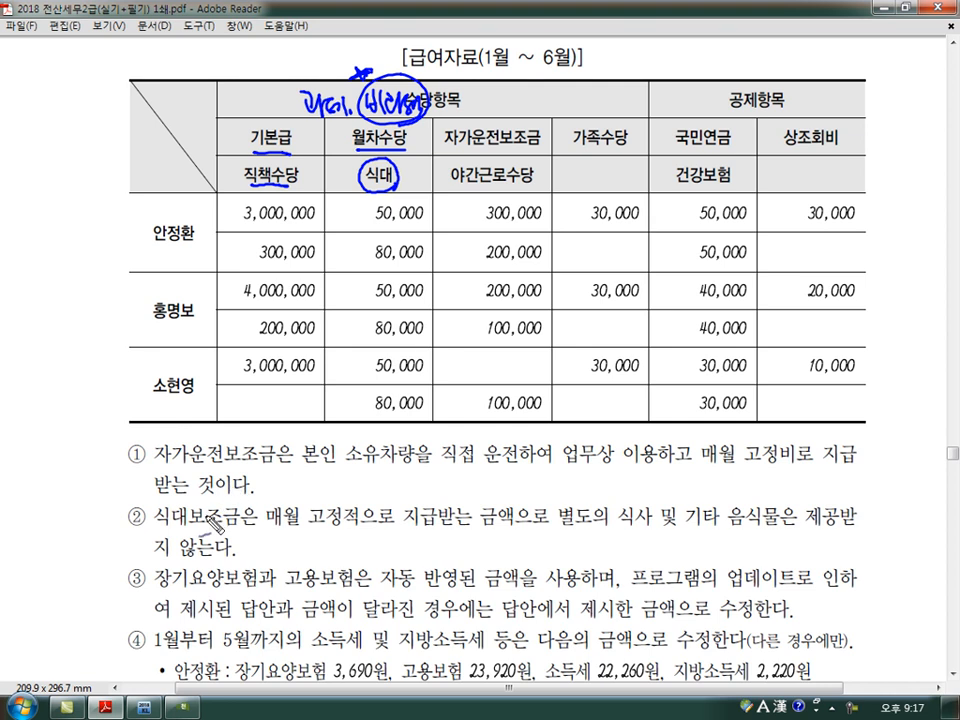
left_click_drag(163, 522, 232, 519)
mouse_move(312, 529)
left_mouse_down()
mouse_move(550, 530)
mouse_move(548, 546)
left_mouse_up()
left_click_drag(622, 530, 790, 531)
left_click_drag(848, 514, 844, 512)
left_click_drag(331, 172, 332, 188)
mouse_move(337, 172)
left_mouse_down()
mouse_move(338, 188)
mouse_move(367, 193)
left_mouse_up()
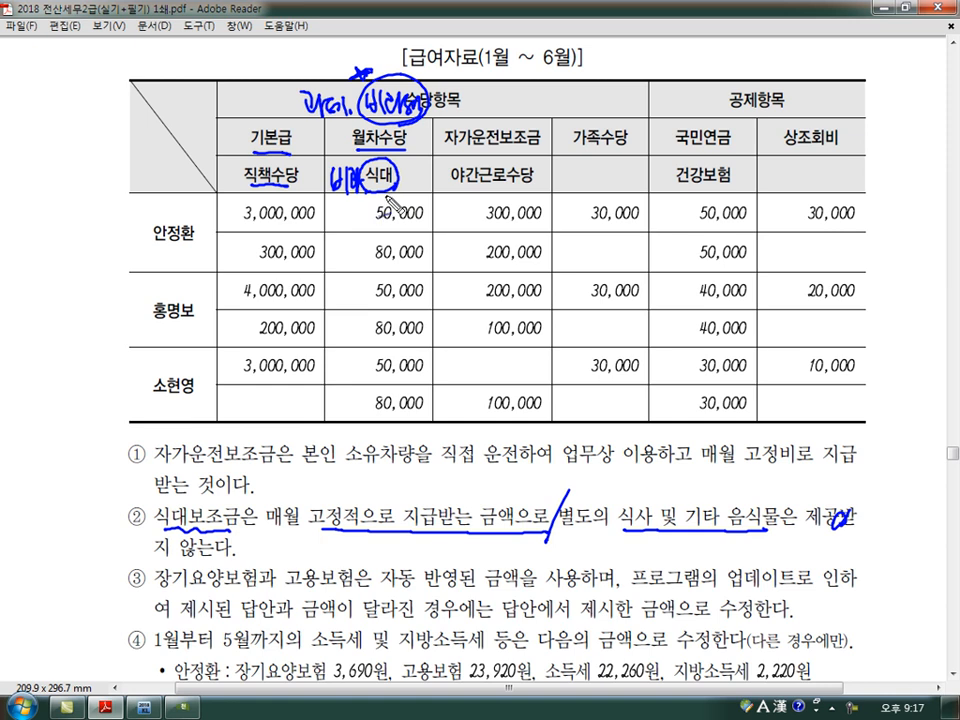
- Examine note ① on 자가운전보조금 and the 야간근로수당 column to determine the tax treatment of both allowances
mouse_move(440, 152)
left_mouse_down()
mouse_move(530, 152)
mouse_move(542, 126)
mouse_move(450, 135)
left_mouse_up()
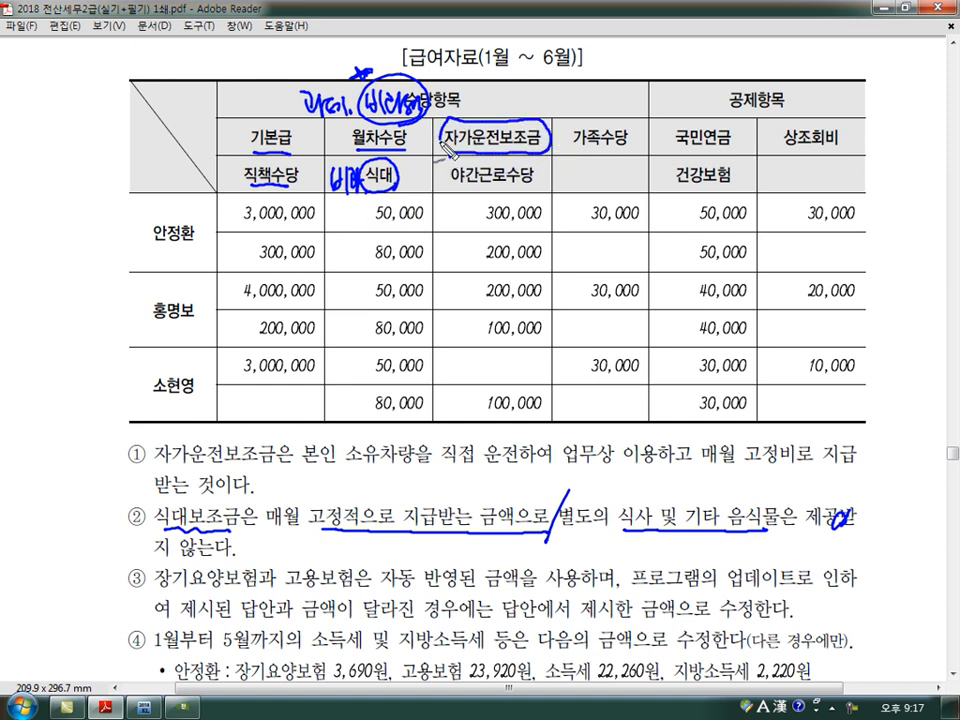
left_click_drag(163, 463, 340, 465)
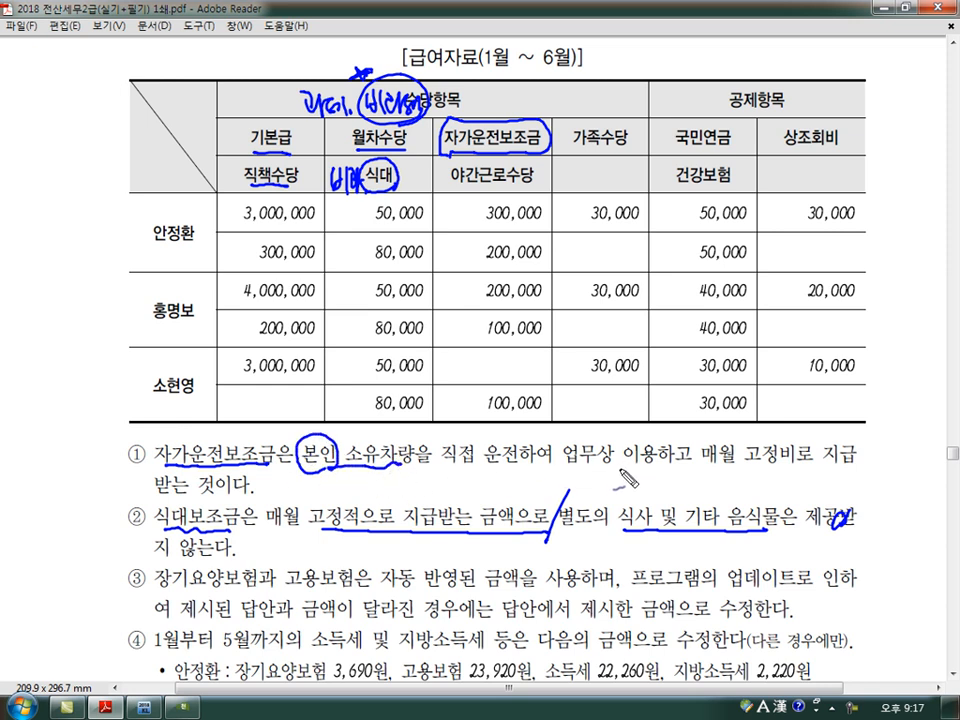
left_click_drag(586, 468, 846, 467)
left_click_drag(155, 499, 218, 497)
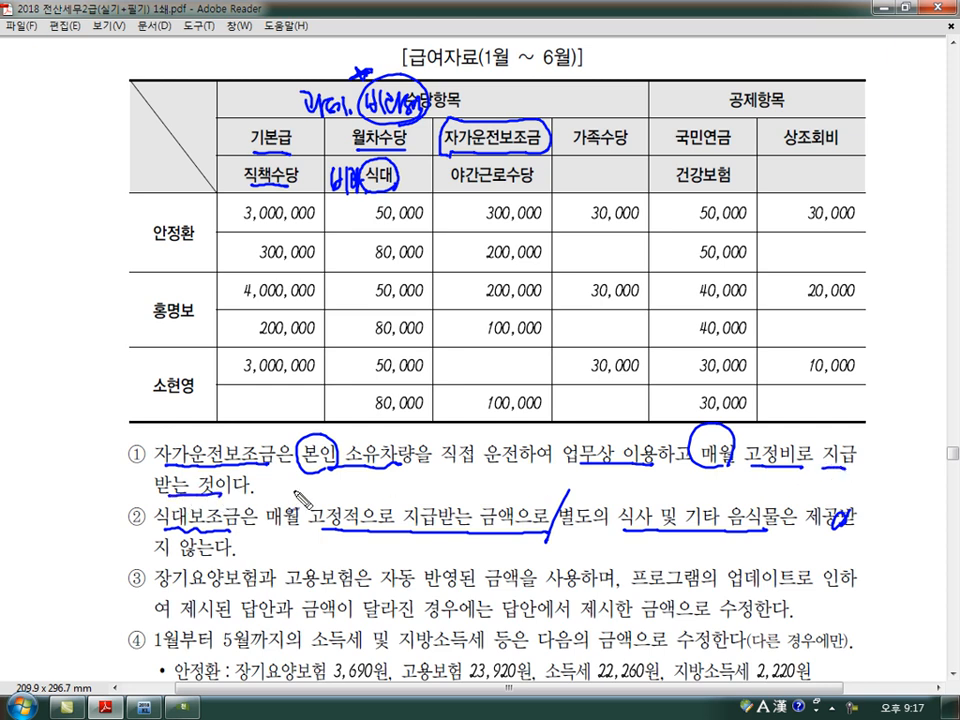
left_click_drag(487, 103, 545, 108)
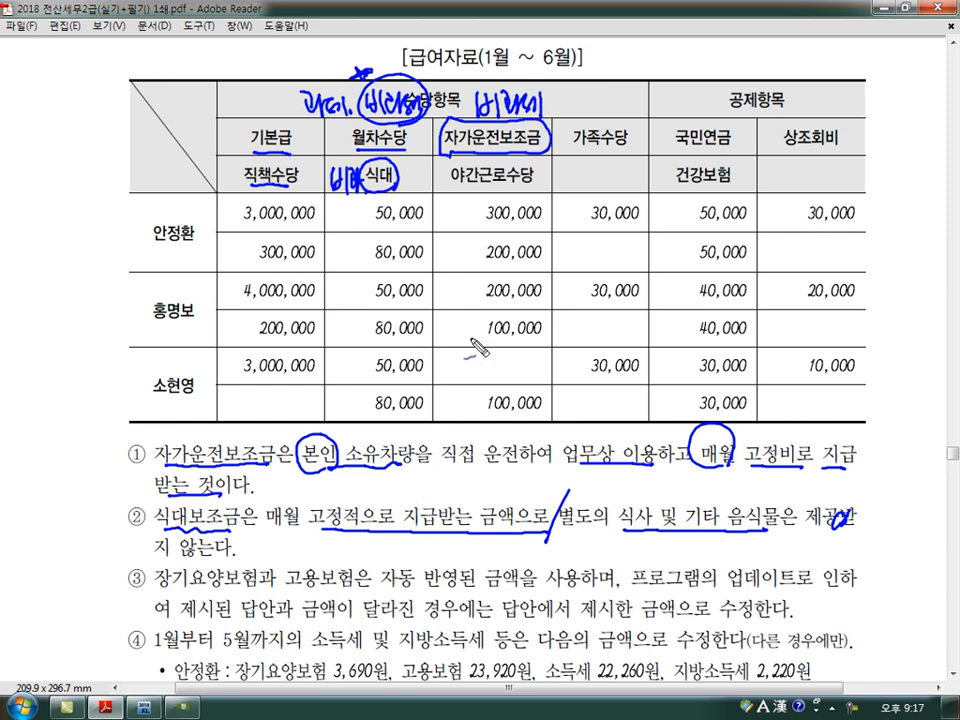
left_click_drag(450, 188, 535, 188)
mouse_move(530, 207)
left_mouse_down()
mouse_move(566, 178)
mouse_move(606, 183)
left_mouse_up()
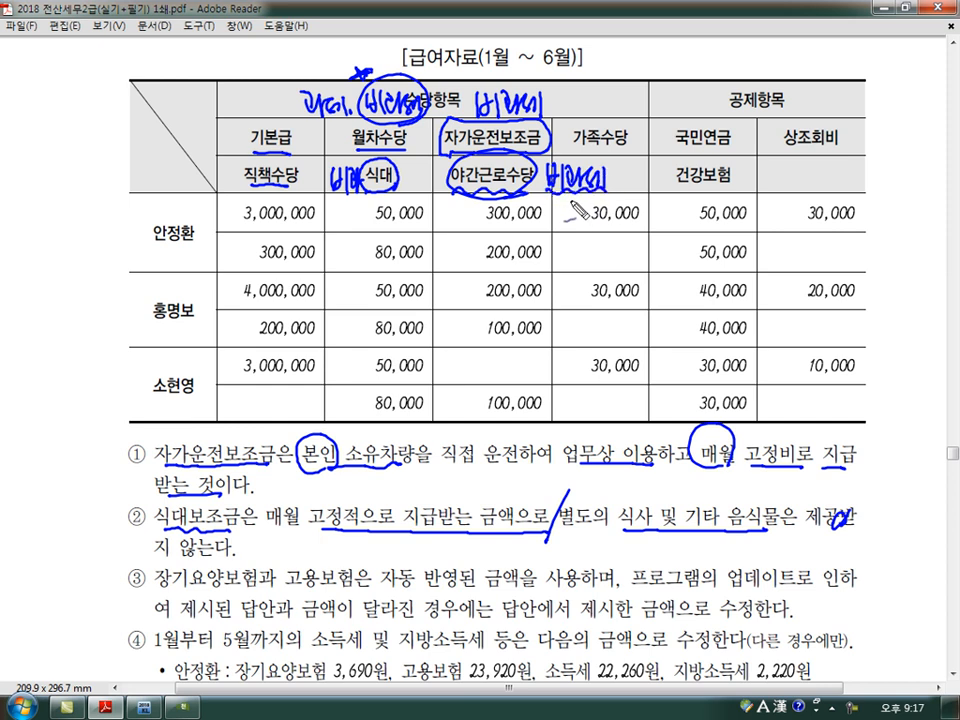
mouse_move(575, 196)
left_mouse_down()
mouse_move(575, 232)
mouse_move(590, 249)
mouse_move(604, 318)
left_mouse_up()
mouse_move(621, 262)
left_mouse_down()
mouse_move(618, 248)
mouse_move(646, 256)
mouse_move(676, 240)
mouse_move(686, 246)
mouse_move(661, 230)
left_mouse_up()
mouse_move(481, 188)
left_mouse_down()
mouse_move(536, 187)
mouse_move(545, 156)
mouse_move(587, 187)
mouse_move(629, 178)
left_mouse_up()
mouse_move(640, 162)
left_mouse_down()
mouse_move(643, 178)
mouse_move(667, 181)
left_mouse_up()
mouse_move(698, 223)
left_mouse_down()
mouse_move(696, 238)
mouse_move(724, 240)
left_mouse_up()
mouse_move(625, 262)
left_mouse_down()
mouse_move(731, 266)
mouse_move(767, 256)
left_mouse_up()
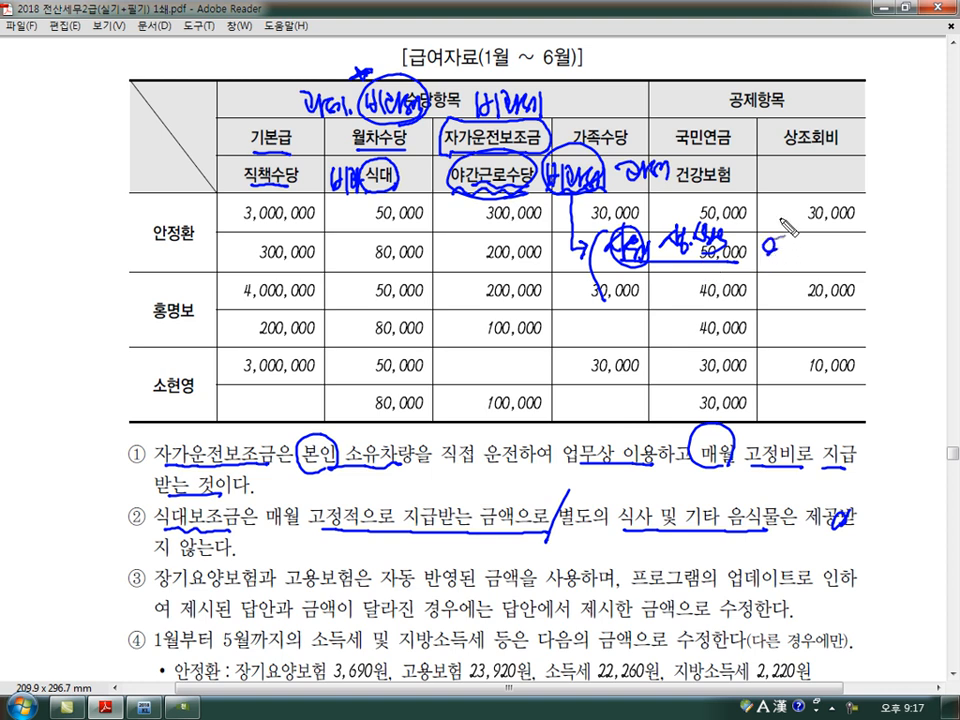
key("Escape")
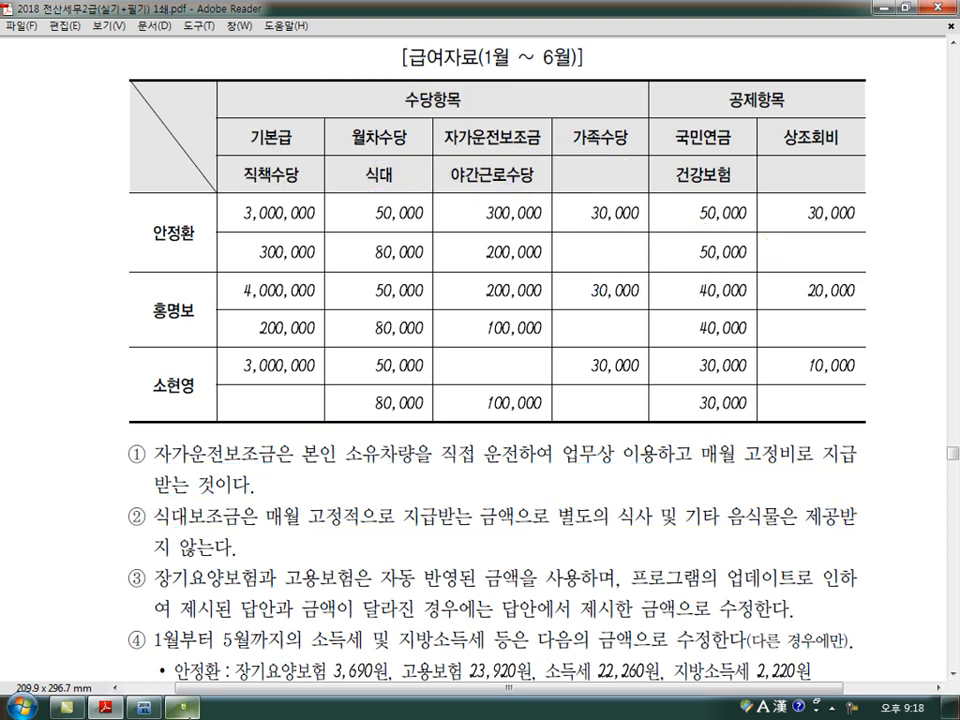
- Switch to KcLep, open 사원등록 and check the 생산직여부 and 야간근로비과세 settings for the registered employees
left_click(182, 707)
left_click(145, 707)
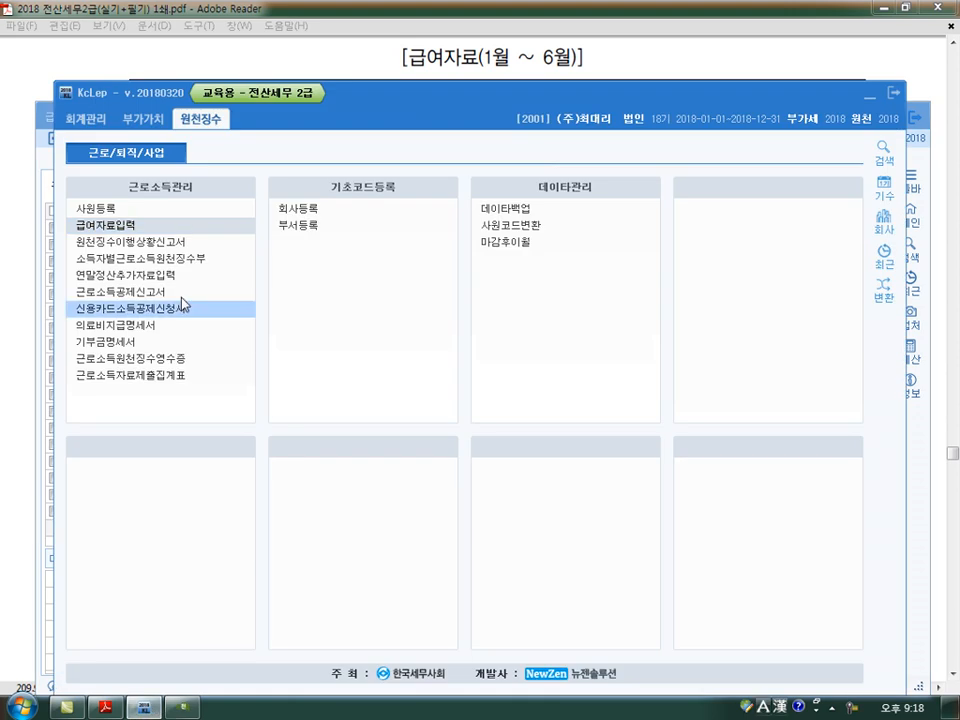
left_click(105, 209)
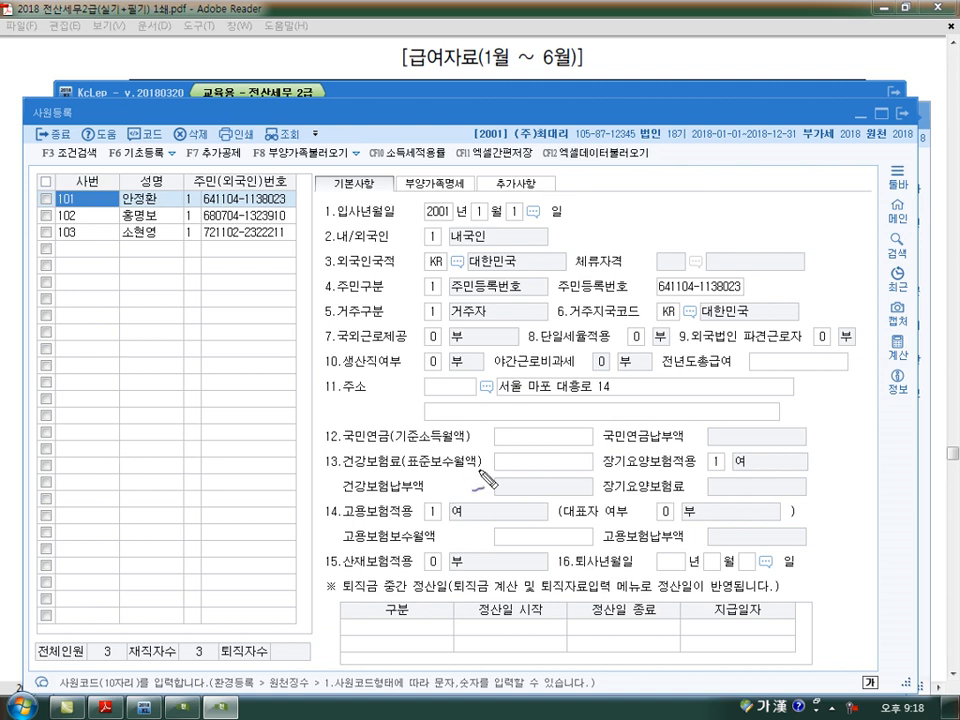
left_click(434, 361)
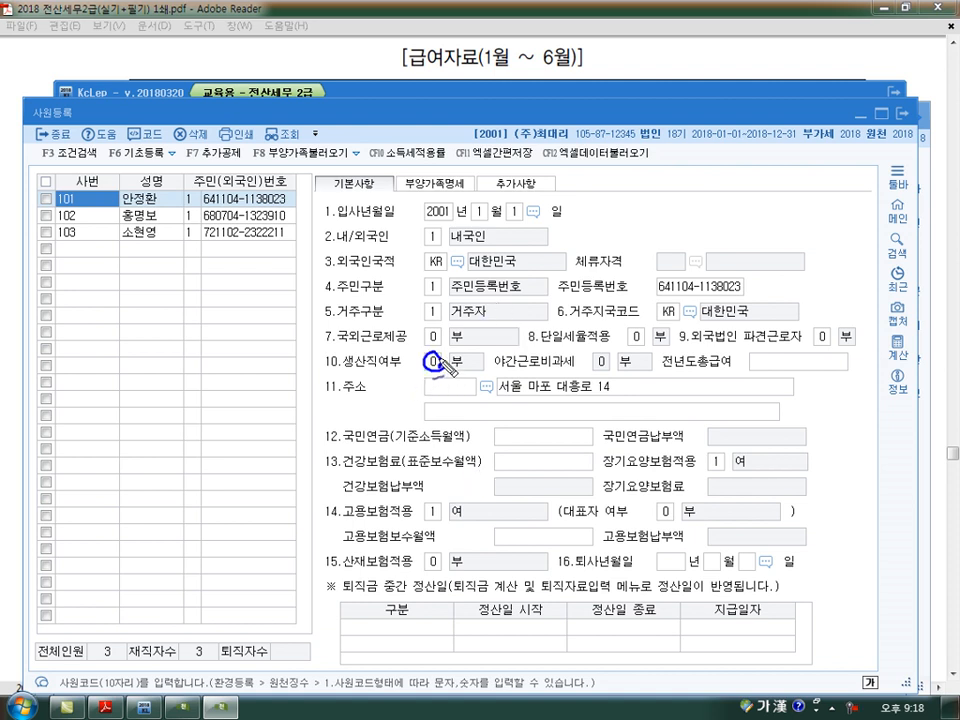
mouse_move(461, 353)
left_mouse_down()
mouse_move(462, 377)
mouse_move(567, 375)
left_mouse_up()
left_click_drag(609, 361, 613, 366)
mouse_move(626, 351)
left_mouse_down()
mouse_move(627, 372)
mouse_move(611, 376)
left_mouse_up()
left_click_drag(446, 377, 461, 374)
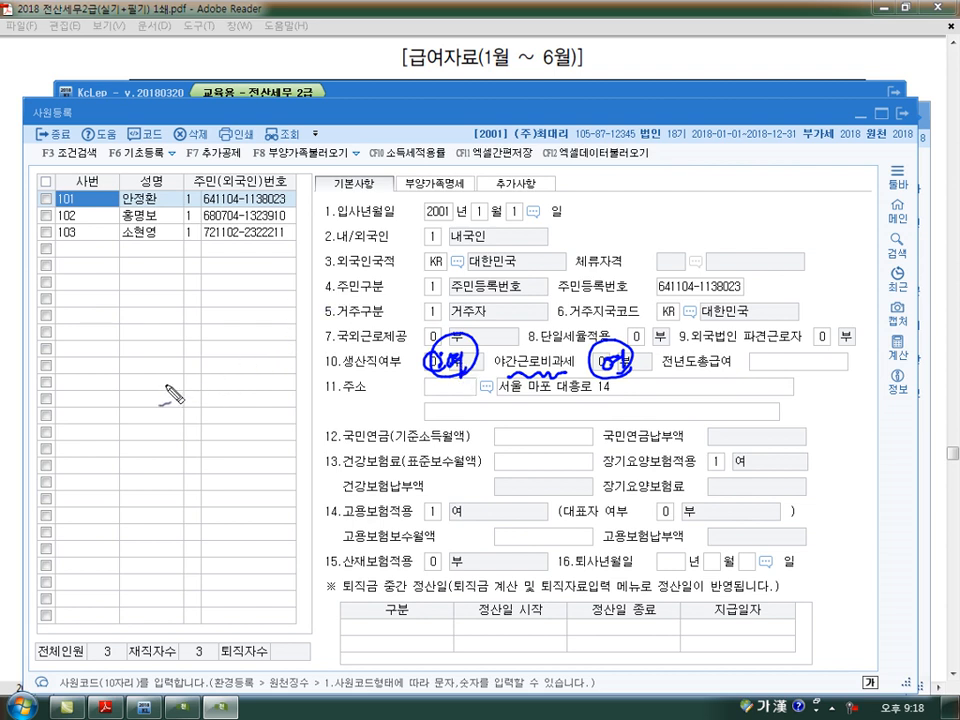
mouse_move(182, 388)
left_mouse_down()
mouse_move(186, 398)
mouse_move(214, 388)
mouse_move(238, 395)
mouse_move(244, 412)
mouse_move(305, 398)
mouse_move(390, 397)
left_mouse_up()
mouse_move(287, 196)
left_mouse_down()
mouse_move(299, 194)
mouse_move(299, 223)
left_mouse_up()
left_click_drag(288, 236, 299, 236)
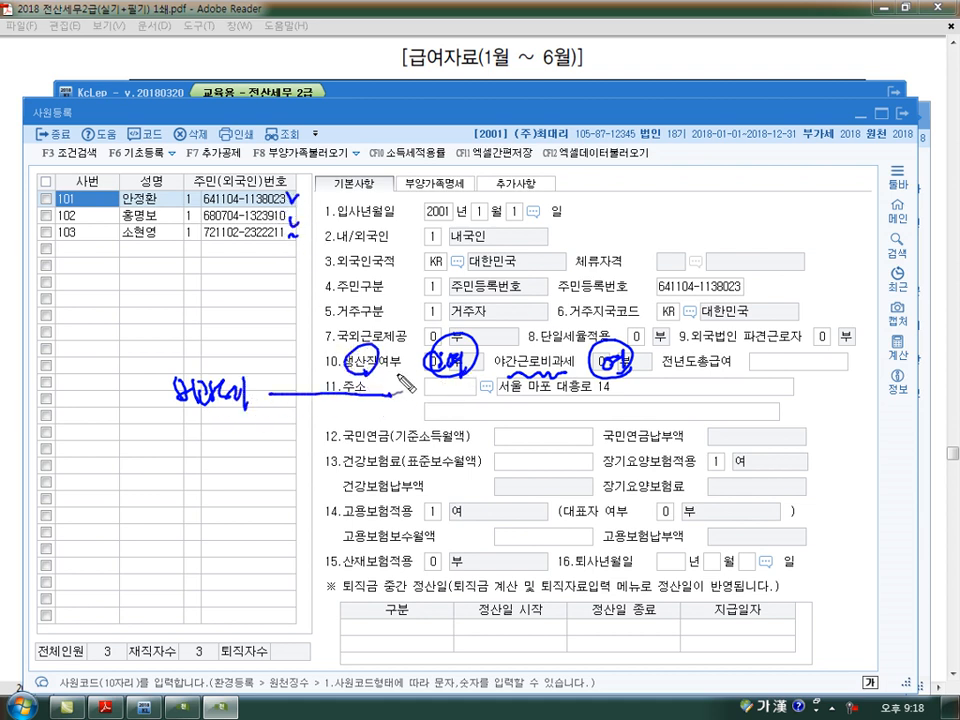
- Review how 생산직여부 and 야간근로비과세 determine whether 야간근로수당 is taxable, and close 사원등록
left_click_drag(414, 388, 452, 410)
left_click_drag(370, 391, 393, 396)
left_click_drag(506, 376, 649, 370)
left_click_drag(412, 431, 413, 446)
mouse_move(427, 430)
left_mouse_down()
mouse_move(427, 447)
mouse_move(470, 442)
mouse_move(420, 470)
mouse_move(485, 482)
left_mouse_up()
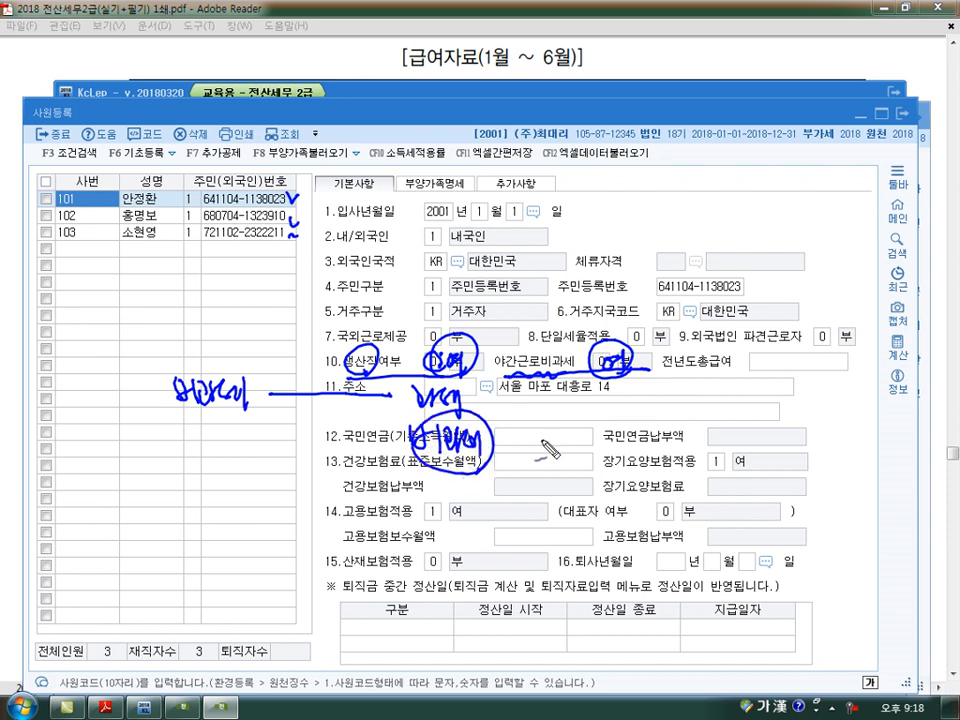
mouse_move(505, 436)
left_mouse_down()
mouse_move(512, 452)
mouse_move(542, 458)
mouse_move(572, 455)
mouse_move(566, 450)
mouse_move(585, 441)
left_mouse_up()
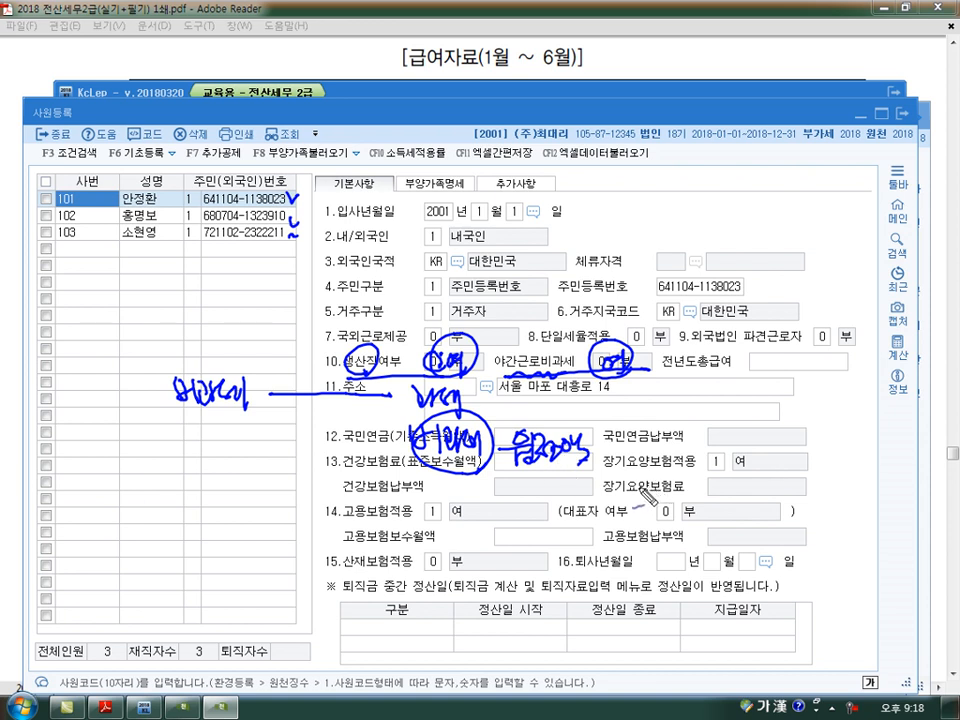
mouse_move(543, 488)
left_mouse_down()
mouse_move(565, 505)
mouse_move(590, 506)
mouse_move(540, 488)
left_mouse_up()
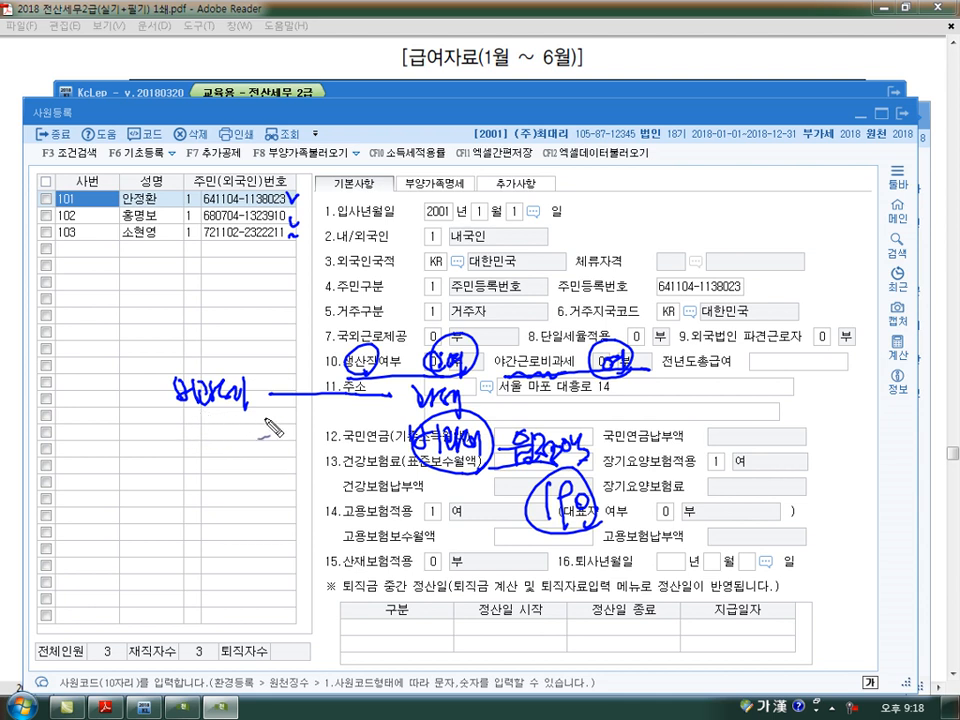
mouse_move(265, 424)
left_mouse_down()
mouse_move(207, 426)
mouse_move(158, 382)
mouse_move(255, 359)
mouse_move(258, 415)
left_mouse_up()
mouse_move(112, 398)
left_mouse_down()
mouse_move(156, 408)
mouse_move(140, 378)
mouse_move(112, 415)
mouse_move(150, 420)
left_mouse_up()
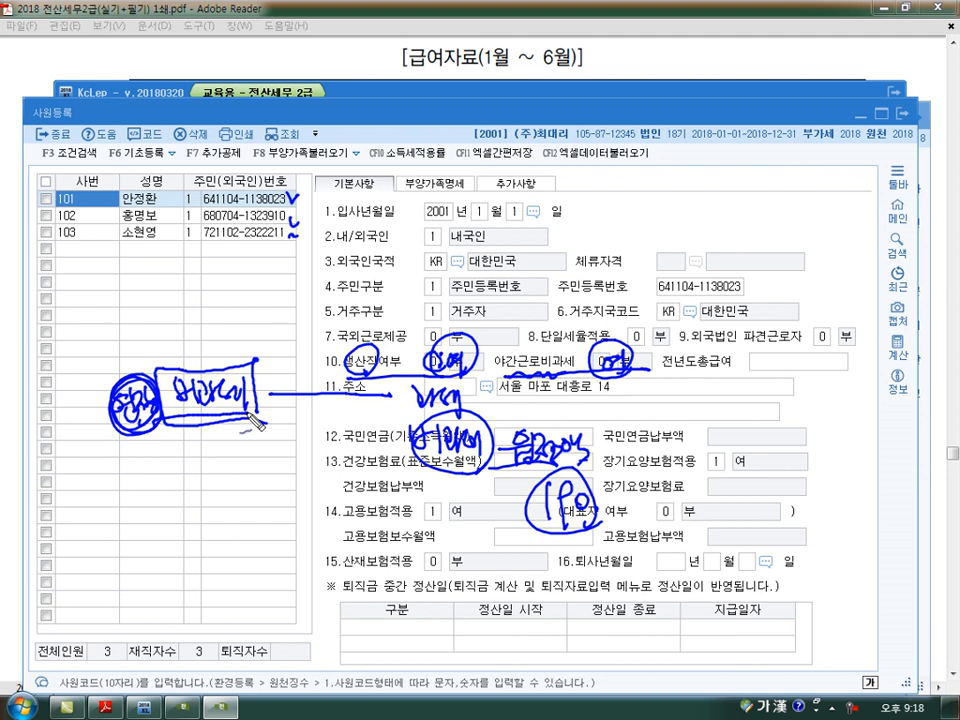
left_click_drag(292, 196, 289, 240)
mouse_move(264, 388)
left_mouse_down()
mouse_move(328, 357)
mouse_move(444, 374)
mouse_move(475, 372)
mouse_move(472, 361)
left_mouse_up()
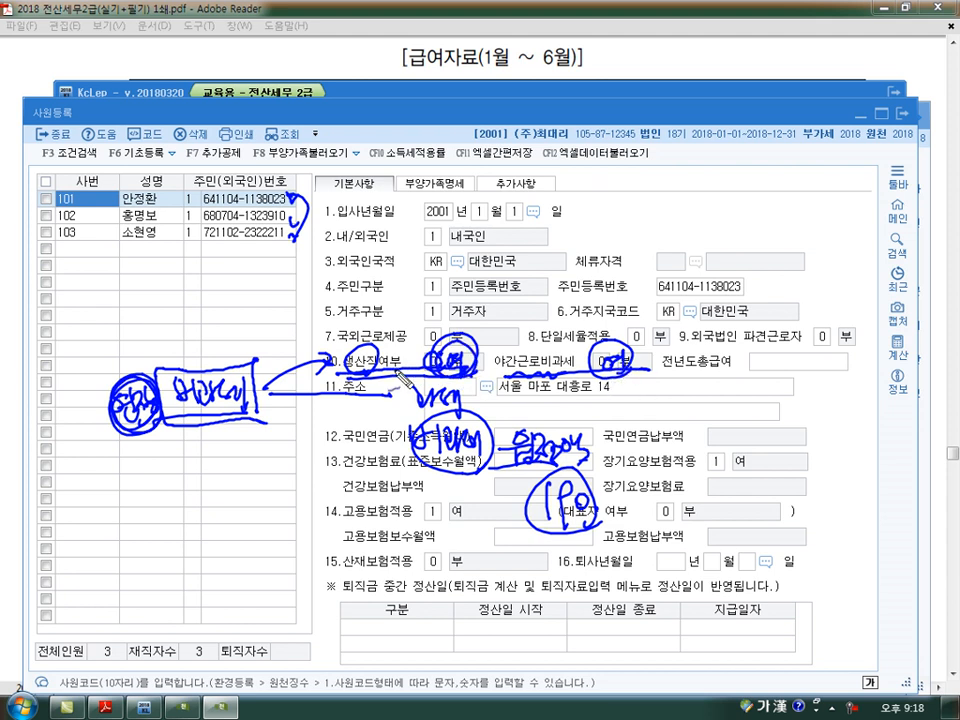
mouse_move(628, 366)
left_mouse_down()
mouse_move(624, 386)
mouse_move(636, 378)
left_mouse_up()
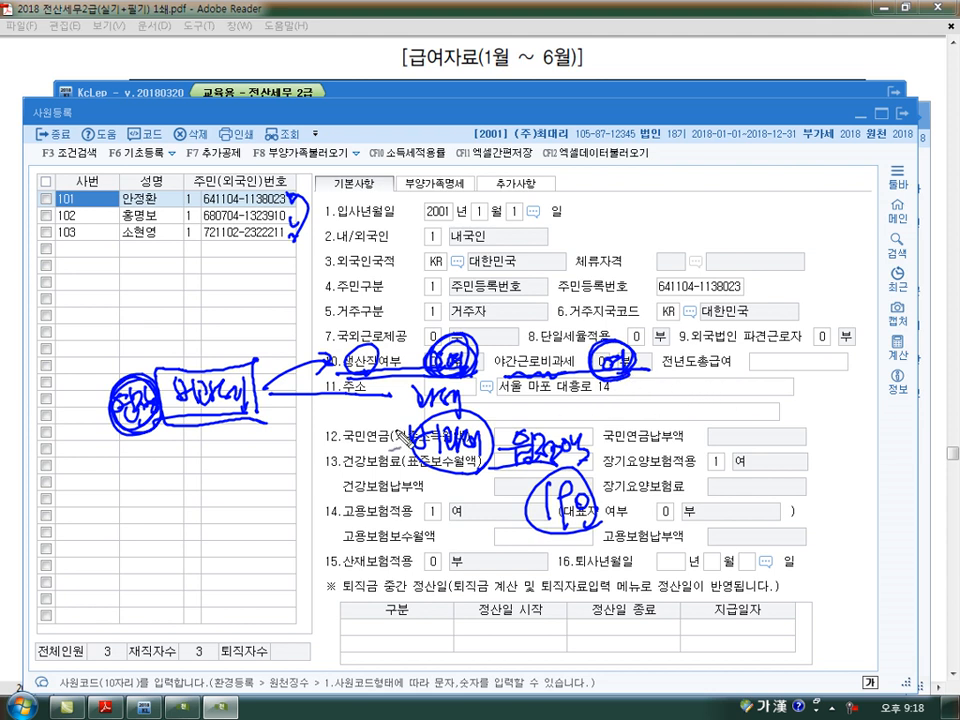
mouse_move(296, 432)
left_mouse_down()
mouse_move(465, 467)
mouse_move(458, 478)
mouse_move(606, 431)
mouse_move(491, 465)
left_mouse_up()
mouse_move(593, 487)
left_mouse_down()
mouse_move(621, 492)
mouse_move(622, 505)
left_mouse_up()
left_click_drag(606, 502, 624, 511)
left_click_drag(566, 519, 566, 536)
left_click_drag(577, 522, 578, 523)
left_click_drag(586, 524, 606, 532)
left_click_drag(622, 442, 631, 497)
left_click_drag(692, 480, 770, 492)
left_click_drag(692, 513, 775, 514)
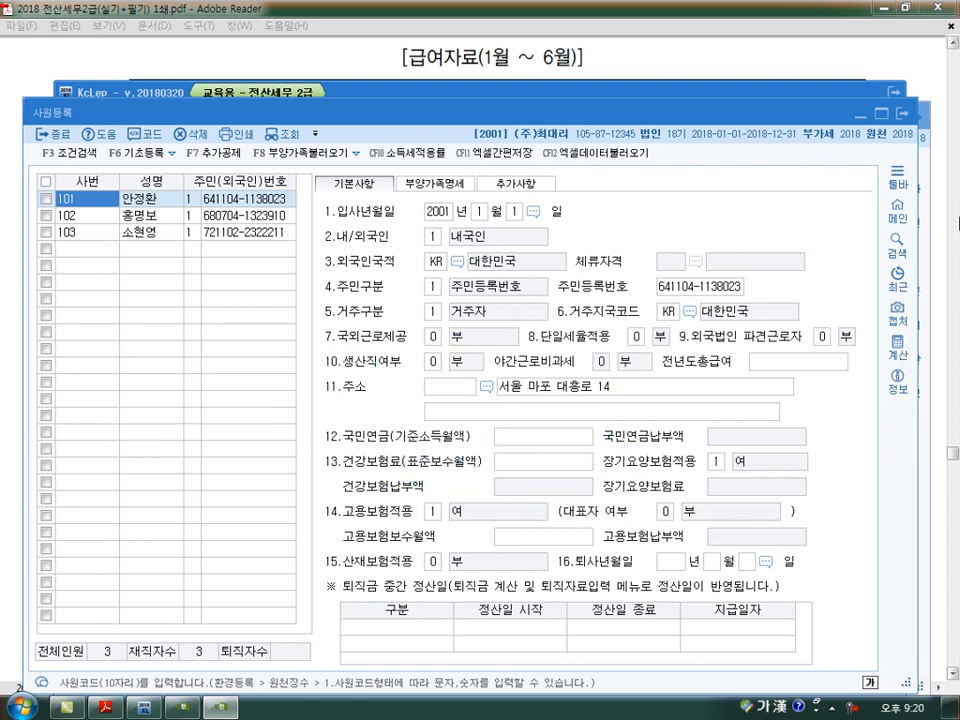
key("Escape")
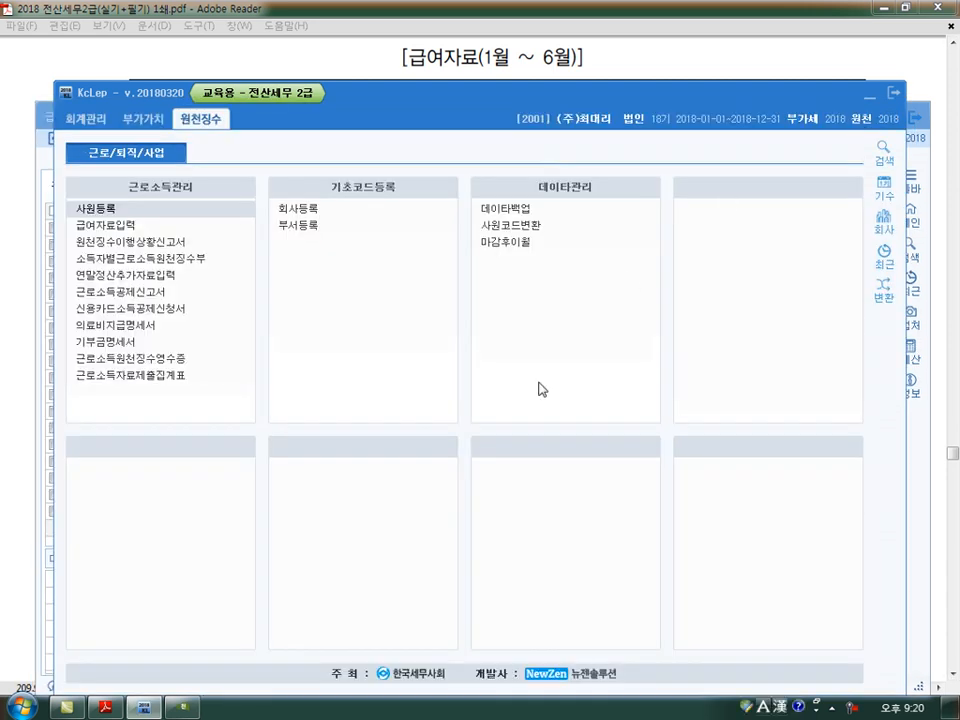
- Return to 급여자료입력 and open its 수당공제등록 settings at the end of the allowance list
left_click(120, 225)
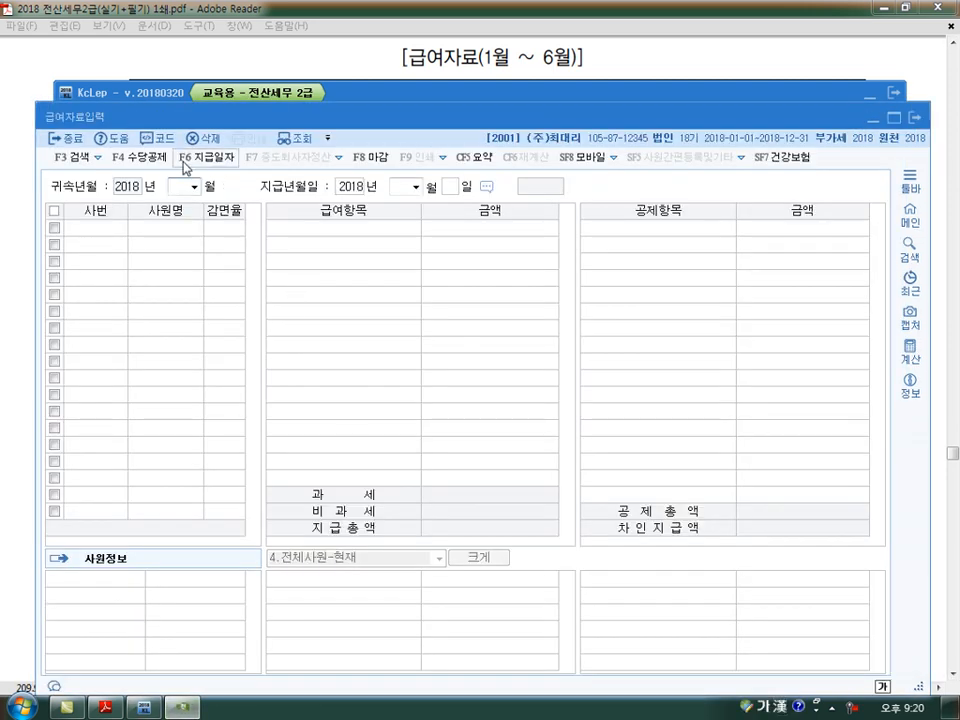
left_click(140, 157)
scroll(410, 302, "down", 1)
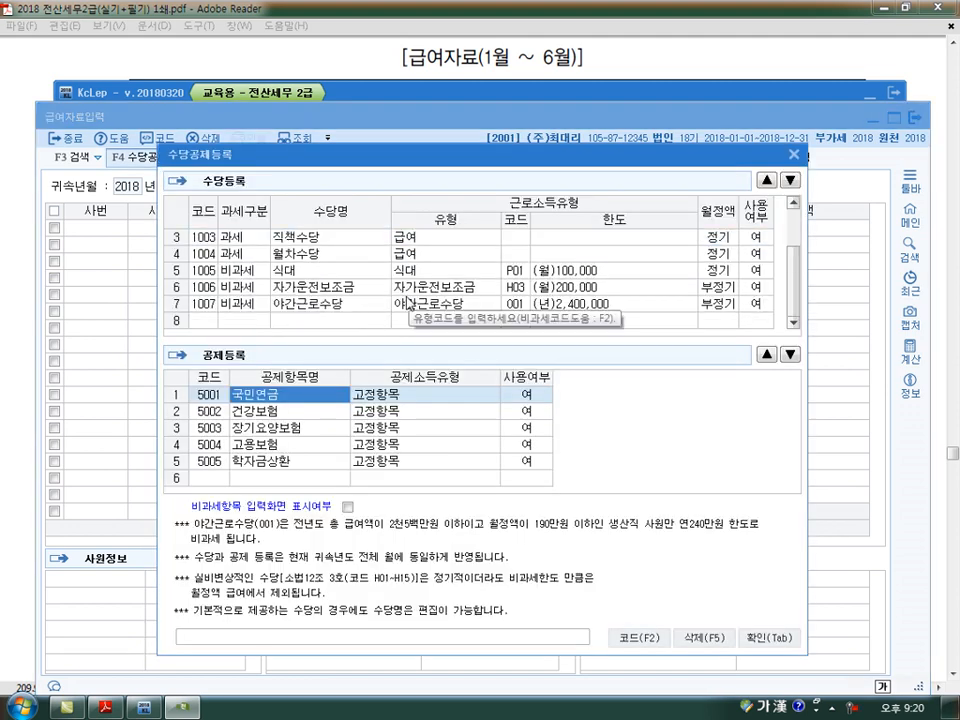
- Switch to the exercise PDF and examine the 야간근로수당 and 가족수당 columns of the payroll table
left_click(118, 708)
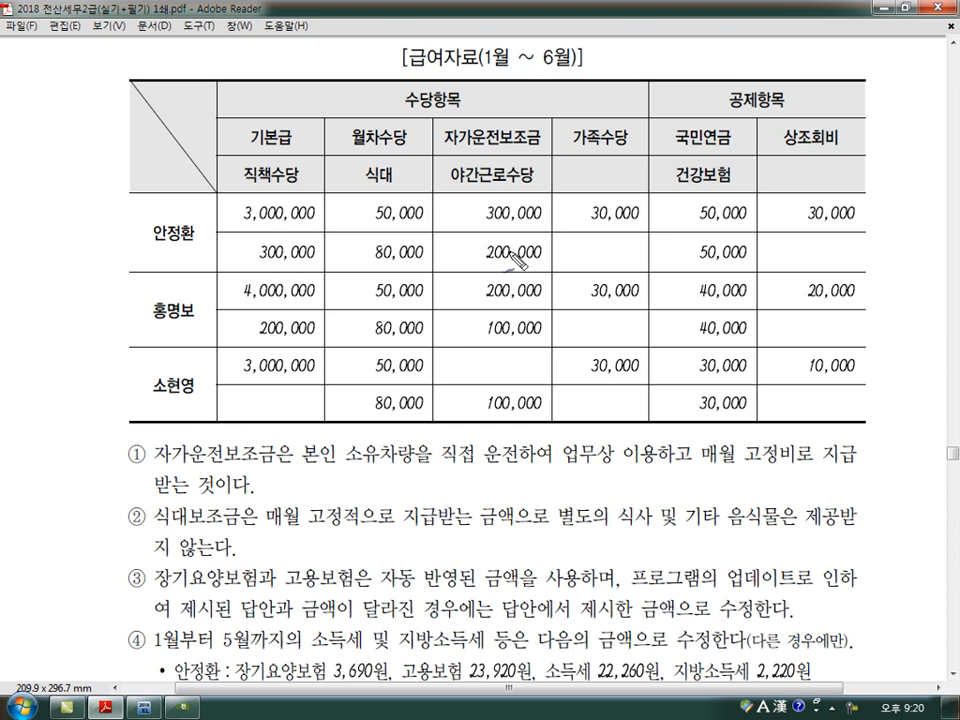
left_click_drag(545, 163, 548, 186)
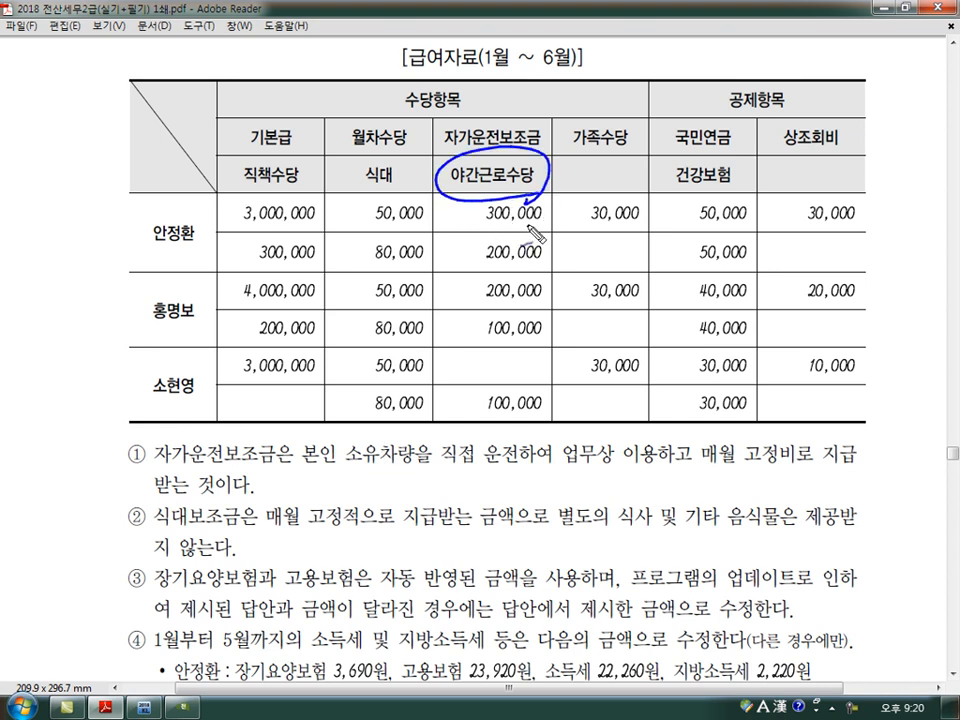
mouse_move(481, 232)
left_mouse_down()
mouse_move(470, 224)
mouse_move(495, 222)
mouse_move(527, 245)
mouse_move(592, 226)
mouse_move(583, 247)
mouse_move(630, 261)
left_mouse_up()
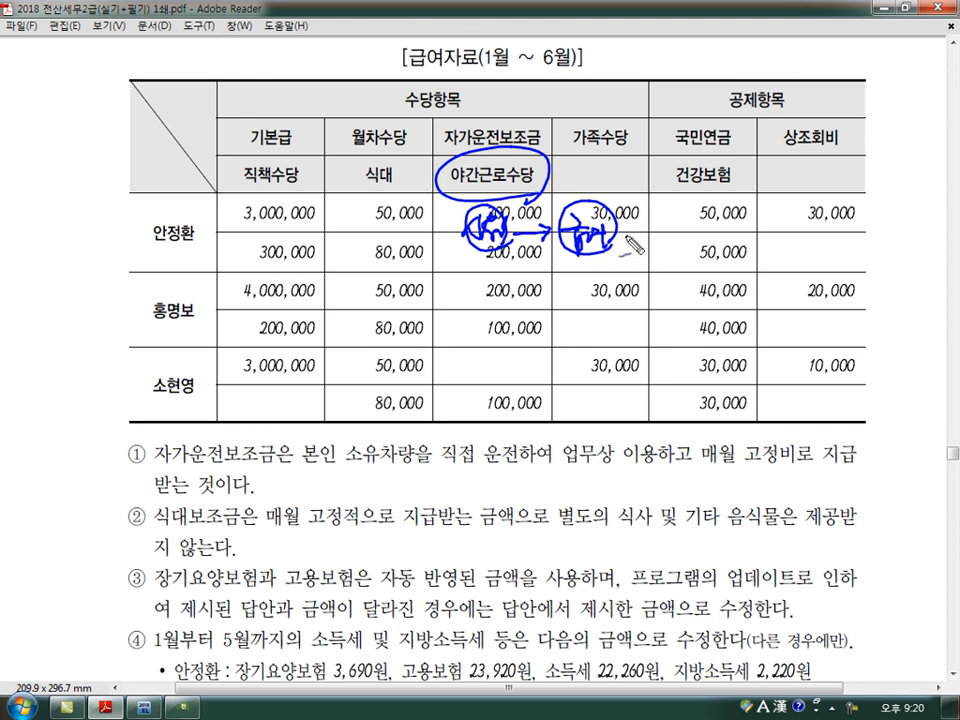
mouse_move(414, 160)
left_mouse_down()
mouse_move(428, 205)
mouse_move(465, 232)
left_mouse_up()
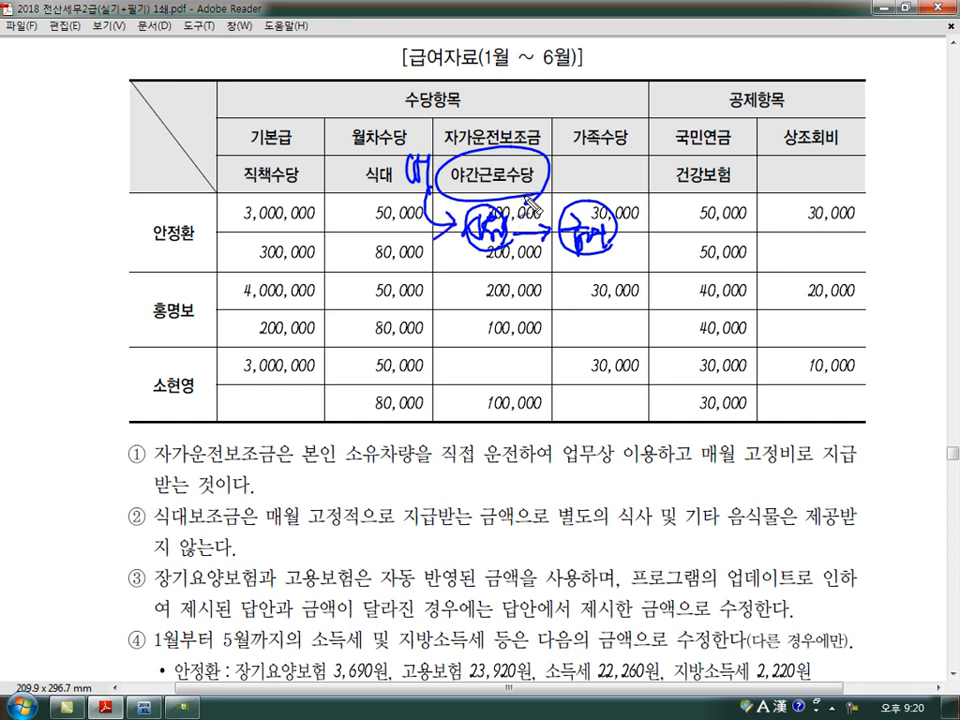
mouse_move(628, 148)
left_mouse_down()
mouse_move(568, 126)
mouse_move(622, 155)
left_mouse_up()
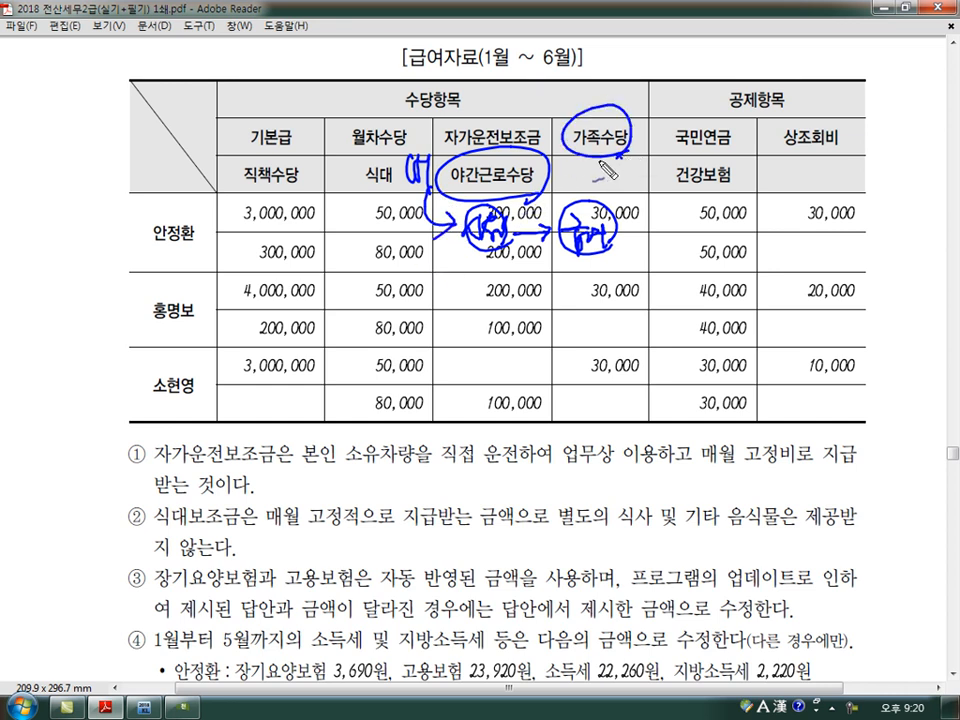
- Read notes ① and ② on 자가운전보조금 and 식대보조금, and the instructions in notes ③ and ④
mouse_move(143, 461)
left_mouse_down()
mouse_move(123, 447)
mouse_move(147, 465)
left_mouse_up()
left_click_drag(146, 527, 148, 529)
left_click_drag(120, 457, 128, 521)
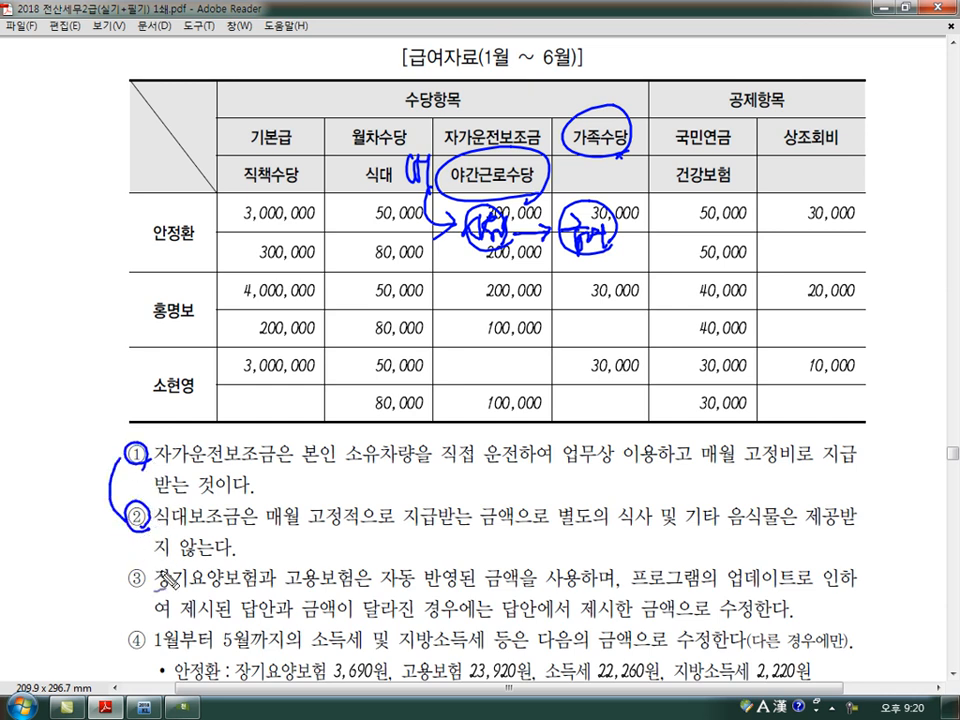
key("Escape")
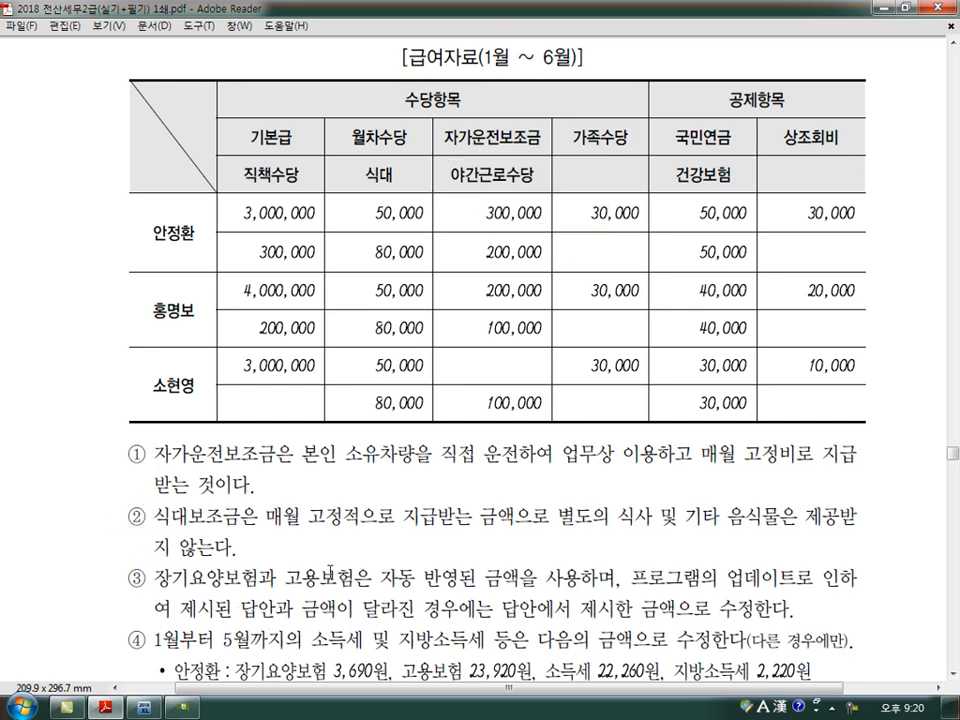
scroll(641, 531, "down", 1)
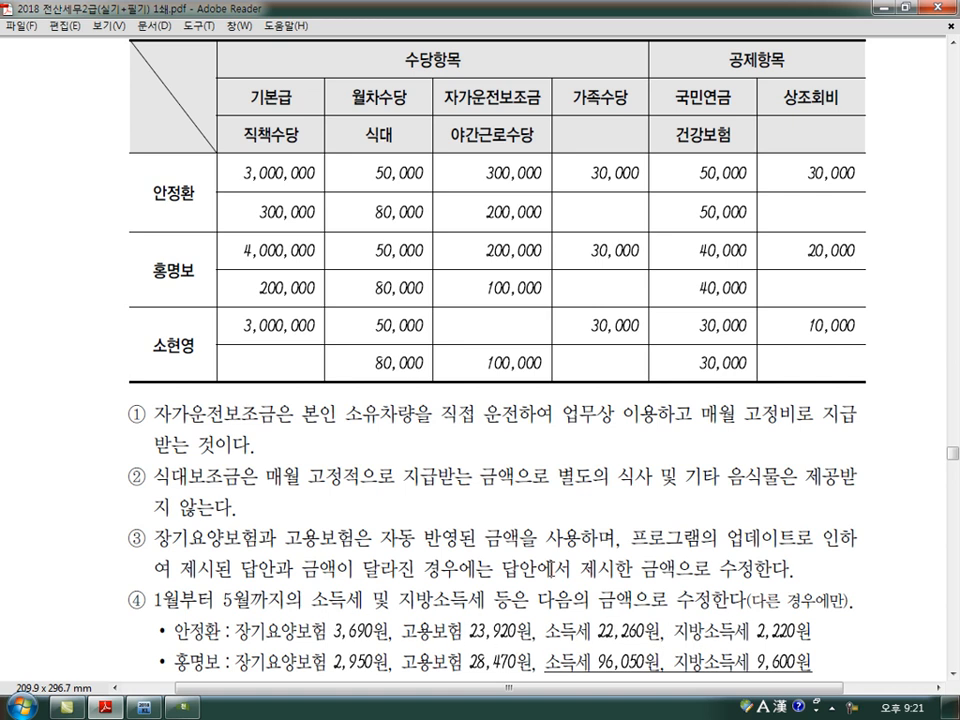
- Return to KcLep, then close and reopen the 수당공제등록 settings of 급여자료입력
left_click(185, 707)
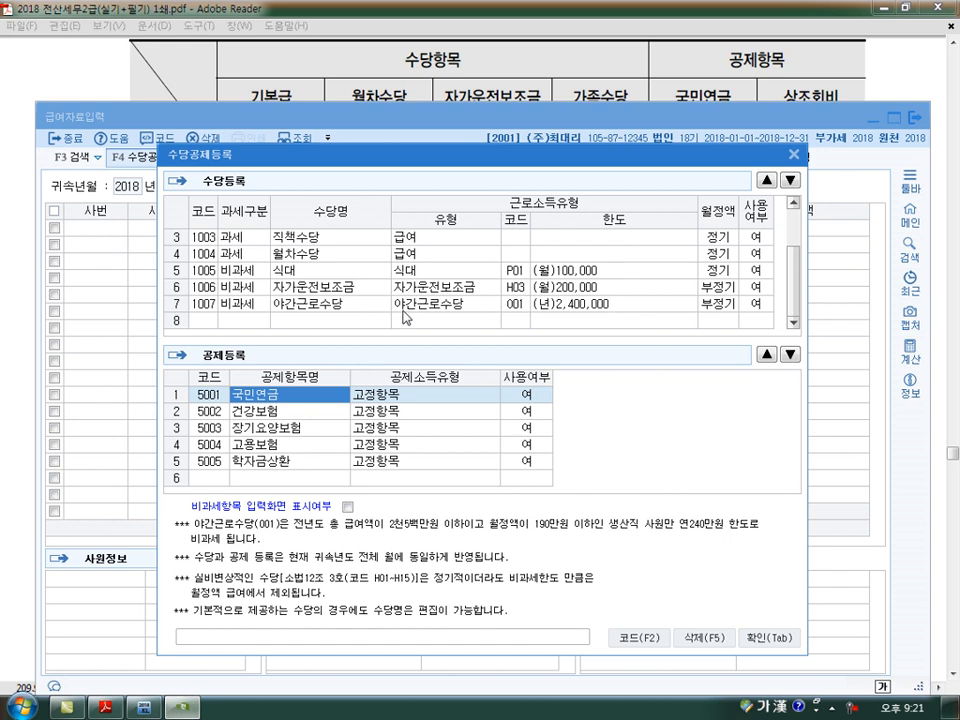
left_click(794, 154)
left_click(146, 158)
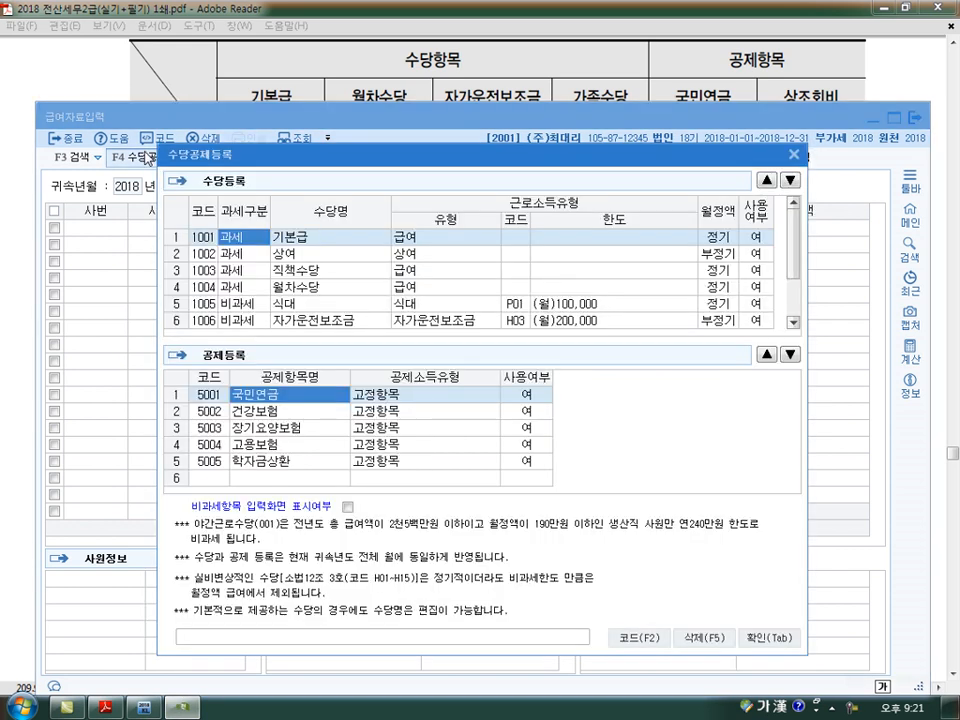
- Review the 수당등록 list from 기본급 through 식대, checking each allowance's 과세구분 and 사용여부 against the exercise
left_click(757, 277)
left_click(761, 289)
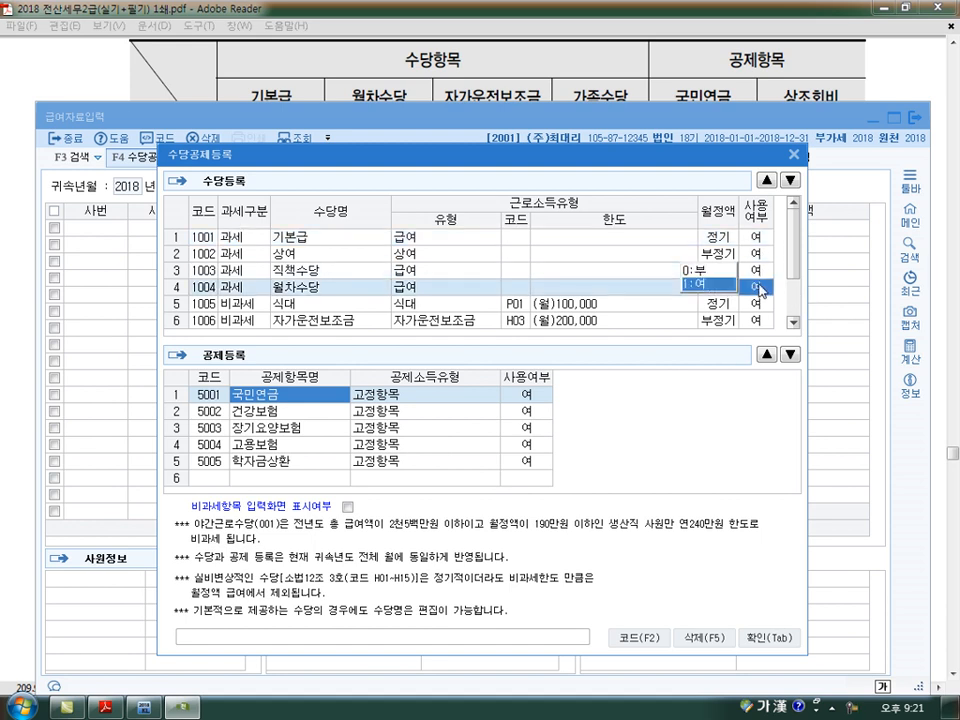
left_click(310, 242)
left_click(311, 238)
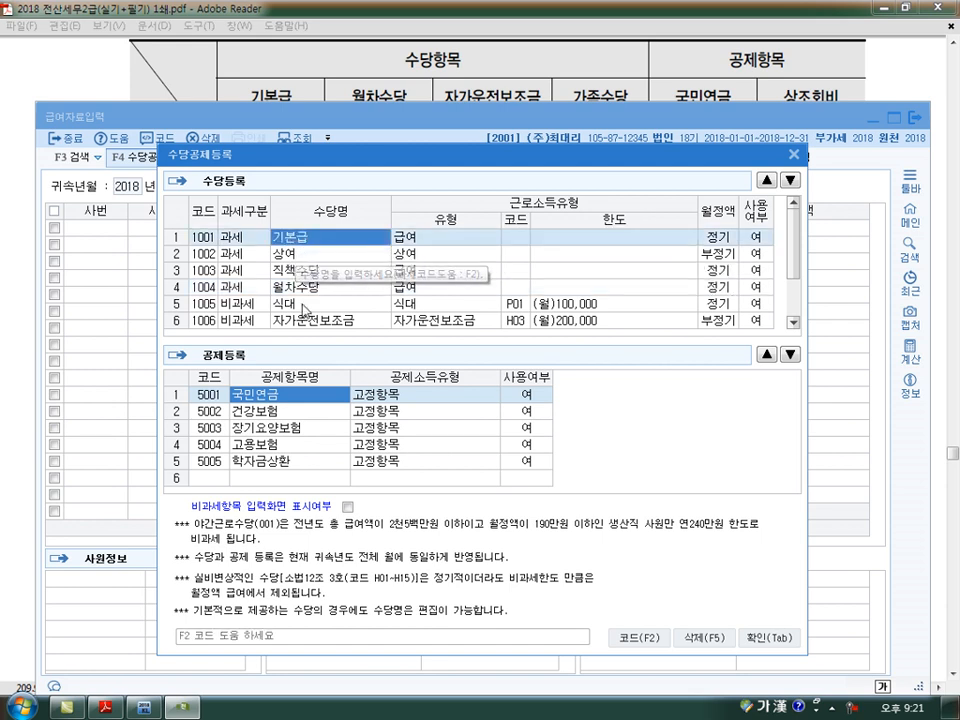
left_click(309, 272)
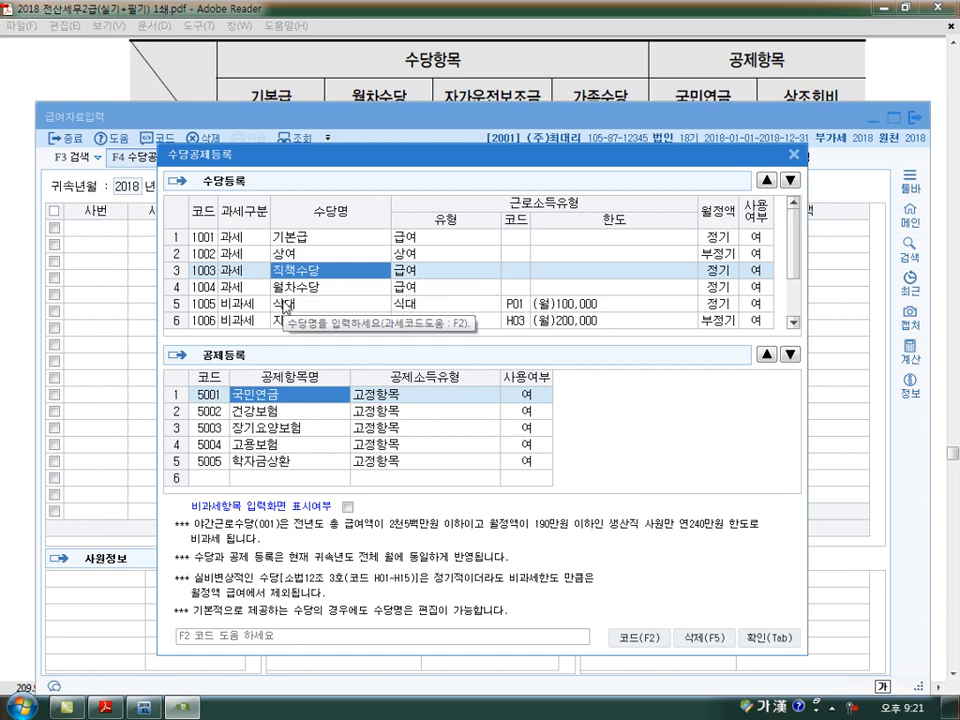
key("Down")
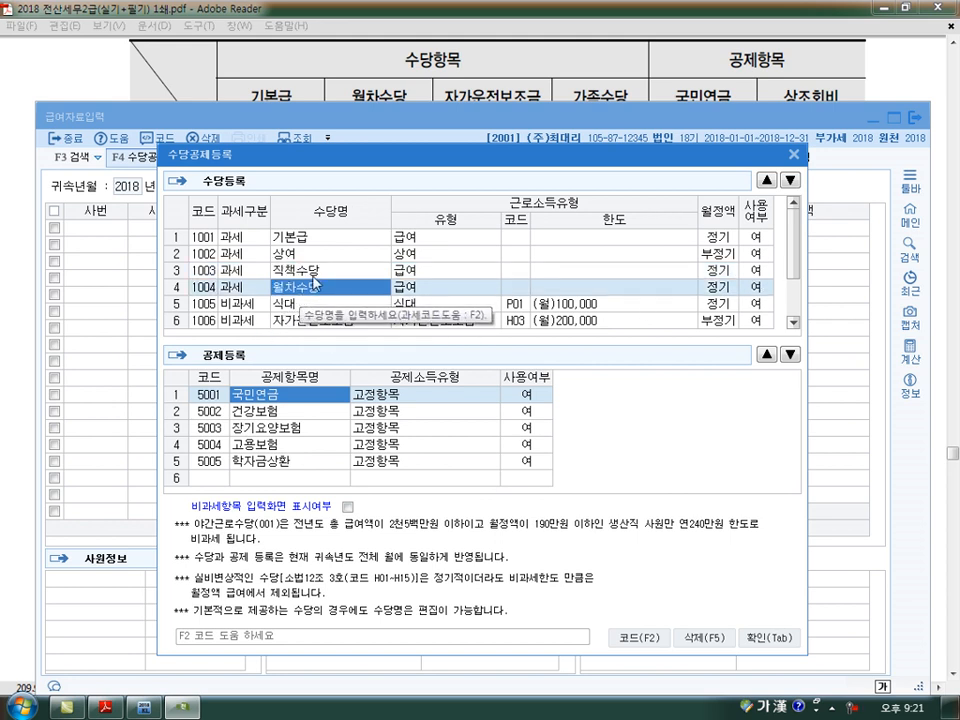
key("Down")
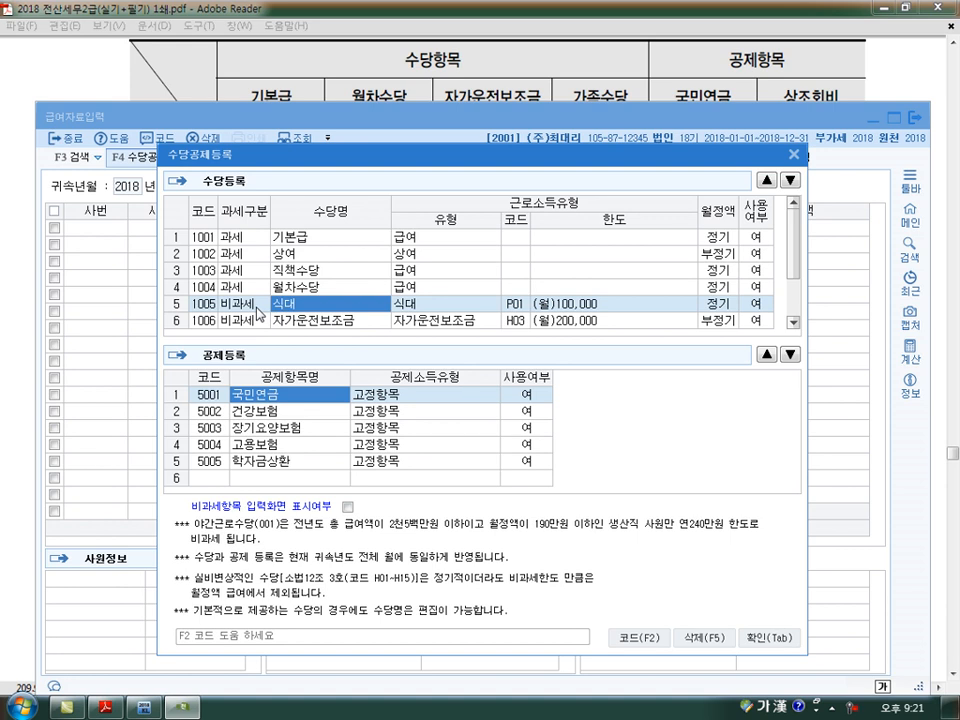
scroll(260, 313, "down", 1)
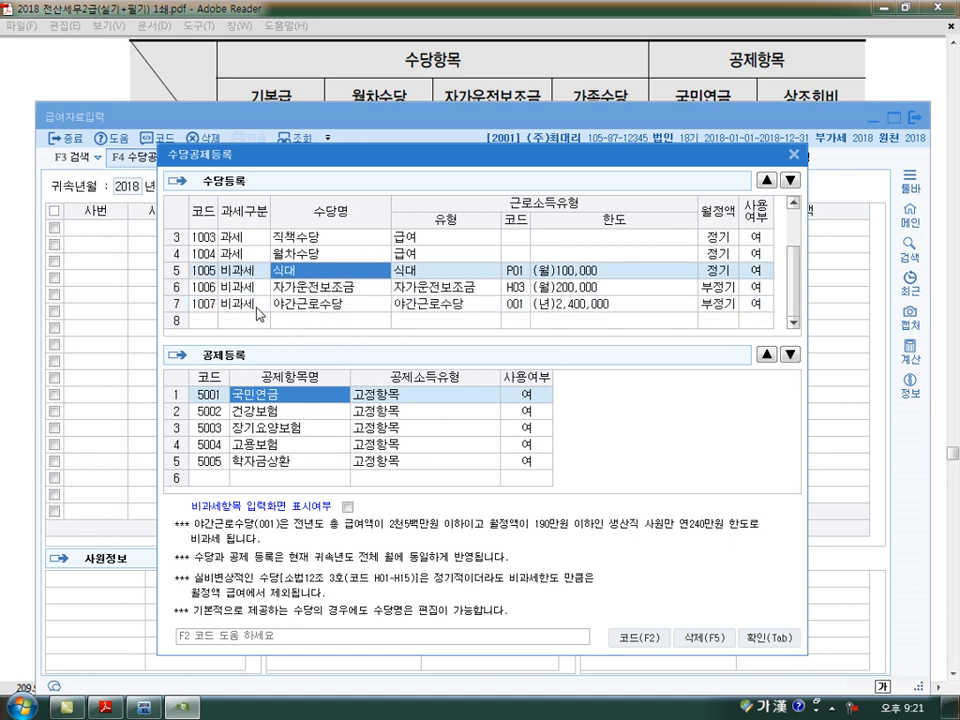
- Try setting the non-taxable 식대 allowance's 사용여부 to 부 and restore it to 여
left_click(240, 271)
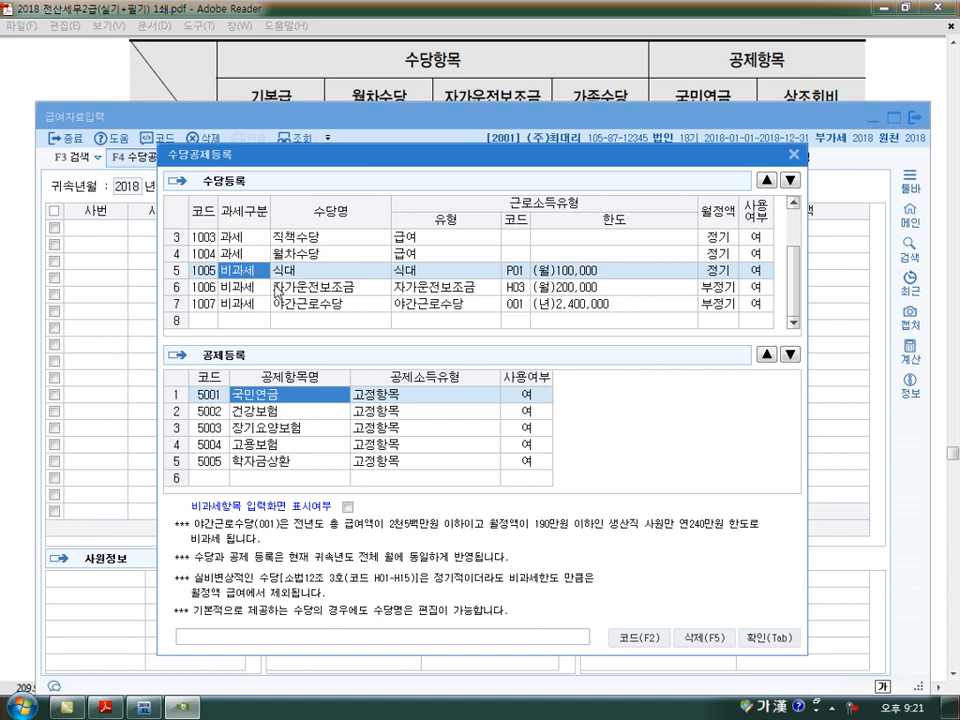
left_click(753, 271)
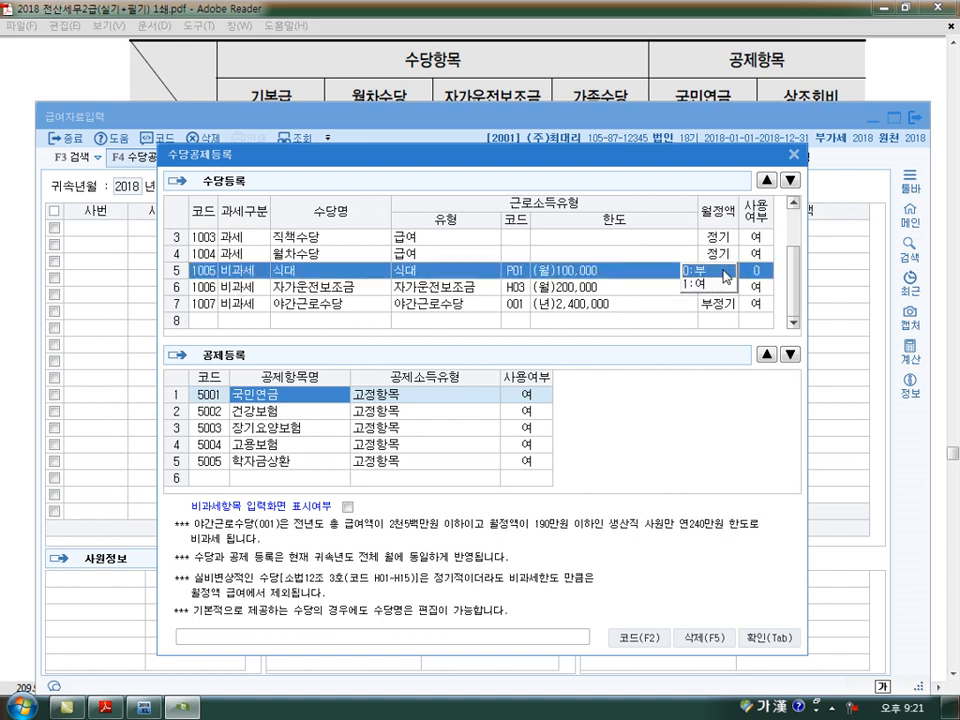
left_click(723, 270)
left_click(244, 320)
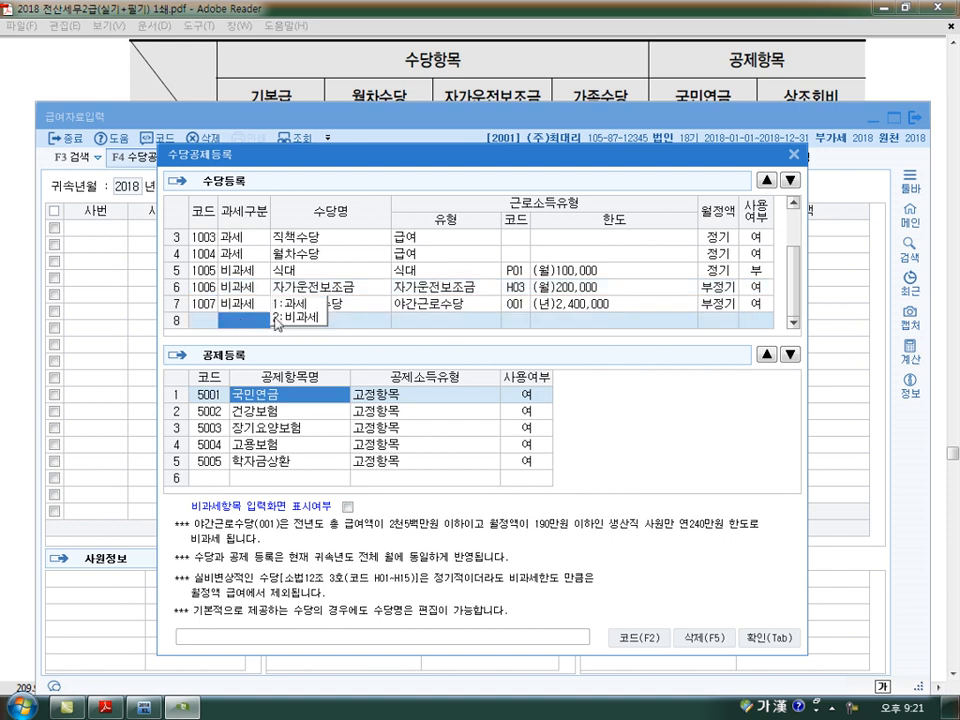
left_click(757, 273)
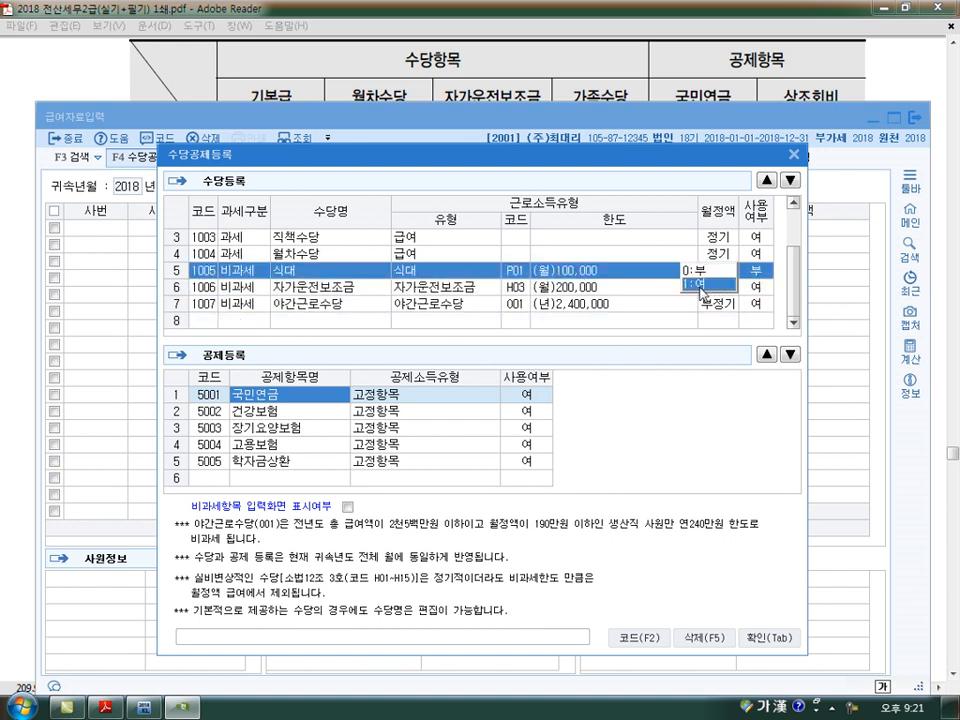
left_click(714, 284)
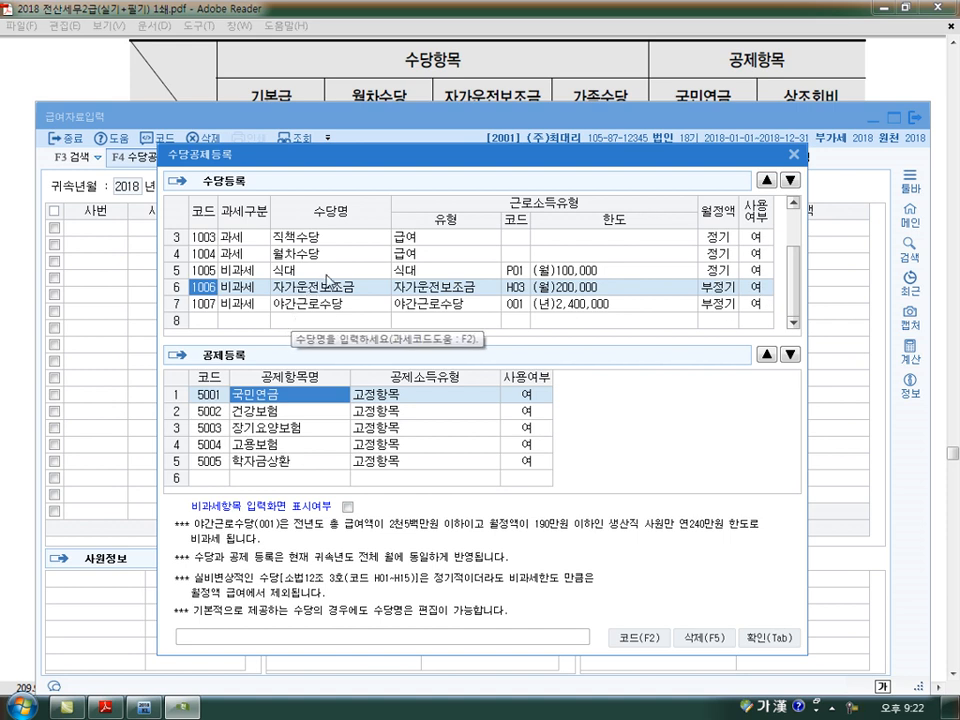
- Examine the 비과세 classification of 야간근로수당 and the 정기 and 부정기 settings in the 월정액 column
left_click(281, 306)
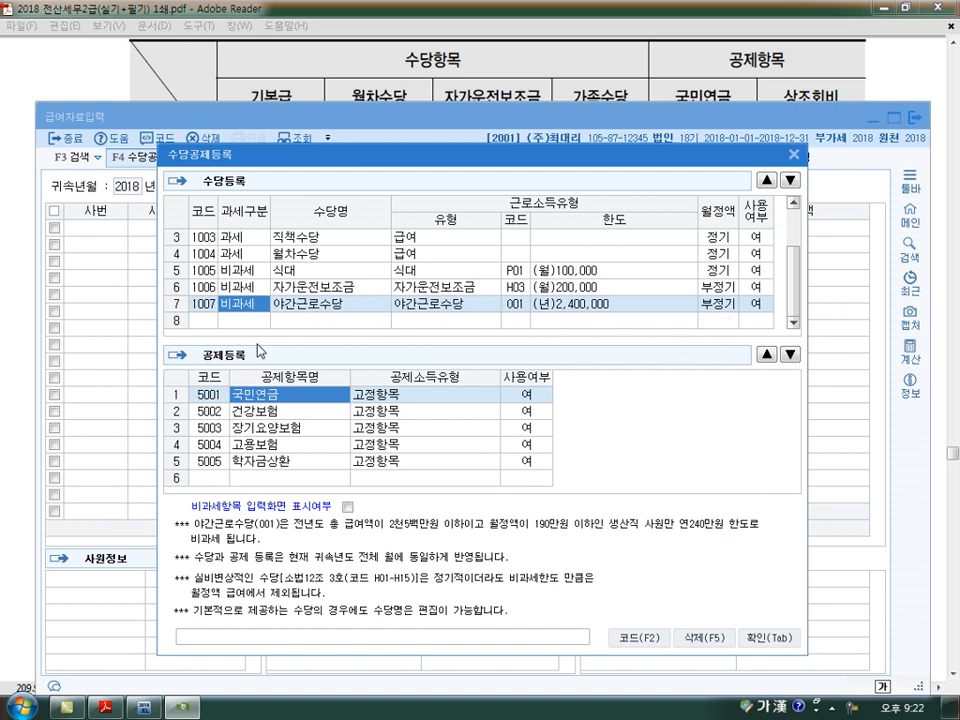
mouse_move(244, 322)
left_mouse_down()
mouse_move(288, 325)
mouse_move(281, 342)
mouse_move(328, 322)
left_mouse_up()
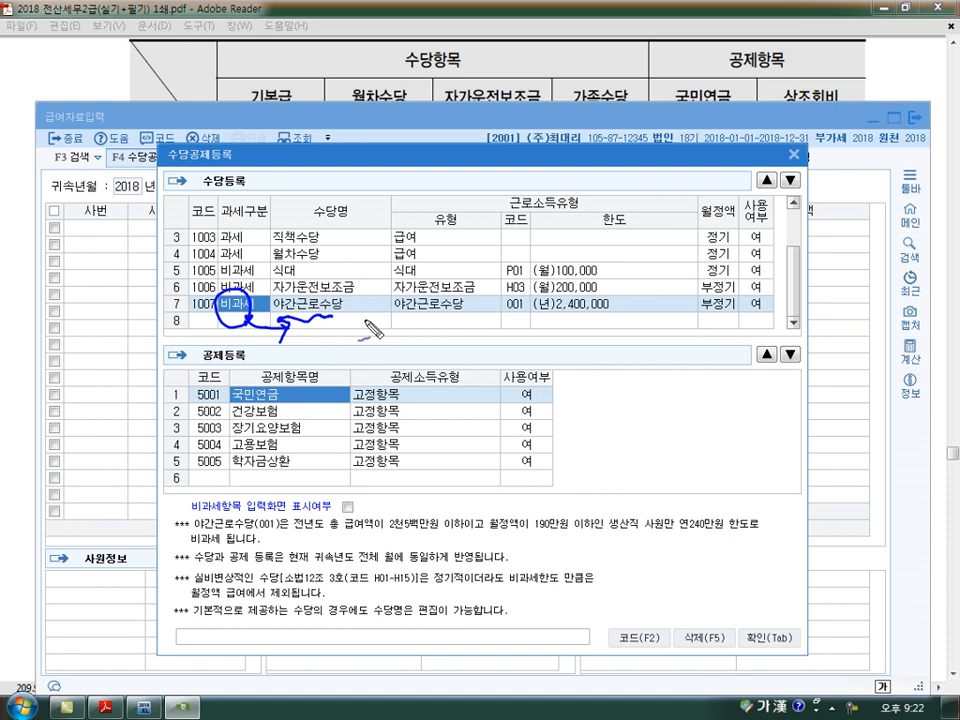
mouse_move(733, 195)
left_mouse_down()
mouse_move(705, 224)
mouse_move(728, 200)
mouse_move(731, 222)
left_mouse_up()
mouse_move(673, 221)
left_mouse_down()
mouse_move(672, 210)
mouse_move(680, 213)
left_mouse_up()
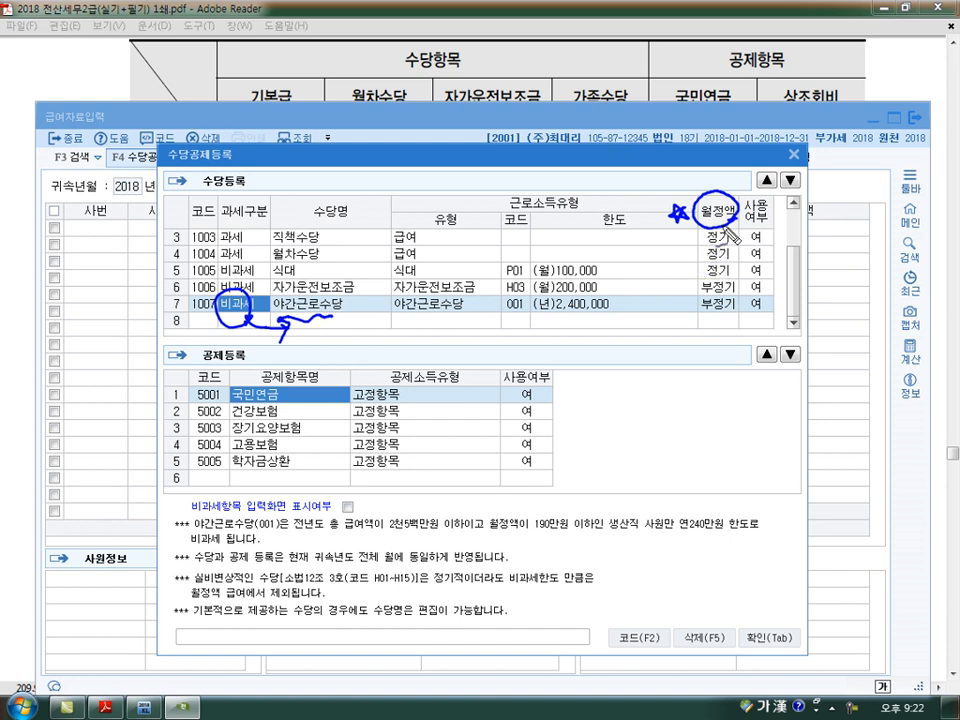
mouse_move(735, 268)
left_mouse_down()
mouse_move(700, 267)
mouse_move(717, 231)
mouse_move(735, 268)
mouse_move(720, 295)
mouse_move(738, 294)
mouse_move(738, 313)
left_mouse_up()
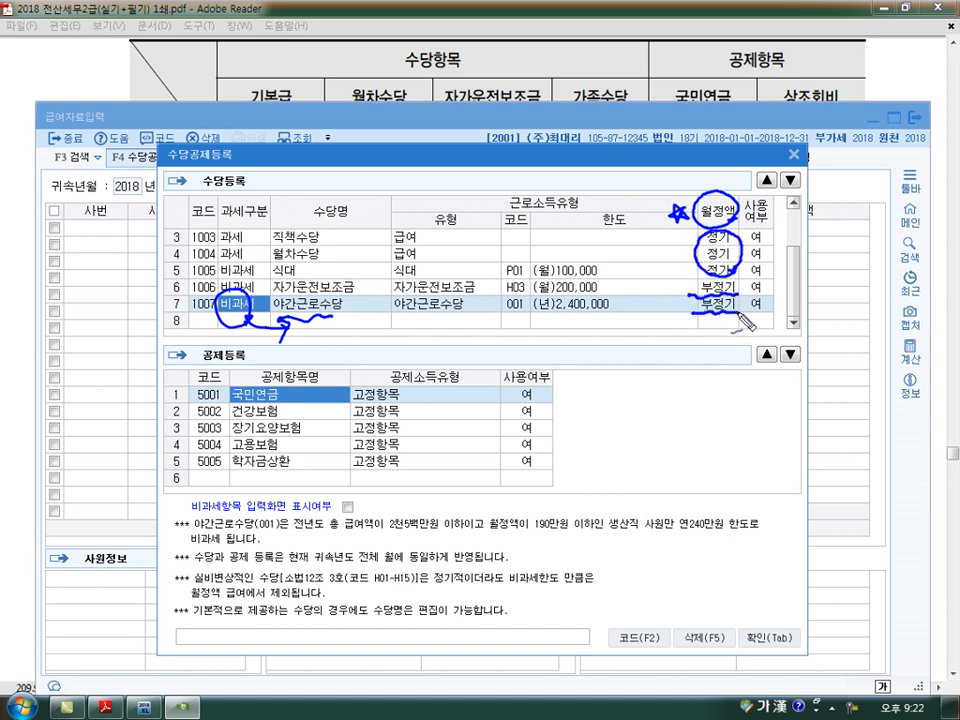
- Review how 월정액 is derived from 급여, 부정기 and 실비변상 items, comparing 직책수당, 월차수당, 식대 and 자가운전보조금
left_click_drag(668, 347, 681, 343)
left_click_drag(470, 329, 478, 341)
left_click_drag(452, 344, 480, 343)
left_click_drag(463, 350, 463, 373)
left_click_drag(473, 351, 484, 354)
mouse_move(293, 221)
left_mouse_down()
mouse_move(301, 238)
mouse_move(291, 220)
left_mouse_up()
mouse_move(299, 244)
left_mouse_down()
mouse_move(302, 256)
mouse_move(298, 244)
left_mouse_up()
left_click_drag(287, 259, 289, 276)
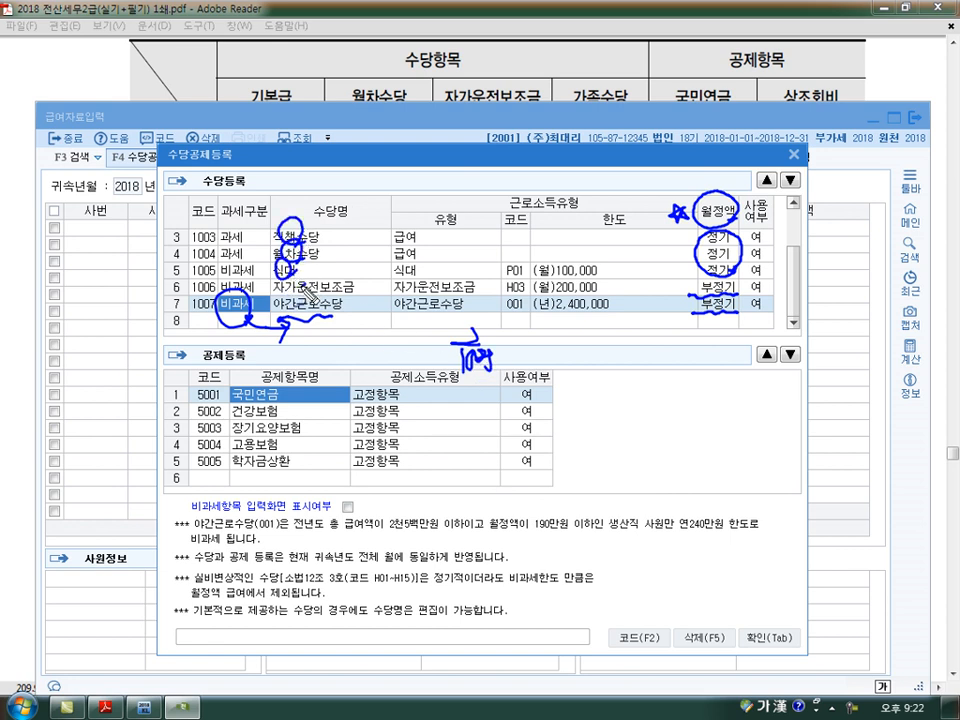
mouse_move(497, 353)
left_mouse_down()
mouse_move(531, 350)
mouse_move(562, 369)
mouse_move(560, 357)
left_mouse_up()
left_click_drag(575, 352, 636, 360)
left_click_drag(638, 384, 649, 371)
mouse_move(344, 308)
left_mouse_down()
mouse_move(275, 285)
mouse_move(350, 279)
mouse_move(372, 294)
left_mouse_up()
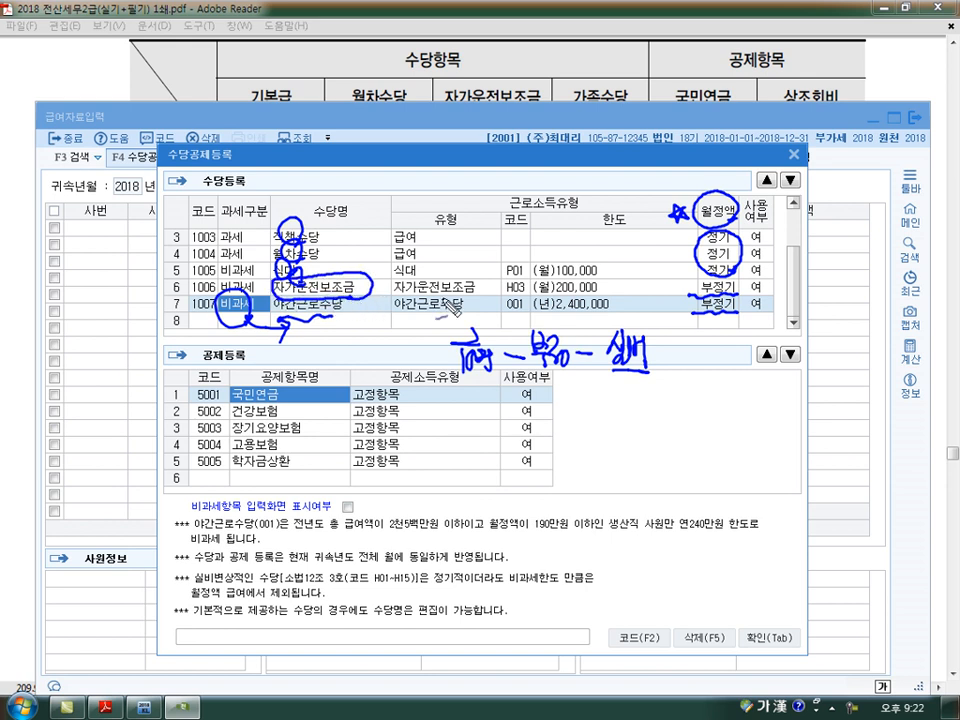
- Compare the 월정액 settings of 자가운전보조금, 식대 and 상여 to see which allowances count toward the fixed monthly pay
mouse_move(658, 287)
left_mouse_down()
mouse_move(685, 286)
mouse_move(673, 297)
mouse_move(742, 297)
left_mouse_up()
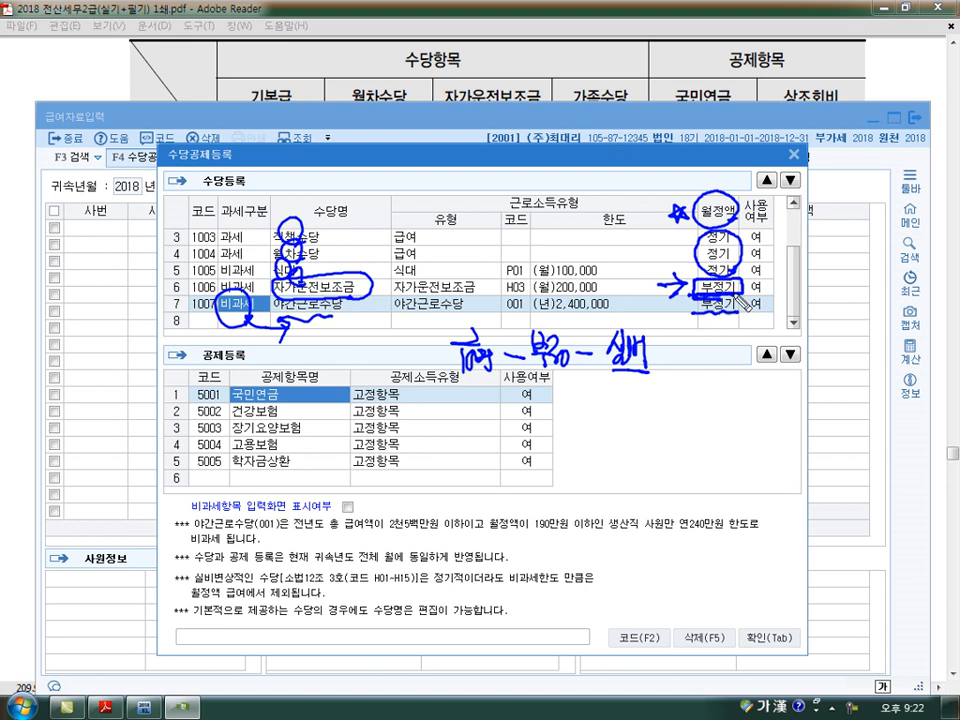
mouse_move(652, 268)
left_mouse_down()
mouse_move(685, 268)
mouse_move(672, 277)
mouse_move(730, 272)
left_mouse_up()
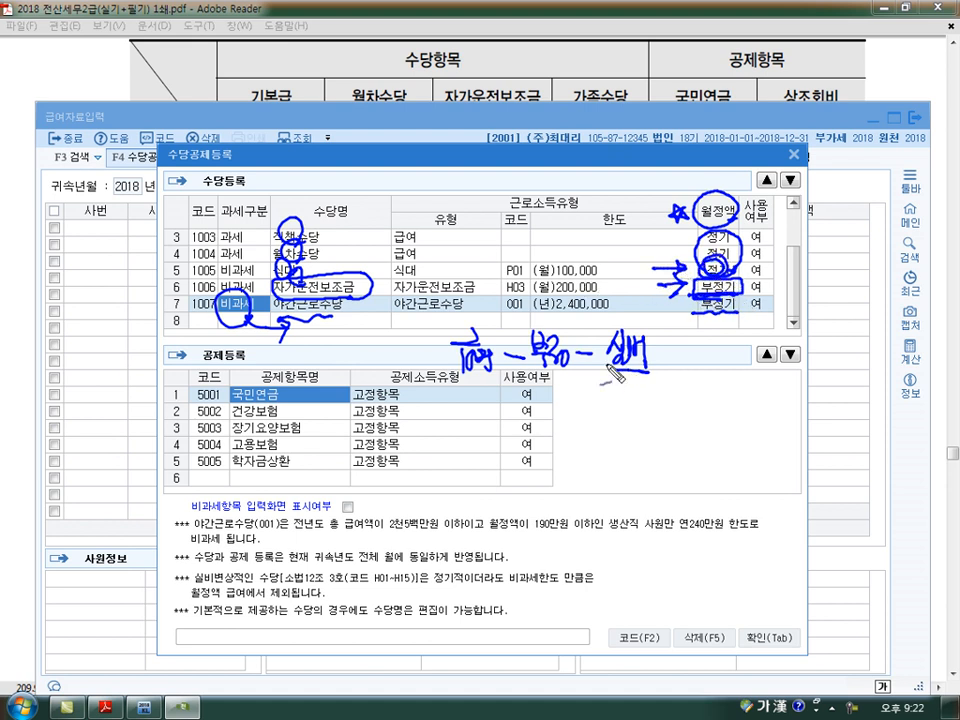
left_click_drag(602, 359, 597, 385)
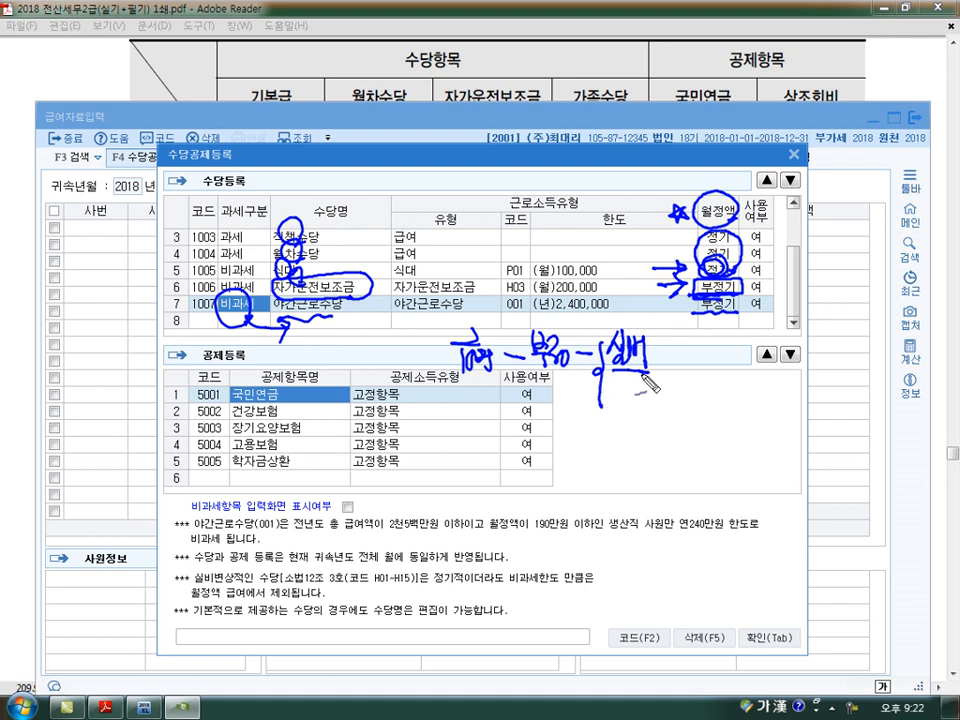
left_click_drag(657, 352, 670, 367)
mouse_move(676, 347)
left_mouse_down()
mouse_move(677, 374)
mouse_move(702, 352)
mouse_move(688, 368)
left_mouse_up()
mouse_move(660, 394)
left_mouse_down()
mouse_move(672, 404)
mouse_move(690, 387)
left_mouse_up()
left_click_drag(675, 391, 695, 390)
mouse_move(681, 396)
left_mouse_down()
mouse_move(693, 410)
mouse_move(672, 415)
left_mouse_up()
left_click_drag(540, 325, 545, 324)
left_click_drag(538, 396, 574, 426)
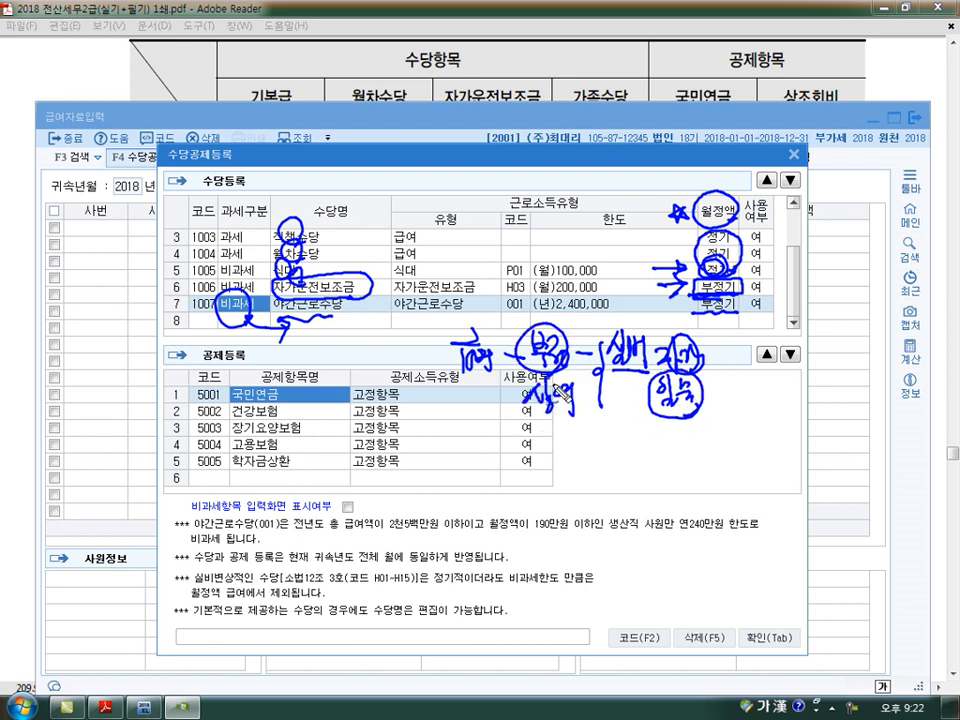
key("Escape")
scroll(659, 369, "up", 1)
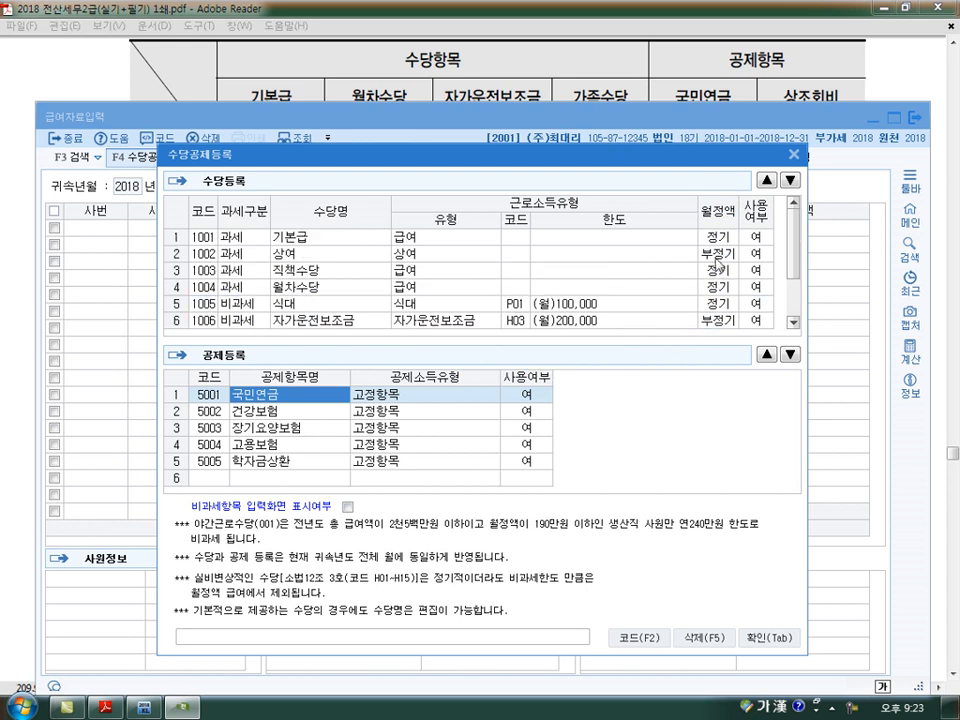
- Examine the 비과세 classification, allowance names and 사용여부 of the 식대 and 자가운전보조금 rows
key("ctrl+shift+d")
key("Escape")
scroll(556, 362, "down", 1)
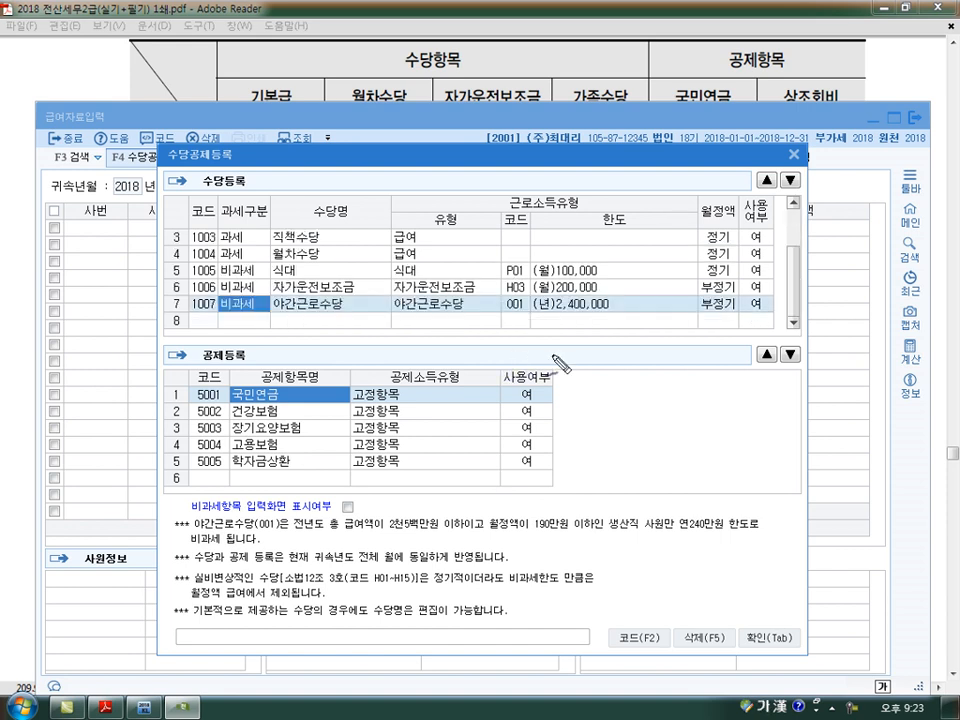
left_click_drag(273, 262, 272, 287)
mouse_move(350, 266)
left_mouse_down()
mouse_move(343, 286)
mouse_move(336, 262)
left_mouse_up()
left_click_drag(356, 186, 401, 208)
left_click_drag(402, 182, 420, 210)
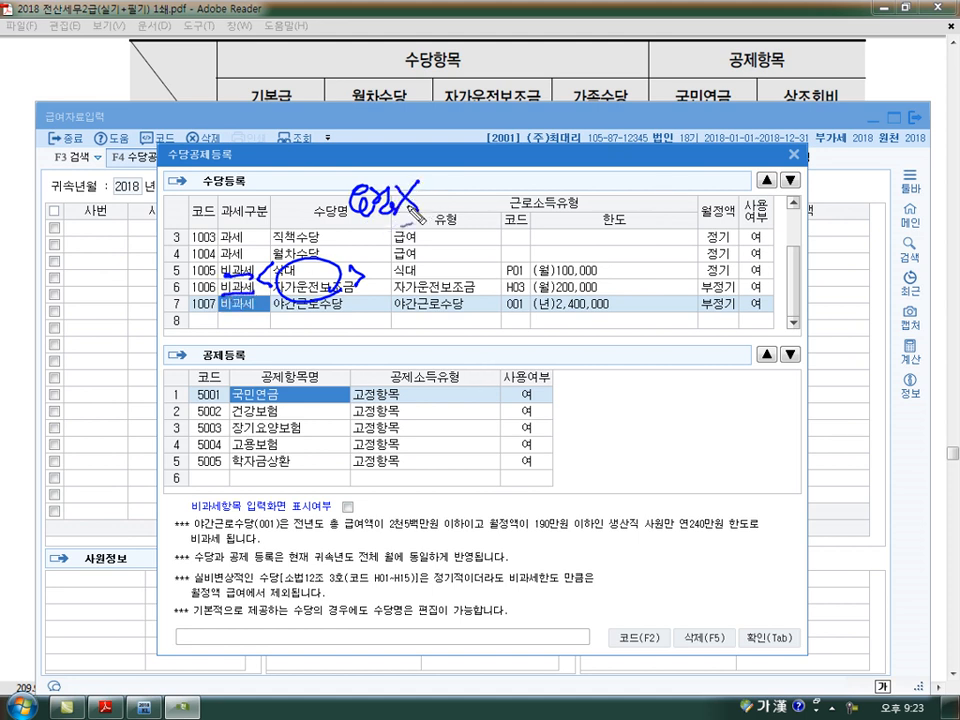
left_click_drag(240, 262, 243, 287)
mouse_move(762, 263)
left_mouse_down()
mouse_move(773, 298)
mouse_move(787, 292)
mouse_move(770, 293)
left_mouse_up()
mouse_move(203, 279)
left_mouse_down()
mouse_move(195, 320)
mouse_move(212, 327)
mouse_move(346, 313)
left_mouse_up()
- Check the 과세구분 of the 야간근로수당 row for its non-taxable treatment
key("Escape")
key("ctrl+shift+d")
mouse_move(258, 292)
left_mouse_down()
mouse_move(220, 305)
mouse_move(260, 318)
left_mouse_up()
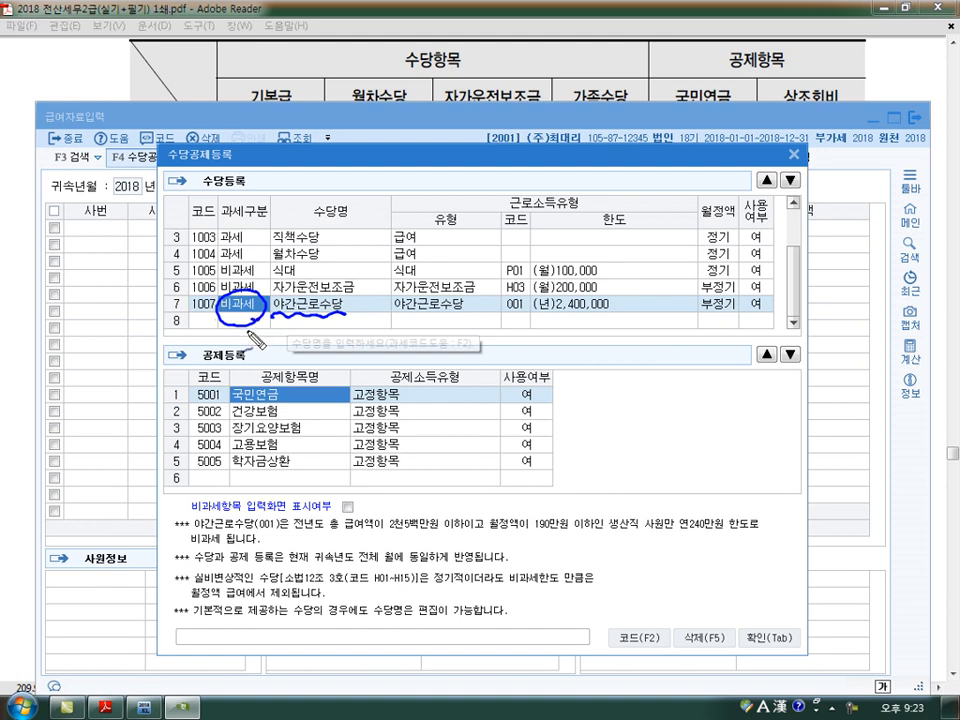
- Examine the 비과세 classification and 월정액 setting of the 야간근로수당 row, relating 부정기 items to 상여
mouse_move(243, 333)
left_mouse_down()
mouse_move(238, 325)
mouse_move(258, 324)
left_mouse_up()
key("Escape")
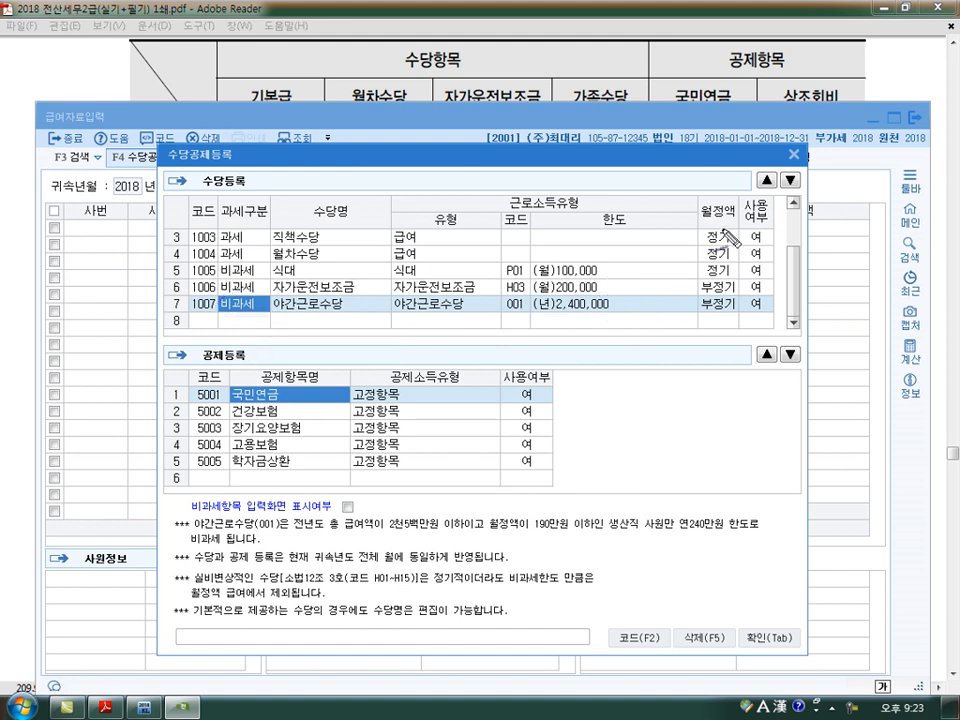
mouse_move(732, 223)
left_mouse_down()
mouse_move(701, 204)
mouse_move(731, 230)
left_mouse_up()
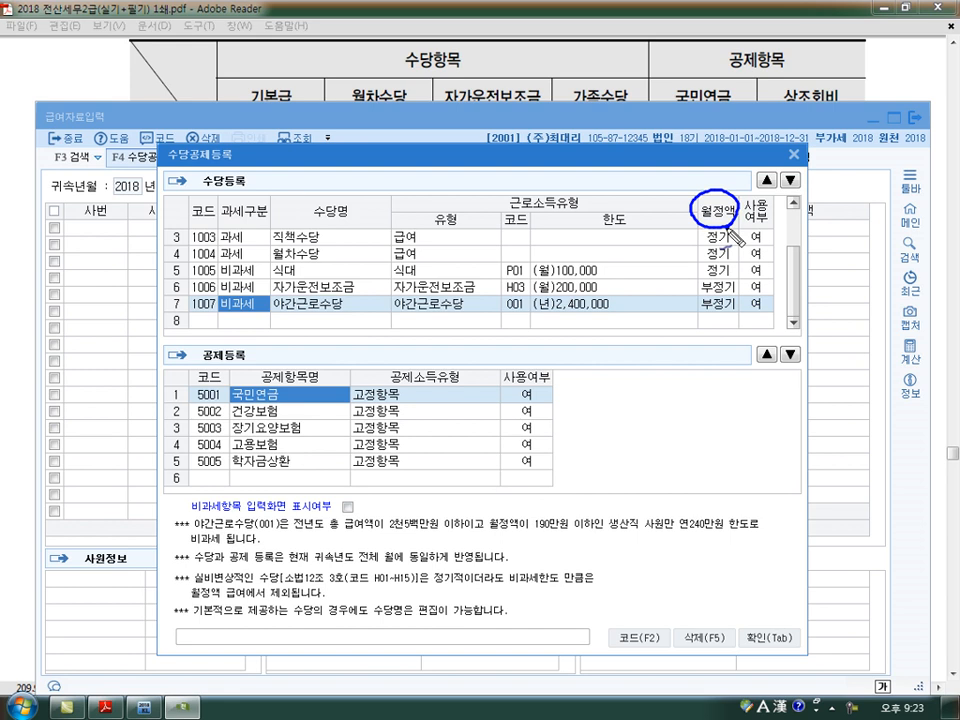
left_click_drag(684, 178, 686, 190)
mouse_move(634, 237)
left_mouse_down()
mouse_move(643, 231)
mouse_move(658, 272)
mouse_move(630, 250)
mouse_move(639, 282)
mouse_move(670, 322)
left_mouse_up()
mouse_move(722, 293)
left_mouse_down()
mouse_move(739, 290)
mouse_move(737, 312)
left_mouse_up()
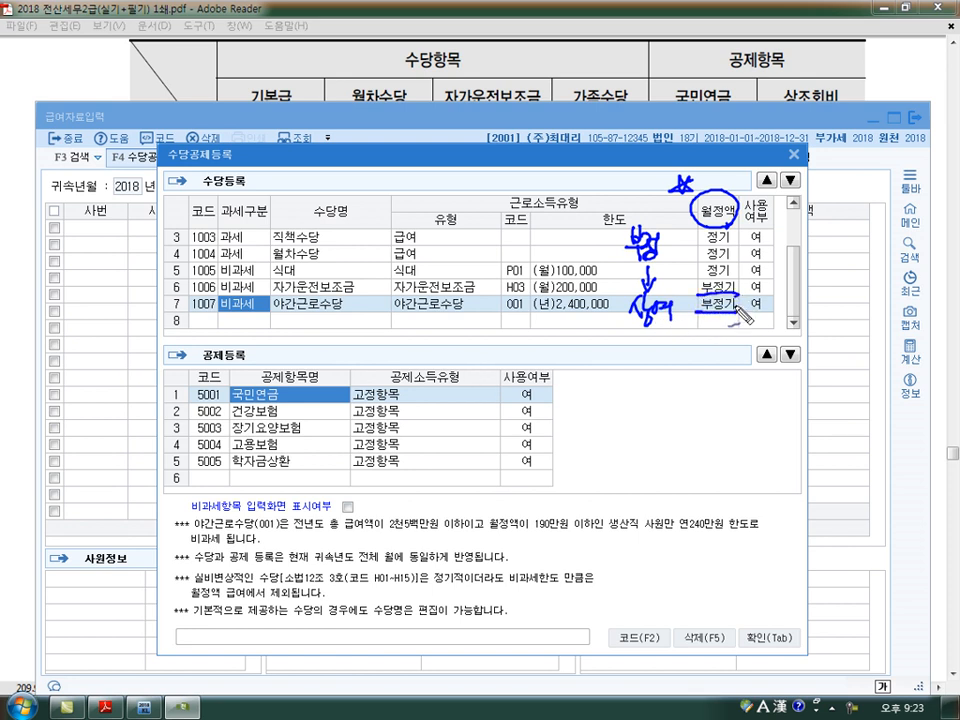
- Review the 자가운전보조금 row as a reimbursement item and compare its 월정액 setting with 야간근로수당
mouse_move(355, 297)
left_mouse_down()
mouse_move(299, 302)
mouse_move(270, 284)
mouse_move(329, 280)
mouse_move(360, 295)
mouse_move(347, 315)
mouse_move(361, 307)
mouse_move(349, 299)
mouse_move(355, 335)
mouse_move(406, 352)
mouse_move(416, 330)
mouse_move(420, 341)
left_mouse_up()
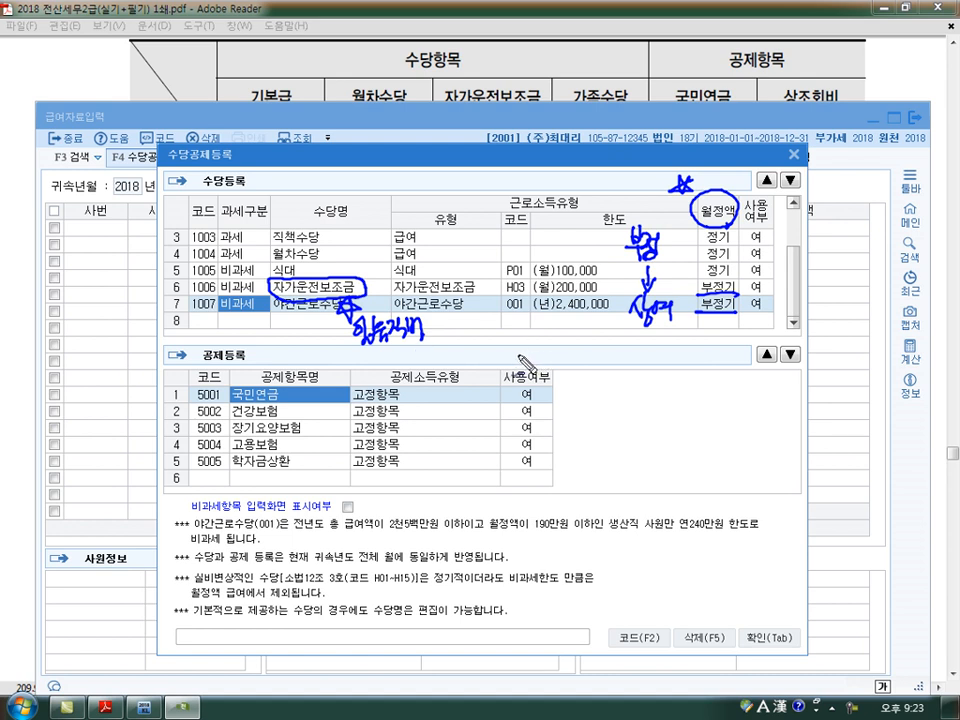
left_click_drag(492, 341, 513, 346)
left_click_drag(514, 336, 511, 356)
mouse_move(522, 346)
left_mouse_down()
mouse_move(527, 357)
mouse_move(550, 338)
left_mouse_up()
left_click_drag(561, 329, 578, 334)
left_click_drag(587, 325, 590, 332)
left_click_drag(597, 324, 601, 329)
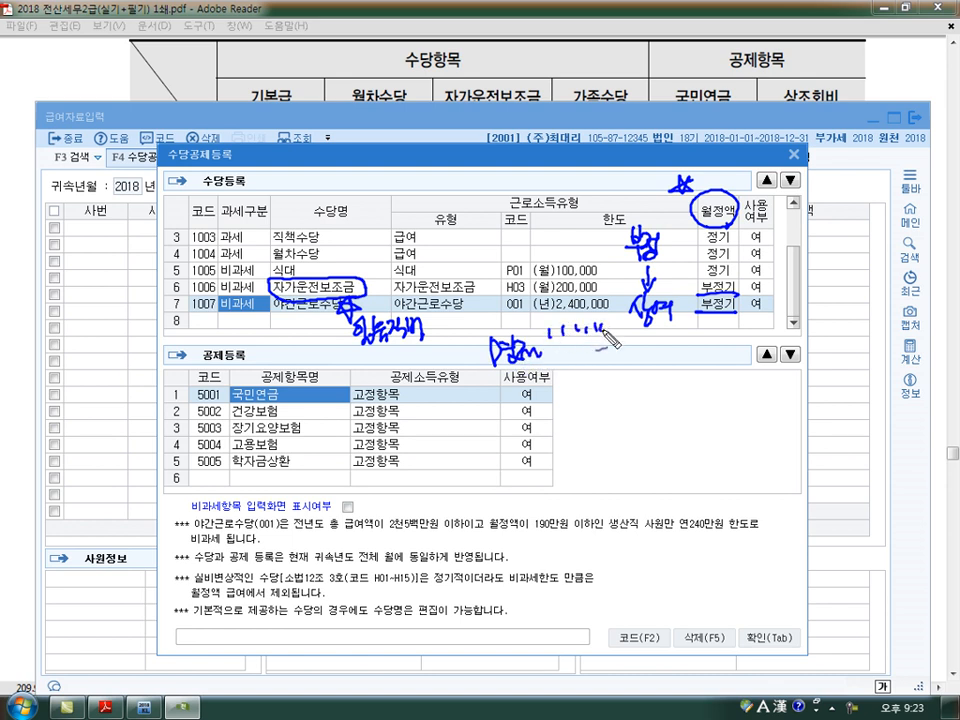
left_click_drag(537, 340, 637, 336)
mouse_move(737, 319)
left_mouse_down()
mouse_move(703, 320)
mouse_move(726, 318)
mouse_move(694, 306)
left_mouse_up()
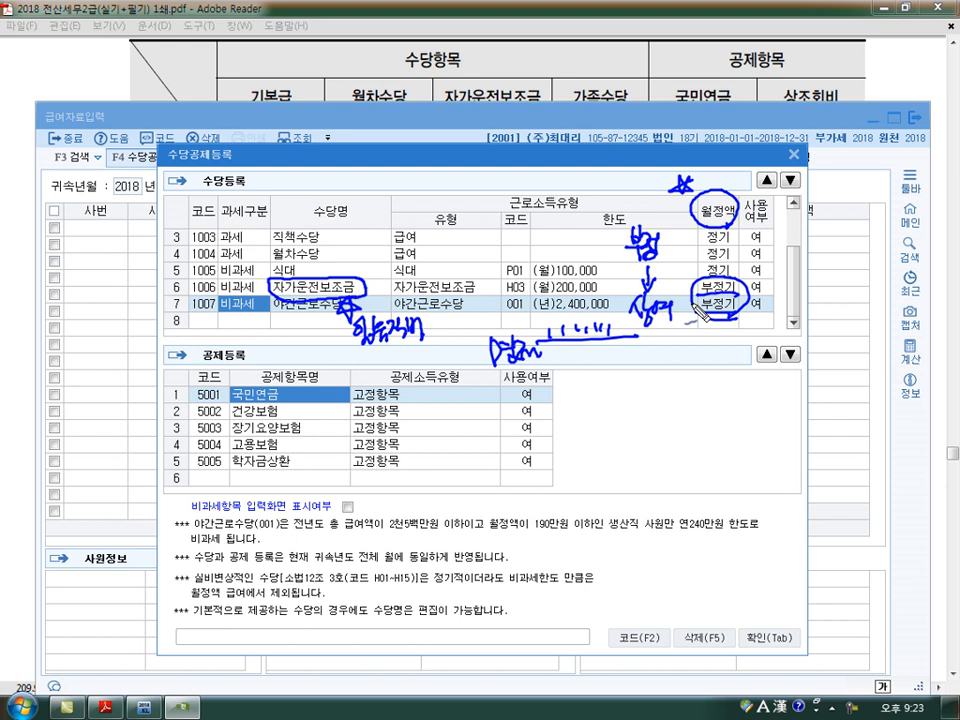
key("Escape")
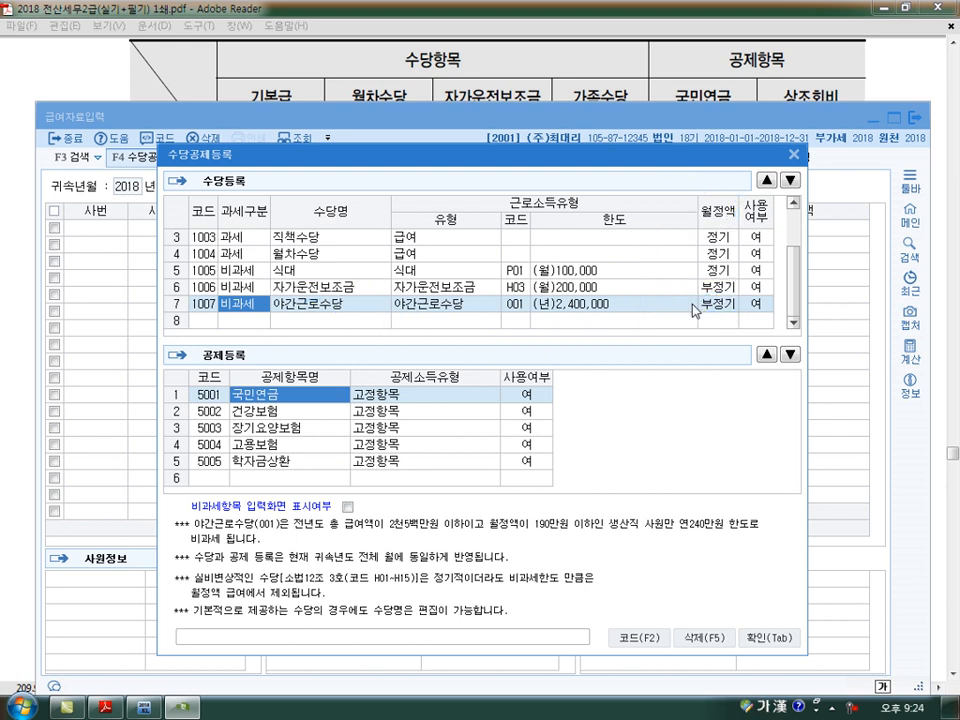
- Check the exercise's allowance table in the PDF and register 가족수당 as a 과세 allowance with type 급여 and 월정액 정기
left_click(224, 321)
left_click(257, 82)
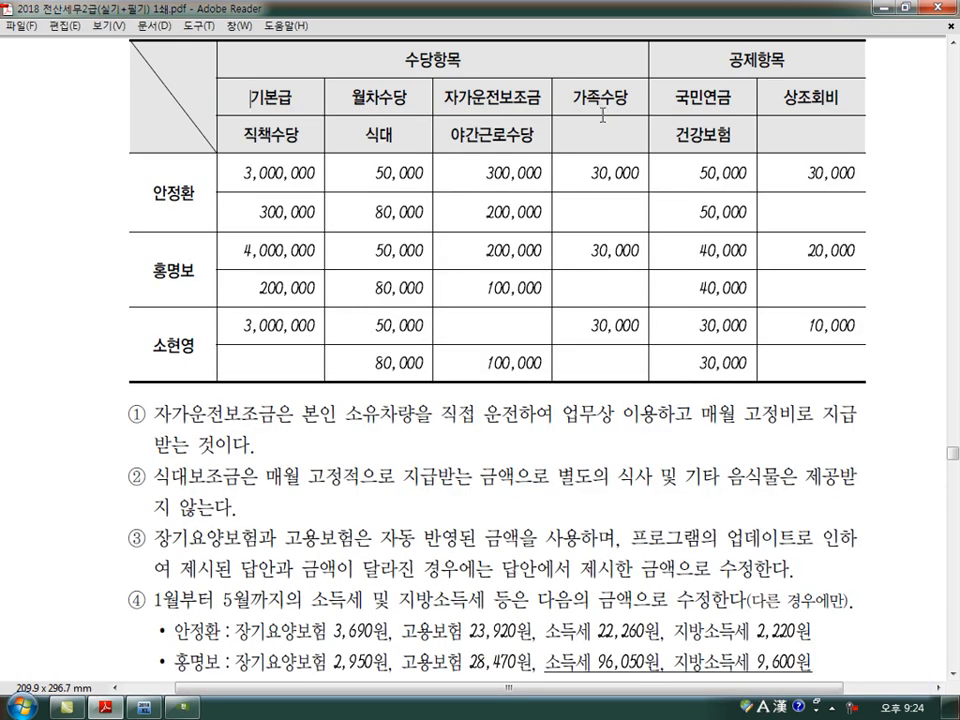
key("alt+Tab")
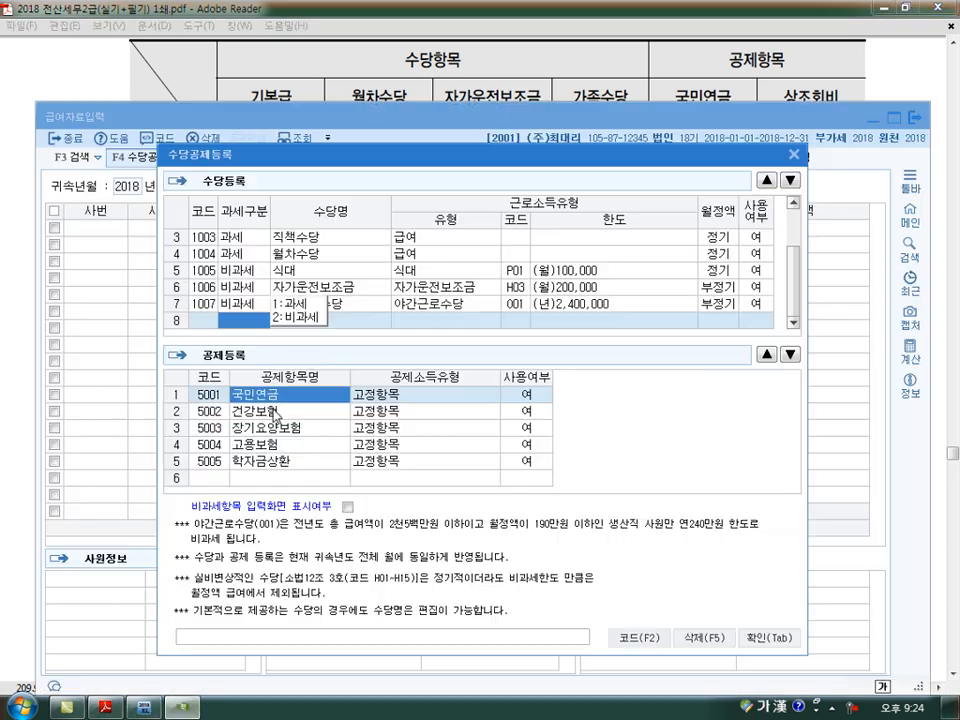
left_click(300, 304)
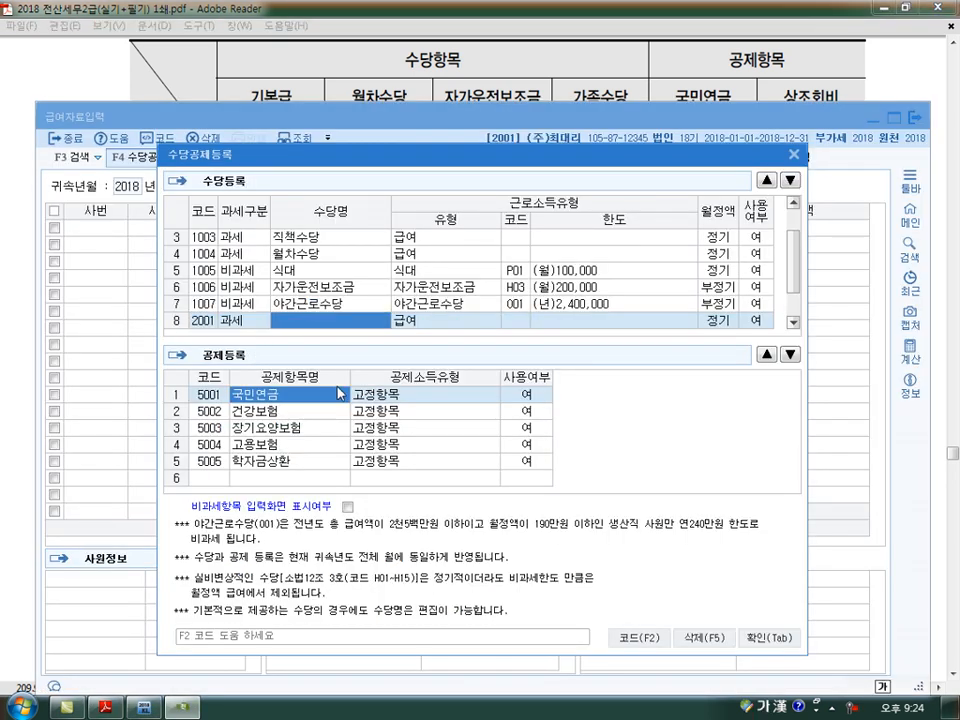
type("가족수당")
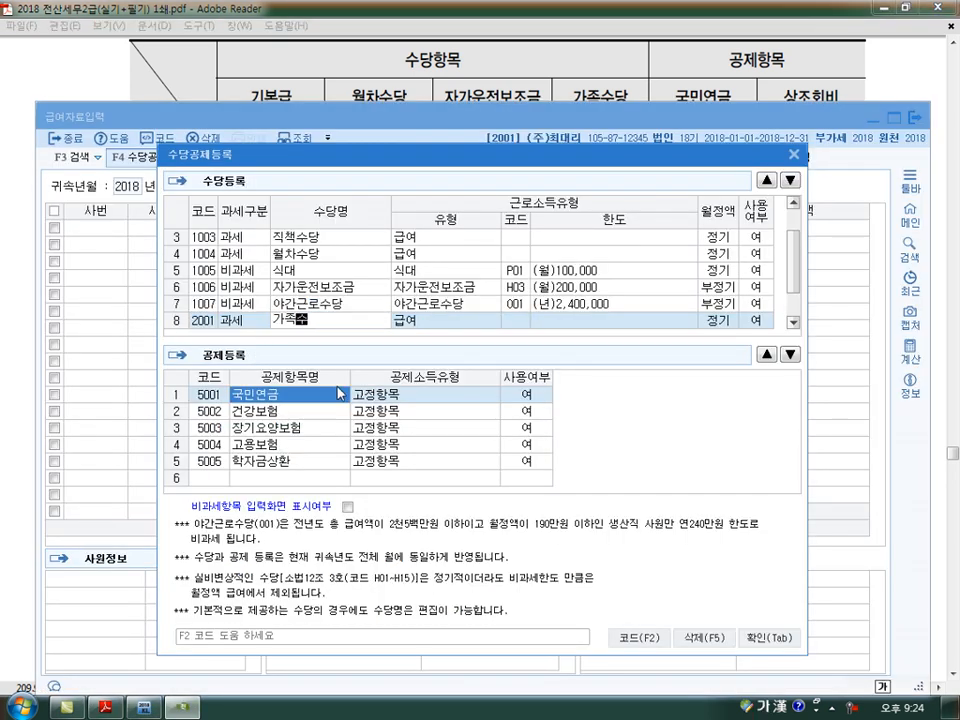
key("Return")
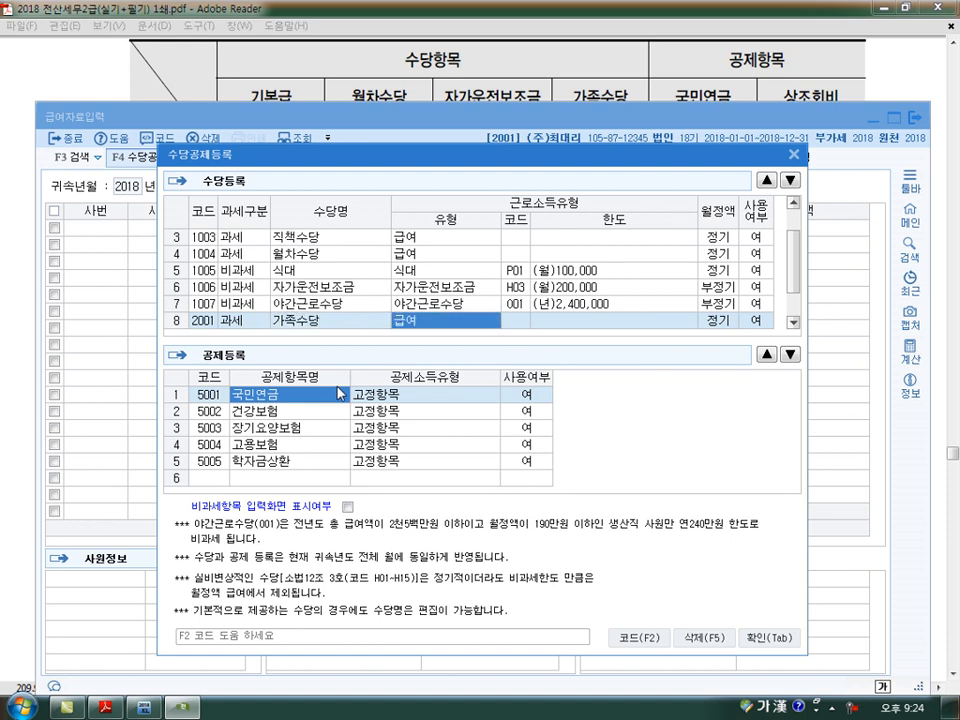
key("Return")
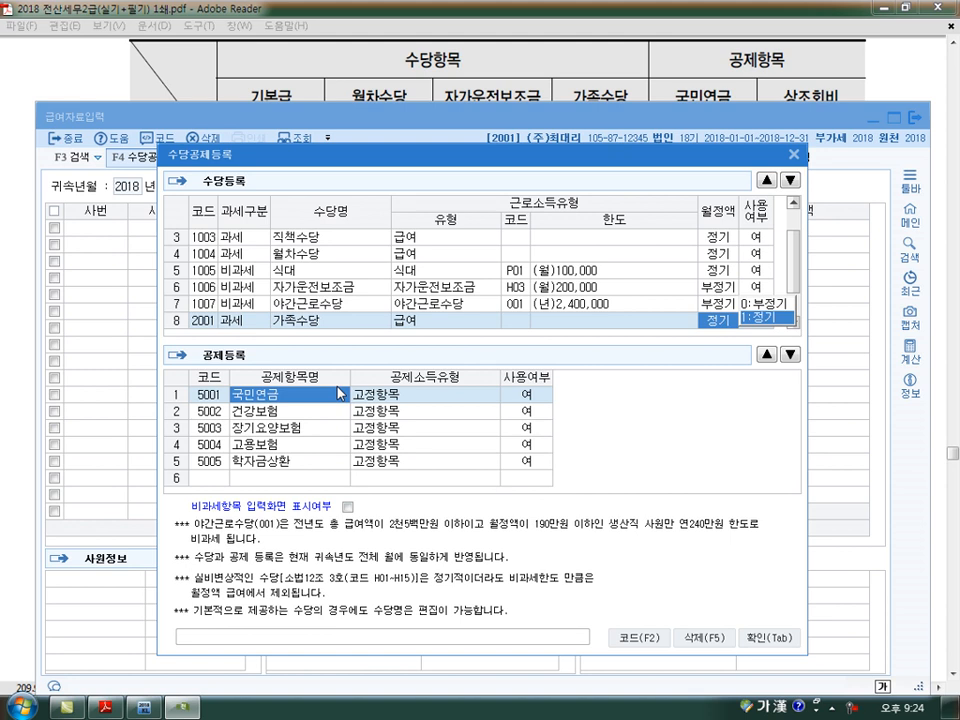
key("Return")
key("Return")
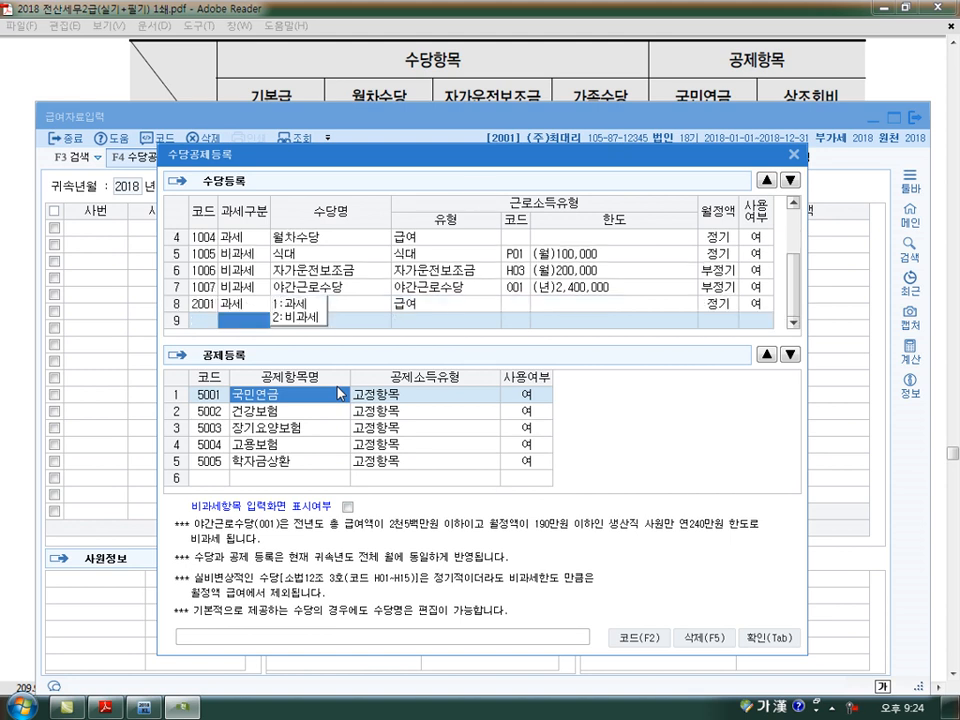
- Add a 비과세 allowance row named 육아수당 below 가족수당
type("2")
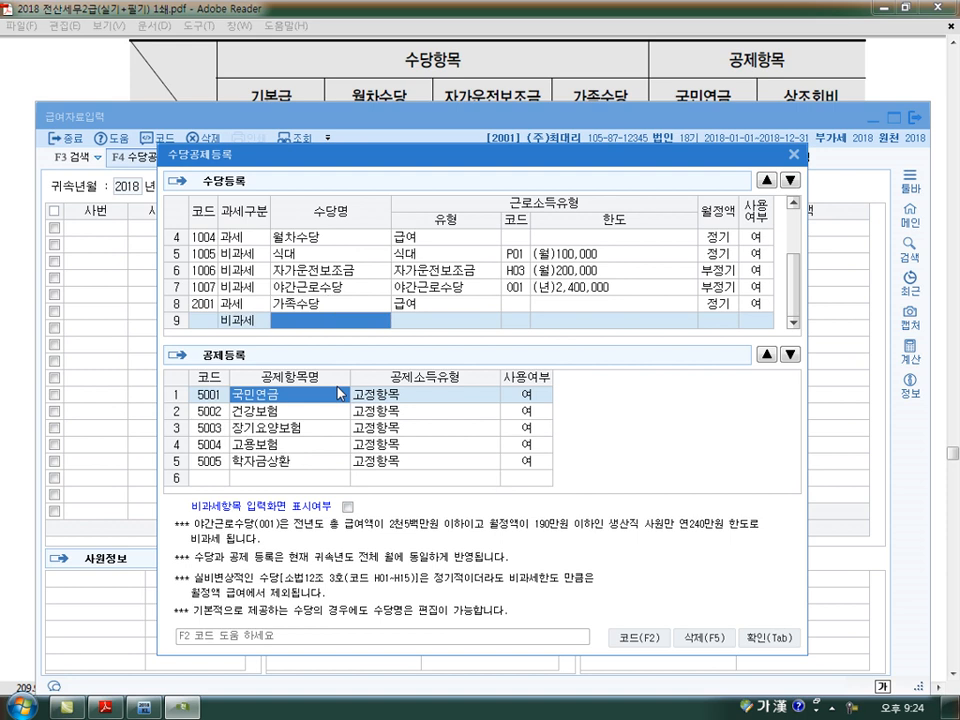
type("육아수당")
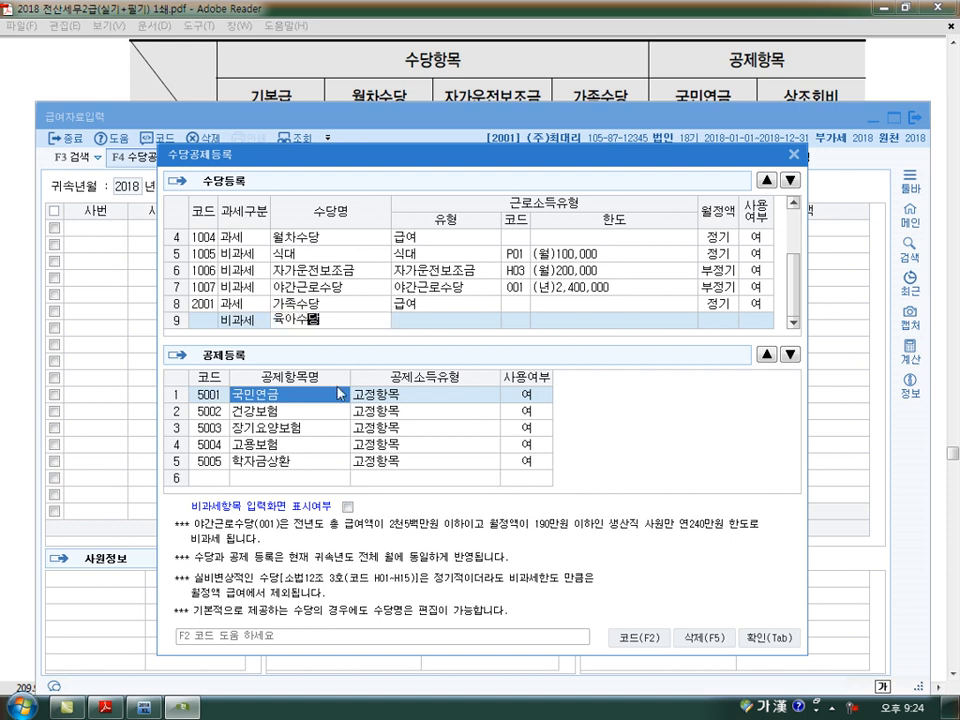
key("Return")
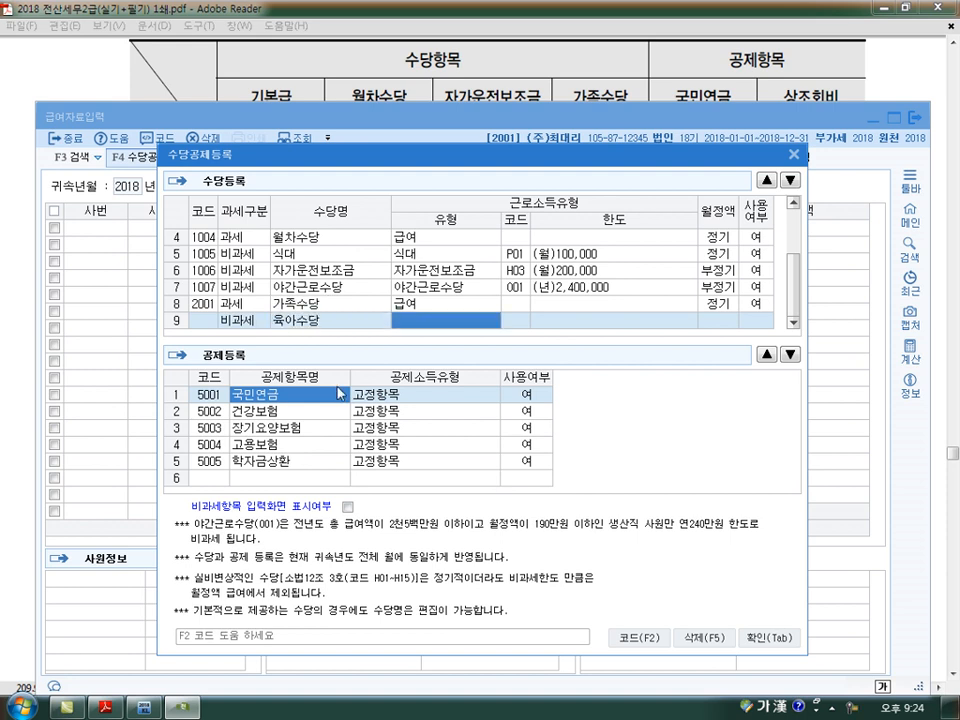
key("Left")
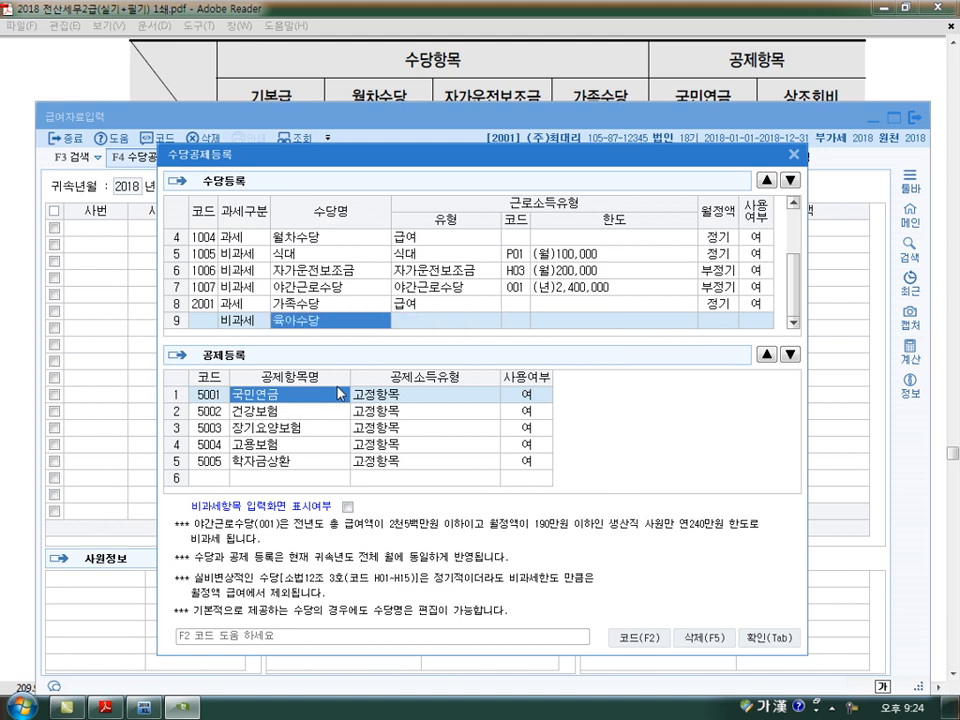
left_click(482, 67)
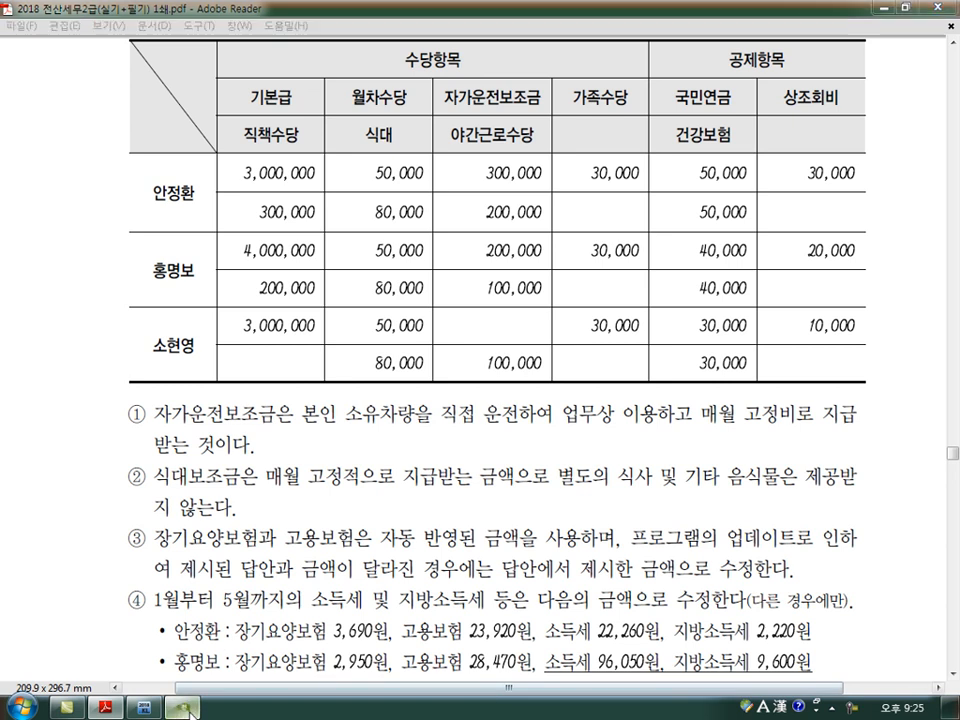
key("alt+Tab")
left_click(431, 326)
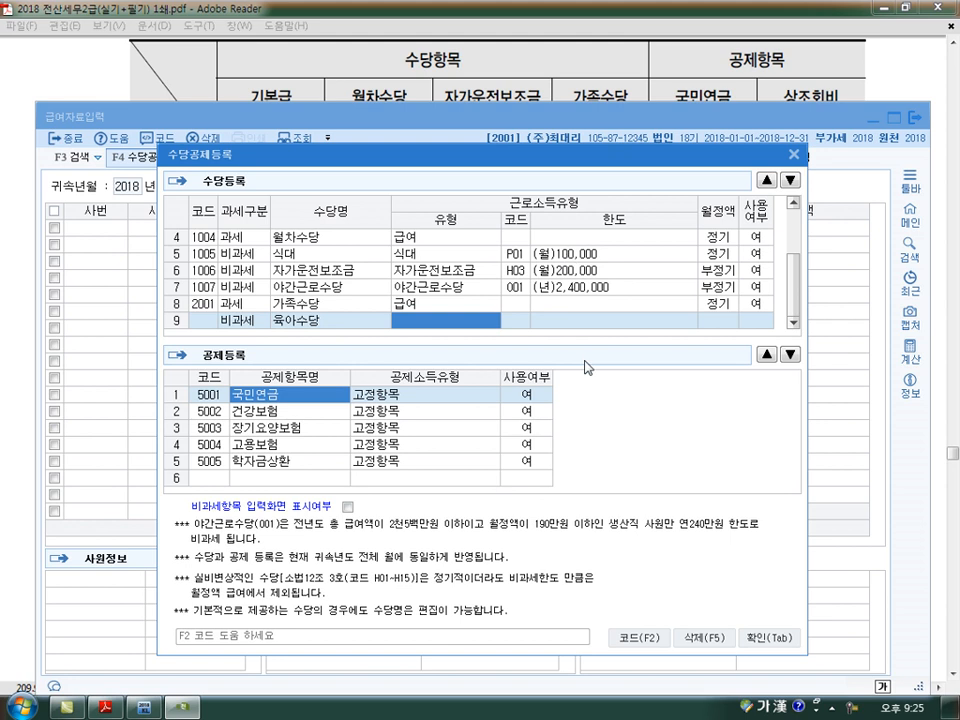
- Compare the type, code and limit entries of the 식대, 자가운전보조금 and 야간근로수당 rows with the blank 육아수당 entry
left_click_drag(278, 236, 287, 271)
left_click_drag(556, 258, 597, 257)
left_click_drag(533, 298, 597, 277)
left_click_drag(358, 318, 371, 313)
mouse_move(552, 283)
left_mouse_down()
mouse_move(541, 299)
mouse_move(609, 296)
mouse_move(600, 278)
left_mouse_up()
left_click_drag(506, 321, 513, 318)
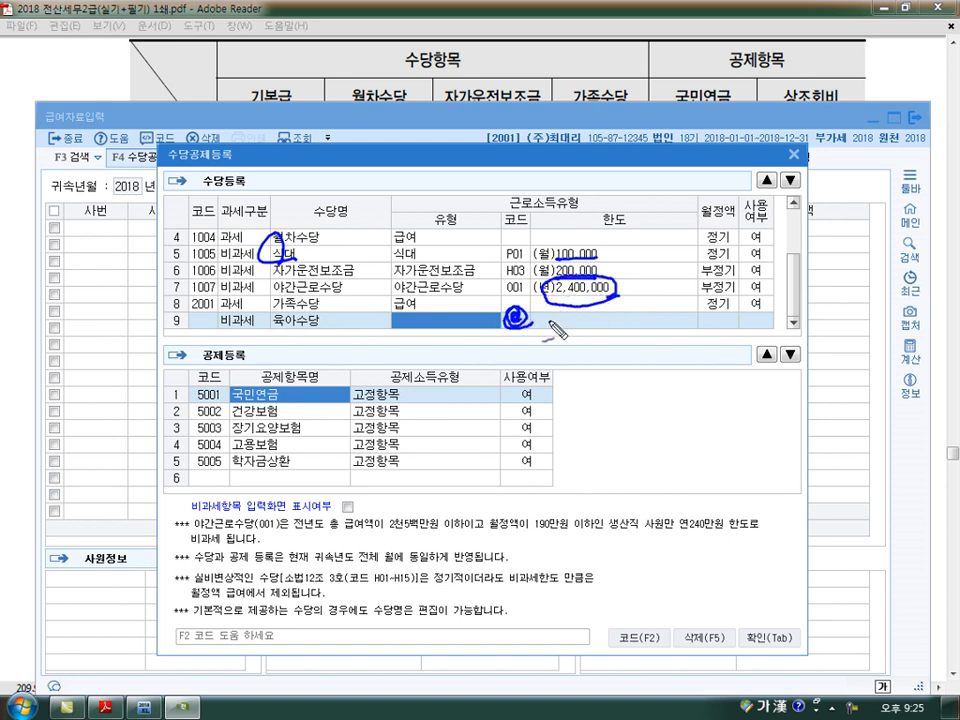
key("Escape")
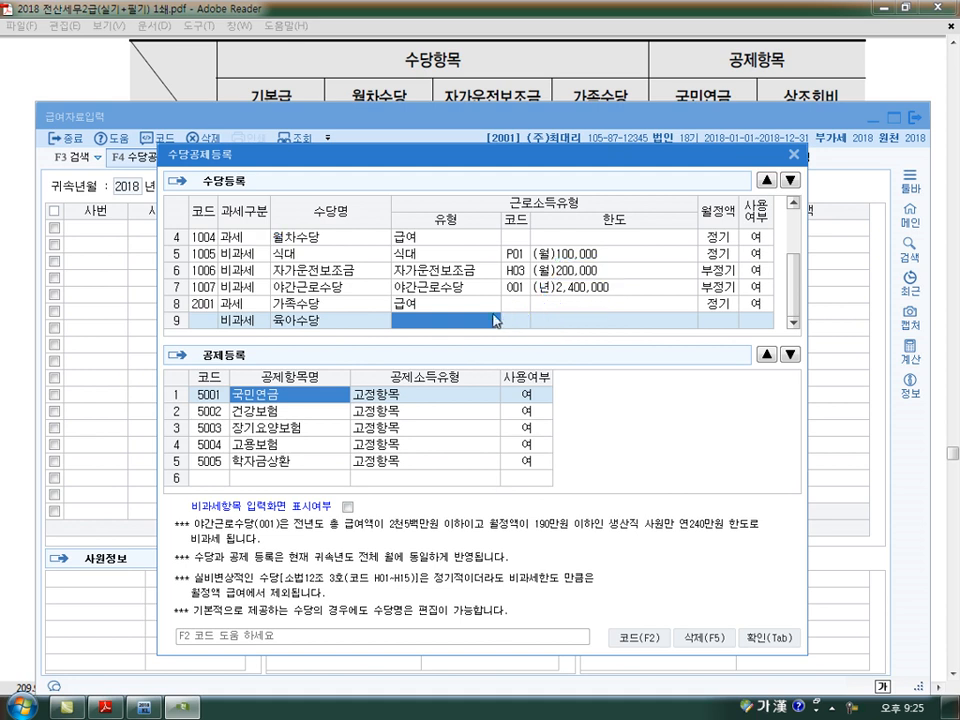
- Look up 육아 in the non-taxable codes, assign Q01 육아수당 to the 육아수당 row, and delete that row
key("F2")
type("육아")
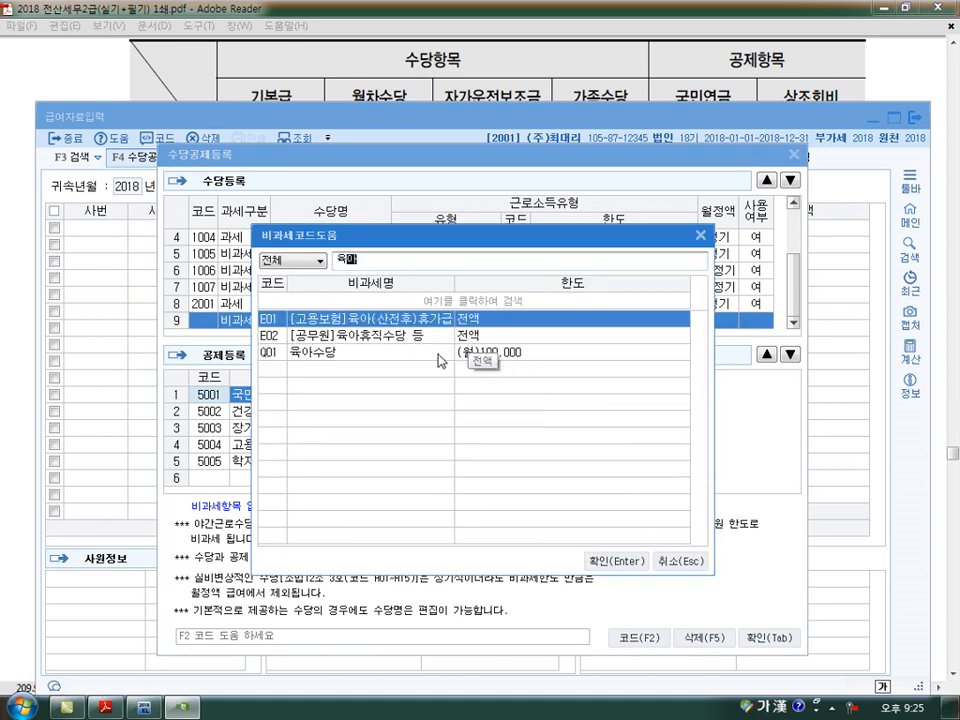
left_click(445, 358)
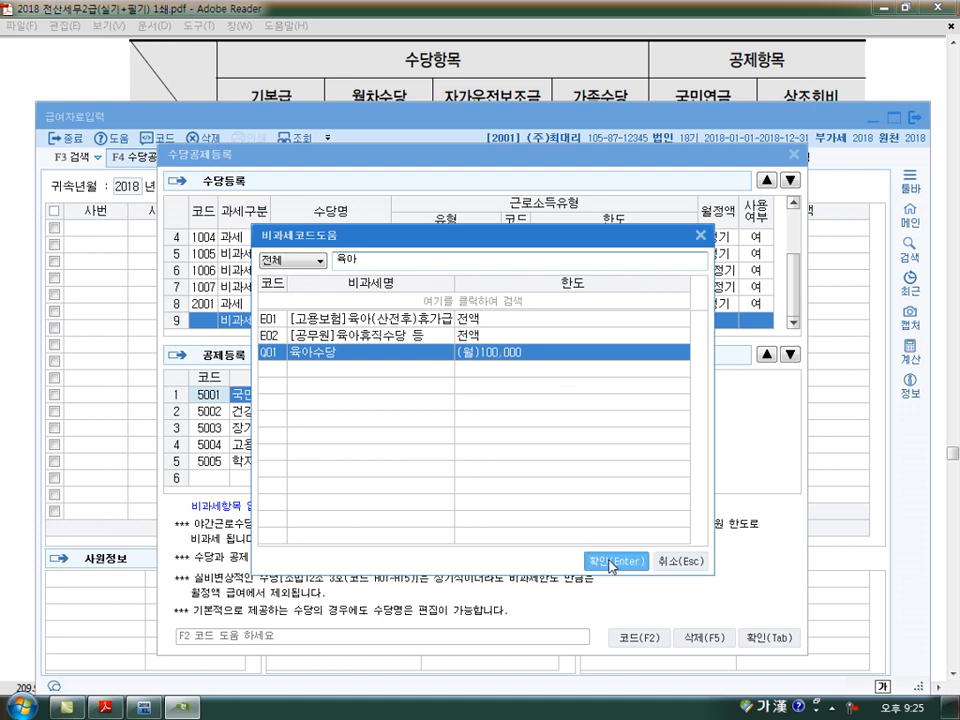
key("Return")
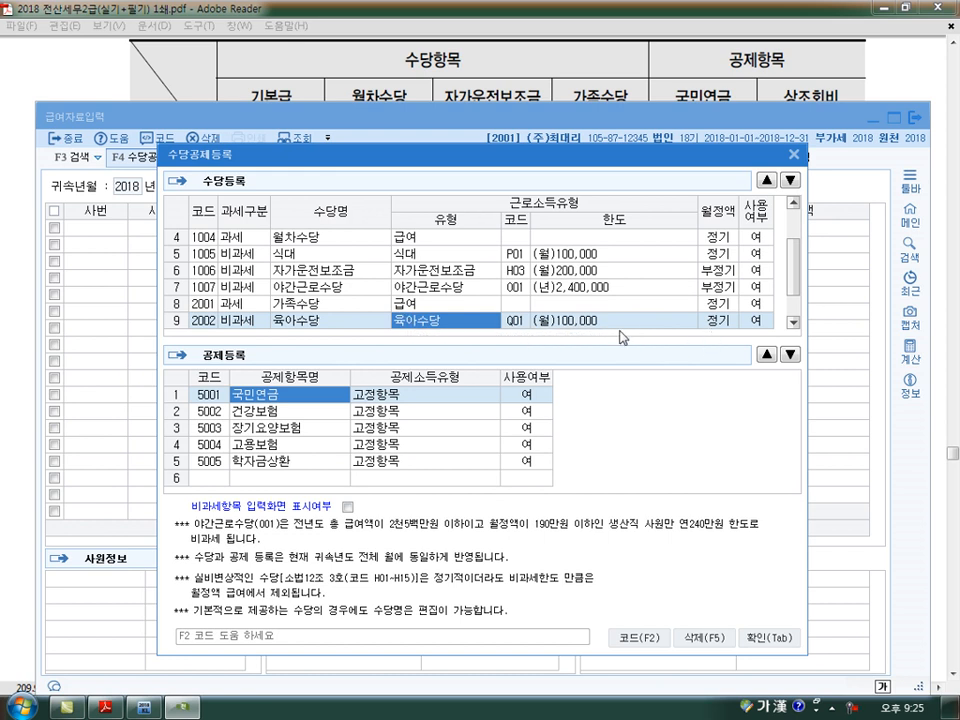
left_click(705, 637)
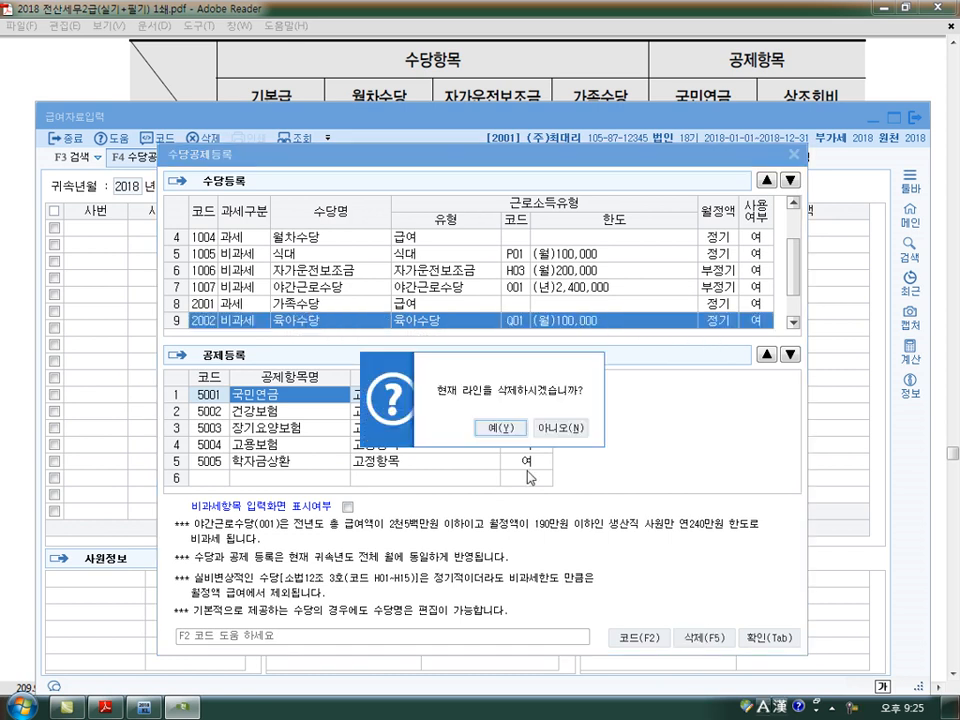
left_click(484, 428)
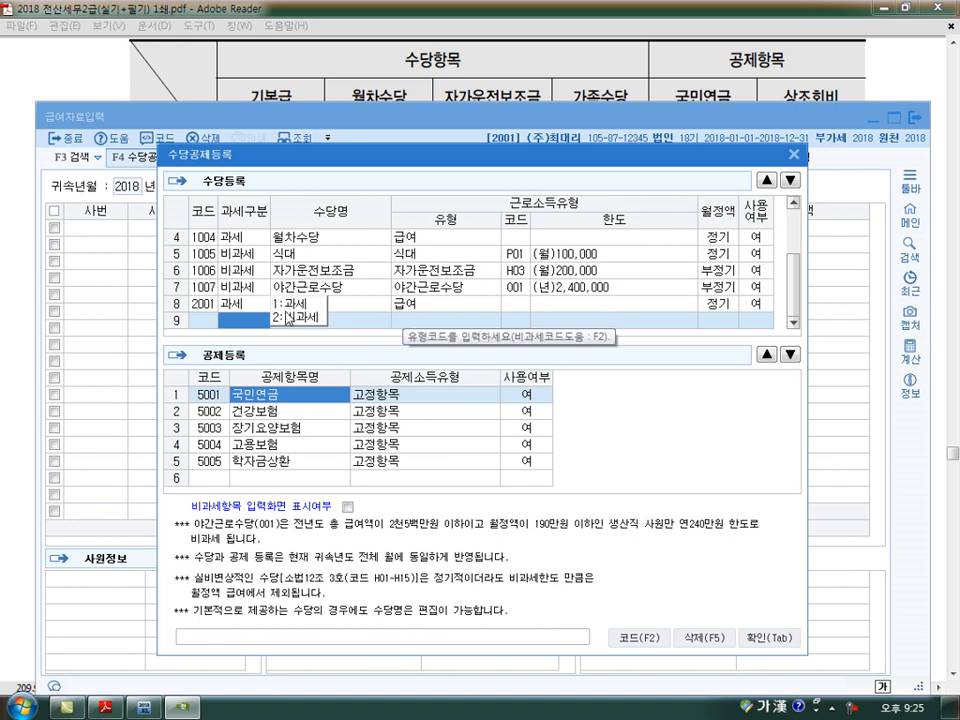
- Set the tax classification of the blank ninth allowance row to 과세
key("1")
left_click(247, 305)
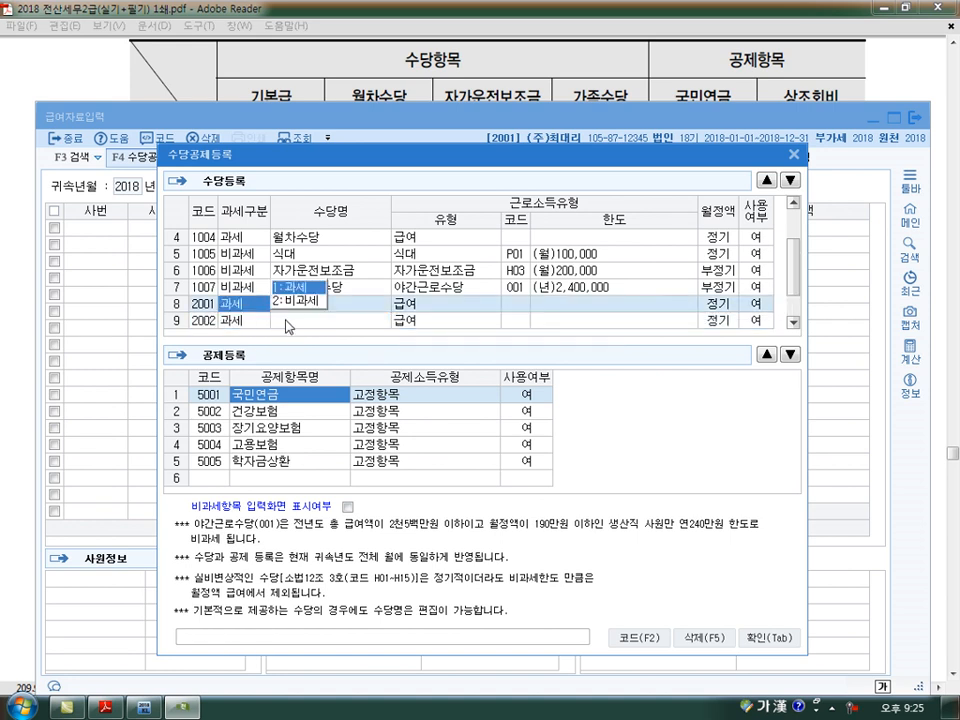
left_click(287, 320)
left_click(245, 323)
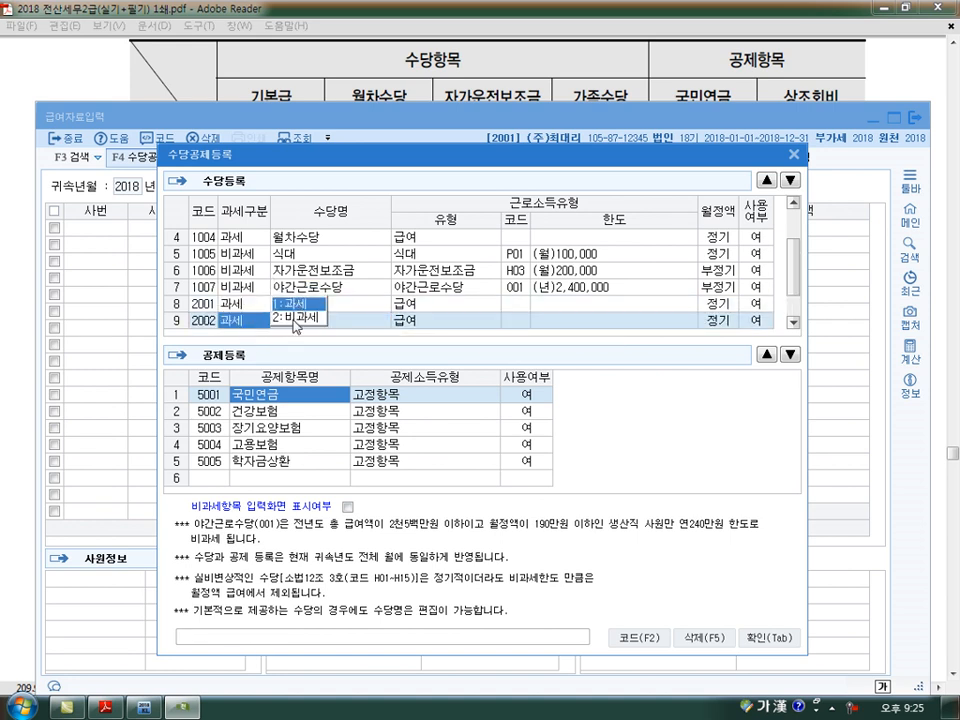
- Compare the exercise's deduction items in the PDF with the deductions already registered in 공제등록
left_click(247, 484)
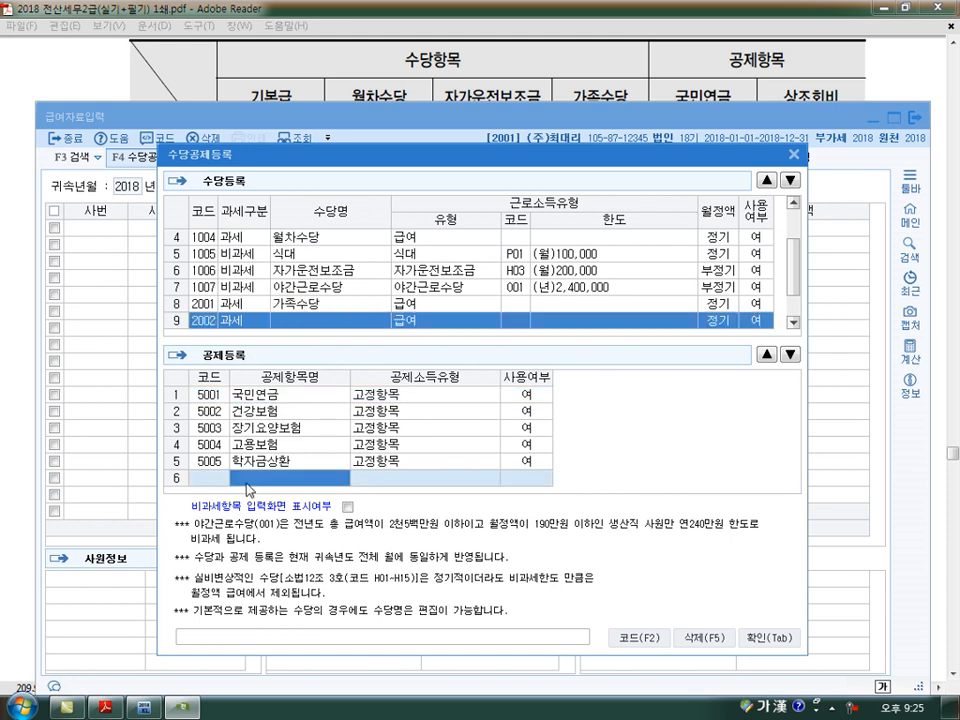
left_click(525, 77)
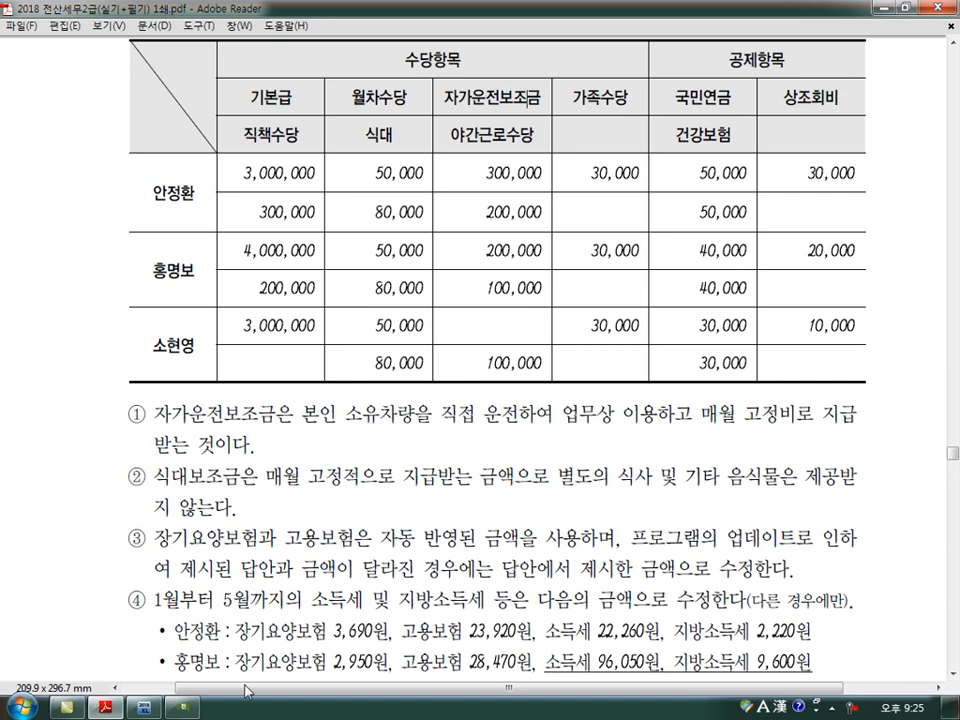
left_click(181, 708)
left_click(240, 396)
left_click(263, 416)
left_click(263, 427)
left_click(263, 444)
- Register 상조회비 as a new deduction item with the income type 기타
left_click(262, 479)
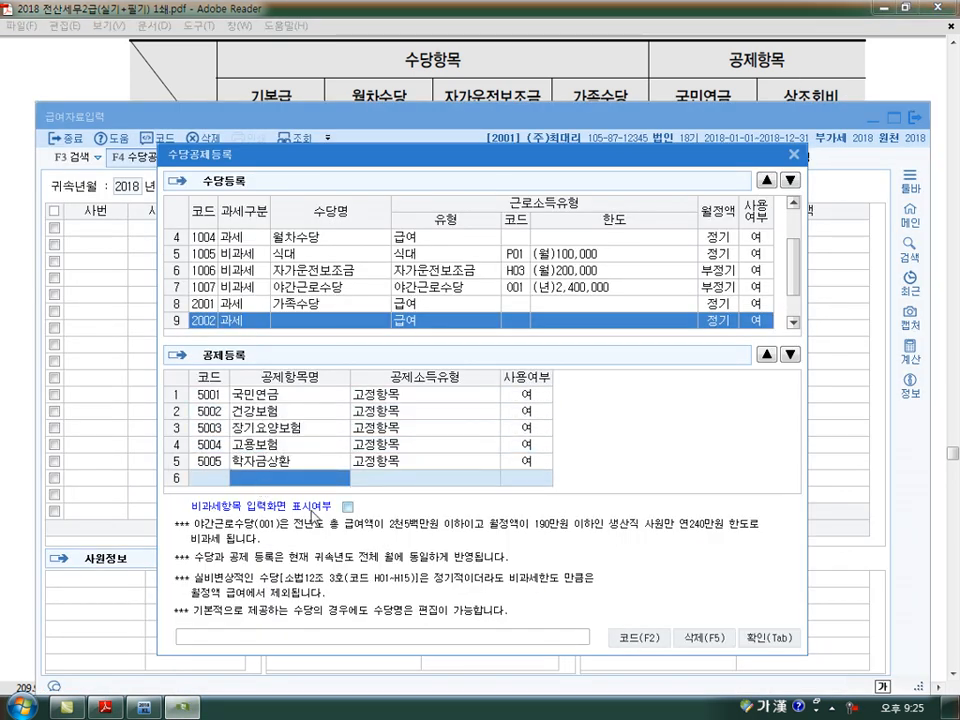
type("상조회비")
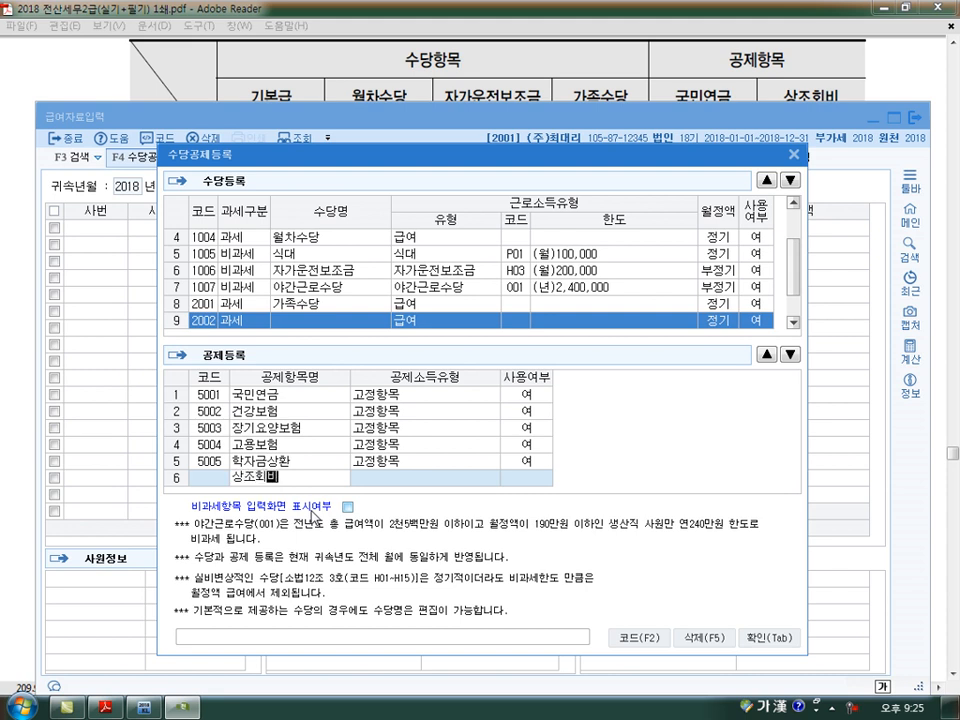
key("Return")
key("F2")
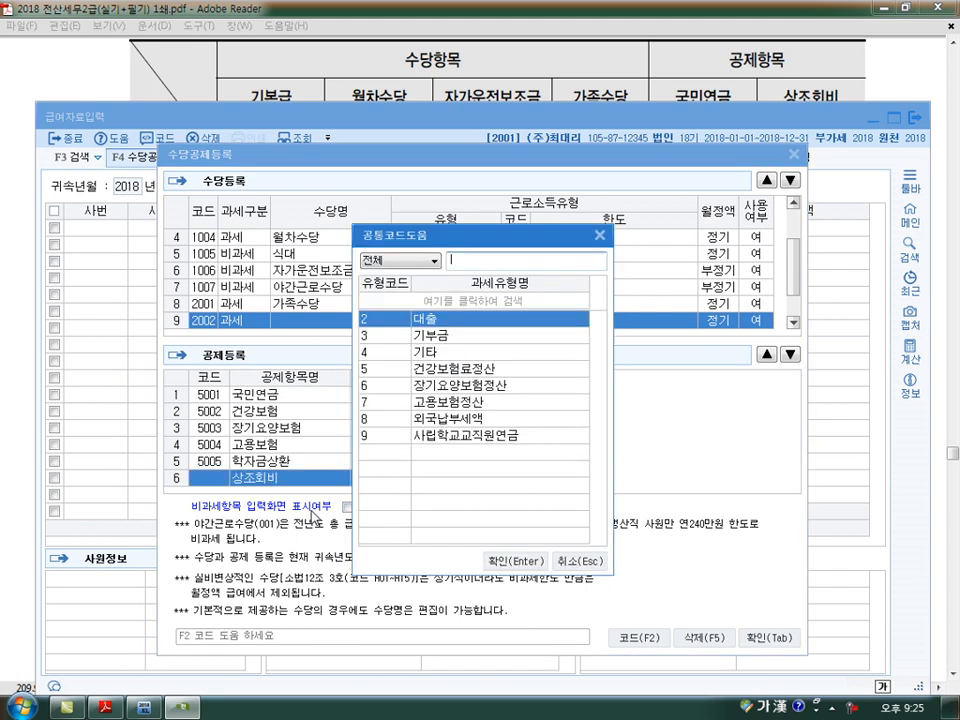
key("Down")
key("Down")
key("Return")
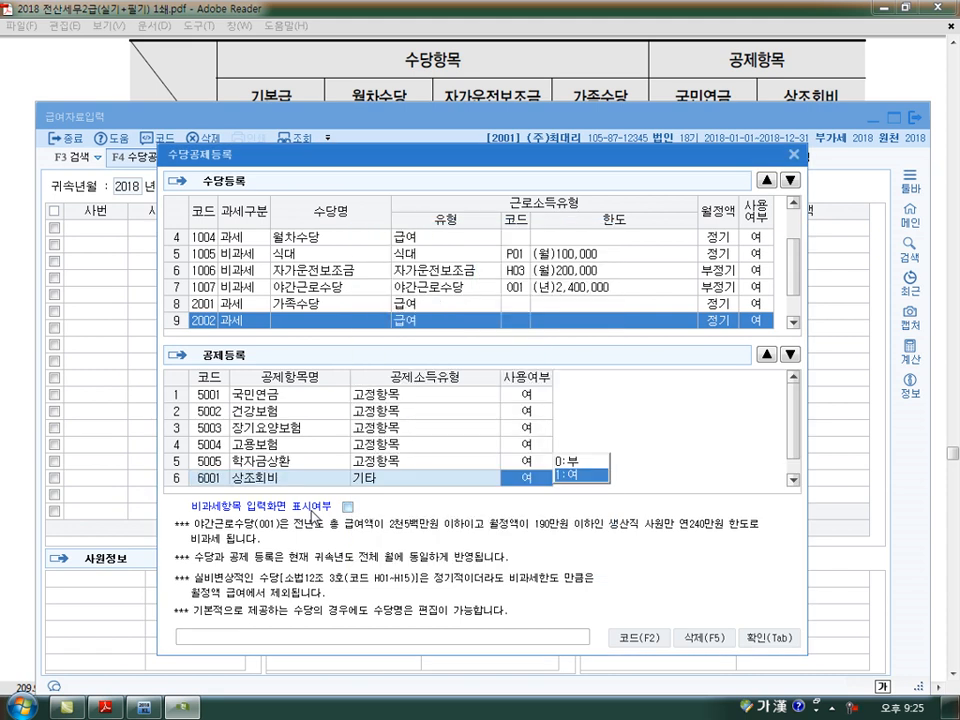
- Finish the 상조회비 deduction row as in use and close the allowance and deduction registration
key("Return")
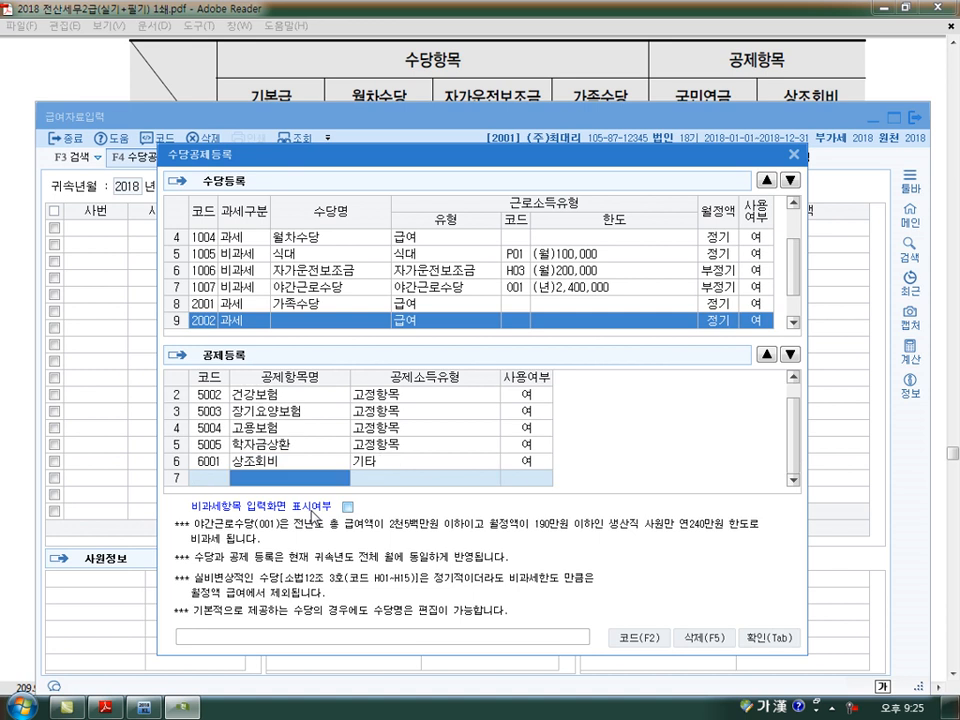
left_click(774, 646)
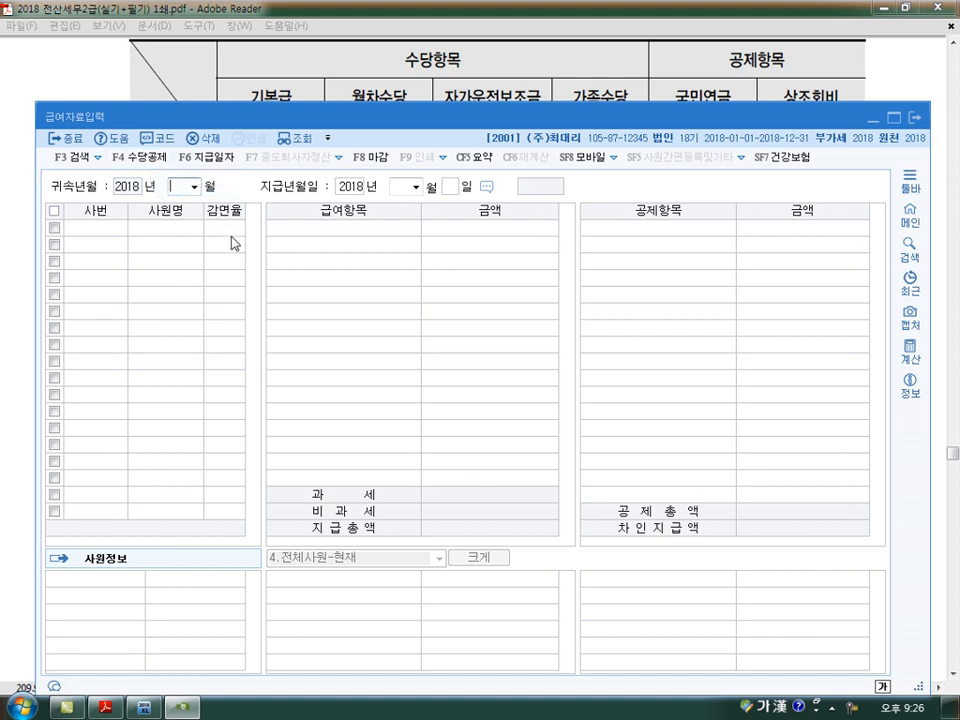
- Load the January 2018 payroll in 급여자료입력 with January 25, 2018 as the payment date
left_click(347, 93)
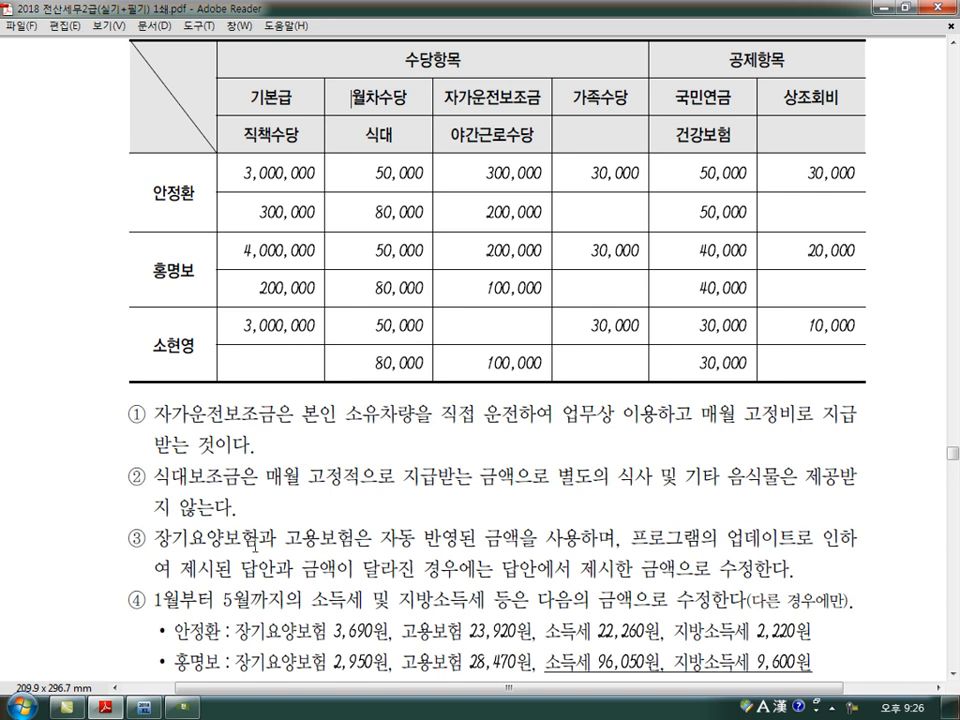
key("alt+Tab")
type("1")
key("Return")
key("Return")
key("Return")
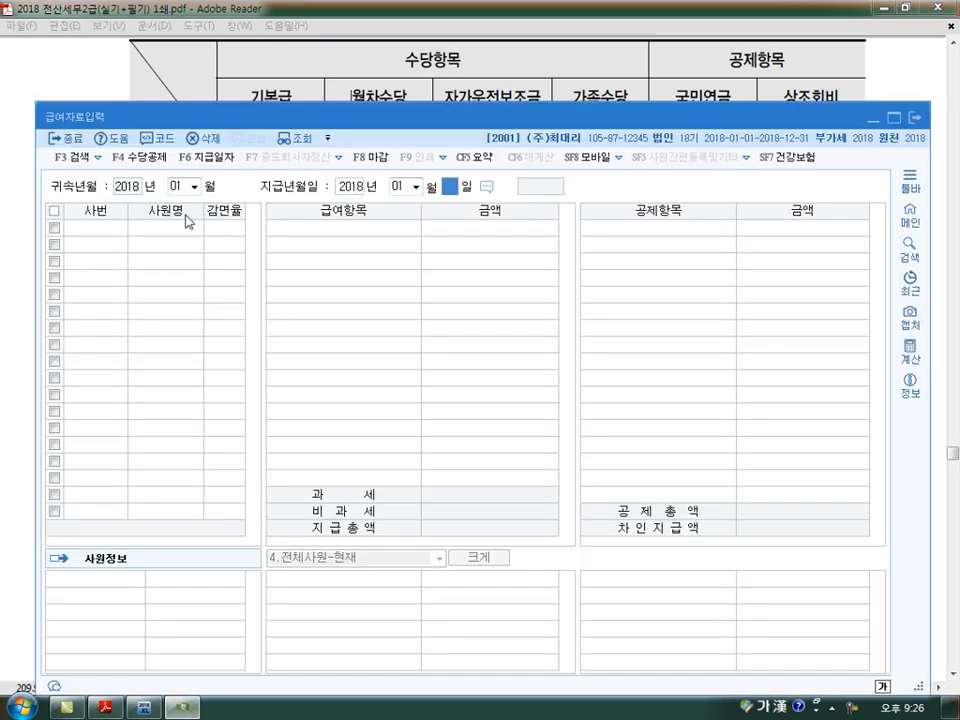
type("25")
key("Return")
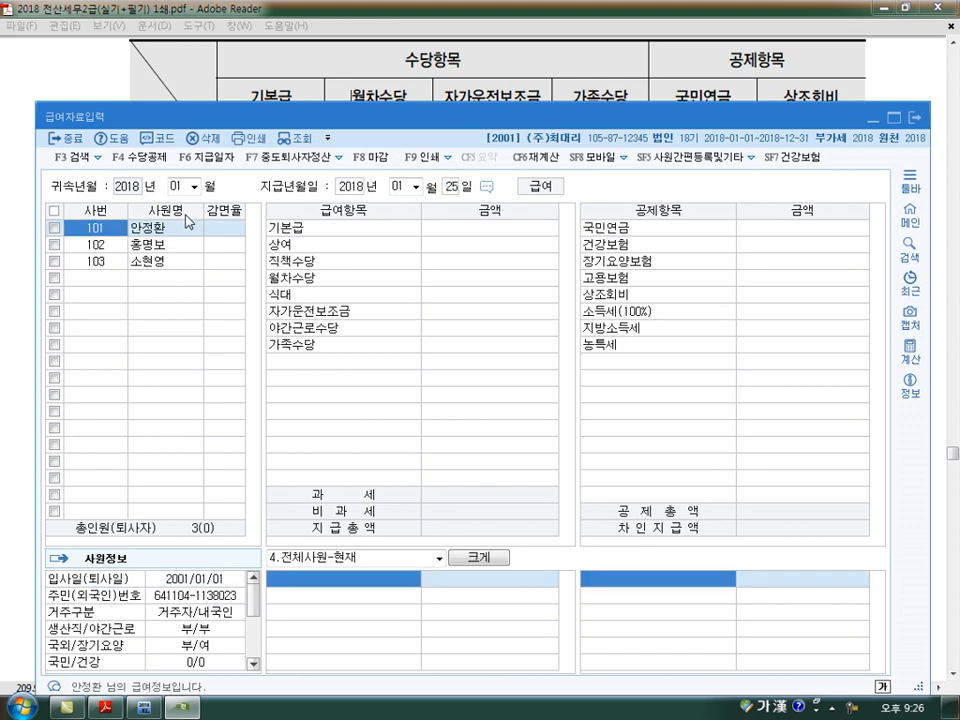
key("Down")
key("Down")
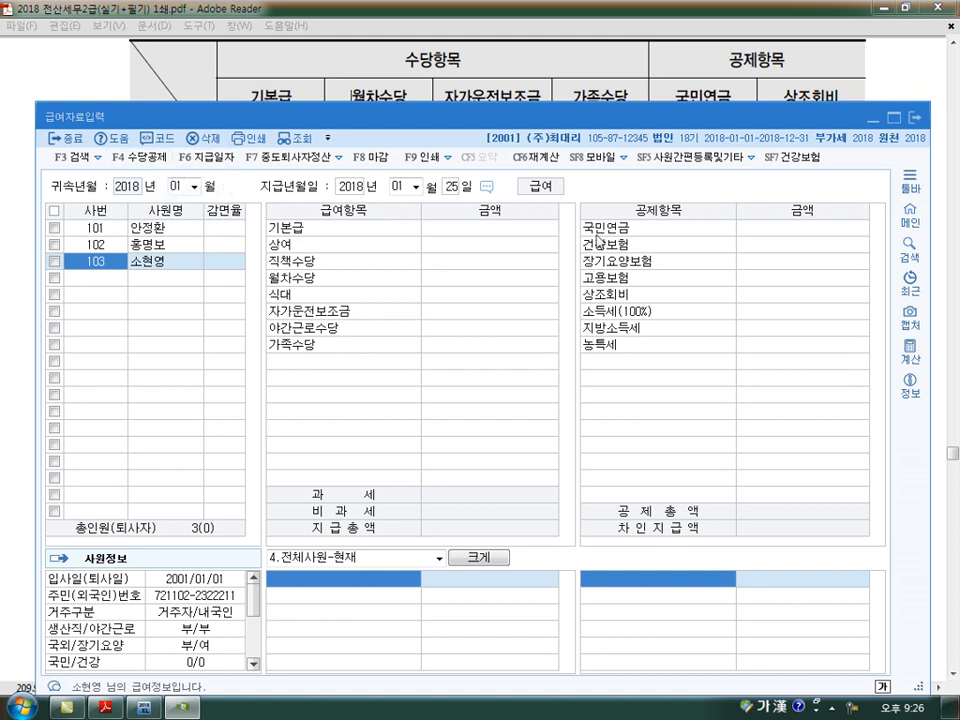
left_click(640, 296)
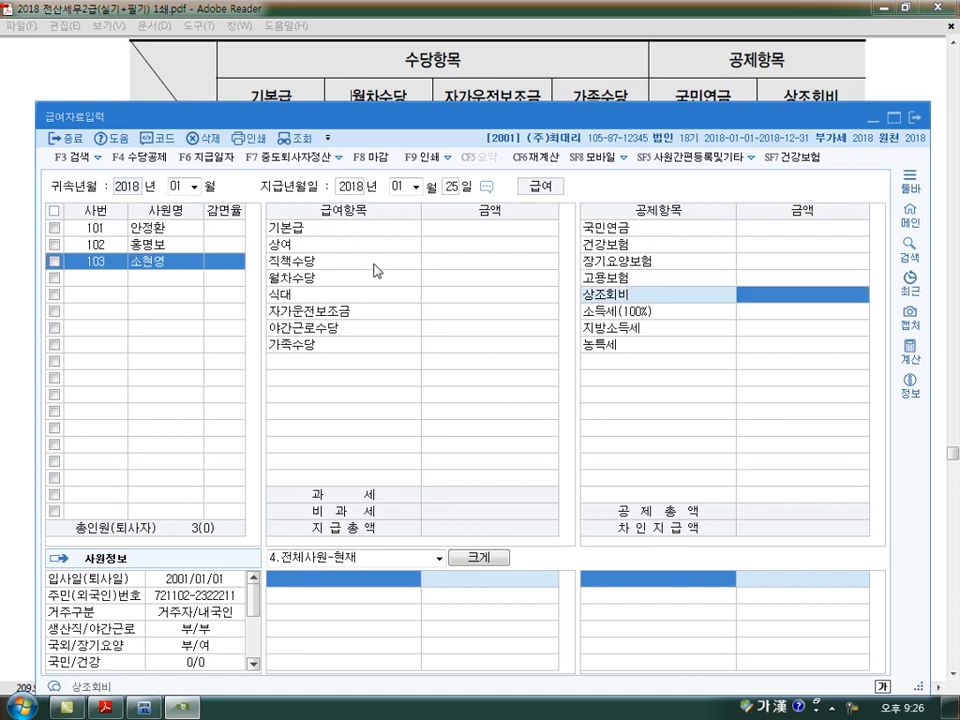
- Consult the exercise's pay table and set the first employee's 기본급 to 3,000,000
left_click(188, 228)
left_click(312, 97)
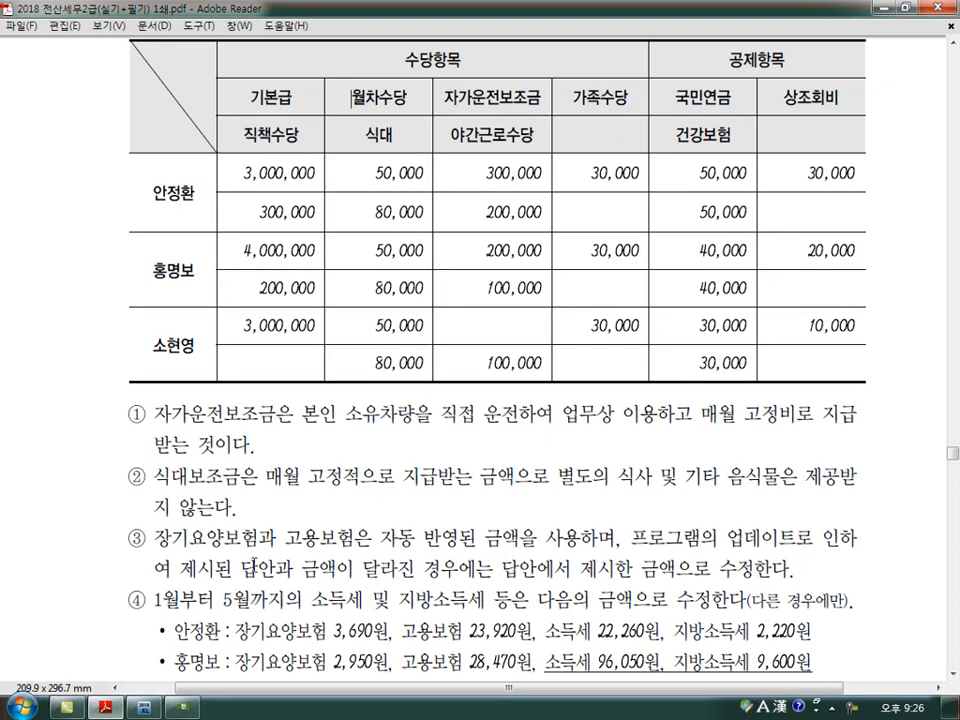
left_click(190, 707)
left_click(501, 232)
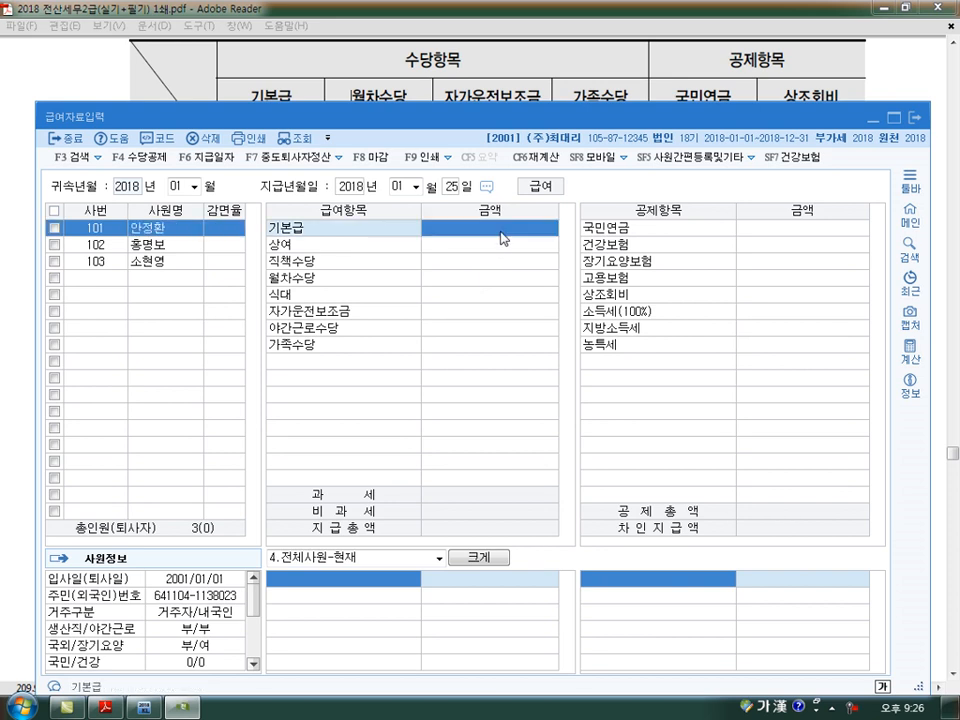
type("3000000")
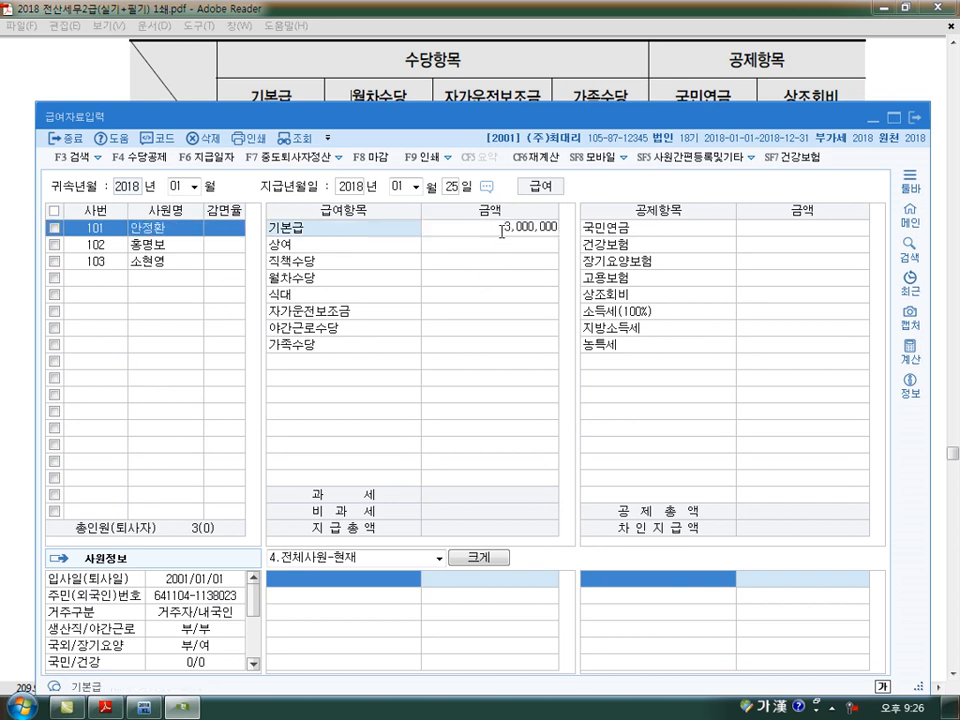
key("Return")
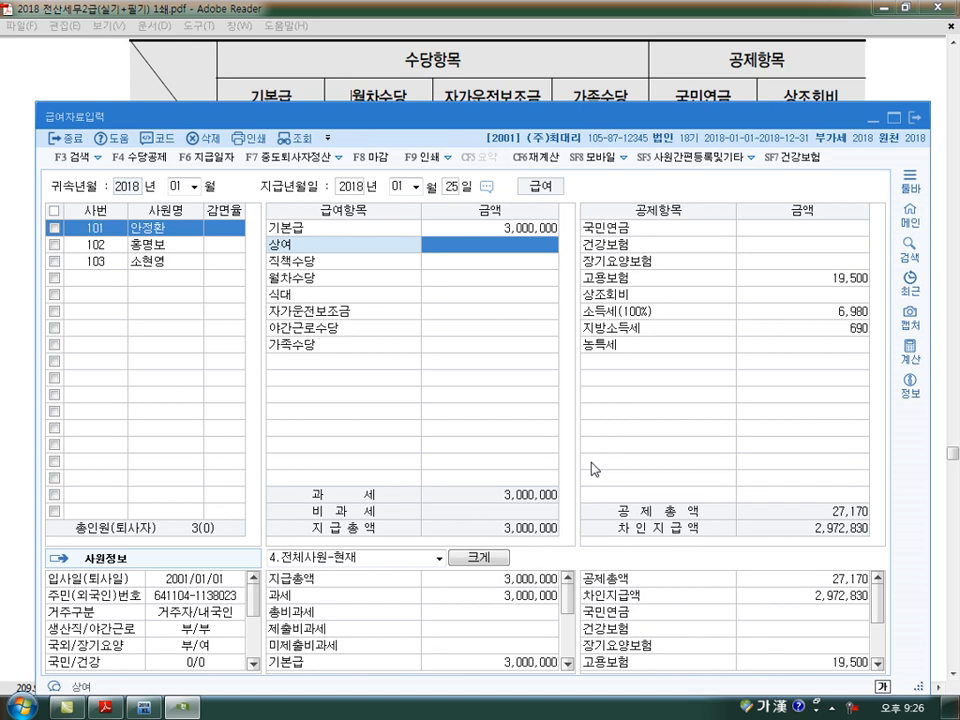
- Examine which of the first employee's deductions are calculated automatically, including 고용보험, 소득세, 건강보험 and 국민연금
left_click(848, 317)
left_click(845, 281)
left_click(844, 312)
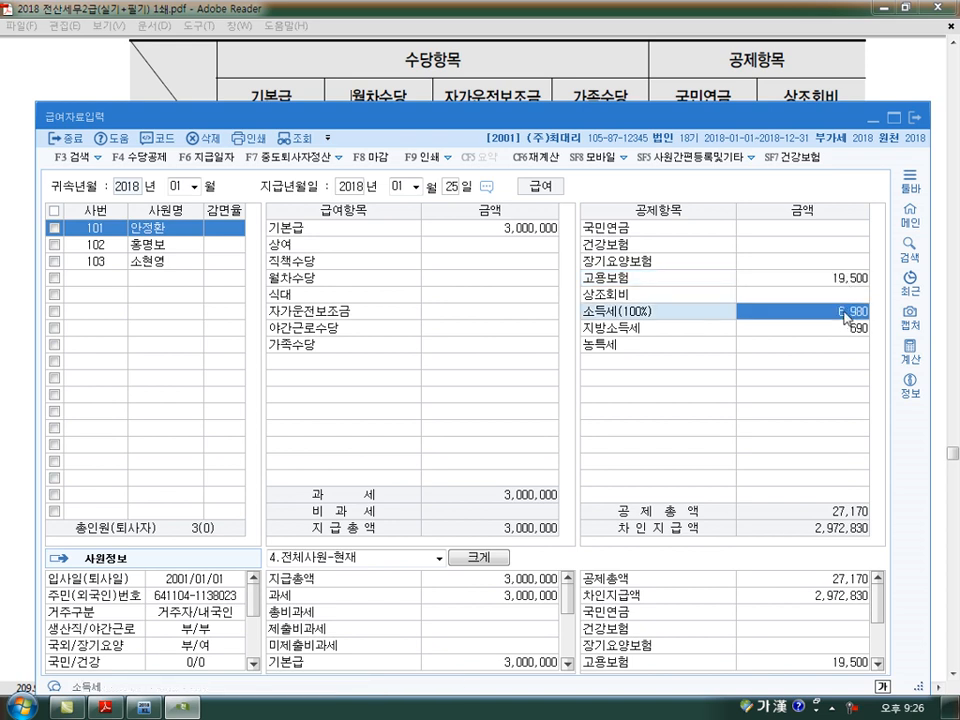
left_click(816, 244)
key("Up")
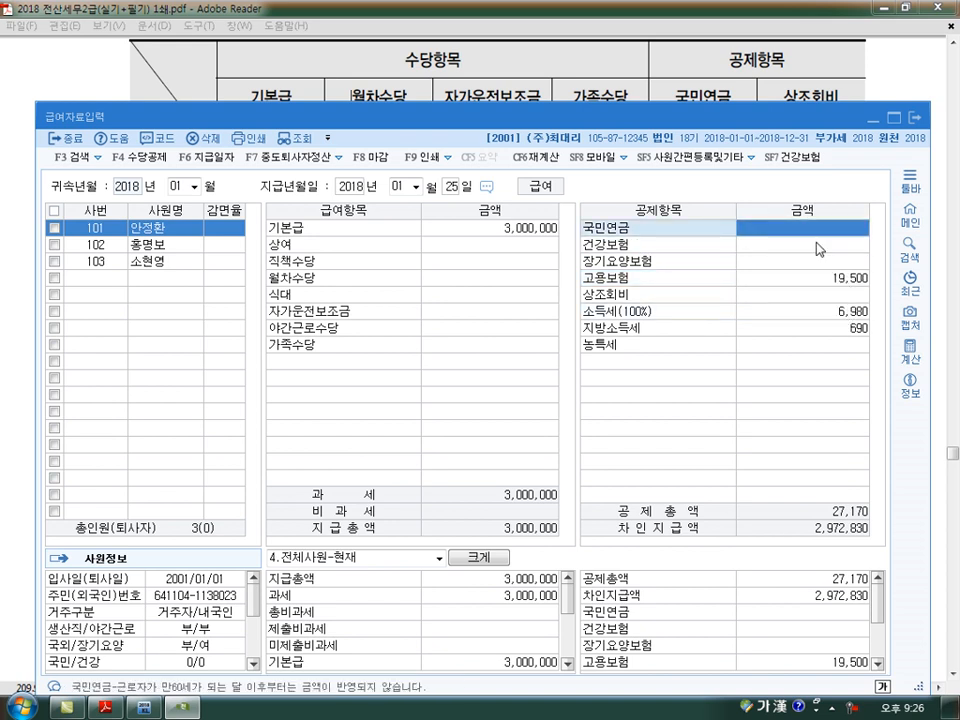
- Open 사원등록 and set the first employee's 국민연금 기준소득월액 to 3,000,000
left_click(150, 710)
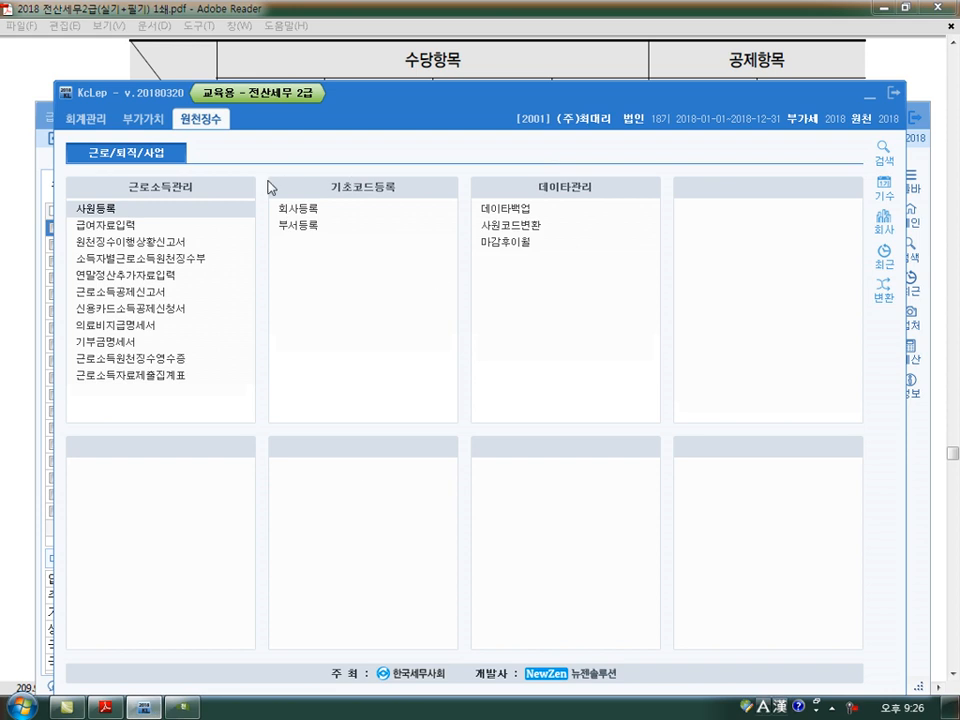
left_click(102, 208)
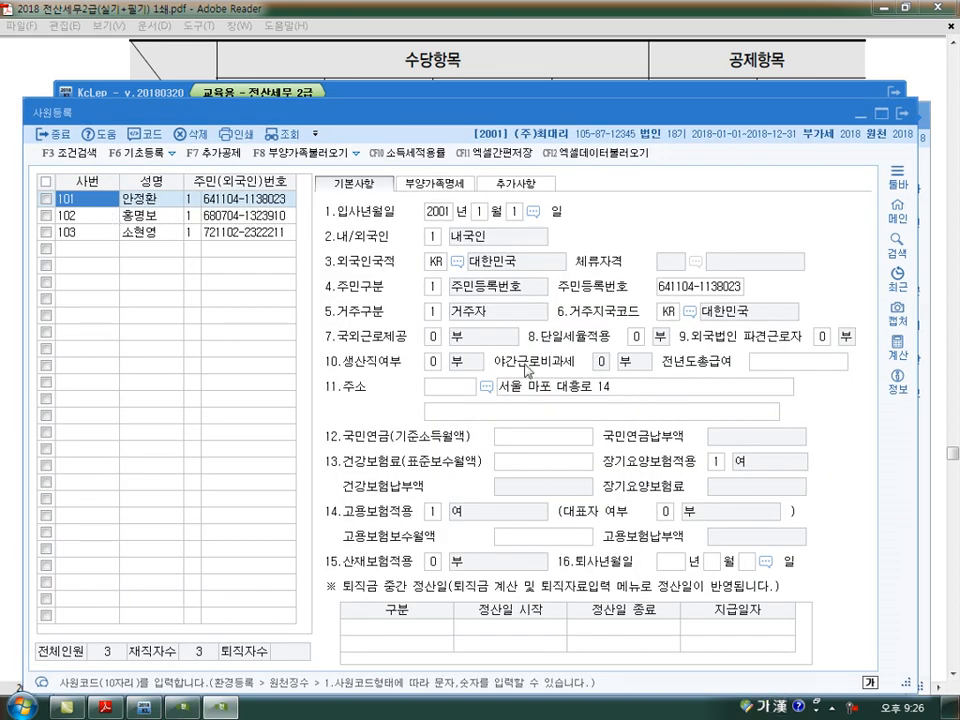
left_click(505, 438)
left_click(525, 465)
left_click(530, 440)
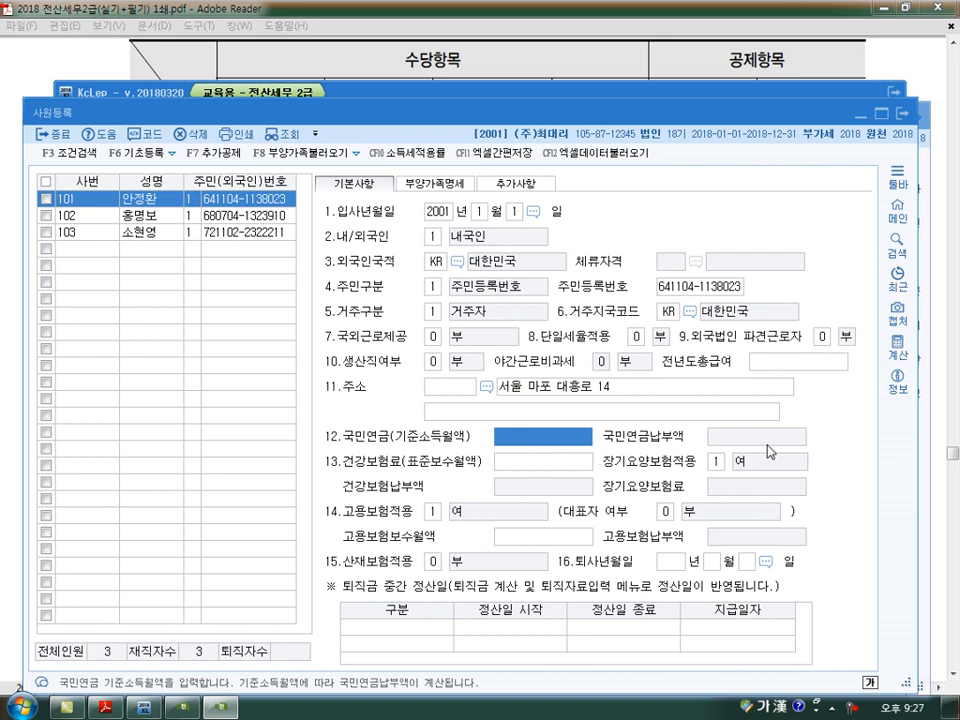
type("3000000")
key("Return")
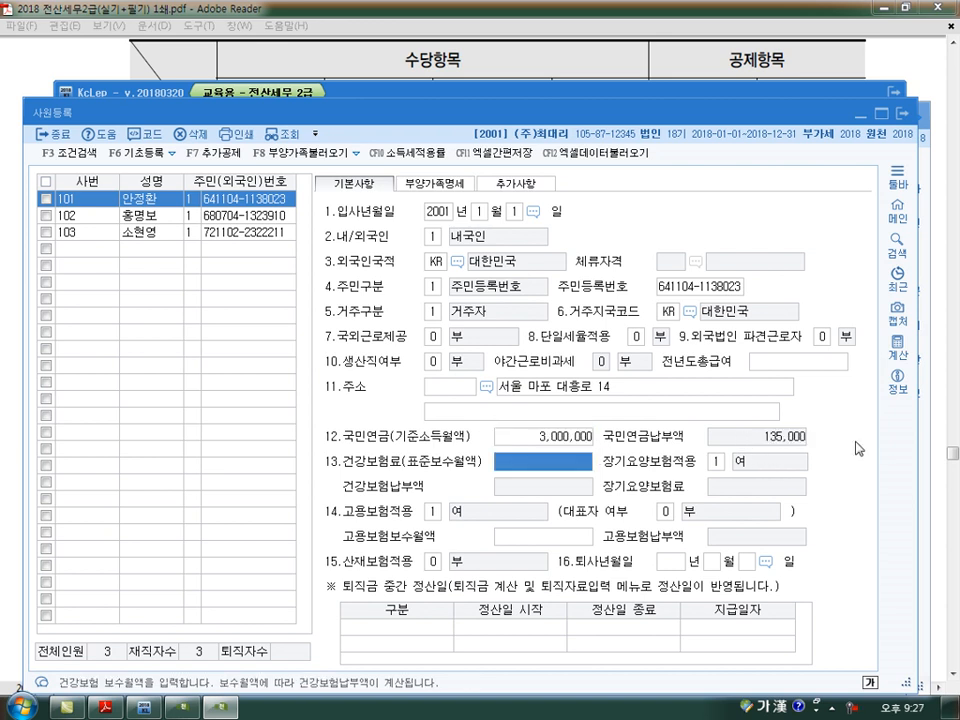
- Clear the first employee's 국민연금 기준소득월액, close 사원등록 and return to 급여자료입력
left_click(516, 439)
key("BackSpace")
key("Return")
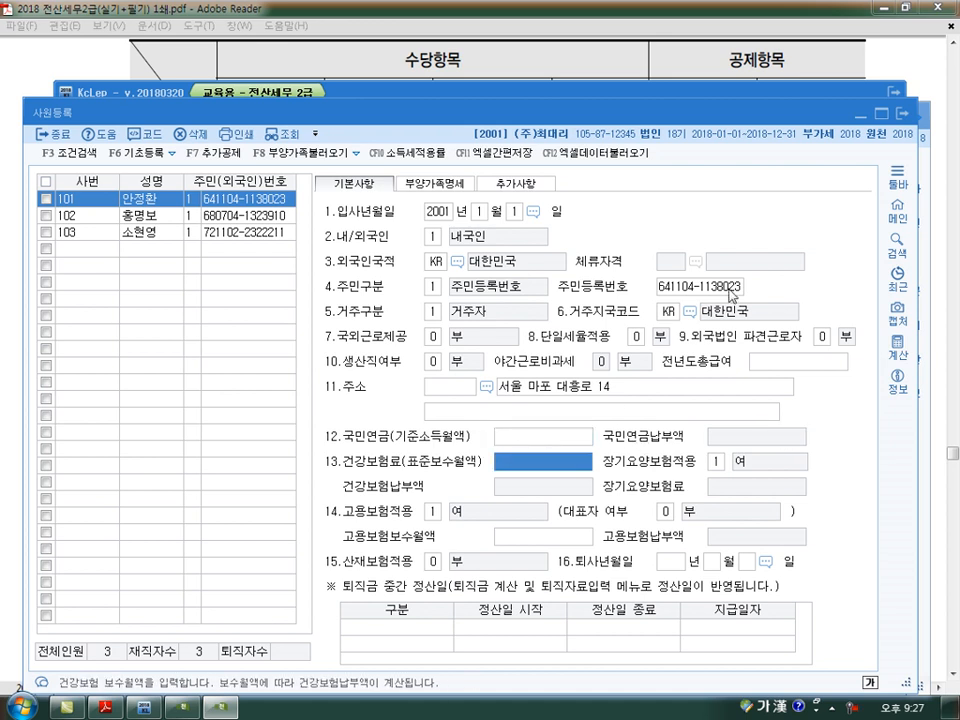
left_click(665, 88)
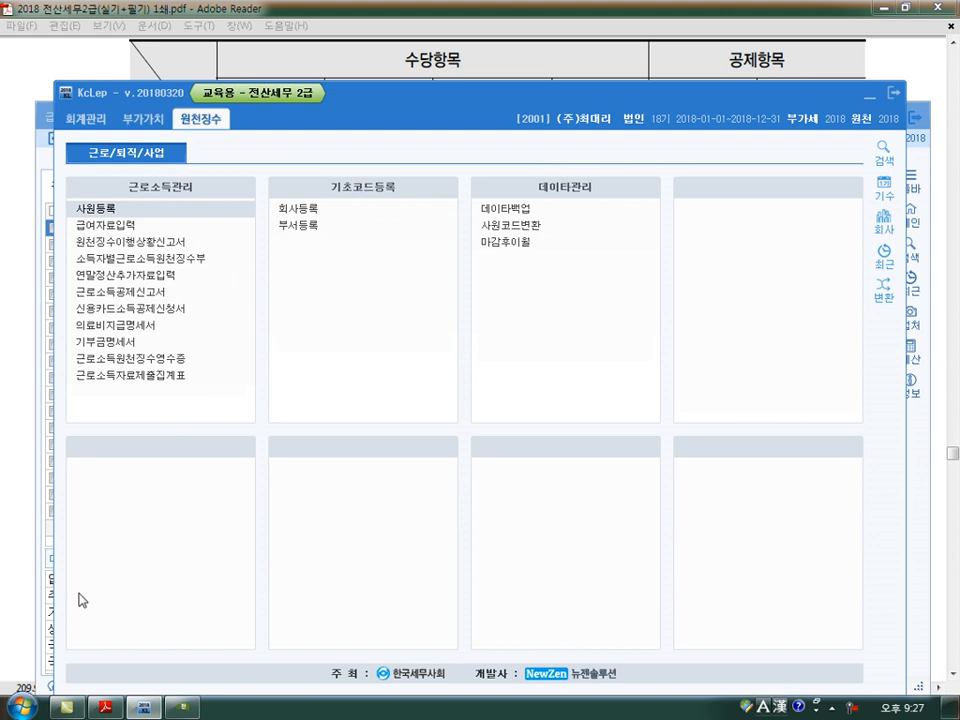
left_click(28, 464)
left_click(190, 709)
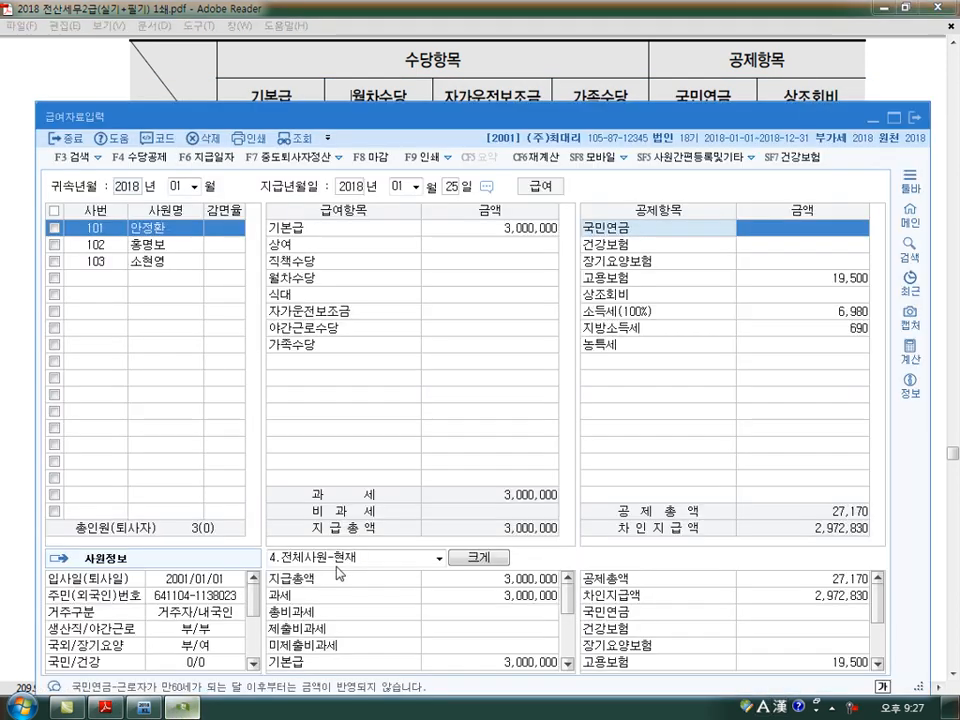
- Enter the first employee's allowances: 직책수당 300,000, 월차수당 50,000 and 식대 80,000, leaving 상여 blank
left_click(519, 244)
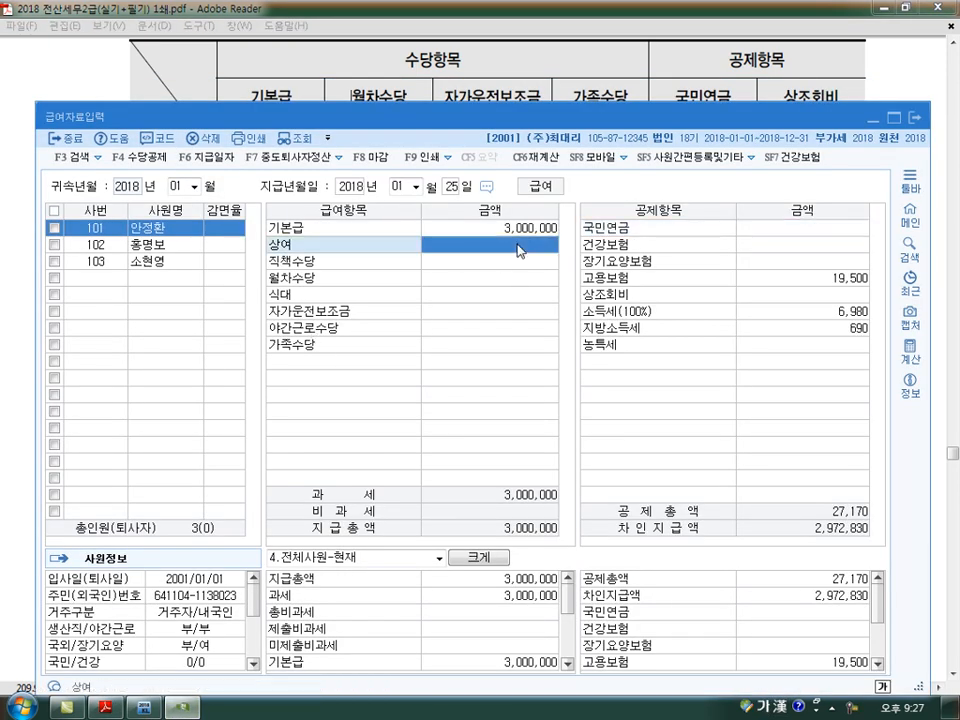
key("Return")
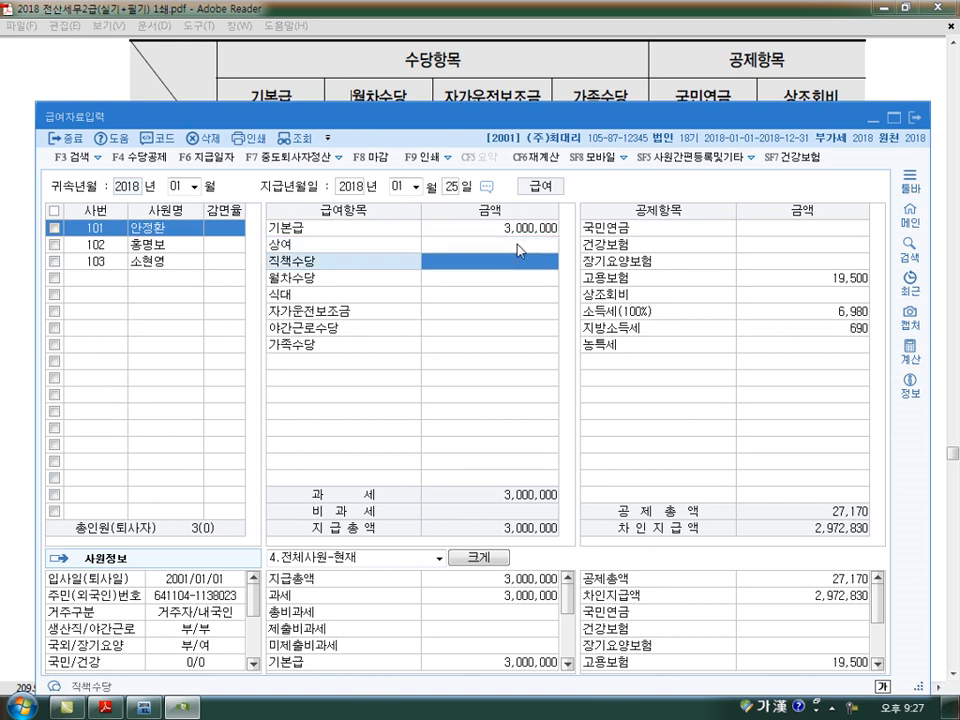
type("3000000")
key("Return")
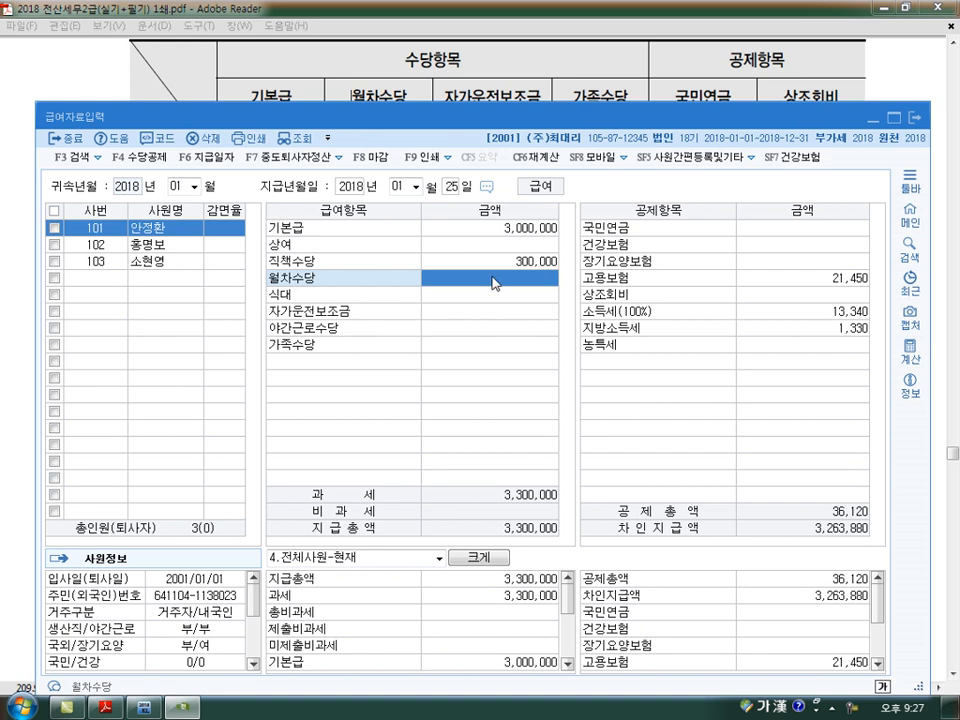
type("500000")
key("Return")
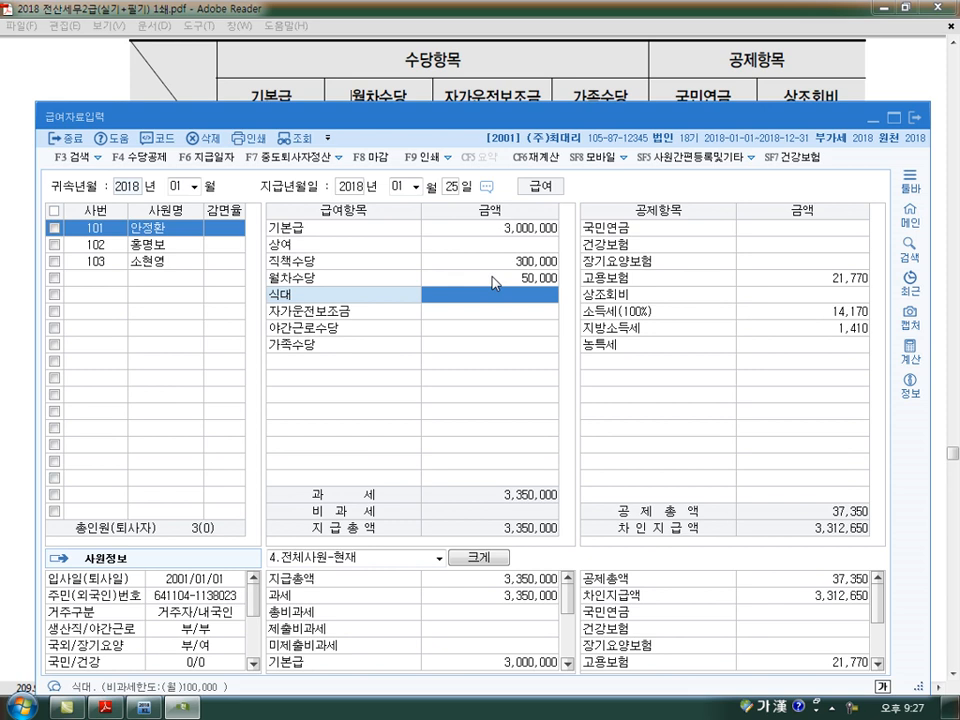
type("800000")
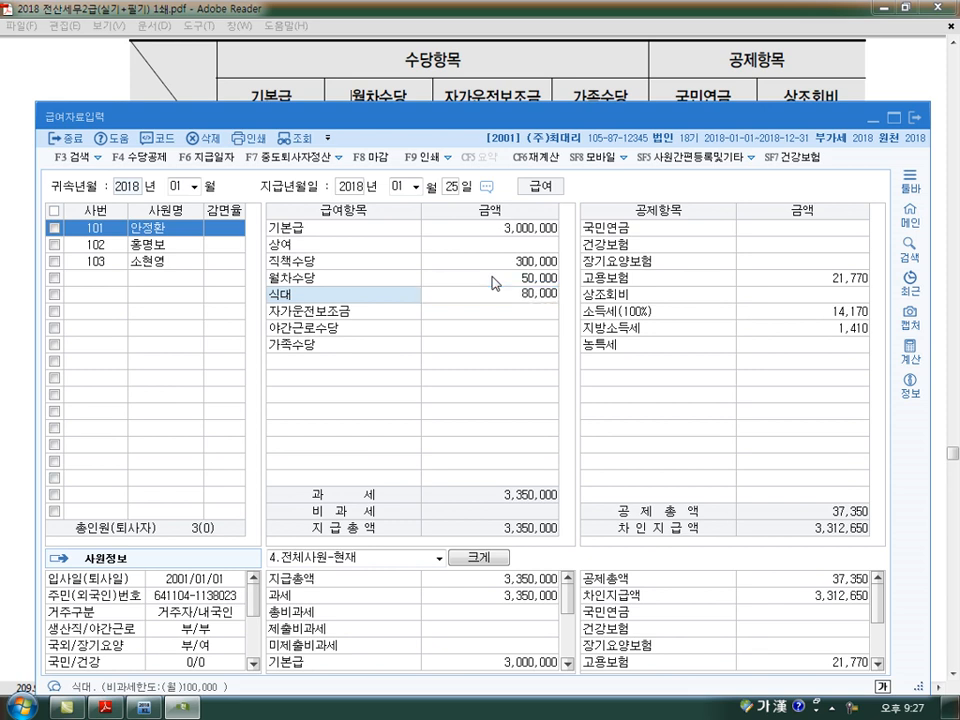
key("Return")
- Try 식대 amounts of 100,000 and 200,000 for the first employee against the non-taxable limit
key("Up")
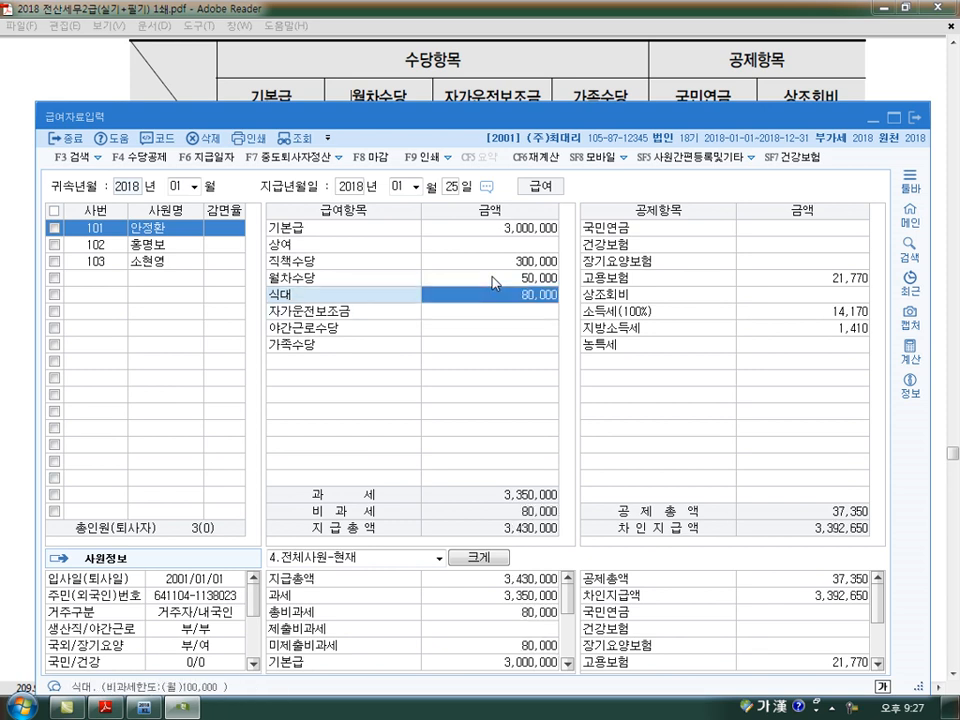
type("100000")
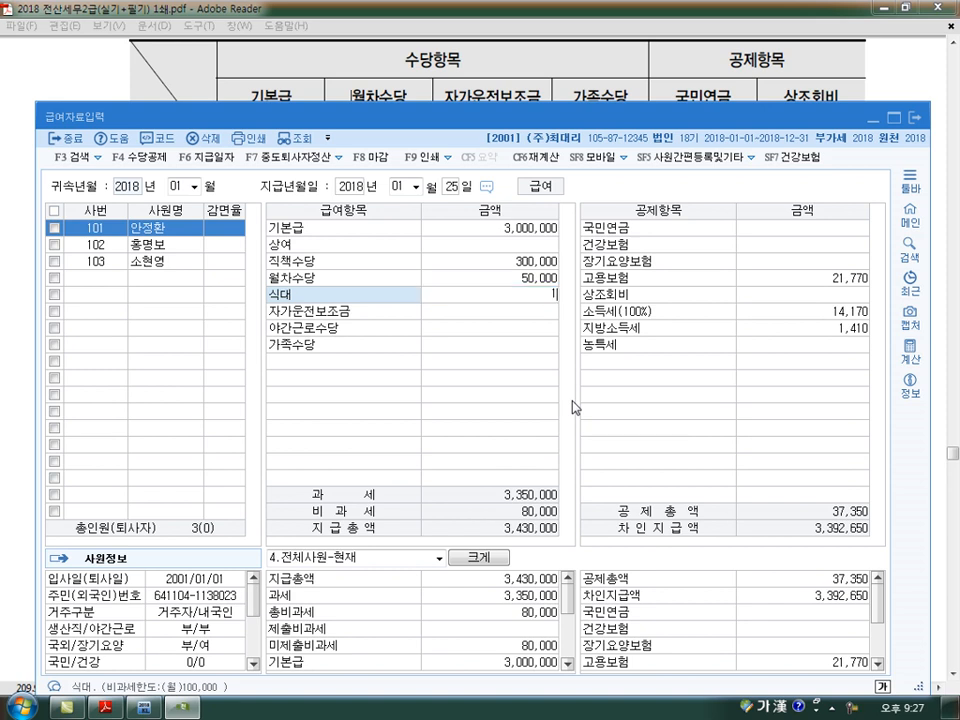
key("Return")
key("Up")
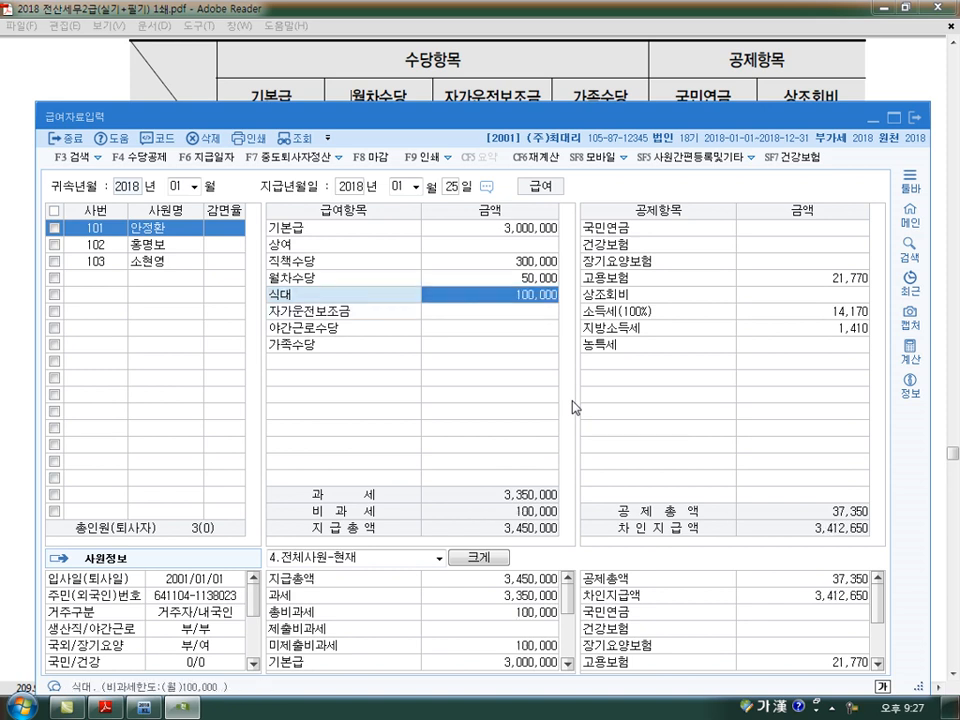
type("200000")
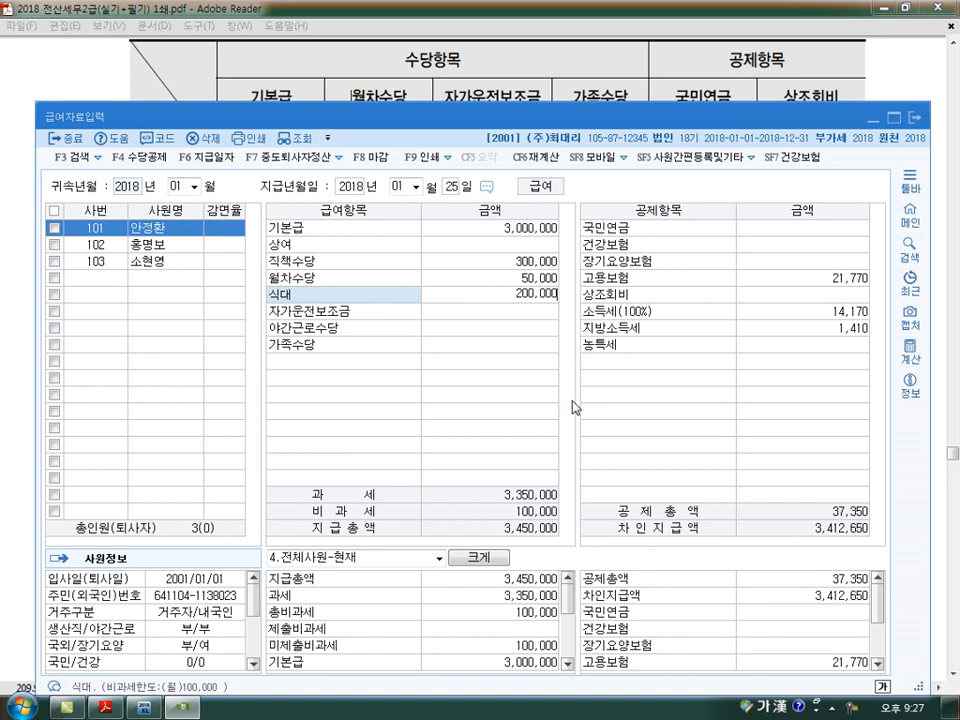
key("Return")
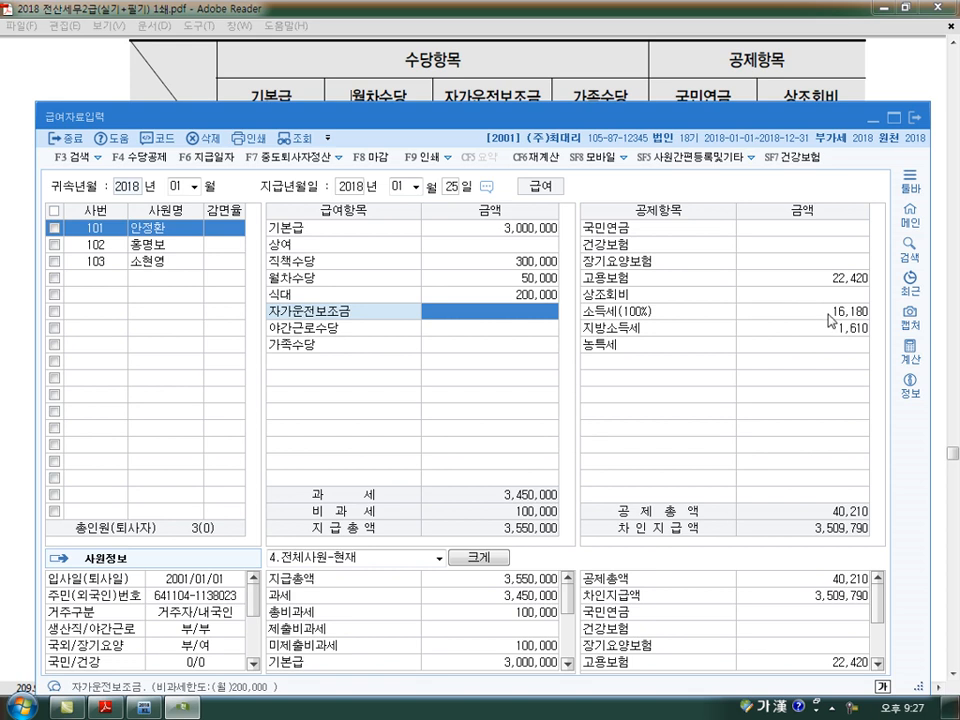
- Set the first employee's 식대 back to 80,000
key("Up")
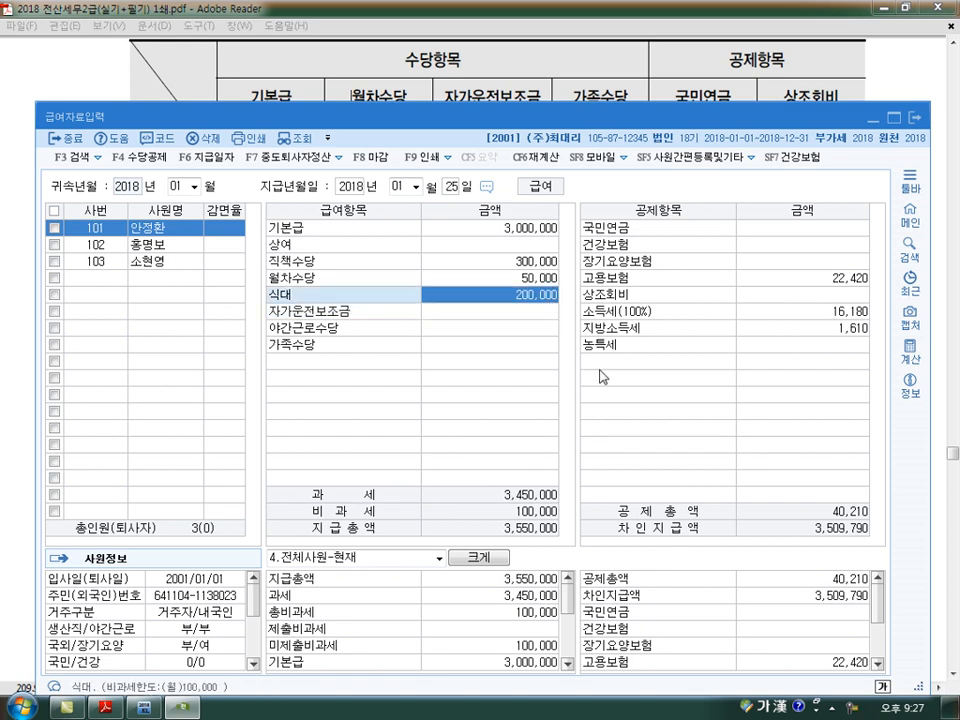
type("80000")
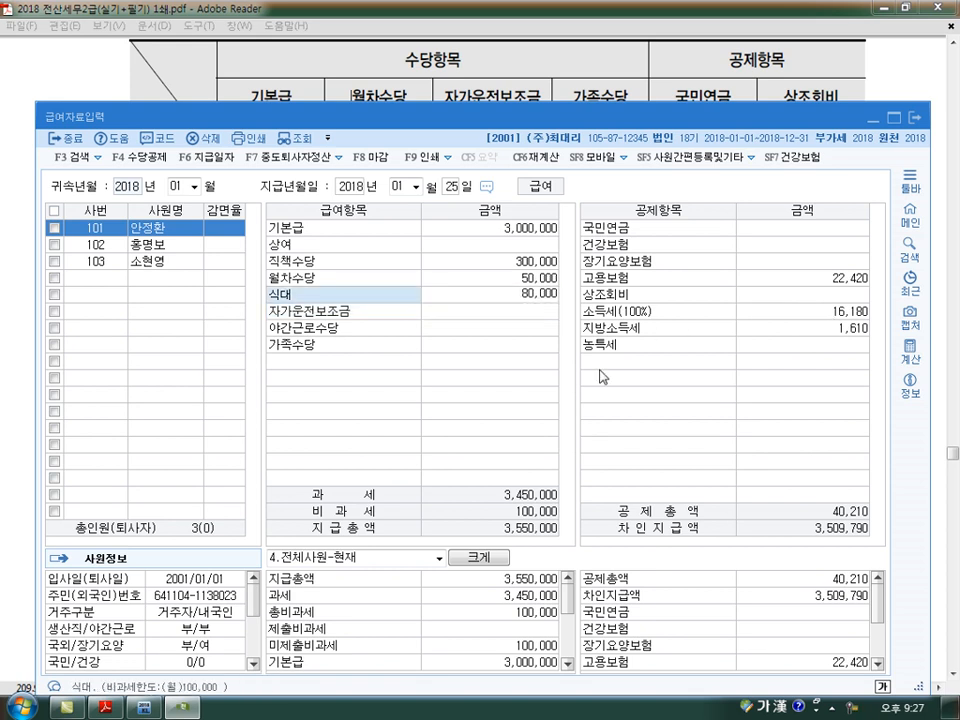
key("Return")
key("Up")
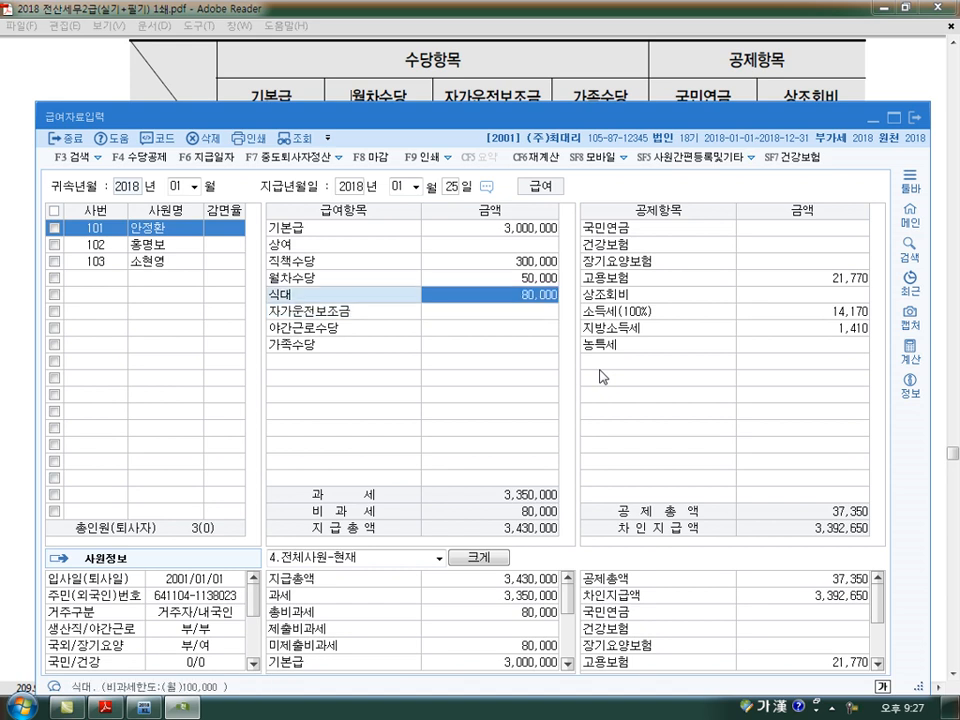
- Try a 자가운전보조금 of 200,000 for the first employee against the non-taxable limit
left_click(525, 323)
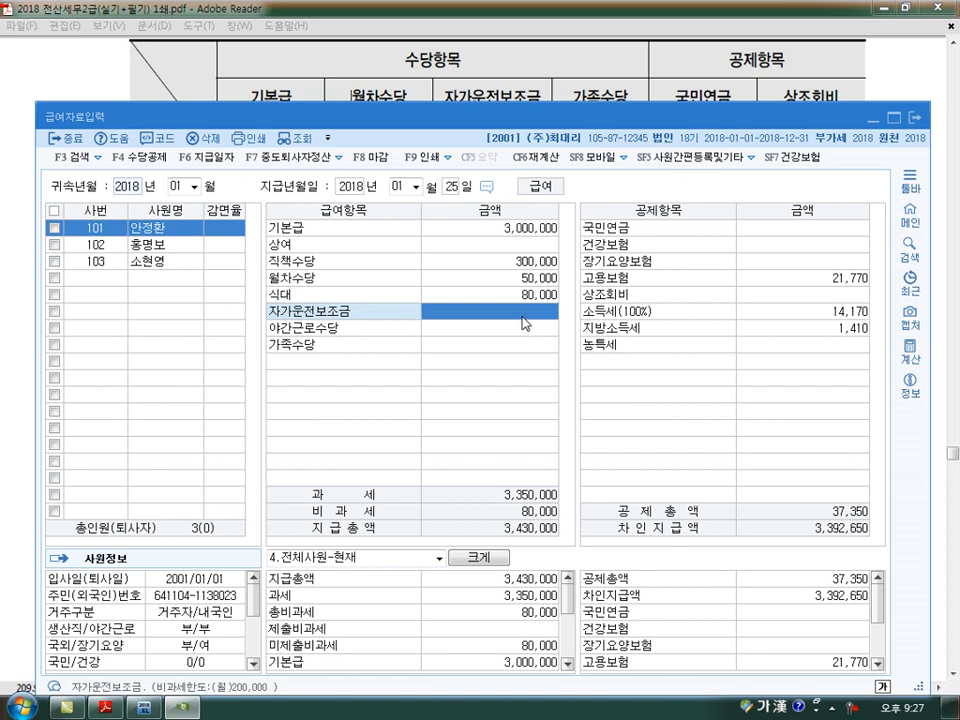
type("2000000")
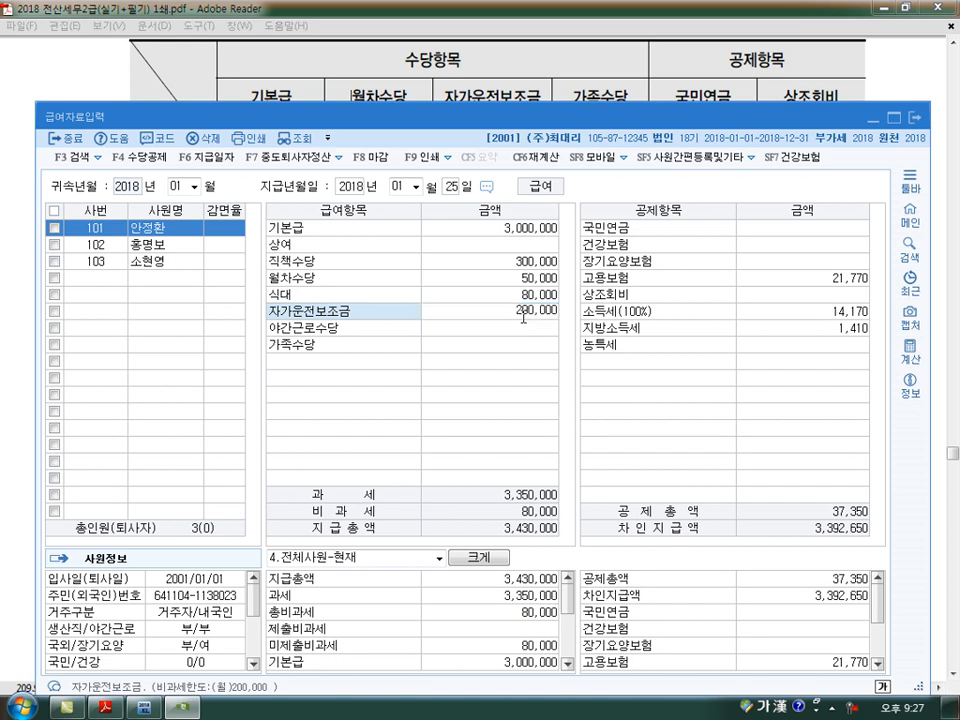
key("Return")
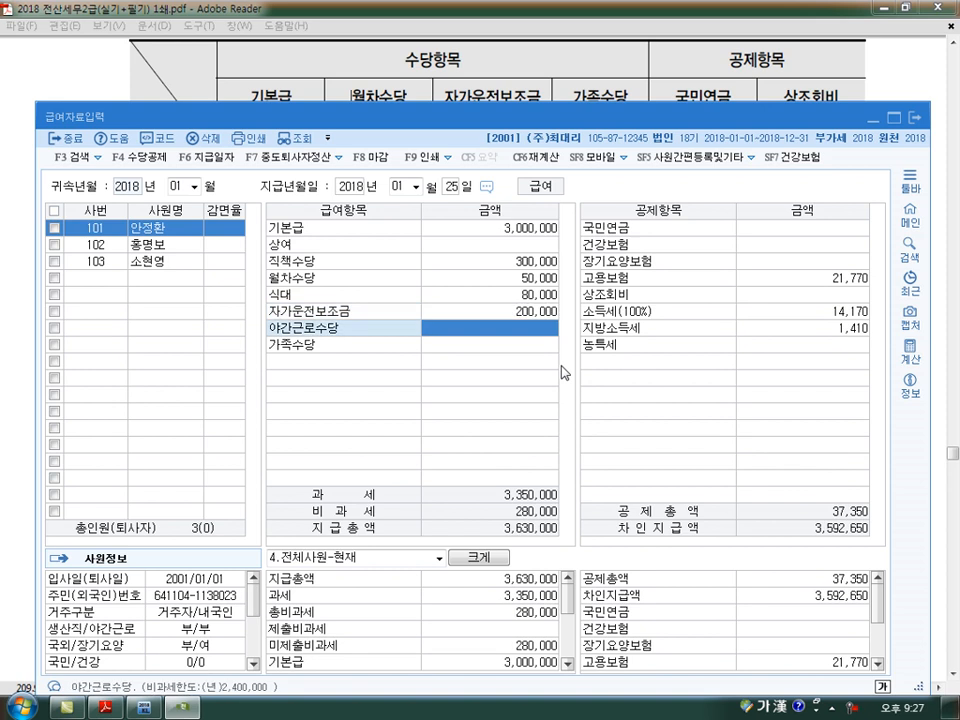
- Set the first employee's 자가운전보조금 to 300,000
left_click(538, 313)
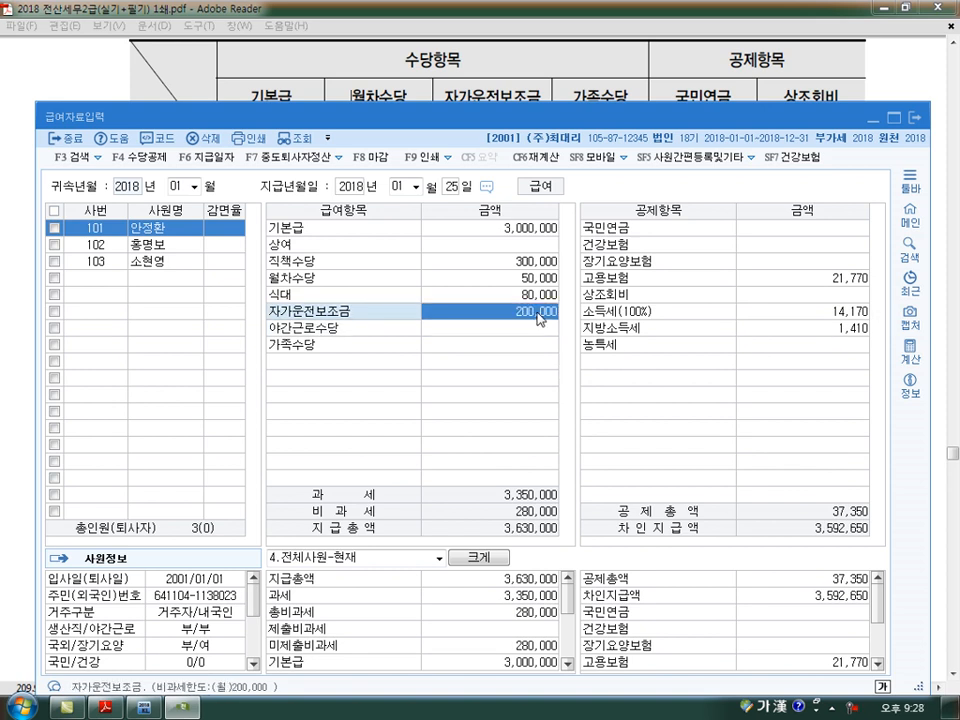
type("300000")
key("Return")
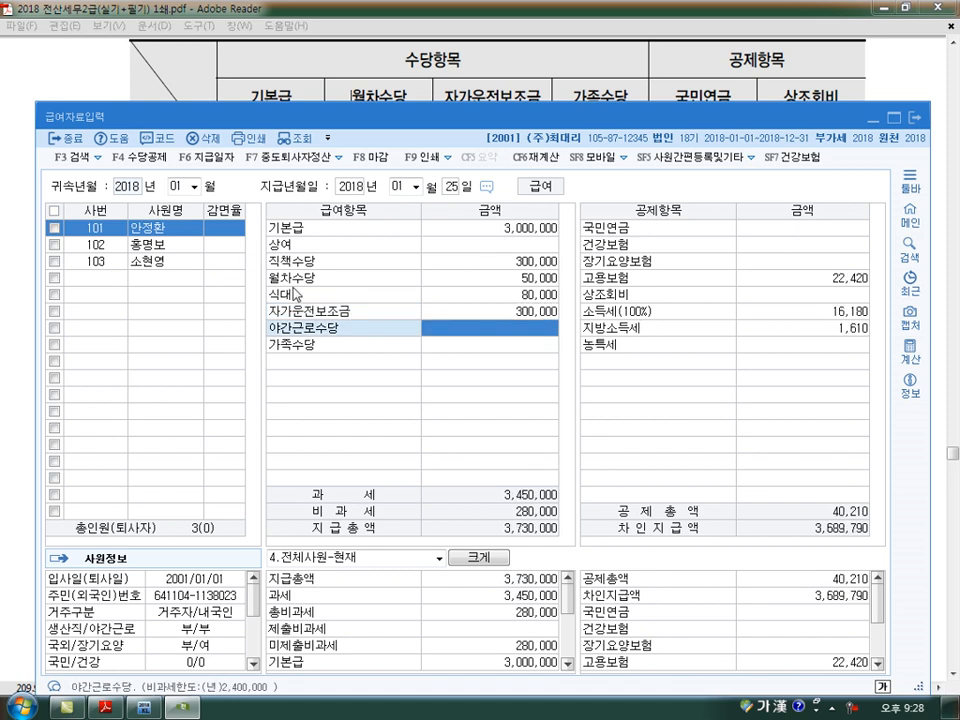
- Check the 야간근로수당 tax type and annual non-taxable limit in 수당공제등록, closing the dialog when done
left_click(140, 155)
scroll(250, 307, "down", 1)
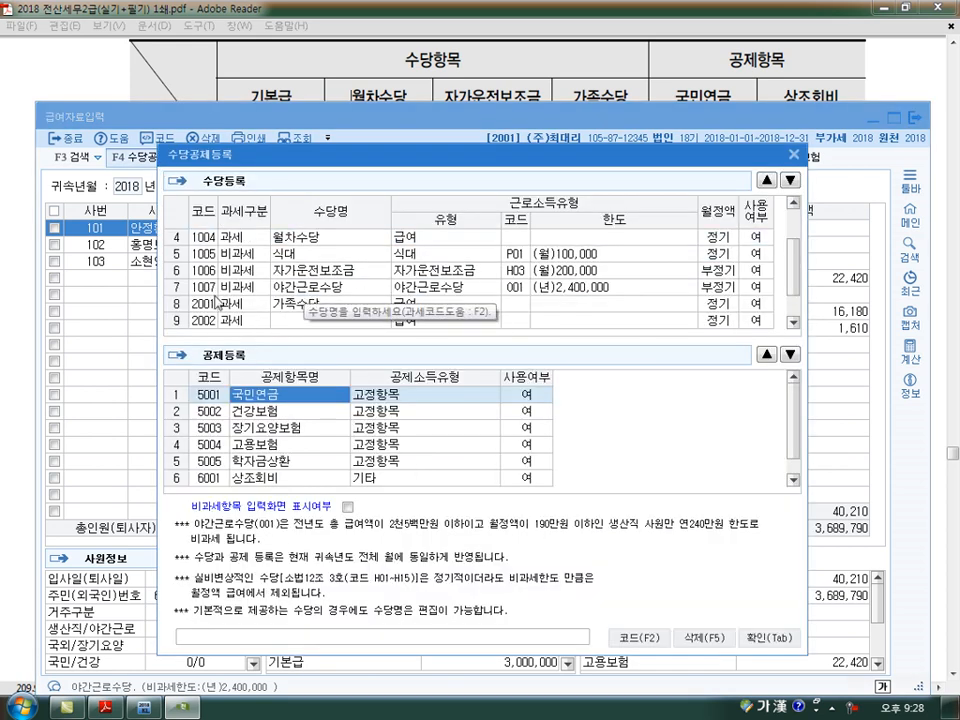
left_click(768, 637)
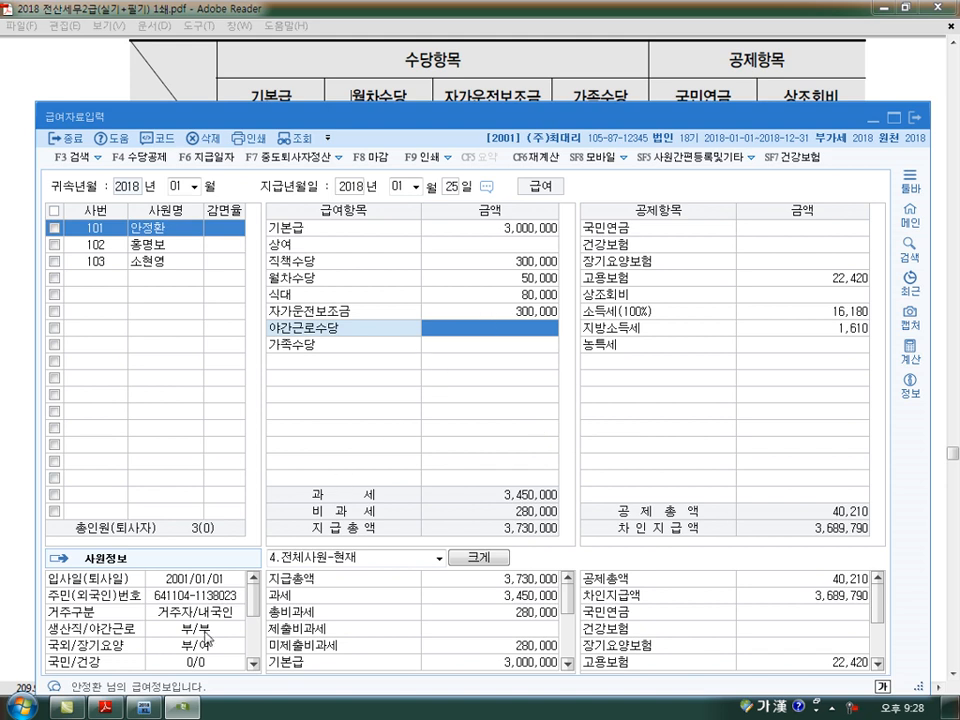
- Check the first employee's 생산직여부 and 야간근로비과세 settings in 사원등록 and return to 급여자료입력
left_click(145, 708)
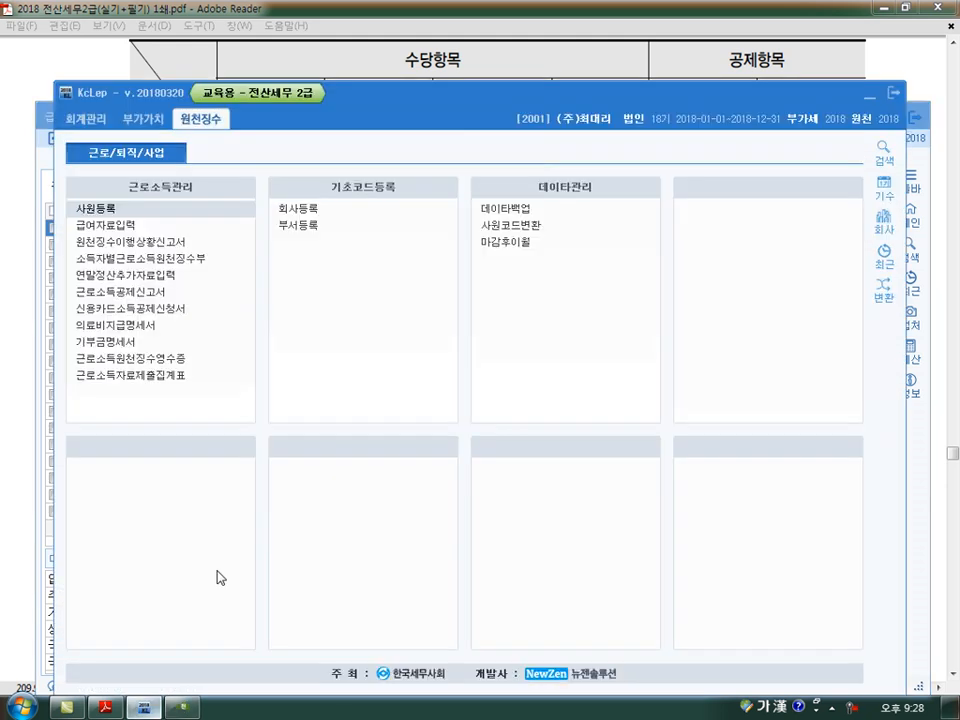
left_click(124, 212)
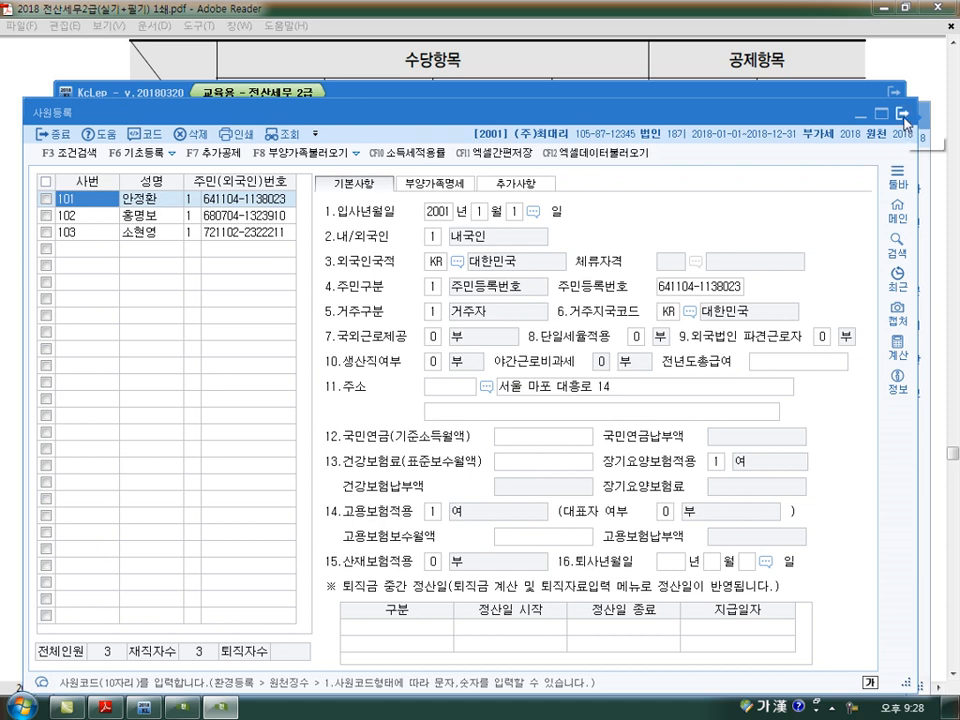
key("Escape")
left_click(180, 710)
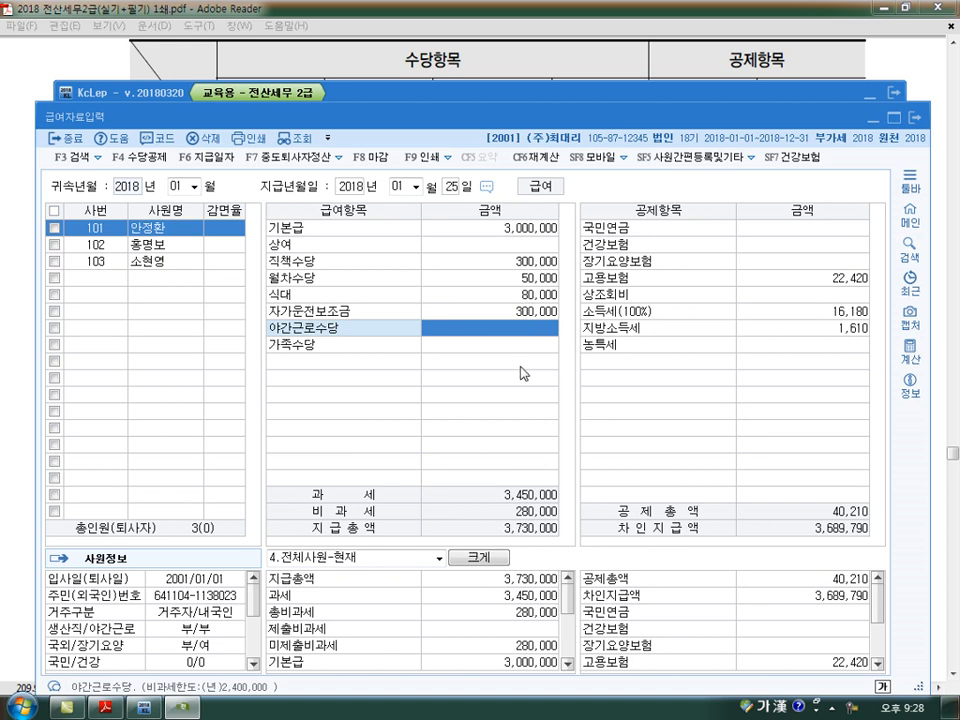
left_click(528, 237)
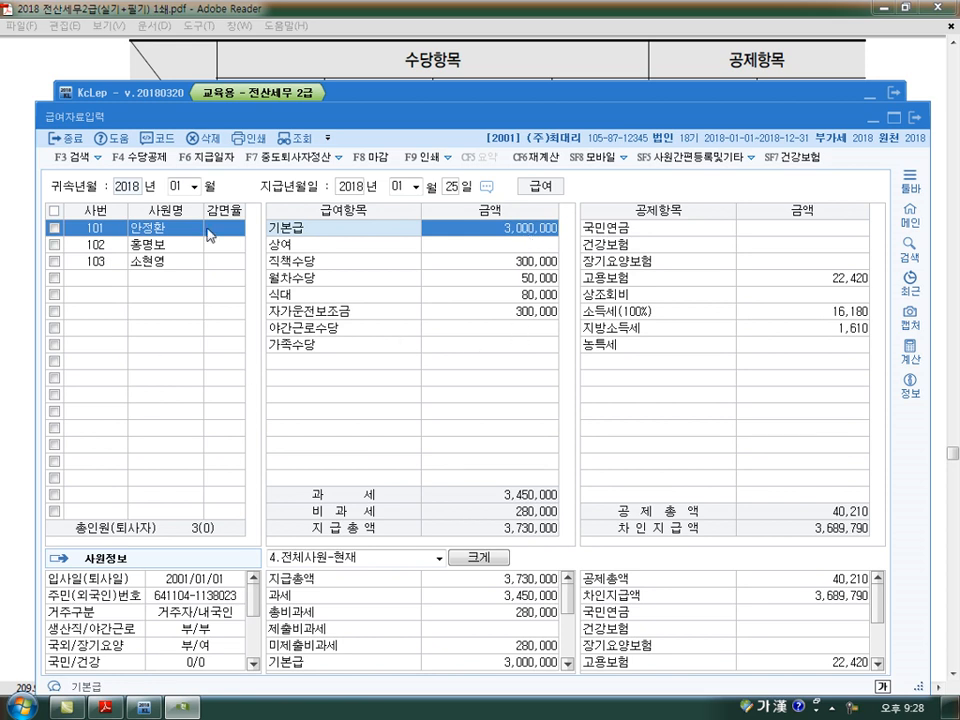
left_click(493, 330)
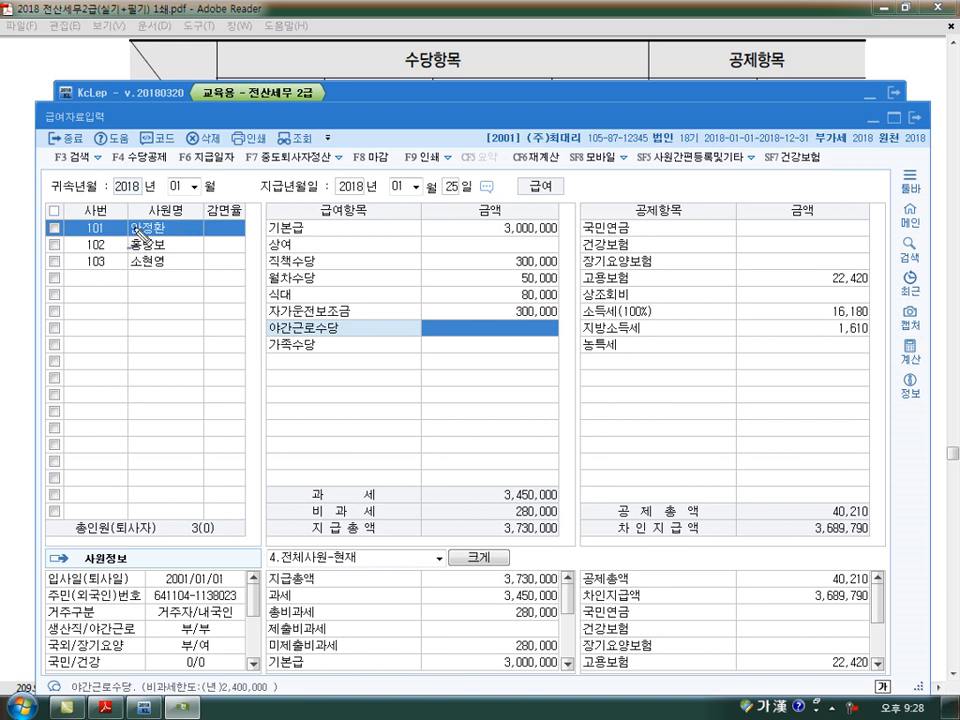
mouse_move(309, 229)
left_mouse_down()
mouse_move(296, 237)
mouse_move(325, 268)
mouse_move(314, 300)
mouse_move(352, 326)
left_mouse_up()
mouse_move(309, 296)
left_mouse_down()
mouse_move(322, 258)
mouse_move(296, 223)
left_mouse_up()
mouse_move(493, 218)
left_mouse_down()
mouse_move(480, 252)
mouse_move(498, 290)
left_mouse_up()
mouse_move(451, 336)
left_mouse_down()
mouse_move(470, 329)
mouse_move(444, 347)
mouse_move(438, 317)
left_mouse_up()
- Enter the first employee's 야간근로수당 as 200,000 and 가족수당 as 30,000
type("200000")
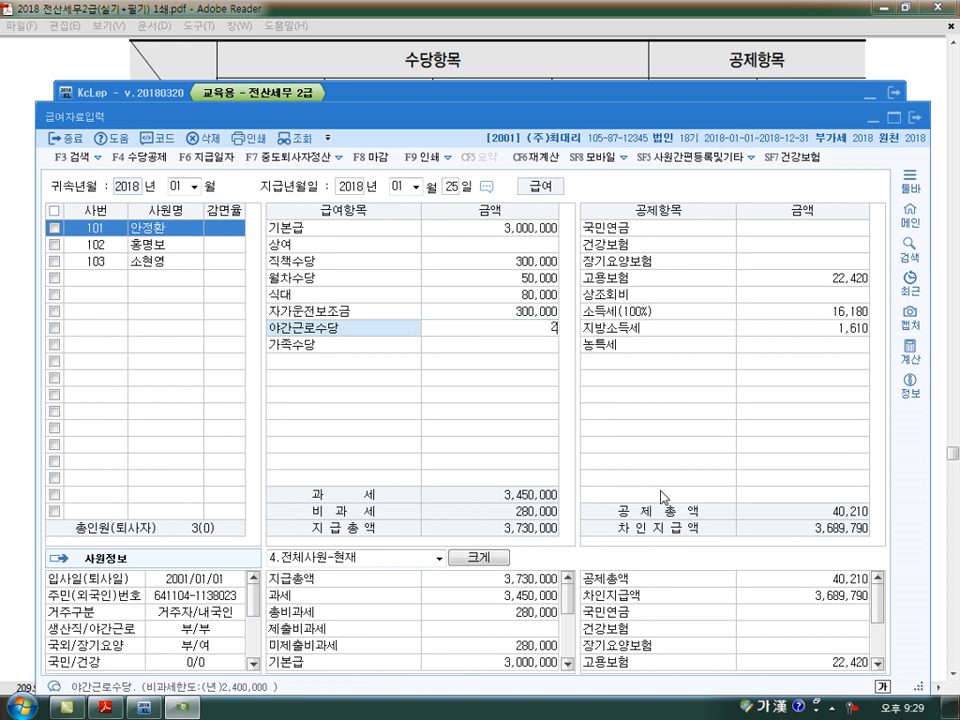
key("Return")
key("Return")
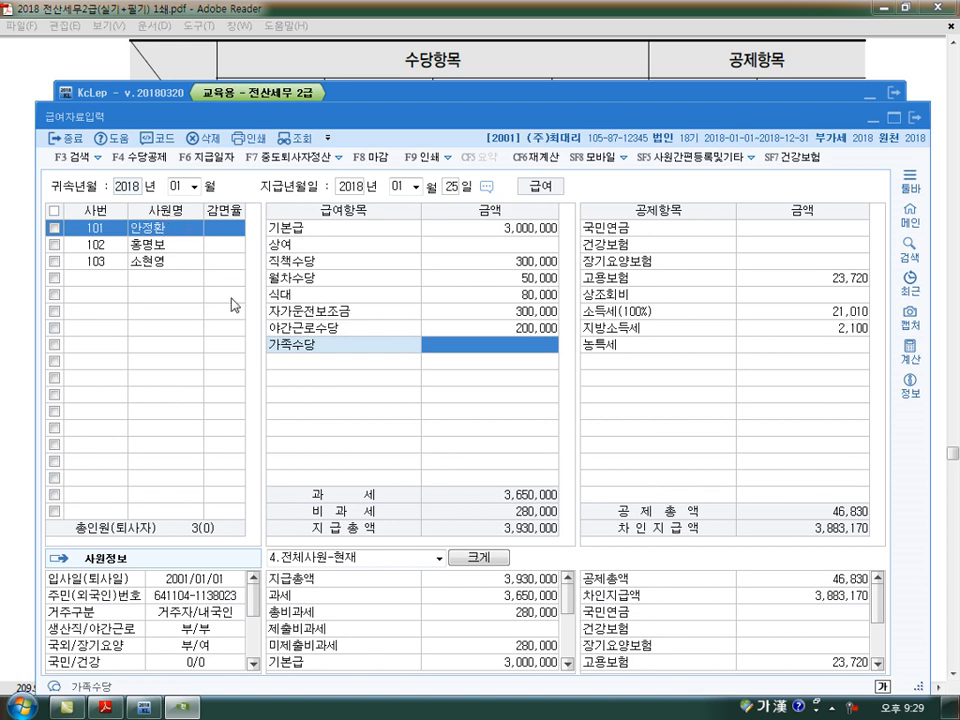
type("300000")
key("Return")
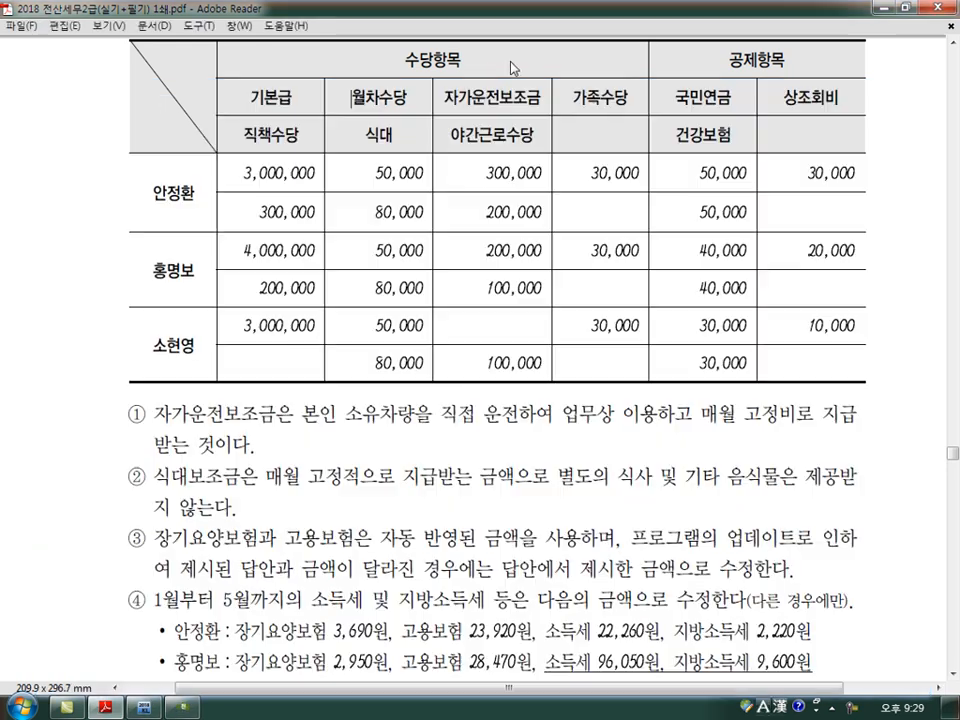
- Check the first employee's deductions in the PDF table and enter 국민연금 50,000 and 건강보험 50,000 in 급여자료입력
left_click(355, 62)
left_click(183, 707)
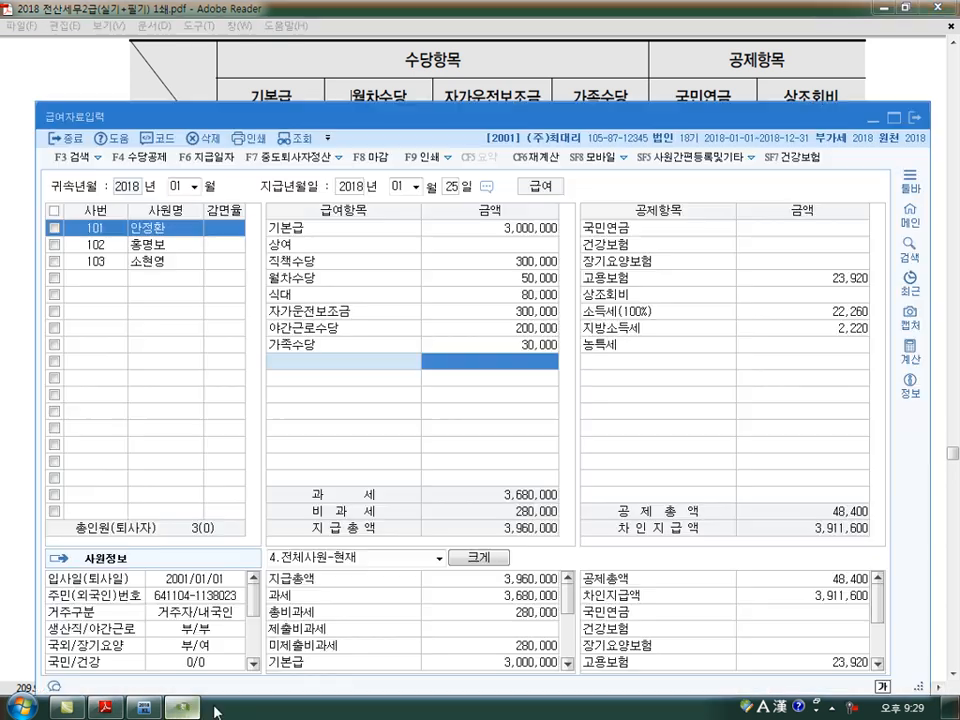
left_click(785, 238)
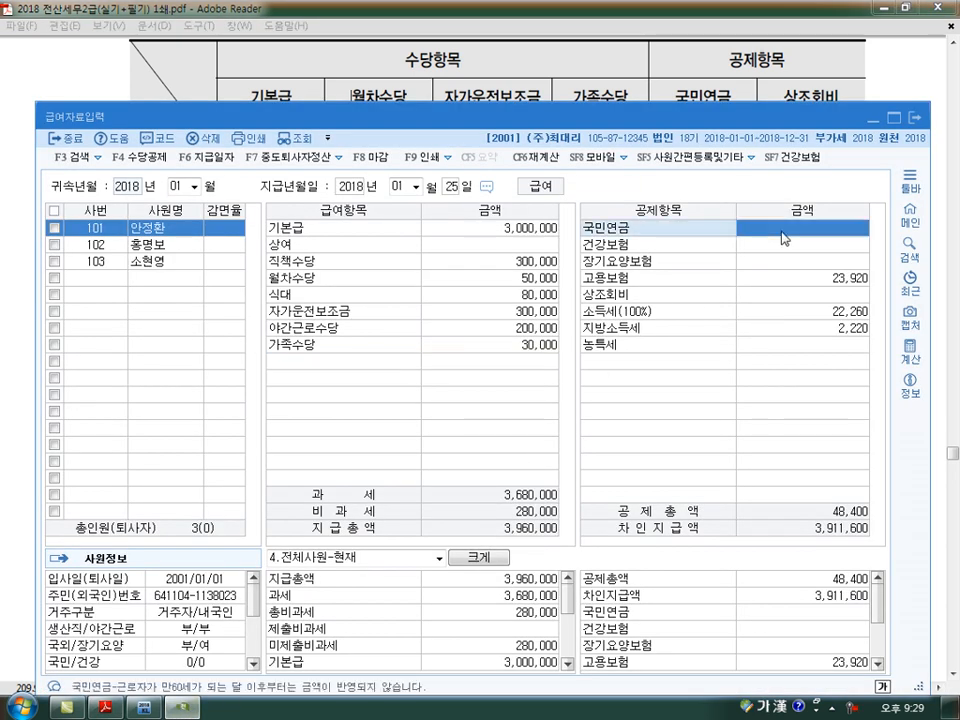
type("500000")
key("Return")
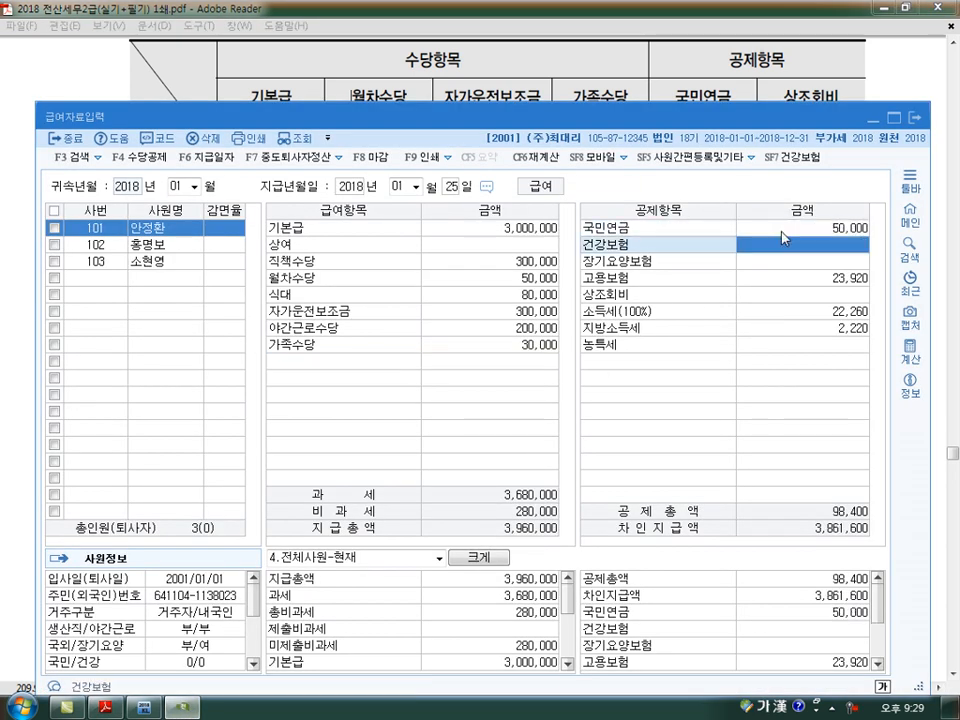
type("500000")
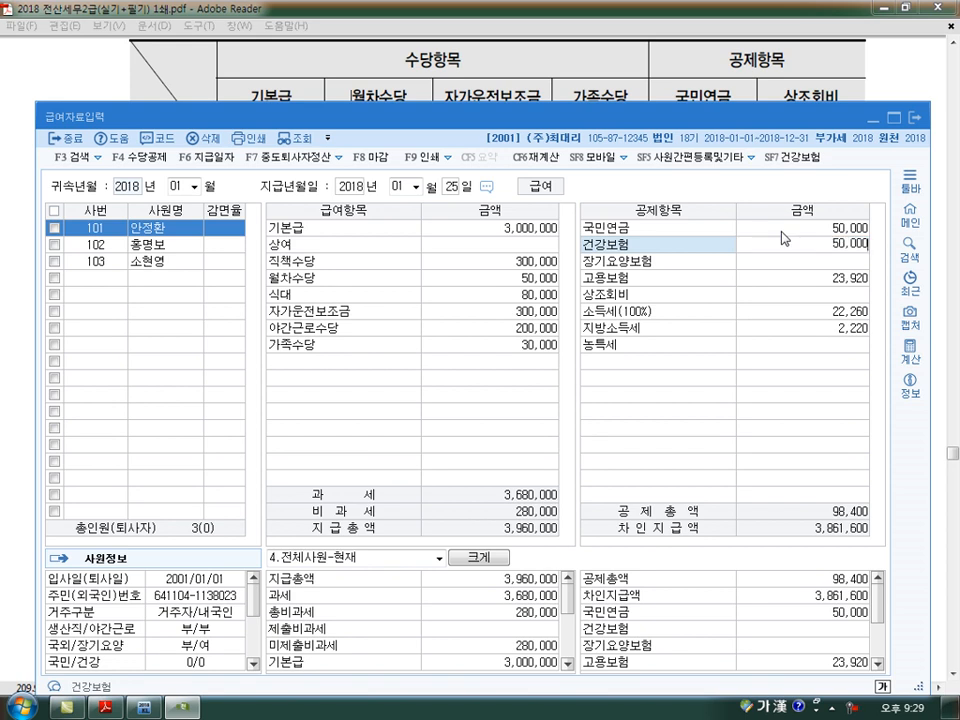
key("Return")
key("Up")
key("Down")
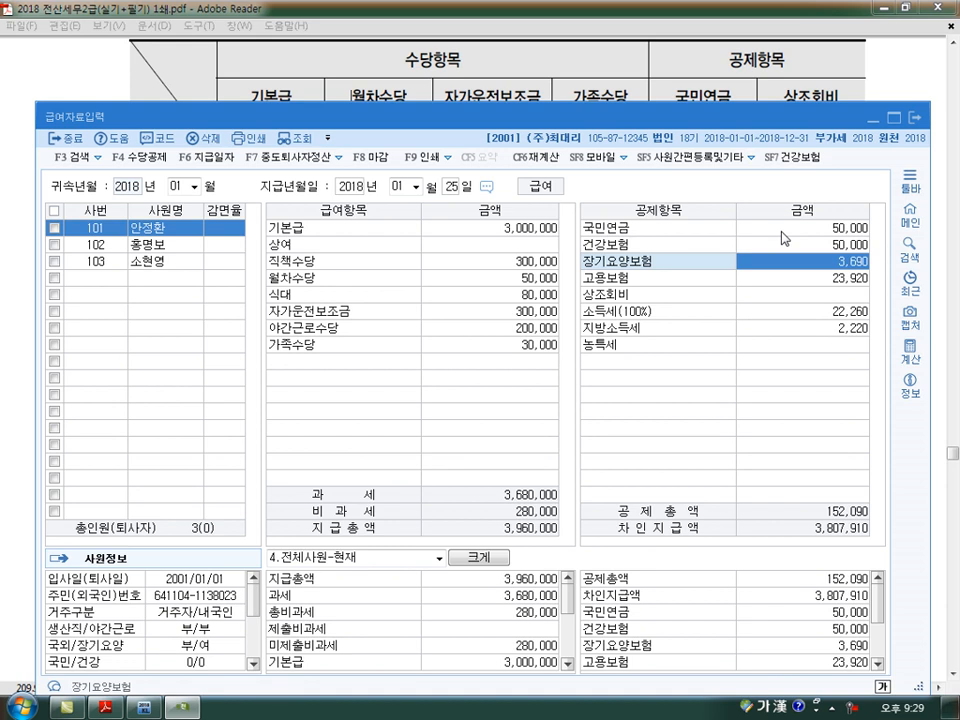
- Enter the first employee's 상조회비 deduction as 30,000
key("Return")
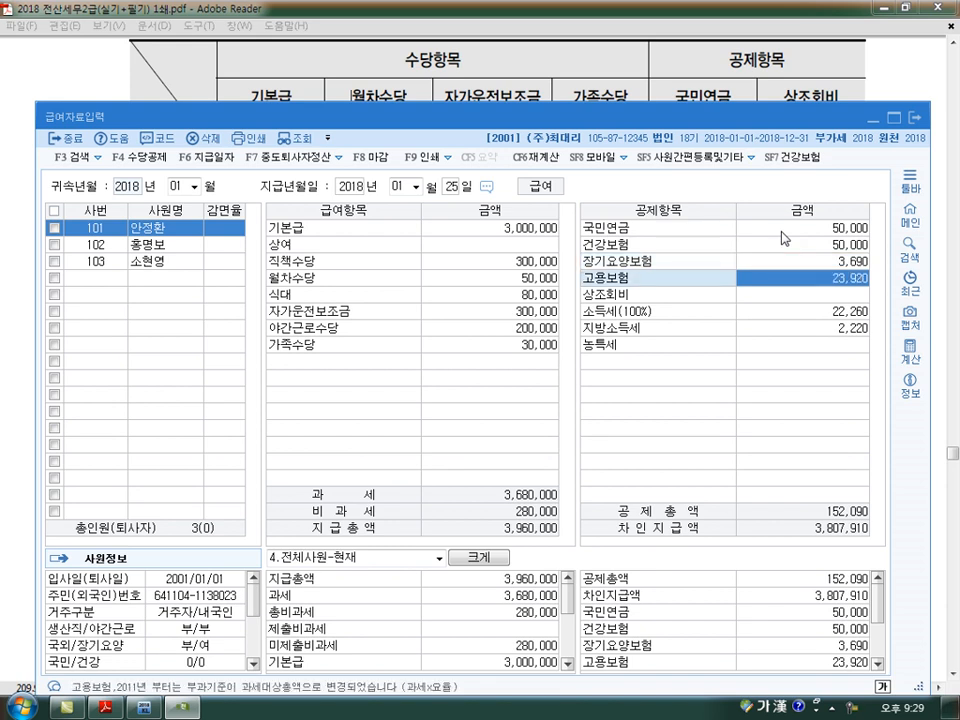
key("Return")
type("300000")
key("Return")
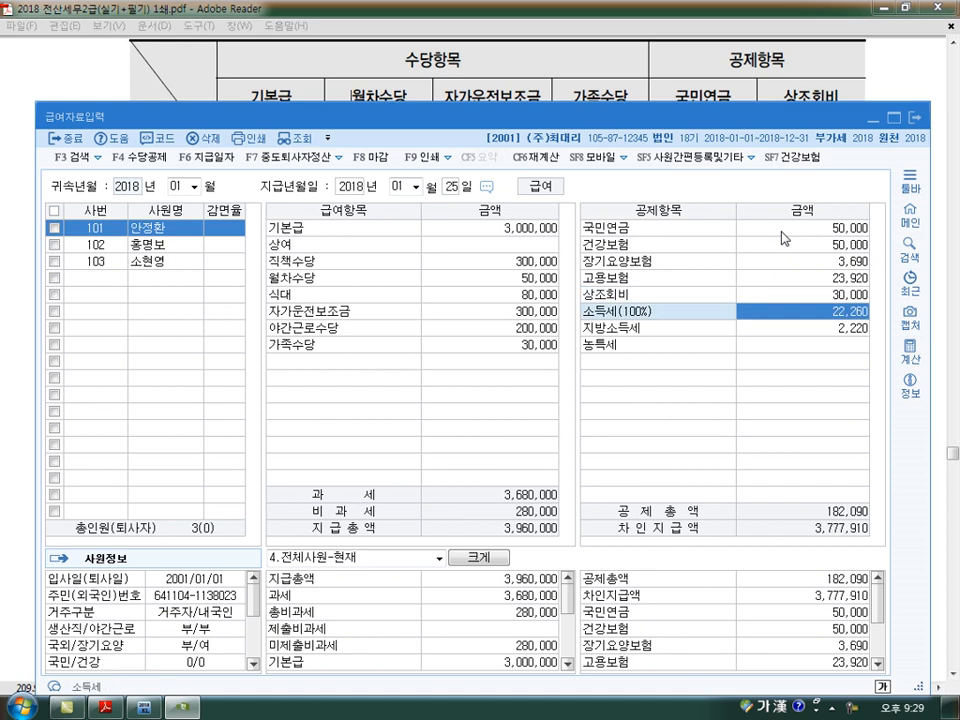
- Delete the unnamed allowance line with code 2002 from 수당공제등록 and close the dialog
left_click(325, 362)
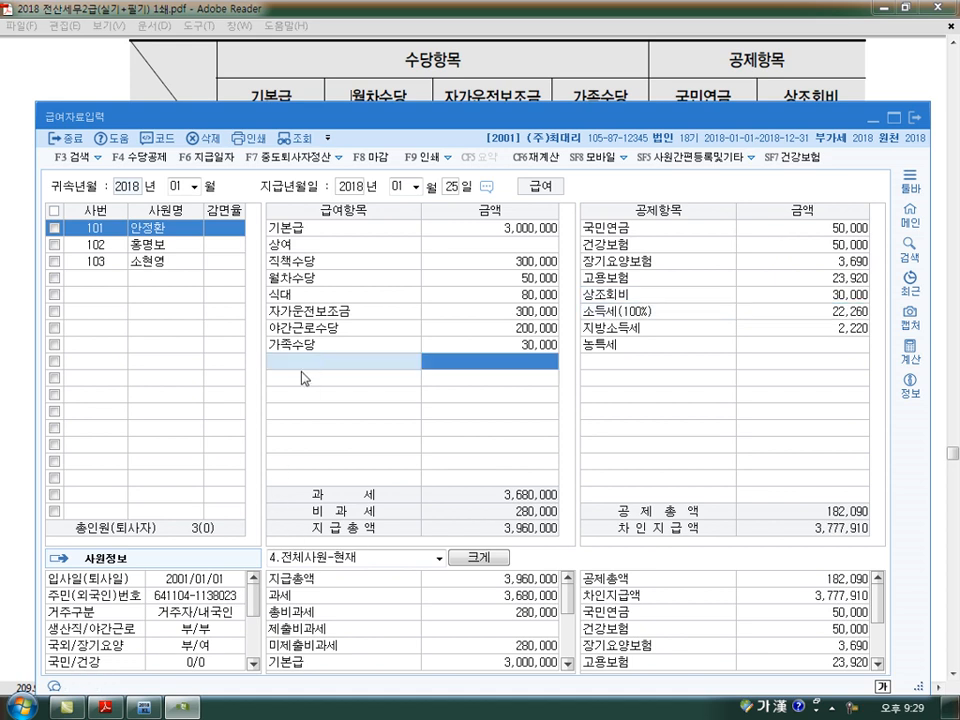
left_click(145, 157)
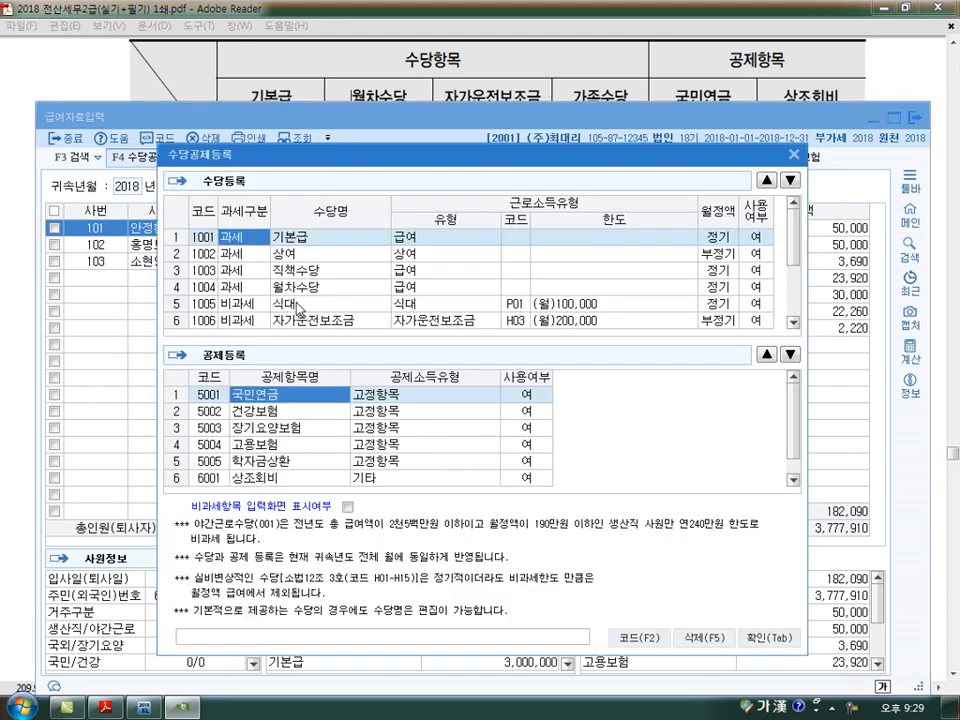
scroll(295, 305, "down", 2)
left_click(299, 306)
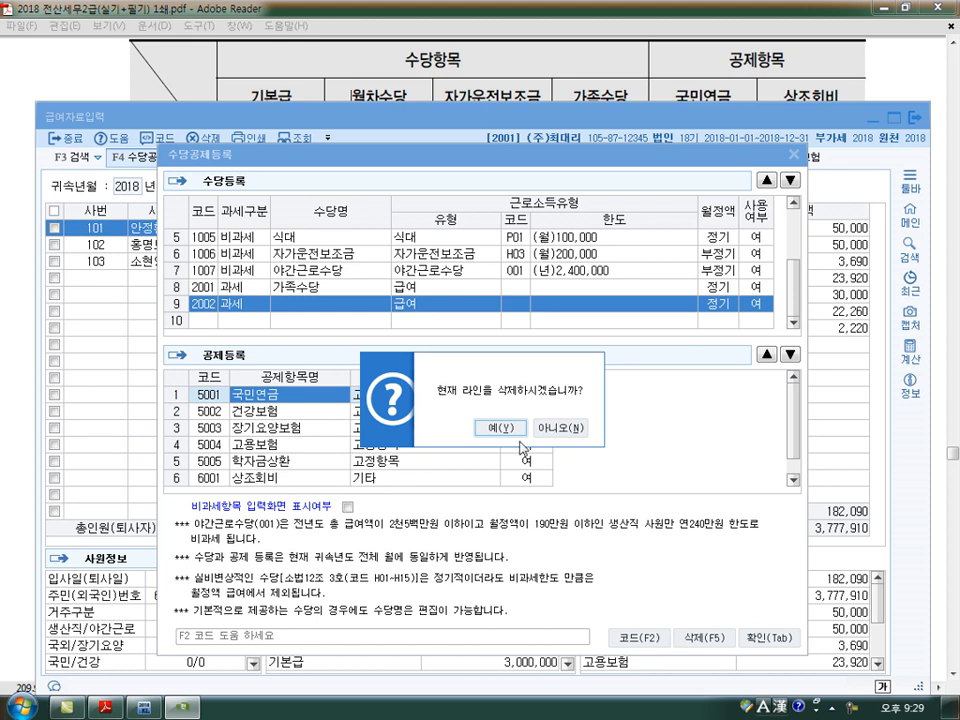
left_click(491, 428)
left_click(794, 156)
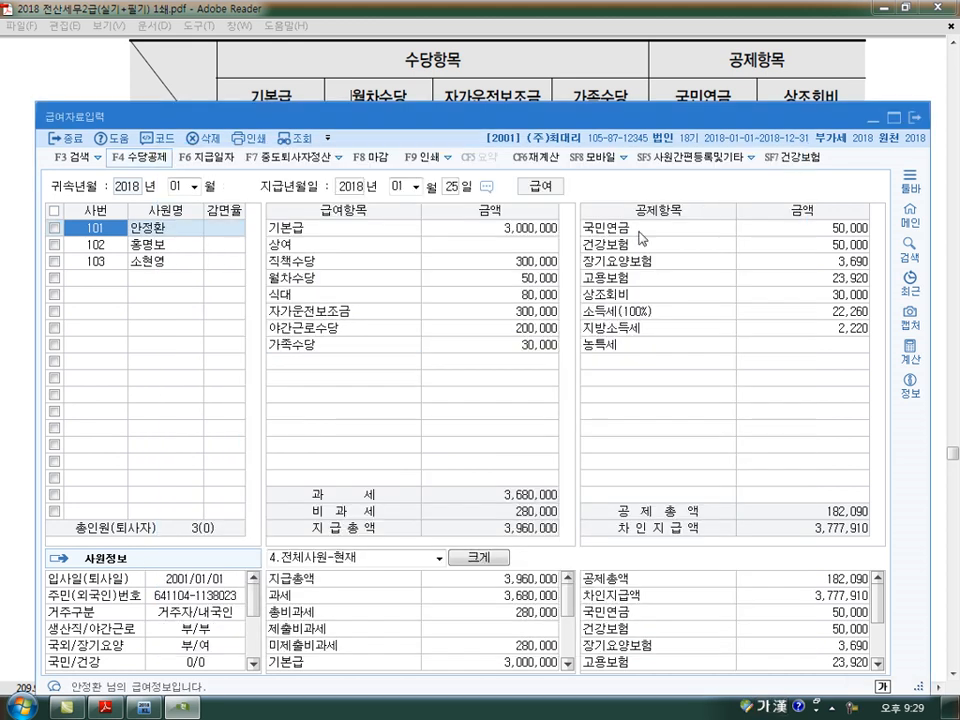
left_click(394, 344)
key("Return")
key("Return")
key("Return")
key("Return")
key("Return")
key("Return")
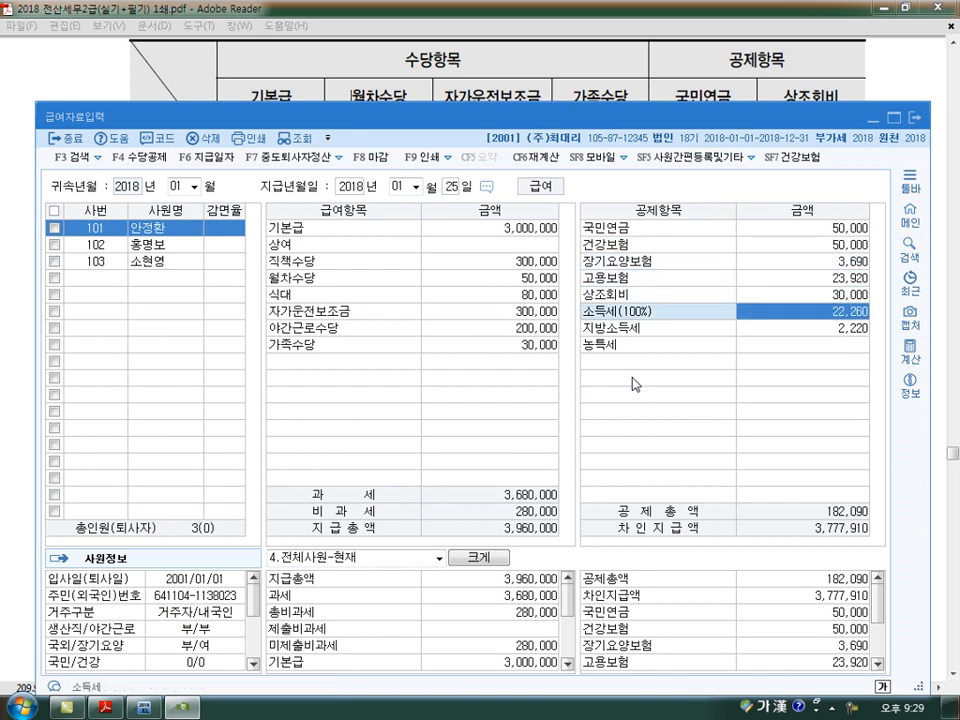
key("Return")
key("Return")
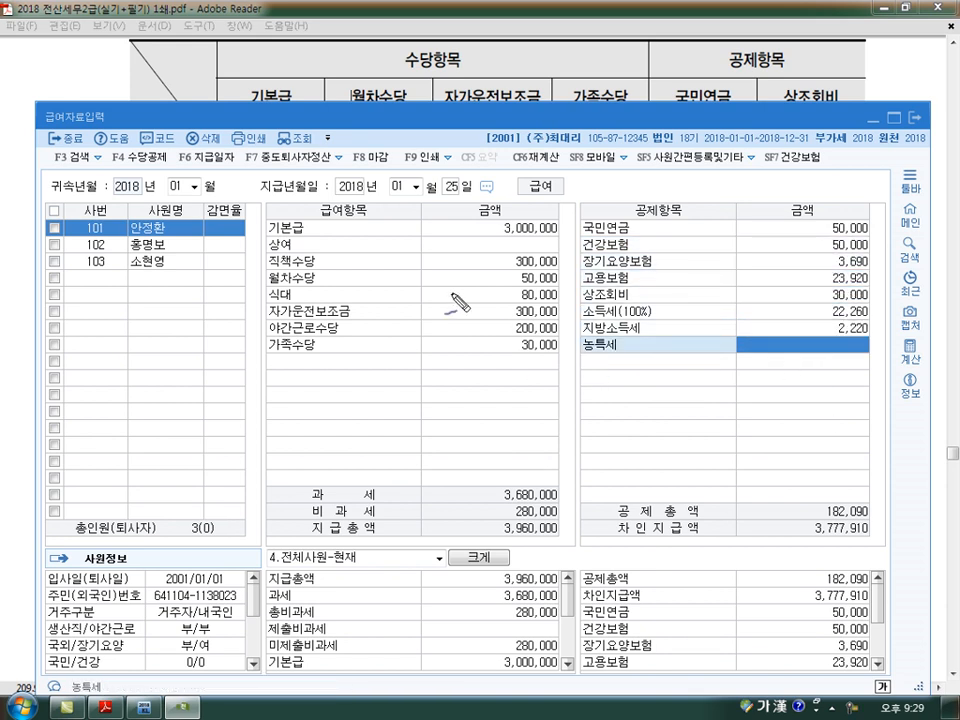
mouse_move(158, 145)
left_mouse_down()
mouse_move(122, 166)
mouse_move(157, 176)
left_mouse_up()
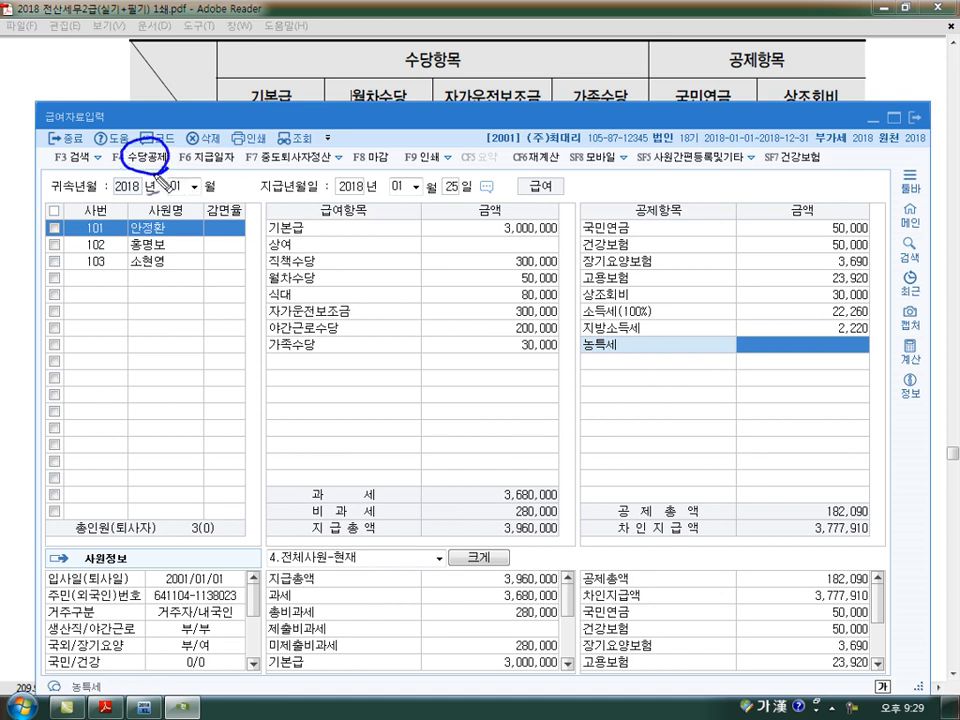
mouse_move(225, 171)
left_mouse_down()
mouse_move(297, 200)
mouse_move(285, 162)
mouse_move(293, 212)
left_mouse_up()
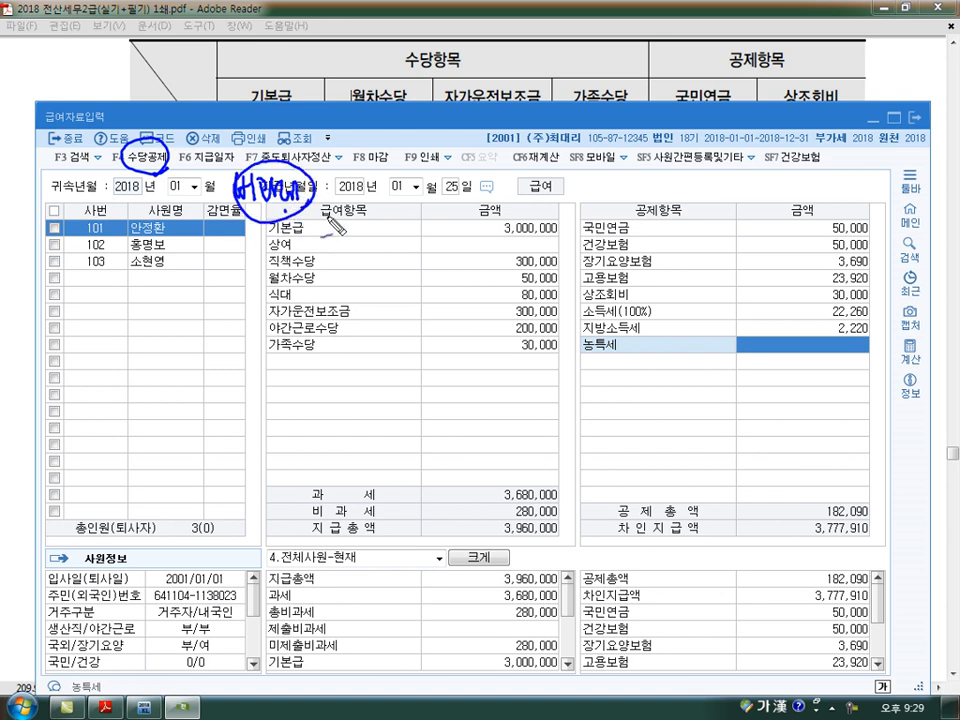
left_click_drag(487, 218, 488, 352)
left_click_drag(509, 241, 555, 245)
mouse_move(514, 268)
left_mouse_down()
mouse_move(551, 267)
mouse_move(545, 291)
left_mouse_up()
mouse_move(509, 319)
left_mouse_down()
mouse_move(535, 320)
mouse_move(532, 347)
left_mouse_up()
left_click_drag(514, 357, 544, 357)
mouse_move(858, 312)
left_mouse_down()
mouse_move(822, 340)
mouse_move(862, 316)
left_mouse_up()
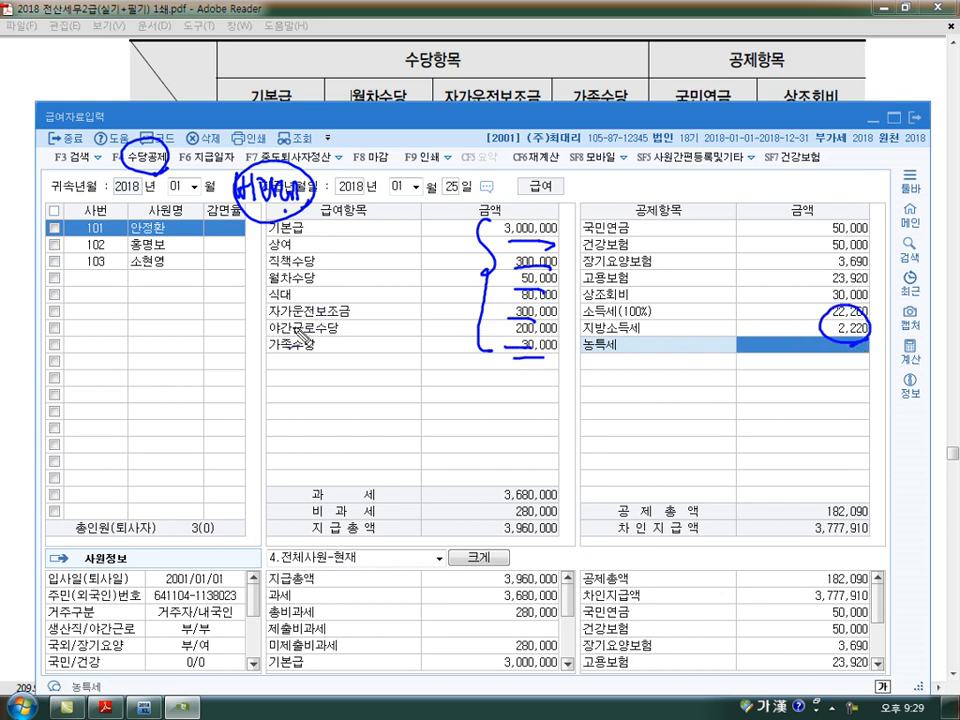
left_click_drag(268, 339, 338, 333)
mouse_move(340, 344)
left_mouse_down()
mouse_move(352, 341)
mouse_move(265, 330)
mouse_move(140, 350)
left_mouse_up()
mouse_move(128, 180)
left_mouse_down()
mouse_move(126, 361)
mouse_move(81, 378)
mouse_move(90, 375)
left_mouse_up()
mouse_move(99, 350)
left_mouse_down()
mouse_move(99, 381)
mouse_move(108, 373)
left_mouse_up()
mouse_move(113, 354)
left_mouse_down()
mouse_move(116, 370)
mouse_move(140, 368)
left_mouse_up()
left_click_drag(100, 330, 104, 332)
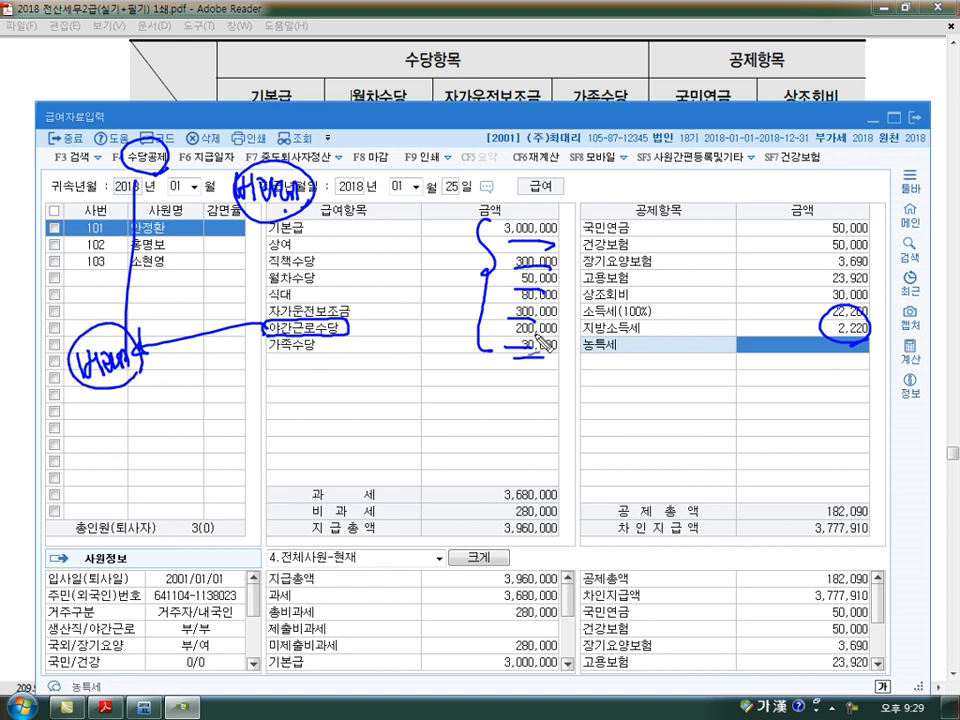
key("Escape")
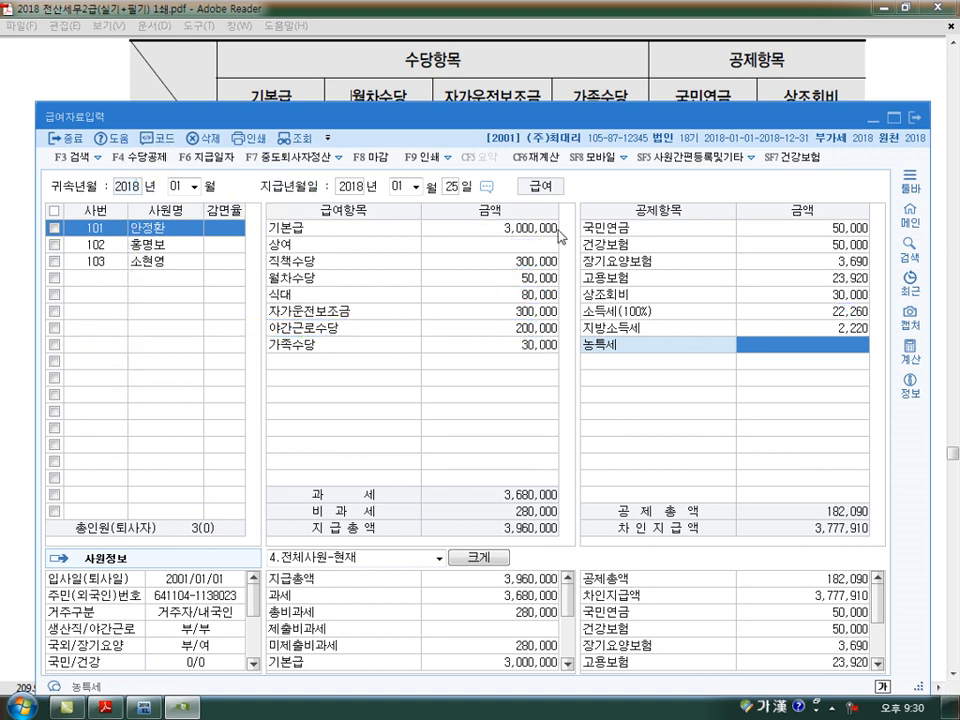
key("ctrl+shift+d")
mouse_move(829, 345)
left_mouse_down()
mouse_move(858, 318)
mouse_move(862, 338)
left_mouse_up()
mouse_move(728, 312)
left_mouse_down()
mouse_move(797, 340)
mouse_move(810, 330)
mouse_move(800, 350)
left_mouse_up()
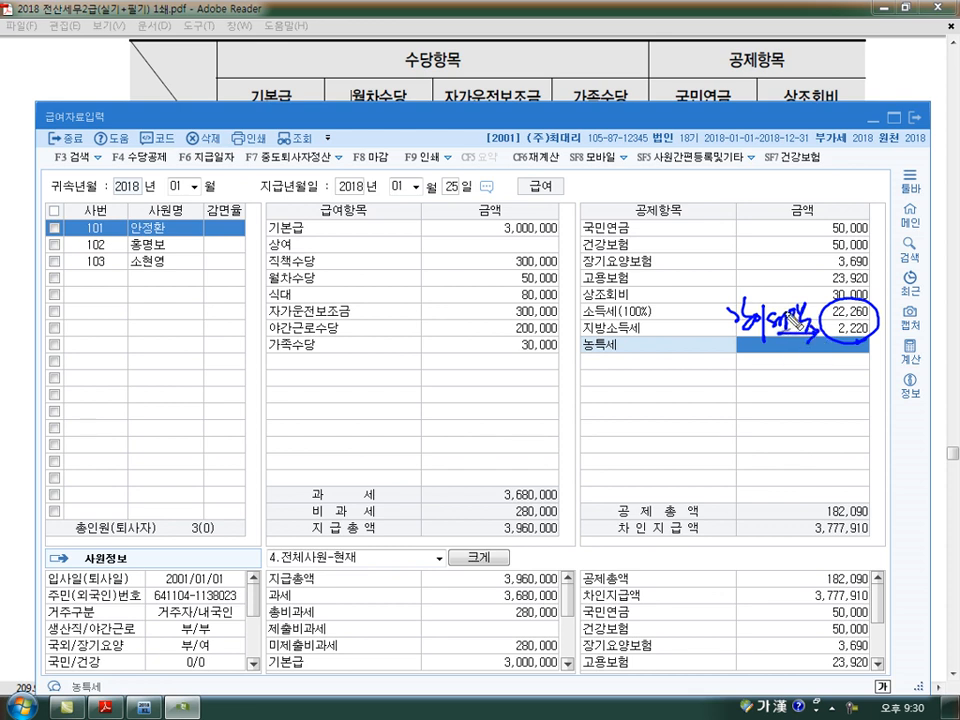
- Check the first employee's dependants in the 부양가족명세 of 사원등록, then return to that employee's record in 급여자료입력
key("Escape")
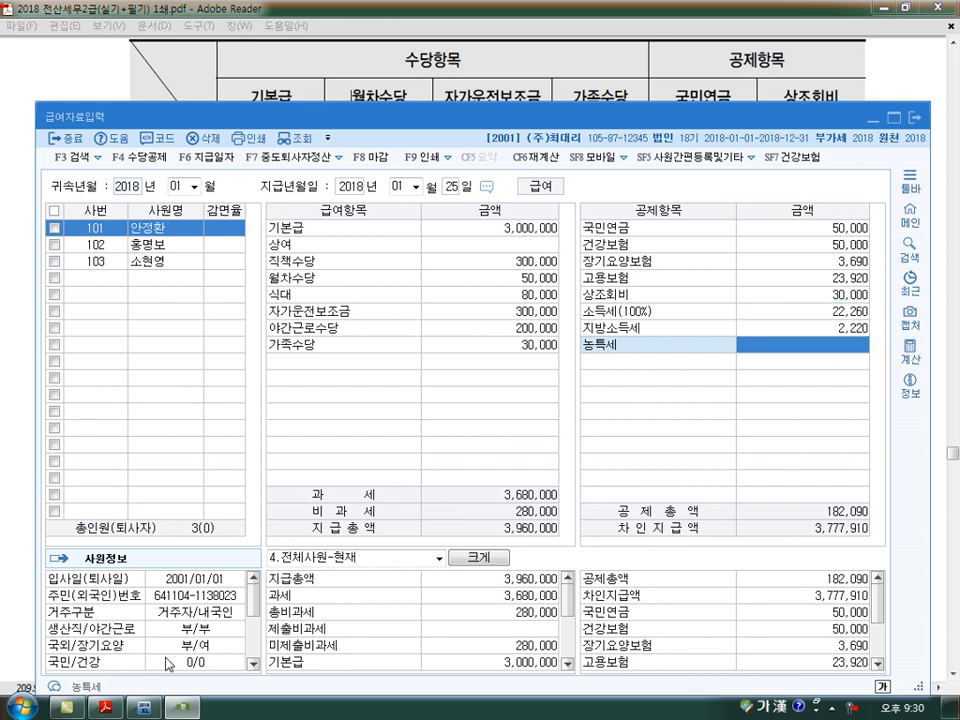
left_click(151, 712)
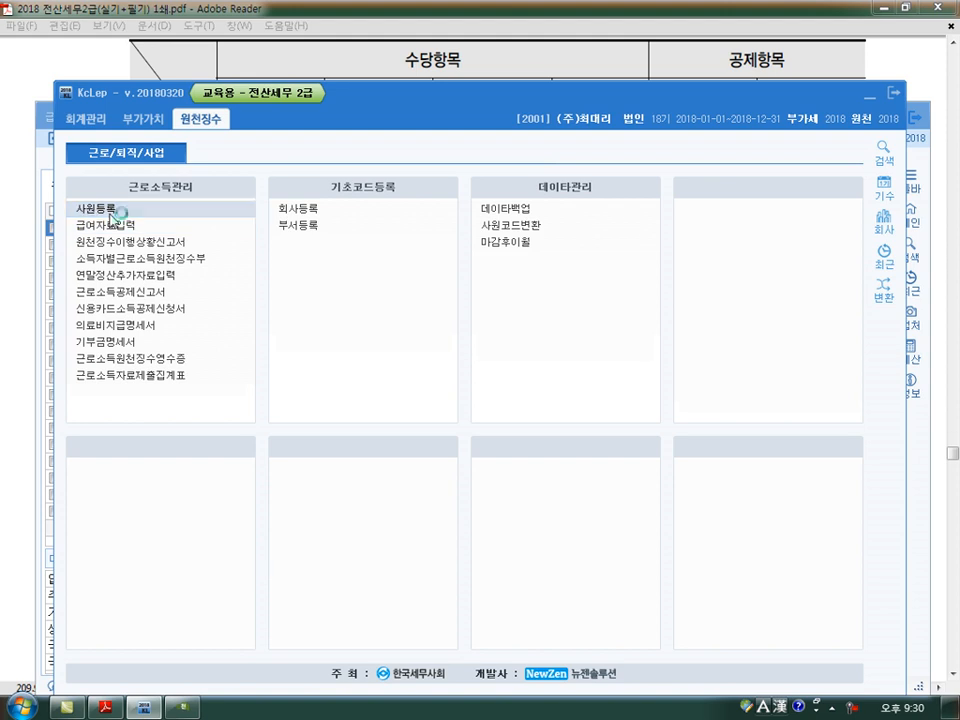
left_click(86, 210)
left_click(435, 183)
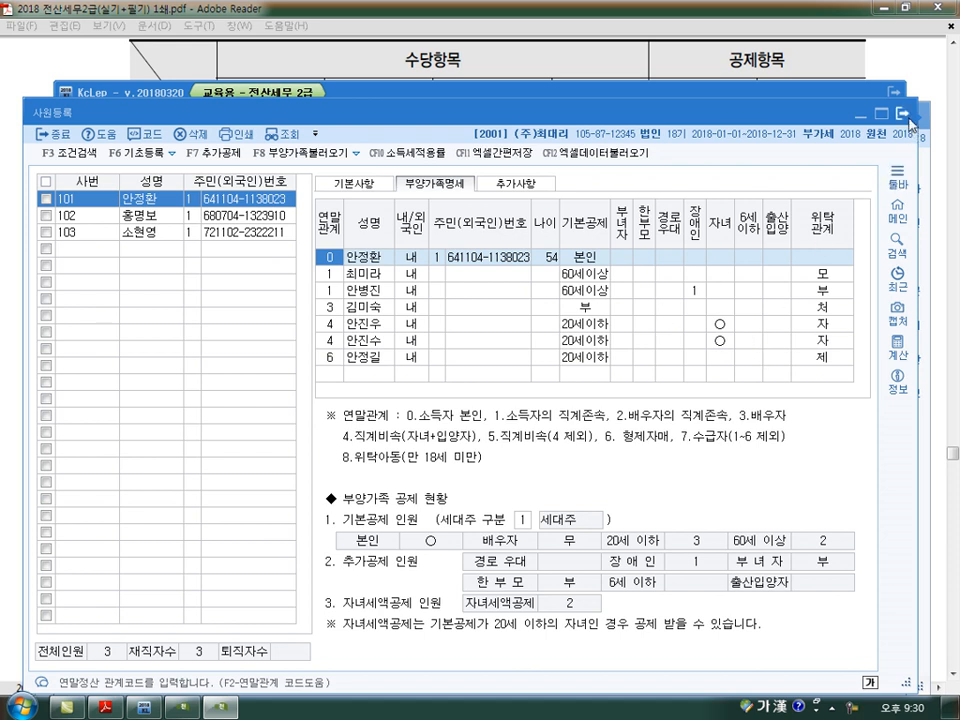
key("Escape")
left_click(118, 225)
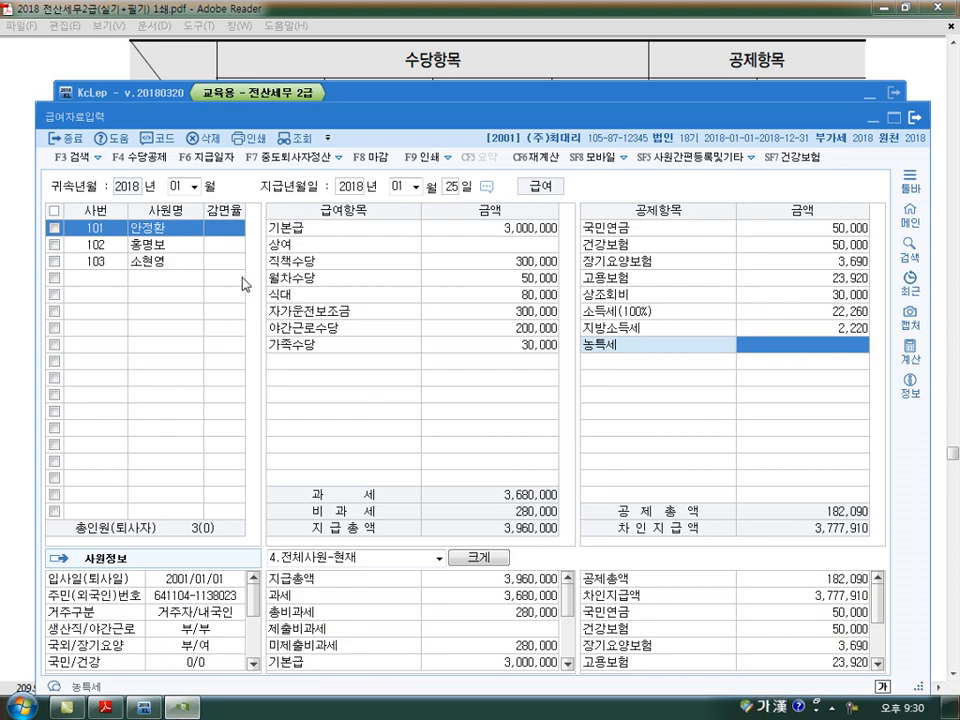
left_click(187, 247)
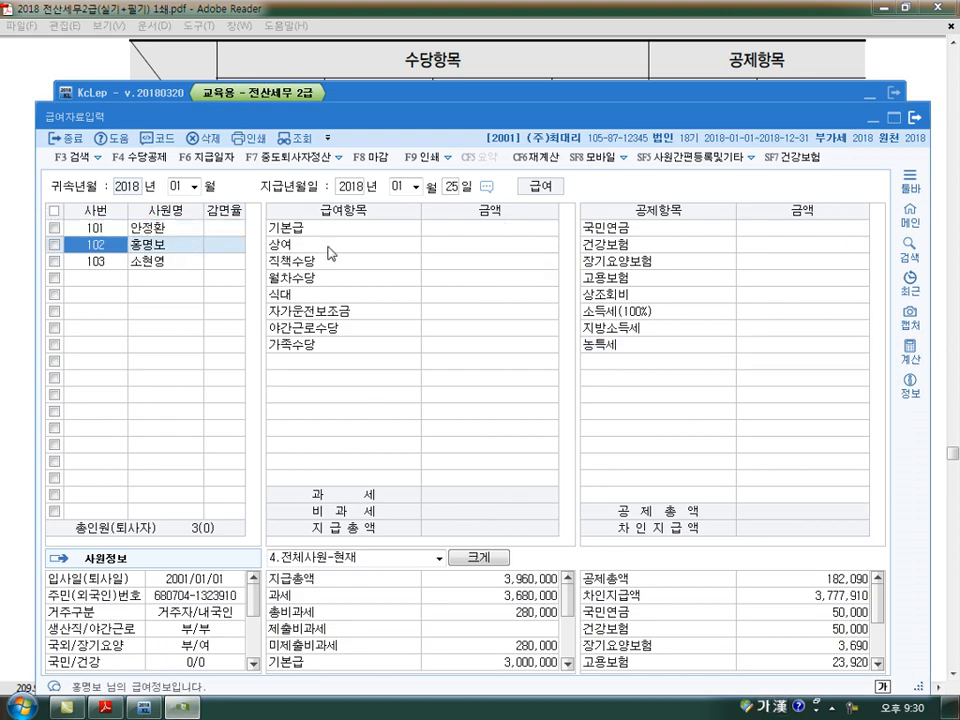
left_click(166, 230)
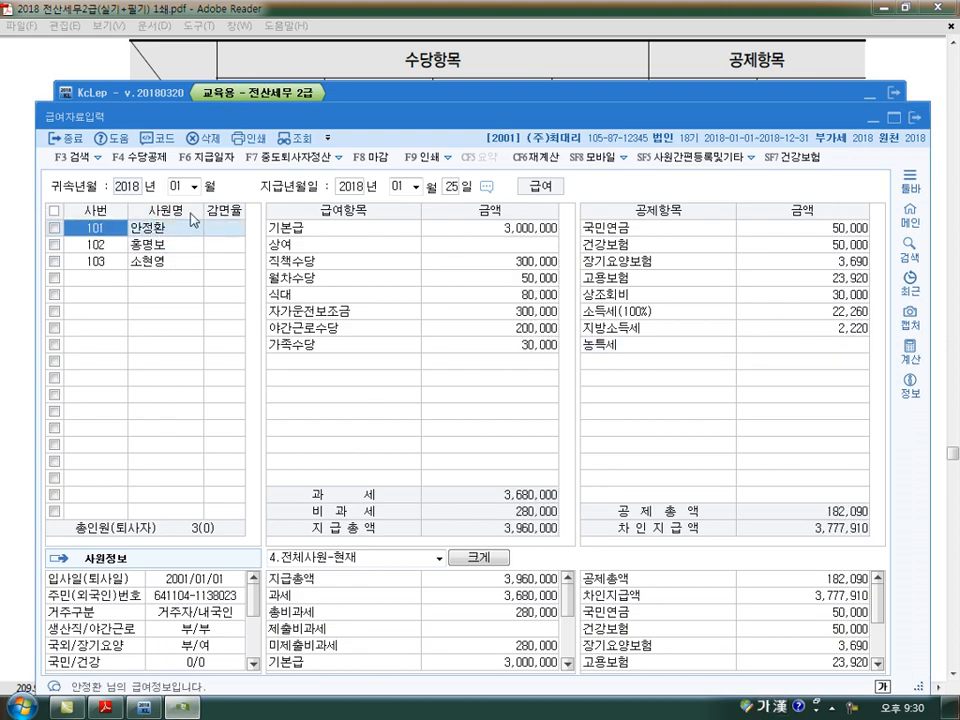
- Compare the first employee's 장기요양보험, 고용보험, 소득세 and 지방소득세 in 급여자료입력 with the January–May amounts listed in the PDF
left_click(535, 72)
scroll(465, 378, "down", 6)
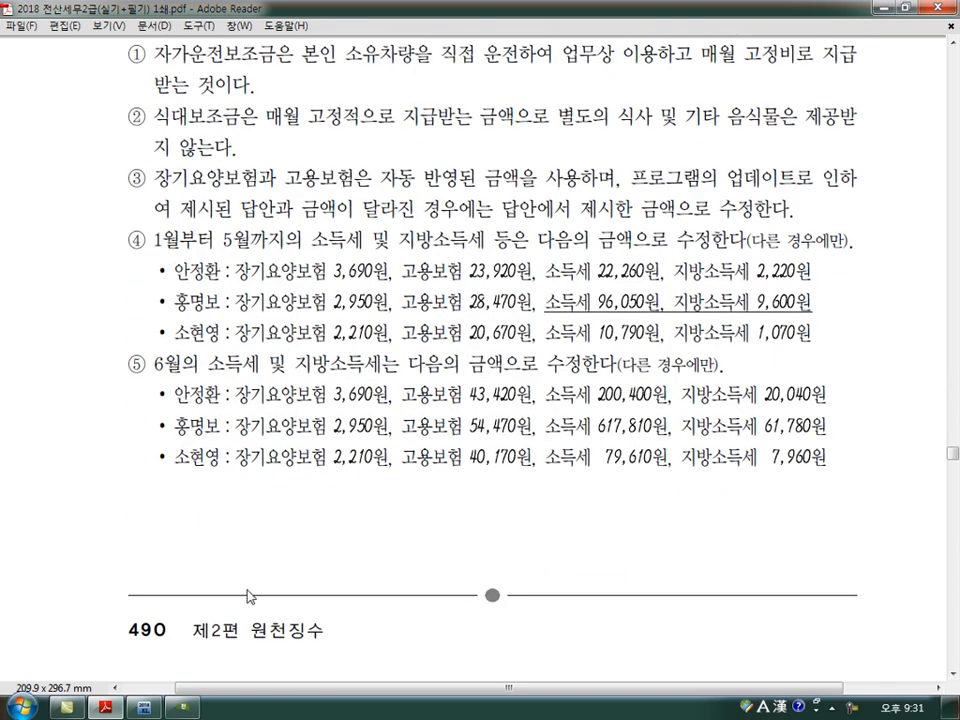
scroll(253, 525, "down", 1)
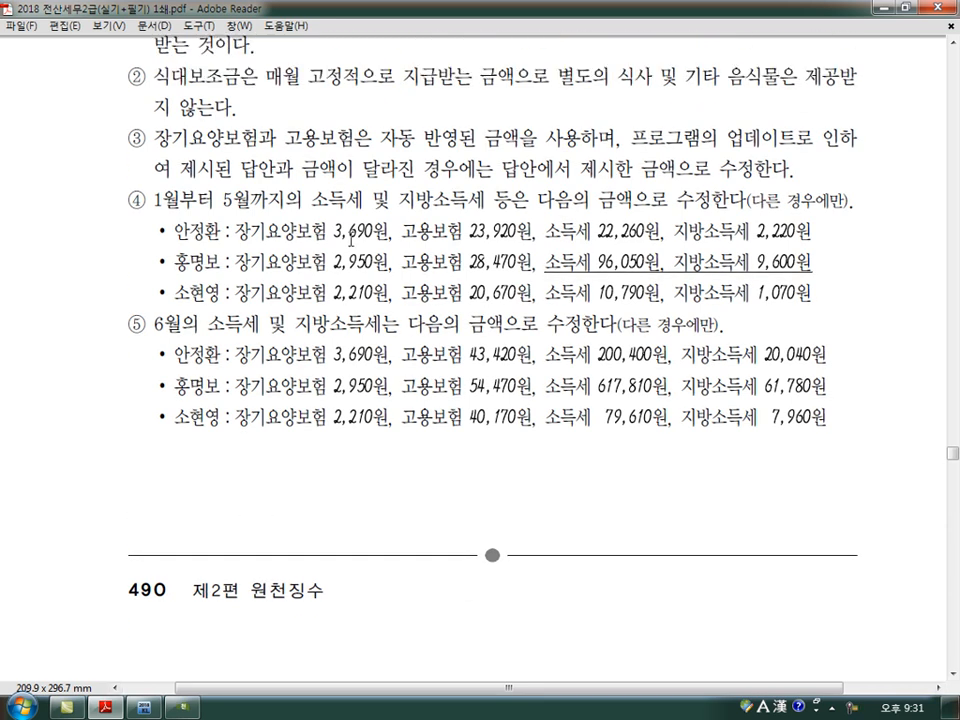
key("alt+Tab")
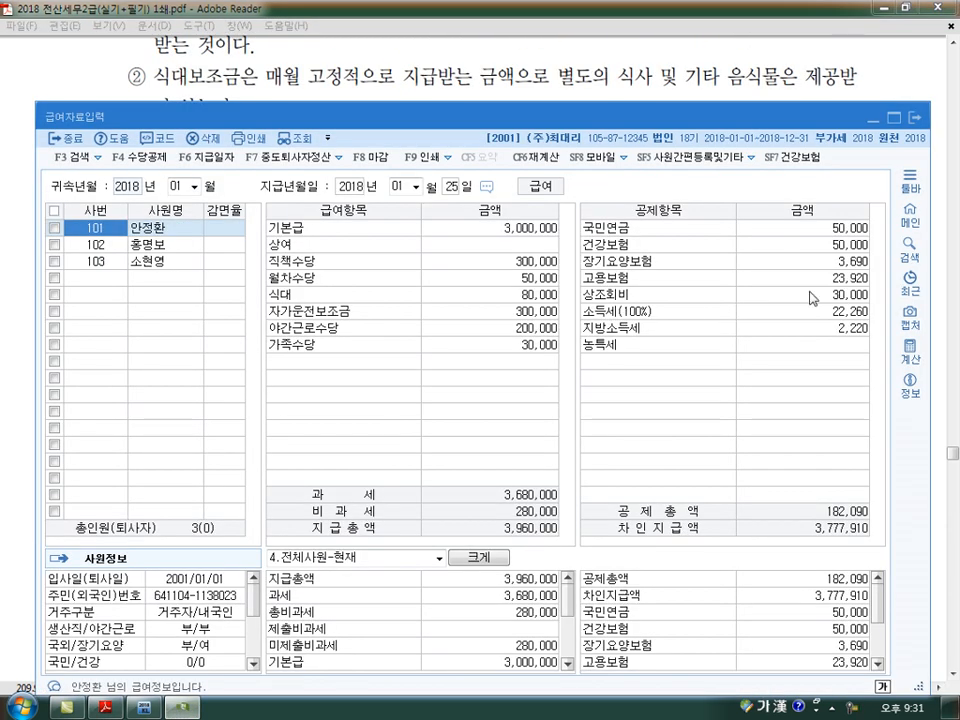
left_click(852, 262)
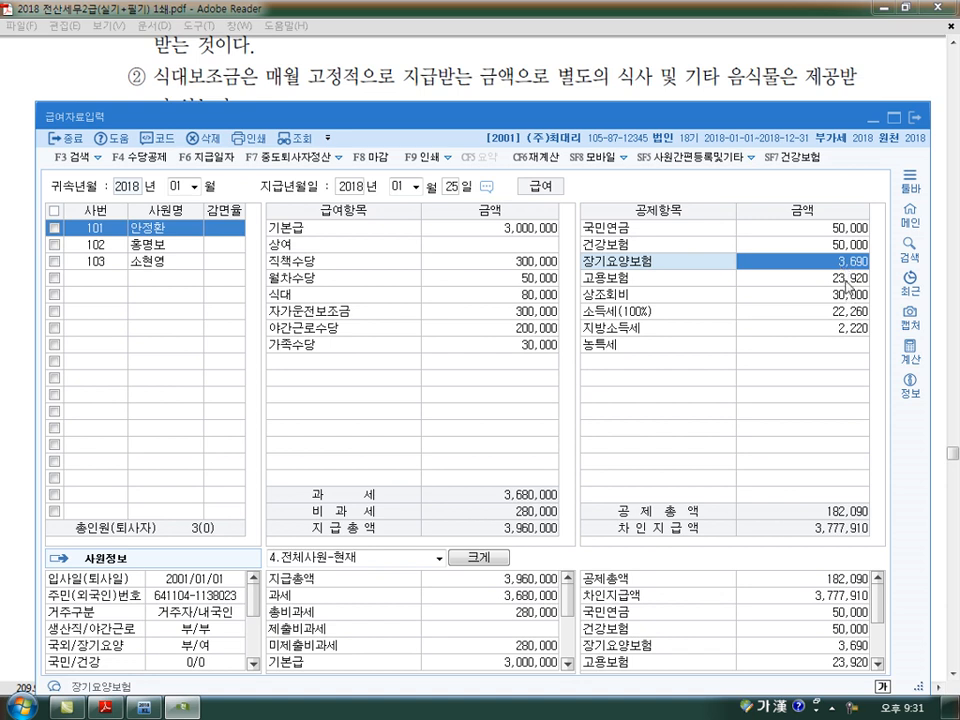
key("Down")
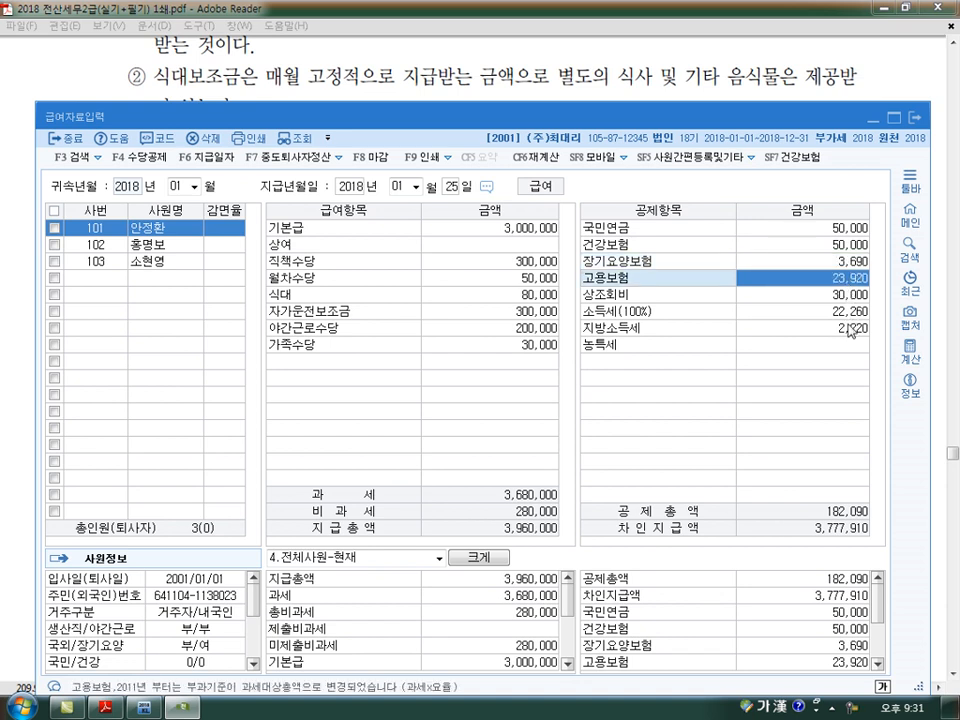
left_click(850, 317)
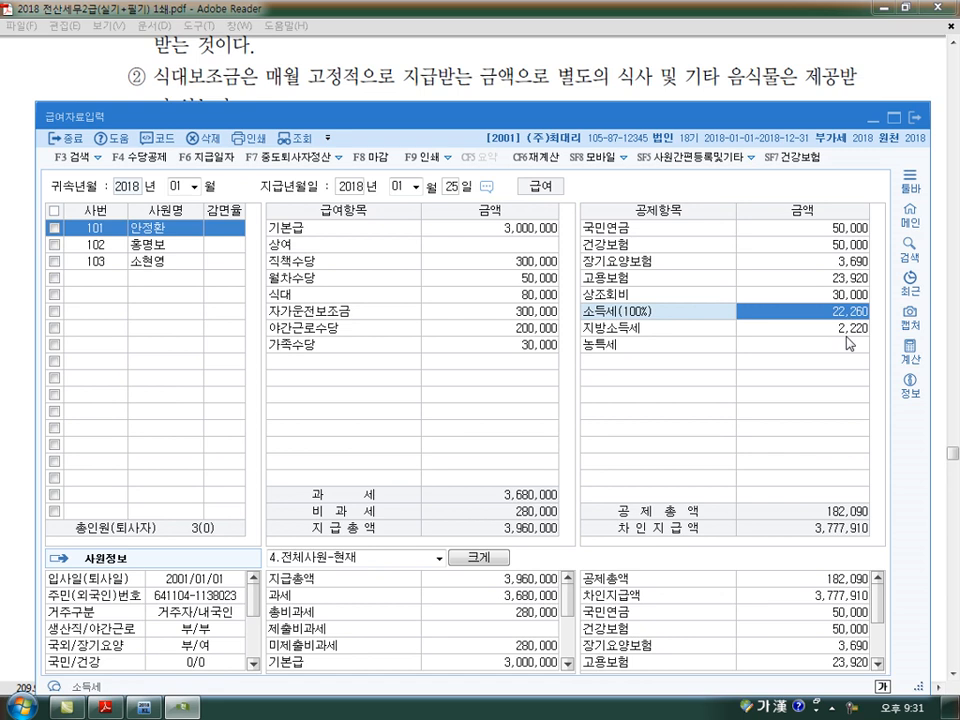
left_click(846, 333)
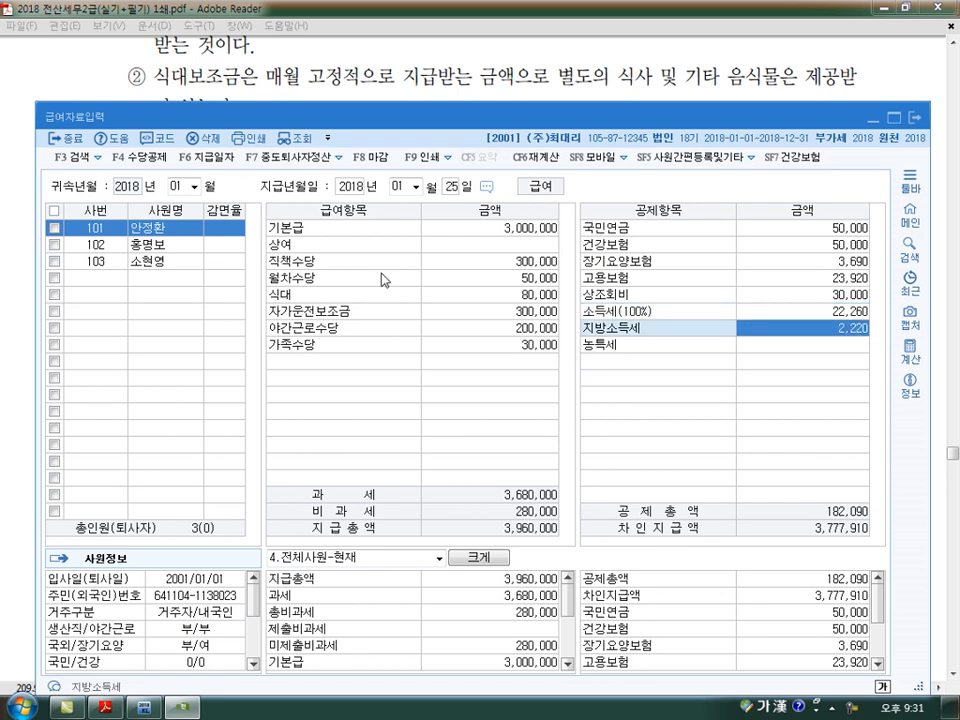
left_click(165, 244)
left_click(485, 229)
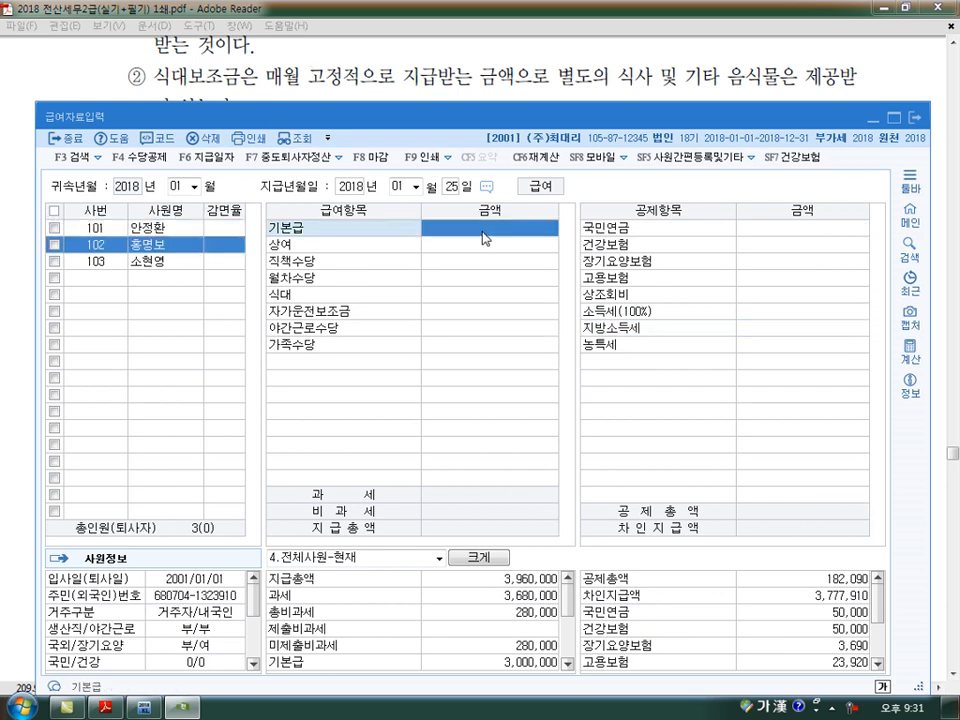
type("4000000")
key("Return")
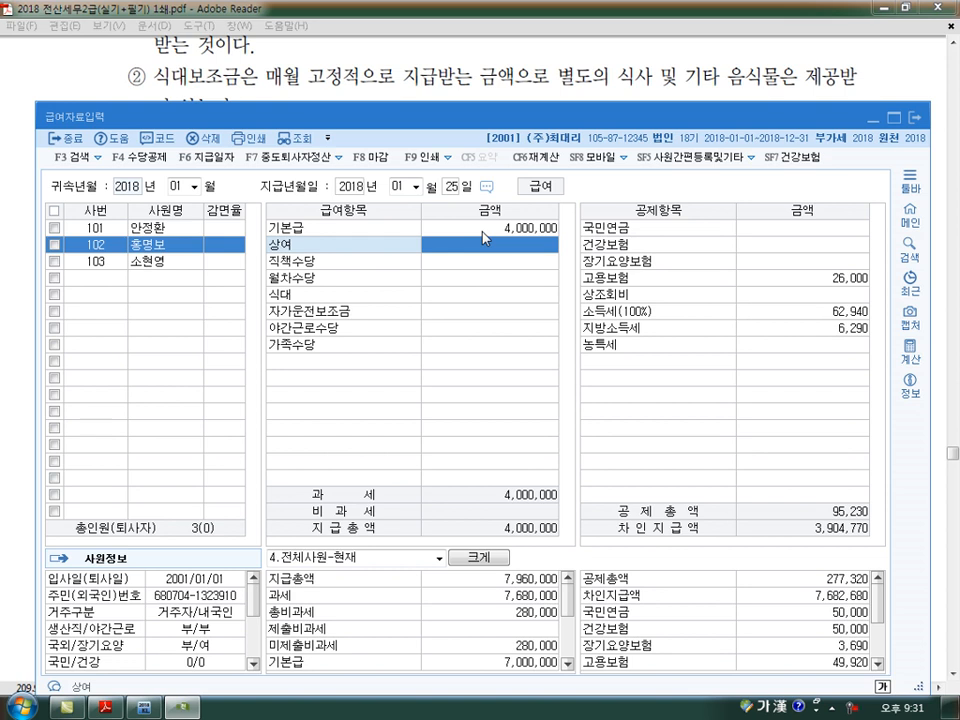
key("Return")
type("2000000")
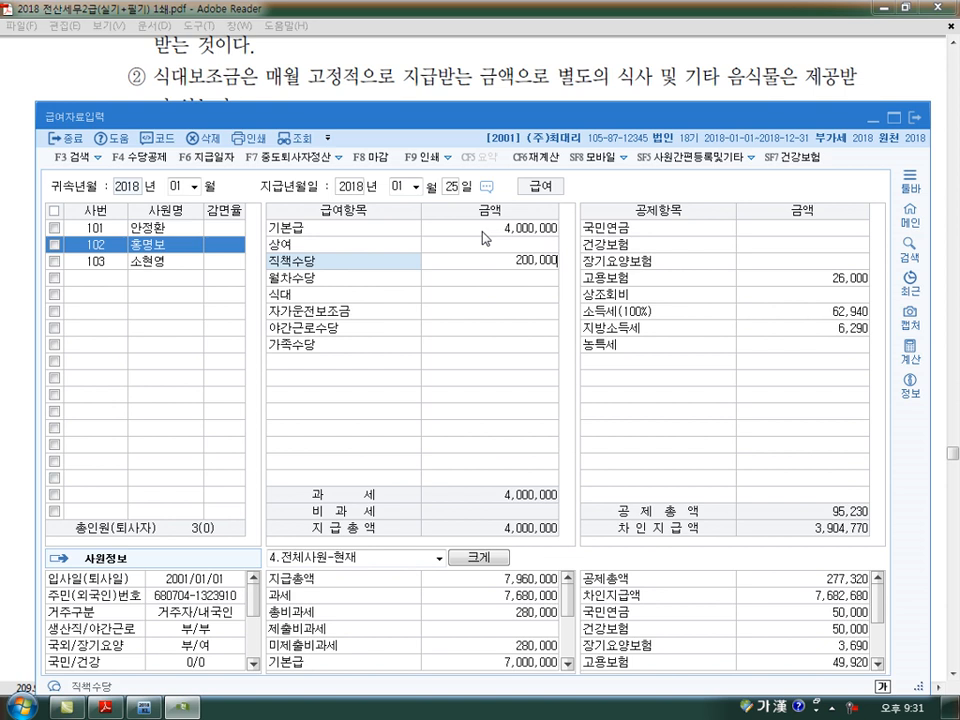
key("Return")
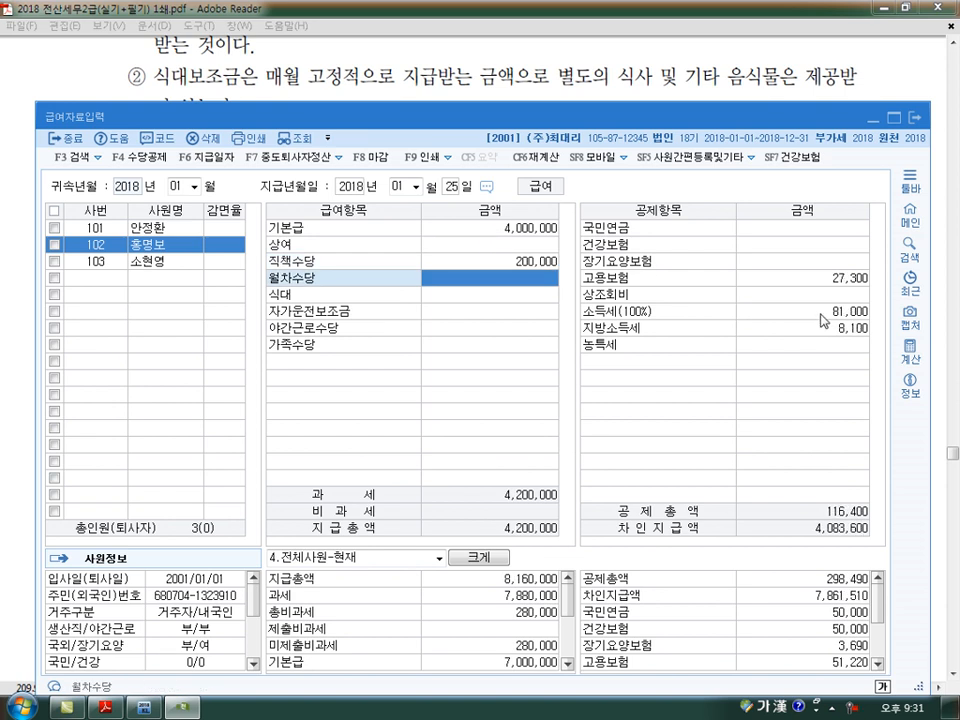
type("500000")
key("Return")
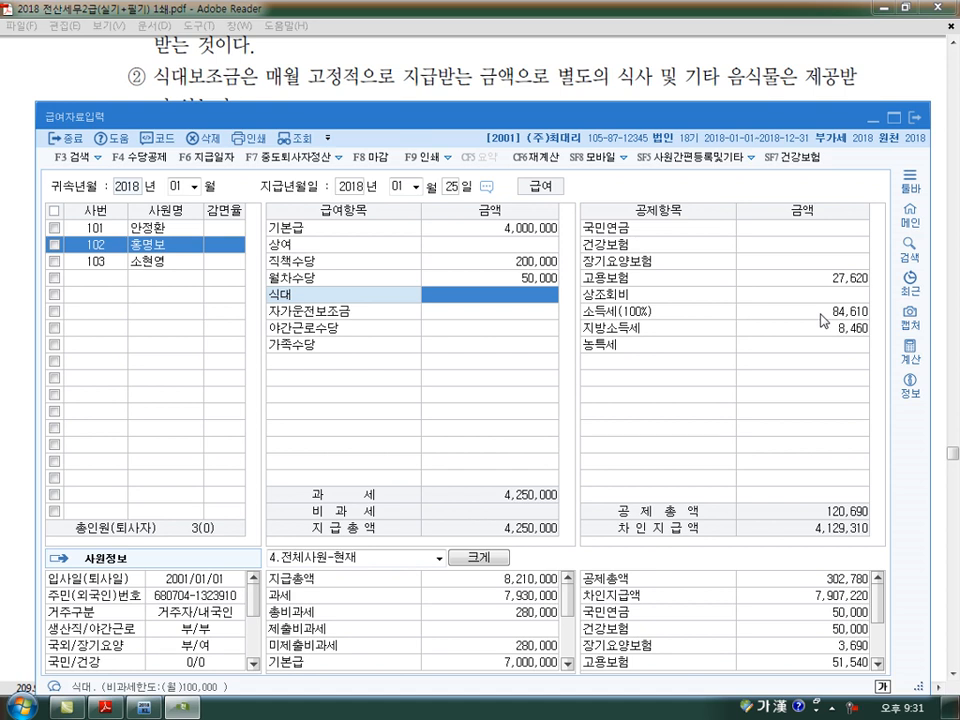
type("800000")
key("Return")
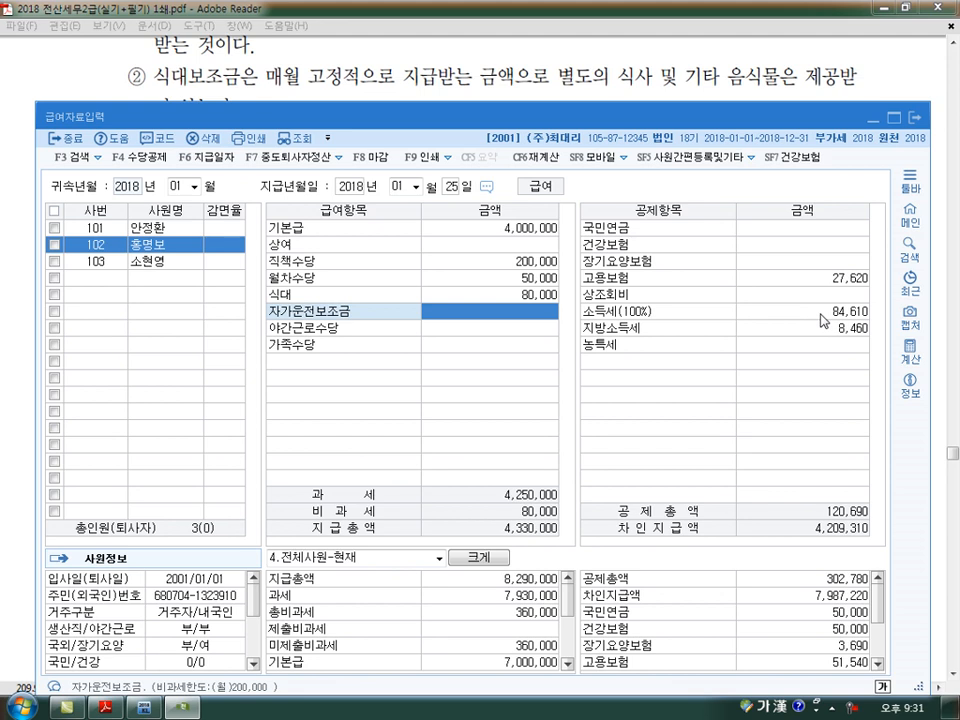
key("Up")
key("Up")
key("Up")
key("Up")
key("Up")
key("Delete")
key("Return")
key("Return")
key("Delete")
key("Return")
key("Delete")
key("Return")
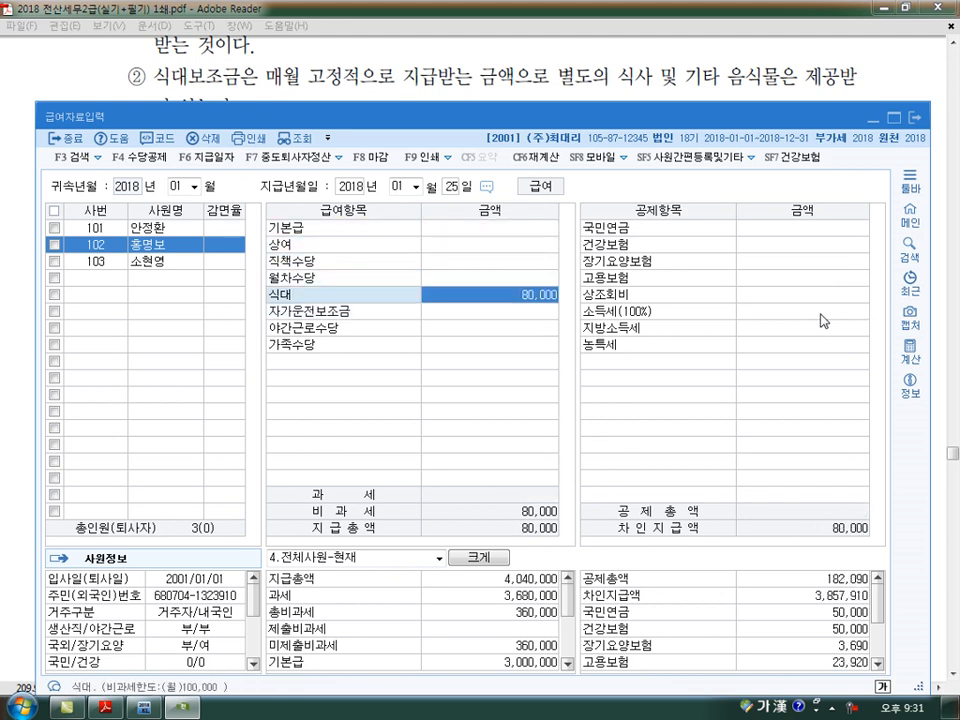
key("Delete")
key("Return")
- Review the first employee's January 비과세 and 지급총액 against the entered 식대 and 자가운전보조금 amounts
left_click(109, 230)
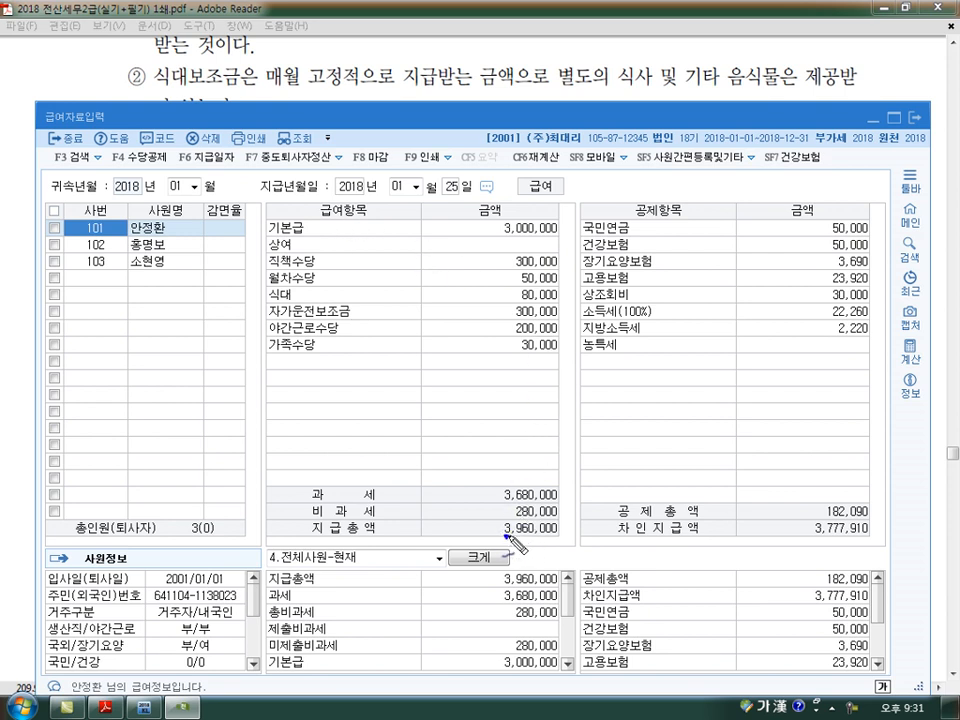
mouse_move(518, 530)
left_mouse_down()
mouse_move(555, 537)
mouse_move(485, 514)
mouse_move(496, 516)
left_mouse_up()
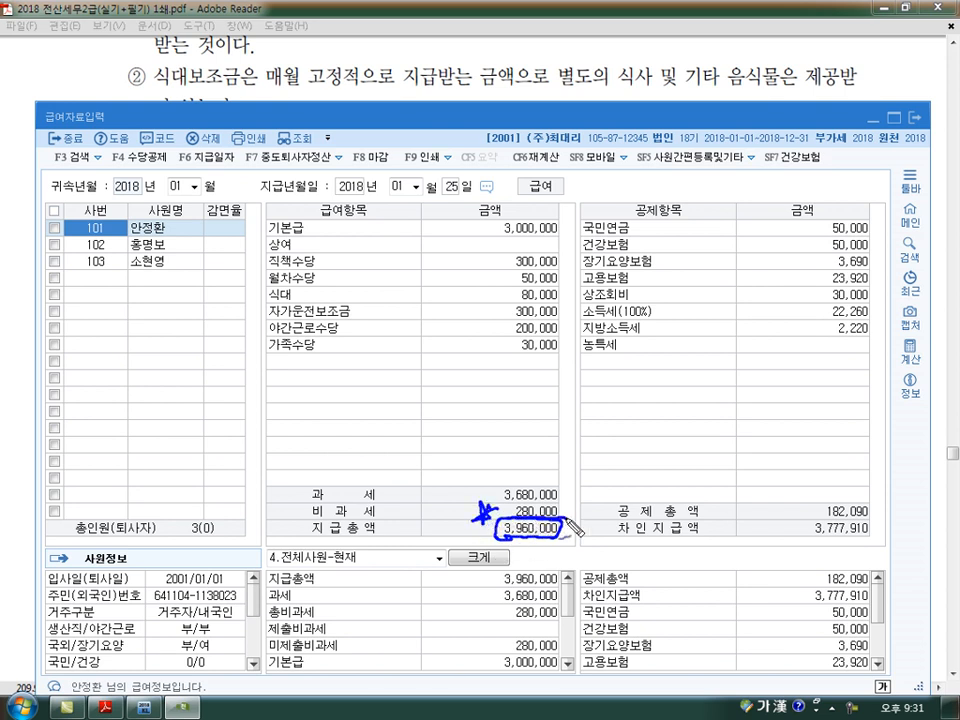
mouse_move(486, 313)
left_mouse_down()
mouse_move(497, 308)
mouse_move(472, 285)
mouse_move(497, 283)
mouse_move(481, 335)
mouse_move(490, 332)
mouse_move(453, 372)
mouse_move(467, 372)
left_mouse_up()
mouse_move(481, 363)
left_mouse_down()
mouse_move(473, 377)
mouse_move(541, 367)
left_mouse_up()
mouse_move(468, 368)
left_mouse_down()
mouse_move(428, 472)
mouse_move(466, 512)
left_mouse_up()
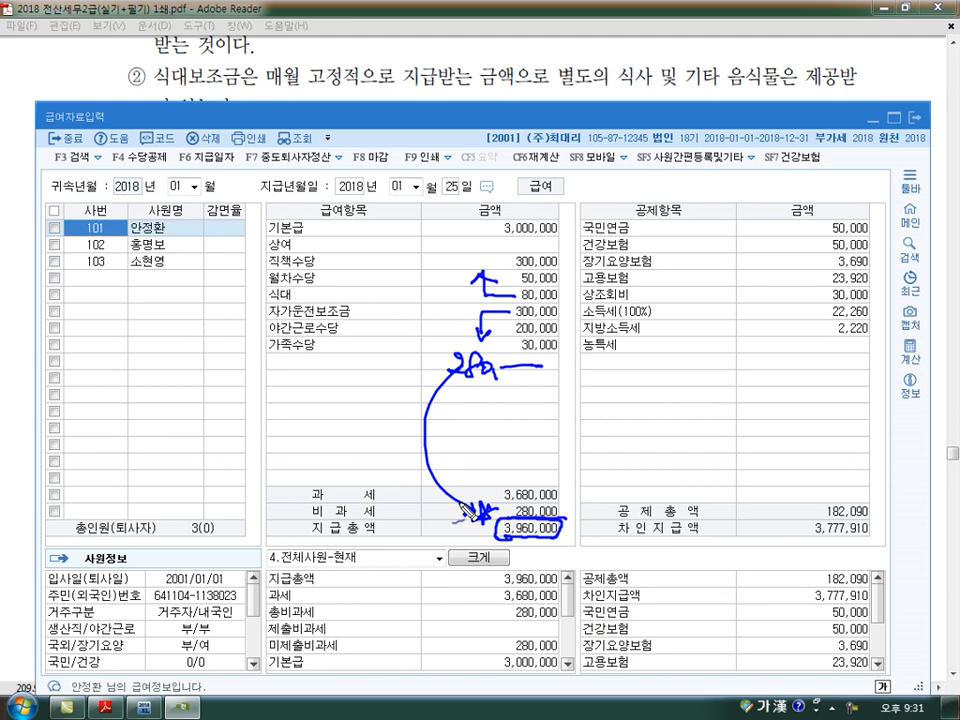
key("Escape")
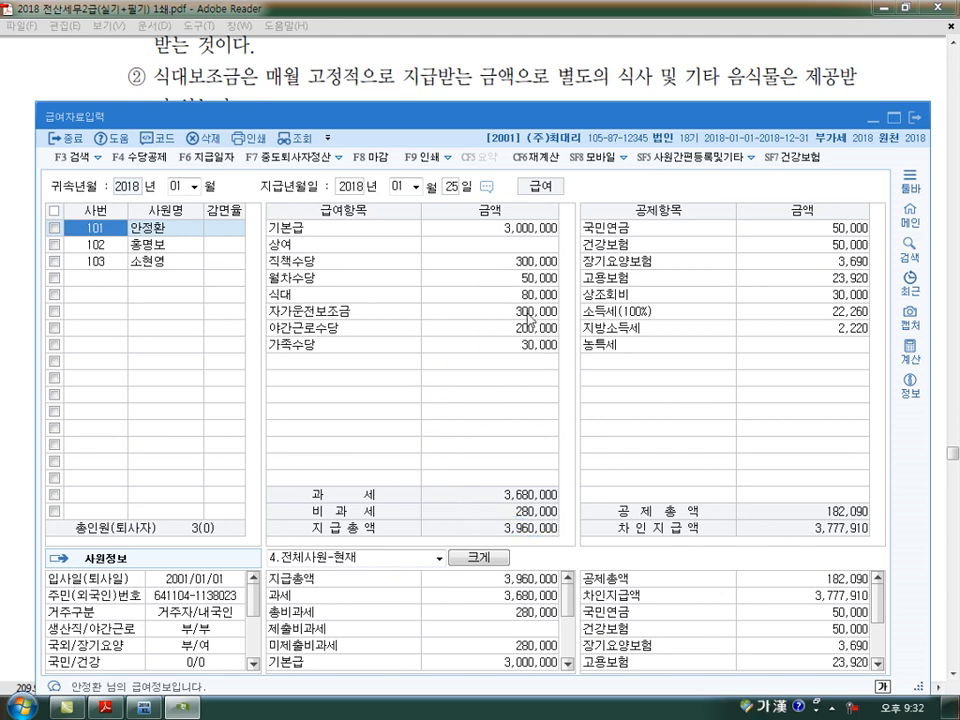
- Enter 기본급 4,000,000 and 직책수당 200,000 for the second employee, leaving 상여 blank
left_click(95, 245)
left_click(440, 232)
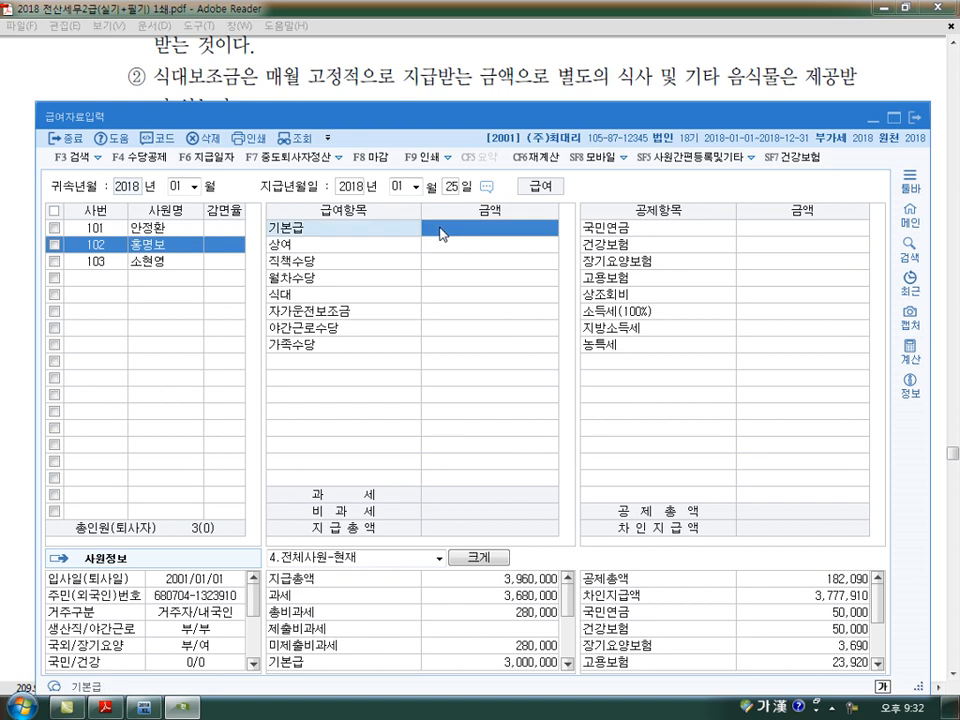
type("4000000")
key("Return")
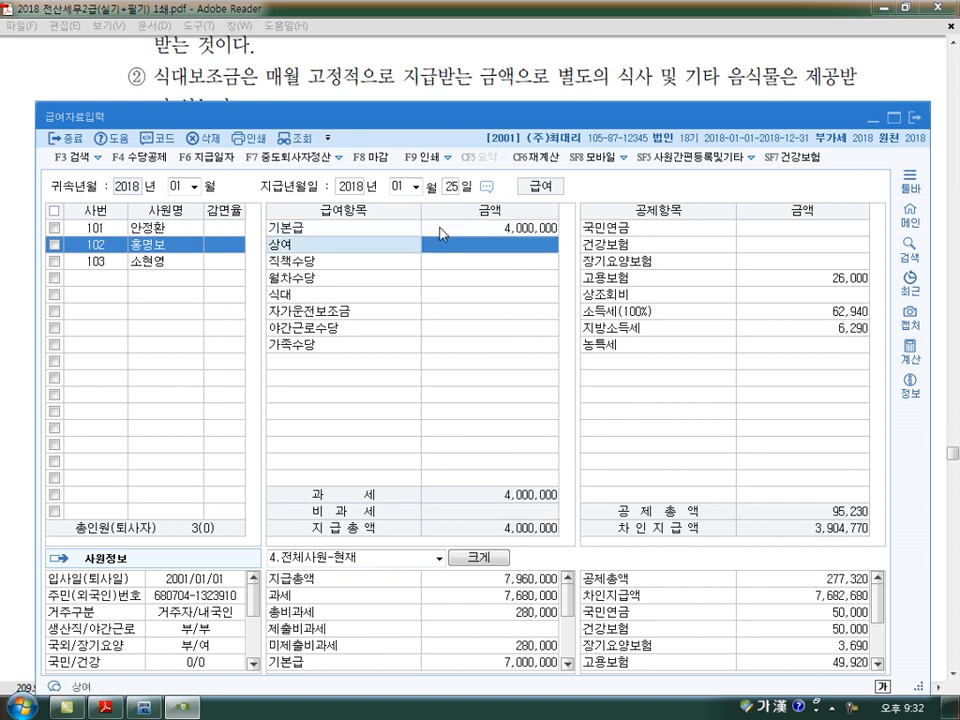
key("Return")
type("2000000")
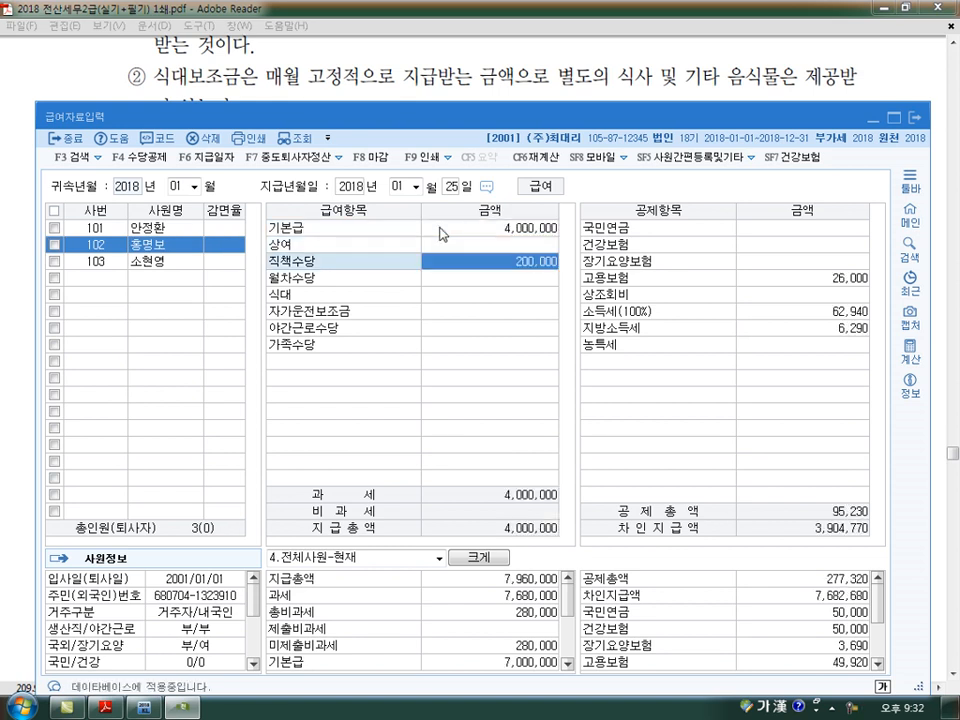
key("Return")
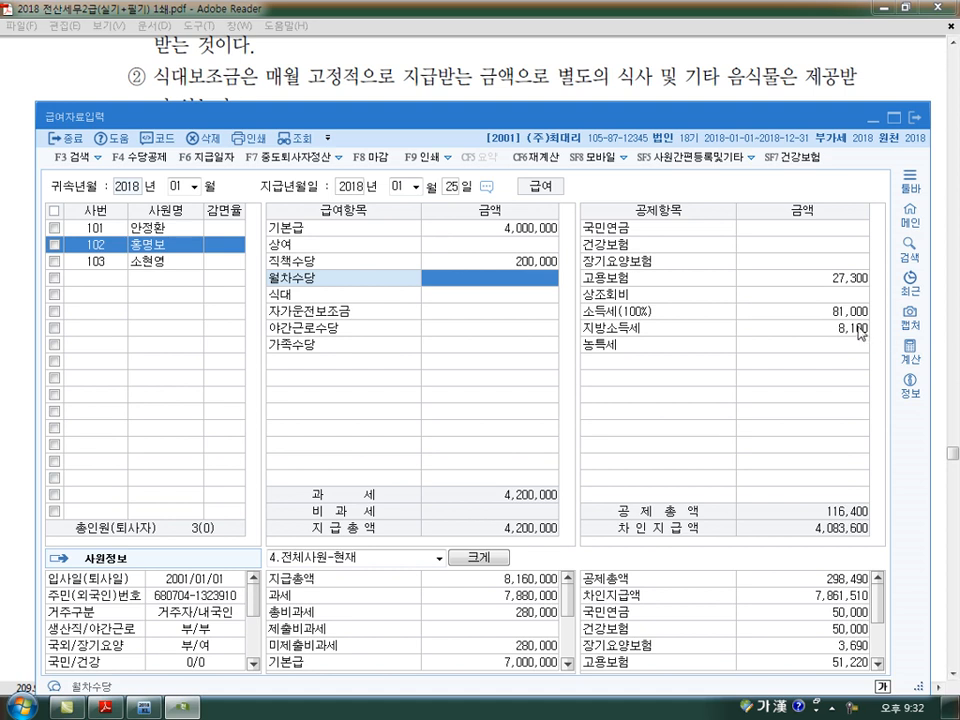
- Enter the second employee's 월차수당 as 50,000, 식대 as 80,000 and 자가운전보조금 as 200,000
type("500000")
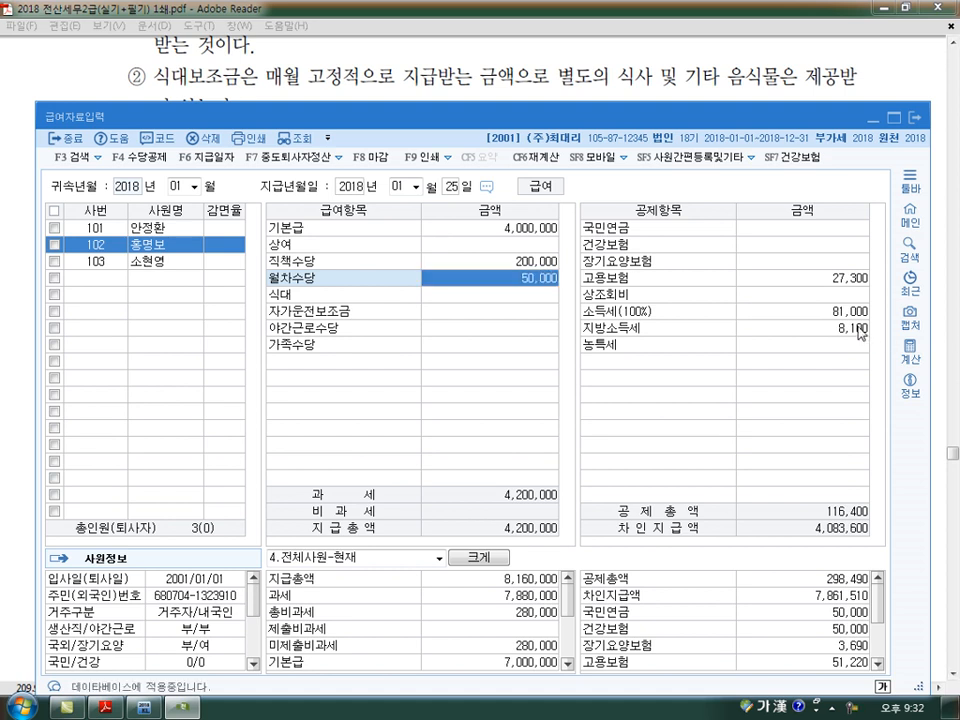
key("Return")
type("80")
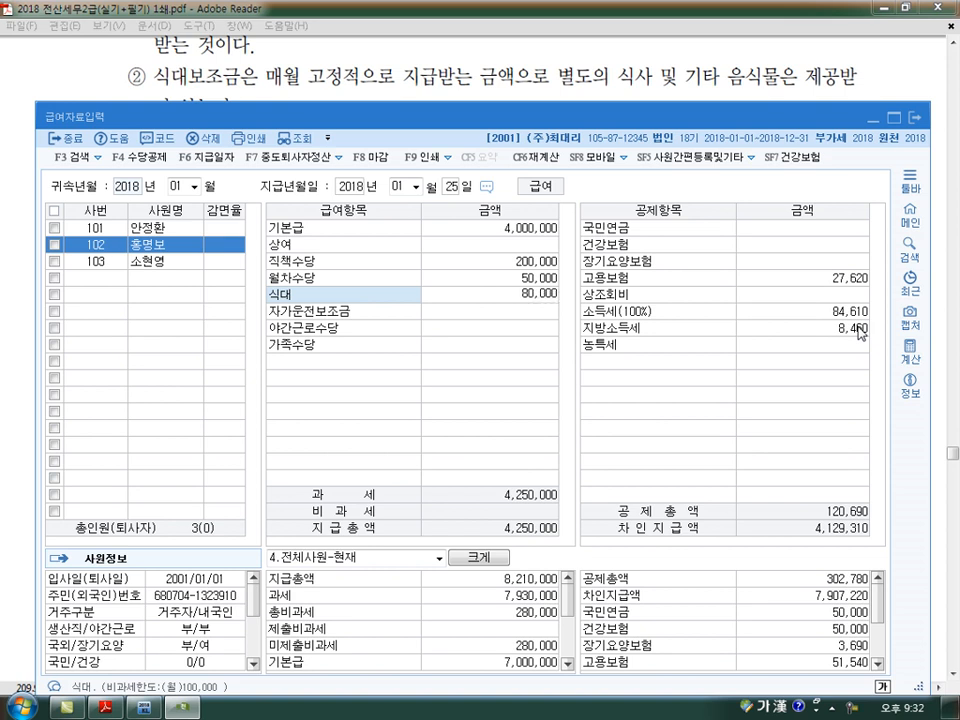
key("Return")
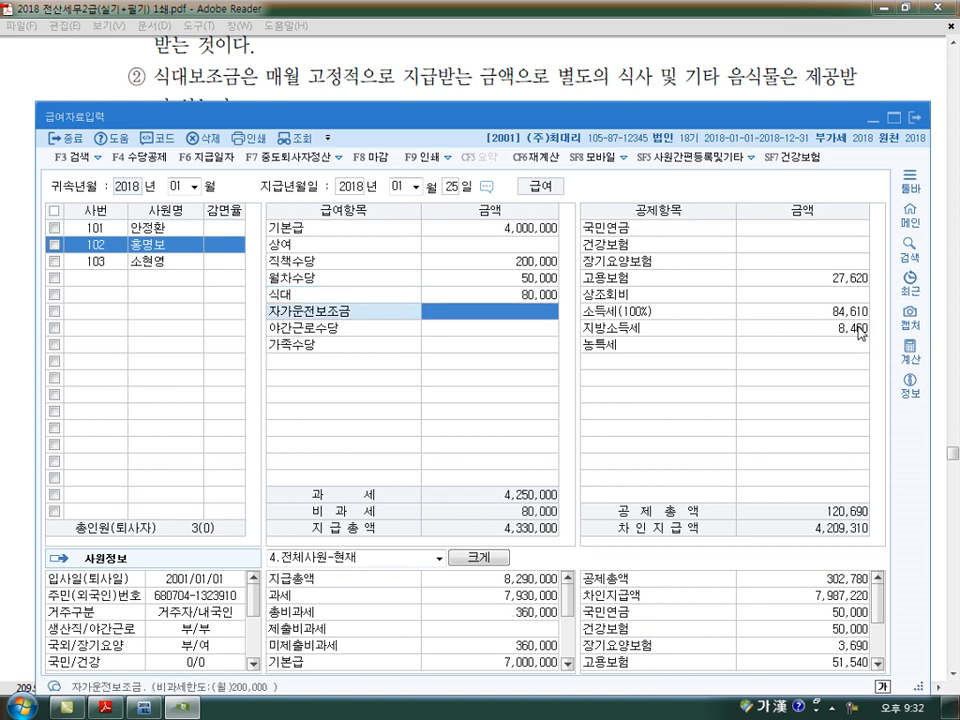
type("2000000")
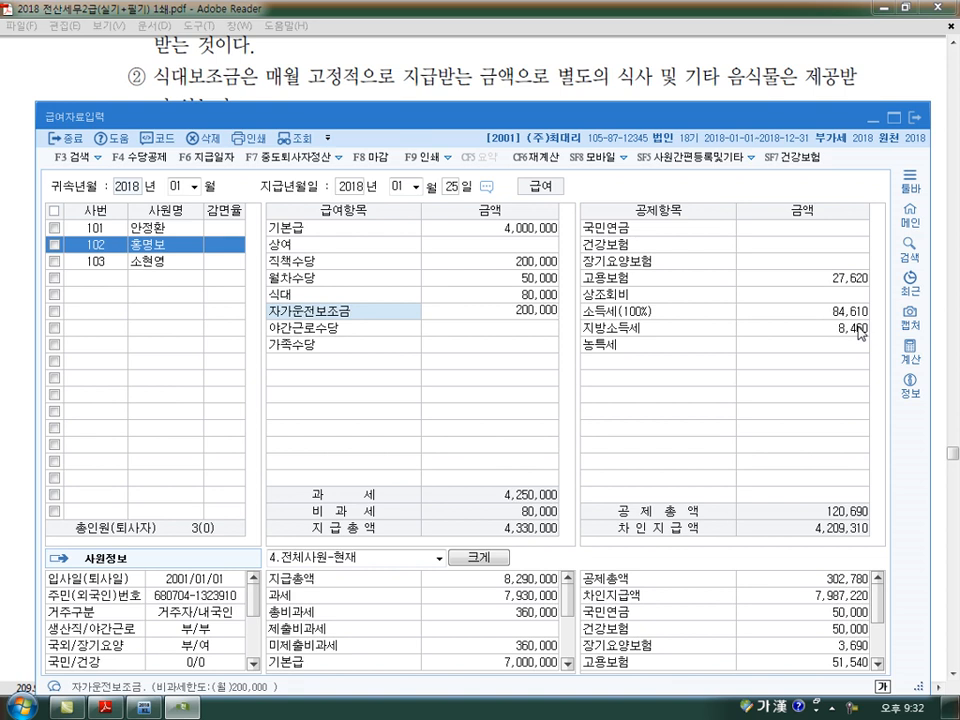
key("Return")
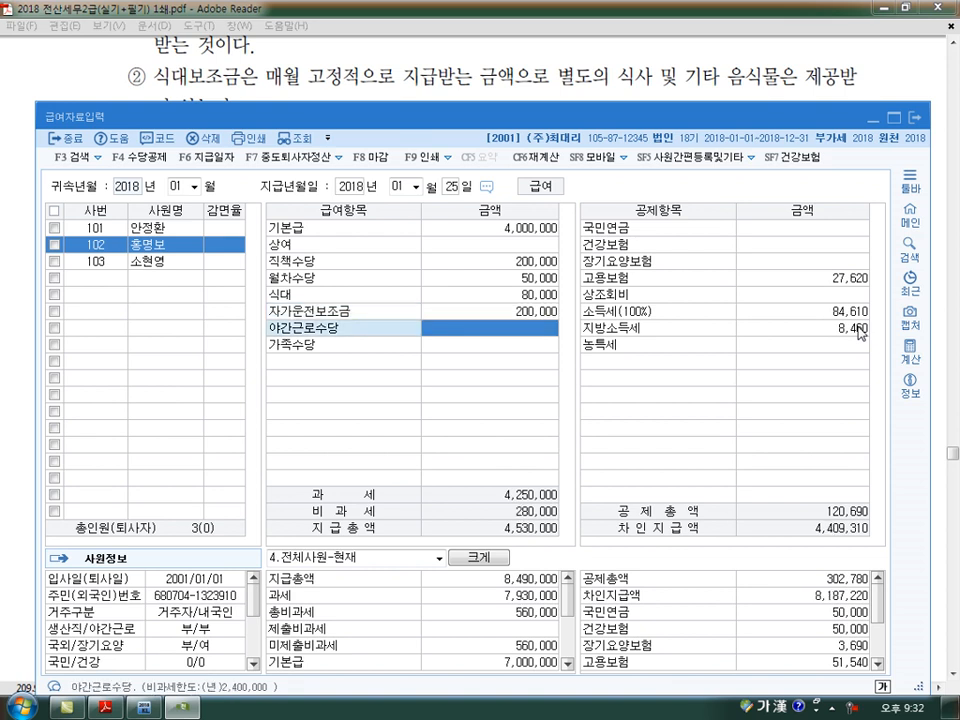
- Enter the second employee's 야간근로수당 as 100,000 and 가족수당 as 30,000
type("100,000")
key("Return")
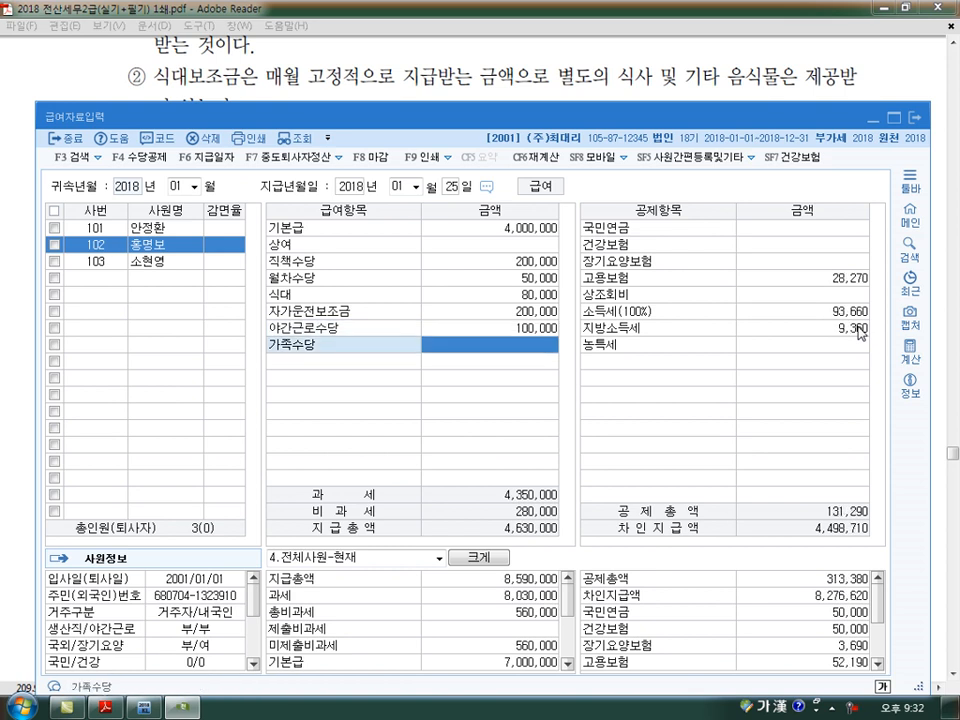
type("300000")
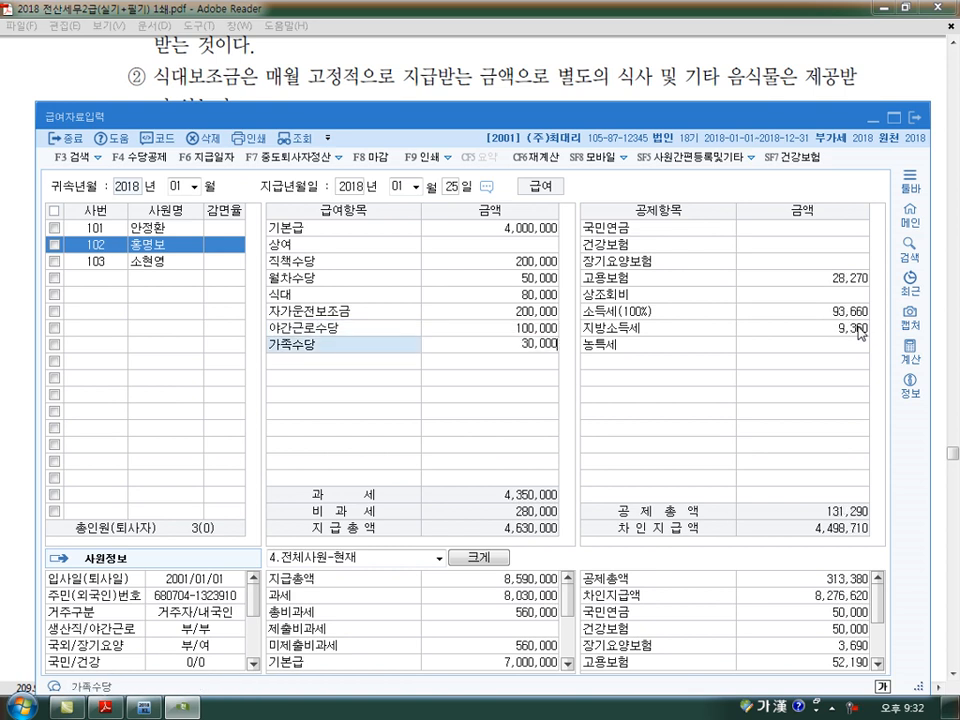
key("Return")
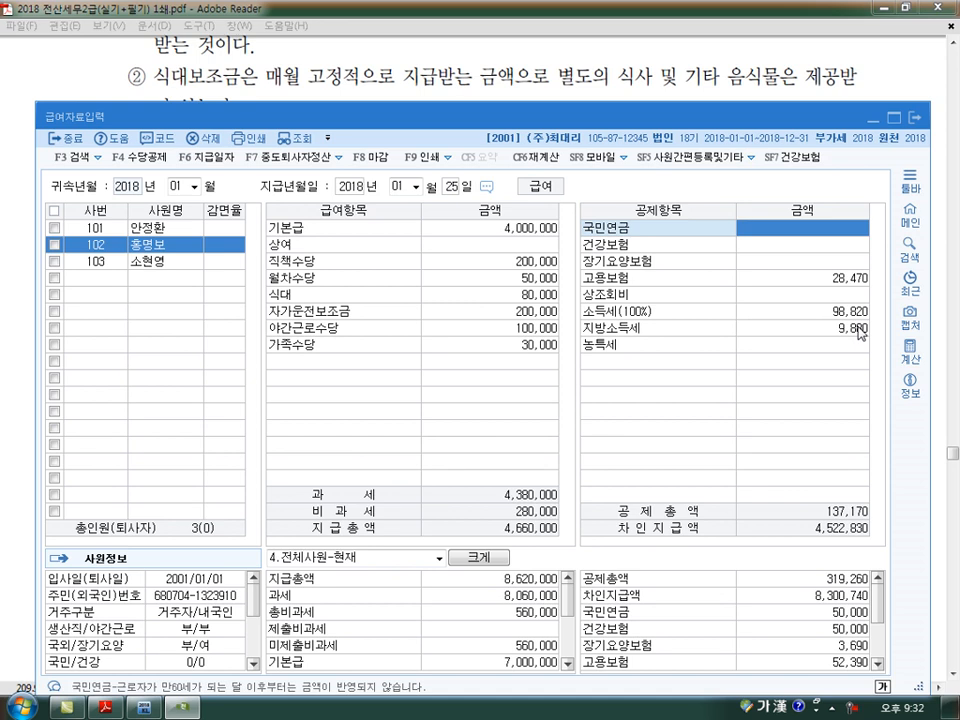
- Enter the second employee's 국민연금 and 건강보험 as 40,000 each and 상조회비 as 20,000, accepting the automatic 장기요양보험 and 고용보험 amounts
type("400000")
key("Return")
type("40000")
key("Return")
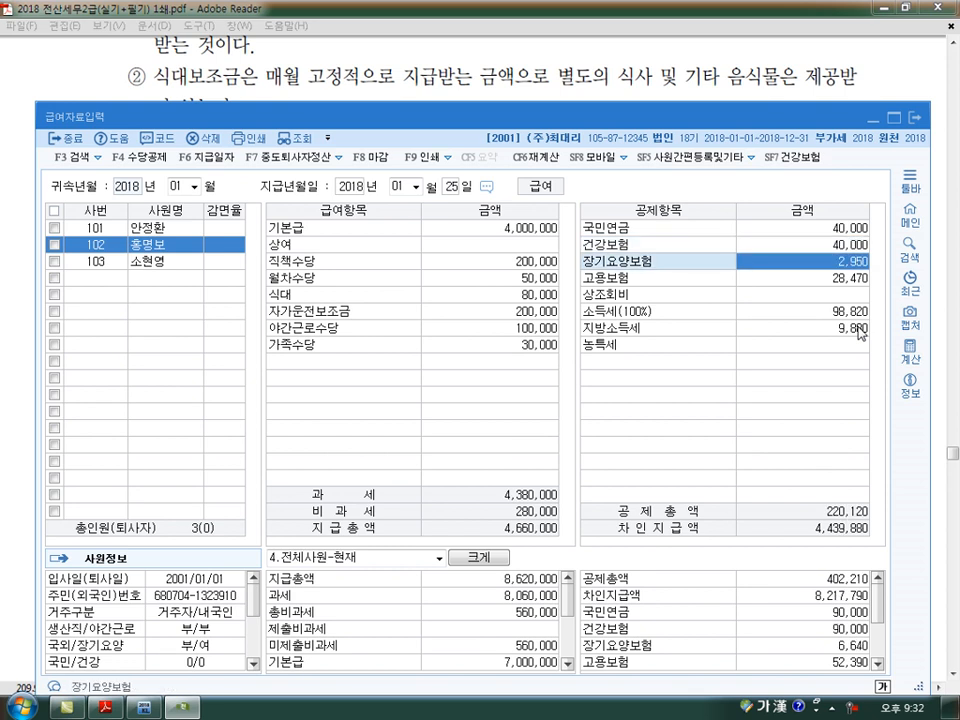
key("Return")
key("Return")
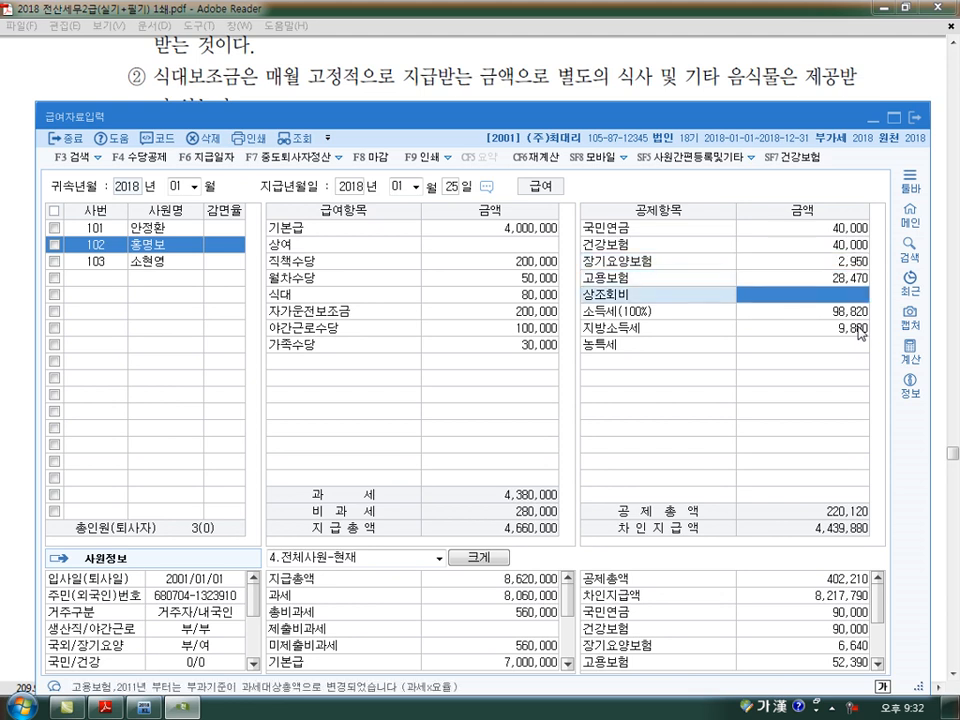
type("200000")
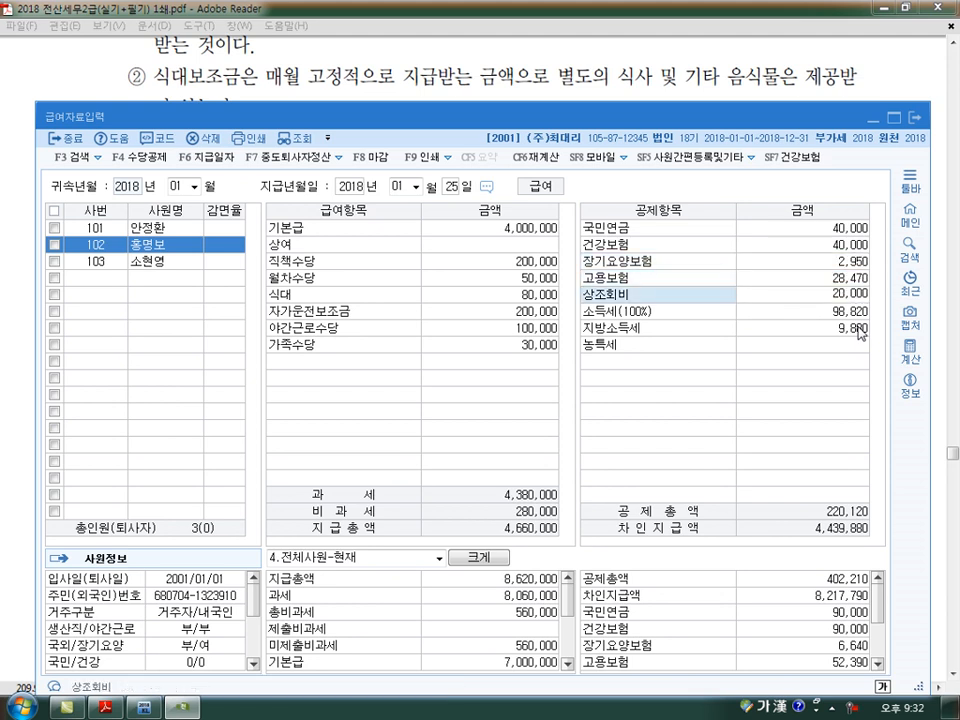
key("Return")
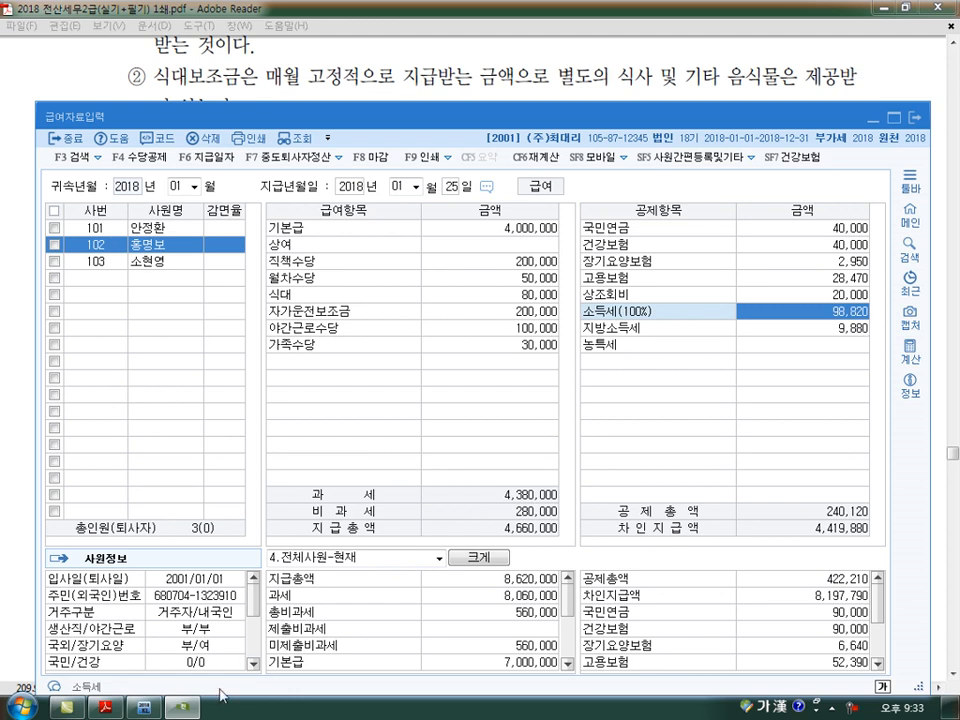
- Switch to the exercise PDF in Adobe Reader to check the second employee's January–May insurance and tax amounts
left_click(112, 708)
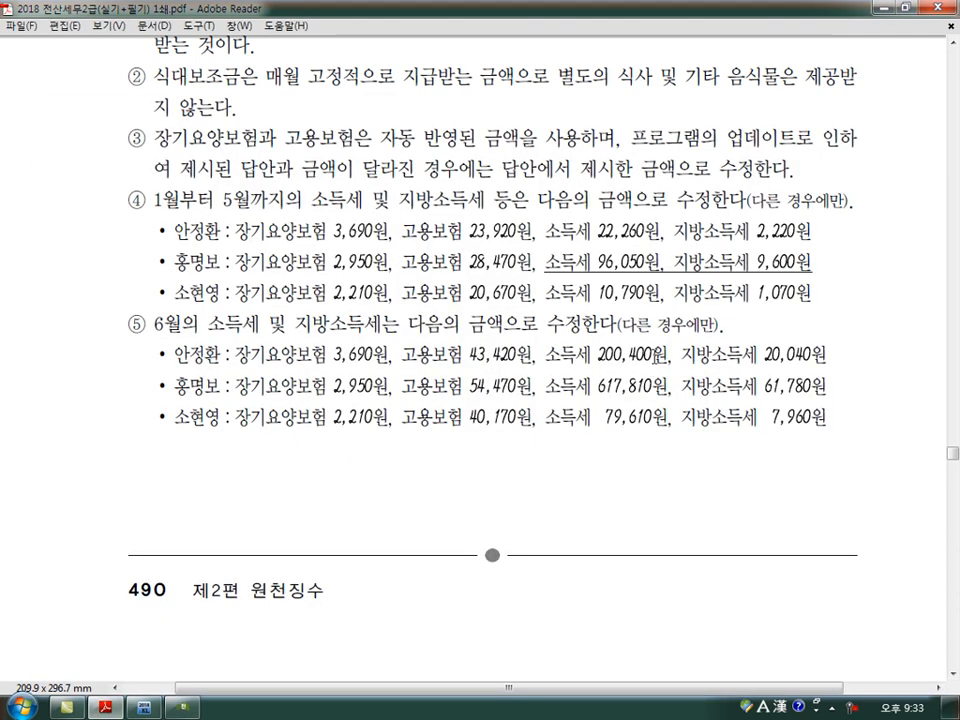
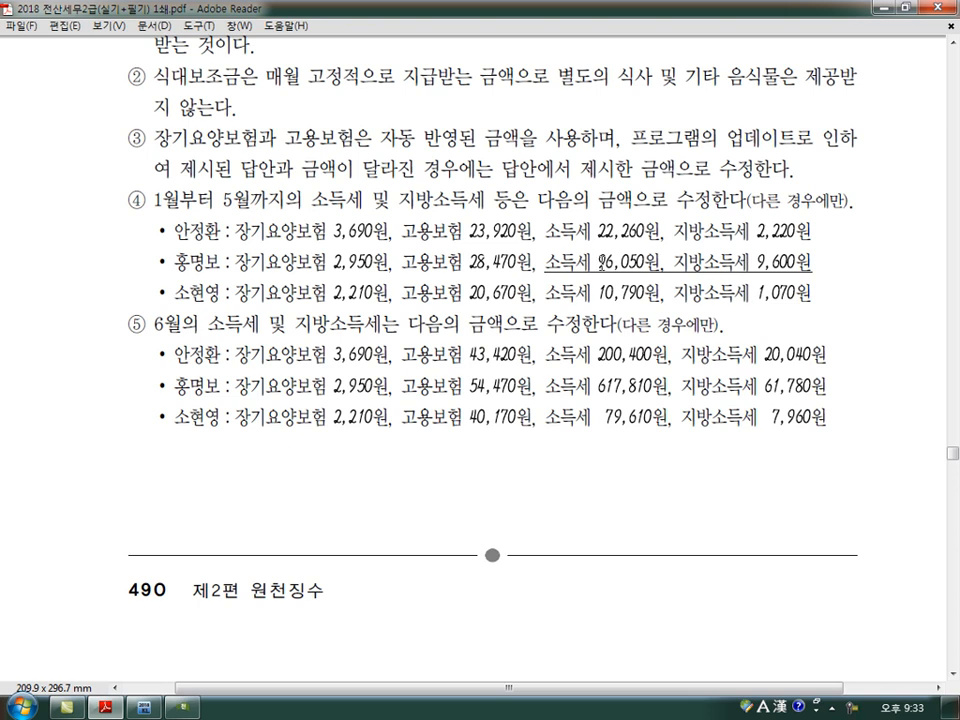
- Switch back to KcLep, set the second employee's 소득세 to 96,050 and accept the 지방소득세 of 9,600
left_click(186, 710)
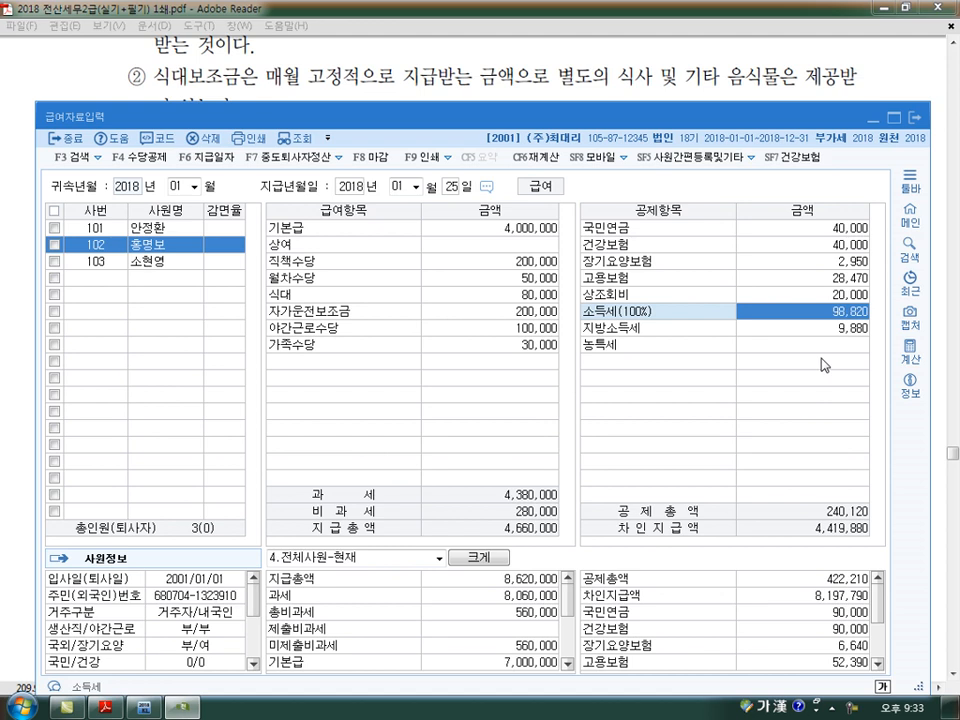
type("9")
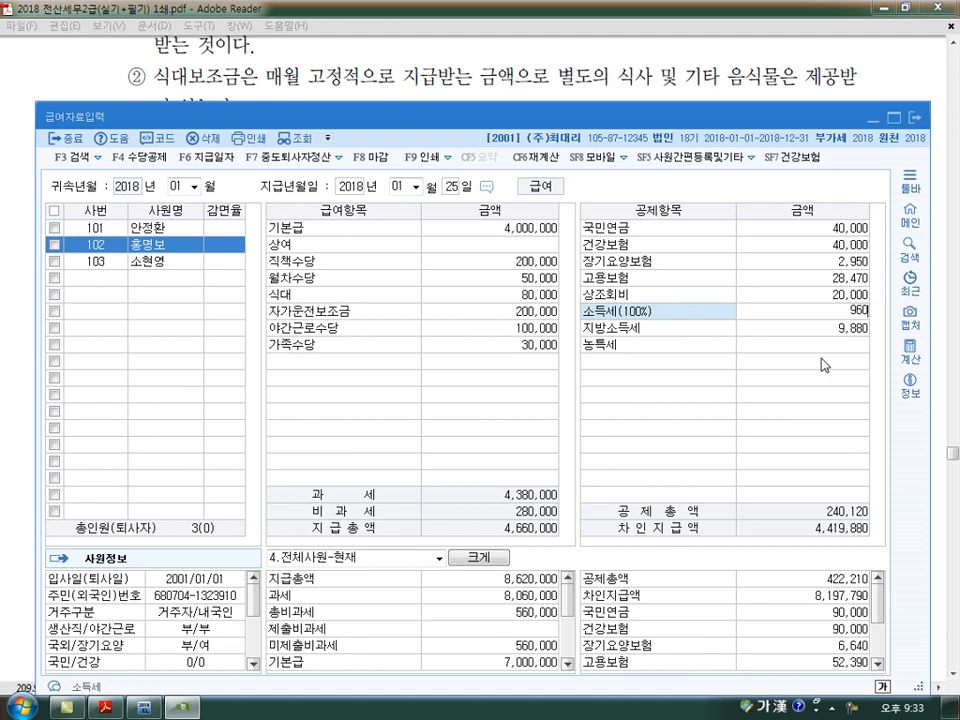
type("6,050")
key("Return")
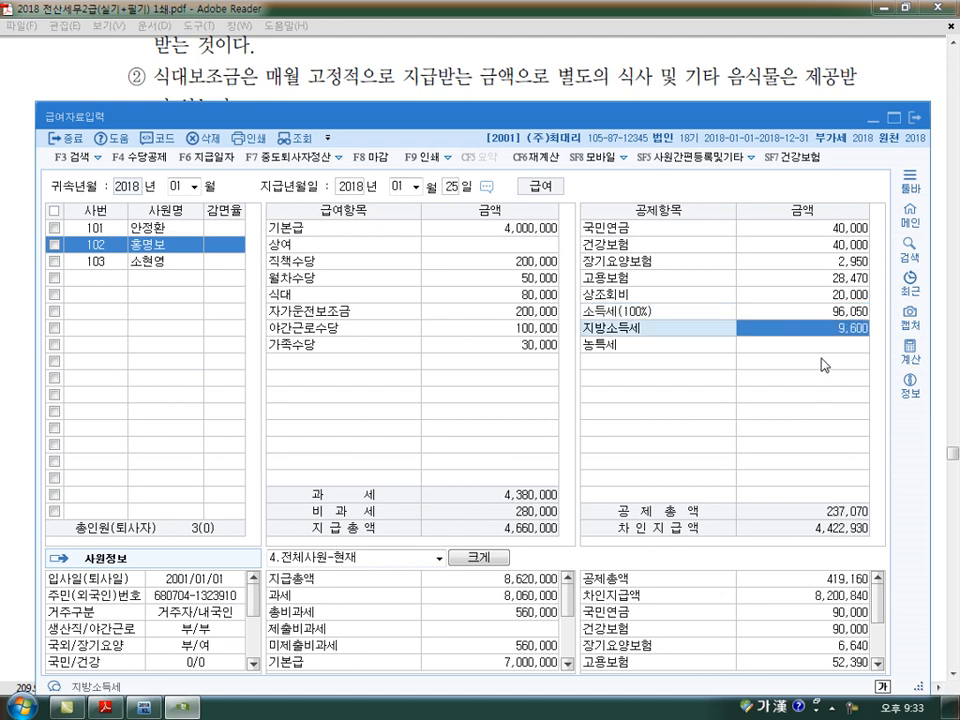
key("Return")
- Enter the third employee's 기본급 as 3,000,000, 월차수당 as 50,000 and 식대 as 80,000, leaving 상여 and 직책수당 blank
key("Return")
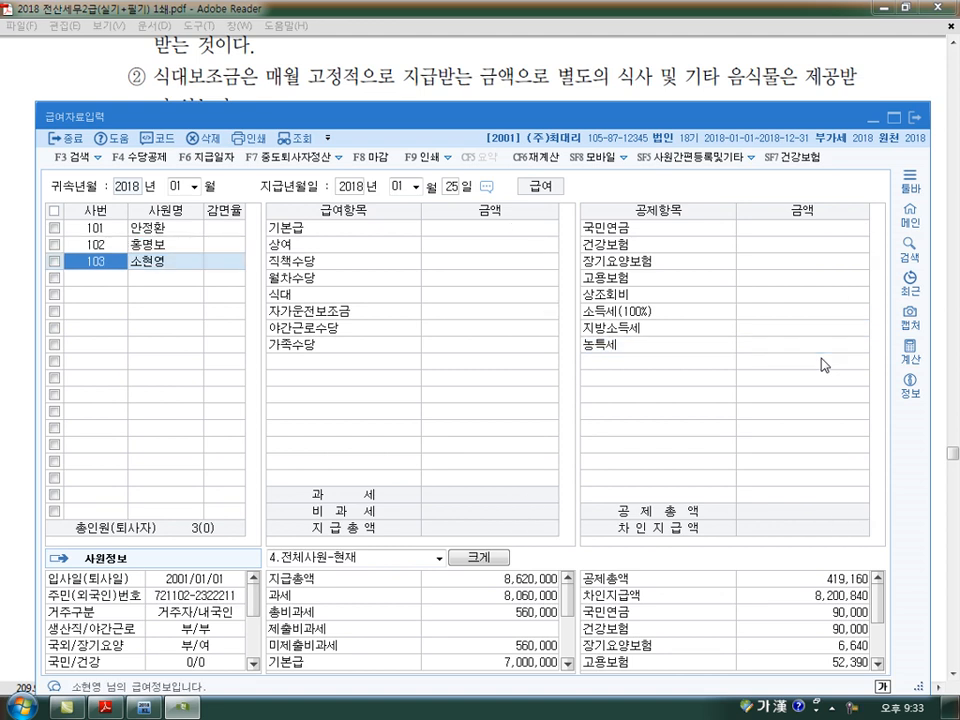
key("Return")
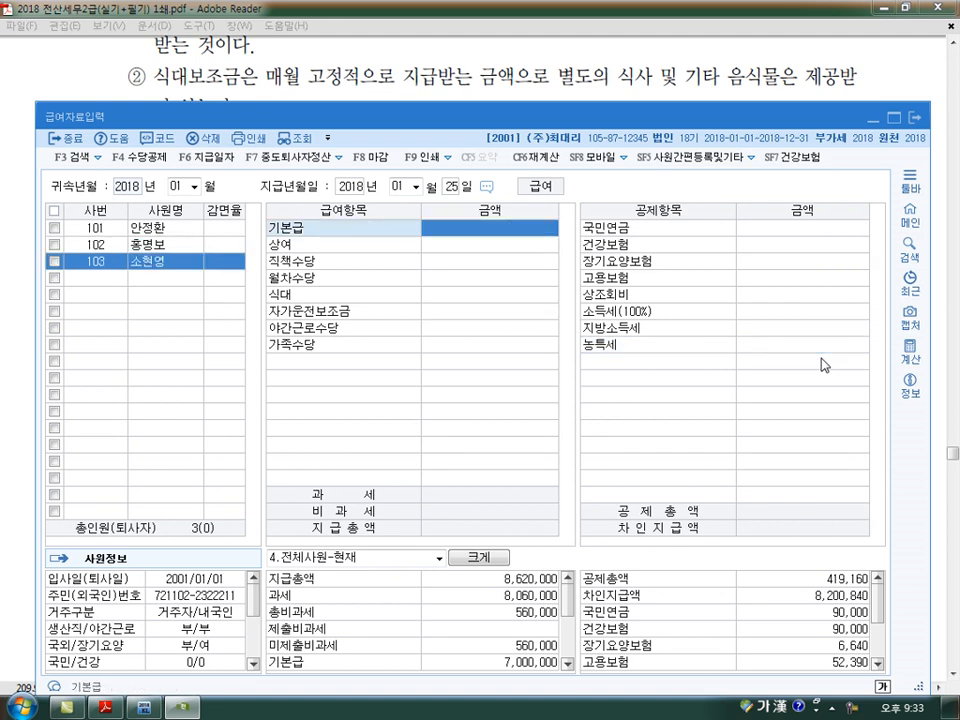
type("3000000")
key("Return")
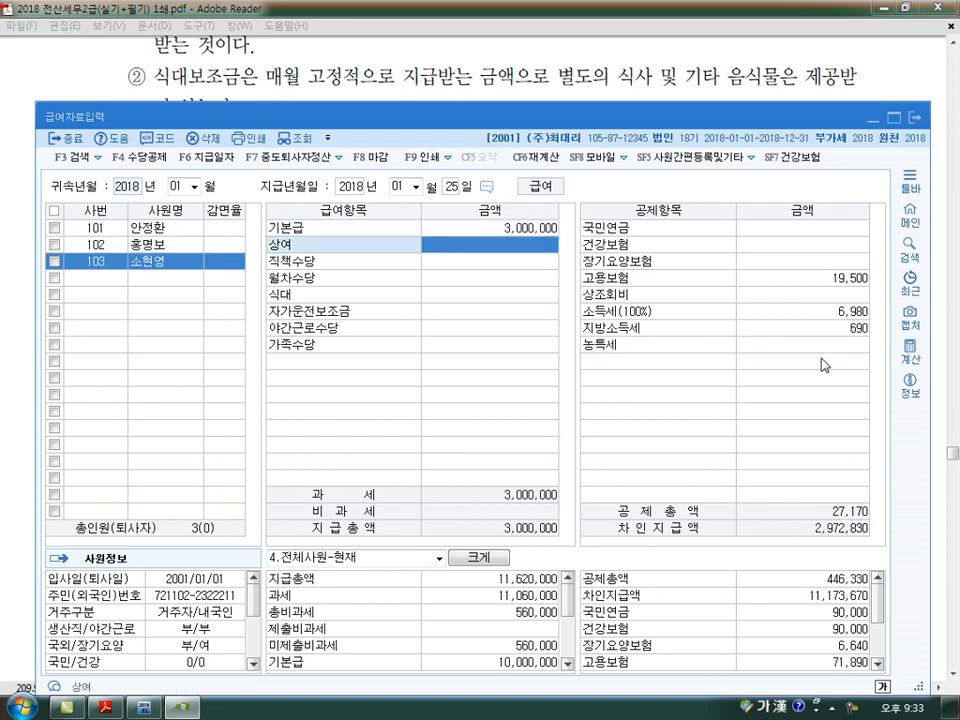
key("Return")
key("Return")
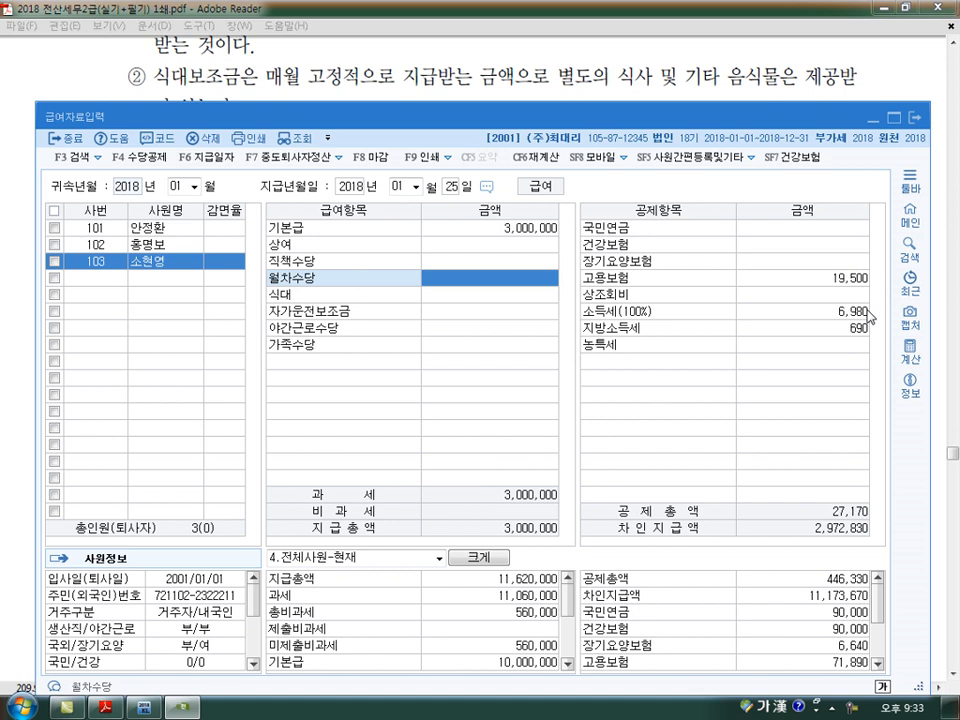
type("50")
key("Return")
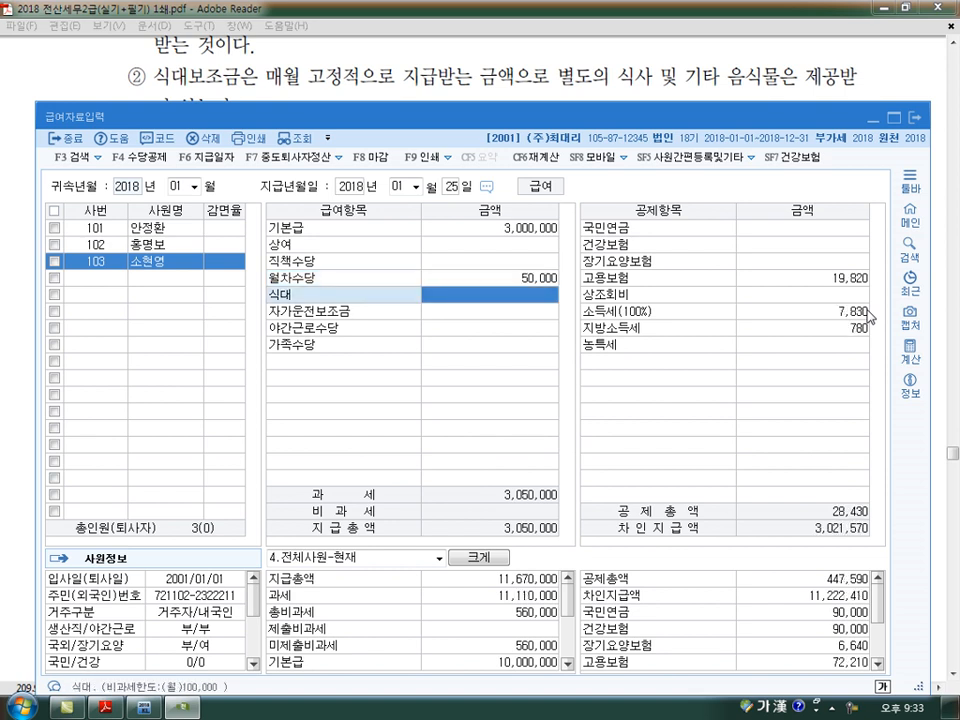
type("80")
key("Return")
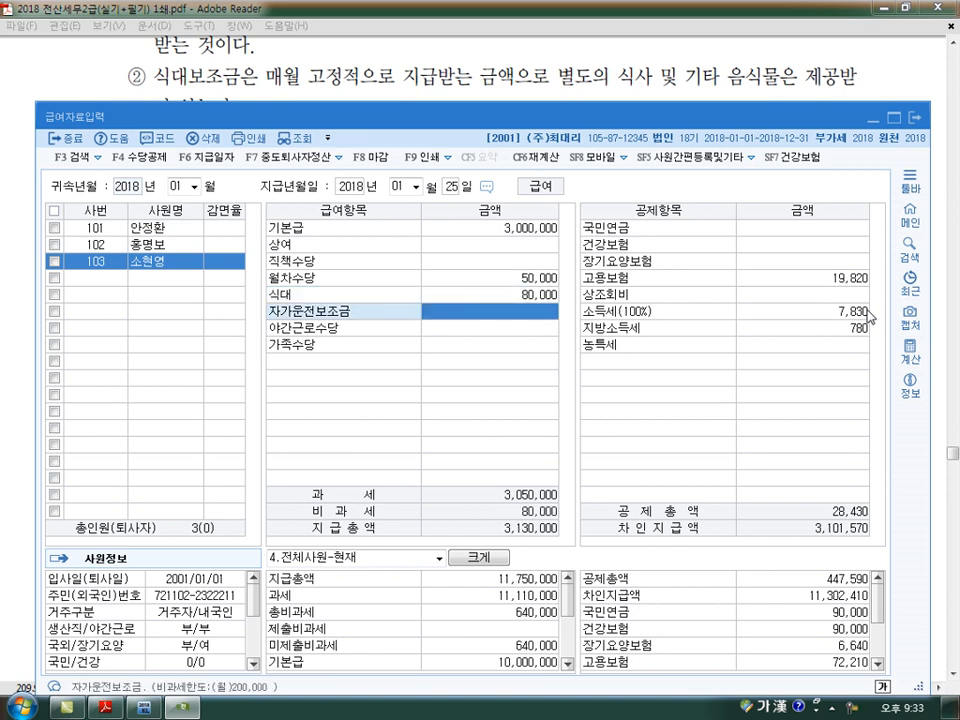
- Leave the third employee's 자가운전보조금 blank and enter 야간근로수당 as 100,000 and 가족수당 as 30,000
key("Return")
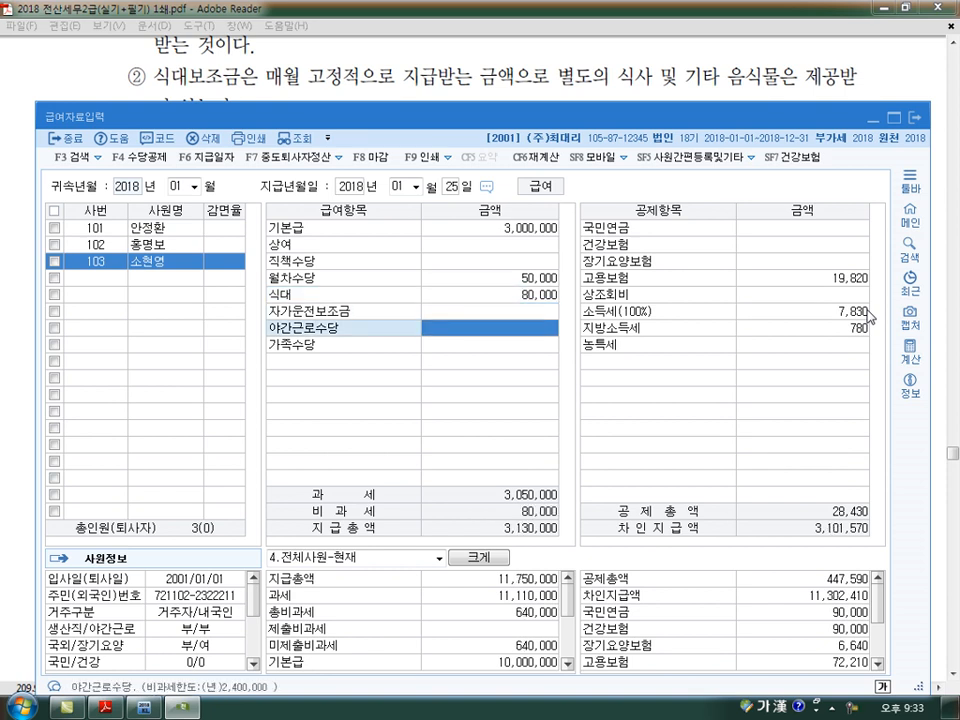
type("1000000")
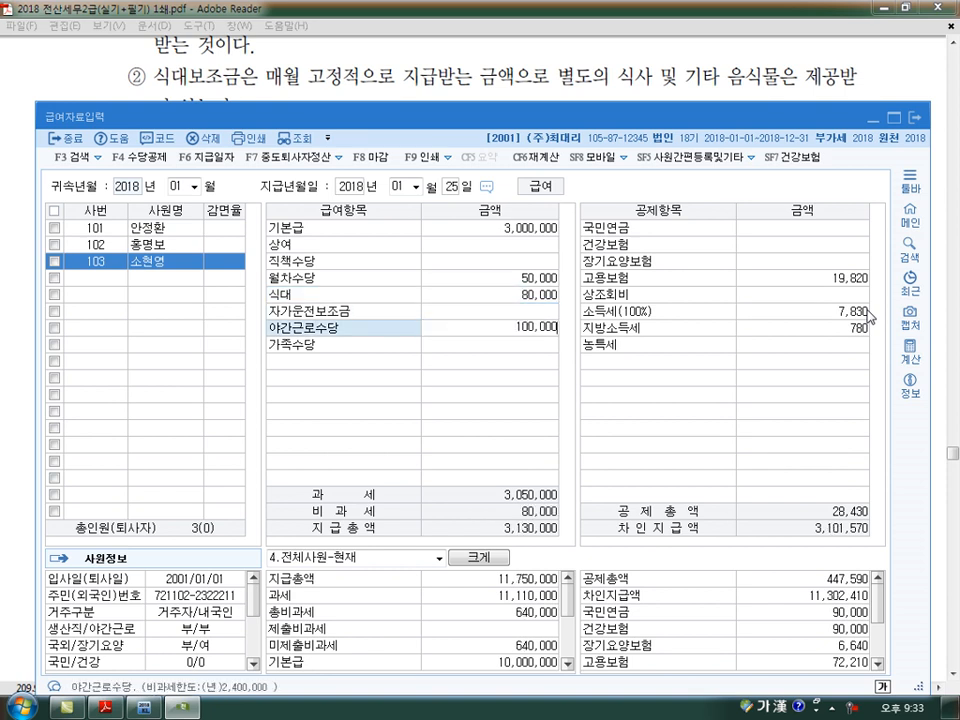
key("Return")
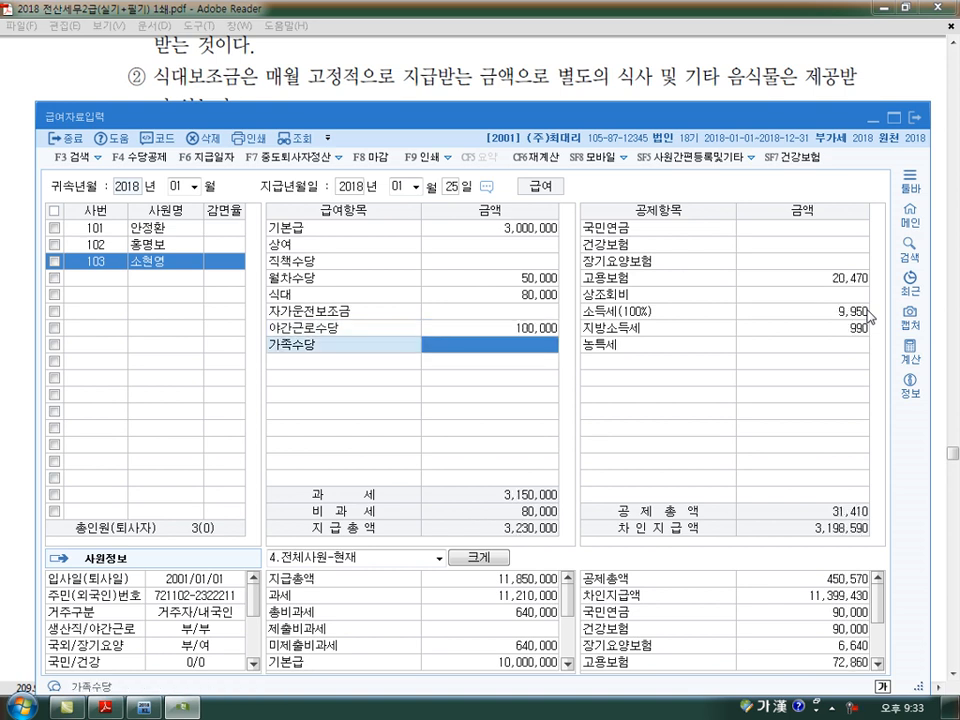
type("300000")
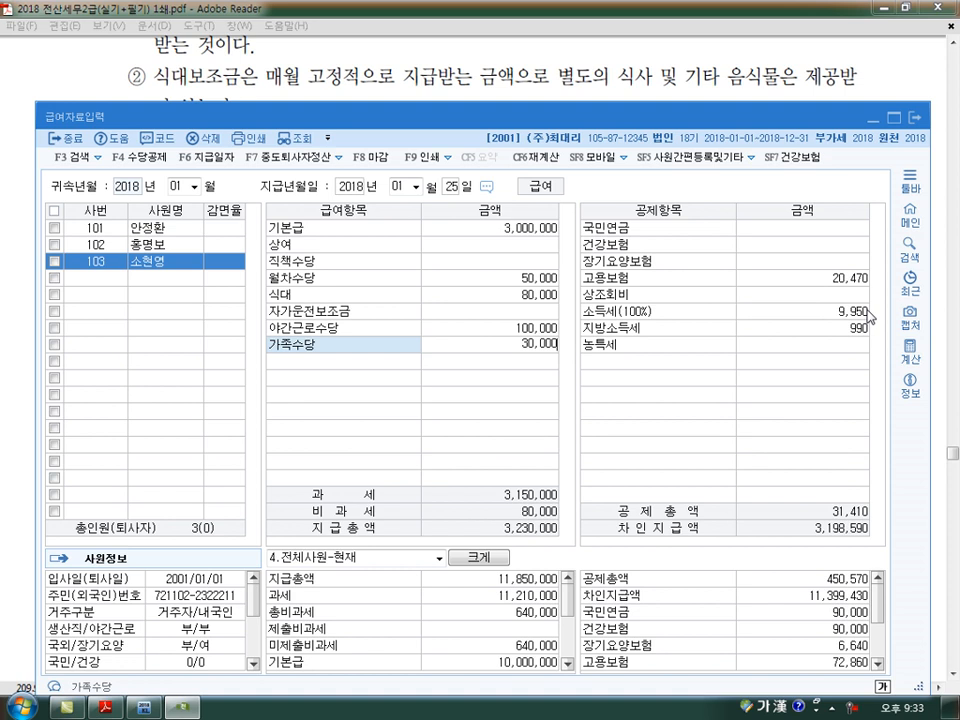
key("Return")
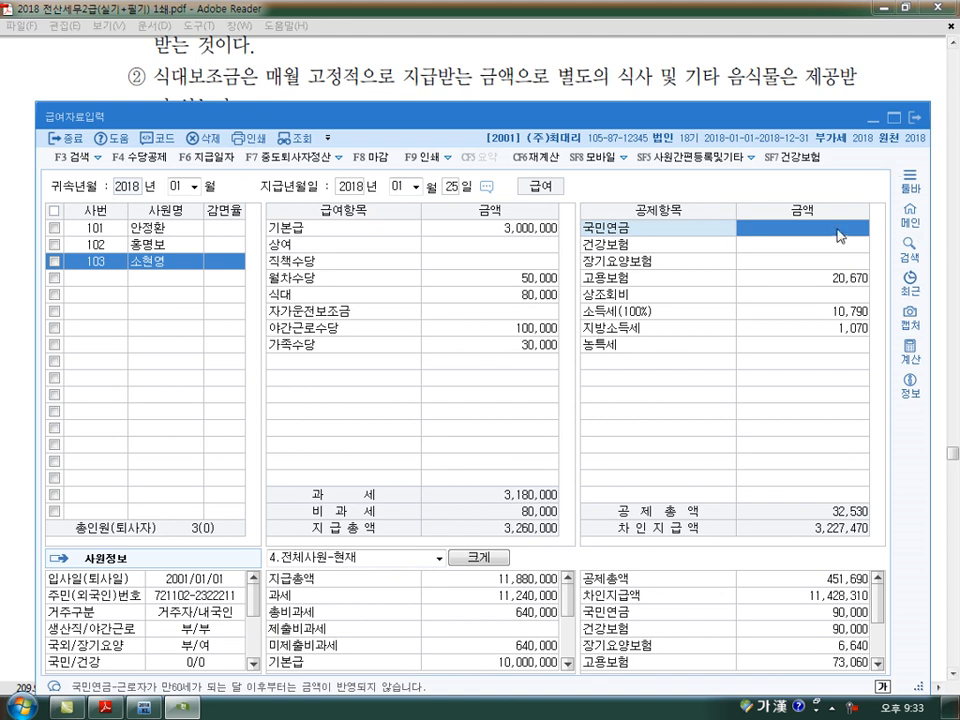
- Enter the third employee's 국민연금 and 건강보험 as 30,000 each and 상조회비 as 10,000, accepting the automatic 장기요양보험 and 고용보험 amounts
type("300000")
key("Return")
type("30,")
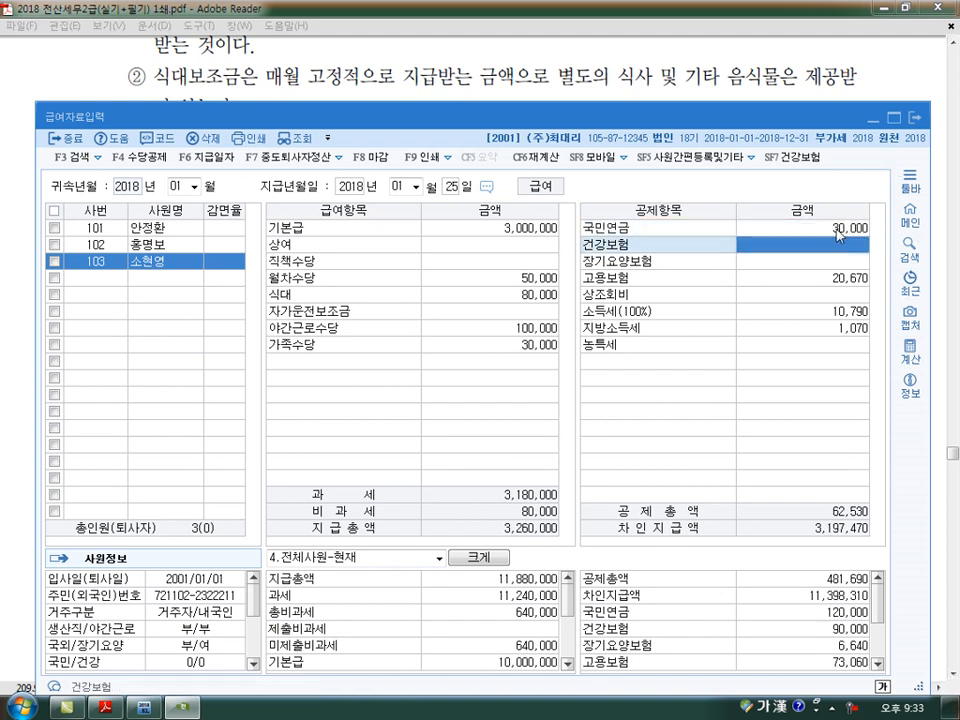
type("000")
key("Return")
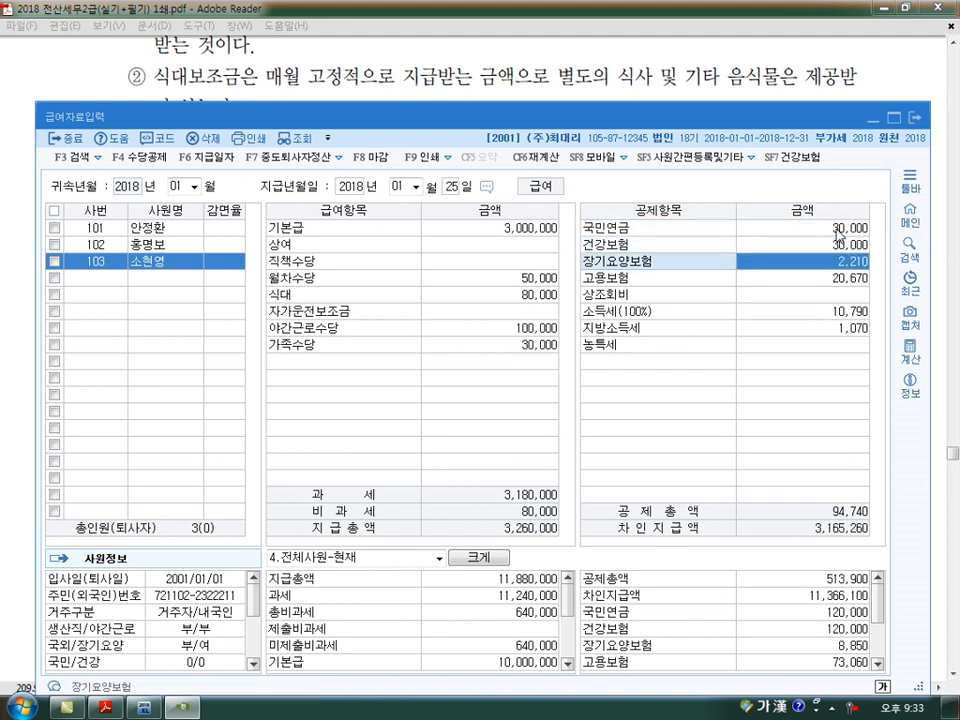
key("Return")
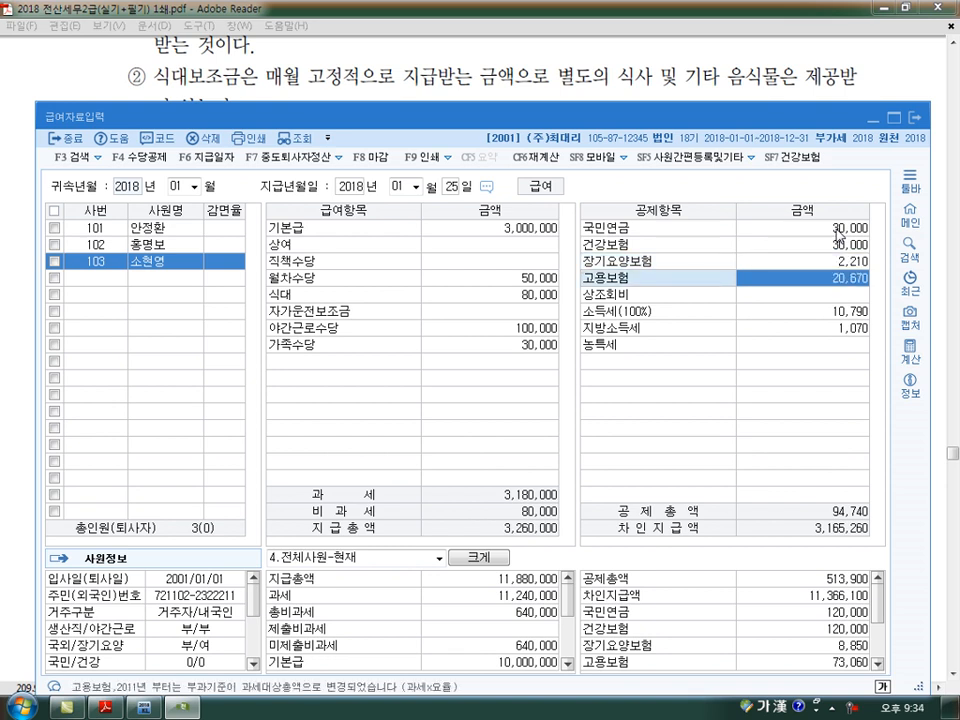
key("Return")
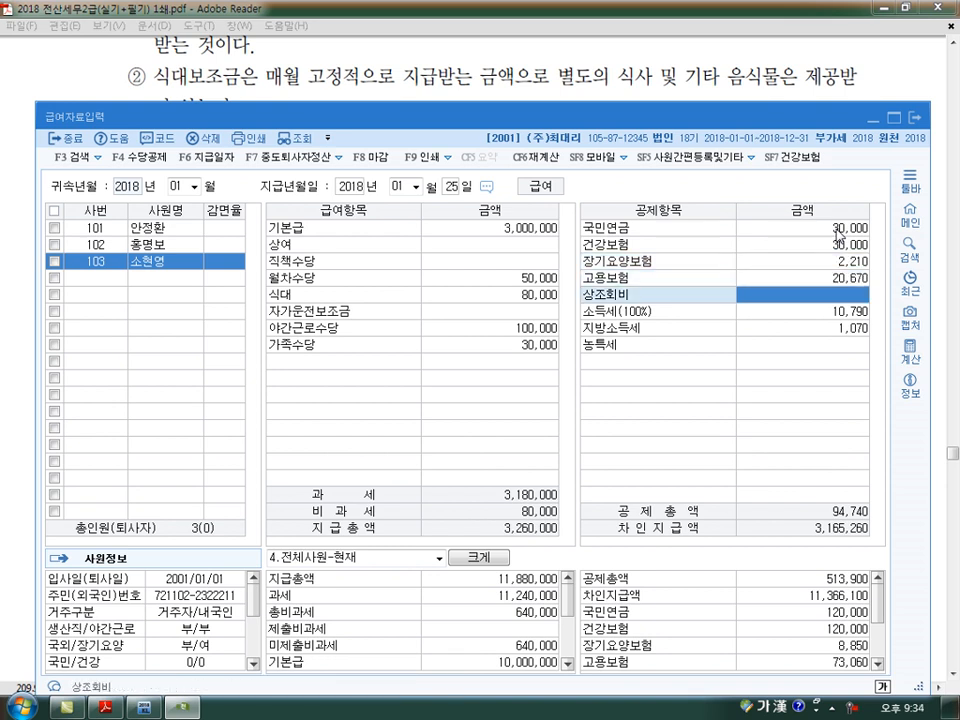
type("100000")
key("Return")
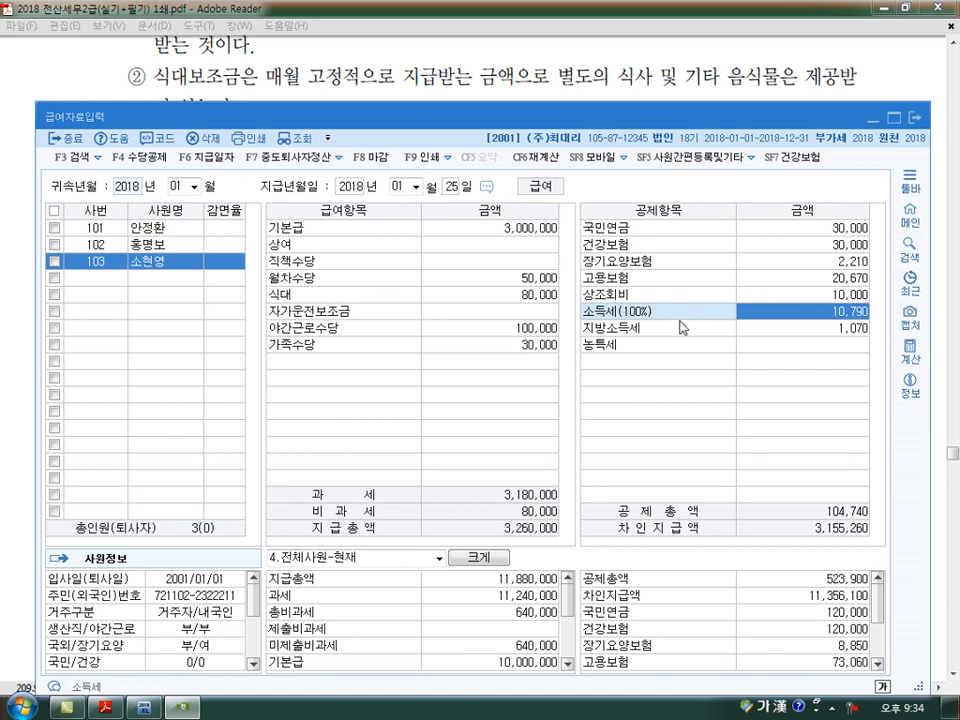
- Switch to the exercise PDF in Adobe Reader to check the third employee's January–May taxes, the allowance table and its notes
left_click(603, 87)
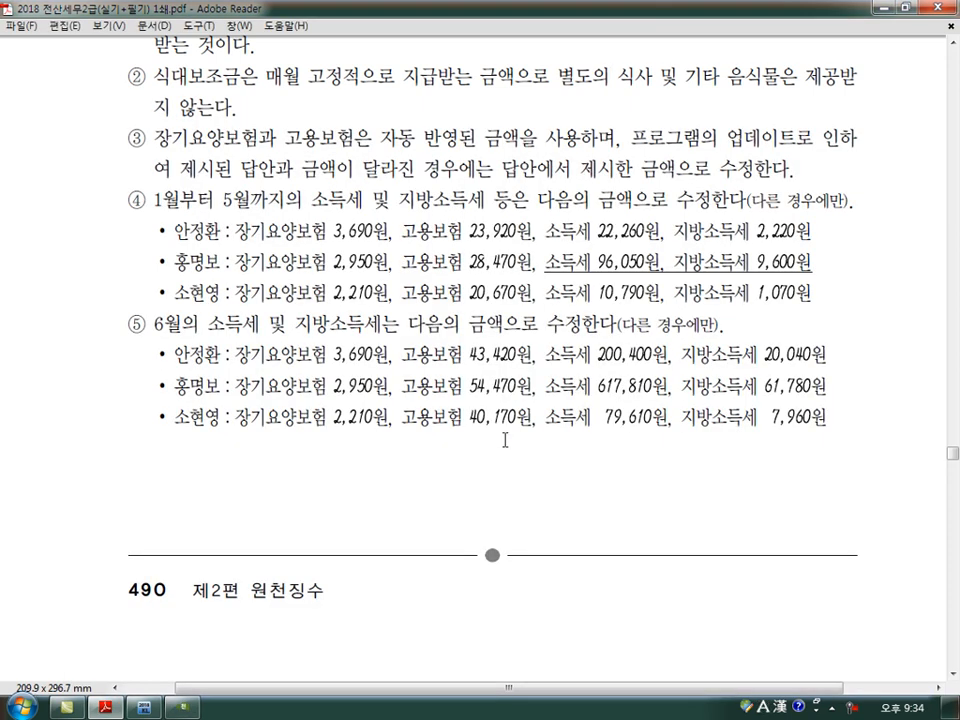
scroll(533, 441, "up", 5)
scroll(505, 440, "up", 4)
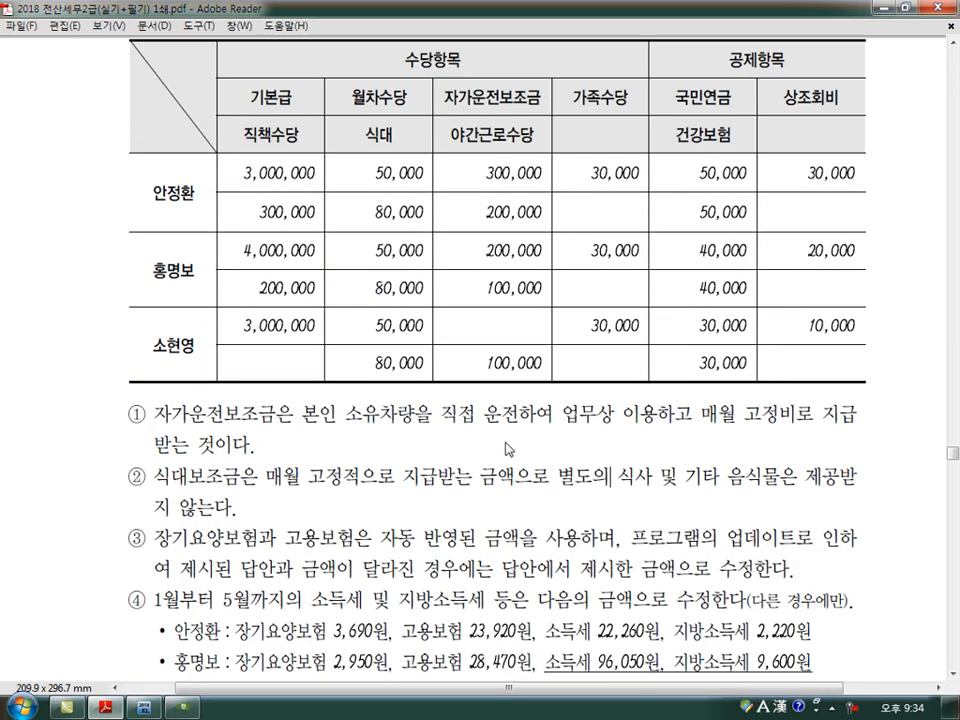
scroll(505, 440, "down", 1)
- Mark notes ① and ② and the 야간근로수당 heading on the PDF, write remarks over the allowance table, and clear all the markings
key("ctrl+shift+d")
mouse_move(149, 415)
left_mouse_down()
mouse_move(124, 482)
mouse_move(132, 494)
left_mouse_up()
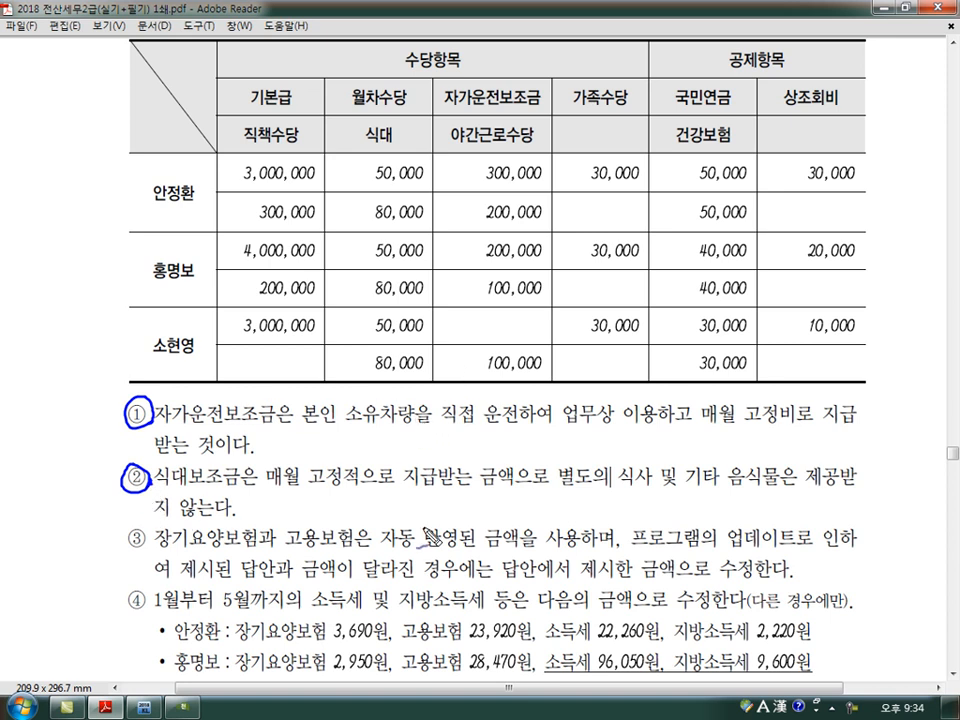
mouse_move(525, 153)
left_mouse_down()
mouse_move(447, 150)
mouse_move(536, 130)
mouse_move(622, 145)
mouse_move(575, 166)
left_mouse_up()
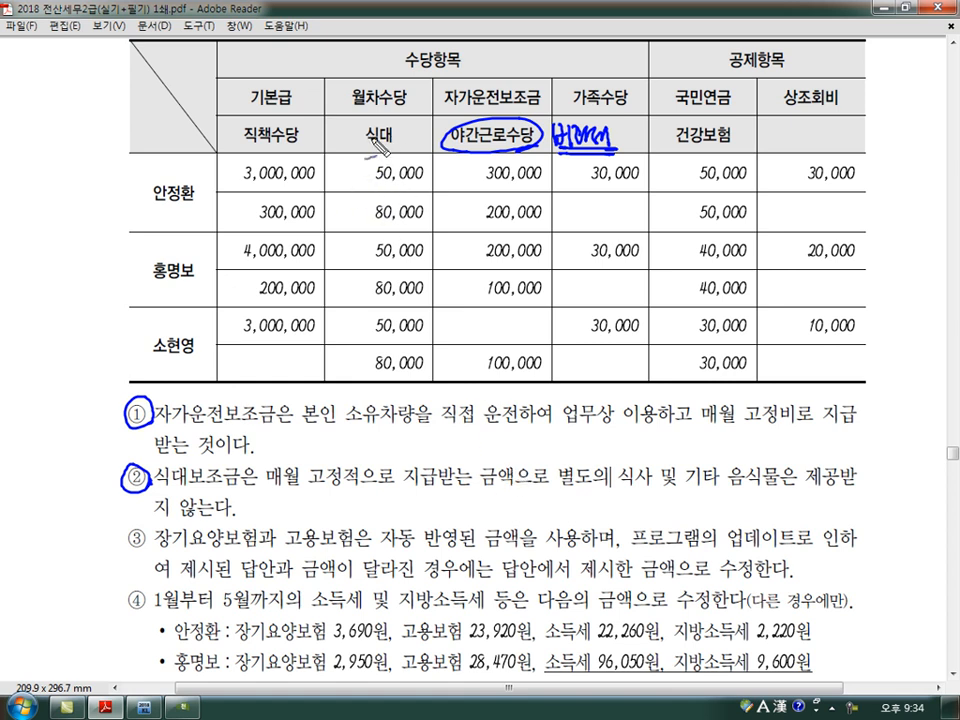
mouse_move(432, 352)
left_mouse_down()
mouse_move(448, 378)
mouse_move(471, 381)
left_mouse_up()
left_click_drag(478, 371, 481, 386)
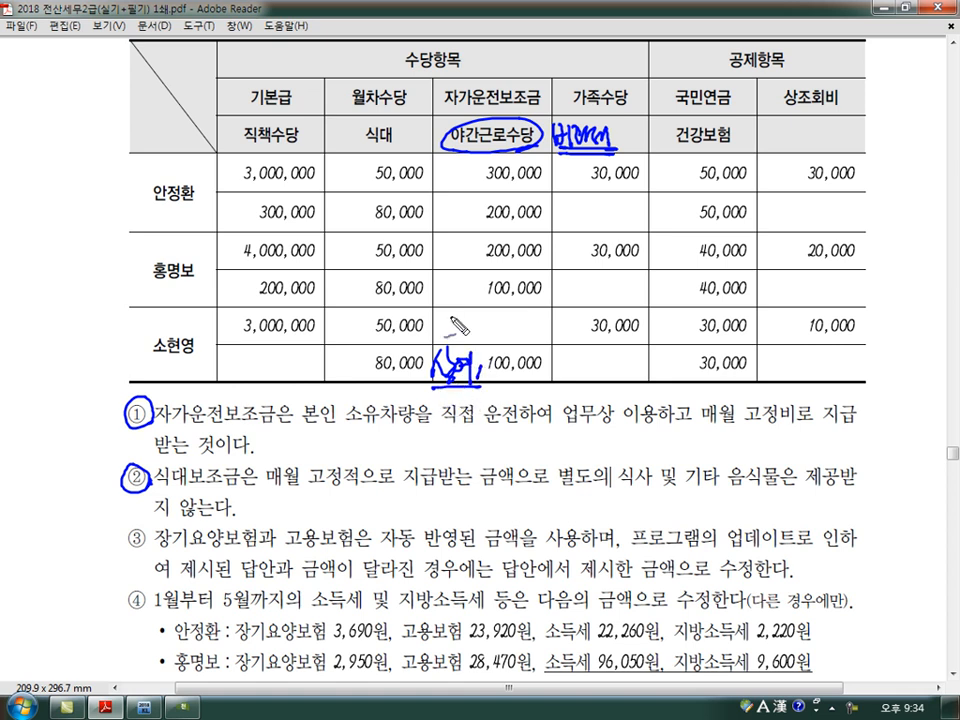
mouse_move(436, 86)
left_mouse_down()
mouse_move(422, 106)
mouse_move(440, 96)
left_mouse_up()
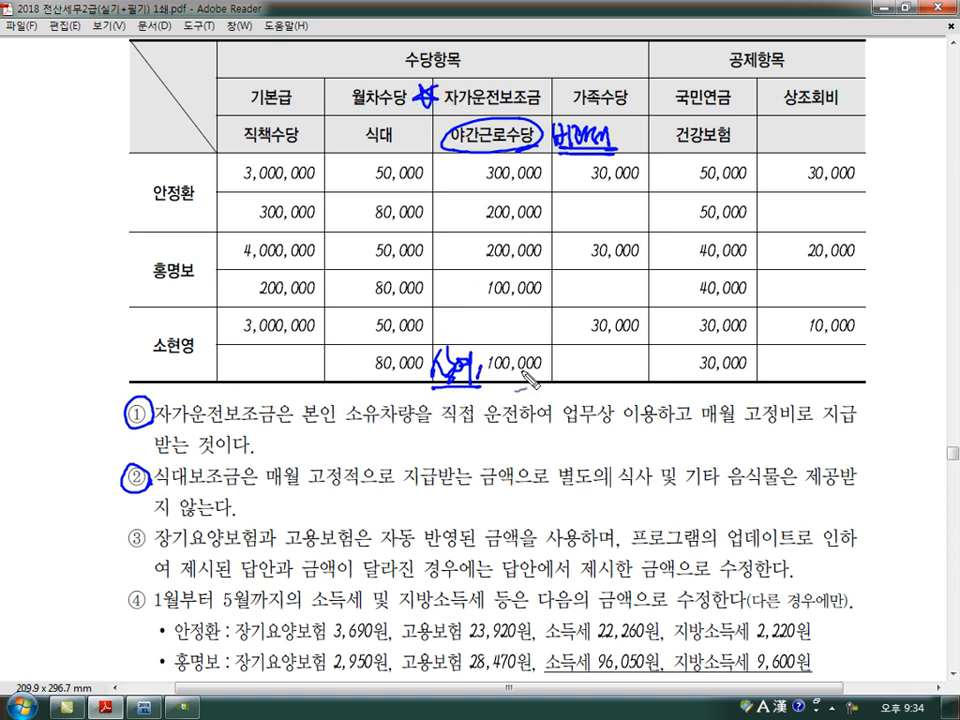
mouse_move(487, 360)
left_mouse_down()
mouse_move(503, 378)
mouse_move(525, 372)
mouse_move(505, 350)
left_mouse_up()
mouse_move(571, 373)
left_mouse_down()
mouse_move(568, 384)
mouse_move(589, 374)
mouse_move(638, 385)
left_mouse_up()
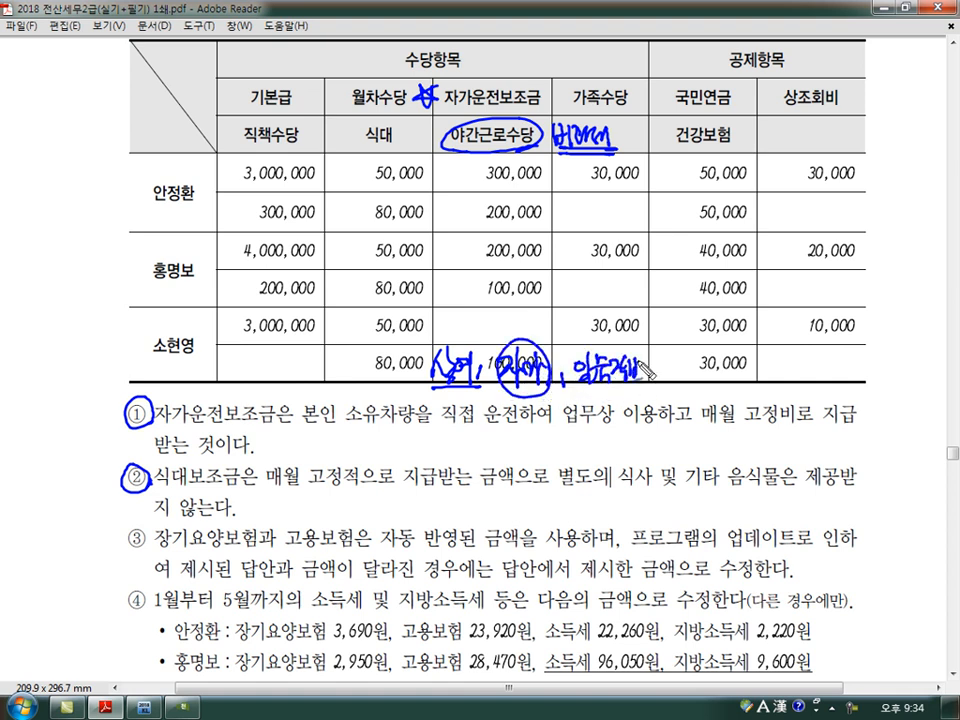
mouse_move(430, 388)
left_mouse_down()
mouse_move(655, 384)
mouse_move(421, 366)
mouse_move(702, 342)
mouse_move(645, 394)
left_mouse_up()
left_click_drag(675, 333, 656, 395)
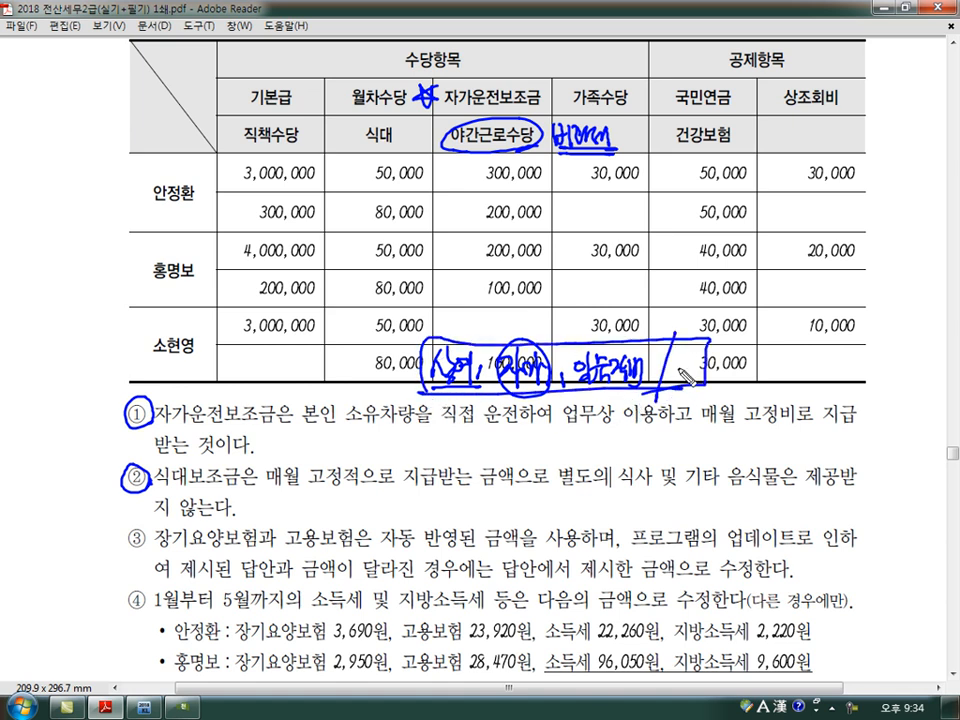
mouse_move(492, 402)
left_mouse_down()
mouse_move(515, 432)
mouse_move(540, 426)
mouse_move(524, 442)
left_mouse_up()
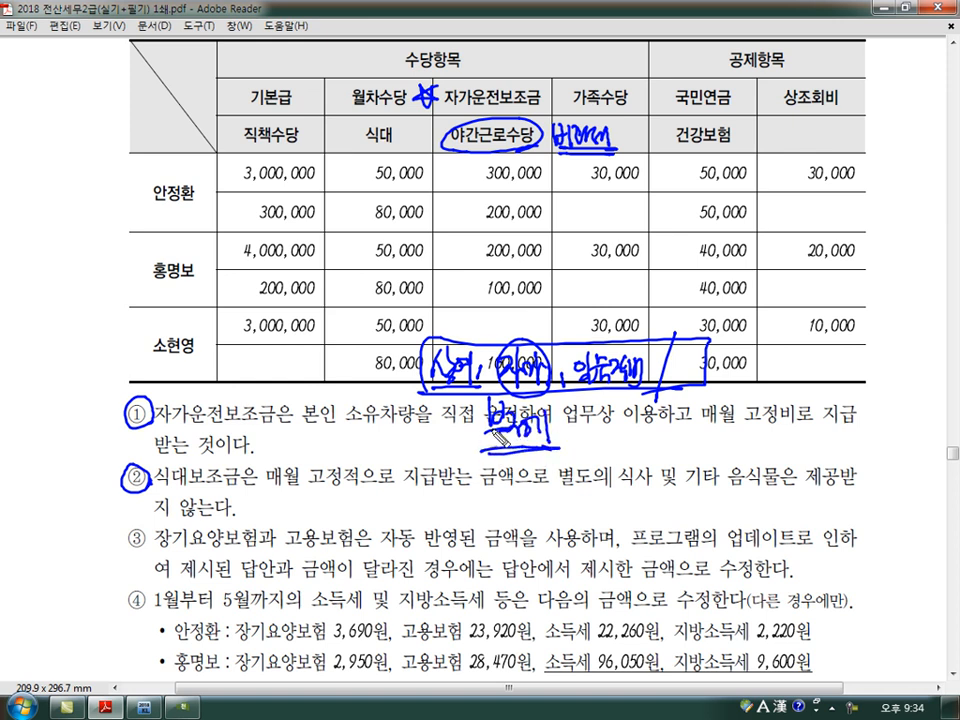
key("Escape")
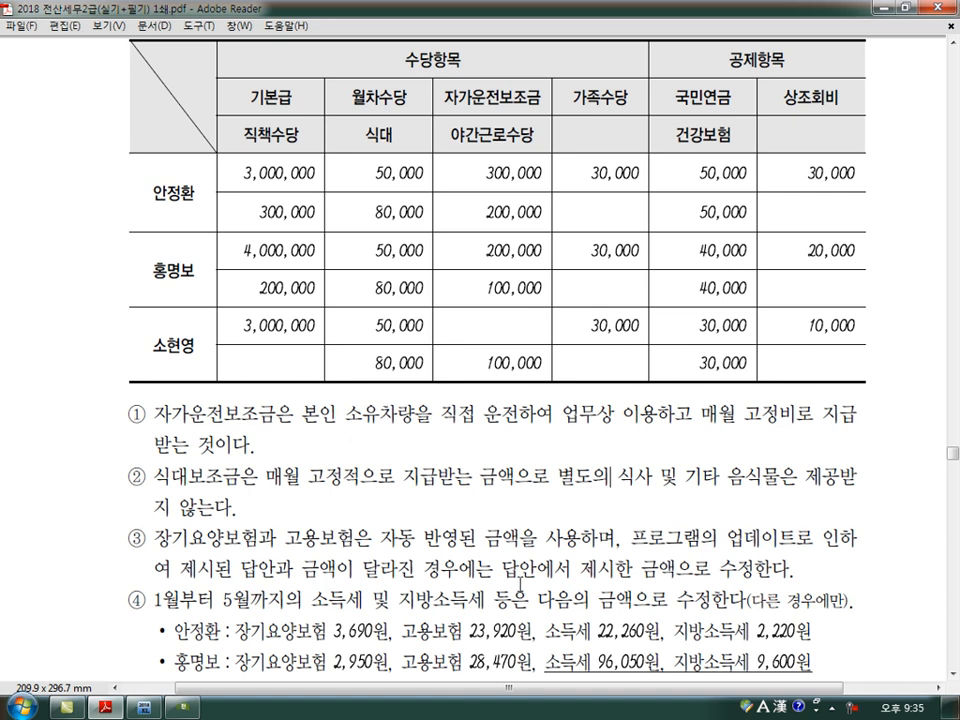
- Switch back to KcLep, accept the third employee's automatic 소득세 and 지방소득세, and review all three employees' January entries
key("alt+Tab")
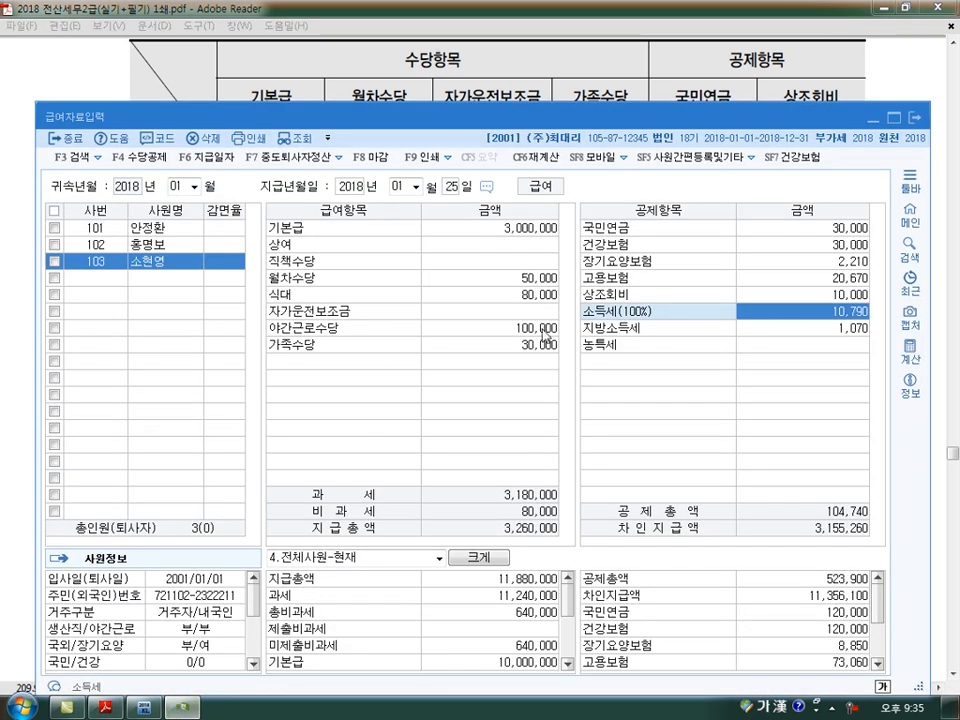
key("Return")
key("Return")
key("Return")
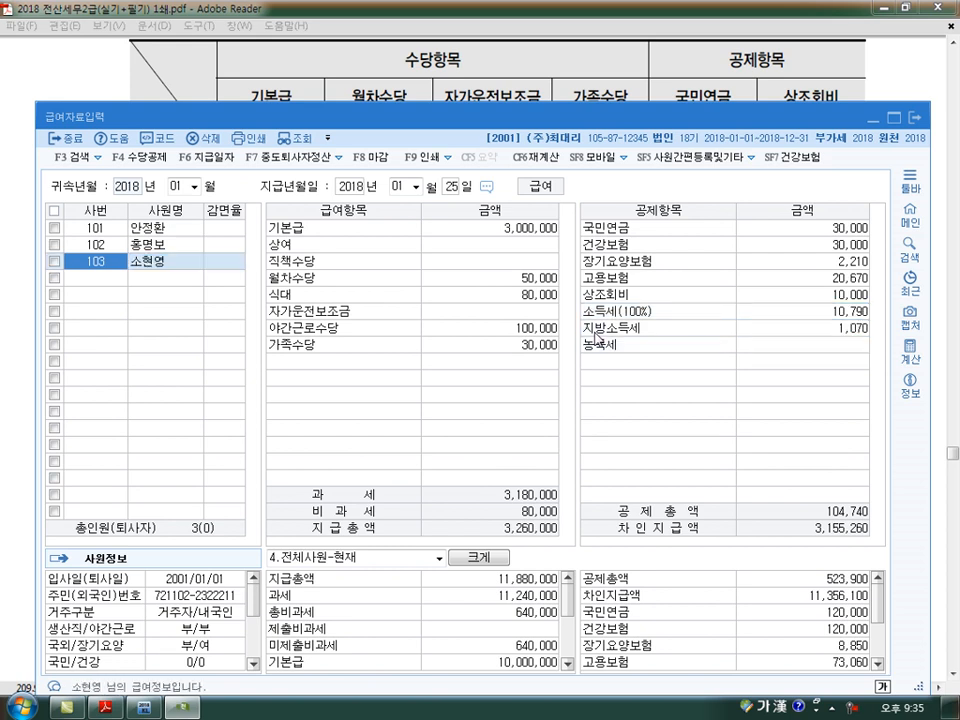
left_click(108, 231)
left_click(100, 245)
left_click(100, 261)
- Close 급여자료입력 and open 원천징수이행상황신고서, moving its window clear of the screen's edge
left_click(916, 121)
left_click(143, 708)
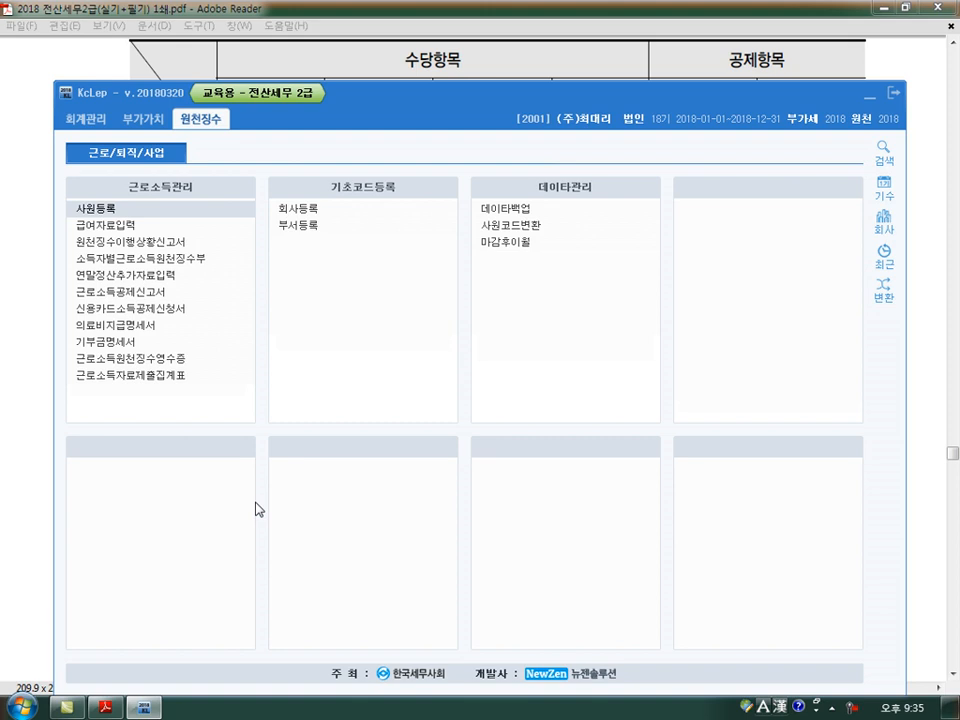
left_click(180, 243)
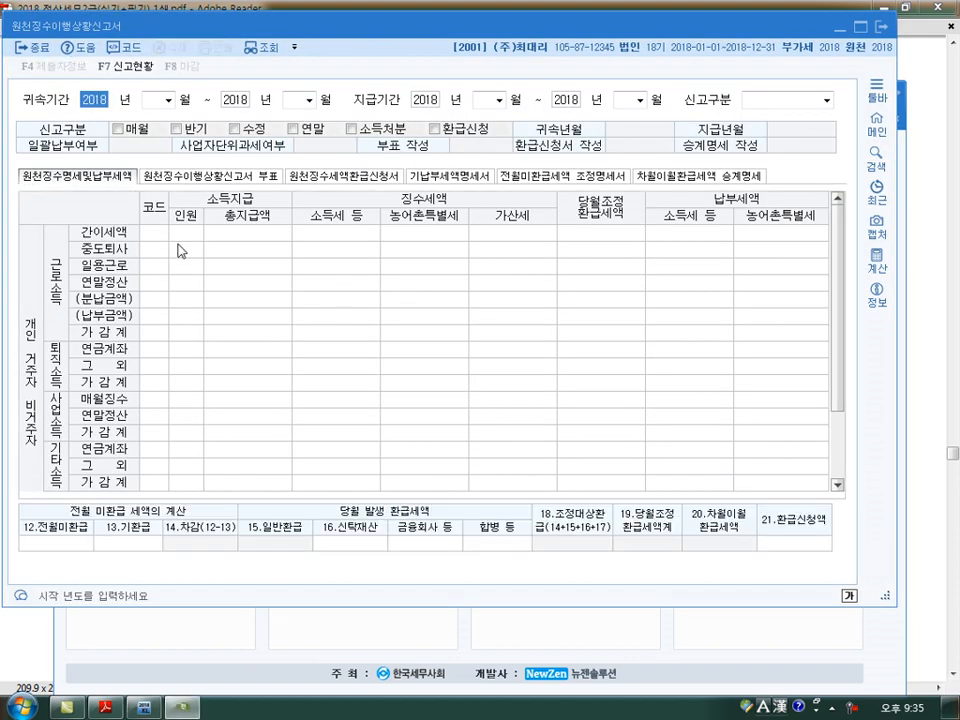
left_click_drag(452, 33, 487, 105)
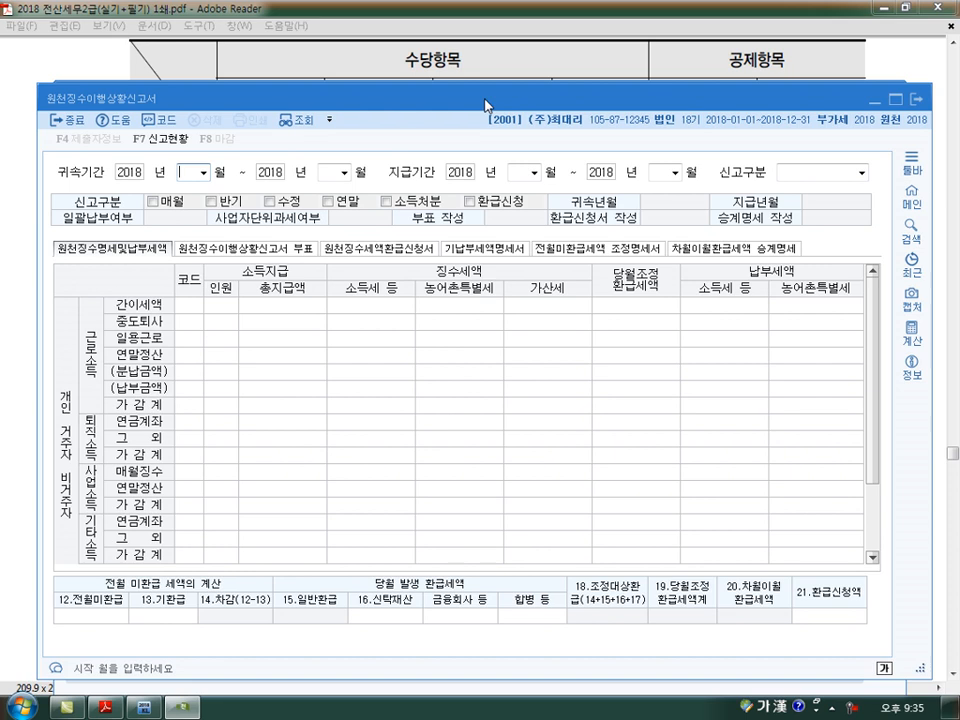
- Set both the 귀속기간 and the 지급기간 of the withholding report to January 2018 through January 2018
key("Return")
key("Return")
type("1")
key("Return")
key("Return")
type("1")
- Load the January withholding report as 1.정기신고 and move its window down to reach KcLep's main menu window
key("Return")
key("Return")
key("Return")
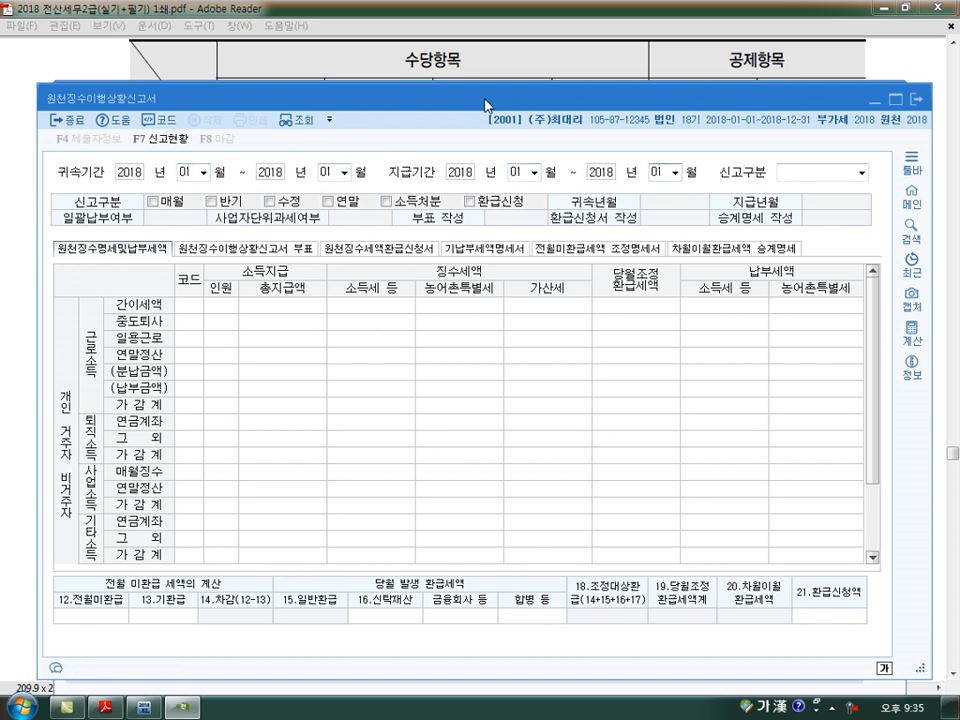
key("Return")
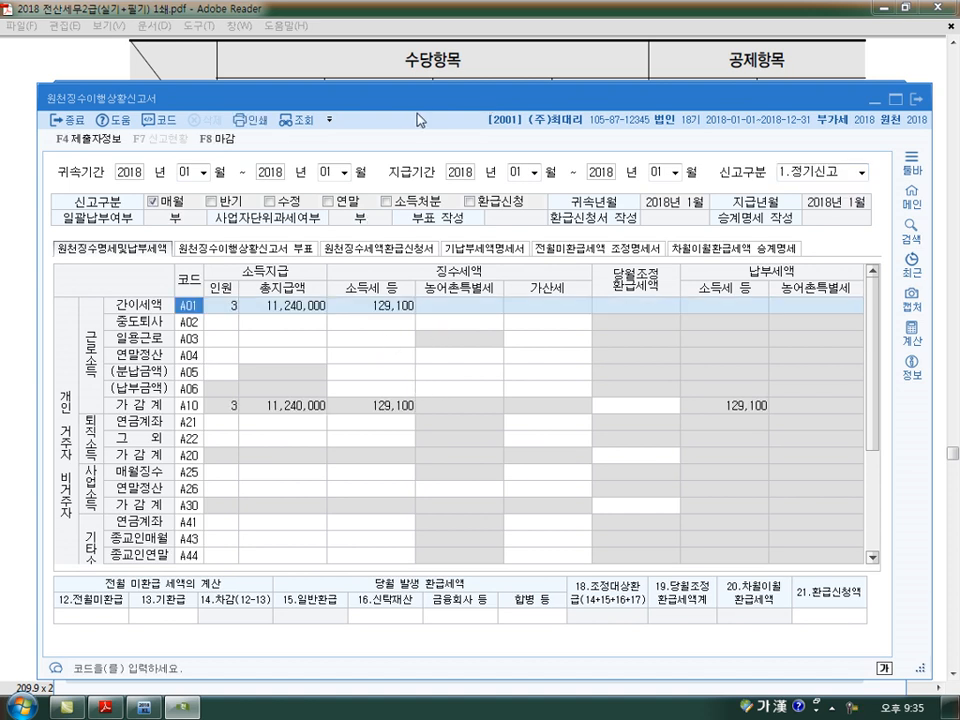
left_click_drag(423, 109, 423, 123)
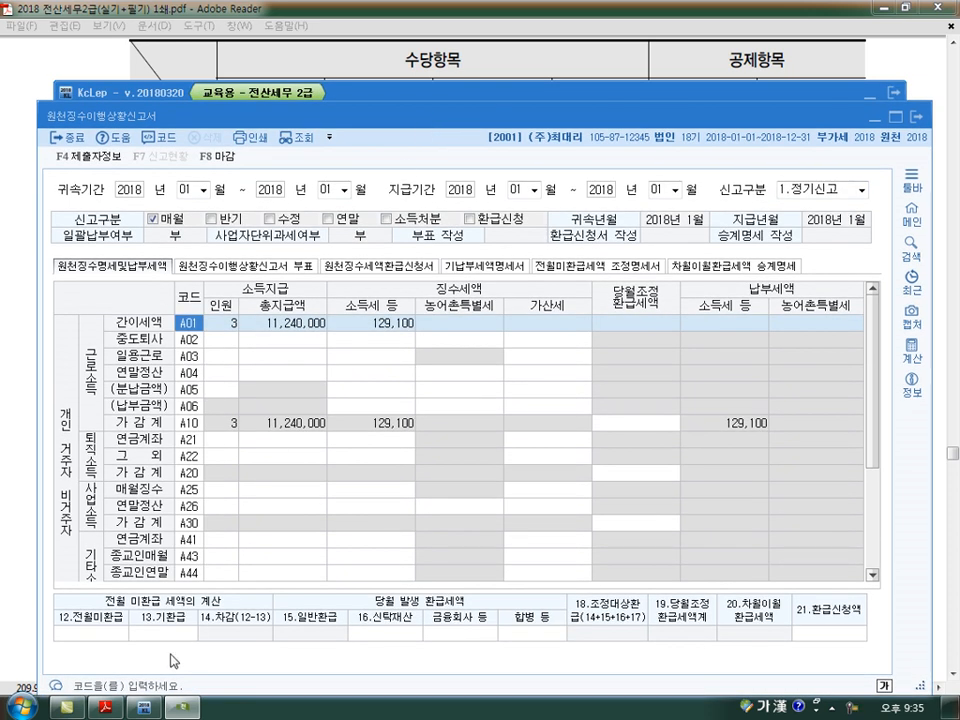
key("Escape")
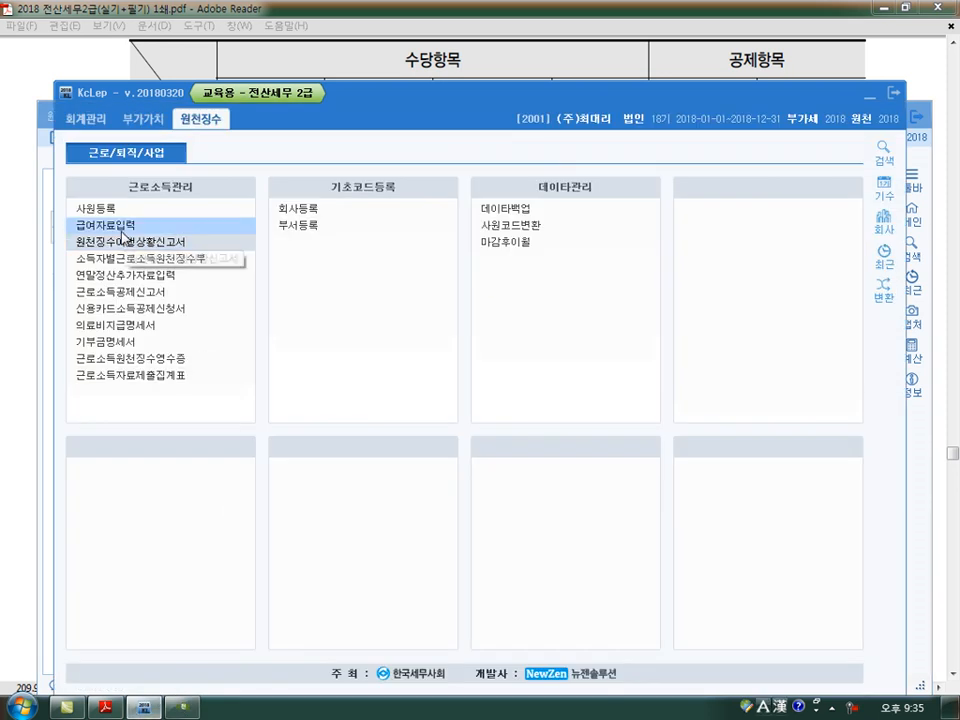
- Open 급여자료입력 and load the payroll for 귀속년월 2018-01 with the January 25, 2018 payment date
left_click(122, 230)
type("01")
key("Return")
key("Return")
key("Return")
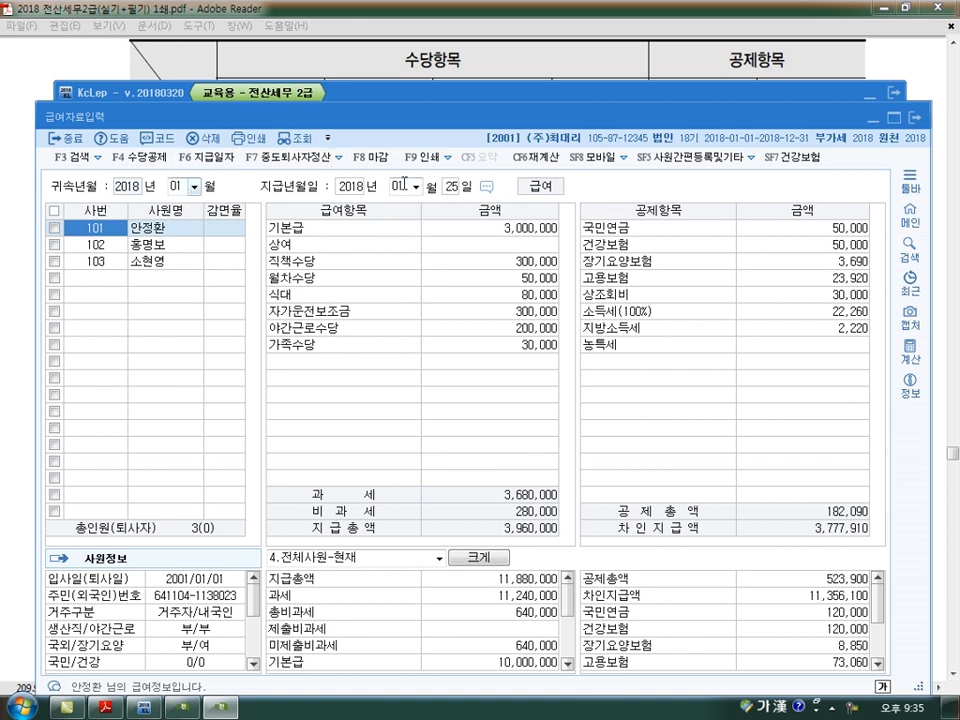
- View the withholding report again and return to 급여자료입력 to compare the two January windows
left_click(224, 710)
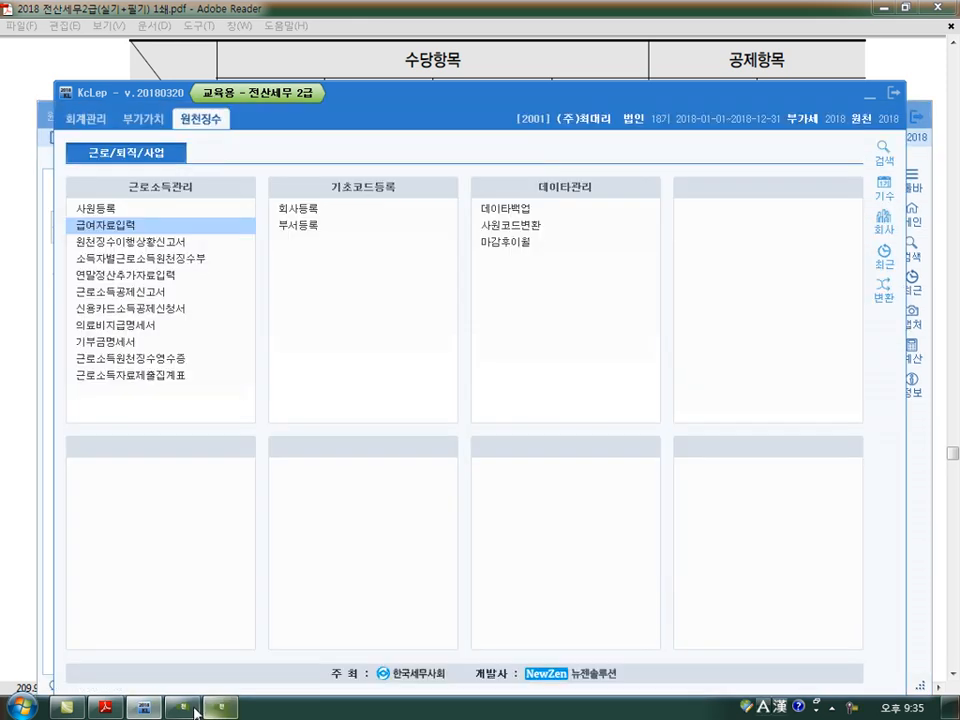
left_click(130, 241)
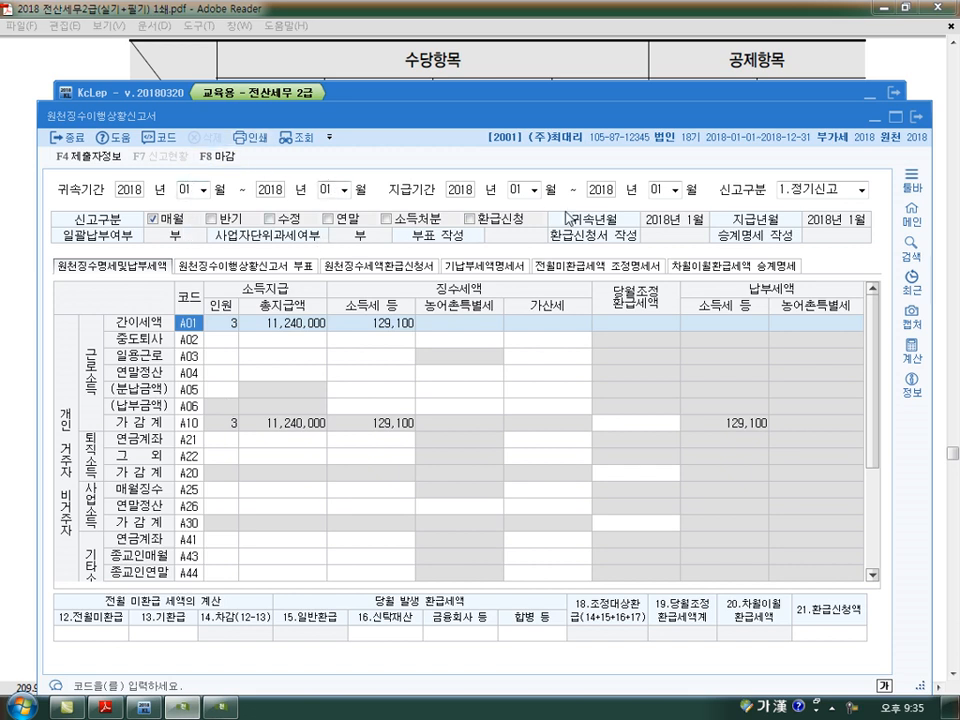
left_click(224, 708)
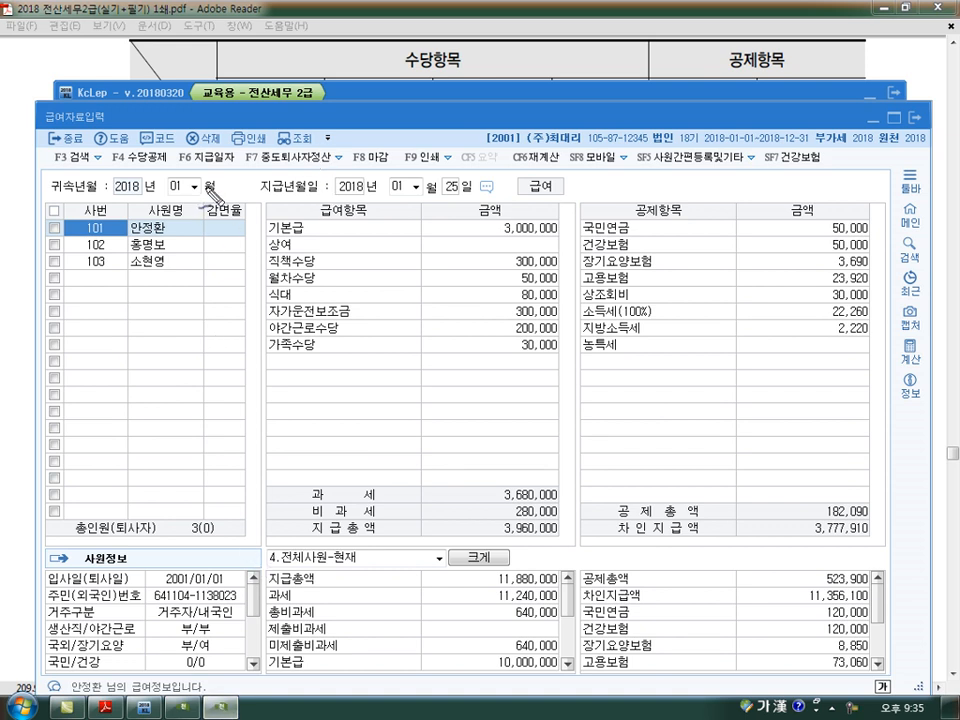
- Circle the 귀속 month, write a circled 2/10 beneath the payment month in 급여자료입력, and clear the markings
left_click_drag(205, 202, 202, 208)
left_click_drag(390, 204, 417, 213)
mouse_move(426, 201)
left_mouse_down()
mouse_move(404, 235)
mouse_move(426, 229)
left_mouse_up()
left_click_drag(442, 212, 443, 213)
left_click_drag(420, 172, 452, 260)
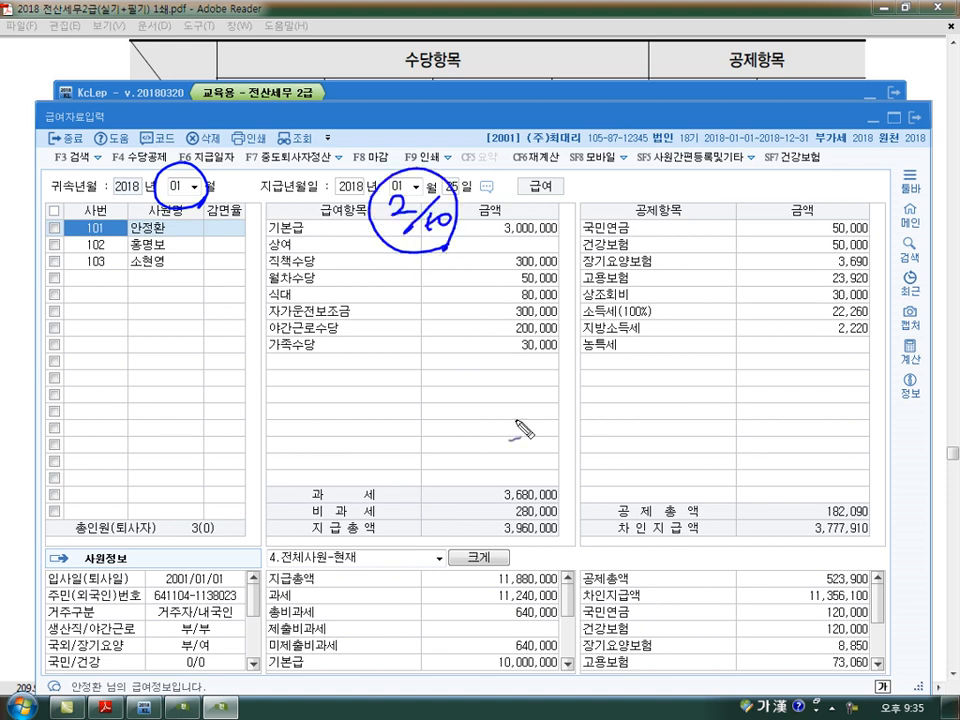
key("Escape")
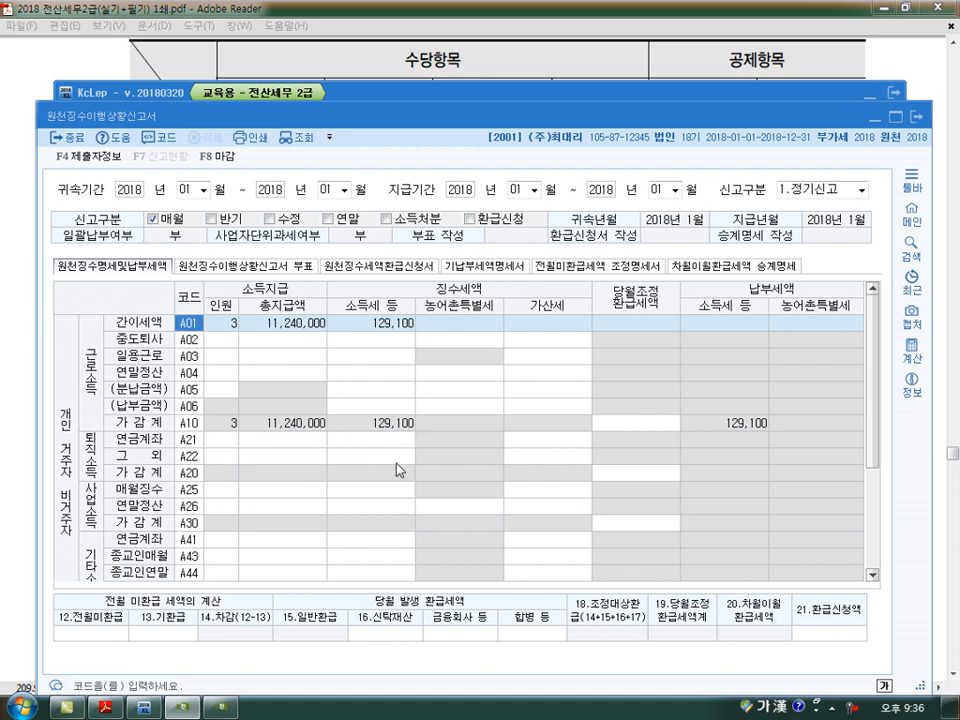
- Select the A01 총지급액 in the withholding report, circle it, underline the 소득세 amount, and clear the markings
left_click(285, 324)
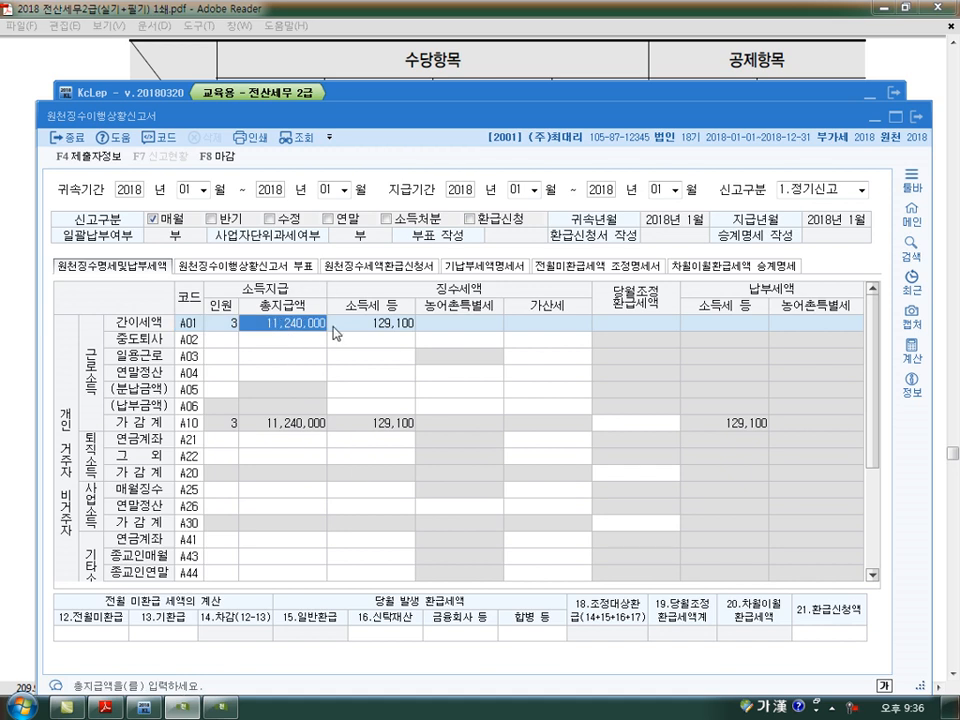
key("ctrl+2")
mouse_move(324, 337)
left_mouse_down()
mouse_move(298, 354)
mouse_move(416, 334)
left_mouse_up()
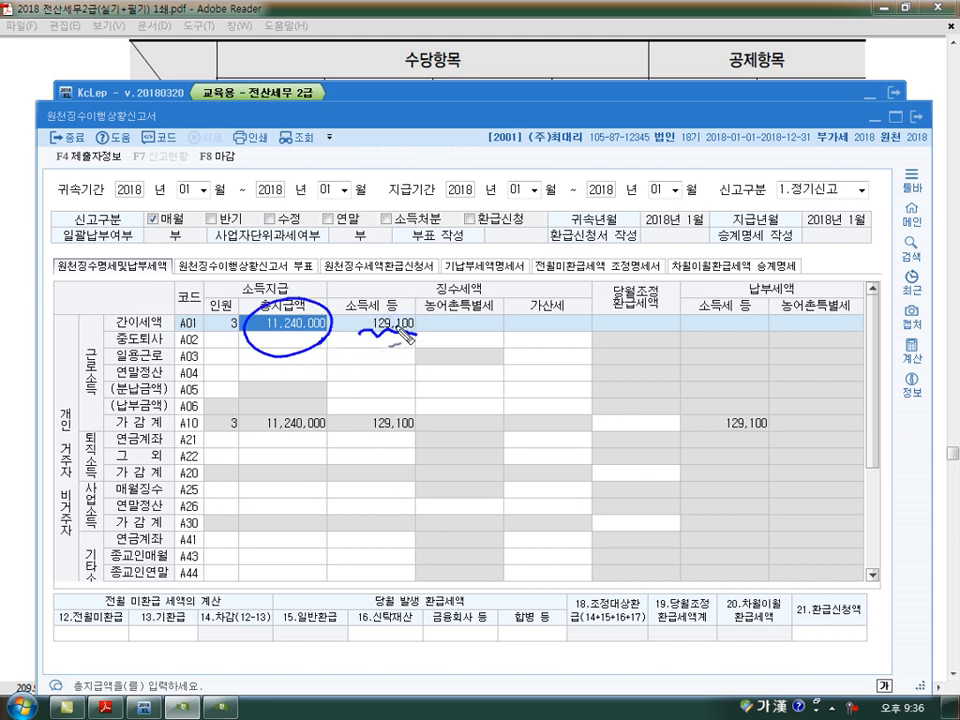
left_click_drag(262, 332, 325, 332)
key("Escape")
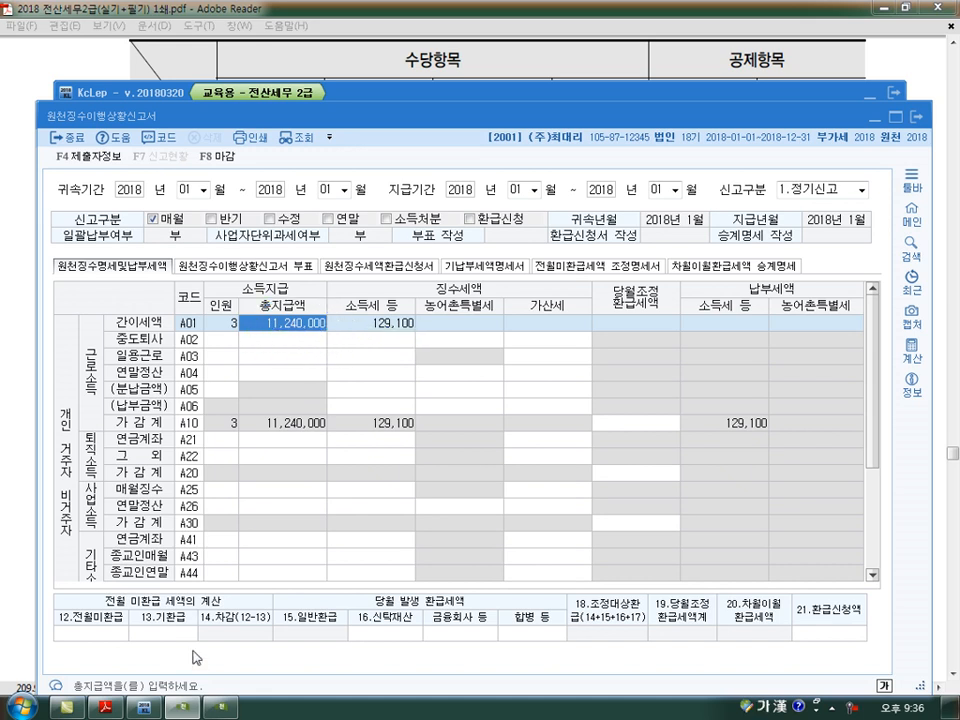
- Bring up 급여자료입력, move its window higher, and mark the all-employee 지급총액, 과세, 총비과세 and 미제출비과세 amounts
left_click(221, 709)
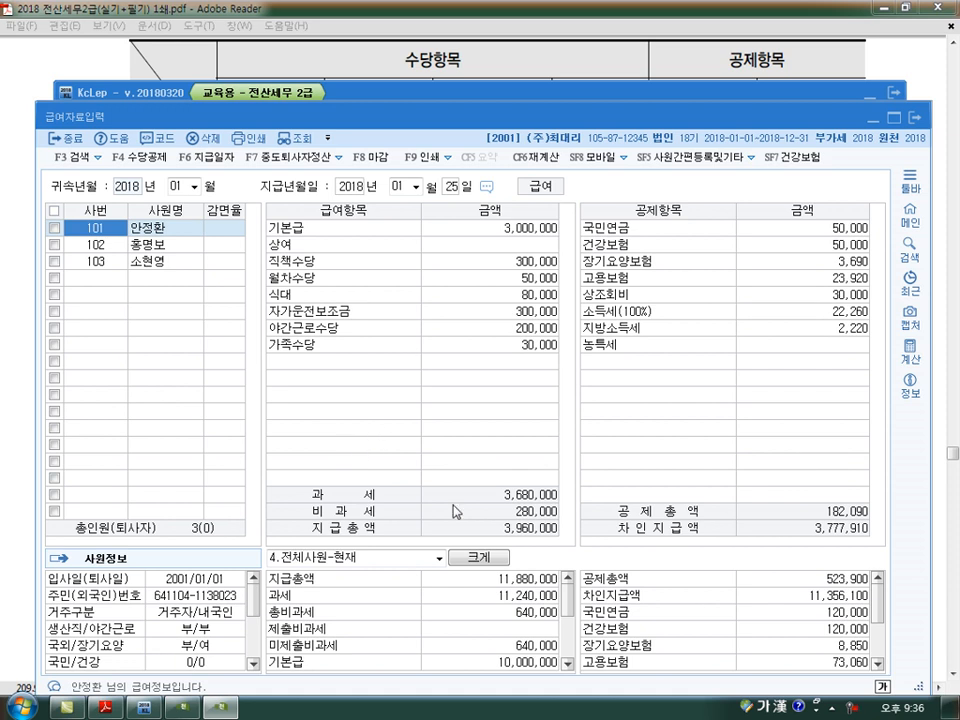
left_click_drag(461, 118, 460, 74)
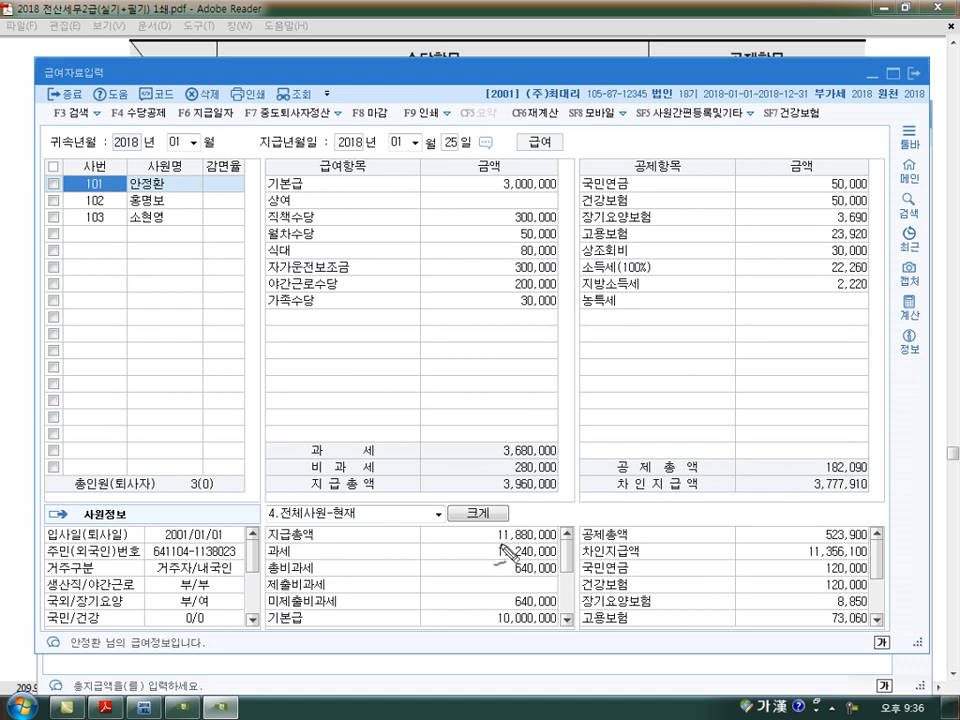
left_click_drag(495, 542, 560, 540)
mouse_move(497, 578)
left_mouse_down()
mouse_move(512, 558)
mouse_move(558, 557)
mouse_move(527, 578)
mouse_move(549, 579)
left_mouse_up()
mouse_move(526, 634)
left_mouse_down()
mouse_move(539, 630)
mouse_move(538, 614)
mouse_move(512, 610)
mouse_move(522, 594)
mouse_move(565, 605)
left_mouse_up()
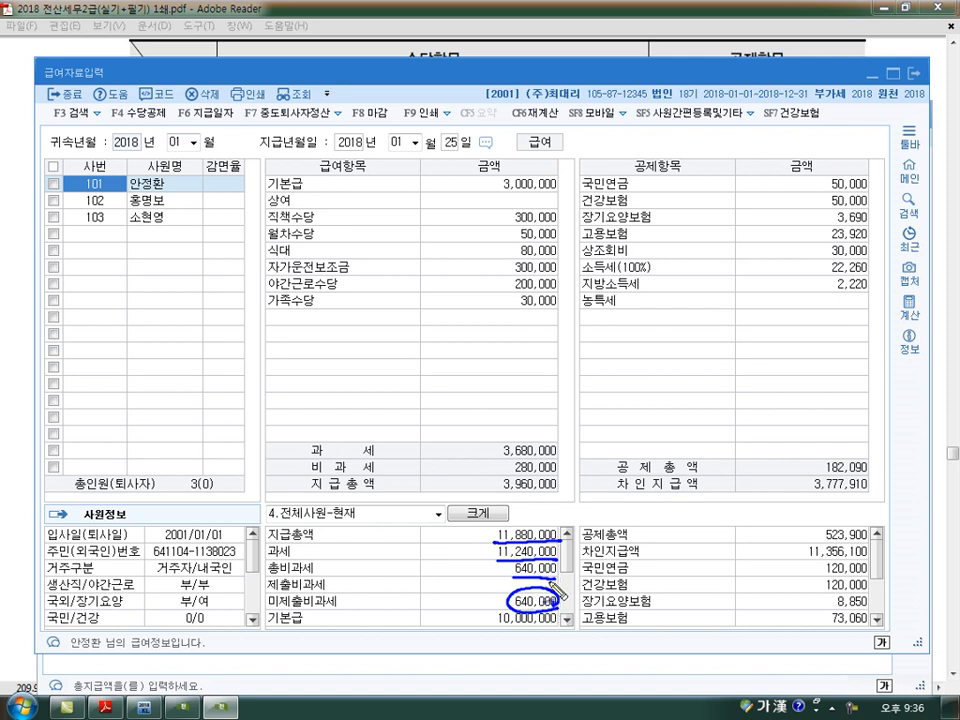
- Write 11,880,000 → 11,240,000 with 640 beneath over the payroll table, circle the 미제출비과세 label, and clear the markings
mouse_move(490, 534)
left_mouse_down()
mouse_move(478, 545)
mouse_move(515, 582)
mouse_move(533, 580)
left_mouse_up()
mouse_move(367, 377)
left_mouse_down()
mouse_move(369, 401)
mouse_move(382, 401)
left_mouse_up()
left_click_drag(397, 376, 392, 398)
left_click_drag(410, 375, 408, 384)
mouse_move(405, 407)
left_mouse_down()
mouse_move(445, 386)
mouse_move(516, 376)
left_mouse_up()
left_click_drag(508, 368, 555, 385)
left_click_drag(562, 383, 633, 370)
mouse_move(513, 392)
left_mouse_down()
mouse_move(516, 430)
mouse_move(548, 436)
left_mouse_up()
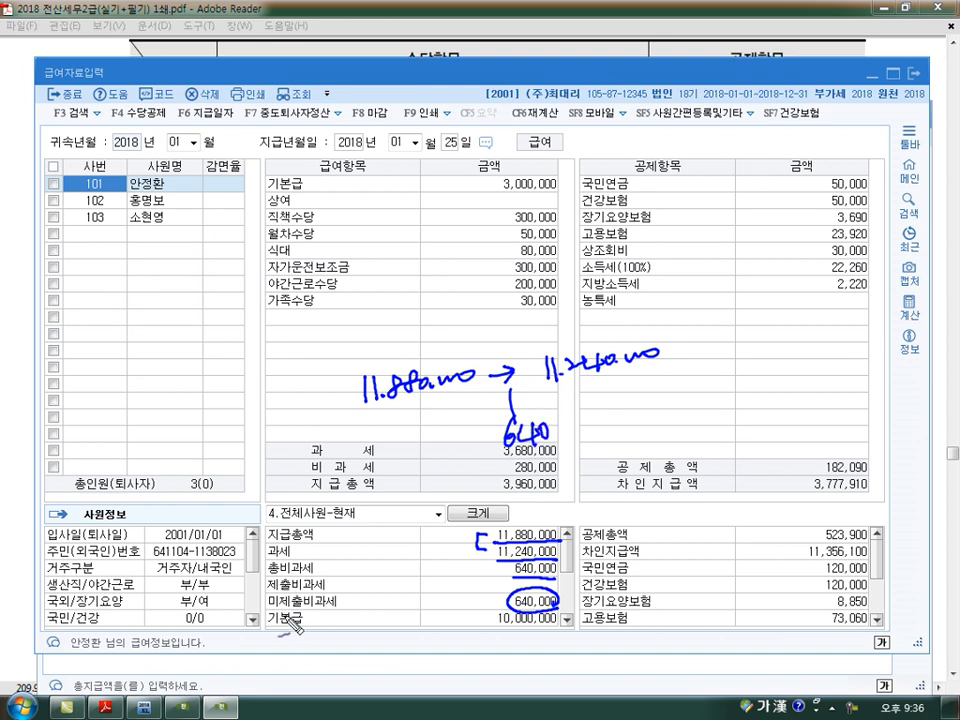
mouse_move(340, 627)
left_mouse_down()
mouse_move(292, 618)
mouse_move(288, 588)
mouse_move(348, 596)
mouse_move(340, 617)
left_mouse_up()
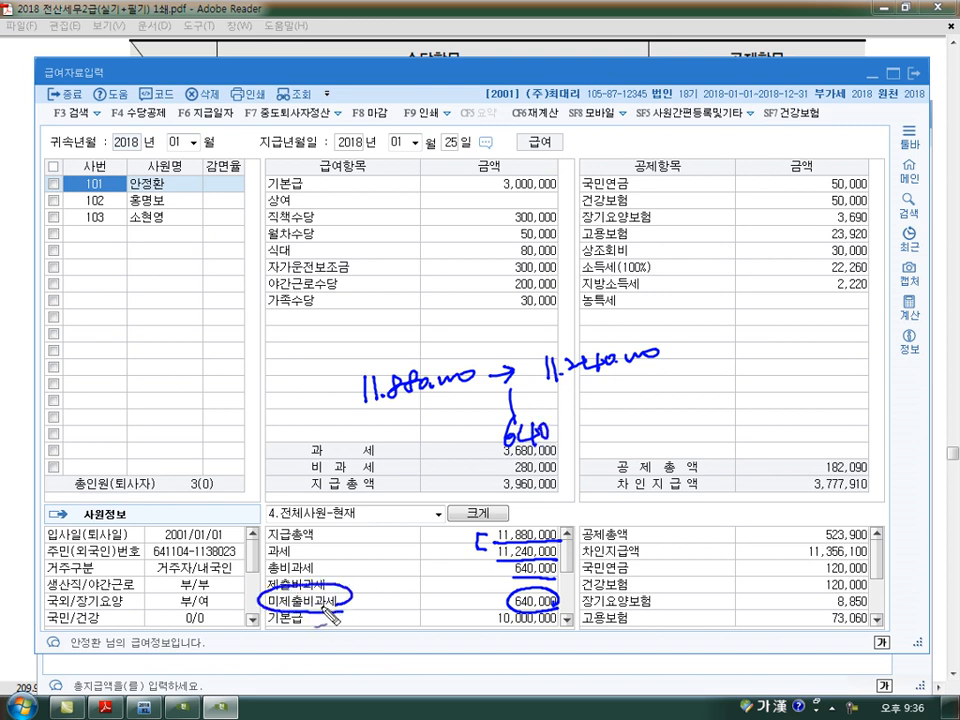
key("Escape")
- Return to the withholding report, write a note beneath the A01 총지급액, and draw an arrow towards the 소득처분 option
left_click(221, 708)
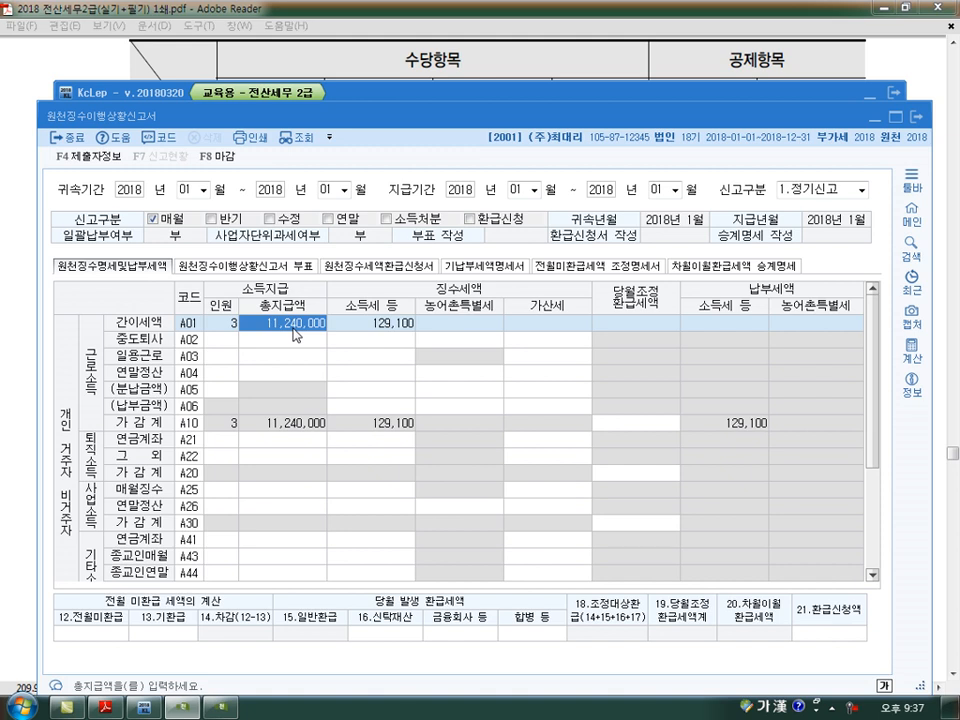
key("ctrl+2")
left_click_drag(261, 361, 262, 385)
mouse_move(262, 374)
left_mouse_down()
mouse_move(273, 372)
mouse_move(274, 384)
left_mouse_up()
left_click_drag(283, 355, 283, 387)
mouse_move(290, 366)
left_mouse_down()
mouse_move(311, 364)
mouse_move(312, 386)
left_mouse_up()
left_click_drag(322, 356, 324, 395)
mouse_move(474, 169)
left_mouse_down()
mouse_move(422, 204)
mouse_move(381, 215)
left_mouse_up()
left_click_drag(381, 201, 395, 214)
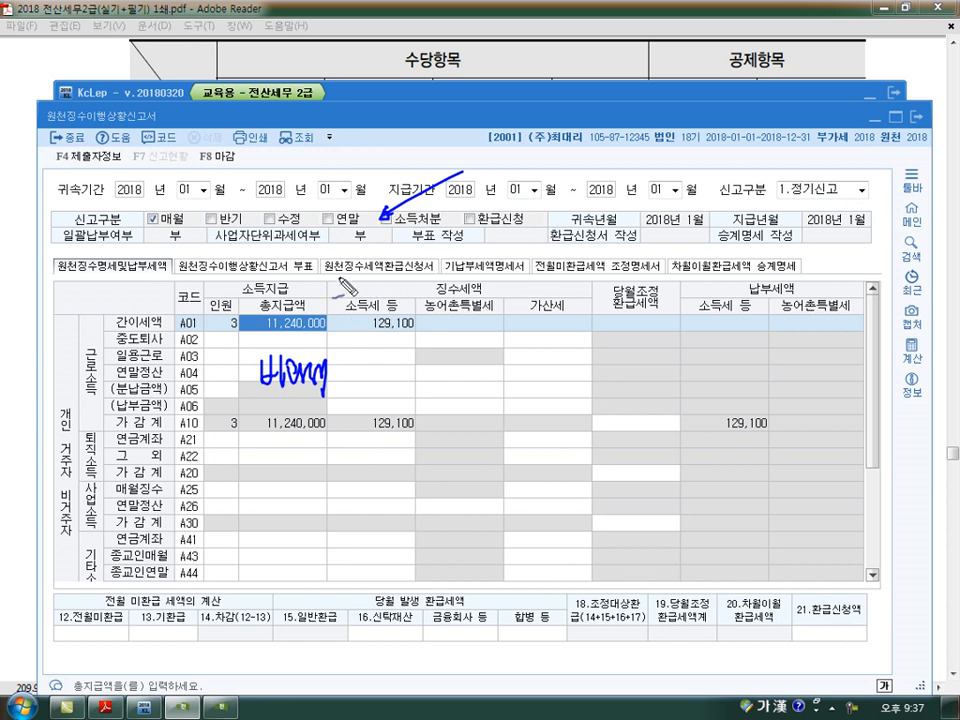
- Add a circled remark beside the note, link the note to the circled A01 총지급액, and clear all the markings
left_click_drag(342, 377, 360, 377)
left_click_drag(347, 391, 371, 399)
left_click_drag(367, 411, 368, 424)
left_click_drag(378, 358, 412, 374)
left_click_drag(410, 400, 432, 386)
left_click_drag(294, 353, 294, 338)
mouse_move(287, 345)
left_mouse_down()
mouse_move(301, 345)
mouse_move(255, 348)
mouse_move(300, 312)
left_mouse_up()
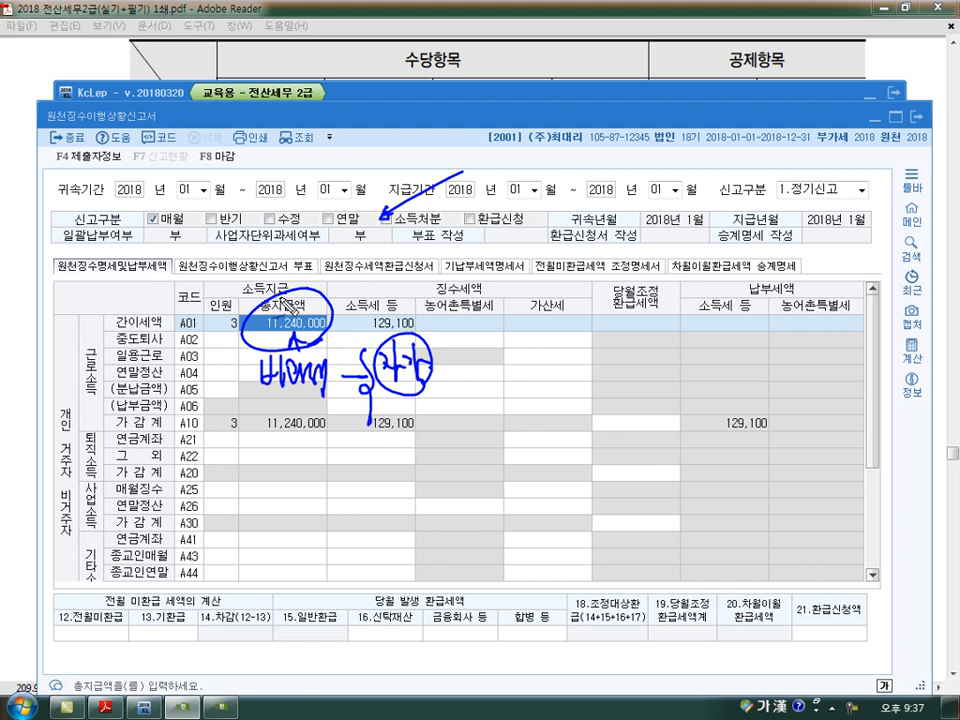
key("Escape")
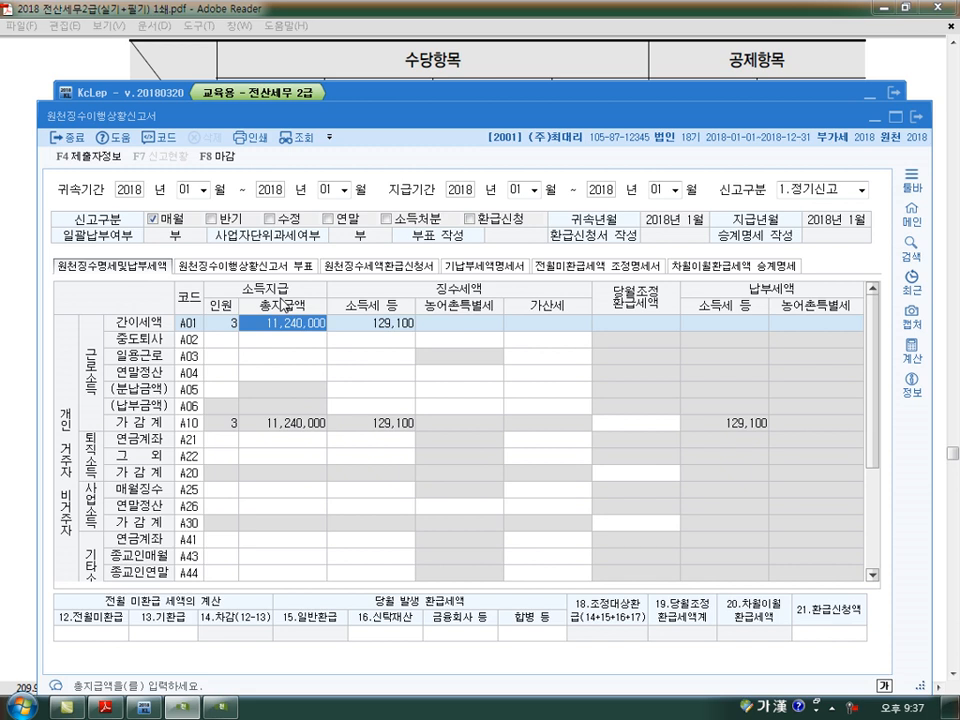
- Switch to the textbook PDF, mark the 지급명세서 제출의 면제 heading, and write 급여 → 이행 X beside it
key("alt+Tab")
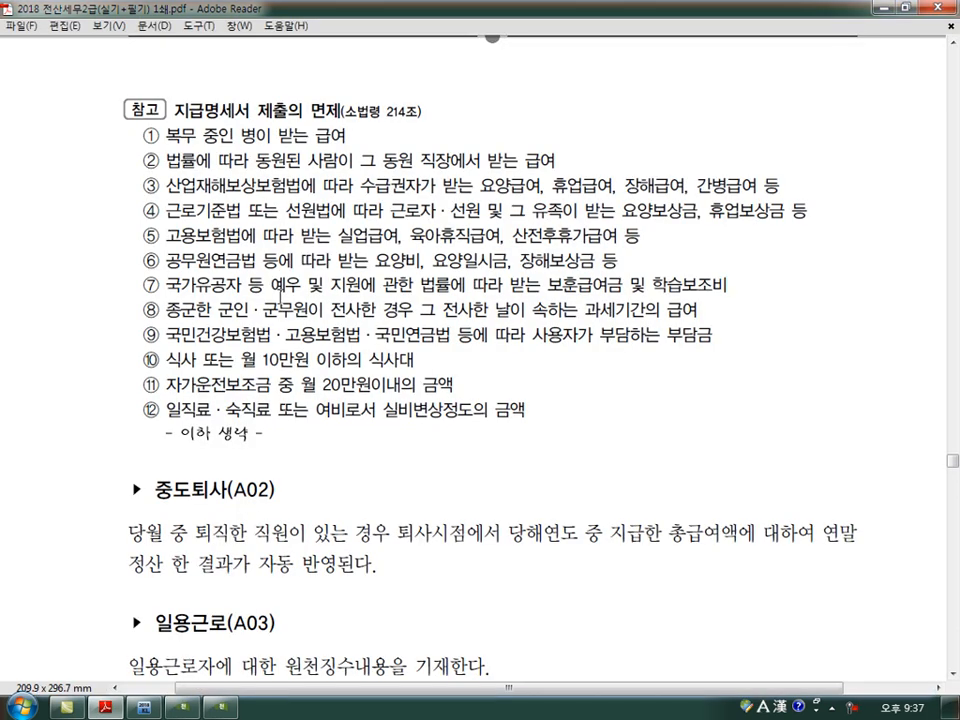
left_click_drag(184, 122, 339, 122)
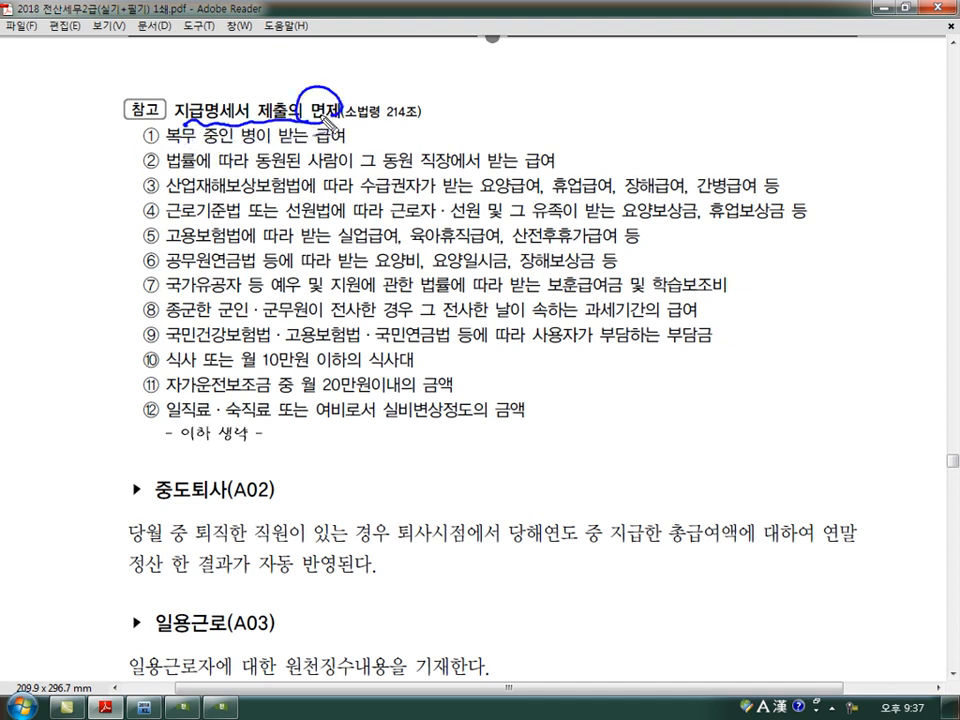
left_click_drag(143, 274, 155, 271)
mouse_move(448, 67)
left_mouse_down()
mouse_move(433, 93)
mouse_move(467, 92)
left_mouse_up()
left_click_drag(449, 97, 447, 119)
mouse_move(455, 97)
left_mouse_down()
mouse_move(454, 114)
mouse_move(468, 103)
left_mouse_up()
mouse_move(469, 95)
left_mouse_down()
mouse_move(579, 98)
mouse_move(611, 88)
mouse_move(628, 114)
mouse_move(668, 120)
left_mouse_up()
left_click_drag(668, 84, 647, 118)
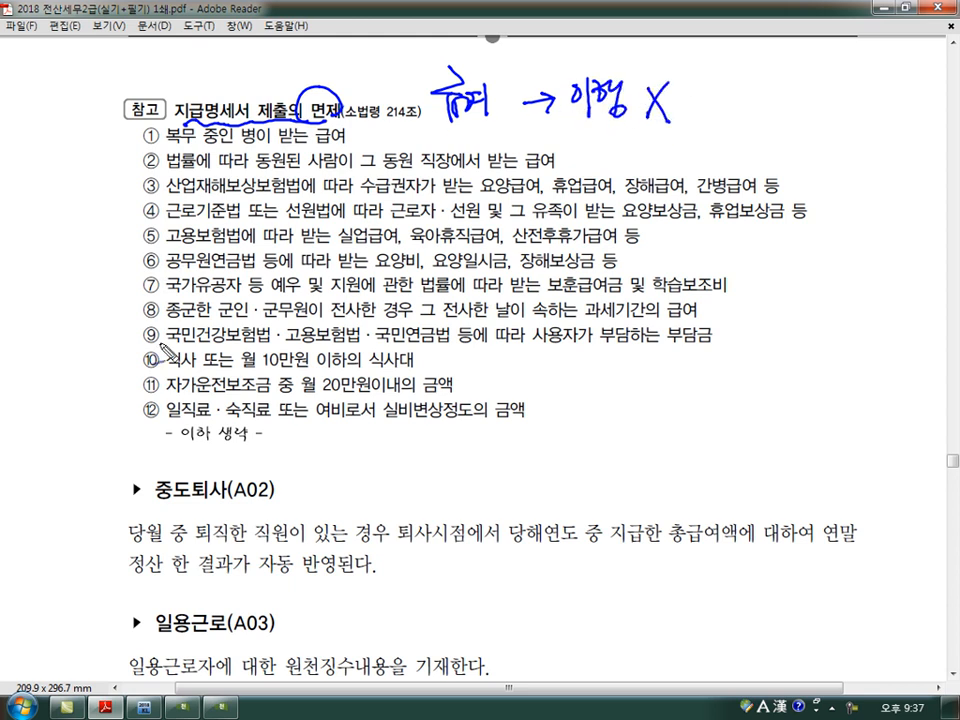
- Circle exemption items ⑩, ⑪ and ⑫, bracket the first two with a note of 640,000, and clear the markings
mouse_move(156, 350)
left_mouse_down()
mouse_move(138, 362)
mouse_move(158, 366)
mouse_move(140, 392)
mouse_move(160, 380)
mouse_move(140, 414)
mouse_move(160, 404)
left_mouse_up()
mouse_move(443, 352)
left_mouse_down()
mouse_move(462, 365)
mouse_move(452, 386)
left_mouse_up()
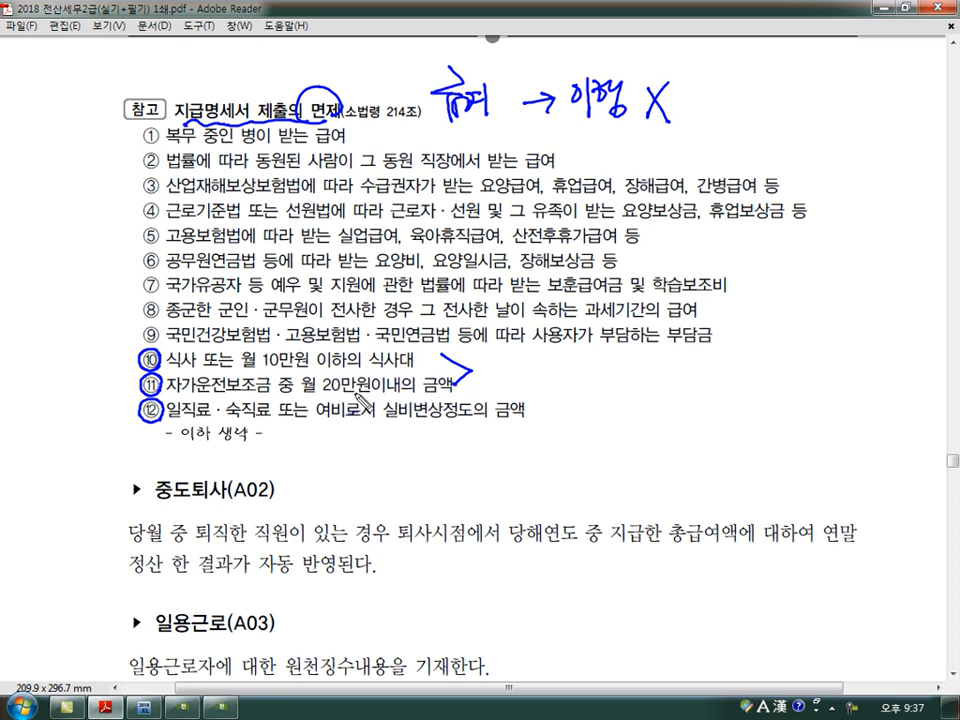
mouse_move(497, 350)
left_mouse_down()
mouse_move(506, 380)
mouse_move(502, 368)
mouse_move(527, 388)
mouse_move(600, 386)
left_mouse_up()
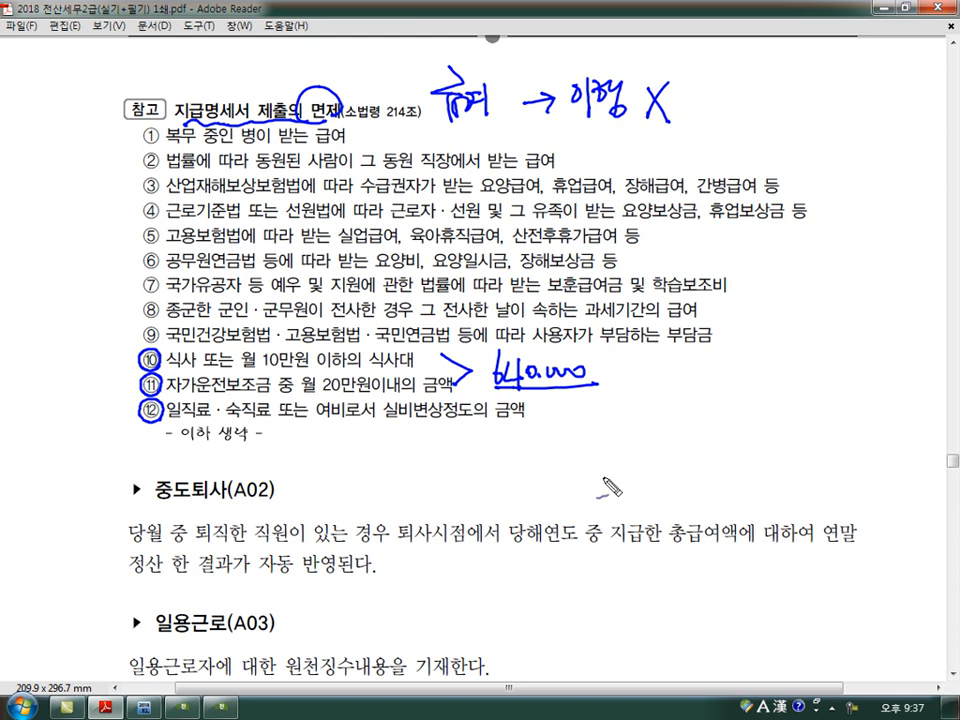
key("Escape")
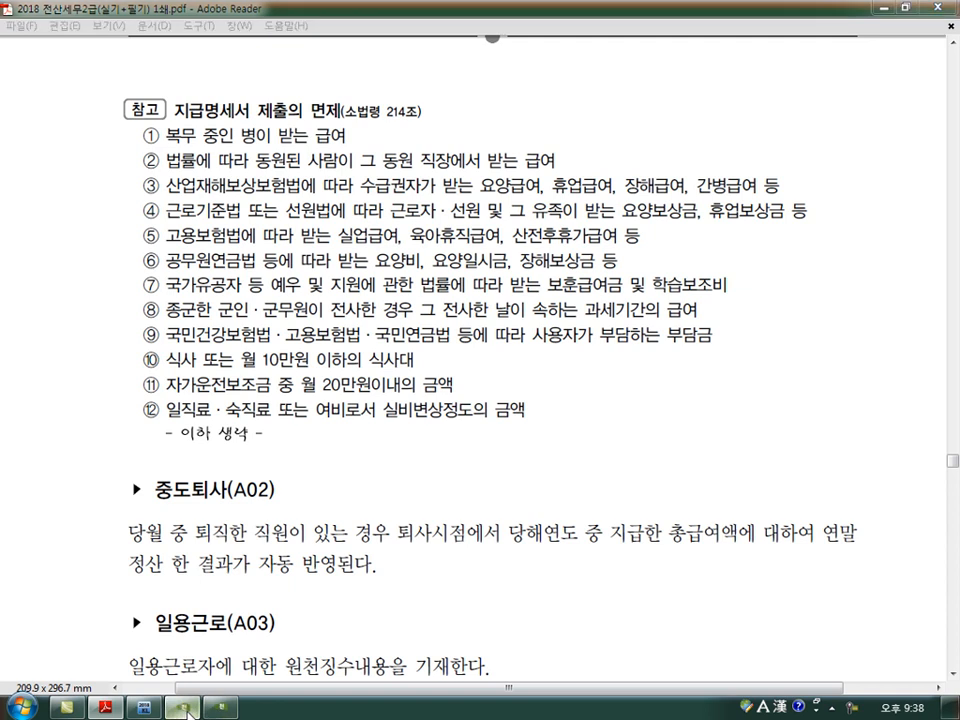
- Switch back to KcLep's 급여자료입력 and check the first employee's 식대 and 자가운전보조금 against the all-employee 미제출비과세 and 과세 totals
key("alt+Tab")
left_click(221, 708)
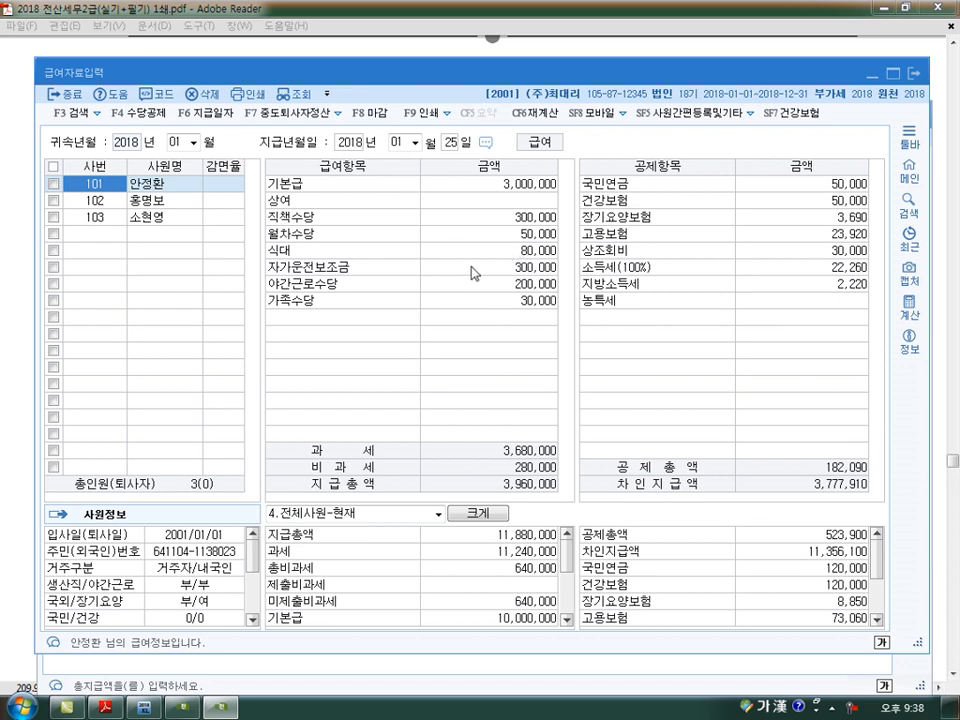
left_click(472, 252)
left_click(474, 270)
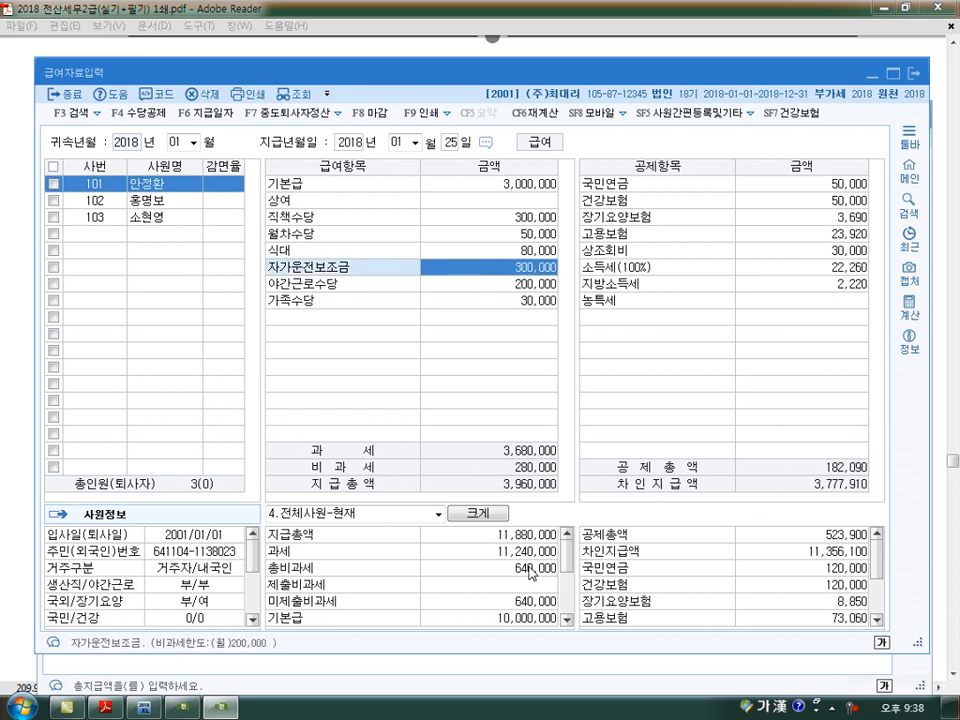
left_click(525, 604)
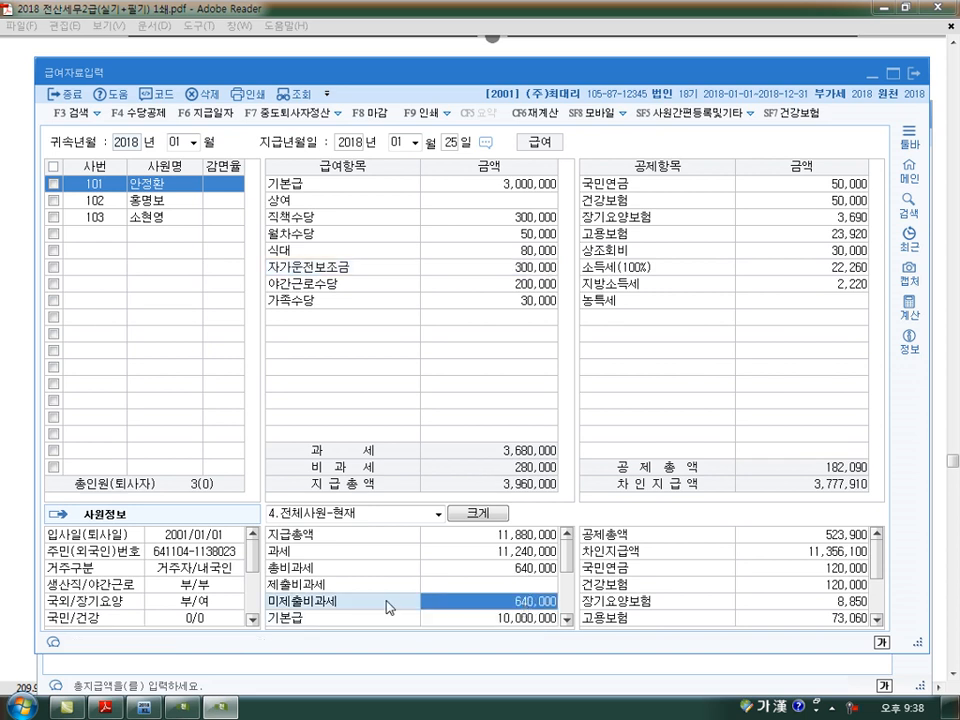
left_click(507, 557)
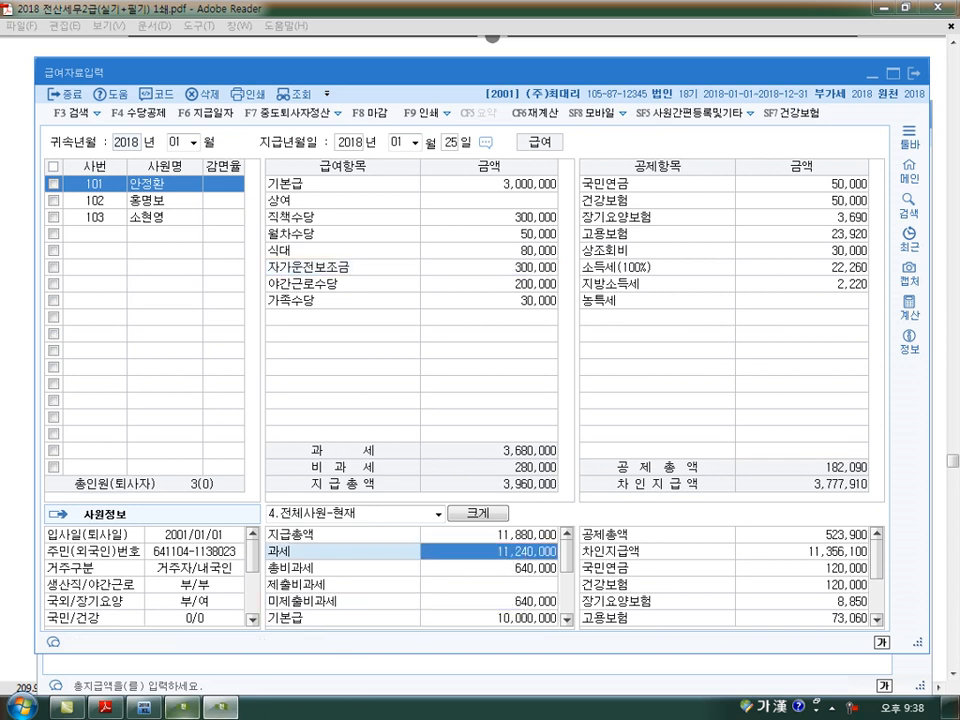
- Bring the withholding report forward, write a boxed 12,000,000 with arrows to the A01 총지급액, and add an 800,- note and headcount 3
left_click(285, 671)
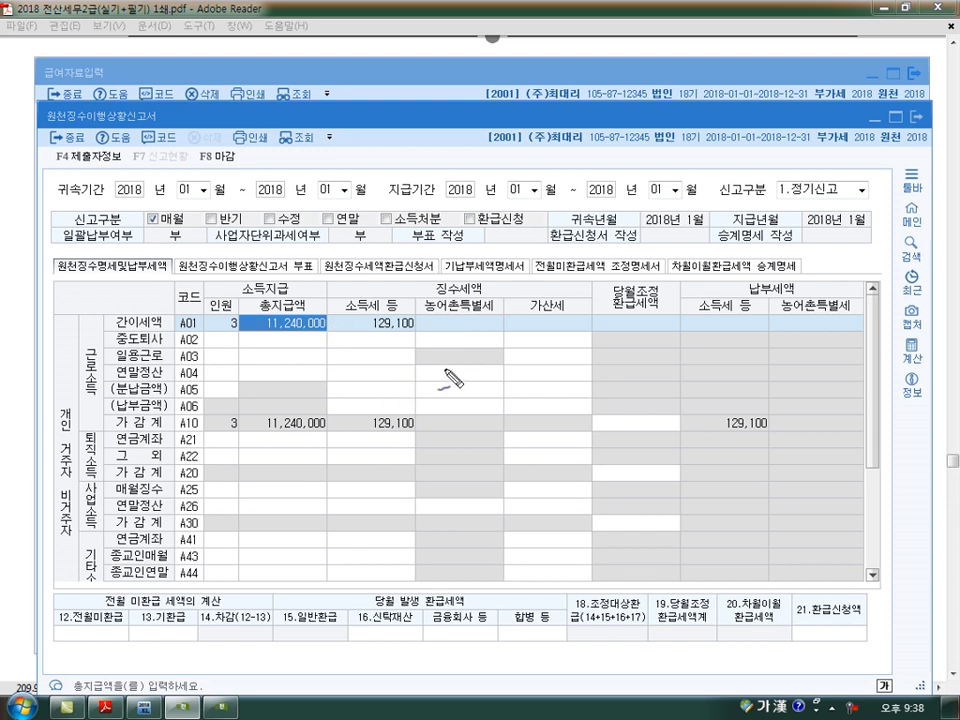
left_click_drag(353, 343, 355, 383)
mouse_move(363, 355)
left_mouse_down()
mouse_move(359, 371)
mouse_move(468, 366)
left_mouse_up()
mouse_move(405, 385)
left_mouse_down()
mouse_move(405, 310)
mouse_move(315, 298)
left_mouse_up()
left_click_drag(220, 355, 236, 368)
mouse_move(232, 314)
left_mouse_down()
mouse_move(222, 332)
mouse_move(234, 315)
mouse_move(340, 341)
mouse_move(332, 385)
mouse_move(470, 345)
mouse_move(505, 385)
mouse_move(345, 395)
left_mouse_up()
mouse_move(462, 406)
left_mouse_down()
mouse_move(497, 420)
mouse_move(525, 415)
mouse_move(538, 431)
mouse_move(586, 406)
mouse_move(640, 398)
left_mouse_up()
mouse_move(388, 408)
left_mouse_down()
mouse_move(268, 348)
mouse_move(296, 341)
left_mouse_up()
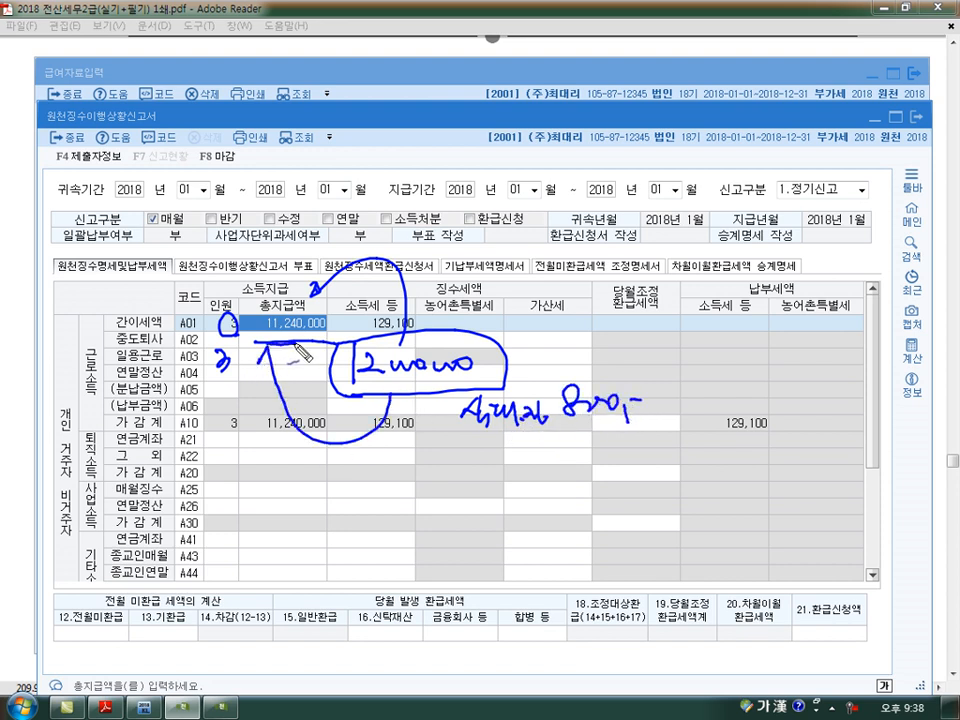
- Write an underlined 11,200,000 below the example, and underline and circle the A01 총지급액
mouse_move(326, 466)
left_mouse_down()
mouse_move(326, 500)
mouse_move(410, 490)
mouse_move(426, 498)
left_mouse_up()
left_click_drag(432, 484, 470, 490)
left_click_drag(324, 512, 473, 510)
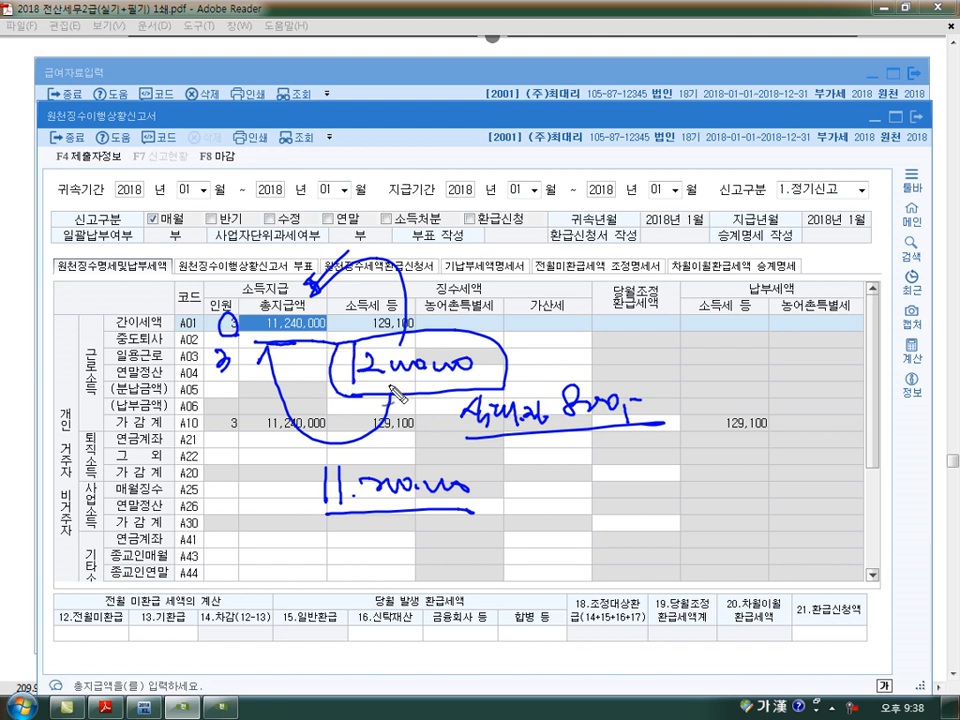
mouse_move(335, 348)
left_mouse_down()
mouse_move(300, 300)
mouse_move(340, 342)
mouse_move(291, 356)
mouse_move(310, 361)
left_mouse_up()
left_click_drag(257, 341, 318, 342)
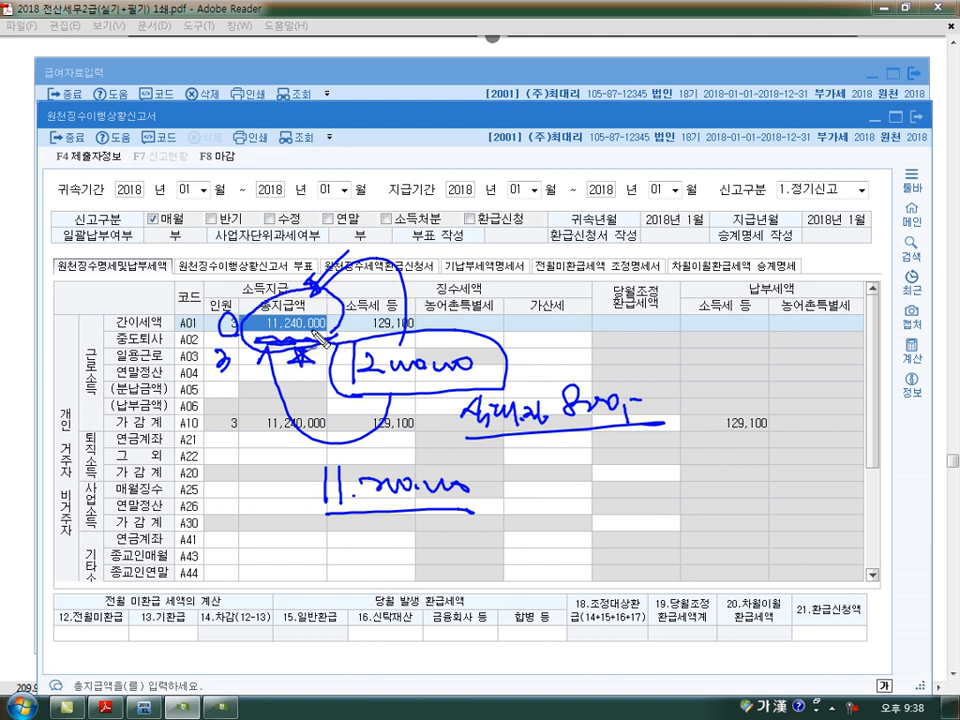
- Clear the markings, check the report's A01 소득세 against the all-employee 소득세 total in 급여자료입력, and return to the report
key("Escape")
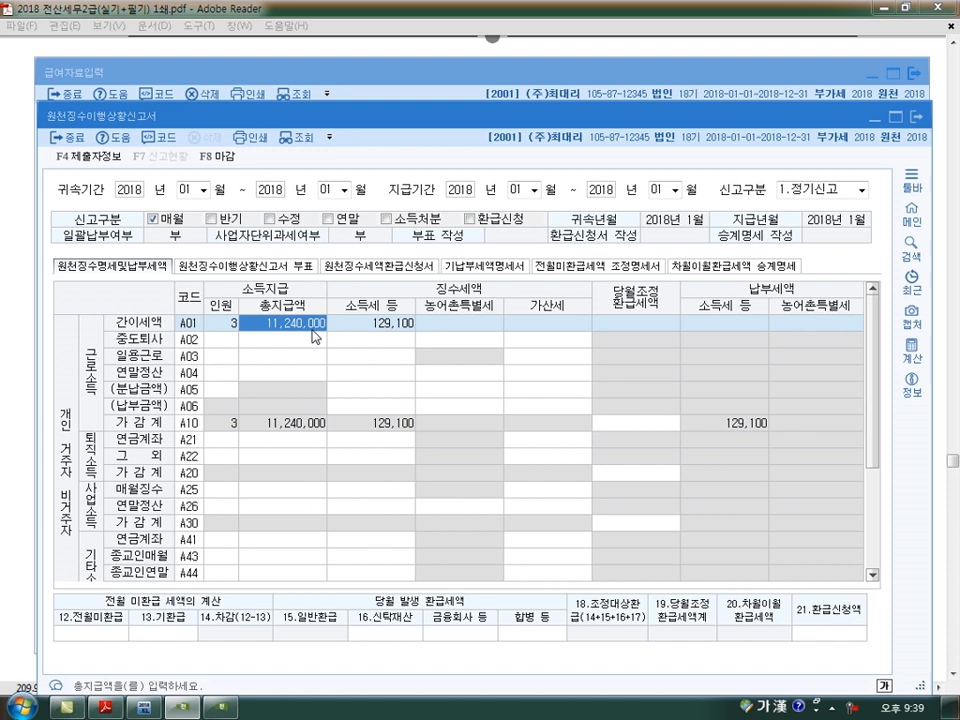
left_click(390, 327)
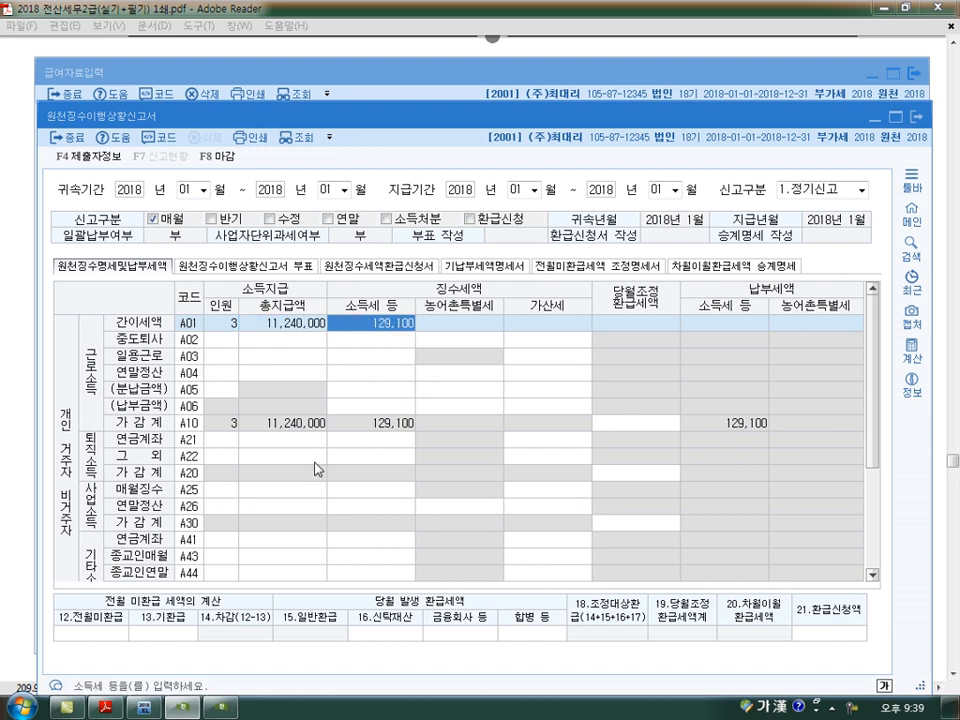
key("Escape")
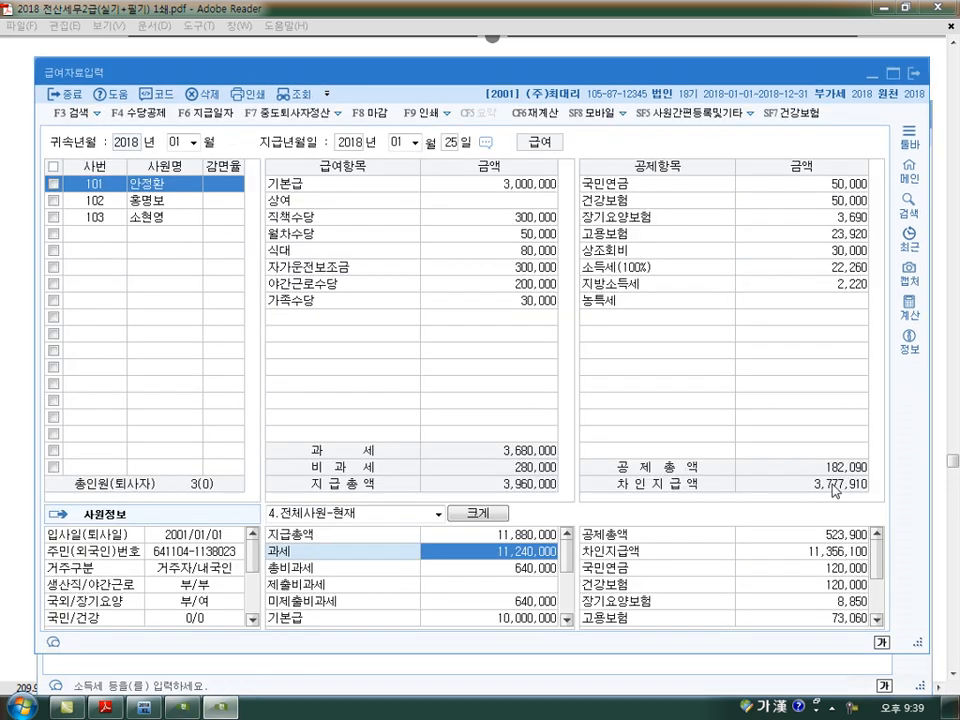
left_click(100, 218)
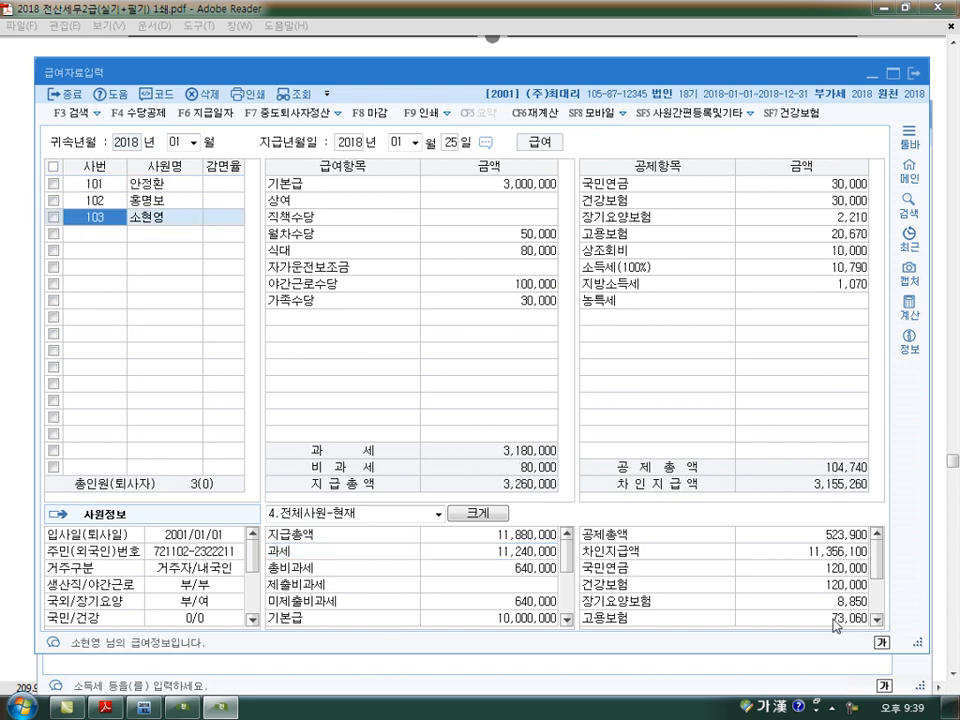
scroll(842, 605, "down", 2)
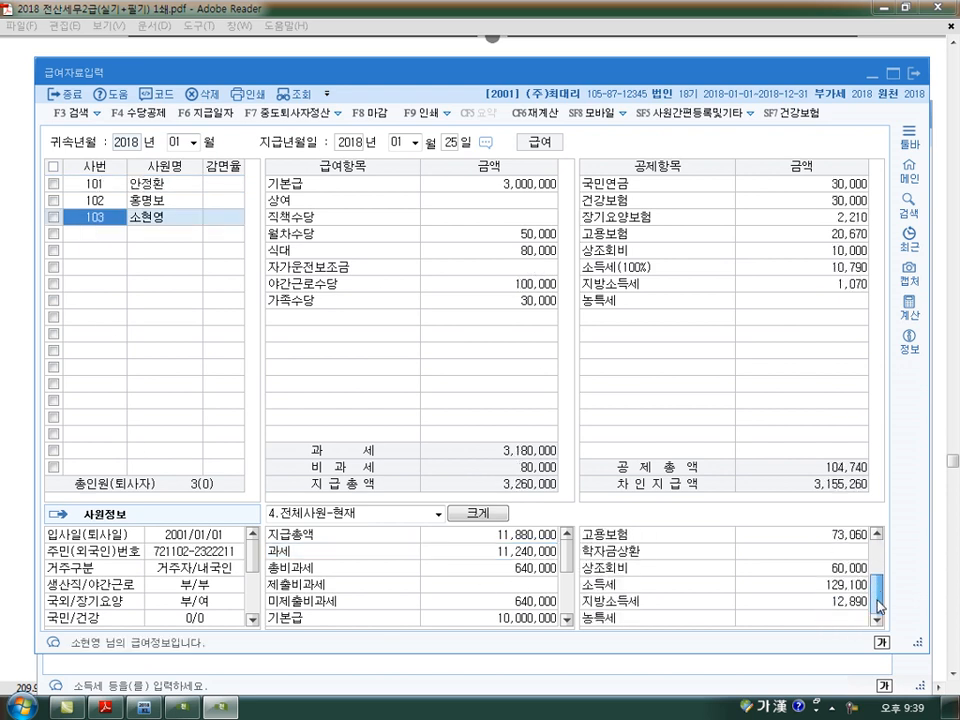
left_click(838, 589)
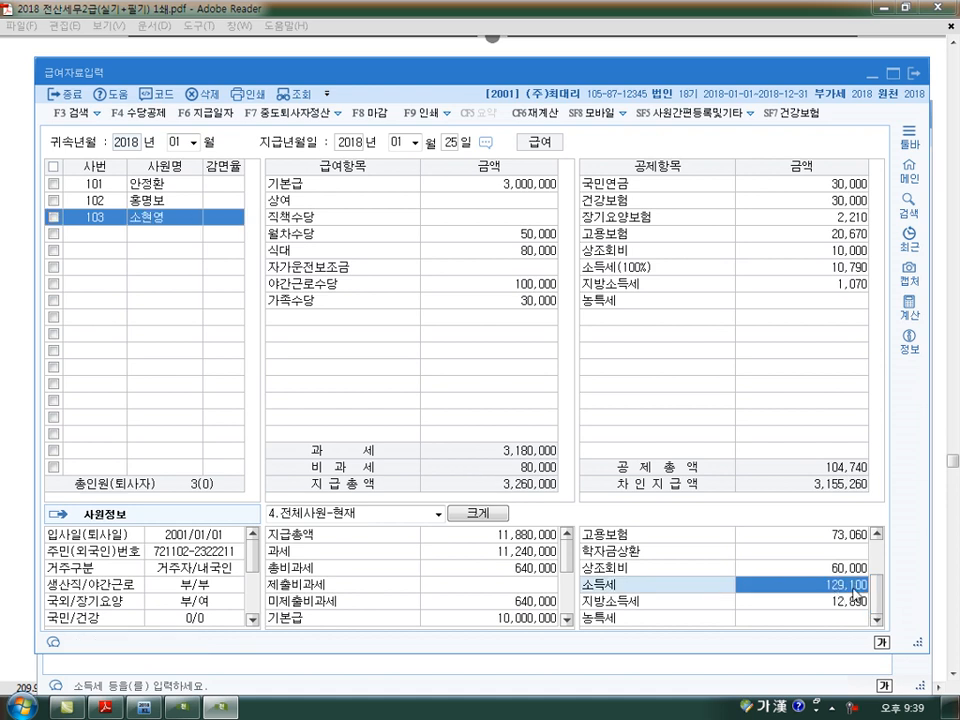
left_click(213, 711)
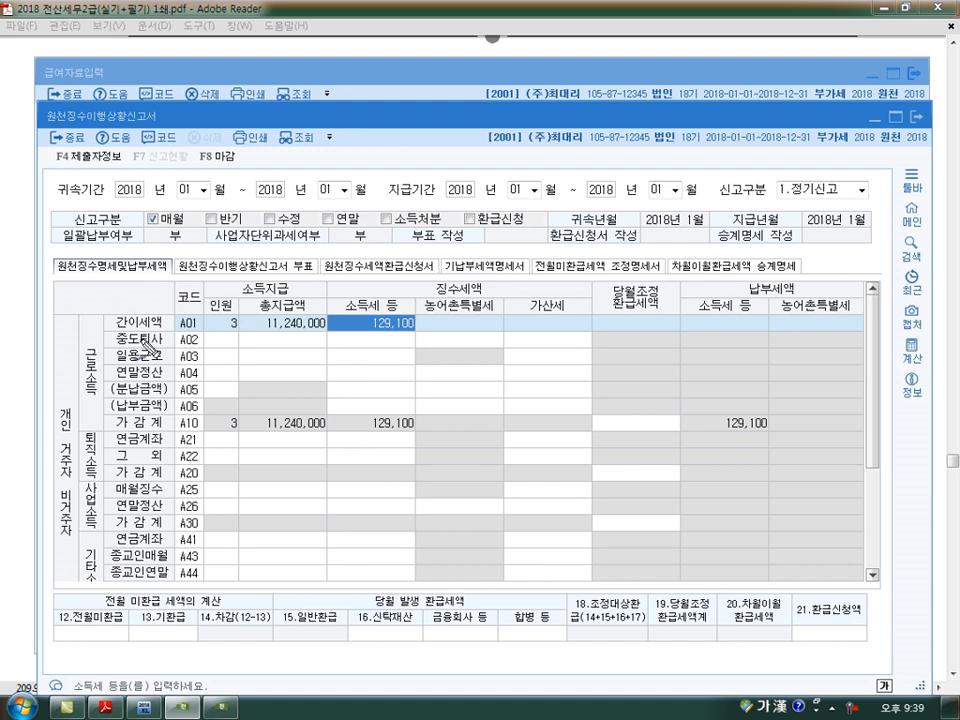
- Underline 간이세액, circle the headcount, underline and star the A01 총지급액, box its 소득세, and clear the markings
left_click_drag(108, 341, 166, 339)
mouse_move(234, 315)
left_mouse_down()
mouse_move(218, 336)
mouse_move(236, 318)
mouse_move(322, 336)
left_mouse_up()
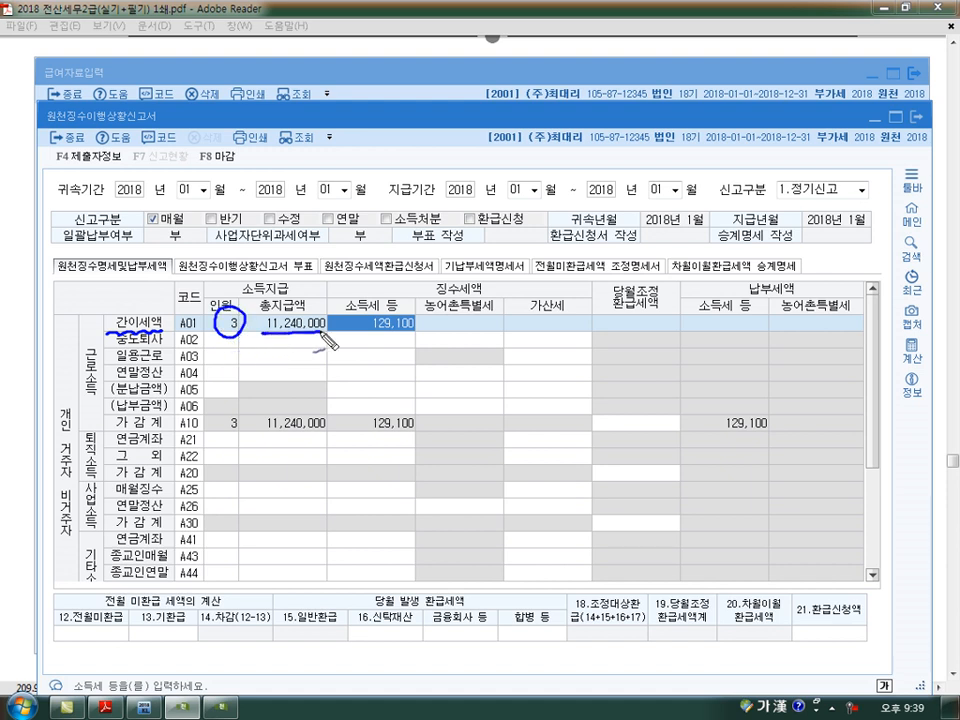
mouse_move(297, 338)
left_mouse_down()
mouse_move(299, 350)
mouse_move(297, 337)
left_mouse_up()
mouse_move(357, 337)
left_mouse_down()
mouse_move(434, 303)
mouse_move(355, 332)
left_mouse_up()
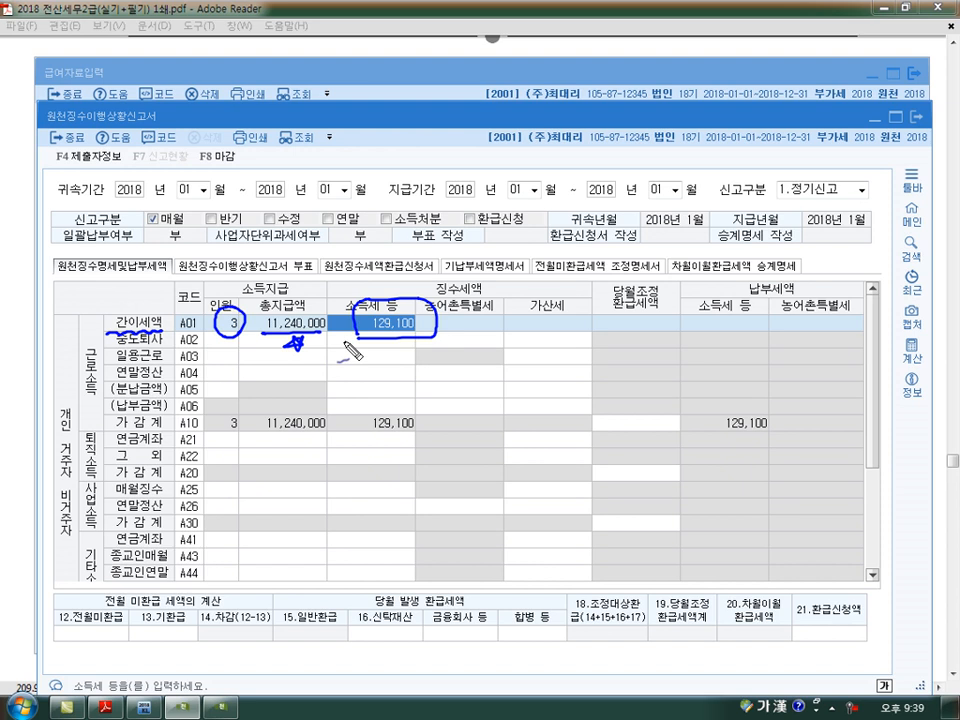
key("Escape")
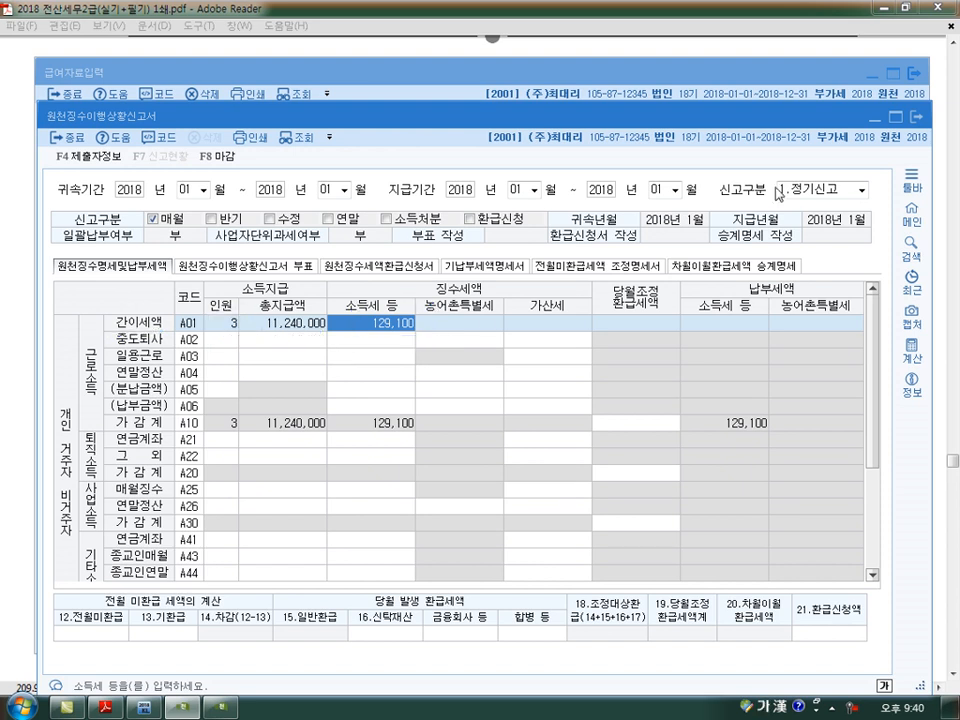
- Save and close the January 원천징수이행상황신고서, minimize the PDF textbook, and close 급여자료입력
left_click(916, 116)
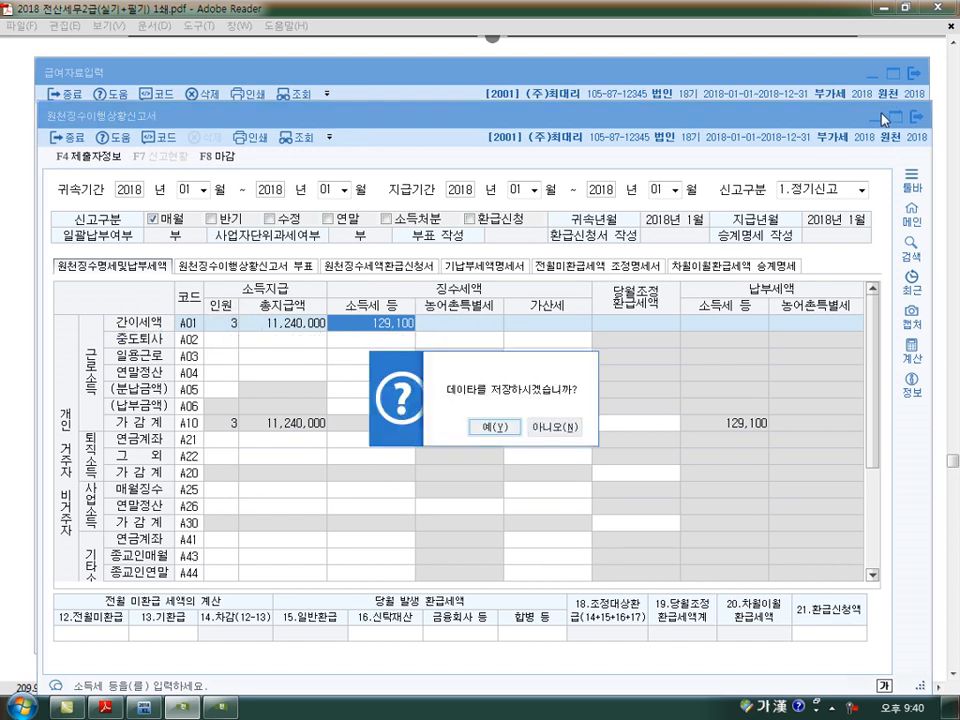
left_click(500, 437)
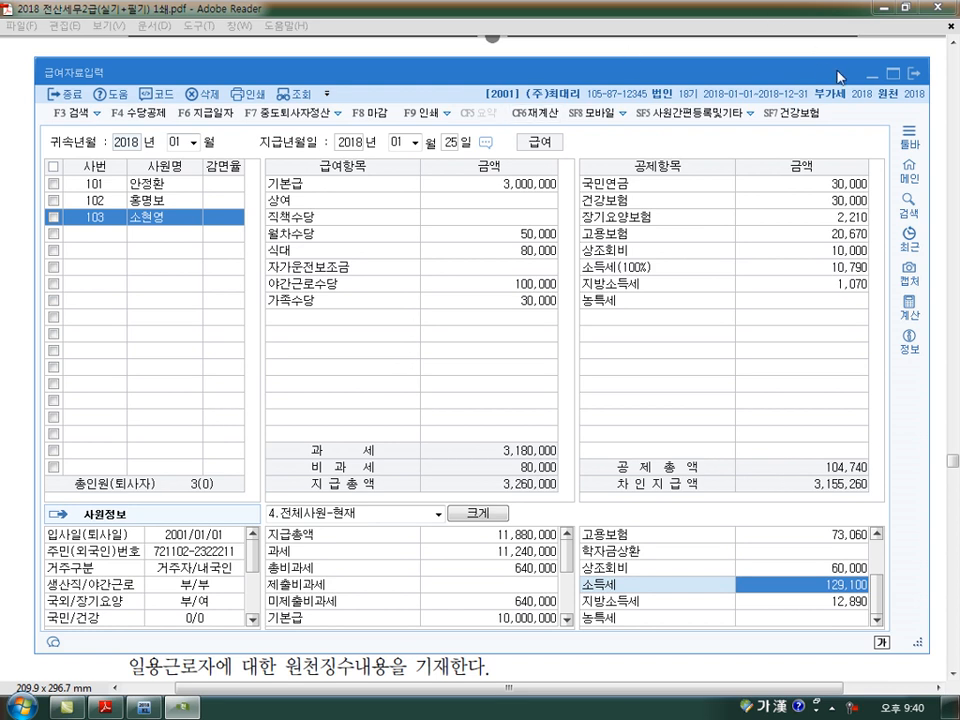
left_click(881, 10)
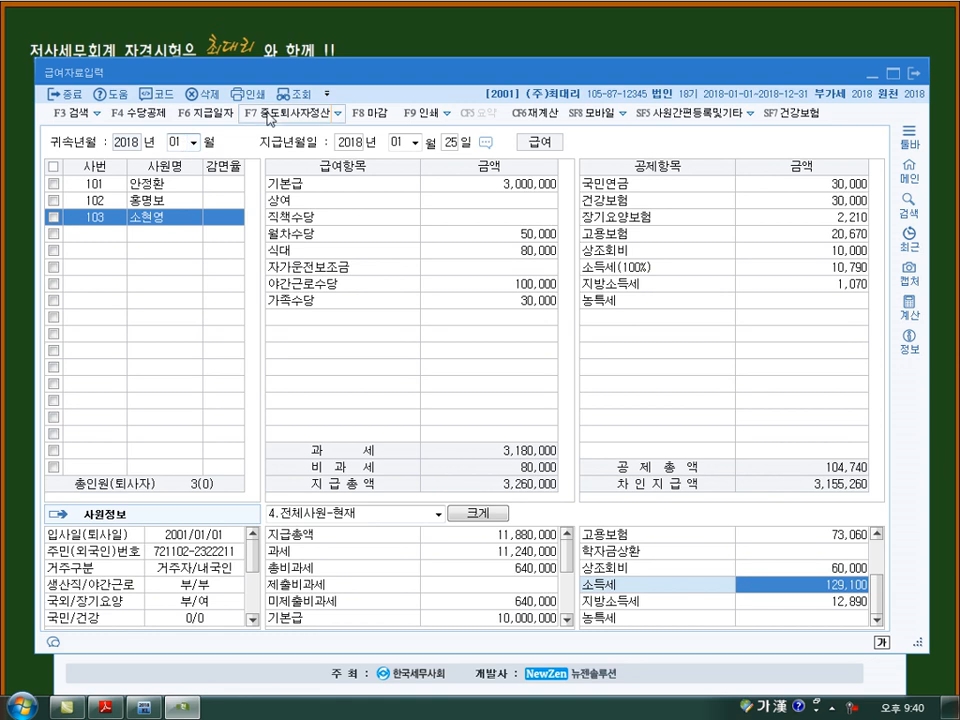
left_click(913, 73)
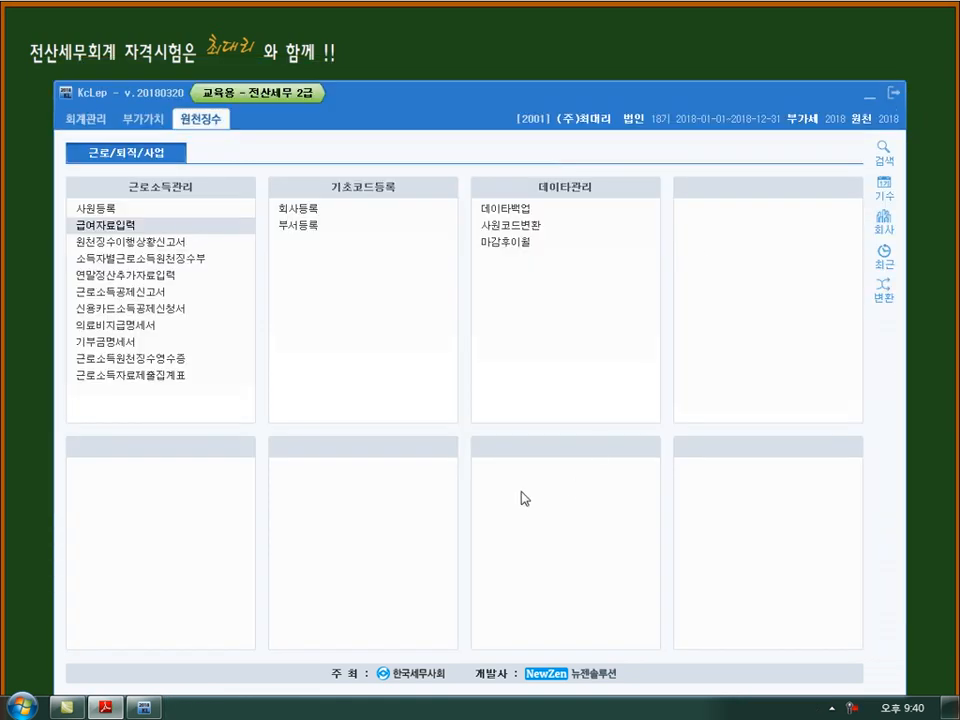
- Open 사원등록 and add a new employee with code 104, entering the employee's name and number type 1
left_click(122, 210)
key("Down")
key("Down")
key("Down")
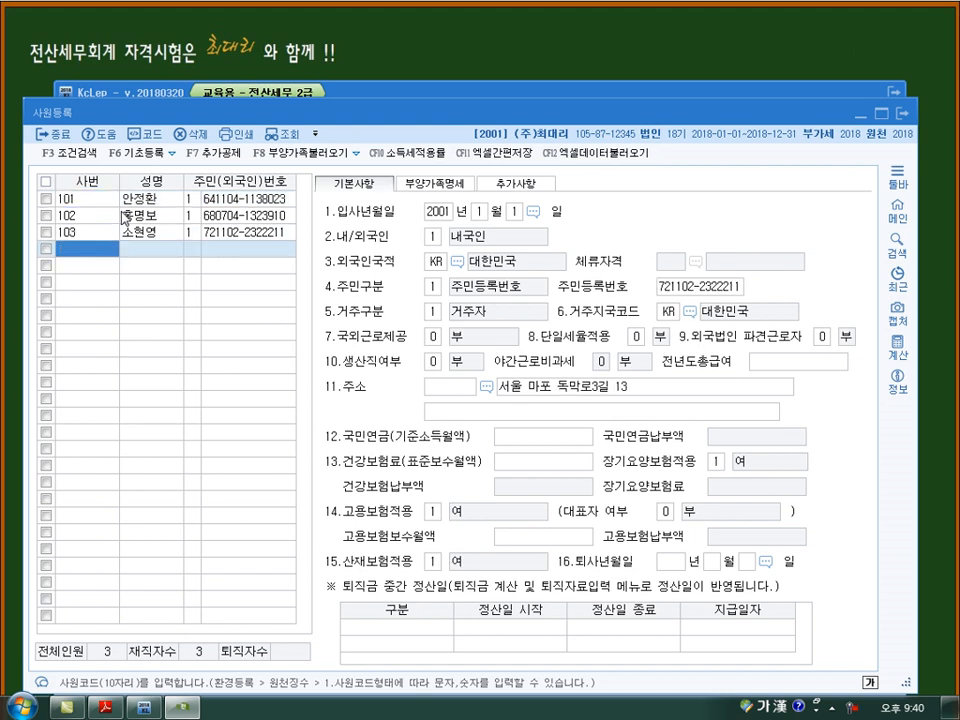
type("104")
key("Return")
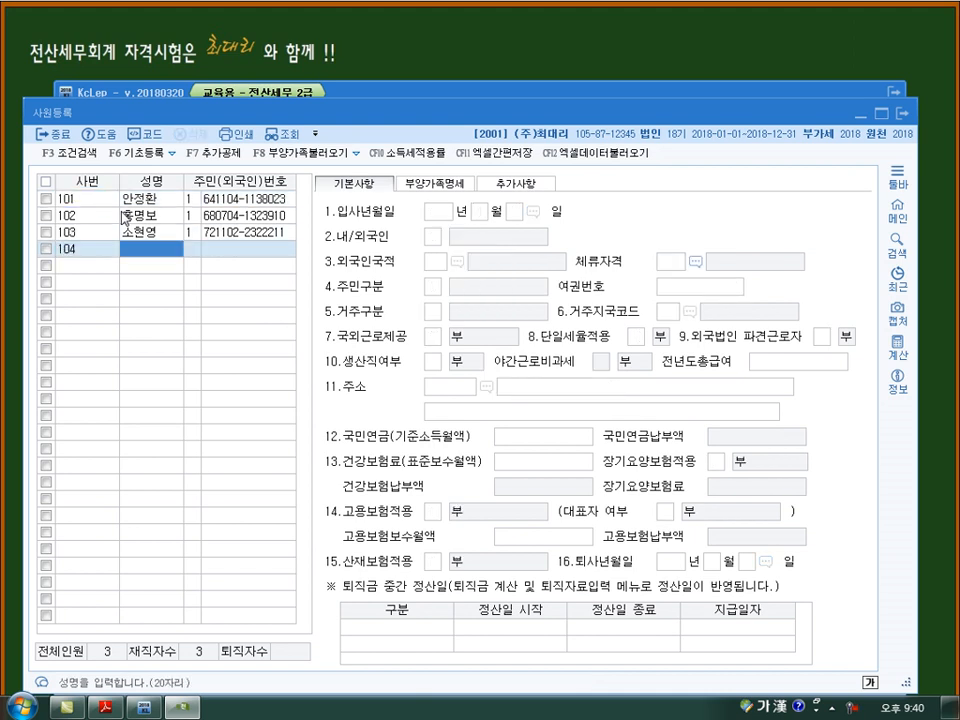
type("최대리")
key("Return")
key("Return")
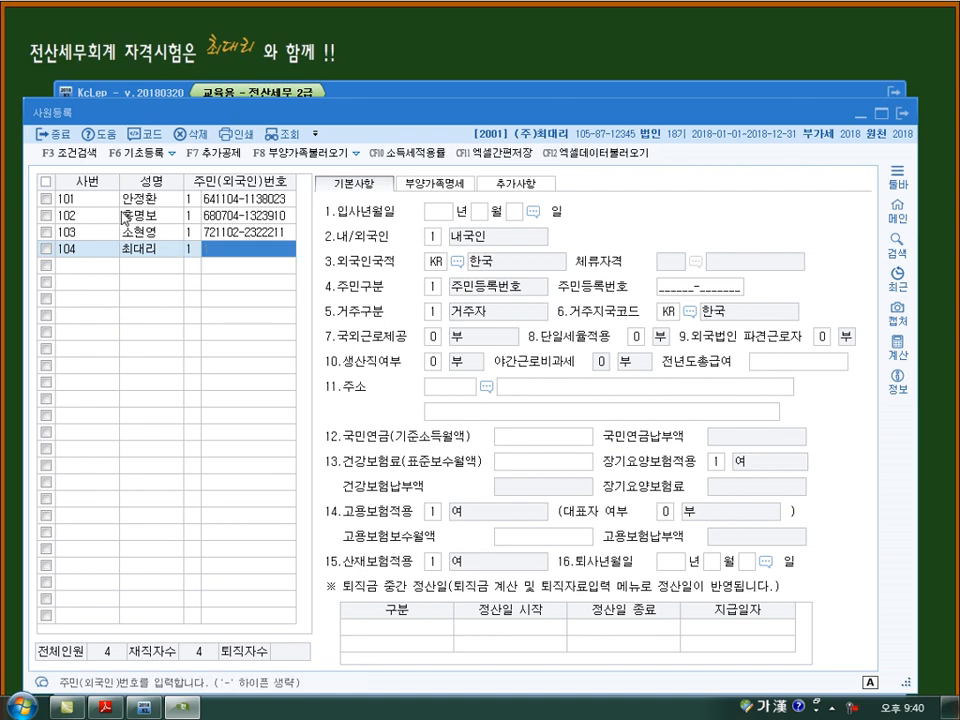
- Set employee 104's hire date to 2018년 2월 1일, view the 부양가족명세, and close 사원등록
key("Return")
type("20")
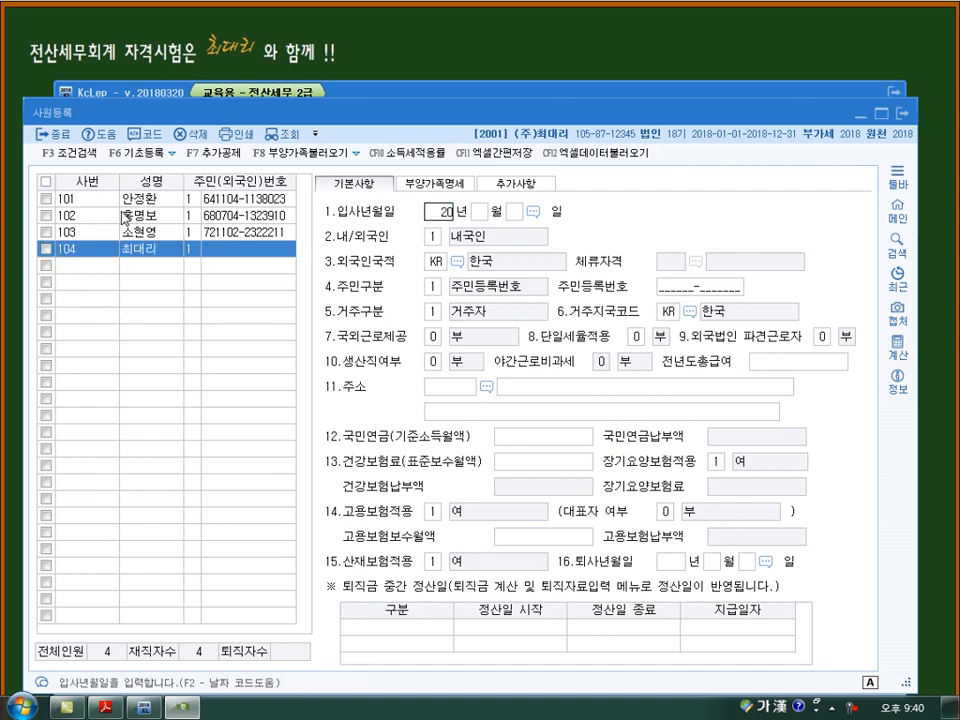
type("18 년 2 월 1")
key("Return")
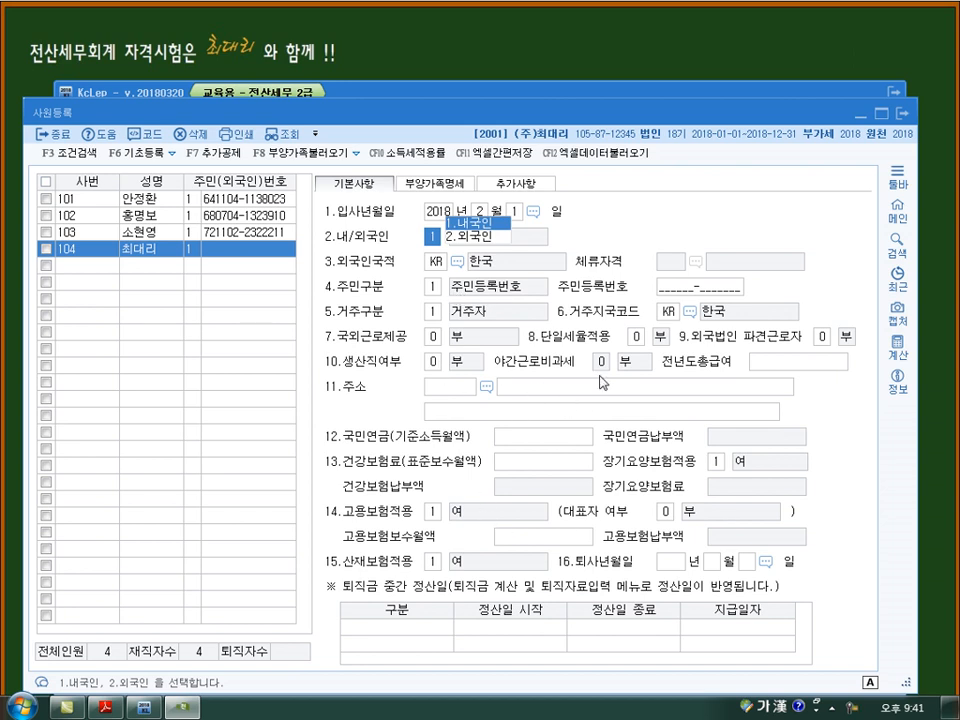
left_click(447, 184)
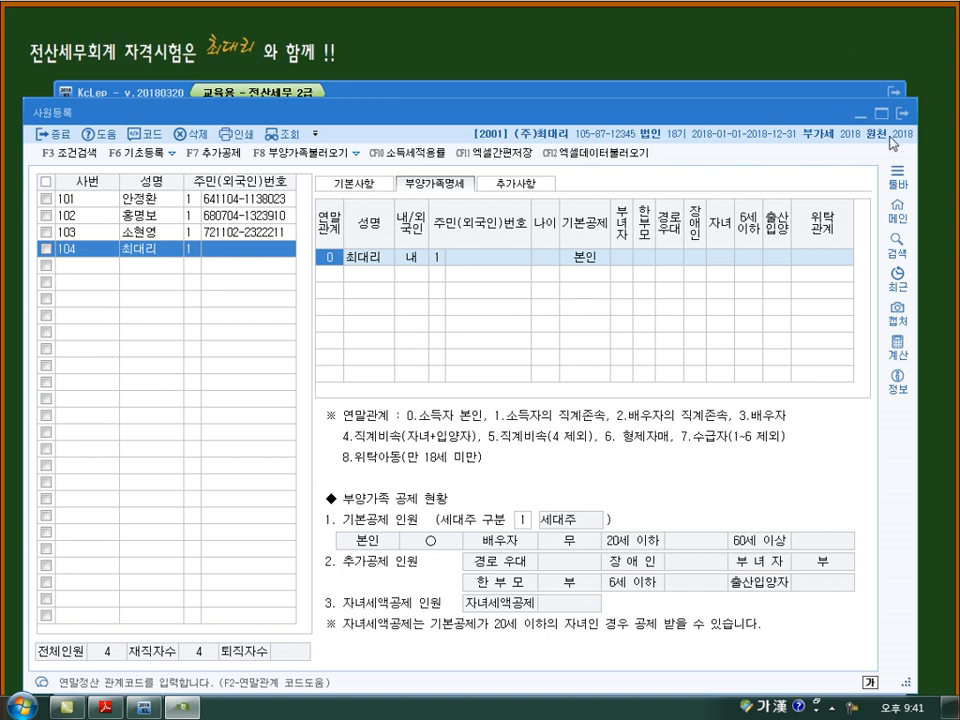
key("Escape")
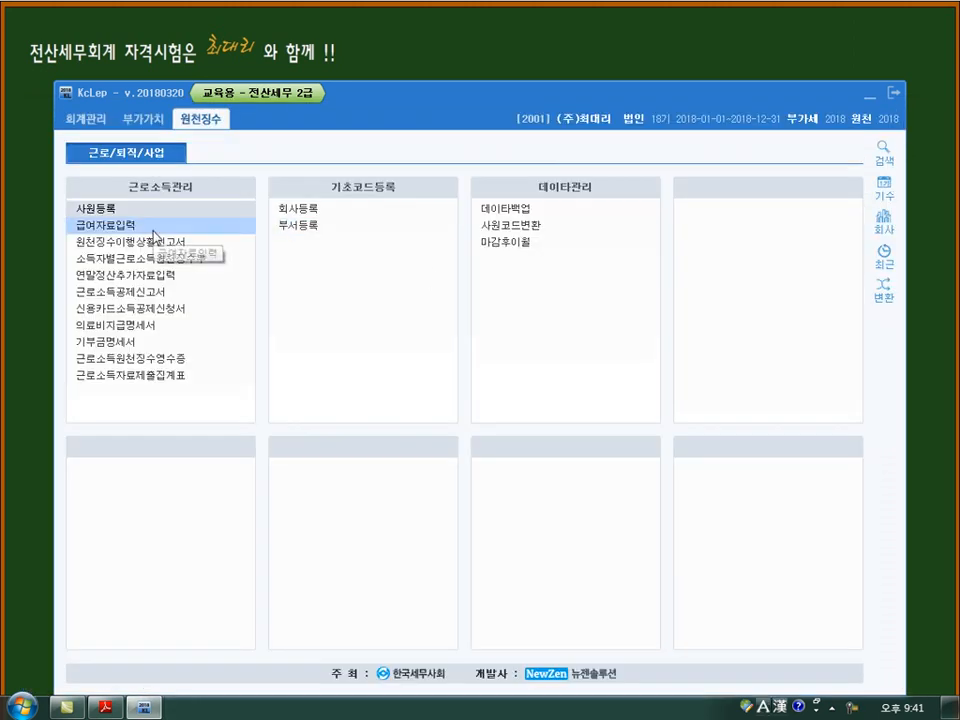
- Open 급여자료입력 for 2018년 02월 with payment date 2018년 02월 25일 and copy the previous month's data
left_click(154, 226)
type("2")
key("Return")
left_click_drag(398, 87, 398, 111)
key("Return")
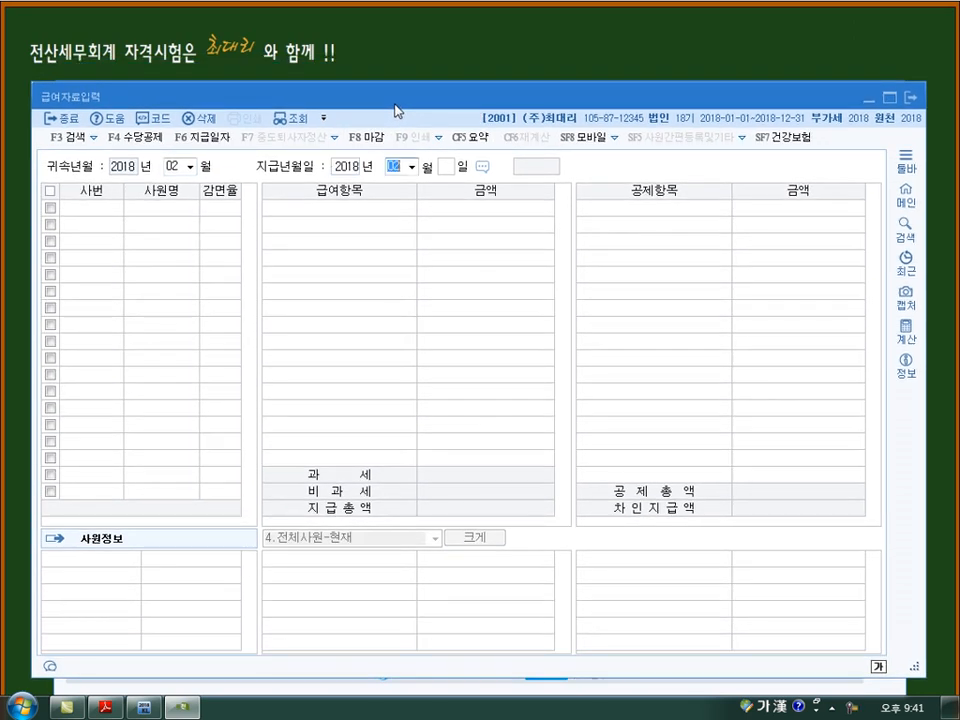
key("Return")
type("25")
key("Return")
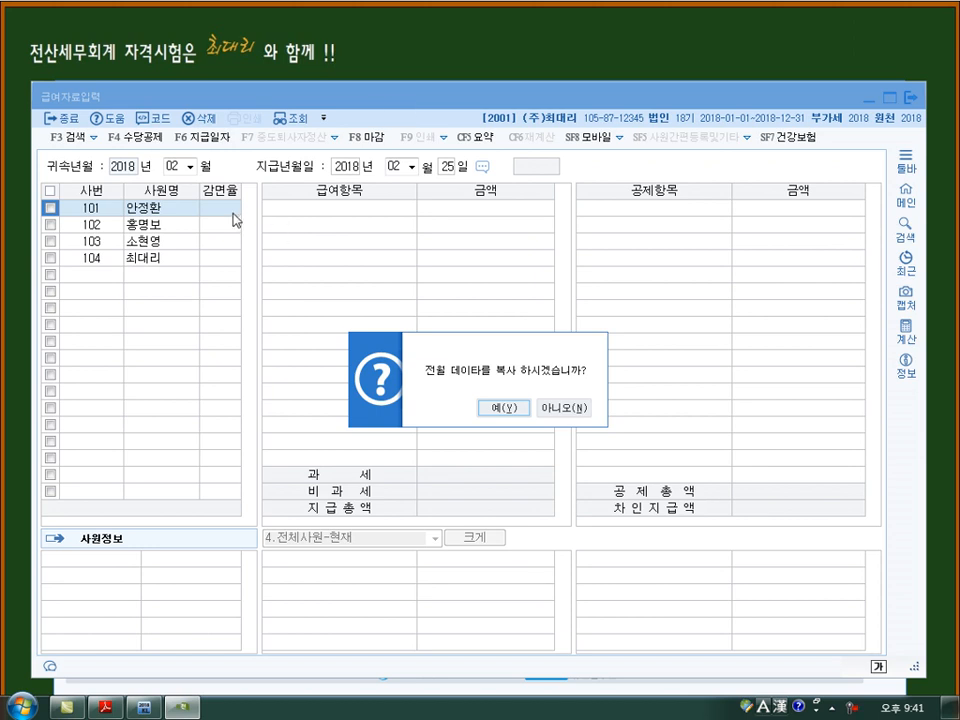
left_click(503, 410)
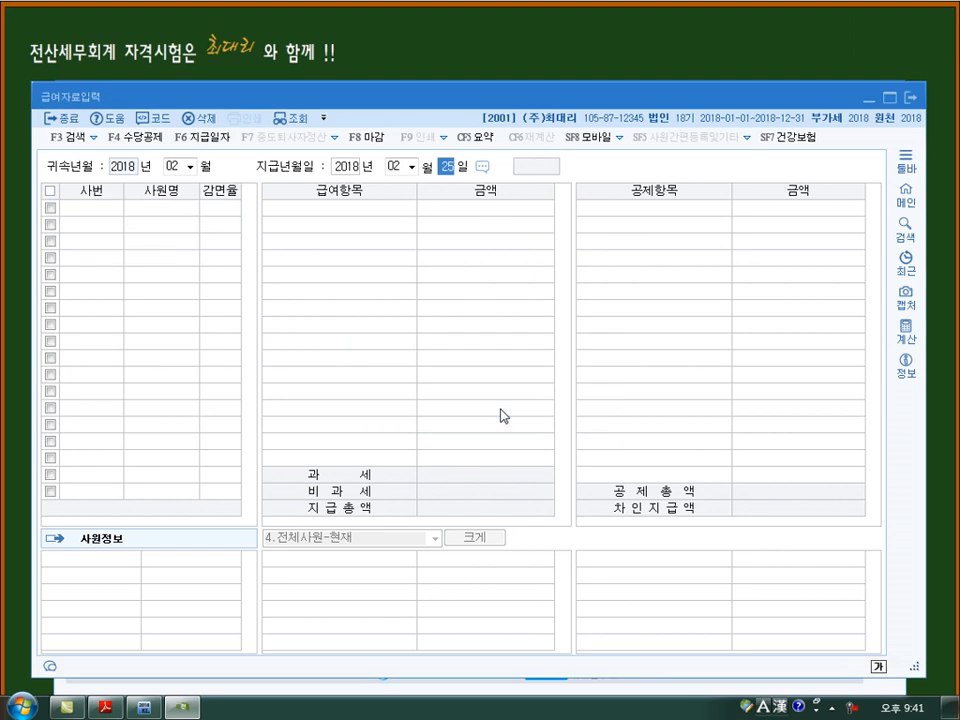
- Go through the February payroll records employee by employee, from code 101 down to code 104
key("Down")
key("Down")
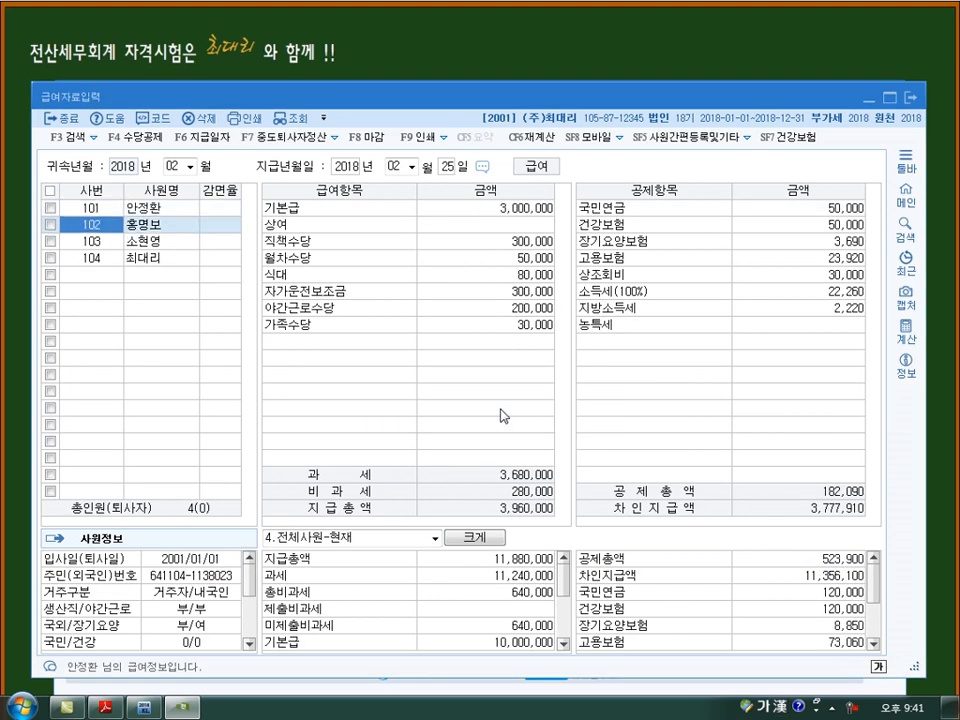
key("Up")
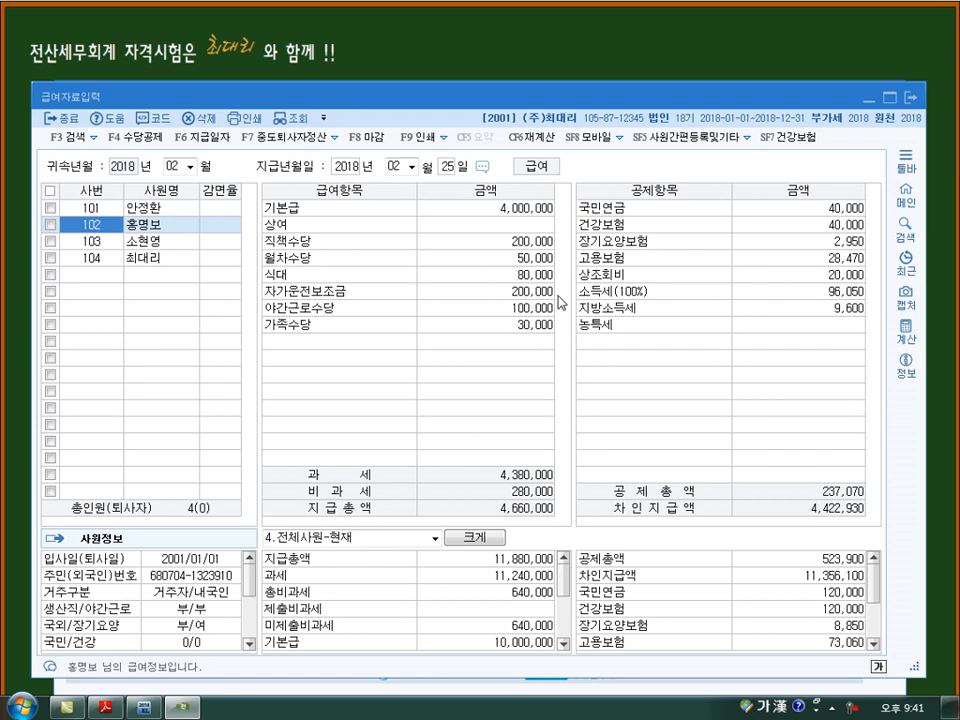
key("Down")
key("Down")
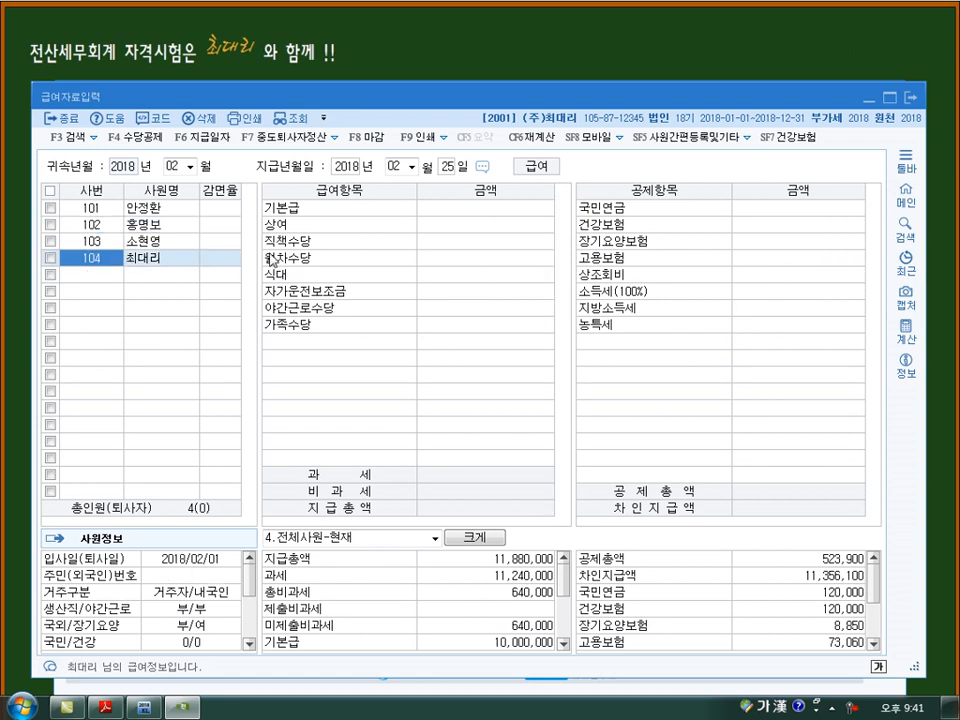
- Enter 5,000,000 as employee 104's 기본급
left_click(461, 218)
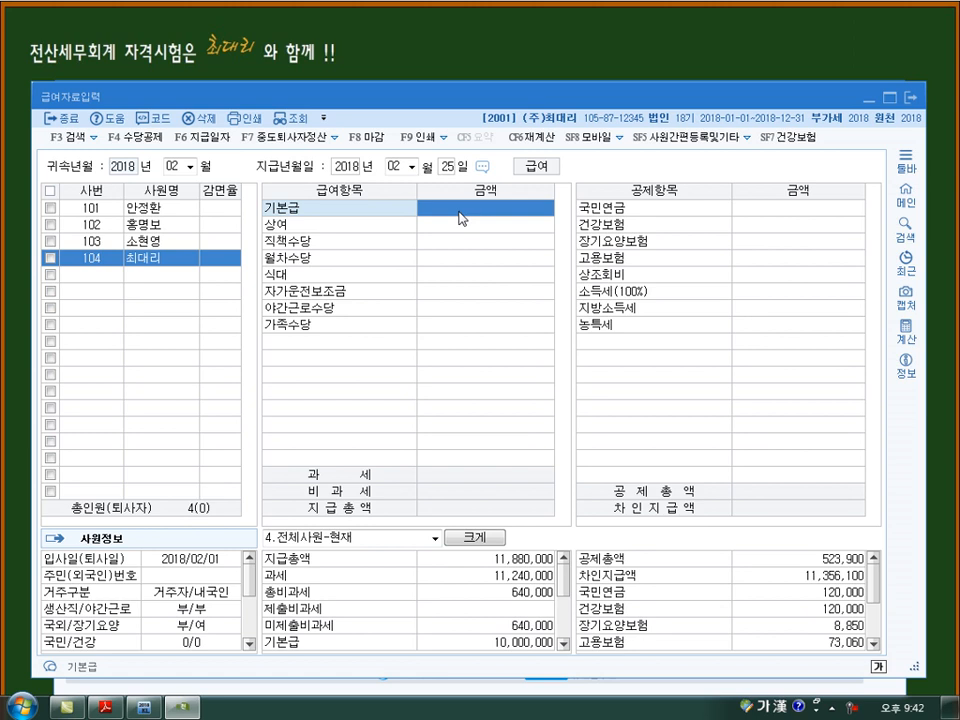
type("5000000")
key("Return")
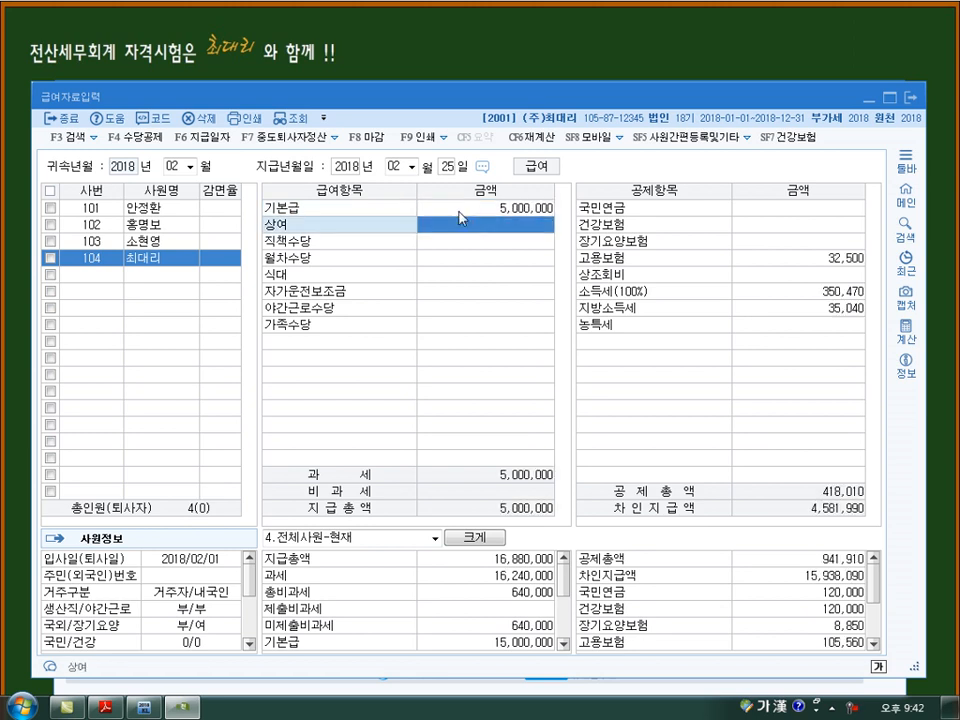
- Set employee 104's 기본급 to 4,000,000, leave the other allowances blank, and complete the record
left_click(459, 212)
type("4000000")
key("Return")
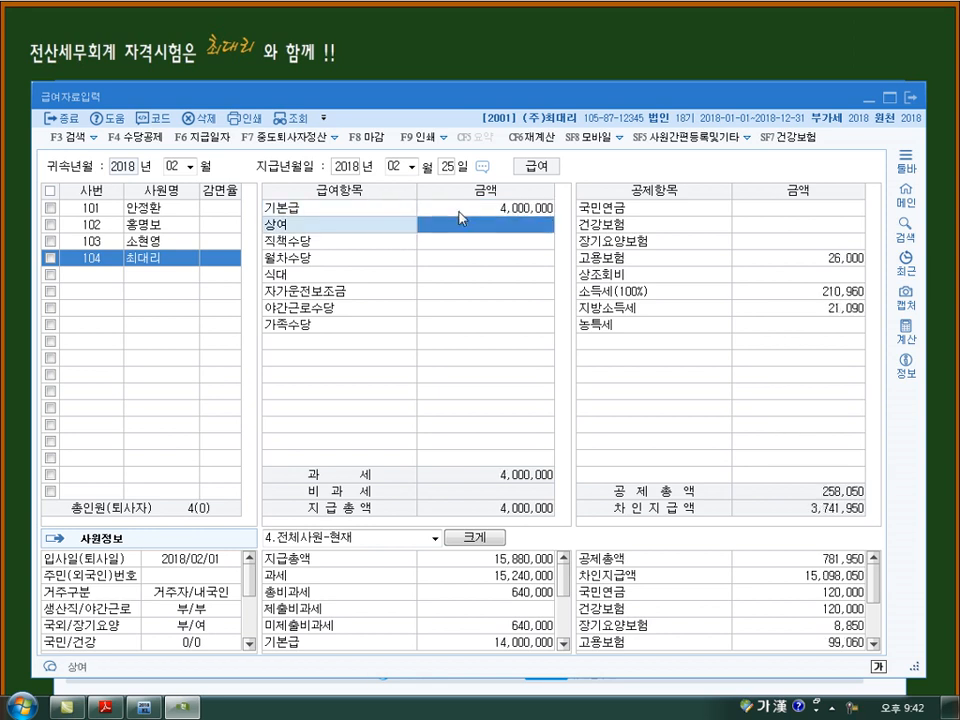
left_click(459, 211)
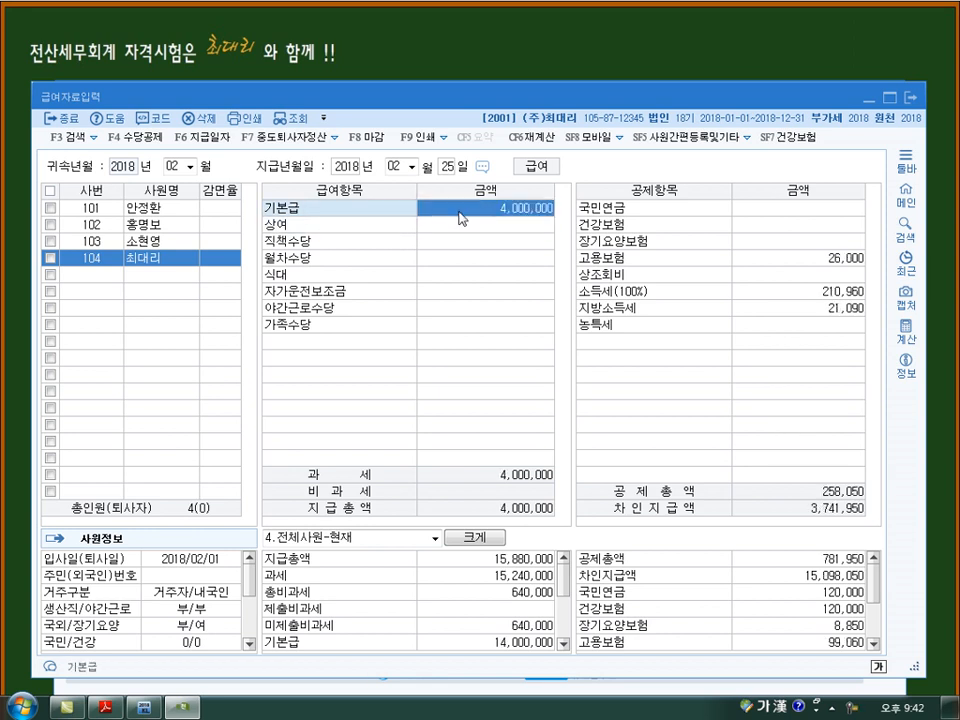
key("Return")
key("Return")
key("Return")
key("Return")
key("Return")
key("Return")
key("Return")
key("Return")
key("Return")
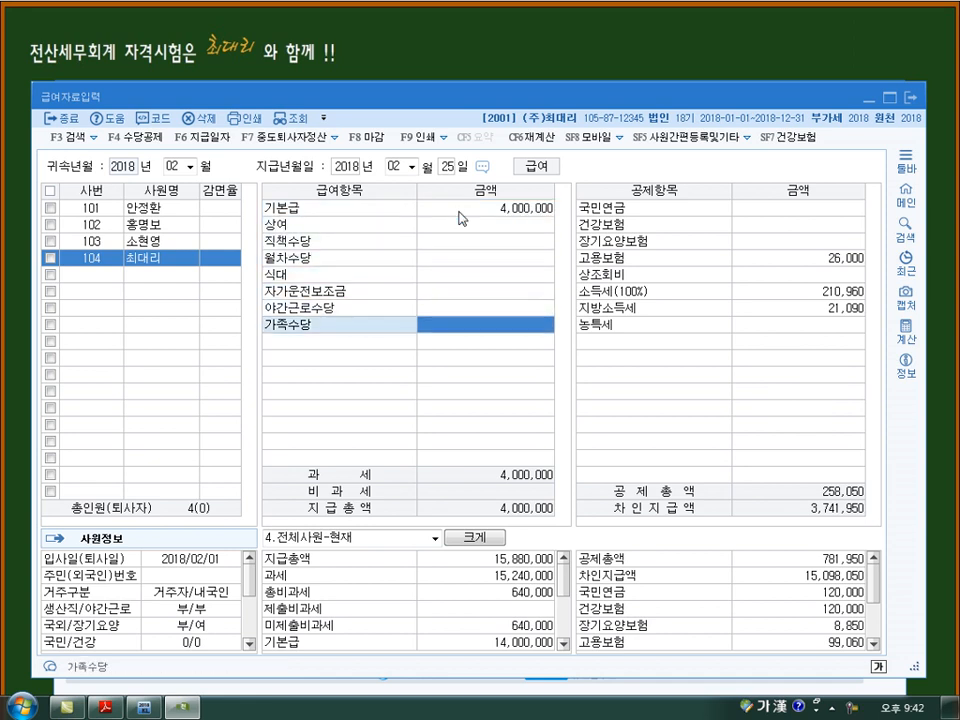
key("Return")
key("Return")
key("Return")
key("Return")
key("Return")
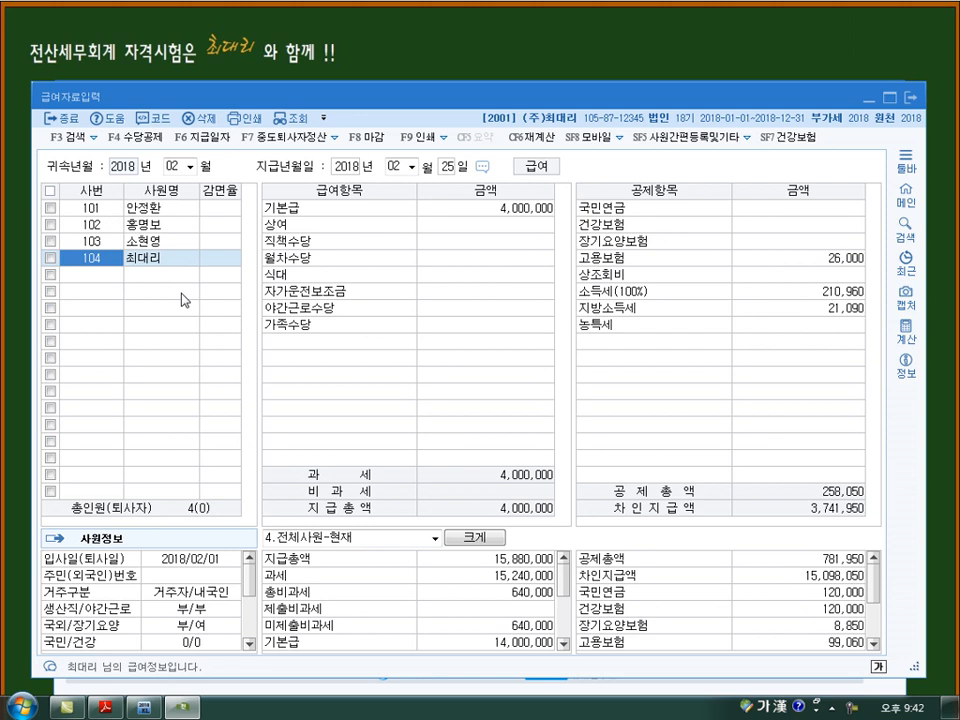
- Open the 원천징수이행상황신고서 for 귀속기간 and 지급기간 2018년 02월 as 1.정기신고, declining 분납 of the 연말정산(A04) additional tax
left_click(911, 97)
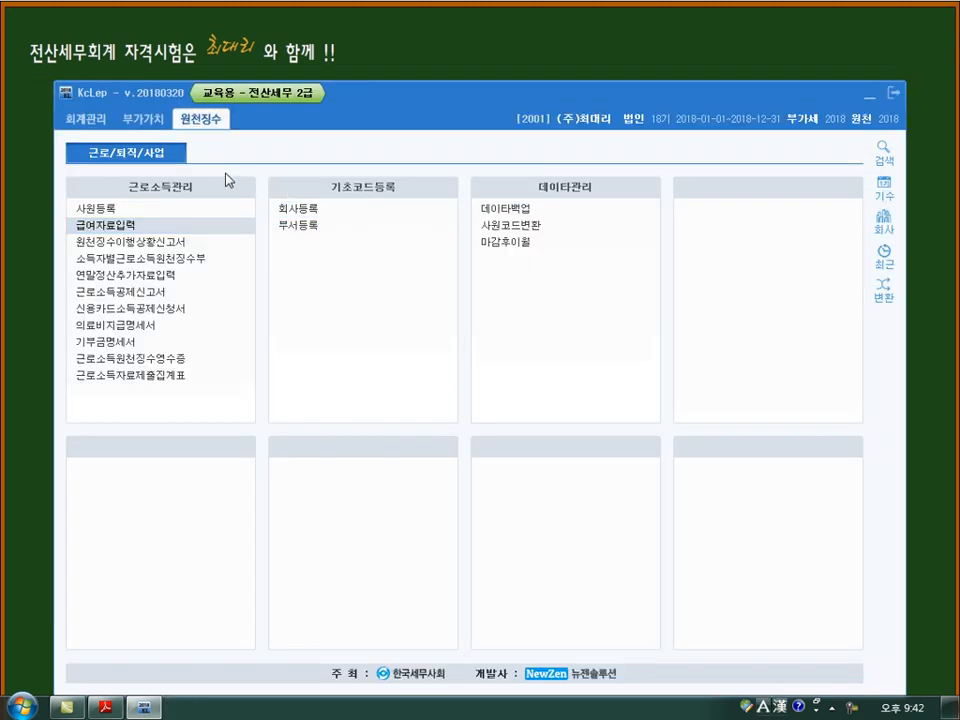
left_click(145, 241)
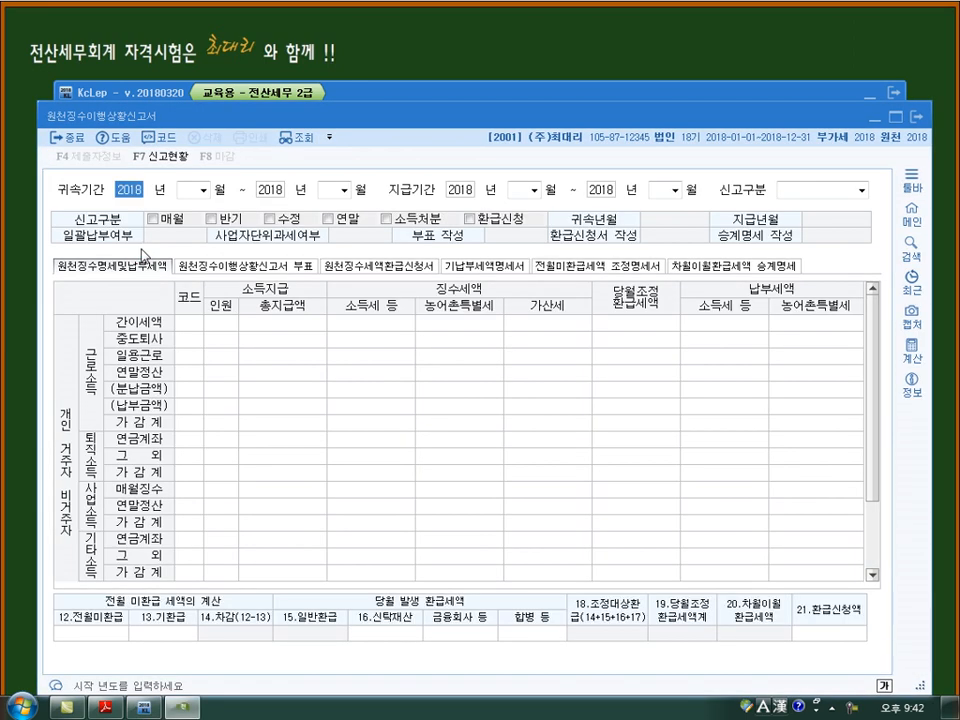
type("2")
key("Return")
key("Return")
type("2")
key("Return")
key("Return")
type("2")
key("Return")
key("Return")
type("2")
key("Return")
key("Return")
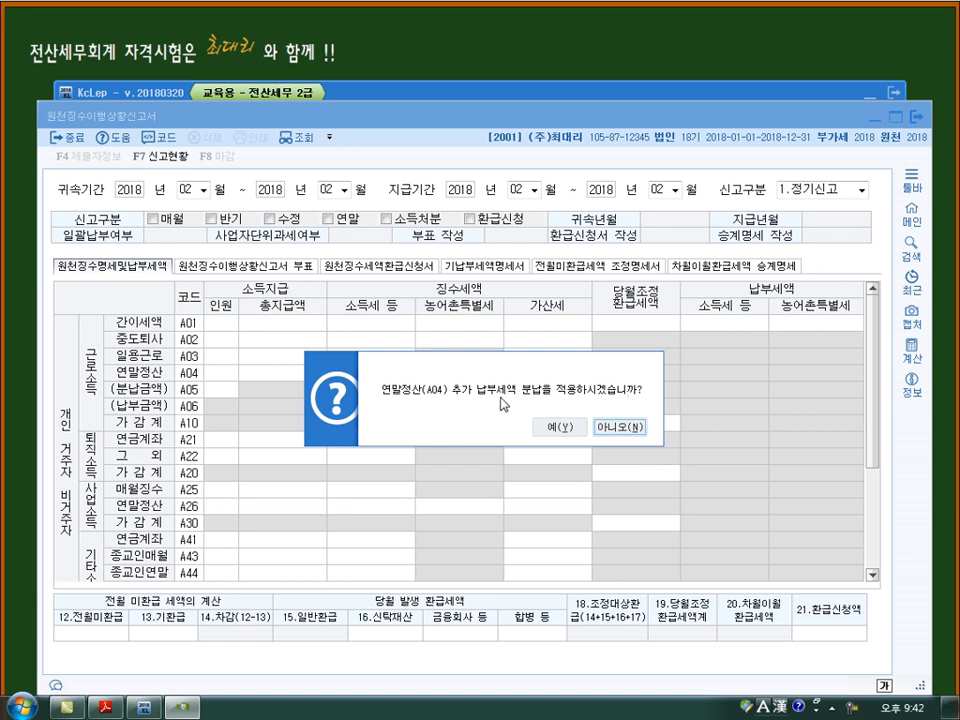
left_click(611, 430)
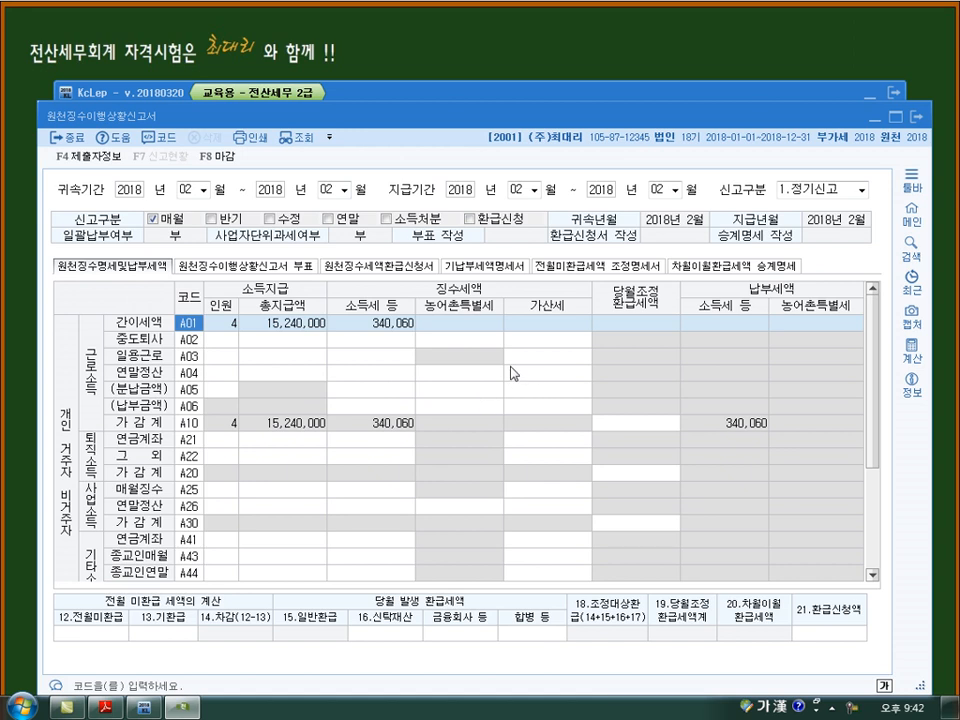
- Check the 간이세액(A01) row's 인원, 총지급액 and 소득세 등, and save the February report on closing it
key("Return")
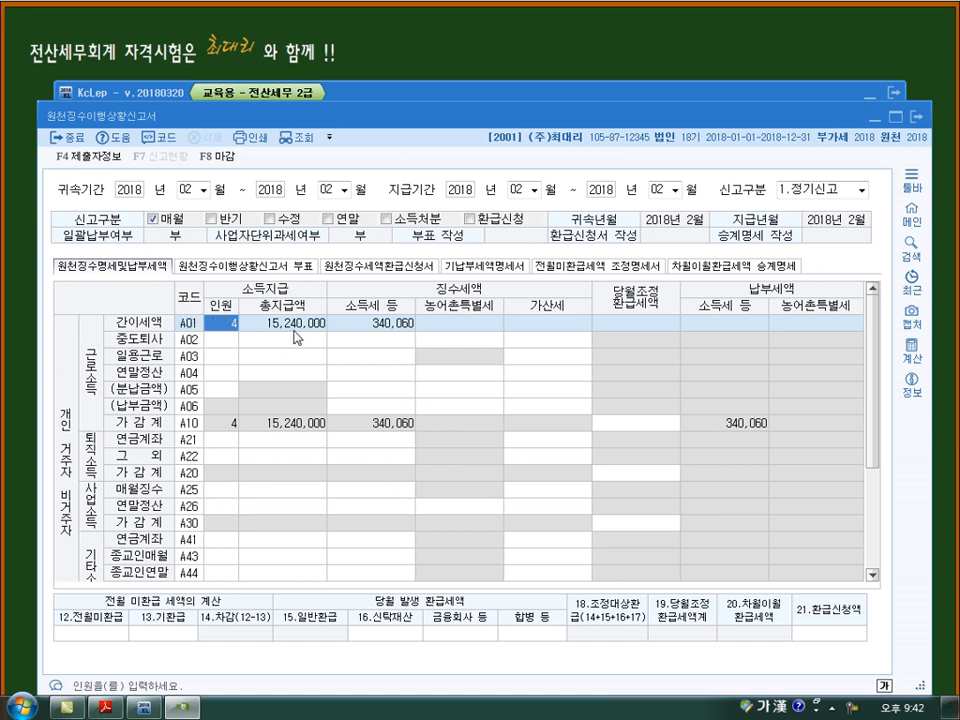
key("Return")
key("Return")
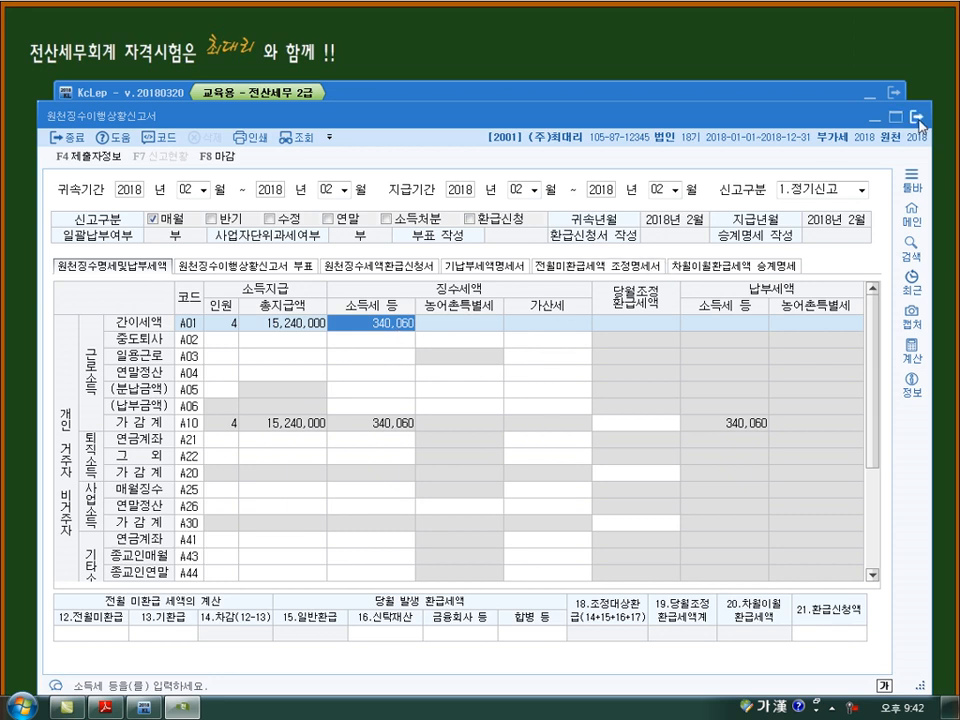
key("Escape")
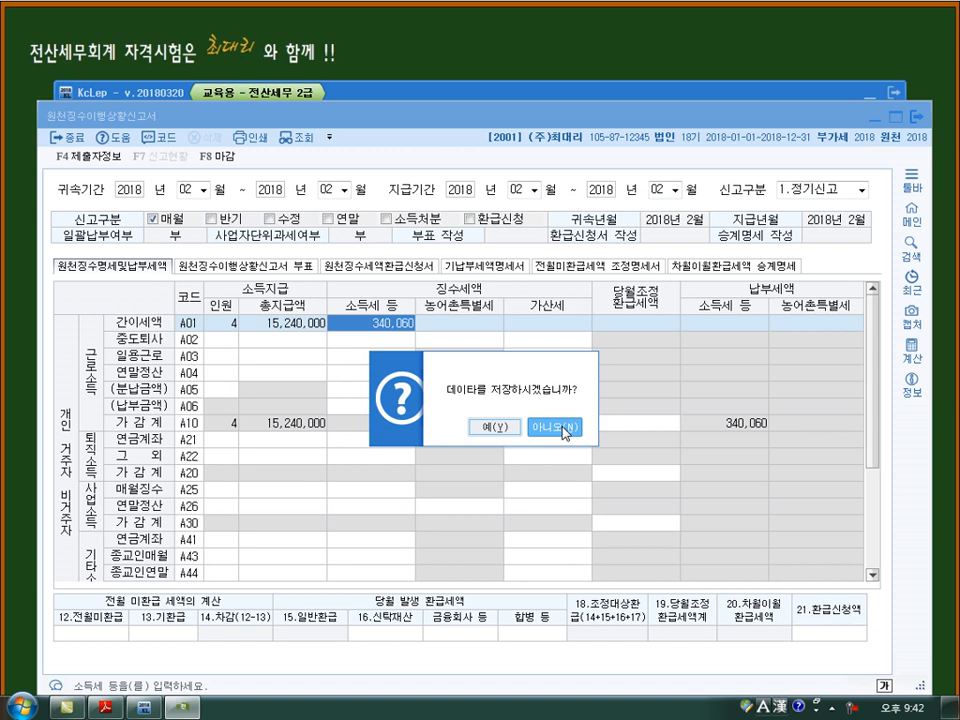
left_click(506, 432)
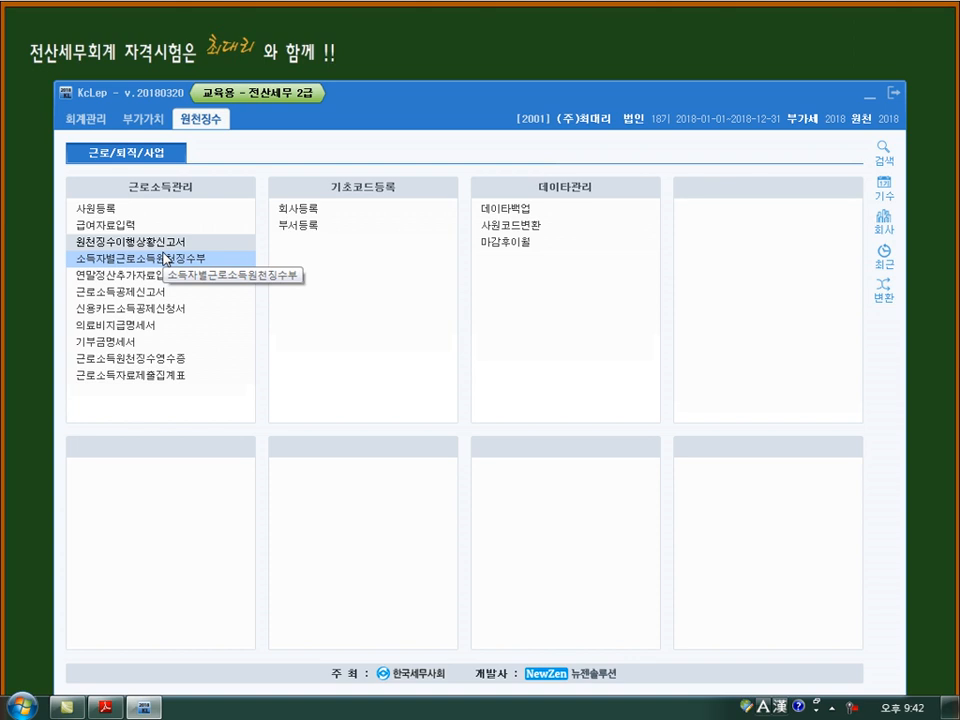
- Reopen 급여자료입력 for 2018년 02월 with payment date 2018년 02월 25일, review employee 104's record, and close it
left_click(128, 229)
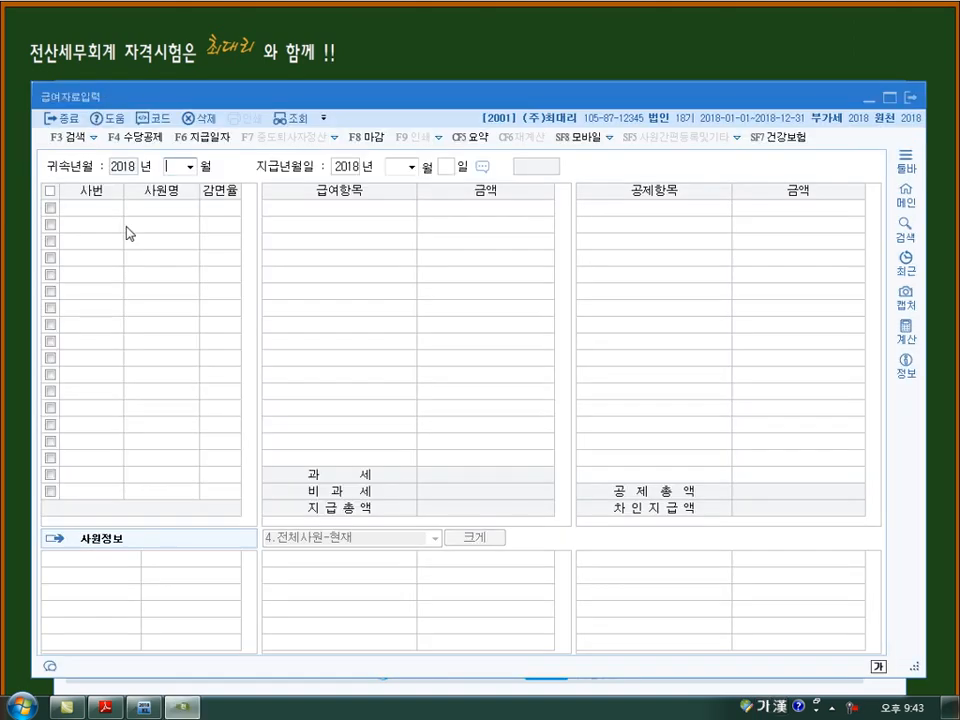
type("2")
key("Return")
key("Return")
key("Return")
key("Return")
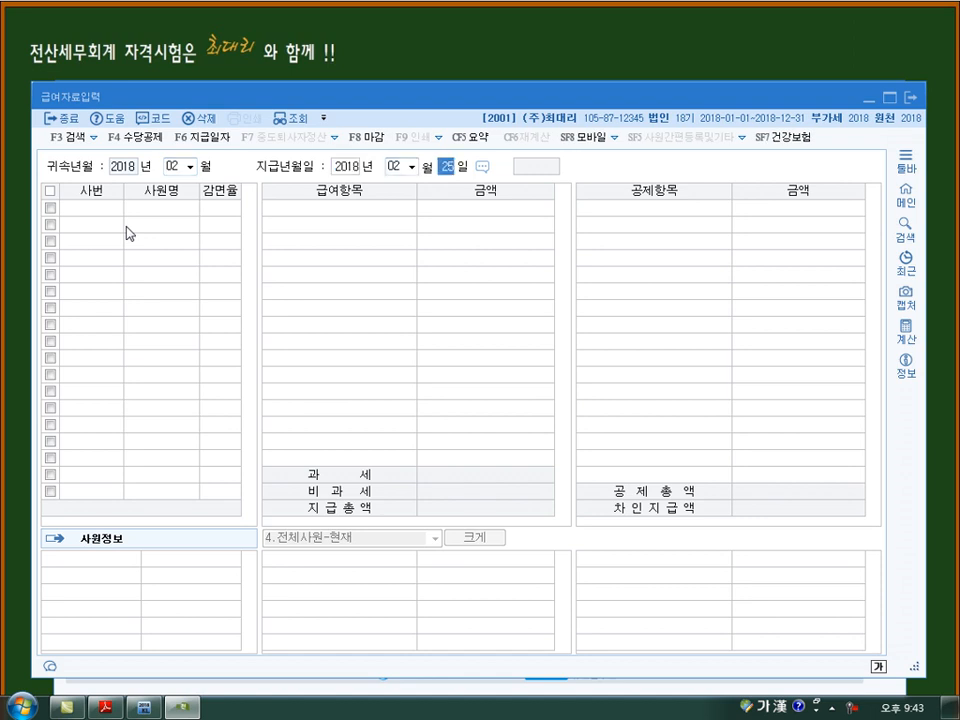
key("Down")
key("Down")
key("Down")
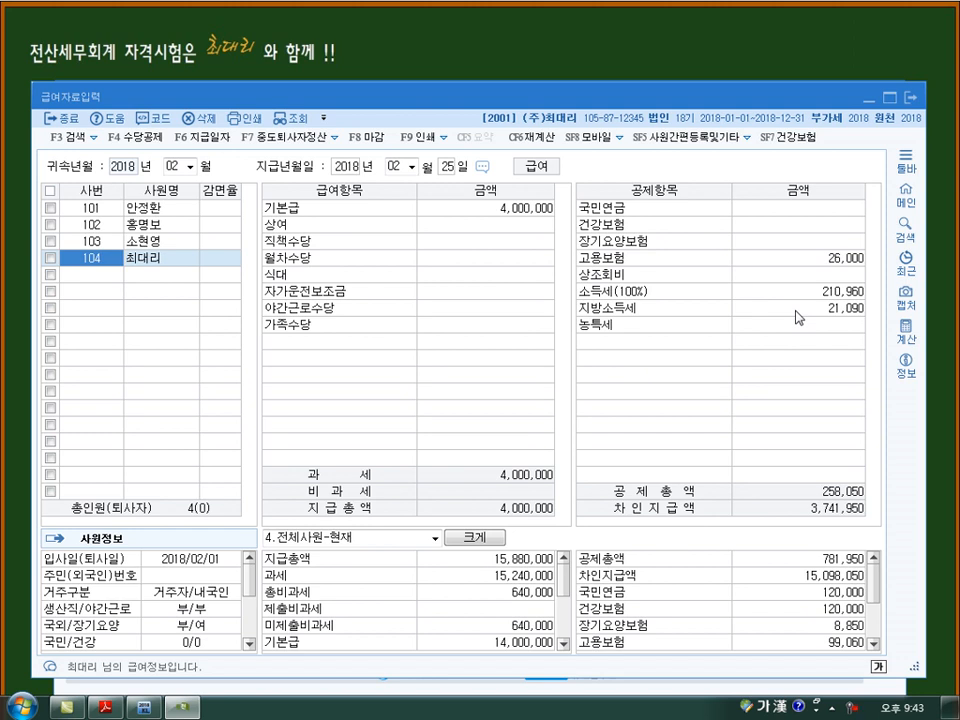
left_click(912, 98)
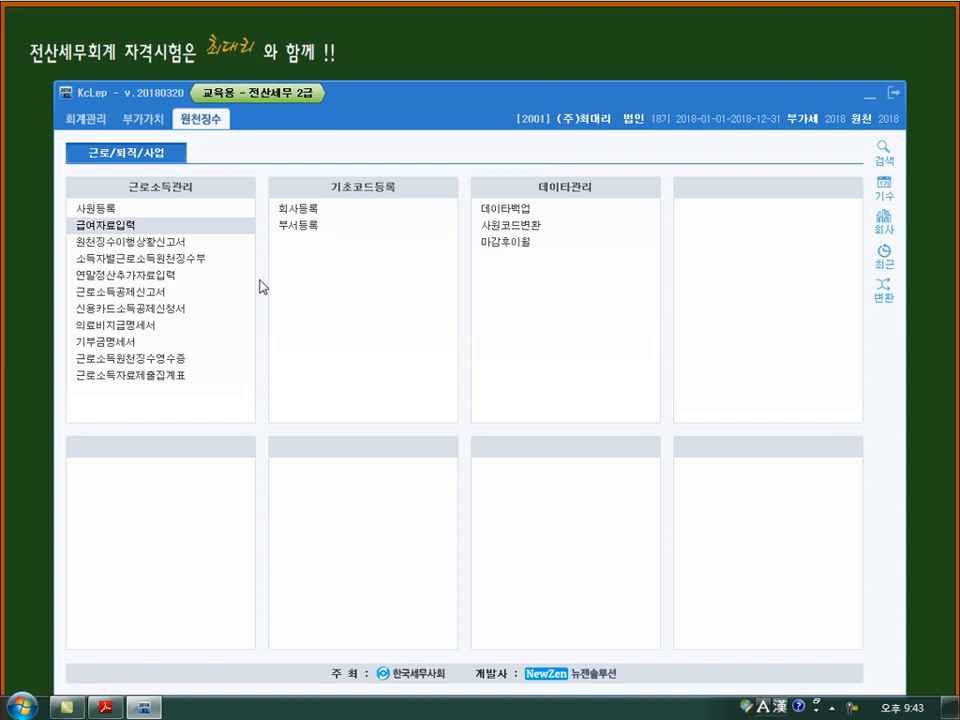
- In 사원등록, enter 2018년 3월 31일 as employee 104's 퇴사년월일
left_click(110, 209)
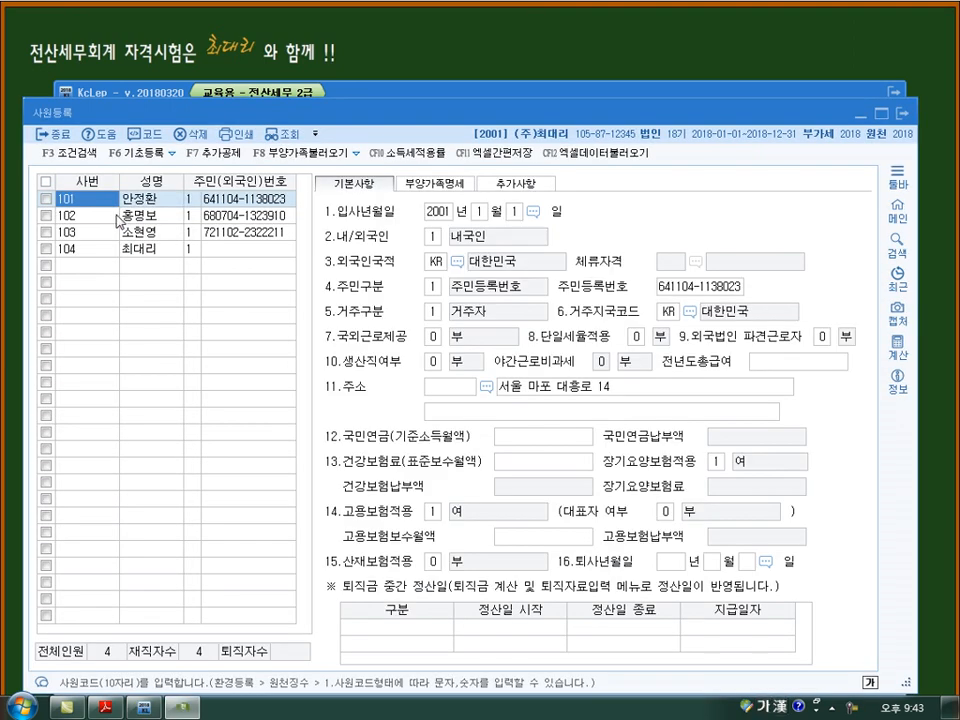
left_click(90, 247)
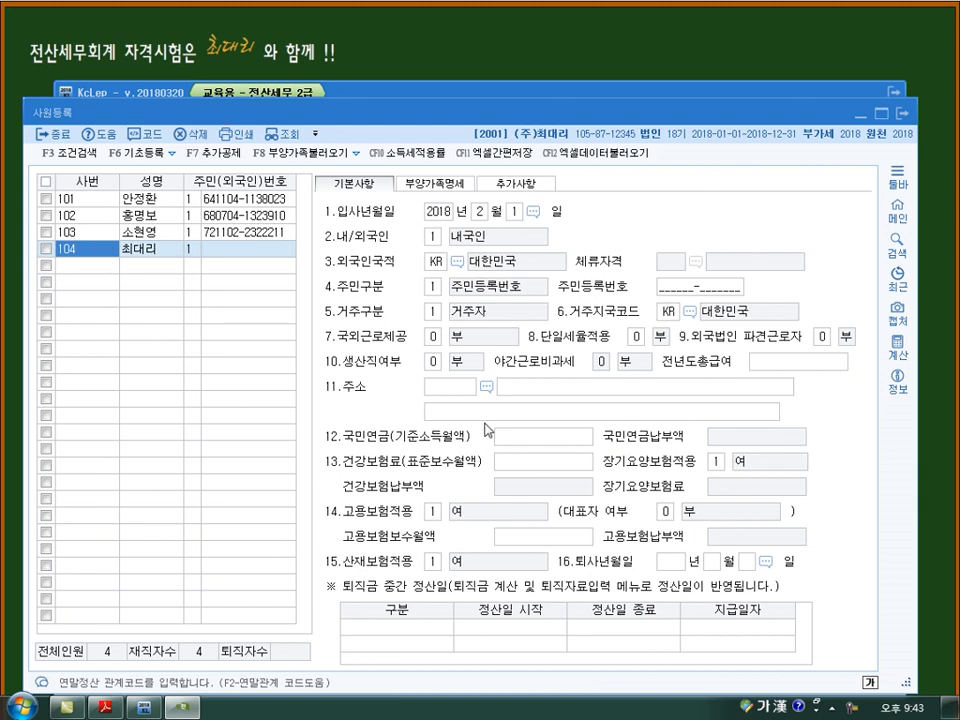
left_click(669, 567)
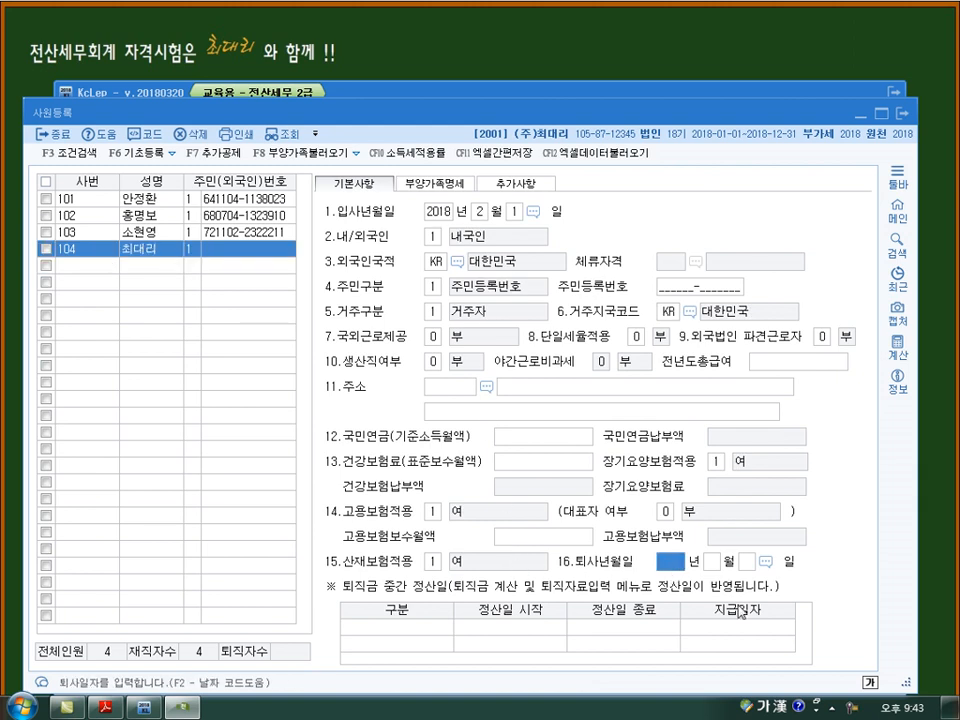
type("2018 년 ")
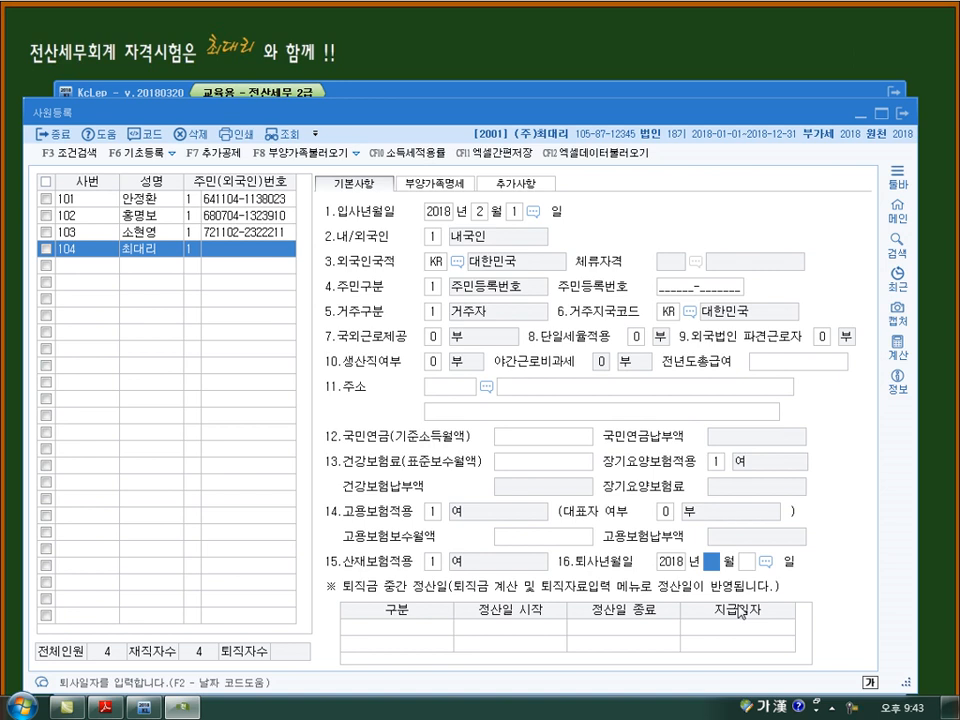
type("3 월")
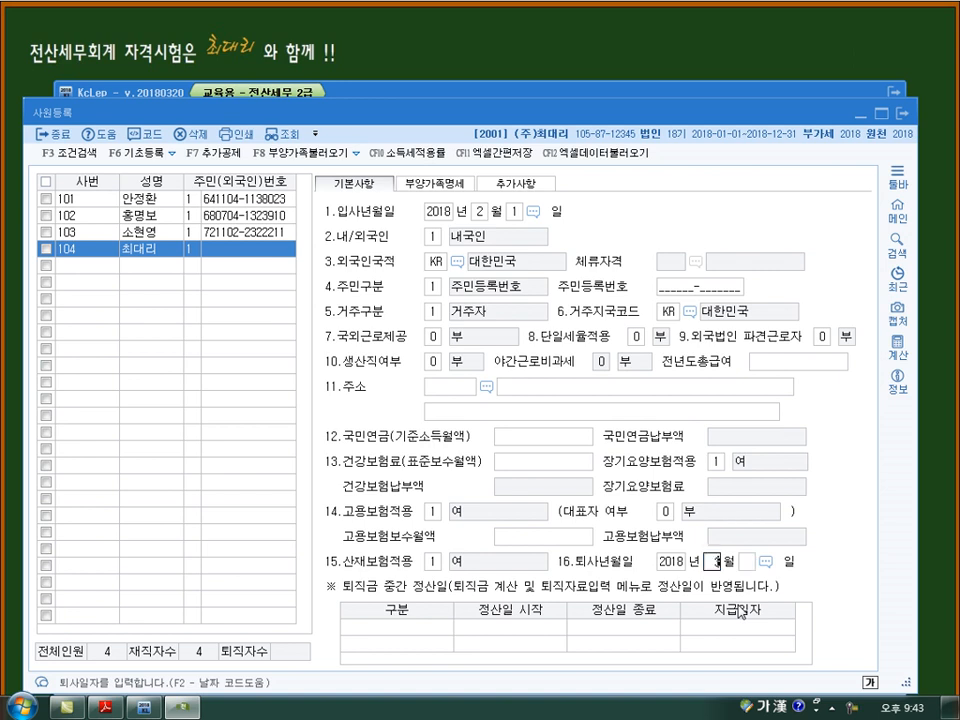
key("Return")
key("Return")
key("Up")
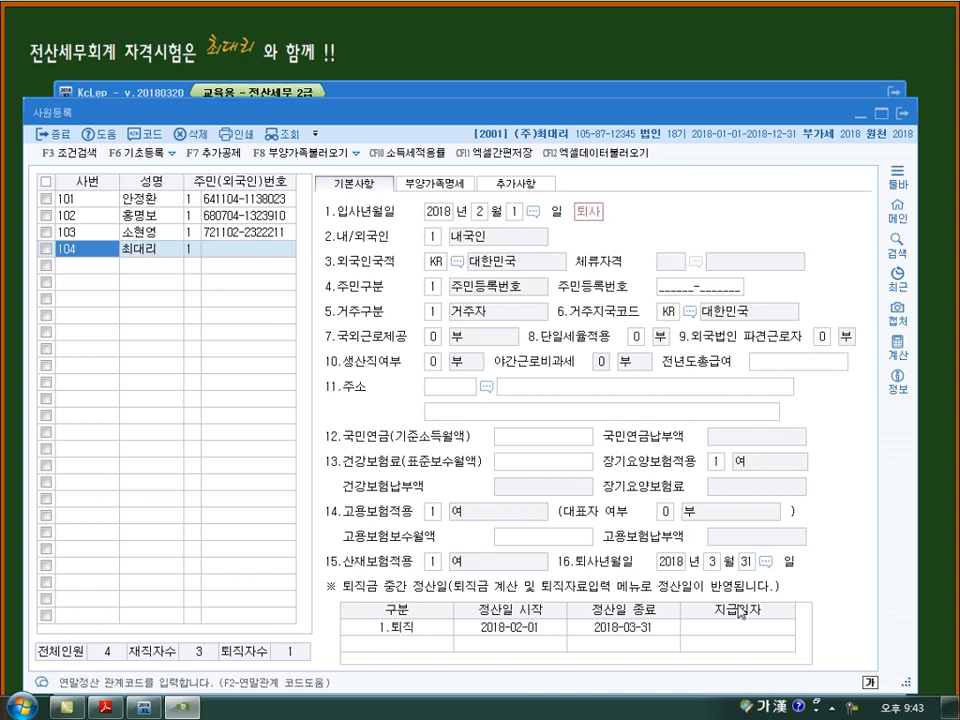
- Change the day of employee 104's 퇴사년월일 to 25 and close the employee registration
left_click(749, 564)
key("Return")
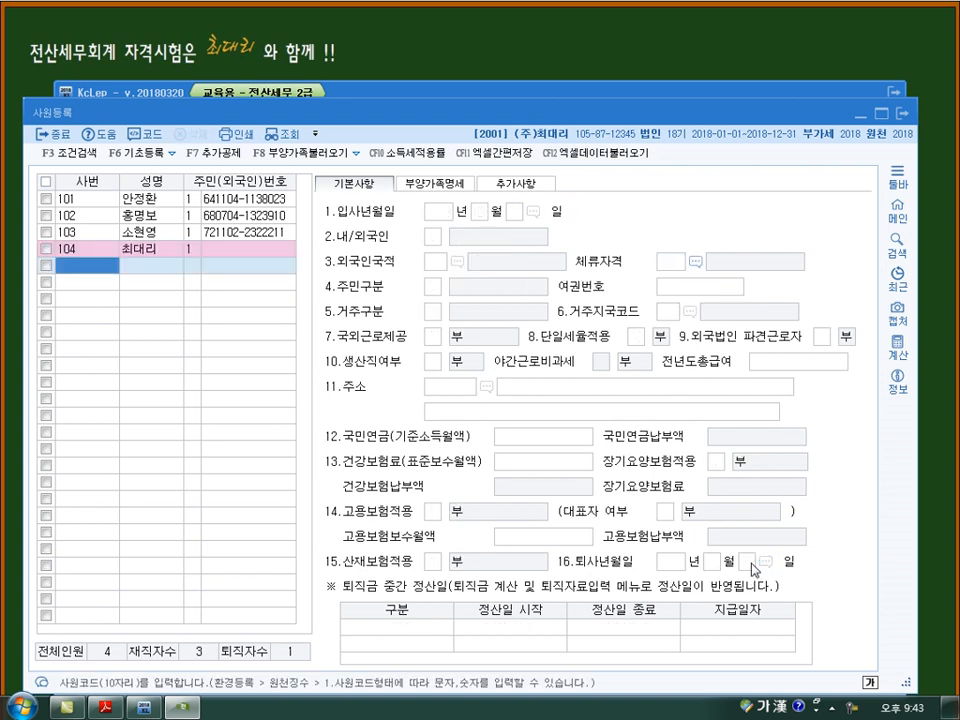
key("Up")
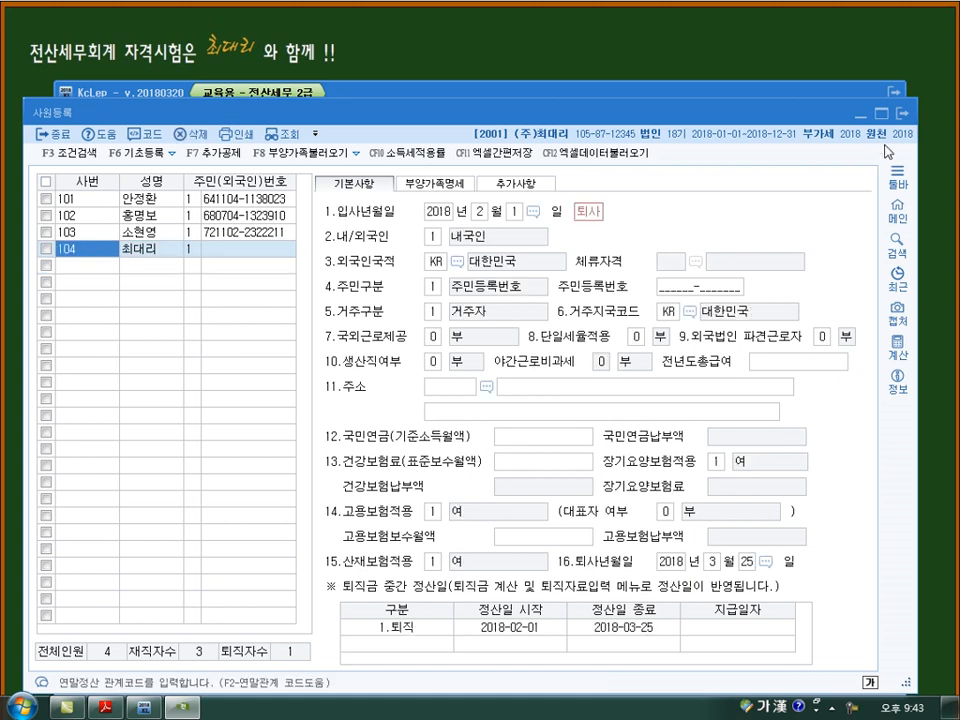
left_click(903, 107)
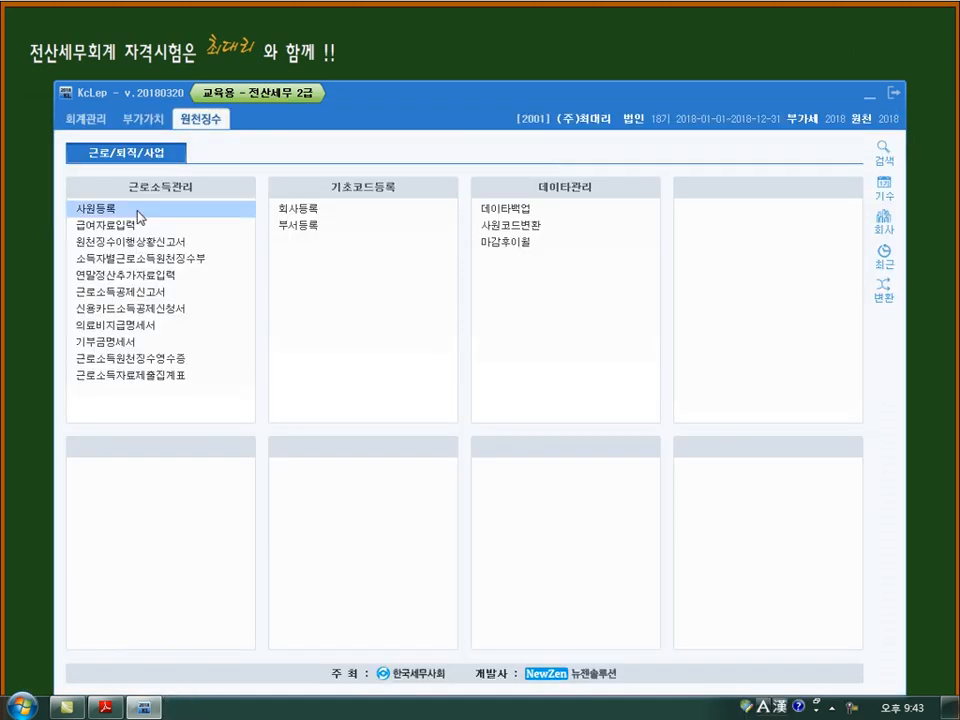
- Open 급여자료입력 for 2018년 03월 with payment date 2018년 03월 25일 and copy the previous month's data
left_click(123, 226)
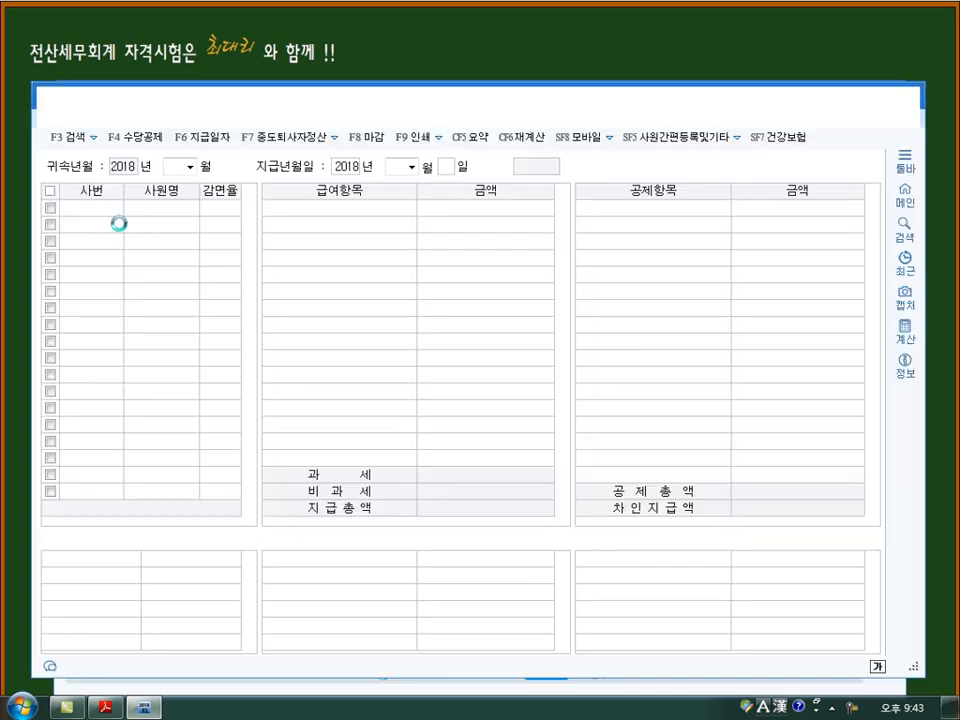
type("3")
key("Return")
key("Return")
type("25")
key("Return")
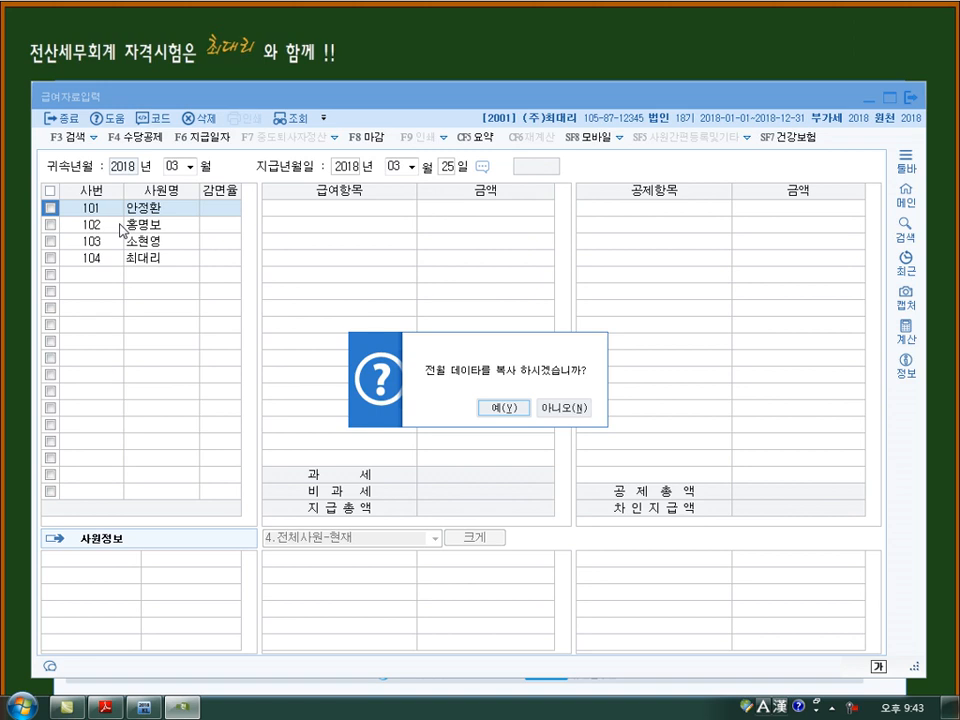
key("Return")
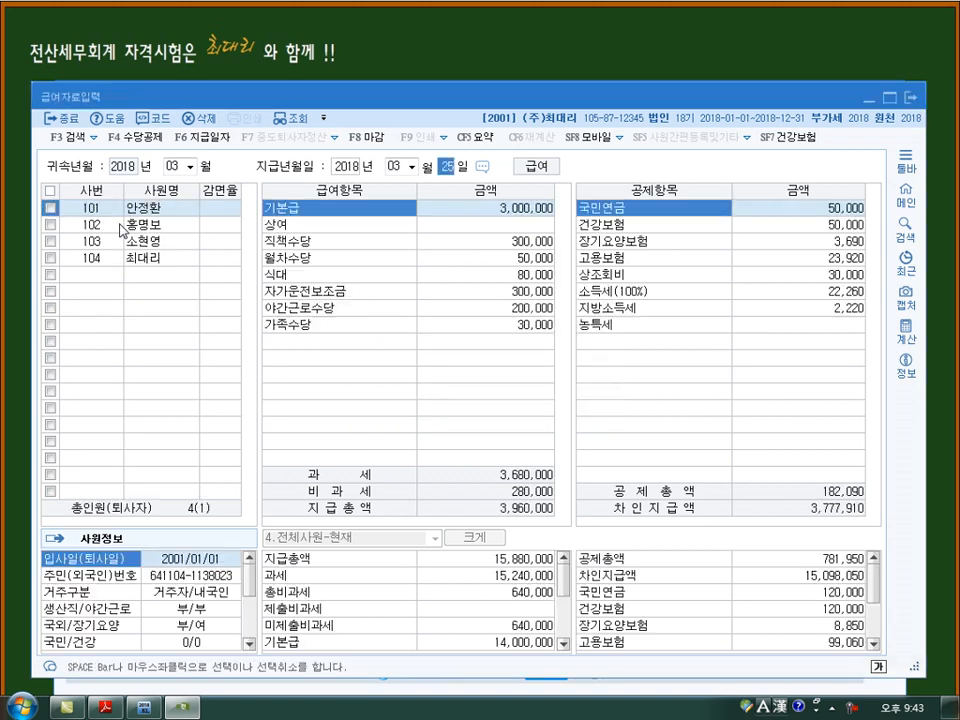
- Go through the March payroll records from employee 102 down to employee 104
left_click(122, 230)
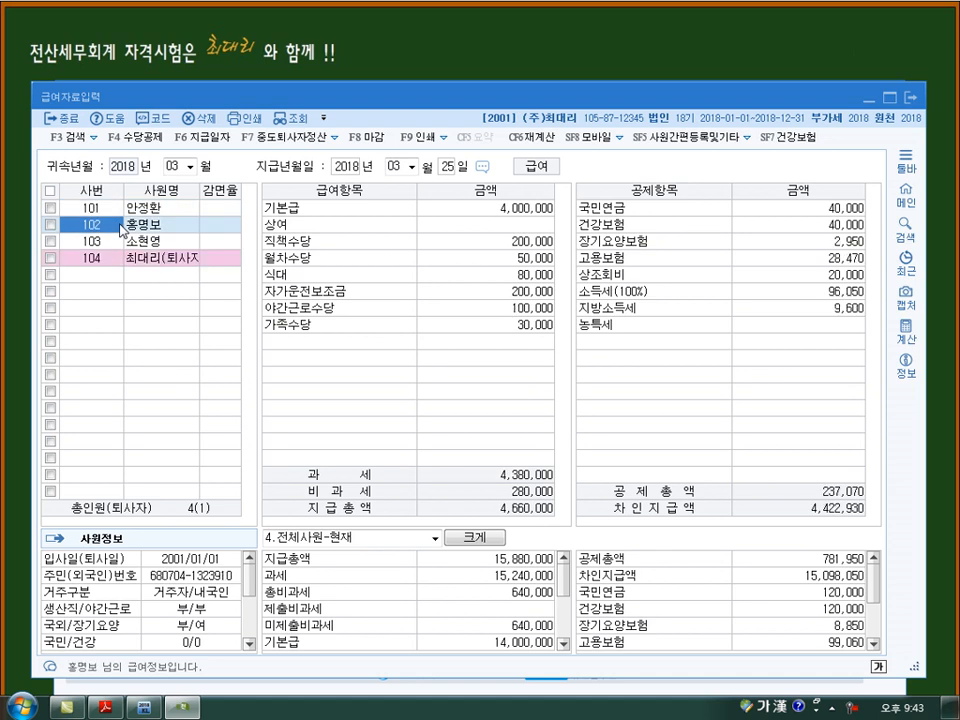
key("Down")
key("Down")
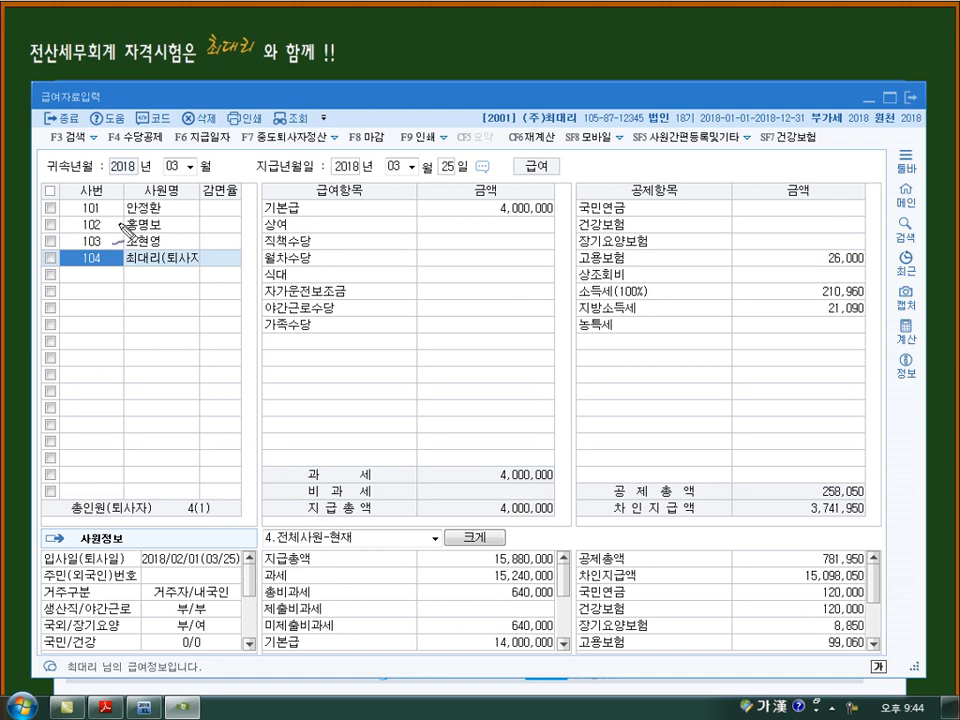
mouse_move(97, 247)
left_mouse_down()
mouse_move(78, 258)
mouse_move(108, 268)
left_mouse_up()
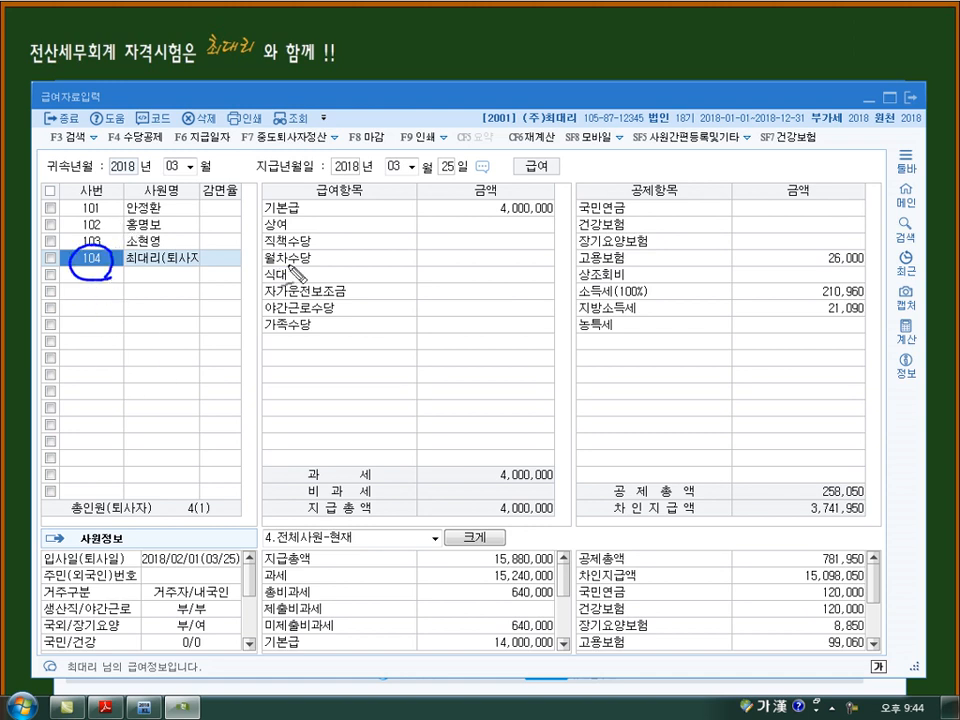
mouse_move(152, 325)
left_mouse_down()
mouse_move(129, 317)
mouse_move(166, 327)
mouse_move(230, 312)
left_mouse_up()
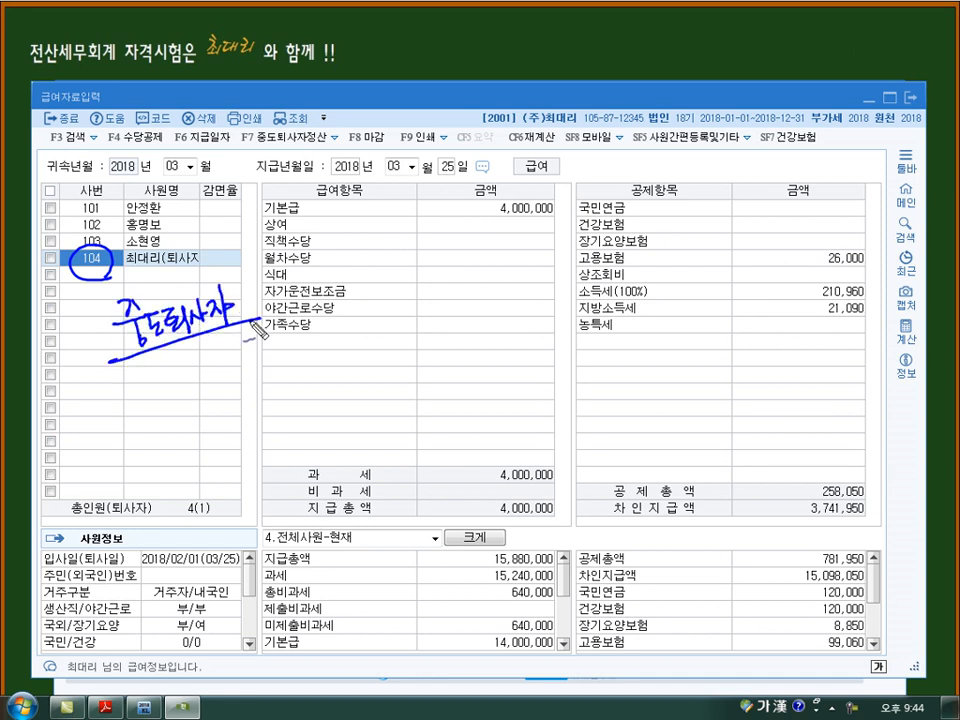
left_click_drag(108, 362, 242, 318)
key("Escape")
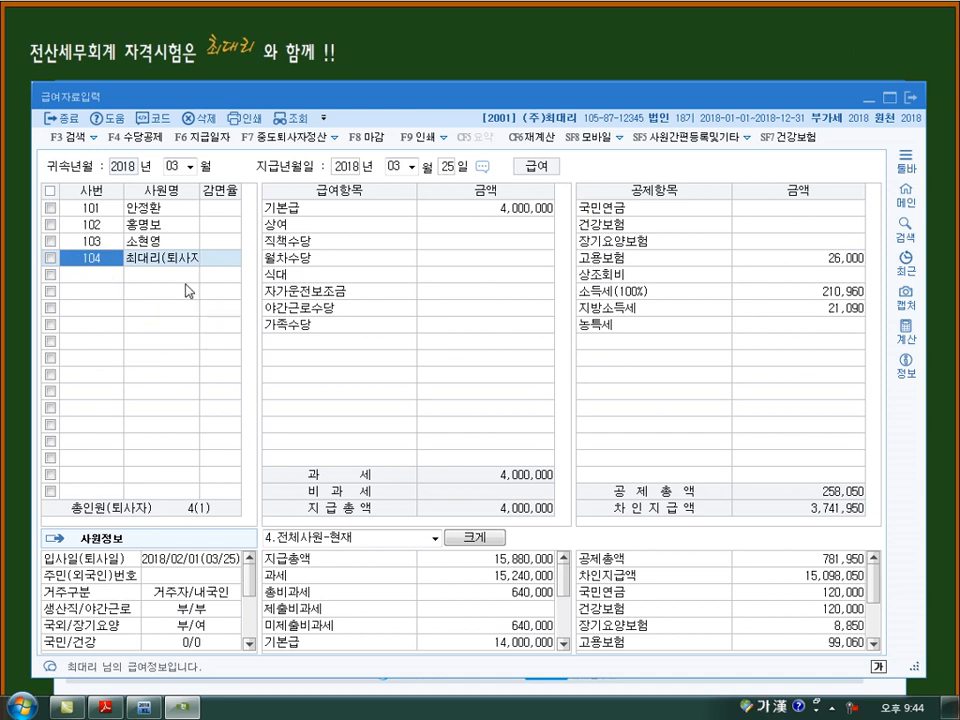
- Step through employee 104's March pay and deduction items from 기본급 to 농특세 without changing any amount
left_click(467, 210)
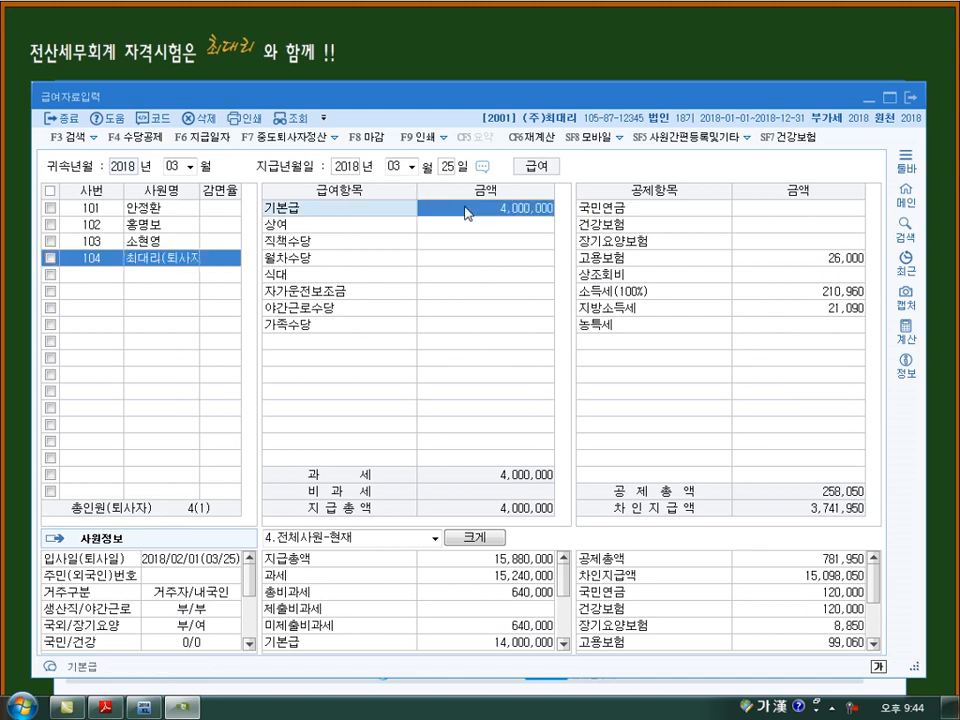
key("Return")
key("Return")
key("Return")
key("Return")
key("Return")
key("Return")
key("Return")
key("Return")
key("Return")
key("Return")
key("Return")
key("Return")
key("Return")
key("Return")
key("Return")
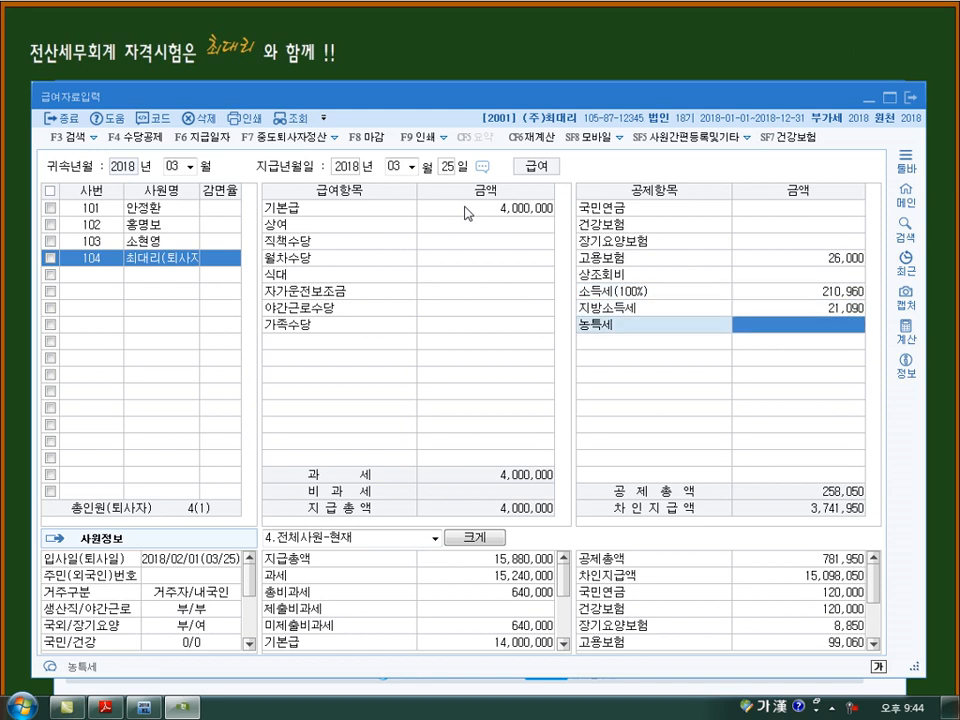
key("Return")
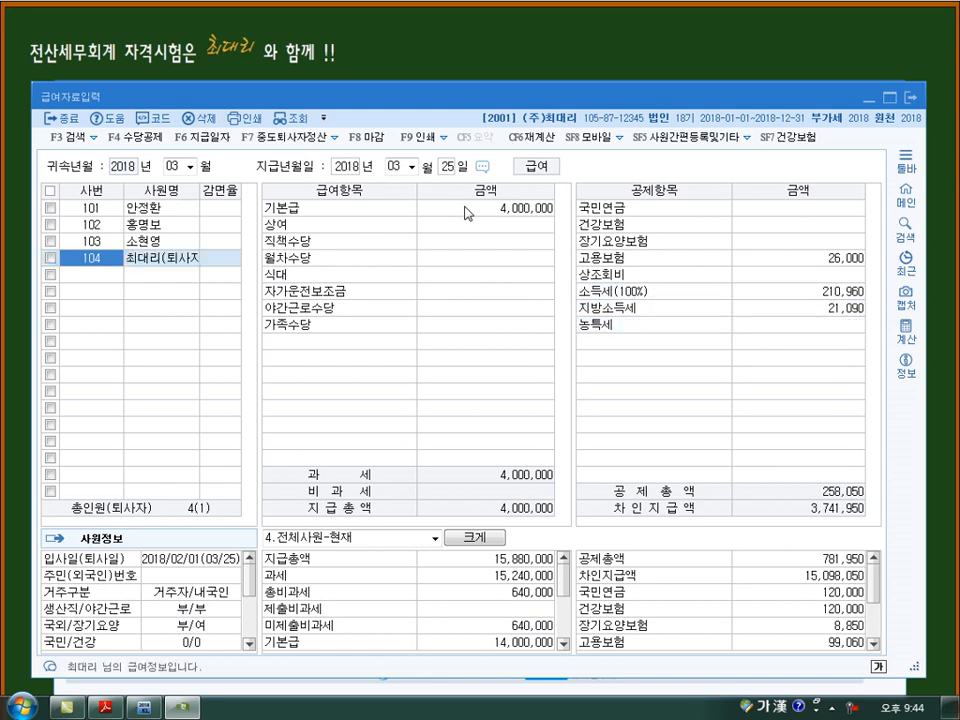
- Re-enter employee 104's March 기본급 as 4,000,000 and advance through the remaining pay and deduction items past 상조회비 without entering other amounts
left_click(465, 209)
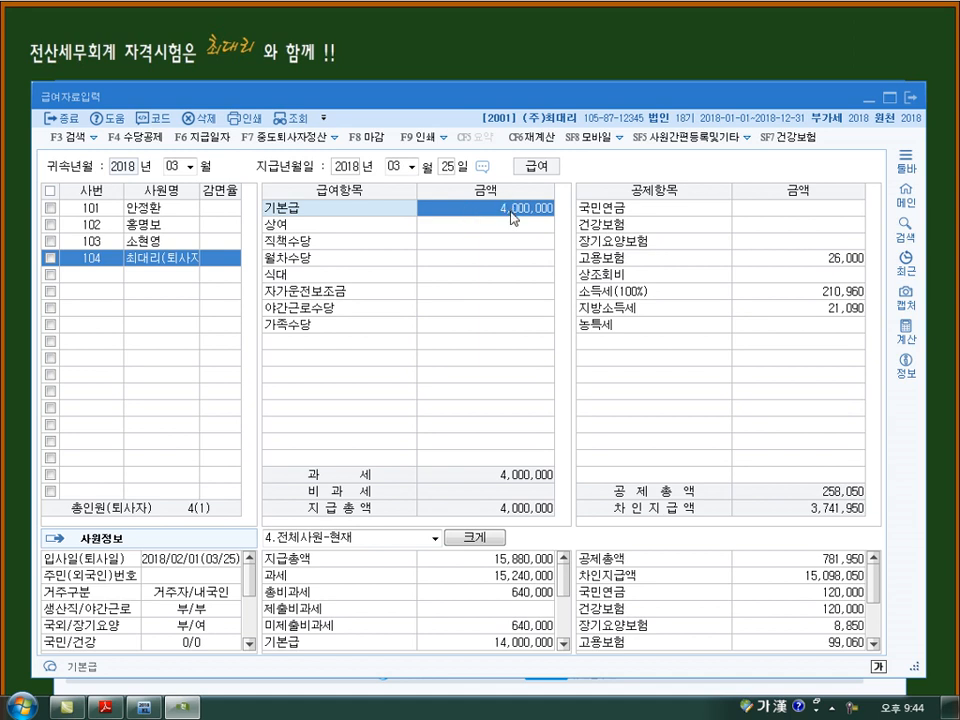
left_click(512, 214)
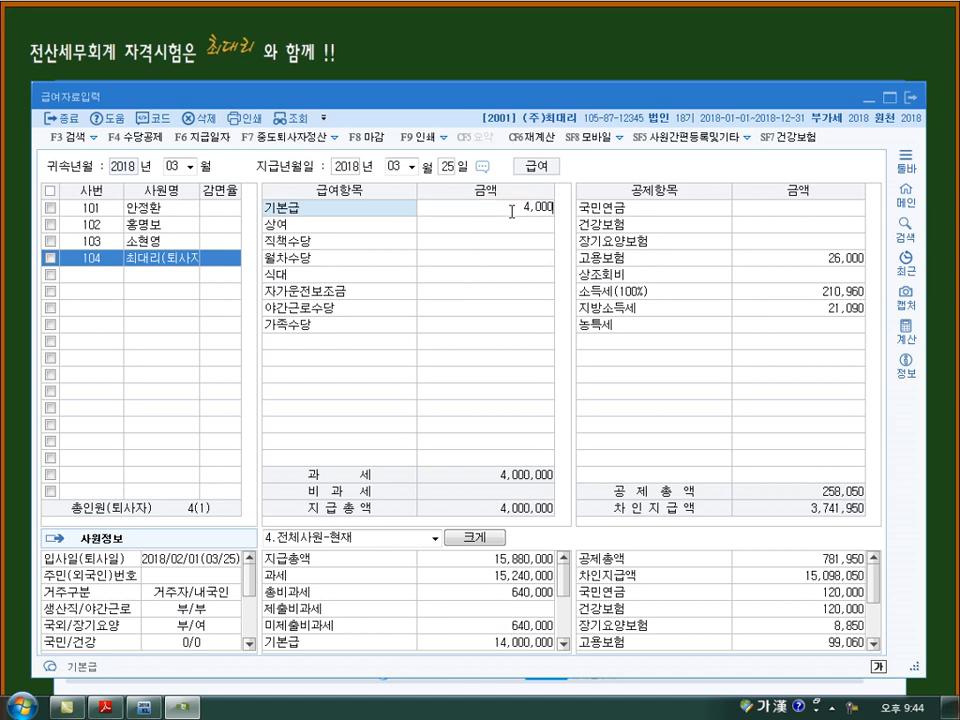
key("Return")
key("Return")
key("Return")
key("Return")
key("Return")
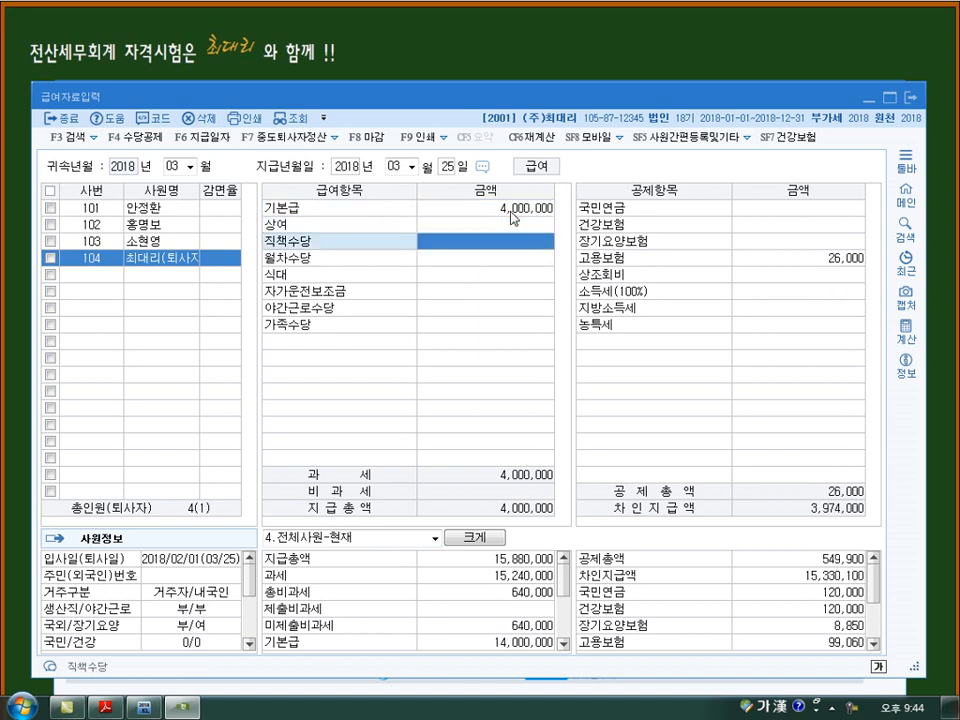
key("Return")
key("Return")
key("Return")
key("Return")
key("Return")
key("Return")
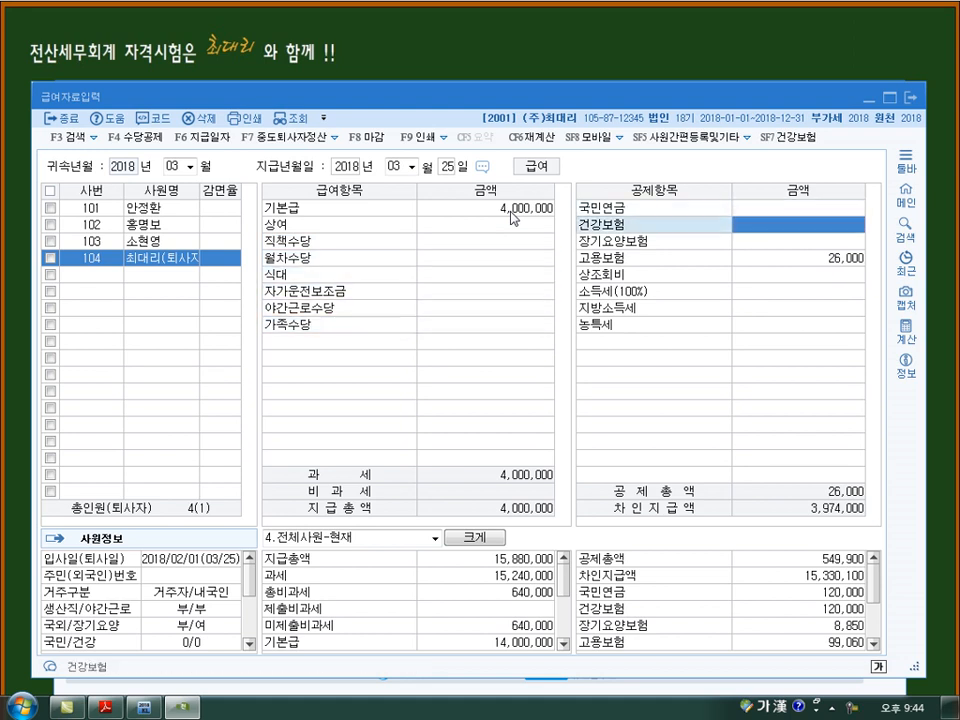
key("Return")
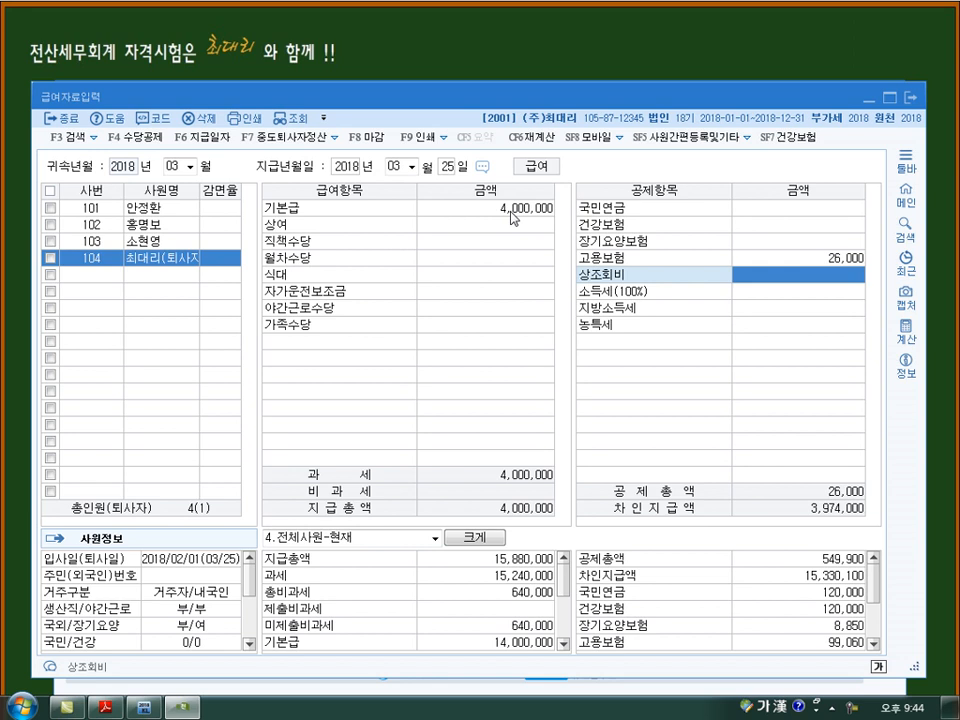
key("Return")
- Open the 중도퇴사 연말정산 settlement for employee 104 and review its deduction entries, including 의료비 and 교육비, down to 결정세액
key("F7")
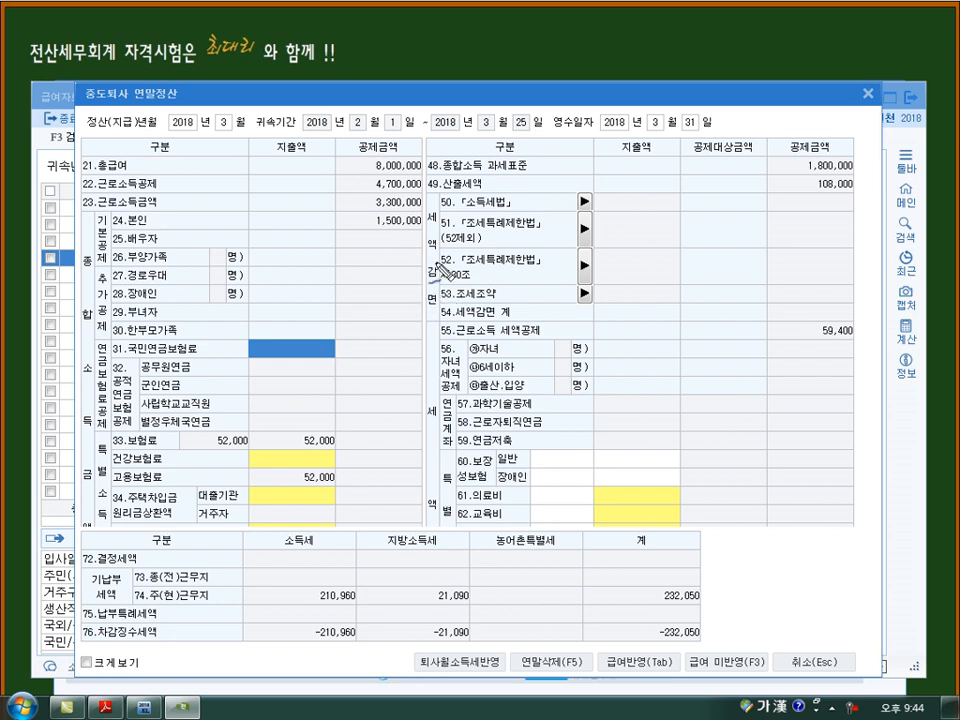
mouse_move(366, 290)
left_mouse_down()
mouse_move(370, 255)
mouse_move(340, 290)
mouse_move(378, 250)
mouse_move(392, 287)
mouse_move(415, 285)
mouse_move(415, 300)
mouse_move(485, 285)
mouse_move(518, 266)
mouse_move(530, 300)
mouse_move(550, 290)
mouse_move(500, 240)
mouse_move(533, 228)
mouse_move(579, 285)
mouse_move(600, 290)
mouse_move(606, 275)
mouse_move(620, 276)
left_mouse_up()
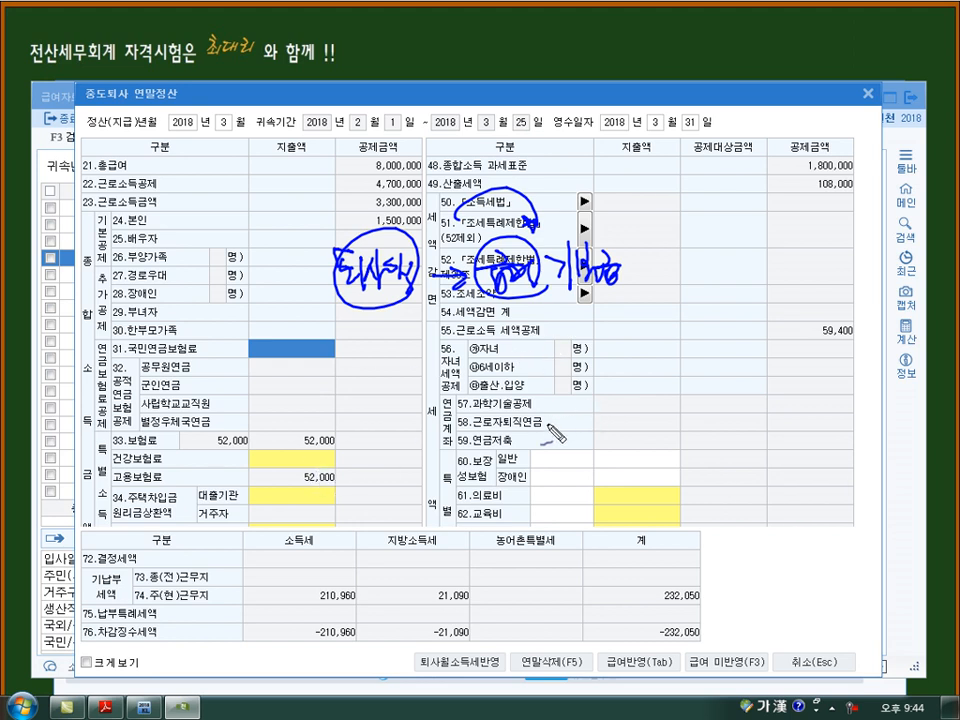
key("Escape")
left_click(614, 496)
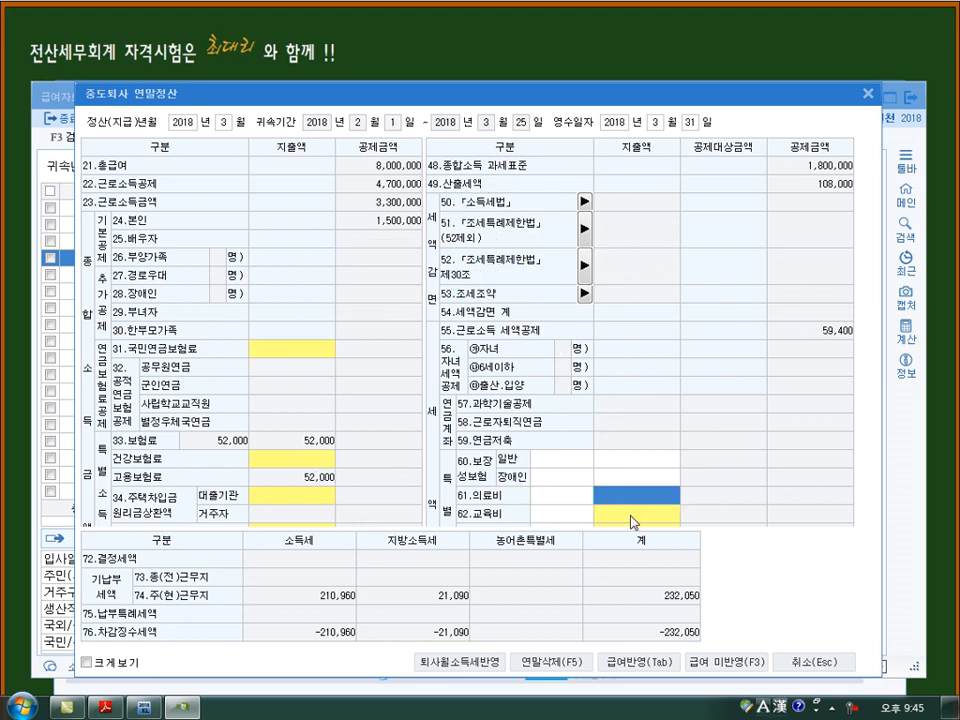
left_click(630, 515)
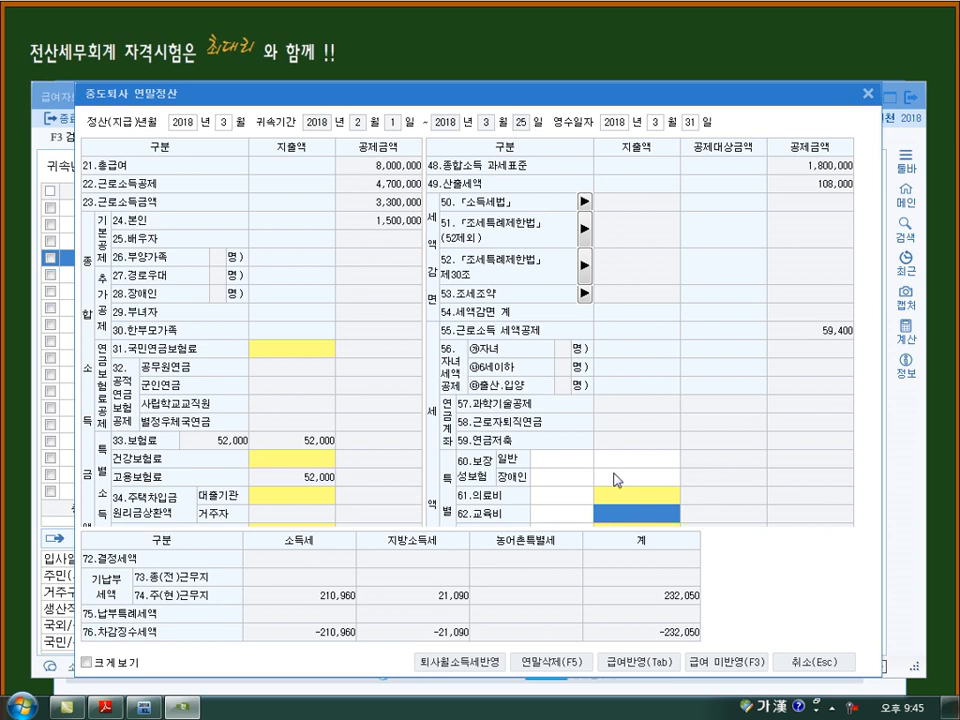
scroll(541, 368, "down", 4)
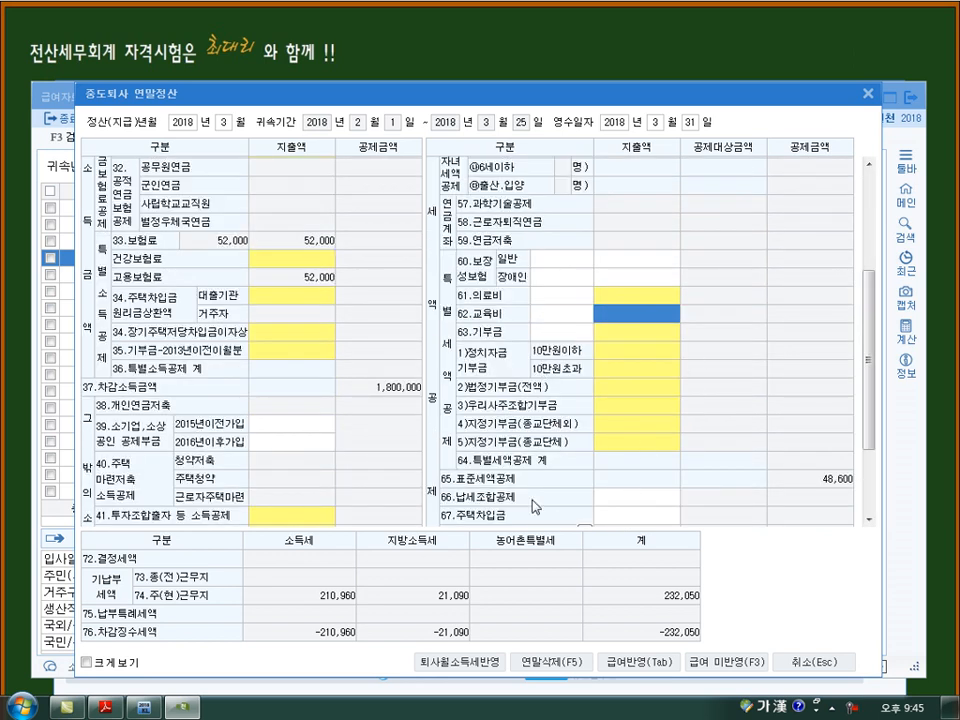
scroll(536, 507, "down", 3)
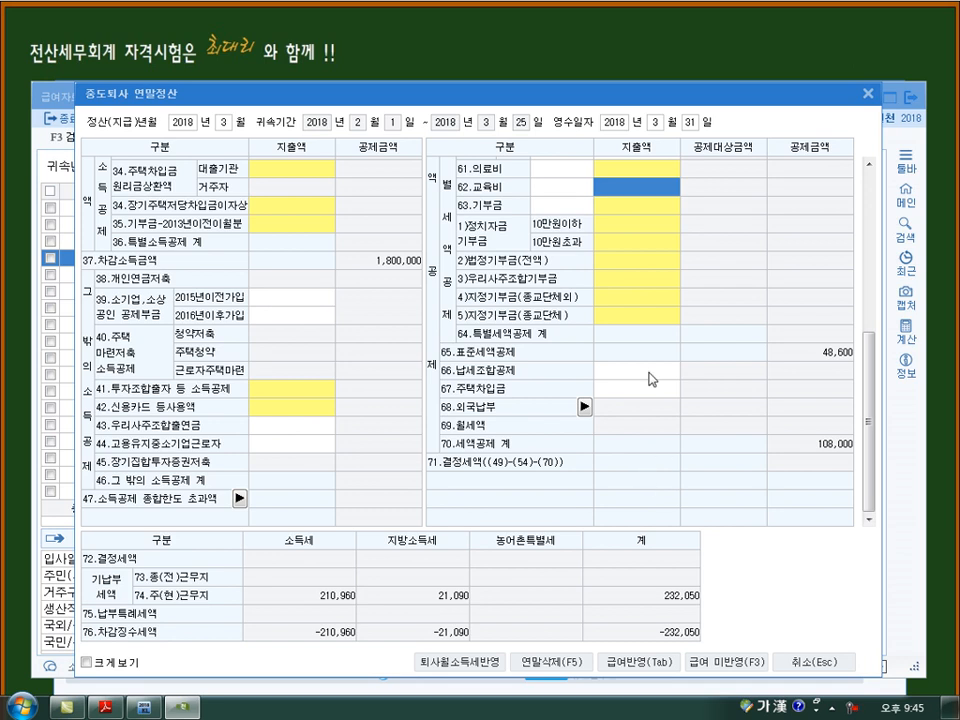
scroll(636, 283, "up", 1)
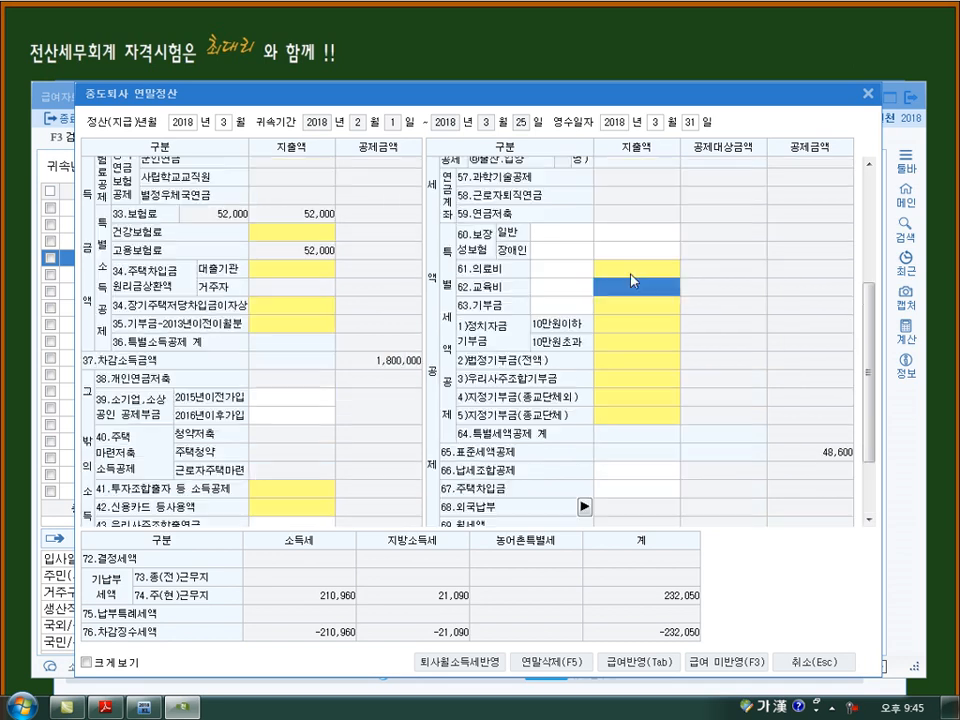
scroll(585, 345, "down", 1)
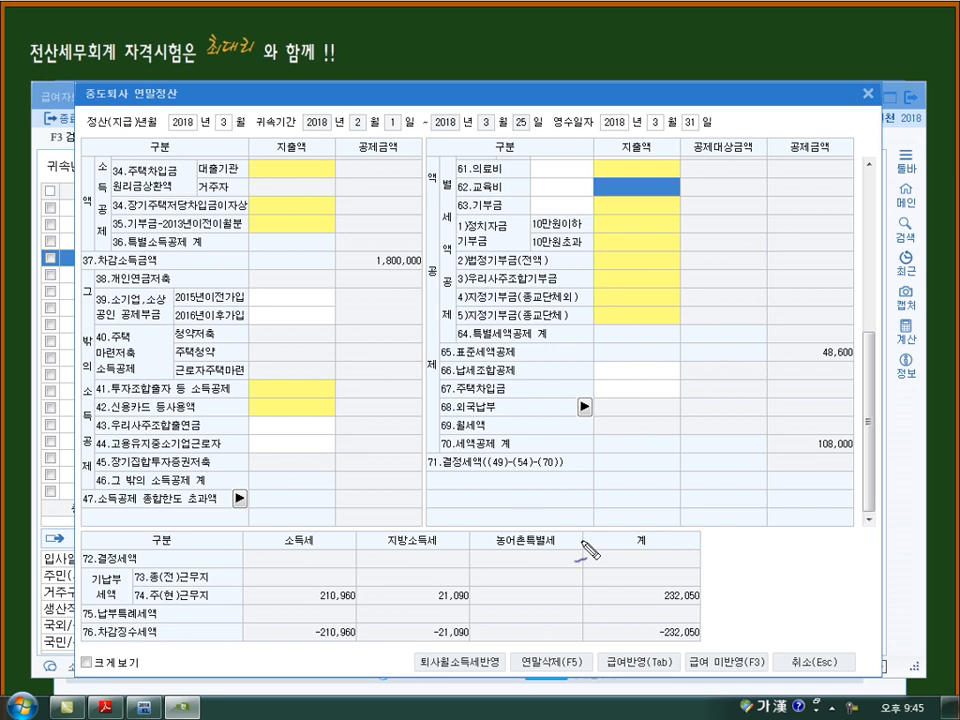
mouse_move(244, 518)
left_mouse_down()
mouse_move(262, 532)
mouse_move(324, 519)
mouse_move(380, 486)
left_mouse_up()
left_click_drag(399, 465, 401, 466)
left_click_drag(323, 524, 412, 483)
left_click_drag(303, 602, 362, 602)
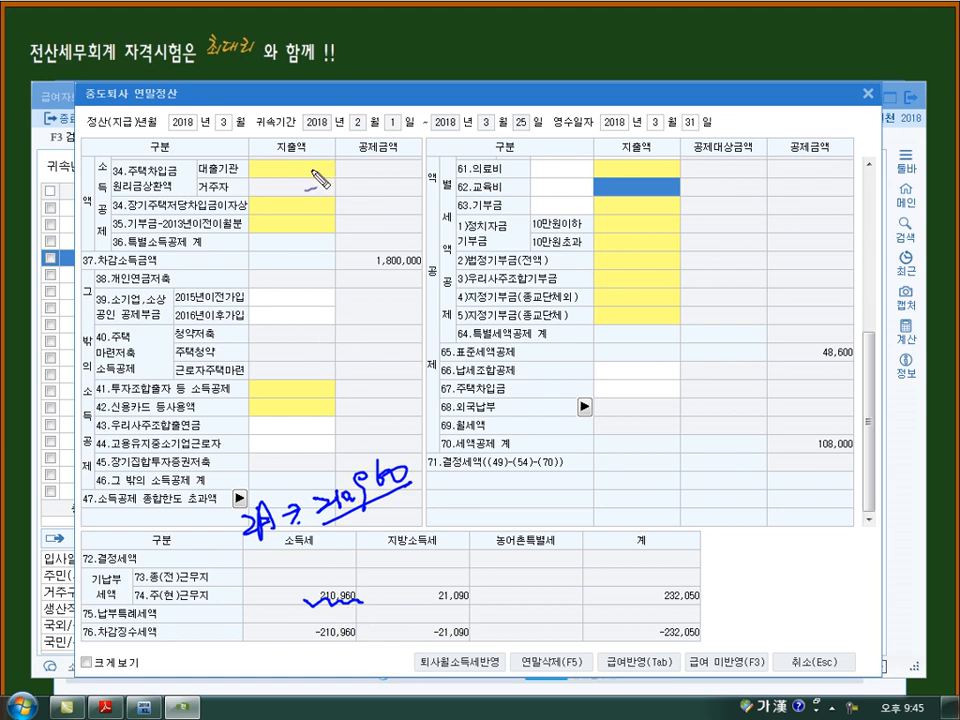
key("Escape")
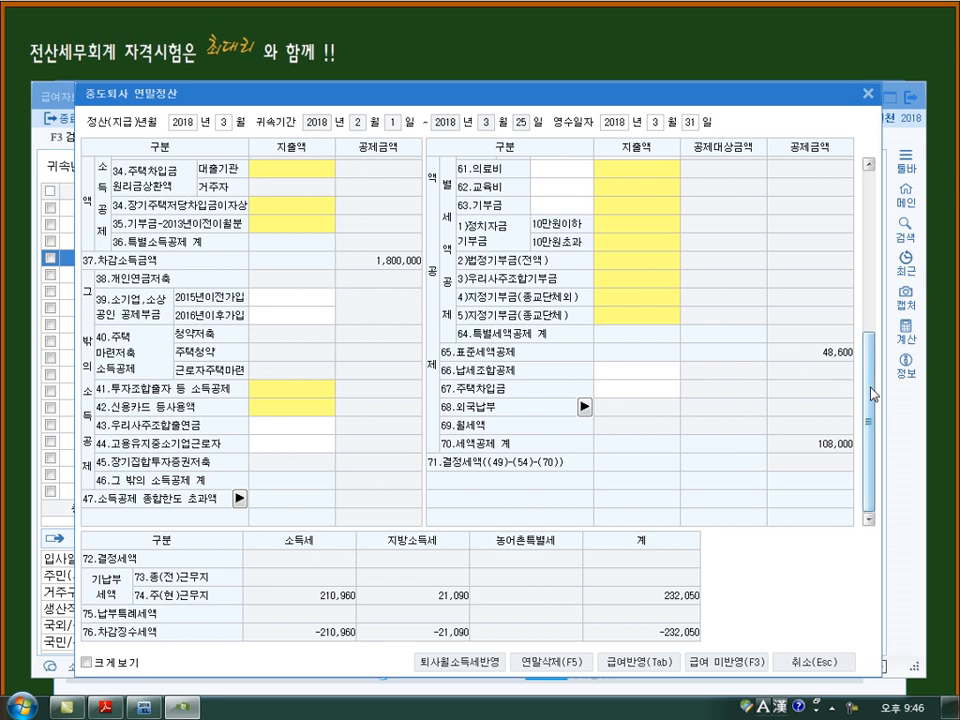
scroll(652, 290, "up", 5)
key("ctrl+2")
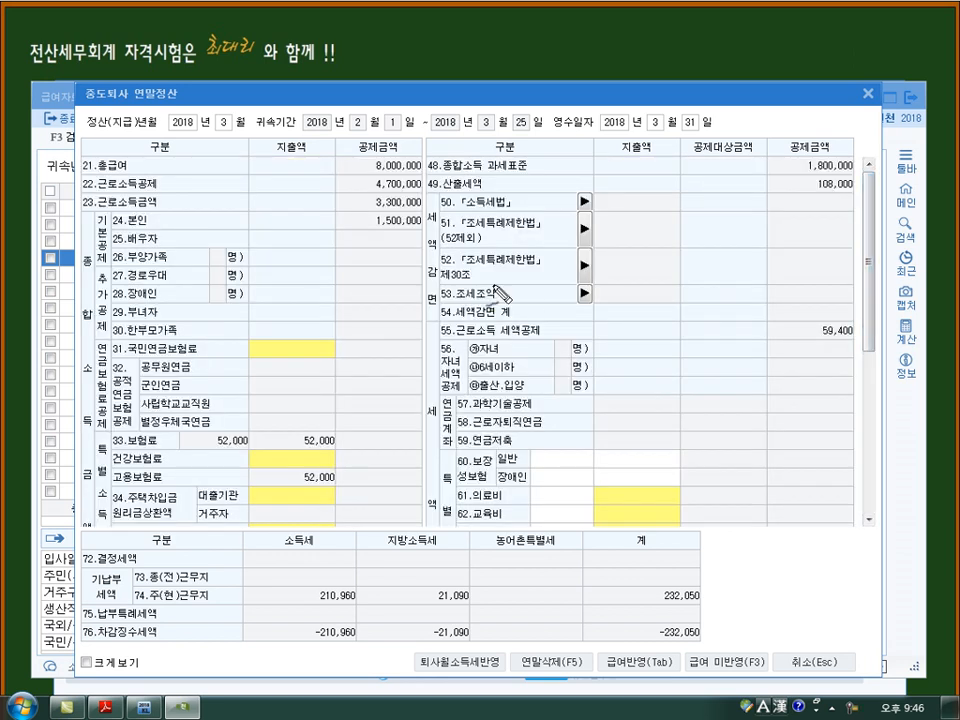
left_click_drag(291, 258, 307, 277)
mouse_move(312, 250)
left_mouse_down()
mouse_move(322, 274)
mouse_move(368, 285)
mouse_move(422, 265)
left_mouse_up()
mouse_move(289, 289)
left_mouse_down()
mouse_move(318, 318)
mouse_move(368, 317)
mouse_move(410, 340)
mouse_move(318, 240)
mouse_move(364, 170)
left_mouse_up()
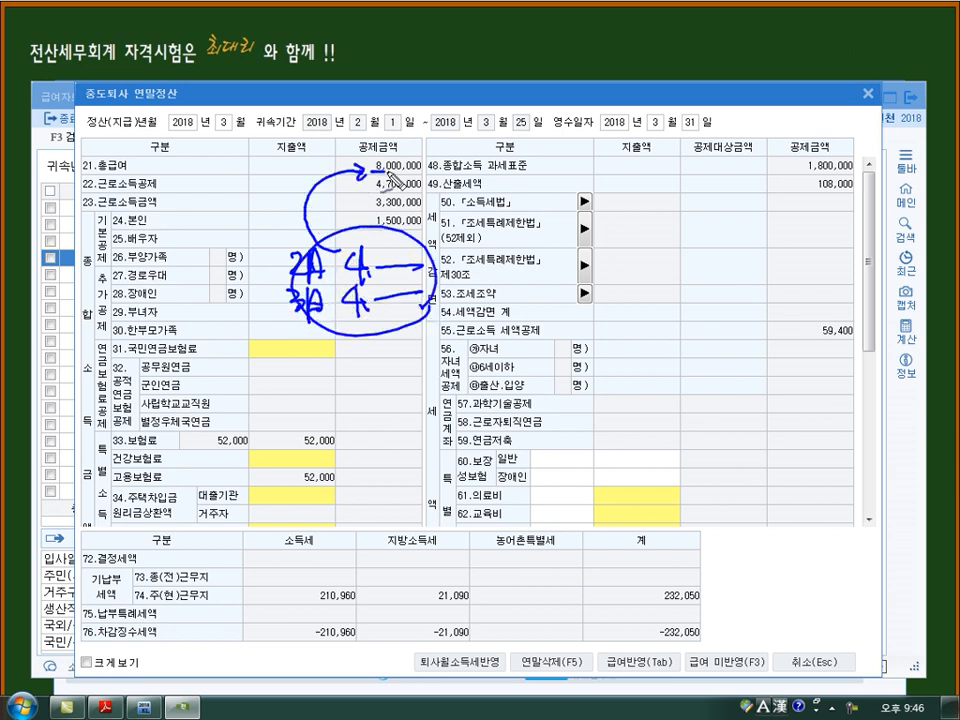
left_click_drag(429, 163, 431, 412)
left_click_drag(726, 297, 736, 321)
mouse_move(352, 576)
left_mouse_down()
mouse_move(298, 596)
mouse_move(358, 617)
mouse_move(357, 657)
left_mouse_up()
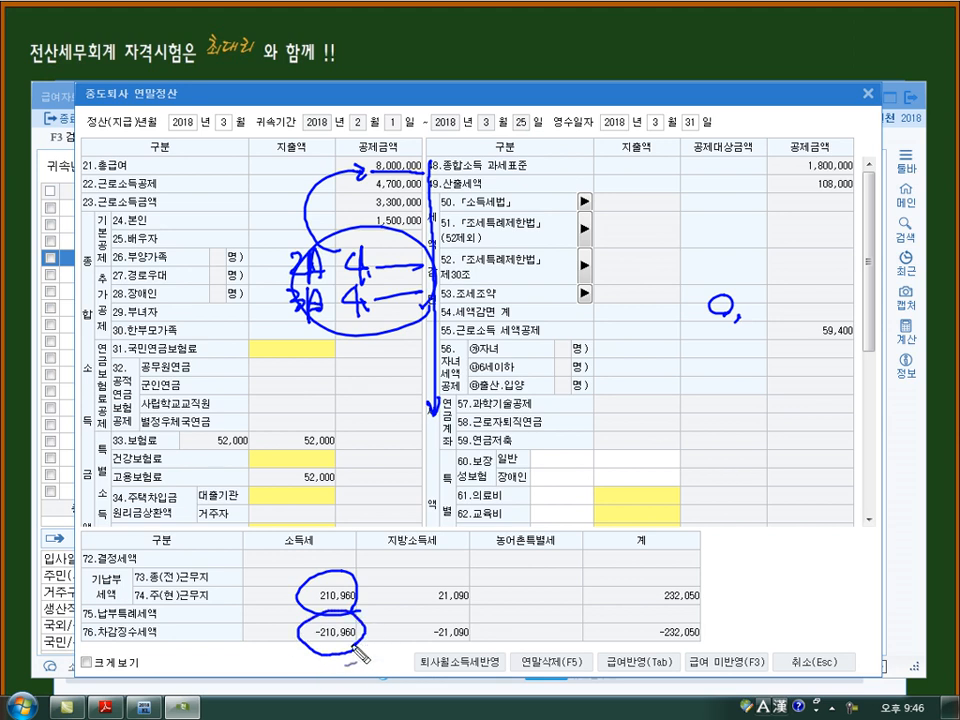
key("Escape")
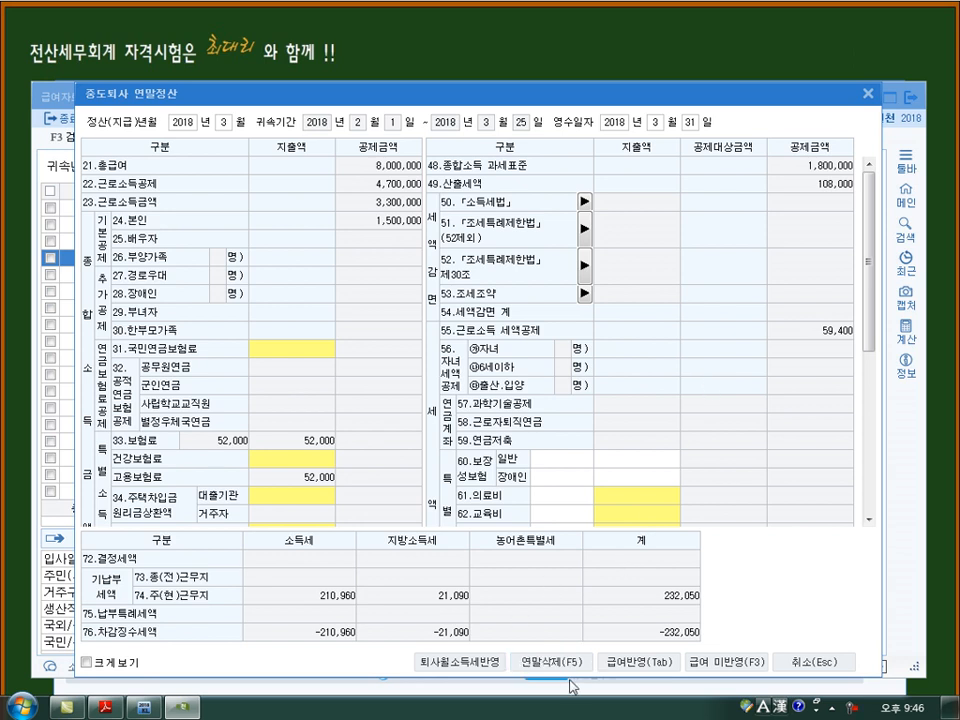
- Apply employee 104's 중도퇴사 연말정산 result to the March payroll with 급여반영 and select the 중도정산소득세 amount
left_click(638, 664)
left_click(822, 341)
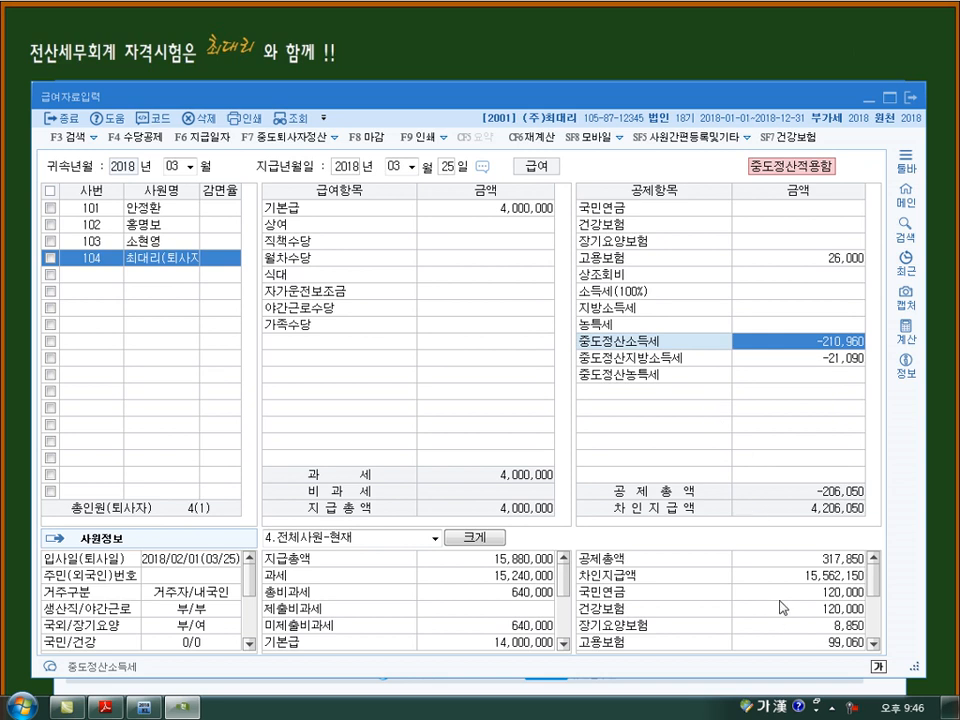
mouse_move(368, 297)
left_mouse_down()
mouse_move(392, 318)
mouse_move(458, 303)
mouse_move(447, 305)
mouse_move(463, 293)
mouse_move(510, 300)
mouse_move(505, 322)
mouse_move(545, 302)
mouse_move(562, 313)
mouse_move(578, 298)
mouse_move(574, 250)
mouse_move(585, 264)
left_mouse_up()
mouse_move(373, 345)
left_mouse_down()
mouse_move(399, 370)
mouse_move(570, 369)
left_mouse_up()
left_click_drag(554, 362, 570, 369)
left_click_drag(490, 347, 485, 356)
left_click_drag(499, 346, 488, 361)
mouse_move(358, 301)
left_mouse_down()
mouse_move(340, 321)
mouse_move(361, 356)
mouse_move(268, 388)
mouse_move(309, 405)
left_mouse_up()
mouse_move(300, 390)
left_mouse_down()
mouse_move(297, 416)
mouse_move(436, 420)
mouse_move(466, 472)
left_mouse_up()
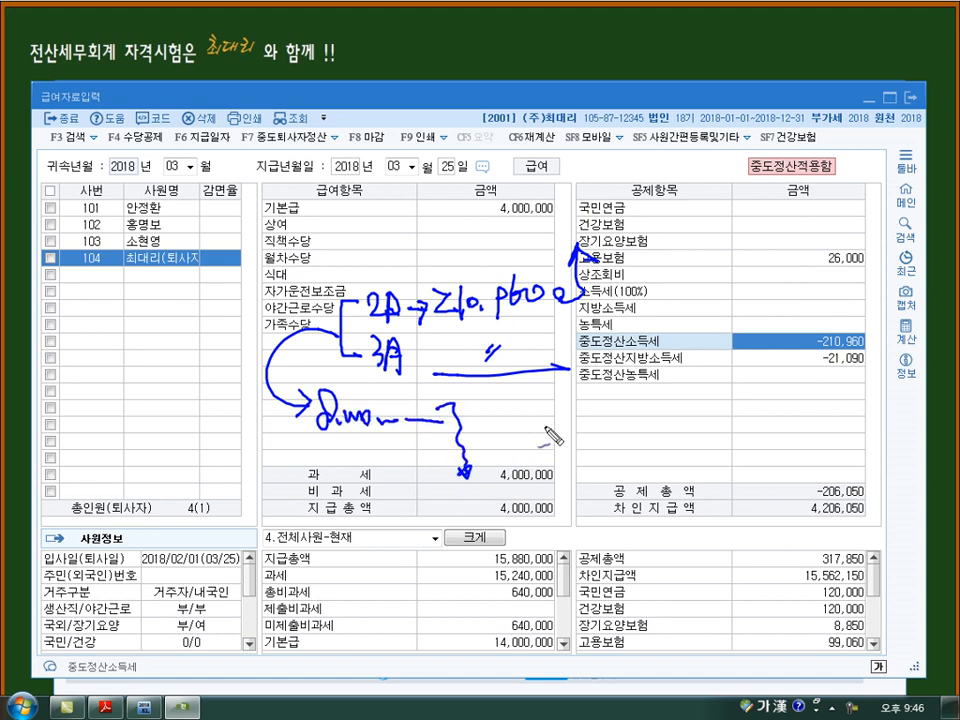
left_click_drag(518, 437, 516, 452)
left_click_drag(530, 437, 532, 439)
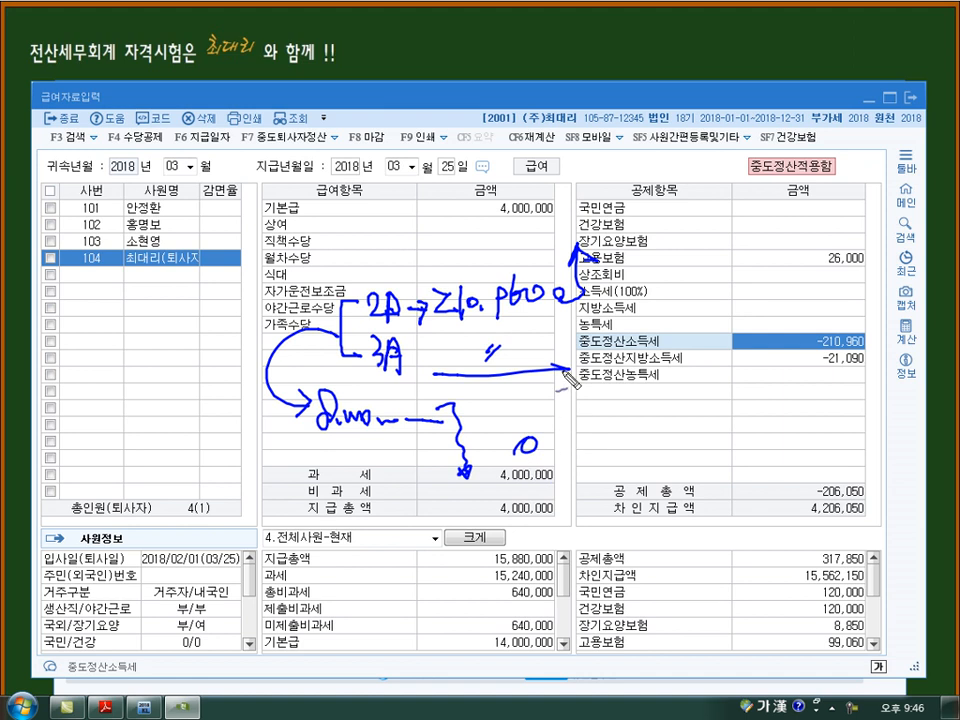
mouse_move(543, 318)
left_mouse_down()
mouse_move(622, 363)
mouse_move(738, 334)
mouse_move(738, 319)
mouse_move(738, 334)
left_mouse_up()
mouse_move(862, 334)
left_mouse_down()
mouse_move(818, 344)
mouse_move(876, 334)
left_mouse_up()
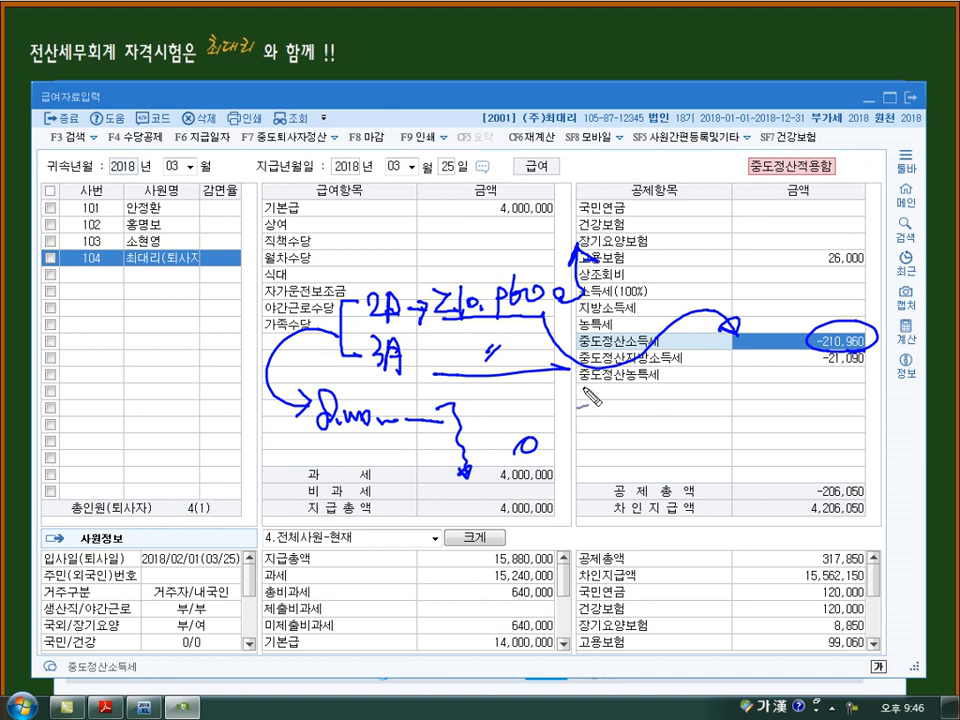
left_click_drag(843, 357, 832, 367)
mouse_move(490, 266)
left_mouse_down()
mouse_move(626, 175)
mouse_move(617, 184)
left_mouse_up()
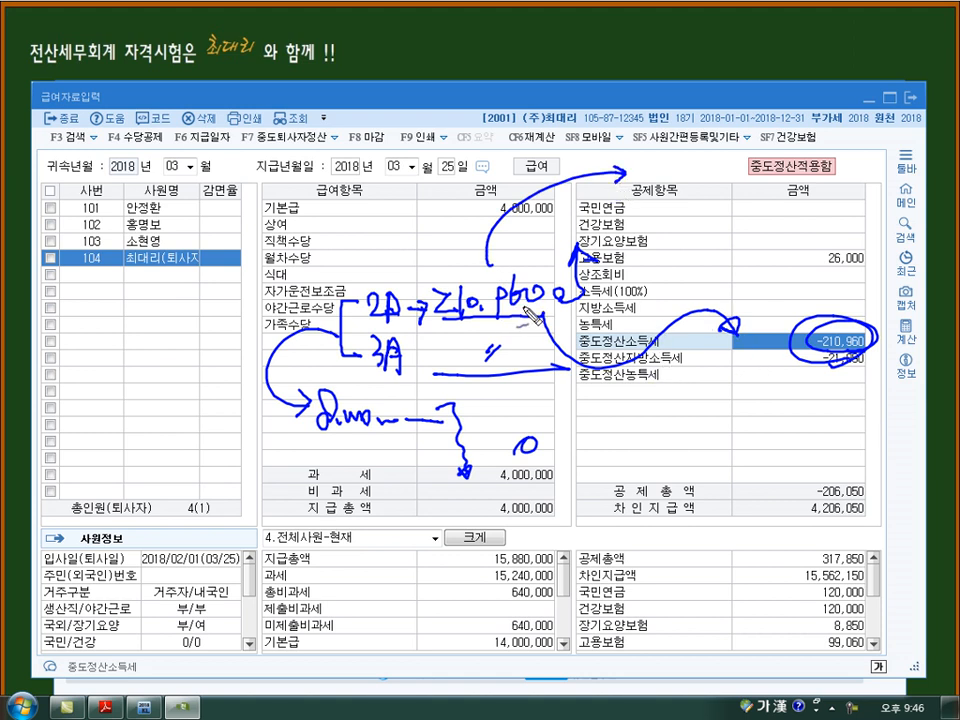
left_click_drag(795, 262, 810, 318)
left_click_drag(881, 165, 829, 253)
mouse_move(830, 235)
left_mouse_down()
mouse_move(829, 254)
mouse_move(844, 242)
left_mouse_up()
mouse_move(817, 351)
left_mouse_down()
mouse_move(866, 346)
mouse_move(826, 354)
mouse_move(810, 333)
mouse_move(853, 347)
mouse_move(818, 364)
mouse_move(861, 397)
mouse_move(860, 408)
left_mouse_up()
left_click_drag(731, 429, 744, 437)
mouse_move(748, 434)
left_mouse_down()
mouse_move(762, 437)
mouse_move(734, 448)
mouse_move(788, 428)
mouse_move(826, 444)
mouse_move(818, 434)
left_mouse_up()
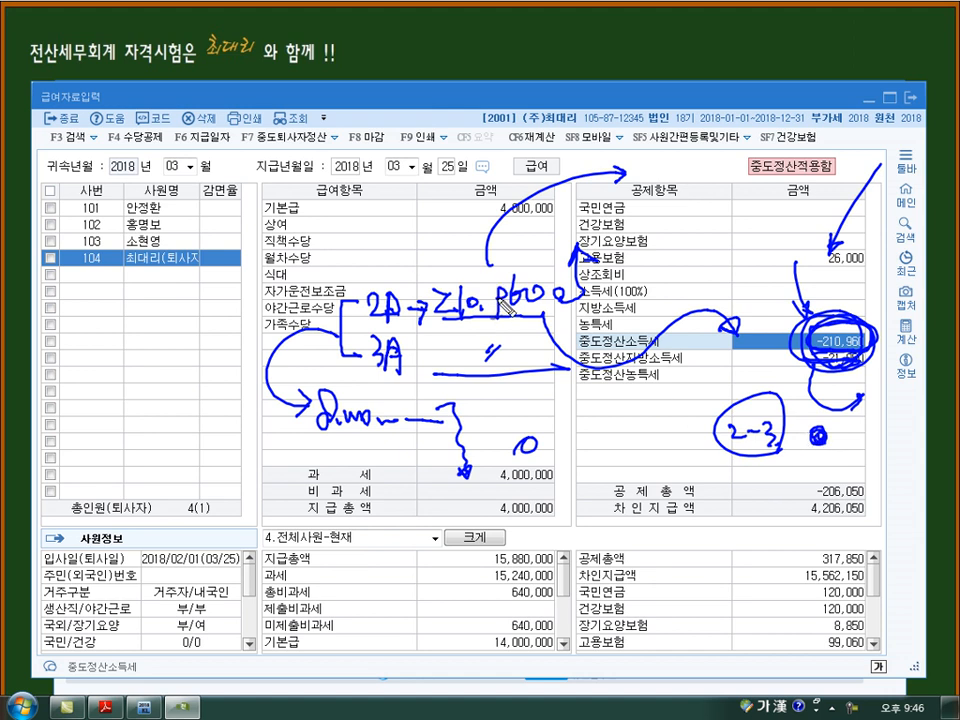
mouse_move(812, 374)
left_mouse_down()
mouse_move(840, 408)
mouse_move(868, 410)
left_mouse_up()
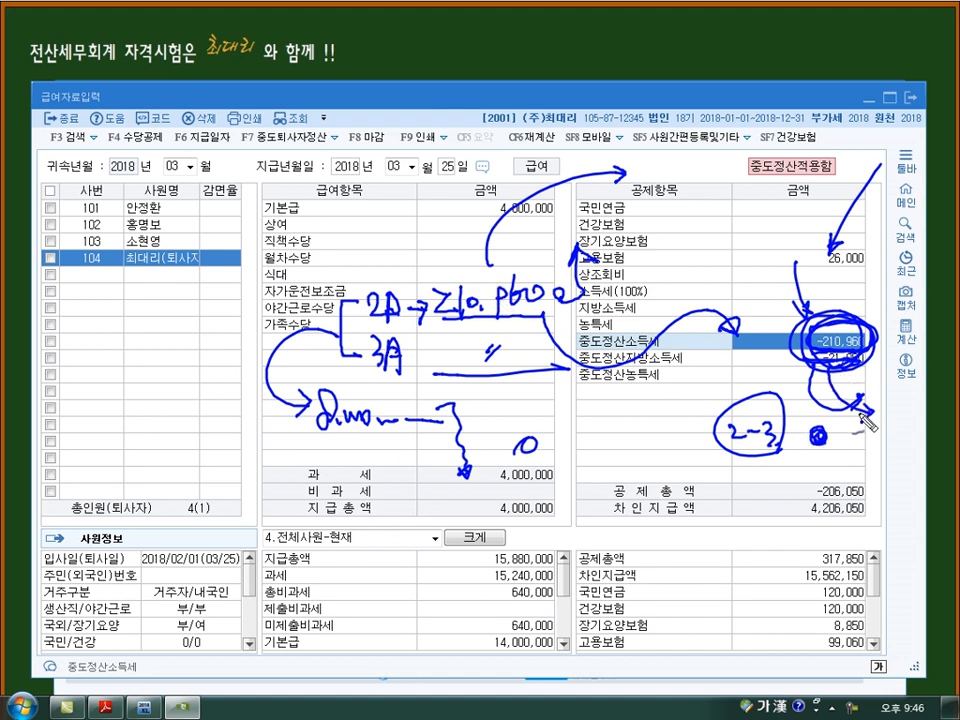
left_click_drag(918, 221, 877, 279)
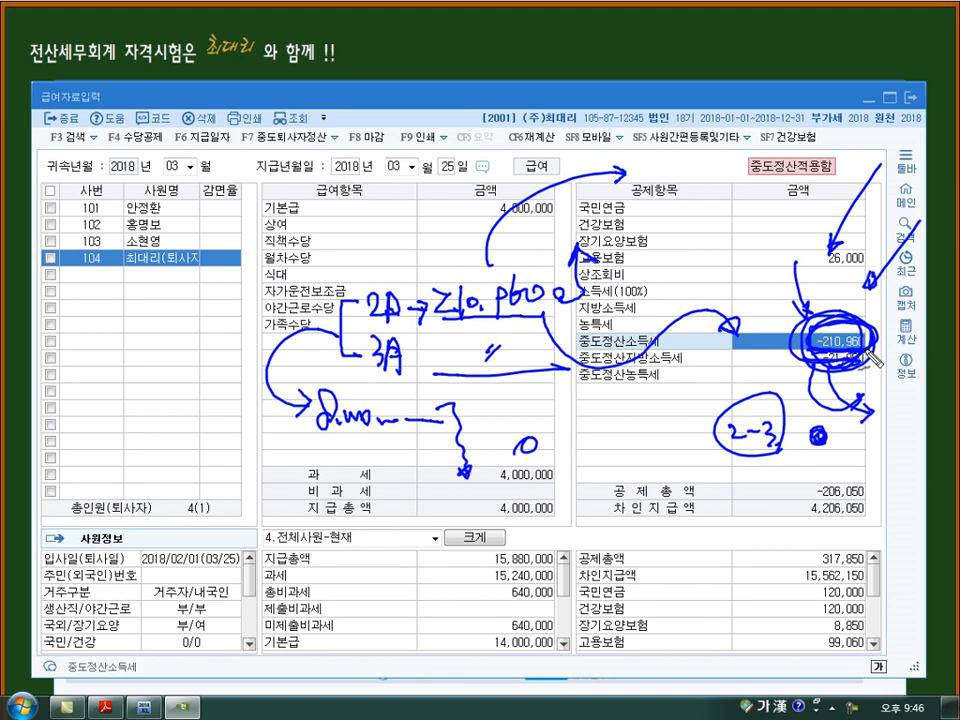
mouse_move(172, 237)
left_mouse_down()
mouse_move(128, 258)
mouse_move(154, 194)
mouse_move(166, 242)
left_mouse_up()
mouse_move(222, 219)
left_mouse_down()
mouse_move(310, 217)
mouse_move(303, 232)
mouse_move(362, 210)
left_mouse_up()
left_click_drag(347, 213, 371, 230)
left_click_drag(359, 234, 466, 231)
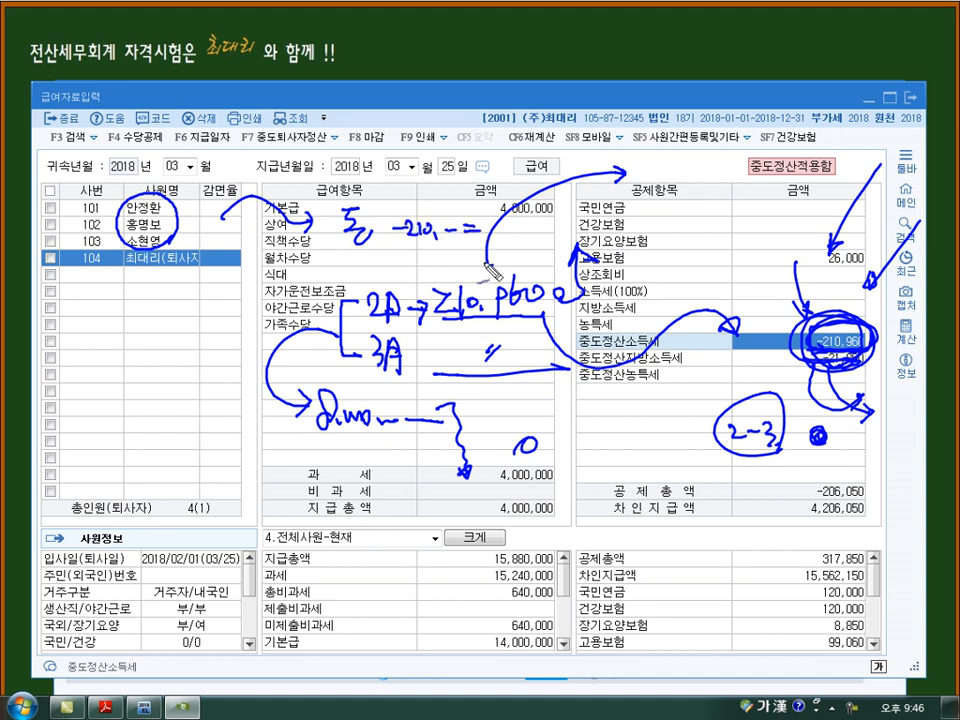
key("Escape")
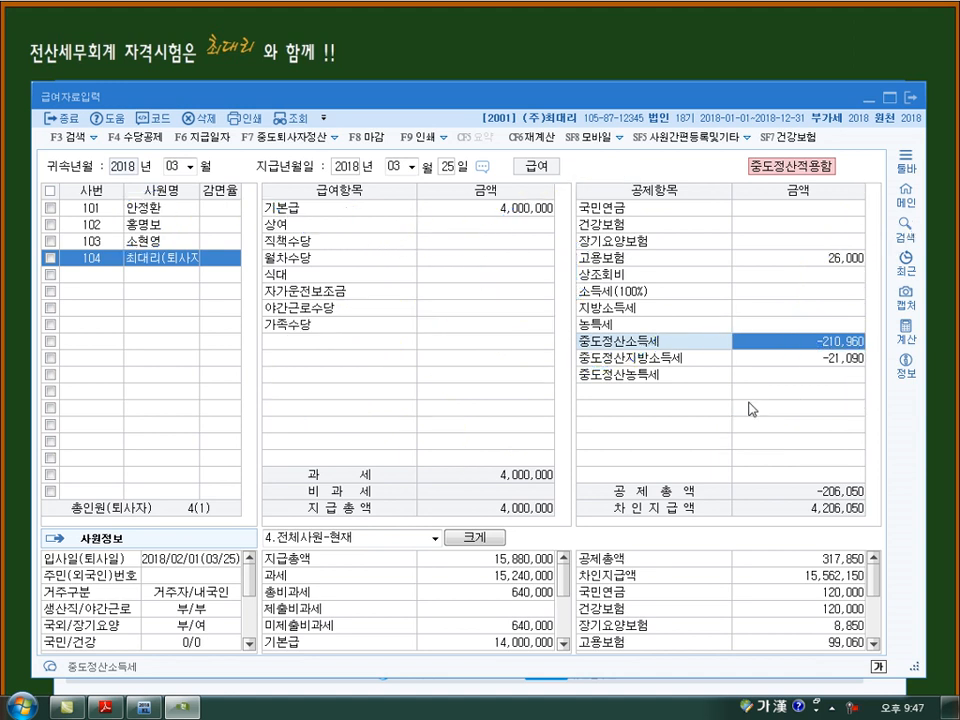
- Close 급여자료입력 and load the 원천징수이행상황신고서 for 귀속기간 and 지급기간 2018년 03월 to 03월 as 1.정기신고
left_click(913, 97)
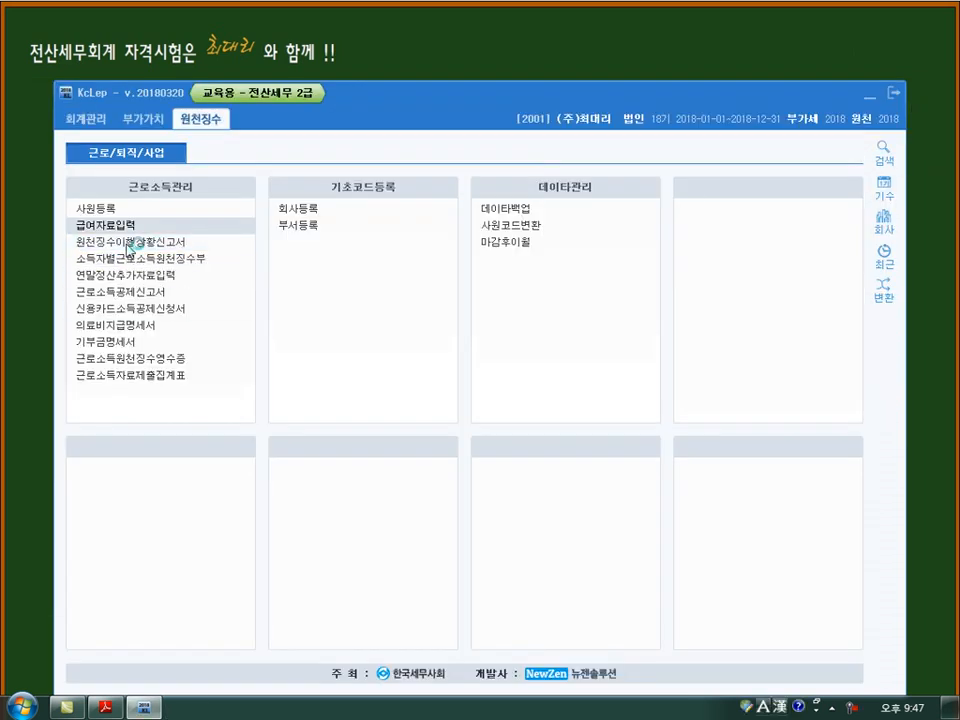
left_click(127, 245)
key("Return")
type("3")
key("Return")
key("Return")
type("3")
key("Return")
key("Return")
type("3")
key("Return")
key("Return")
type("3")
key("Return")
key("Return")
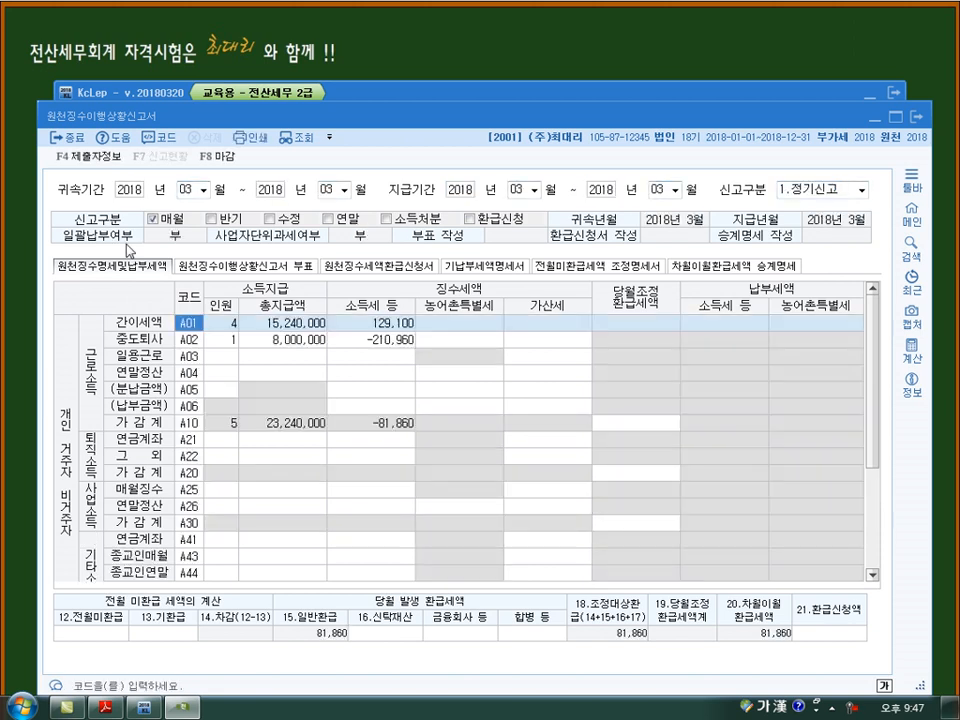
key("ctrl+shift+d")
mouse_move(262, 347)
left_mouse_down()
mouse_move(248, 351)
mouse_move(240, 331)
mouse_move(415, 330)
mouse_move(474, 319)
mouse_move(468, 314)
mouse_move(509, 342)
left_mouse_up()
mouse_move(515, 322)
left_mouse_down()
mouse_move(532, 344)
mouse_move(558, 331)
left_mouse_up()
left_click(549, 343)
left_click_drag(570, 317, 582, 318)
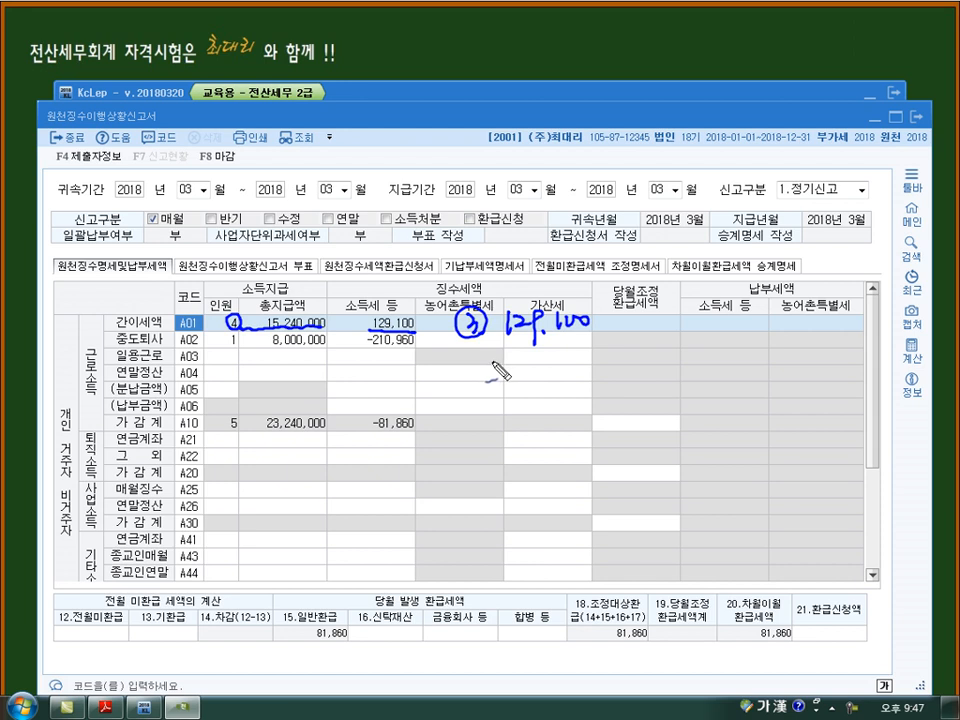
mouse_move(410, 334)
left_mouse_down()
mouse_move(388, 352)
mouse_move(418, 342)
left_mouse_up()
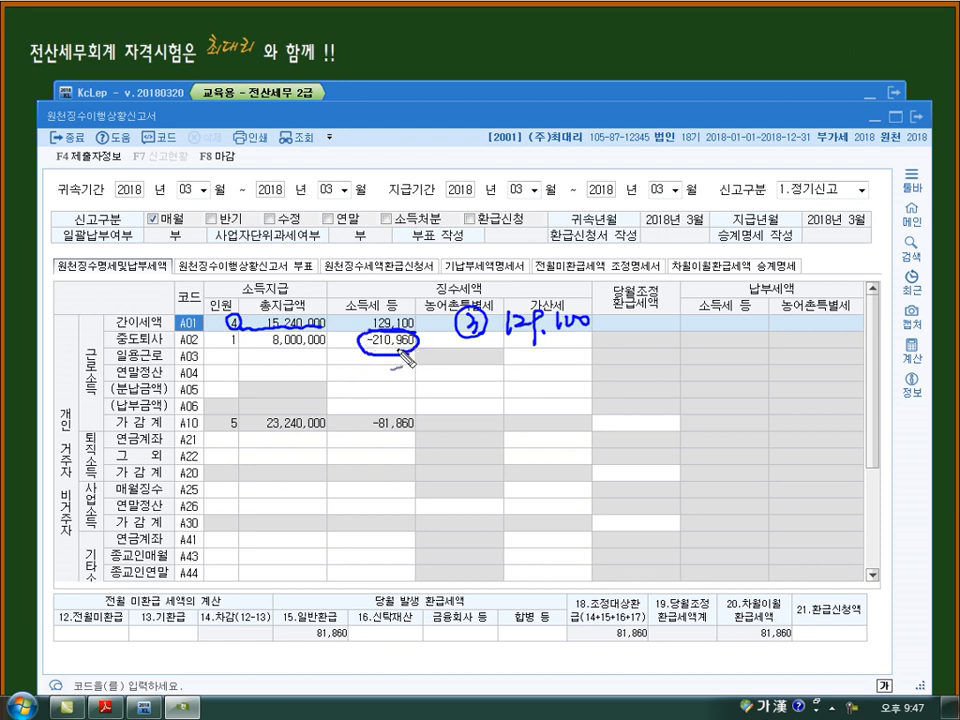
mouse_move(138, 352)
left_mouse_down()
mouse_move(226, 346)
mouse_move(236, 334)
mouse_move(326, 345)
left_mouse_up()
mouse_move(283, 377)
left_mouse_down()
mouse_move(318, 370)
mouse_move(328, 356)
mouse_move(322, 403)
mouse_move(379, 379)
mouse_move(385, 352)
mouse_move(411, 353)
left_mouse_up()
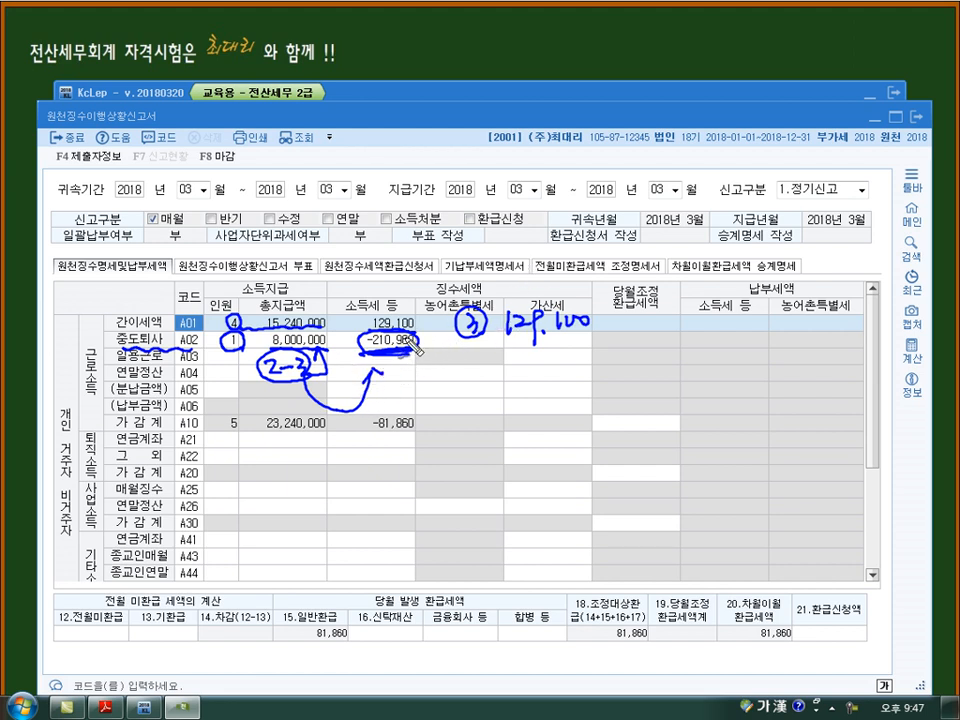
left_click_drag(424, 326, 455, 322)
mouse_move(447, 315)
left_mouse_down()
mouse_move(447, 329)
mouse_move(491, 320)
mouse_move(589, 332)
left_mouse_up()
left_click_drag(482, 361, 508, 361)
left_click_drag(510, 353, 521, 364)
mouse_move(525, 350)
left_mouse_down()
mouse_move(526, 368)
mouse_move(550, 372)
left_mouse_up()
left_click_drag(567, 361, 585, 360)
left_click_drag(481, 375, 607, 372)
left_click_drag(485, 409, 500, 409)
left_click_drag(524, 410, 545, 418)
left_click_drag(556, 415, 580, 416)
mouse_move(594, 404)
left_mouse_down()
mouse_move(596, 414)
mouse_move(601, 370)
mouse_move(579, 432)
left_mouse_up()
mouse_move(418, 440)
left_mouse_down()
mouse_move(364, 438)
mouse_move(411, 447)
left_mouse_up()
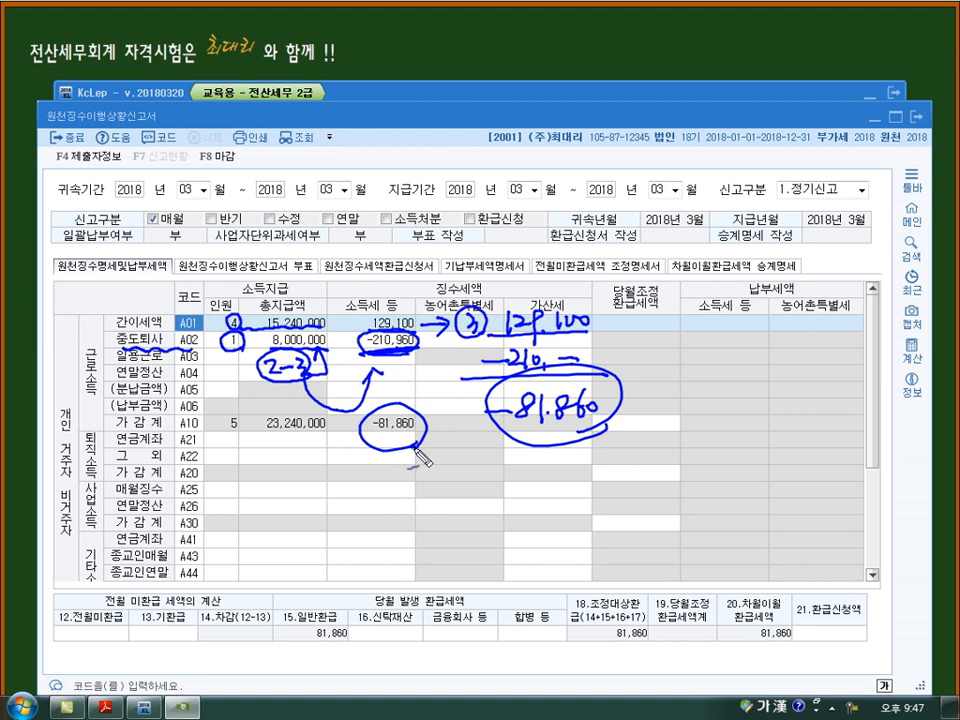
- Examine the March 원천징수이행상황신고서: 소득세 in A02 and A10, 납부세액, 15.일반환급, 20.차월이월환급세액, 21.환급신청액 and 12.전월미환급
left_click_drag(400, 458, 413, 456)
left_click_drag(726, 419, 713, 424)
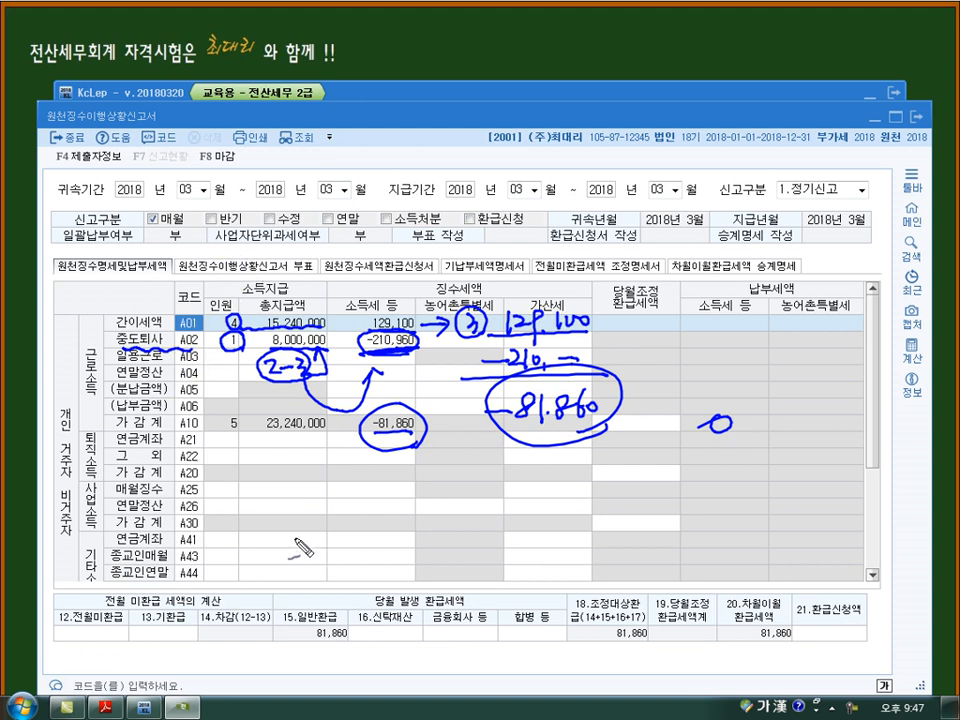
mouse_move(352, 658)
left_mouse_down()
mouse_move(302, 612)
mouse_move(340, 580)
mouse_move(356, 598)
mouse_move(362, 636)
left_mouse_up()
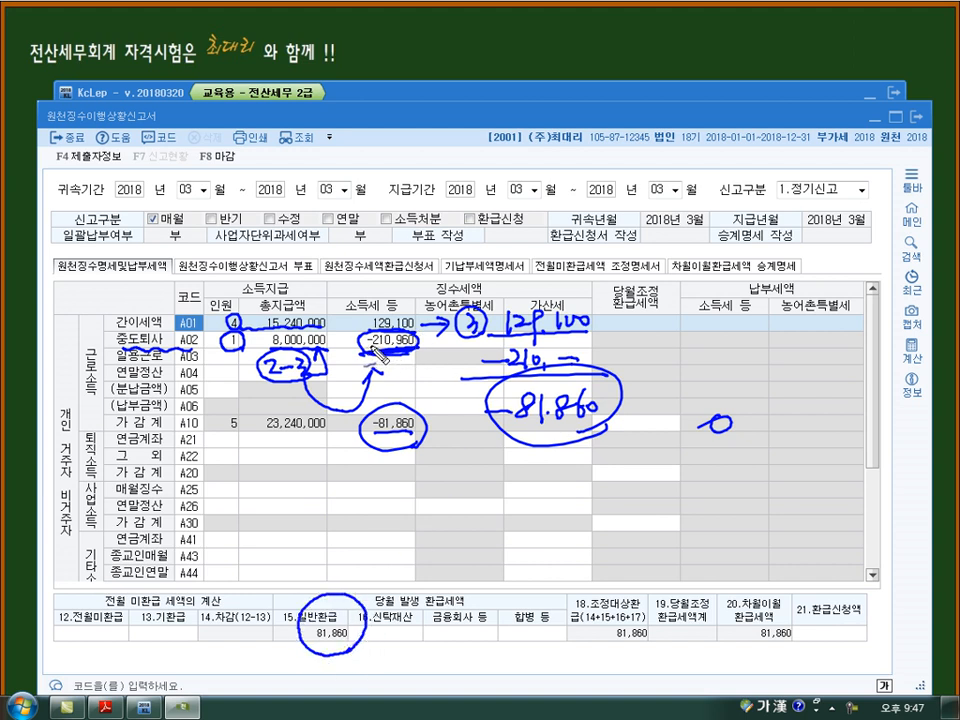
left_click_drag(362, 318, 358, 340)
mouse_move(336, 598)
left_mouse_down()
mouse_move(302, 626)
mouse_move(346, 660)
left_mouse_up()
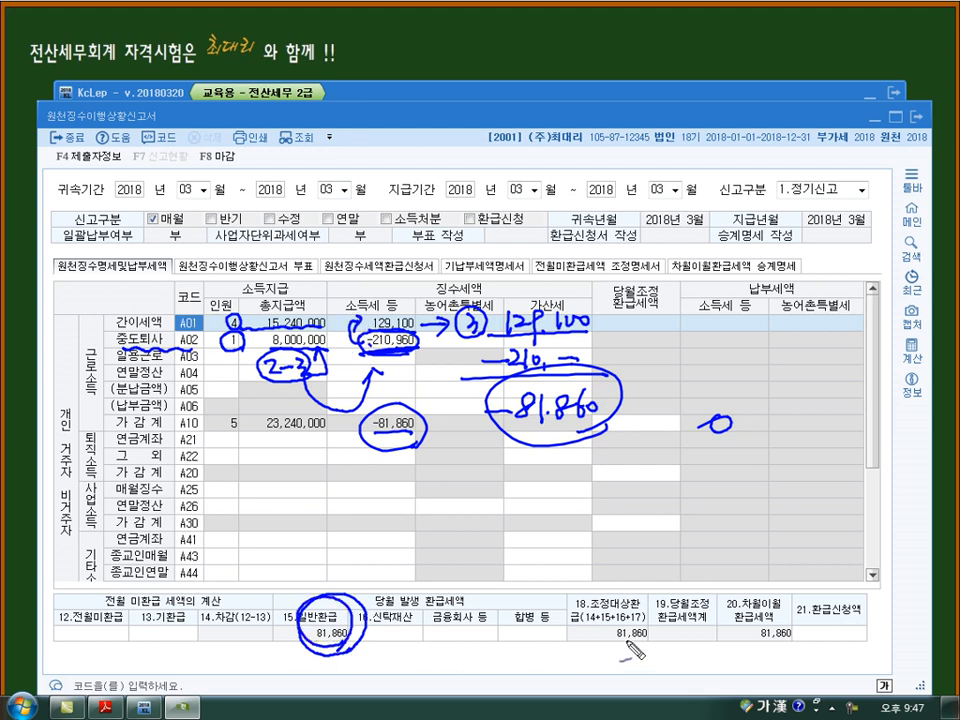
mouse_move(780, 588)
left_mouse_down()
mouse_move(755, 660)
mouse_move(808, 630)
mouse_move(787, 653)
mouse_move(867, 630)
left_mouse_up()
mouse_move(863, 647)
left_mouse_down()
mouse_move(806, 645)
mouse_move(862, 645)
left_mouse_up()
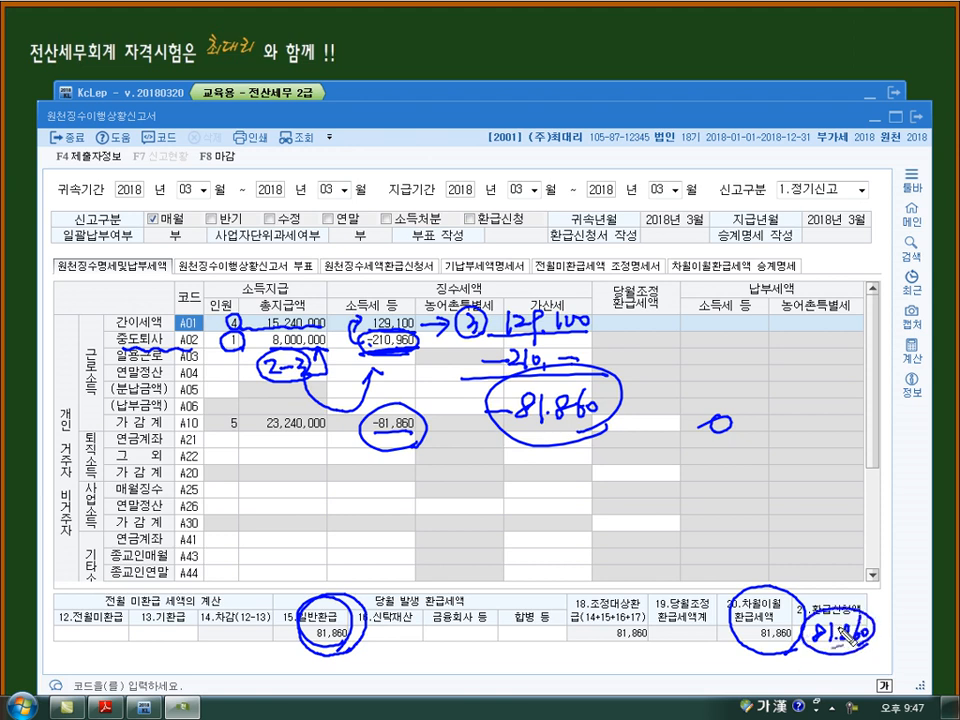
mouse_move(558, 486)
left_mouse_down()
mouse_move(556, 503)
mouse_move(572, 500)
mouse_move(584, 512)
left_mouse_up()
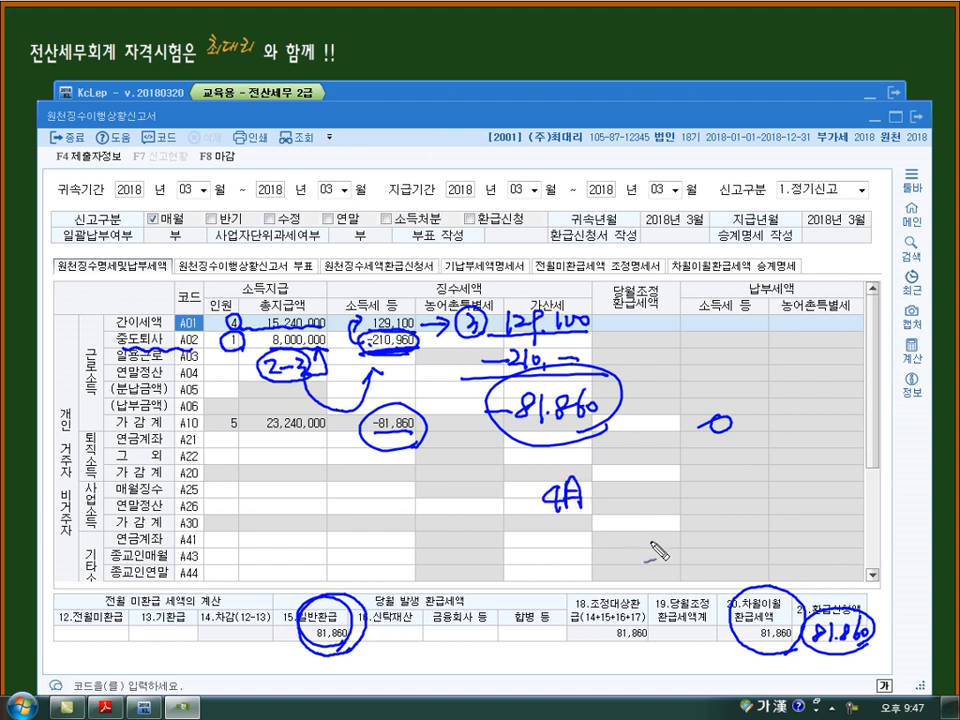
mouse_move(752, 600)
left_mouse_down()
mouse_move(575, 551)
mouse_move(328, 530)
mouse_move(80, 570)
mouse_move(72, 600)
mouse_move(82, 632)
mouse_move(146, 630)
left_mouse_up()
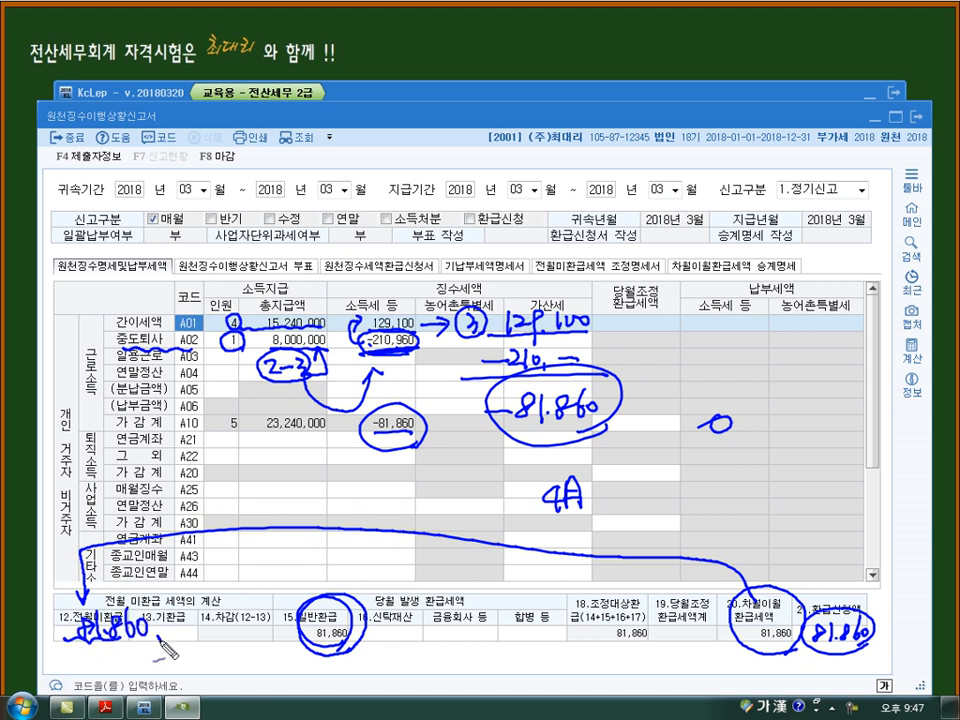
mouse_move(662, 342)
left_mouse_down()
mouse_move(686, 364)
mouse_move(686, 345)
mouse_move(704, 377)
mouse_move(830, 381)
left_mouse_up()
mouse_move(800, 328)
left_mouse_down()
mouse_move(820, 368)
mouse_move(134, 654)
left_mouse_up()
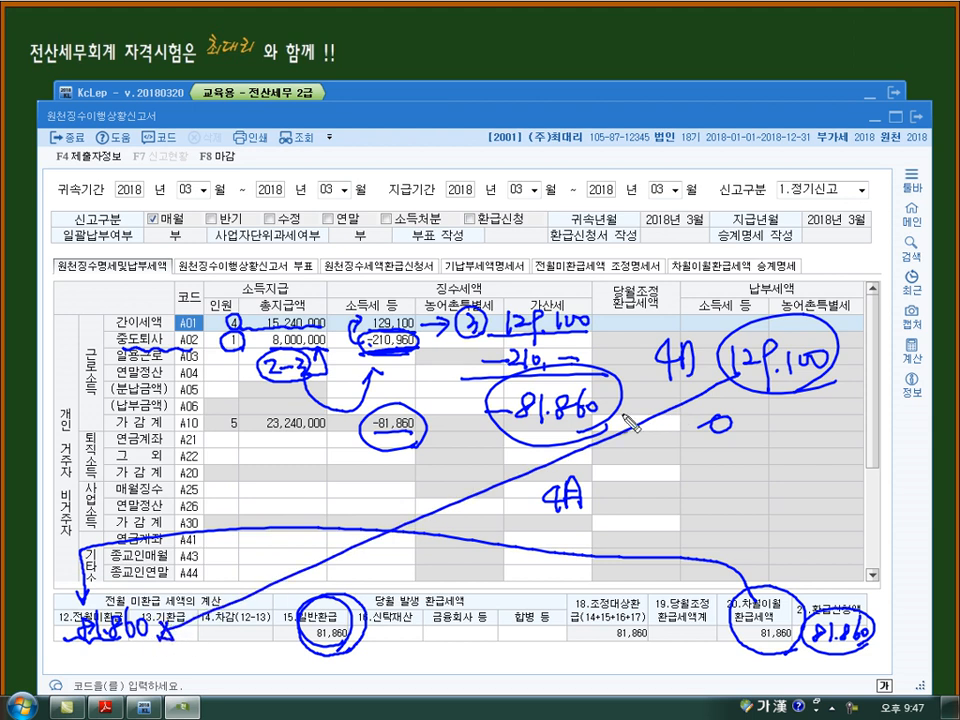
left_click_drag(660, 438, 680, 436)
left_click_drag(661, 448, 708, 462)
mouse_move(708, 486)
left_mouse_down()
mouse_move(729, 463)
mouse_move(722, 421)
left_mouse_up()
left_click_drag(846, 653, 843, 664)
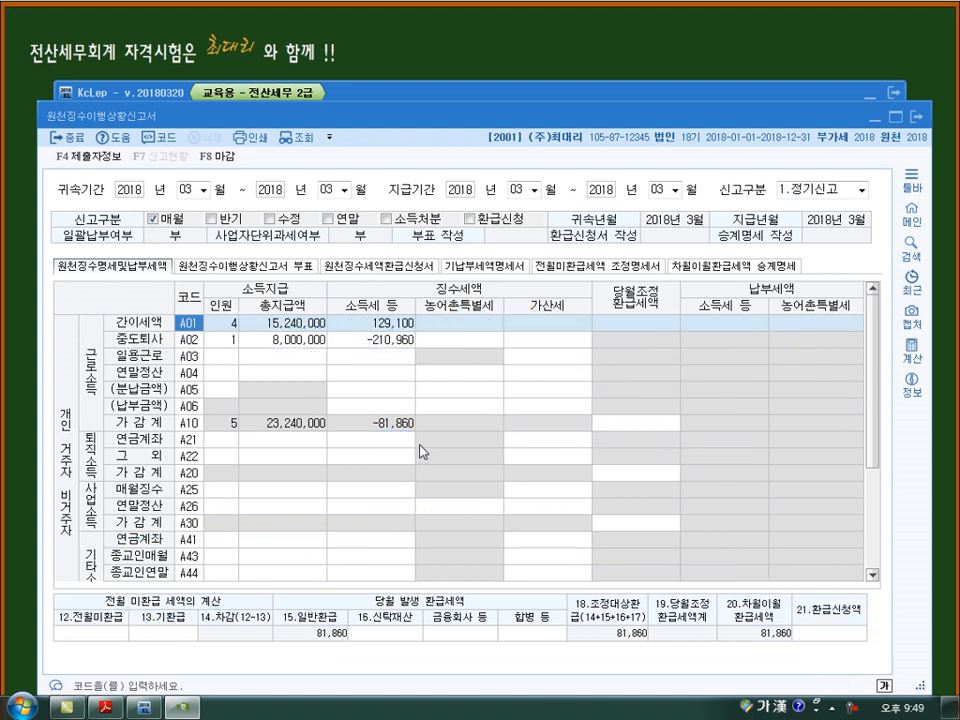
- Save and close the March 원천징수이행상황신고서
left_click(350, 345)
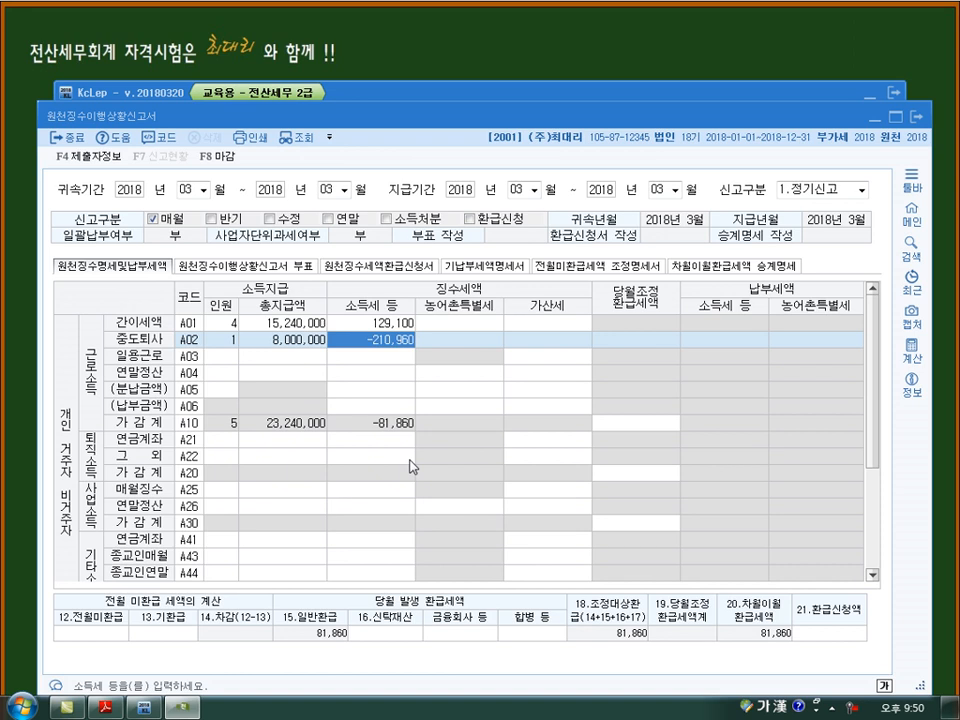
left_click(916, 118)
left_click(488, 426)
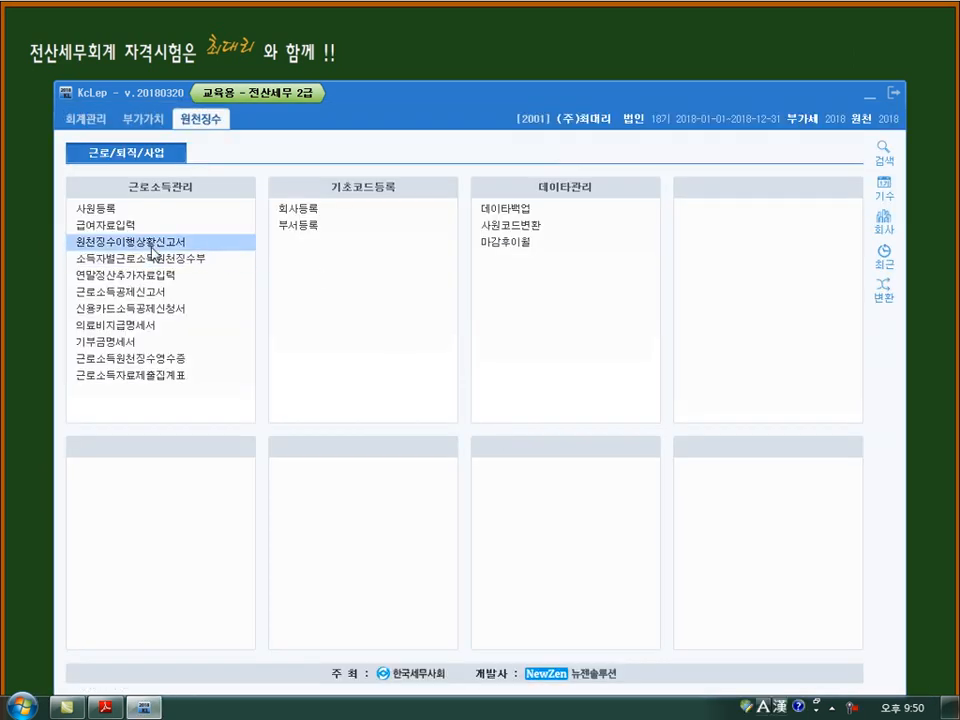
- Load 급여자료입력 for 귀속년월 2018년 04월 with 지급년월일 2018년 04월 25일 and copy the previous month's payroll data
left_click(135, 225)
type("4")
key("Return")
key("Return")
key("Return")
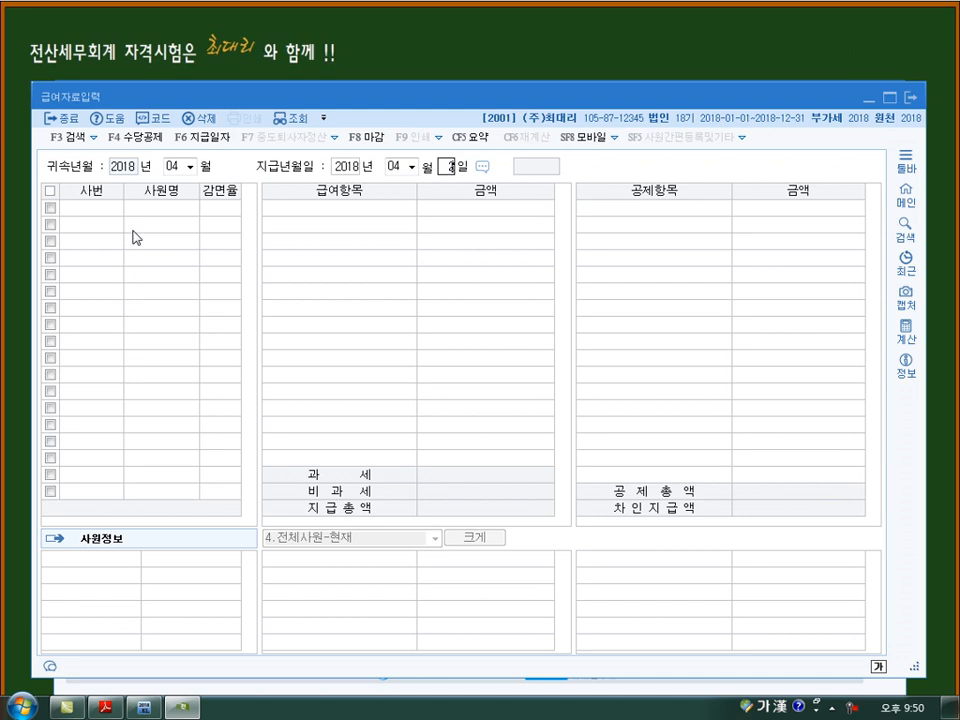
type("25")
key("Return")
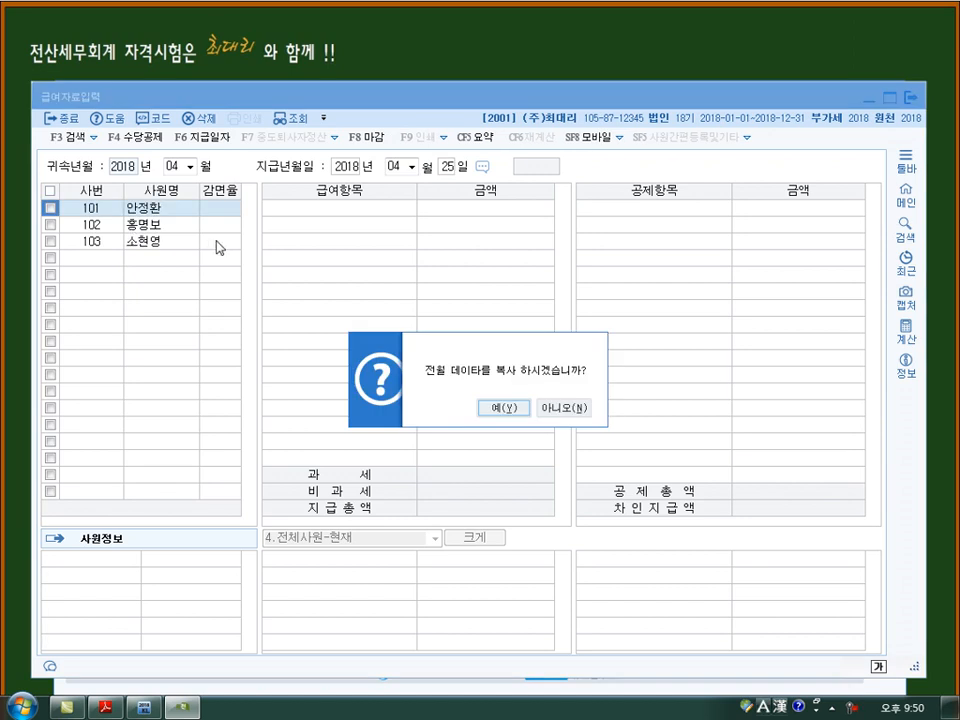
left_click(517, 410)
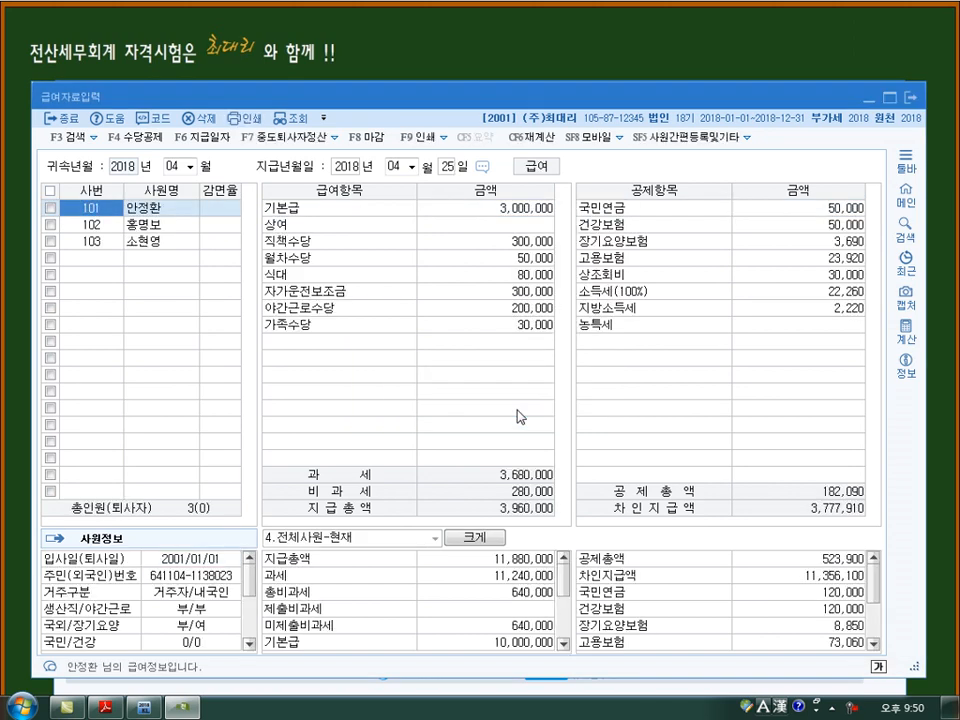
- Check the April pay of employees 101 to 103 and the overall 소득세 deduction total, closing 급여자료입력 when finished
key("Down")
key("Down")
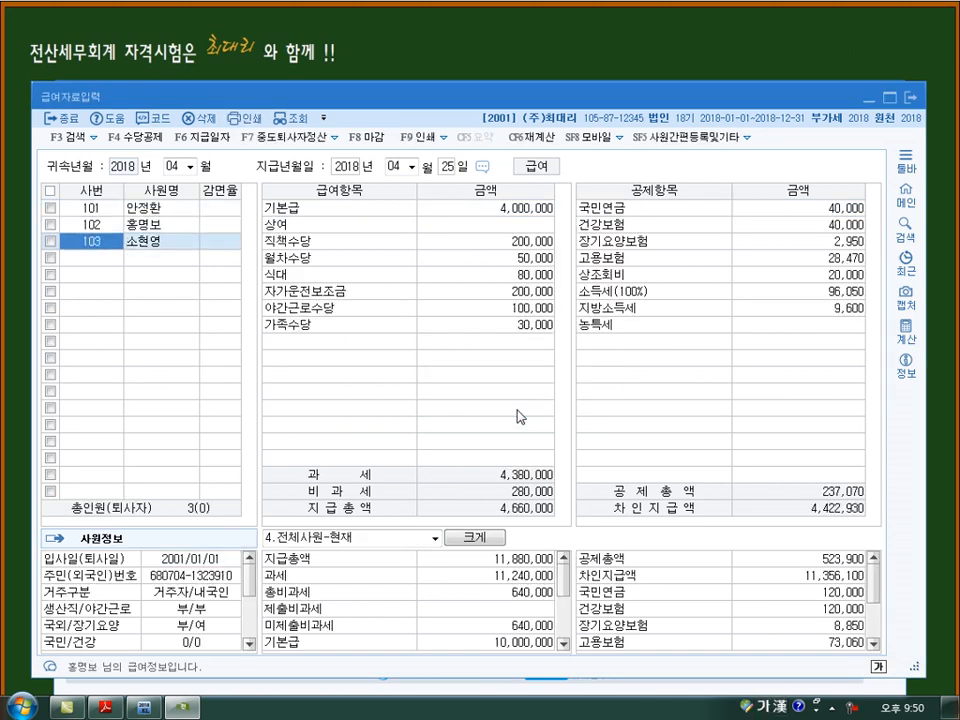
key("Up")
key("Up")
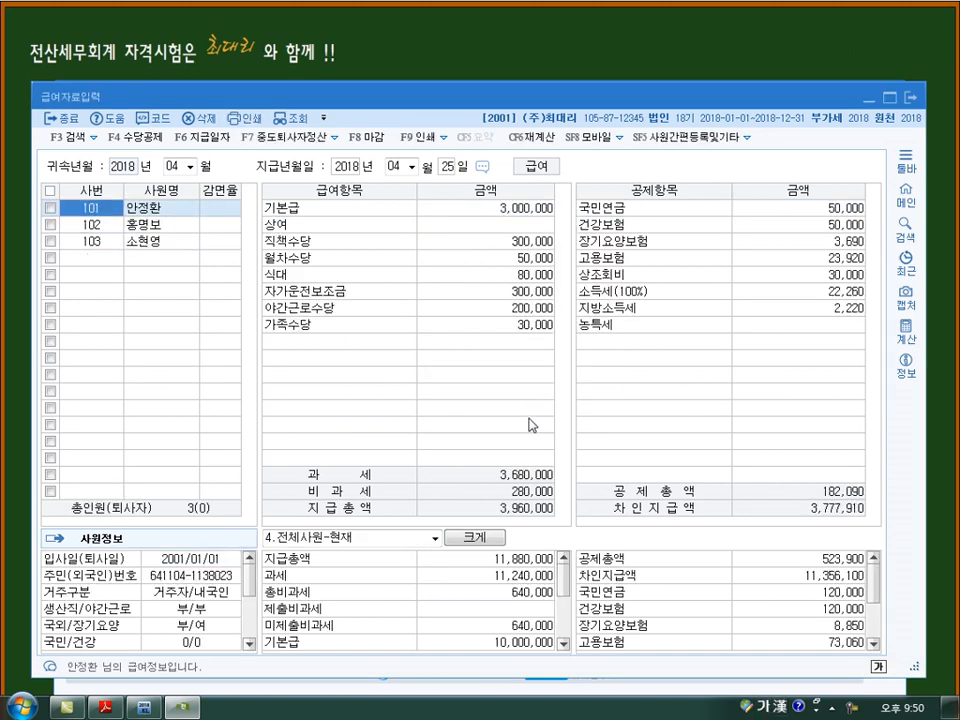
scroll(846, 605, "down", 2)
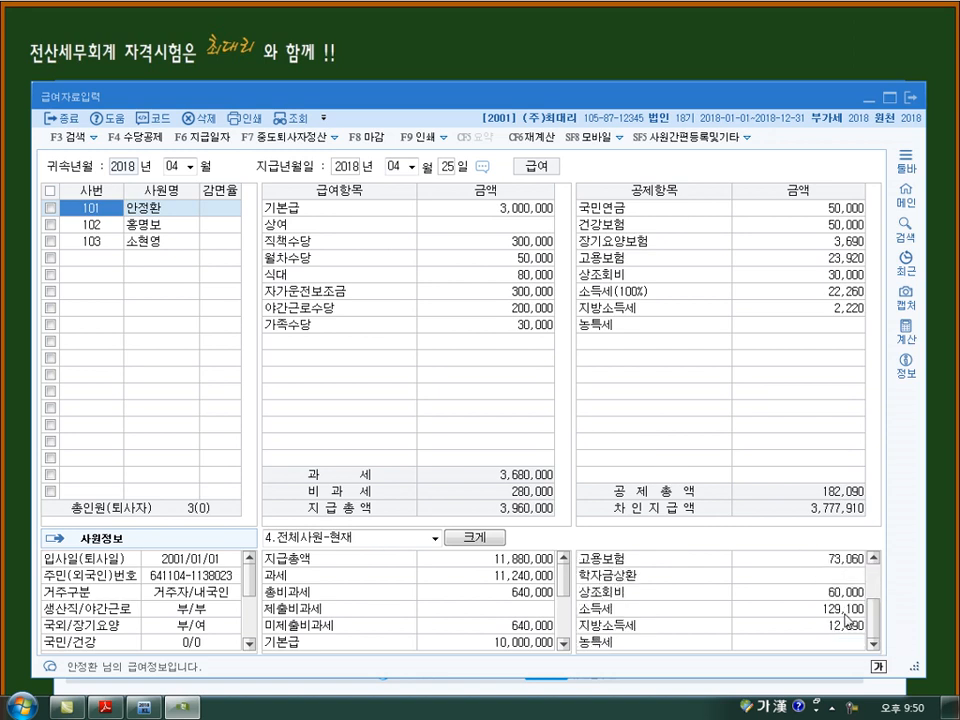
left_click(912, 101)
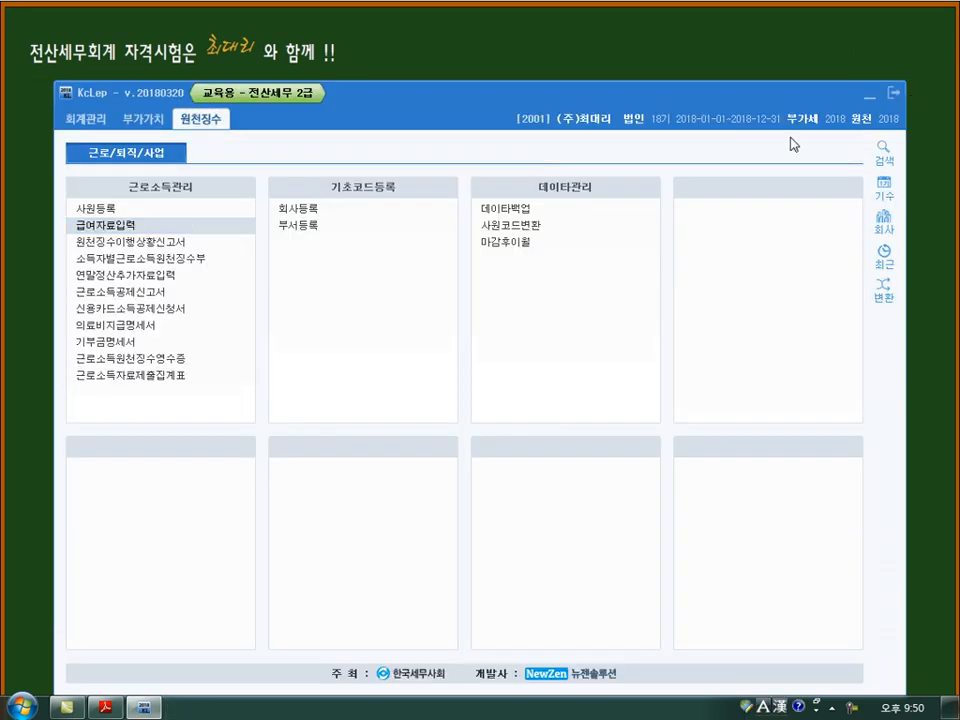
- Load the 원천징수이행상황신고서 for 귀속기간 and 지급기간 2018년 04월 to 04월 as 1.정기신고
left_click(138, 240)
key("Return")
type("4")
key("Return")
key("Return")
type("4")
key("Return")
key("Return")
type("4")
key("Return")
key("Return")
type("4")
key("Return")
key("Return")
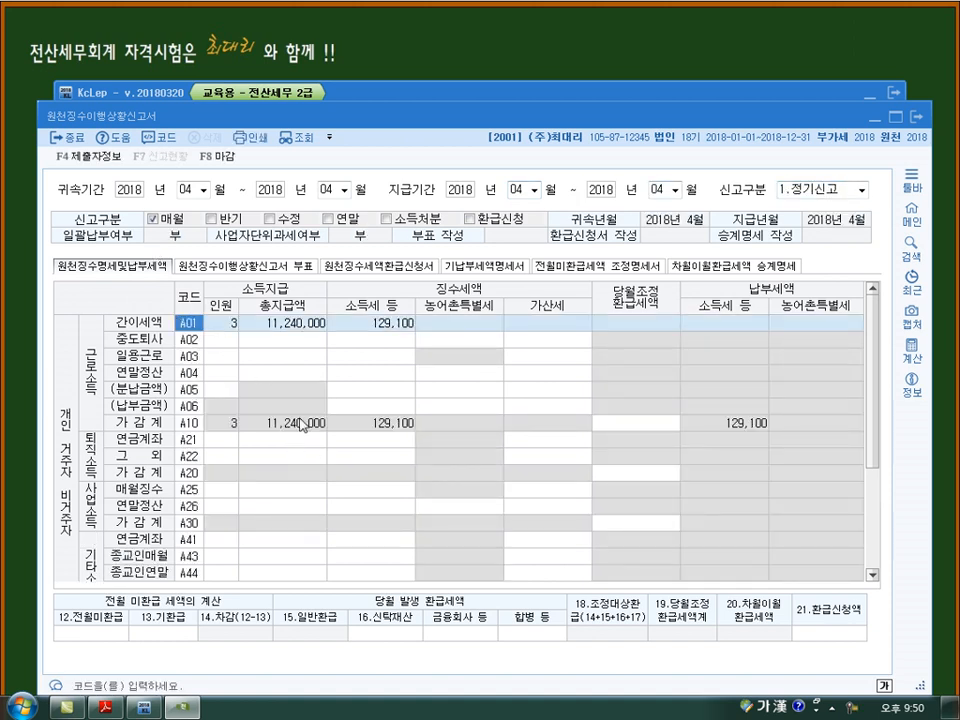
- Enter 81,860 as 12.전월미환급 in the April report's 전월 미환급 세액의 계산
left_click(393, 328)
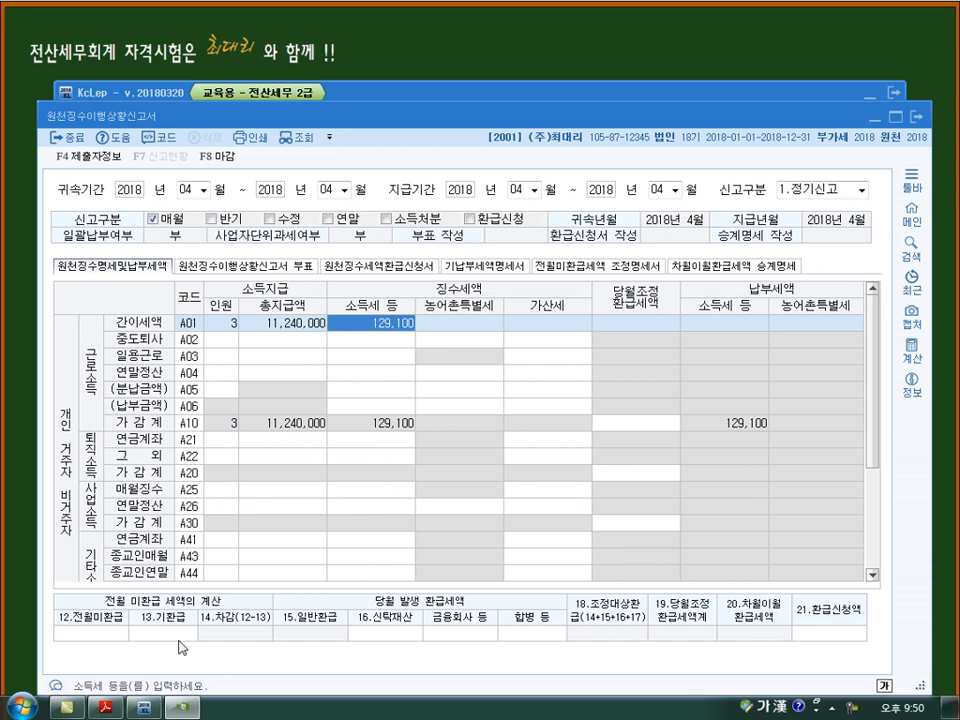
left_click(106, 641)
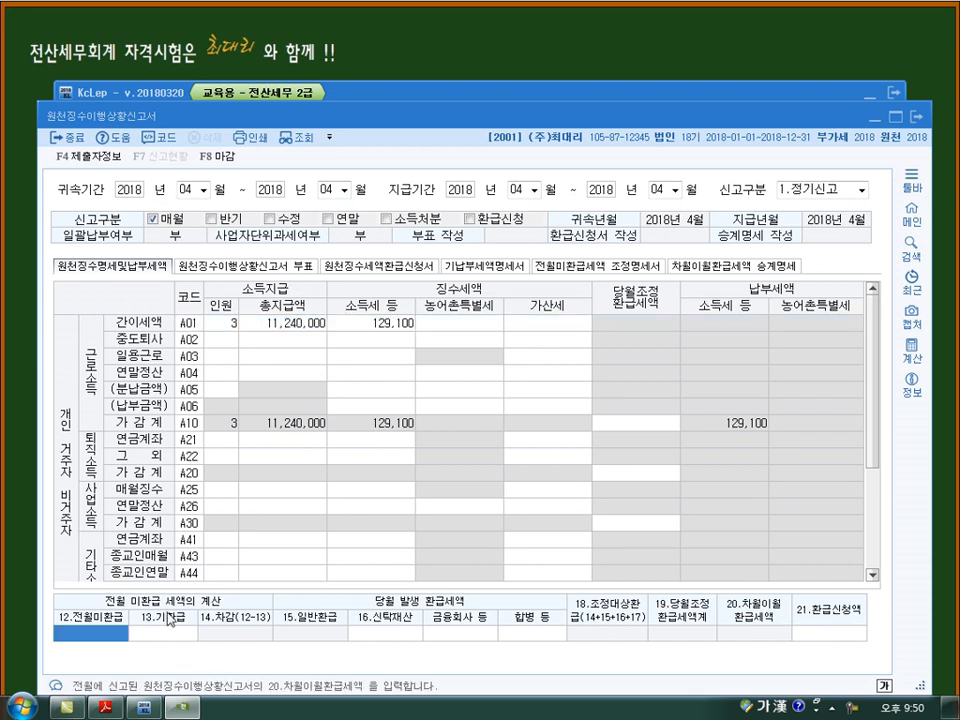
type("81,860")
key("Return")
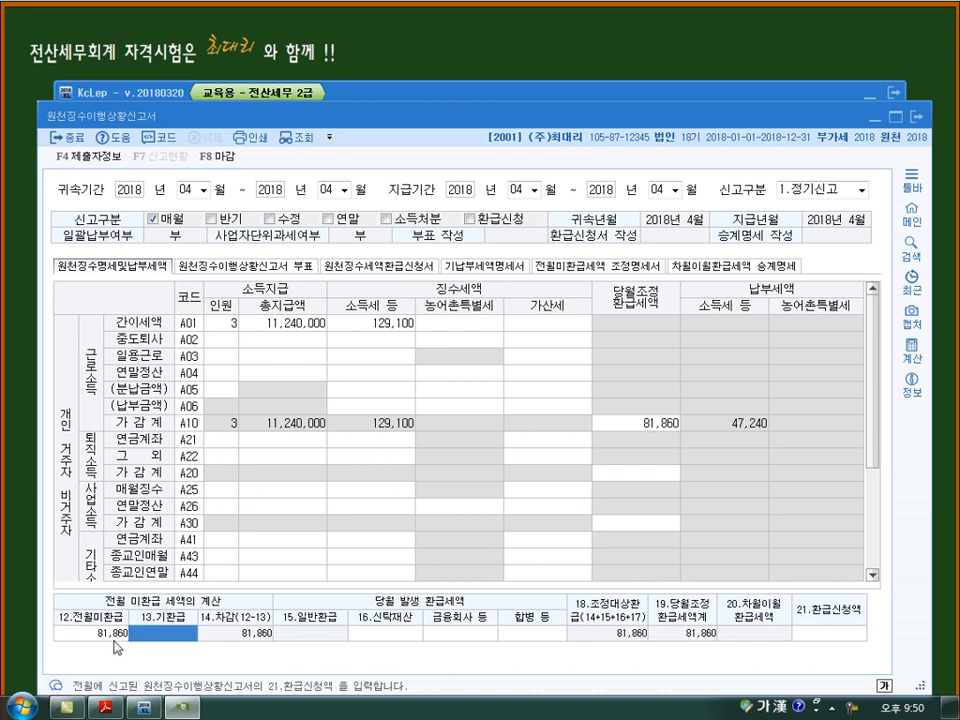
- Examine A01 소득세, A10 당월조정환급세액 and 납부세액, 20.차월이월환급세액 and 12.전월미환급 in the April report
mouse_move(407, 350)
left_mouse_down()
mouse_move(422, 343)
mouse_move(415, 352)
left_mouse_up()
left_click_drag(641, 437, 673, 435)
mouse_move(768, 442)
left_mouse_down()
mouse_move(729, 444)
mouse_move(784, 430)
left_mouse_up()
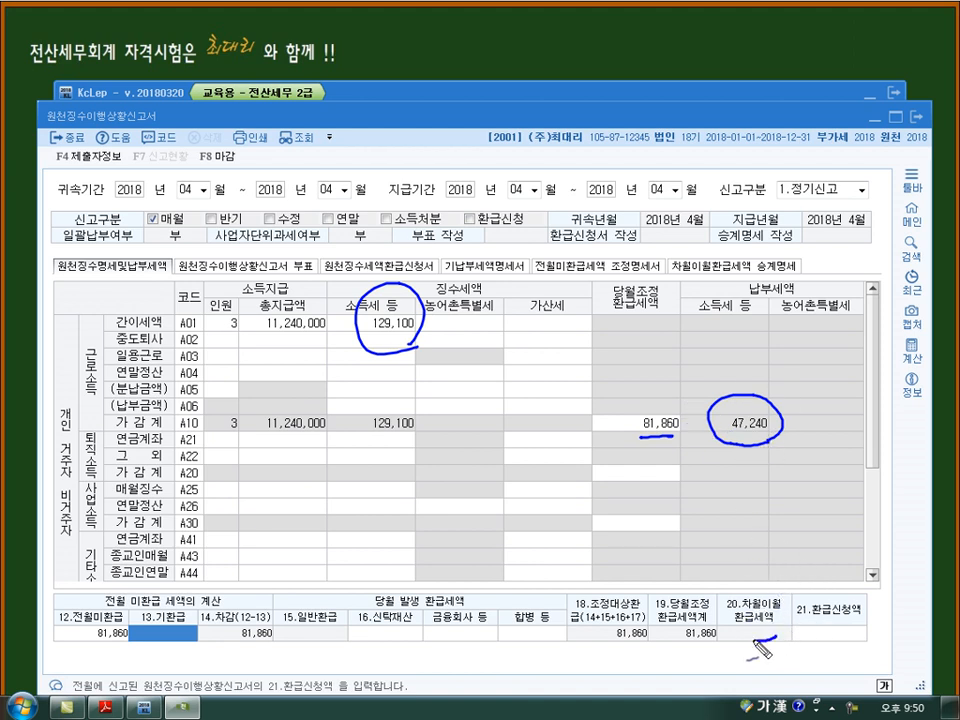
left_click_drag(784, 578, 786, 580)
left_click_drag(762, 654, 773, 648)
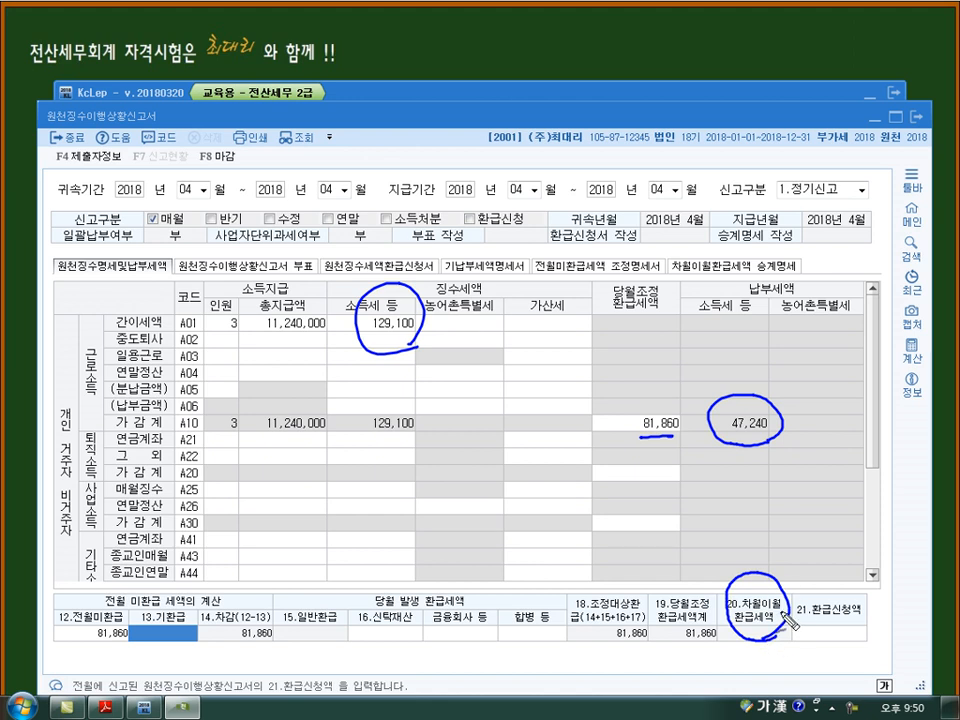
mouse_move(118, 592)
left_mouse_down()
mouse_move(130, 622)
mouse_move(120, 587)
mouse_move(148, 583)
left_mouse_up()
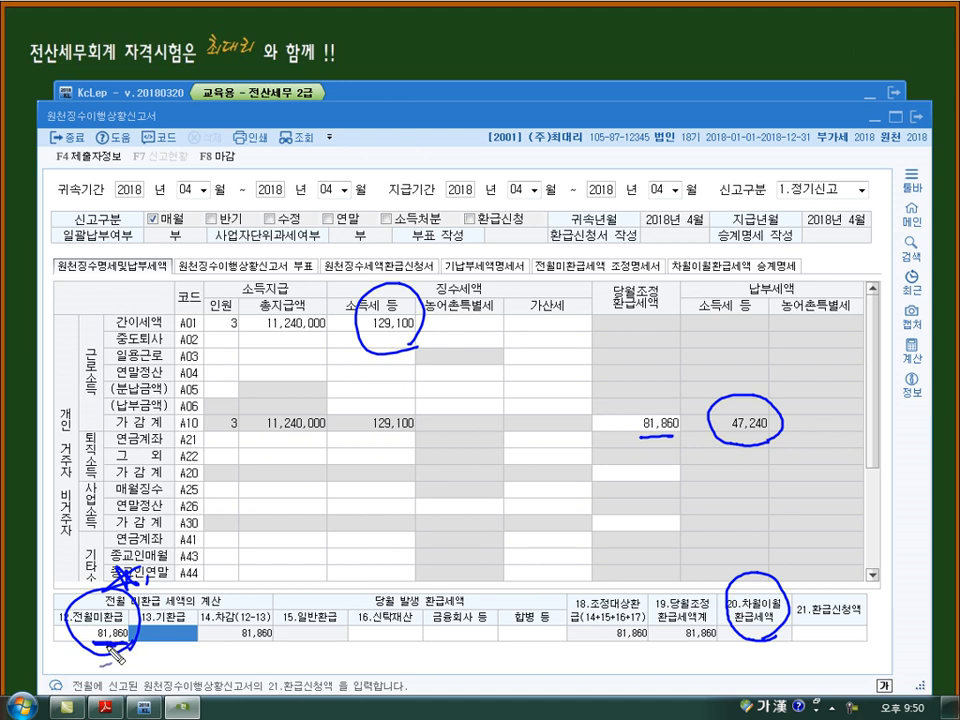
mouse_move(73, 626)
left_mouse_down()
mouse_move(67, 641)
mouse_move(79, 639)
left_mouse_up()
left_click_drag(64, 637, 79, 630)
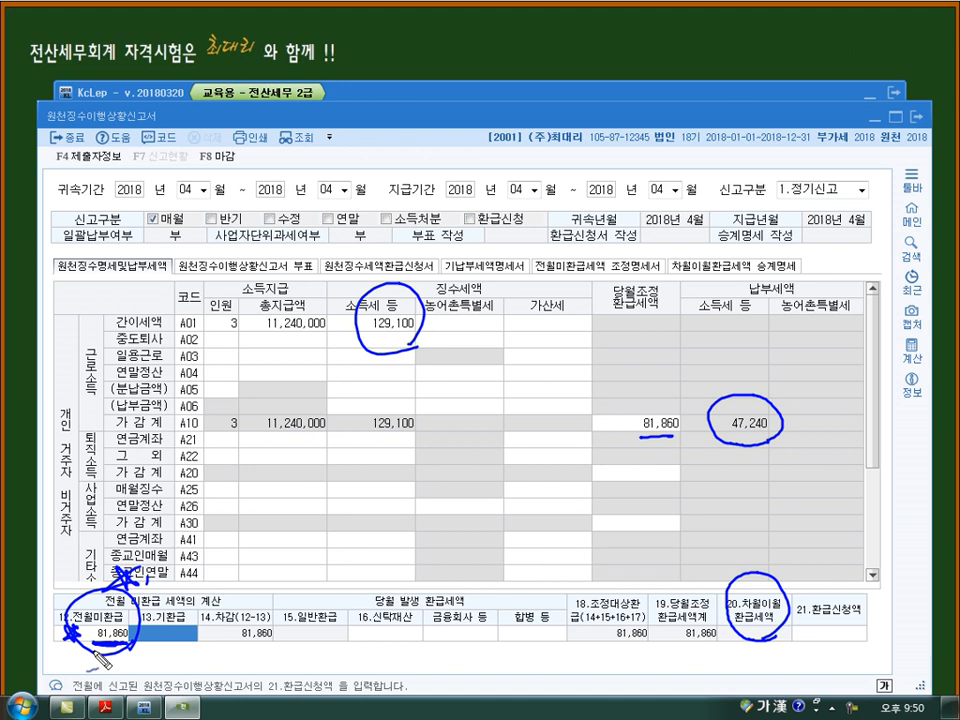
key("Escape")
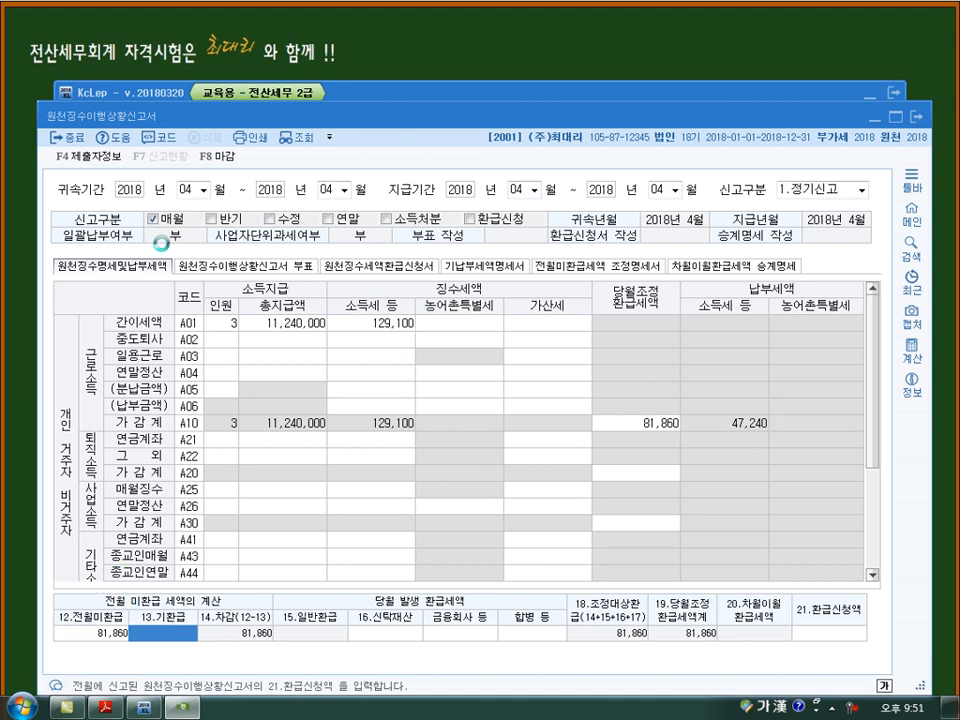
- Review the April report's A01 인원 and 총지급액 and the 중도퇴사, 일용근로 and 연말정산 rows
mouse_move(232, 314)
left_mouse_down()
mouse_move(234, 334)
mouse_move(322, 340)
mouse_move(277, 307)
mouse_move(274, 332)
left_mouse_up()
left_click_drag(307, 284, 292, 299)
left_click_drag(292, 284, 307, 298)
left_click_drag(299, 281, 300, 303)
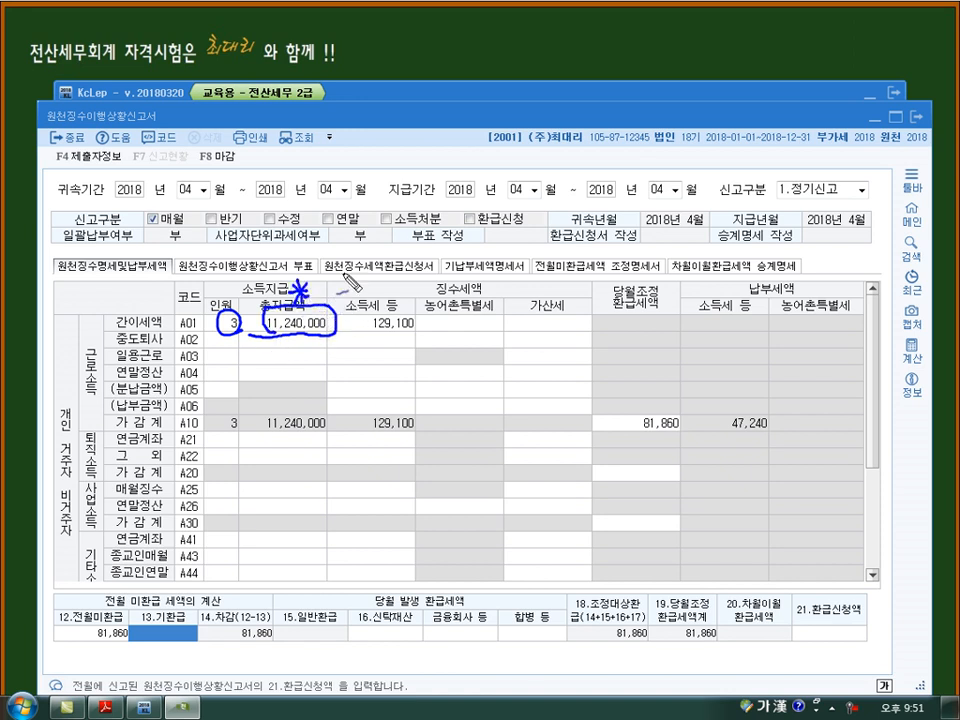
mouse_move(243, 365)
left_mouse_down()
mouse_move(234, 369)
mouse_move(272, 350)
mouse_move(391, 349)
left_mouse_up()
left_click_drag(206, 399, 218, 394)
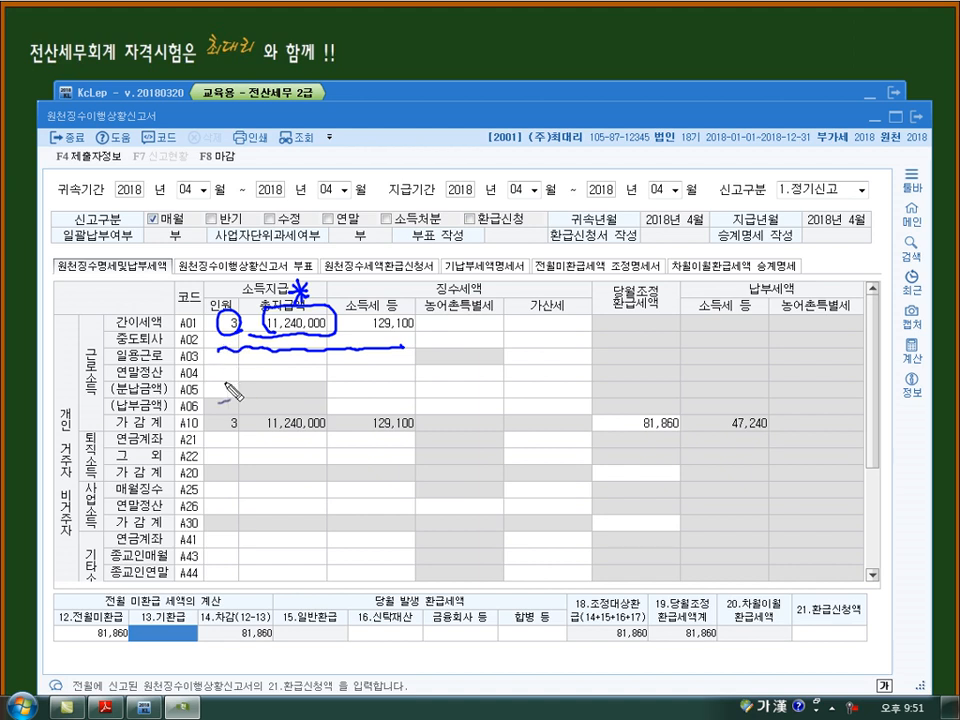
mouse_move(215, 371)
left_mouse_down()
mouse_move(220, 383)
mouse_move(415, 383)
left_mouse_up()
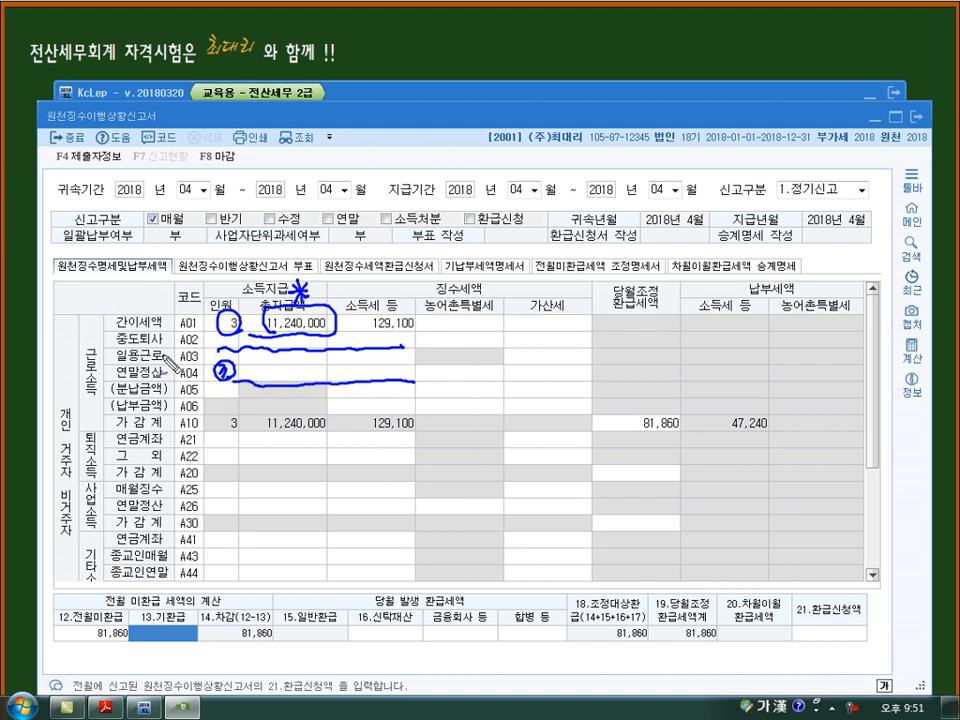
mouse_move(117, 363)
left_mouse_down()
mouse_move(164, 359)
mouse_move(114, 361)
left_mouse_up()
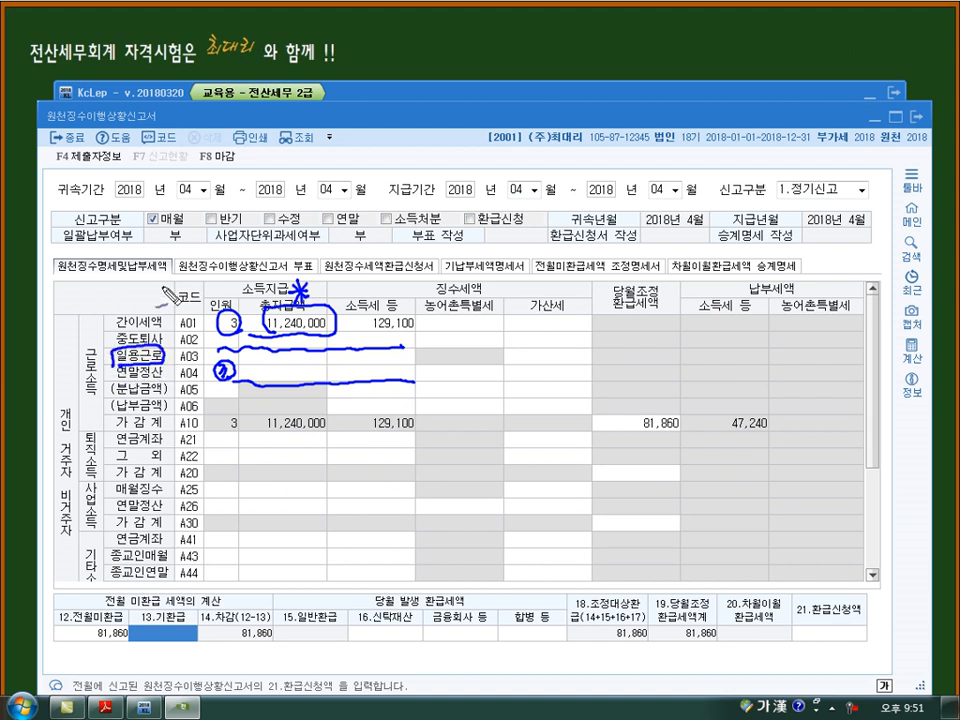
left_click_drag(233, 357, 353, 367)
key("Escape")
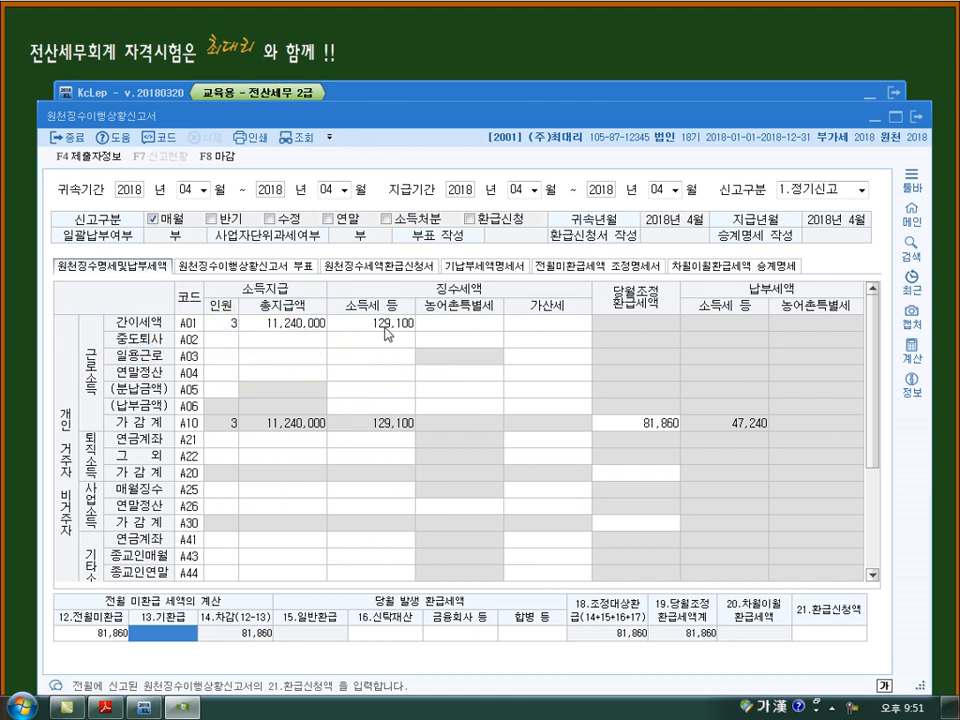
- Close the April 원천징수이행상황신고서, saving its data
key("Escape")
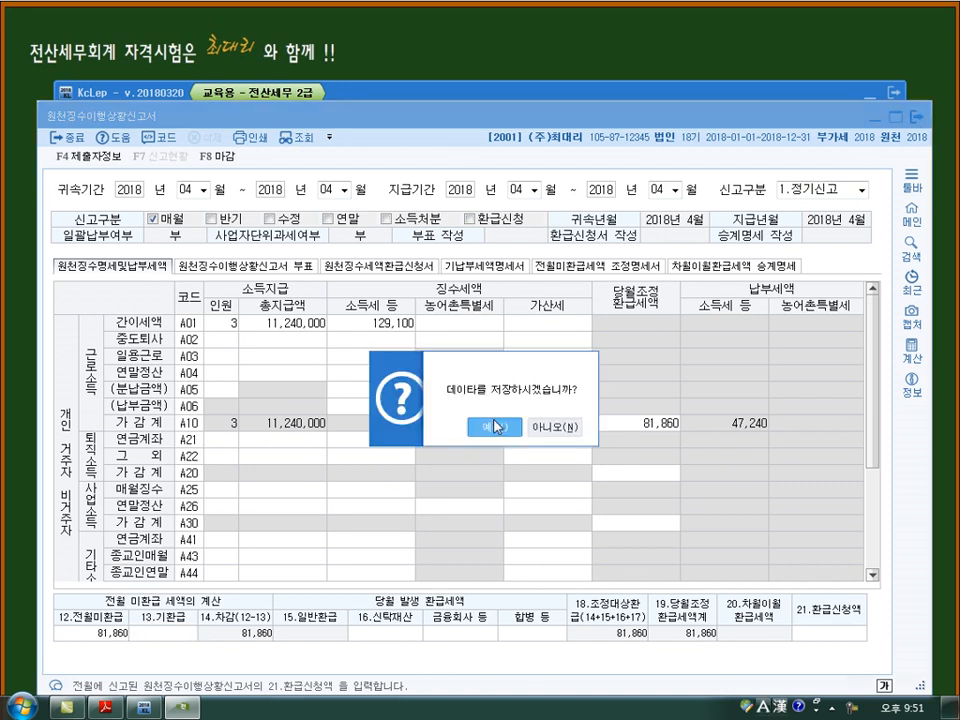
left_click(490, 423)
- Load the 2018년 05월 급여자료입력 paid on 05월 25일, copying the previous month's data, and check employees 102 and 103
left_click(125, 223)
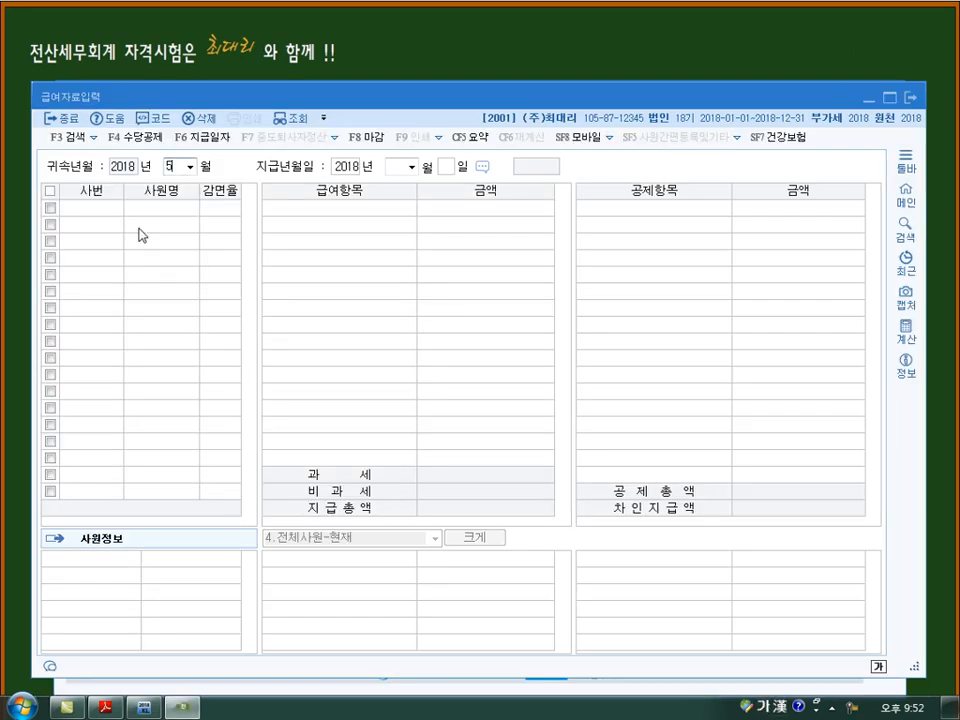
key("Return")
key("Return")
key("Return")
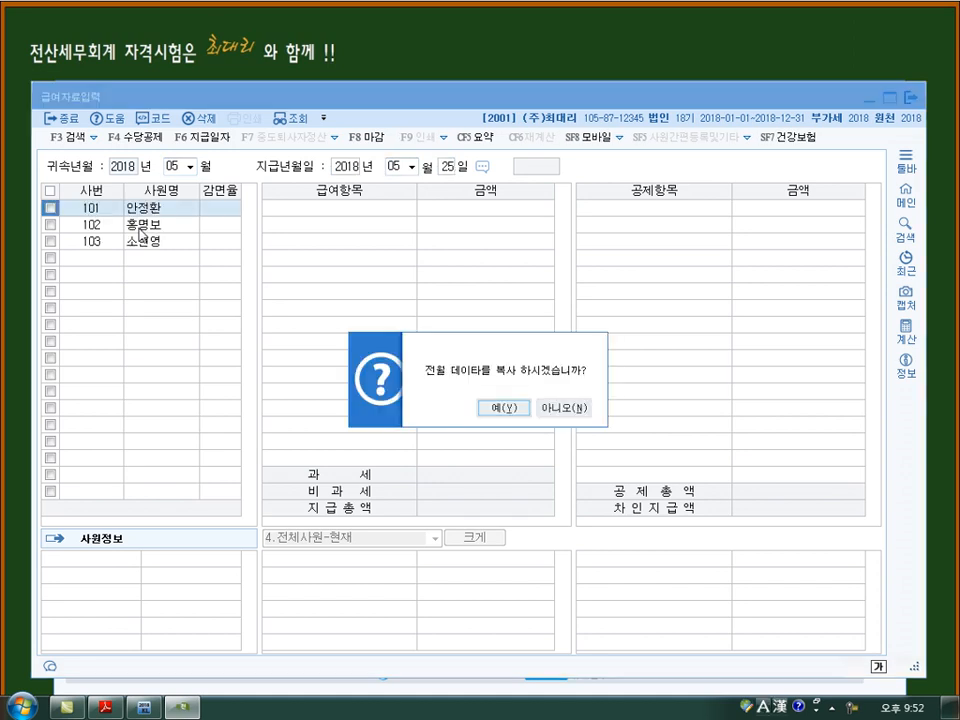
key("Return")
left_click(140, 225)
key("Down")
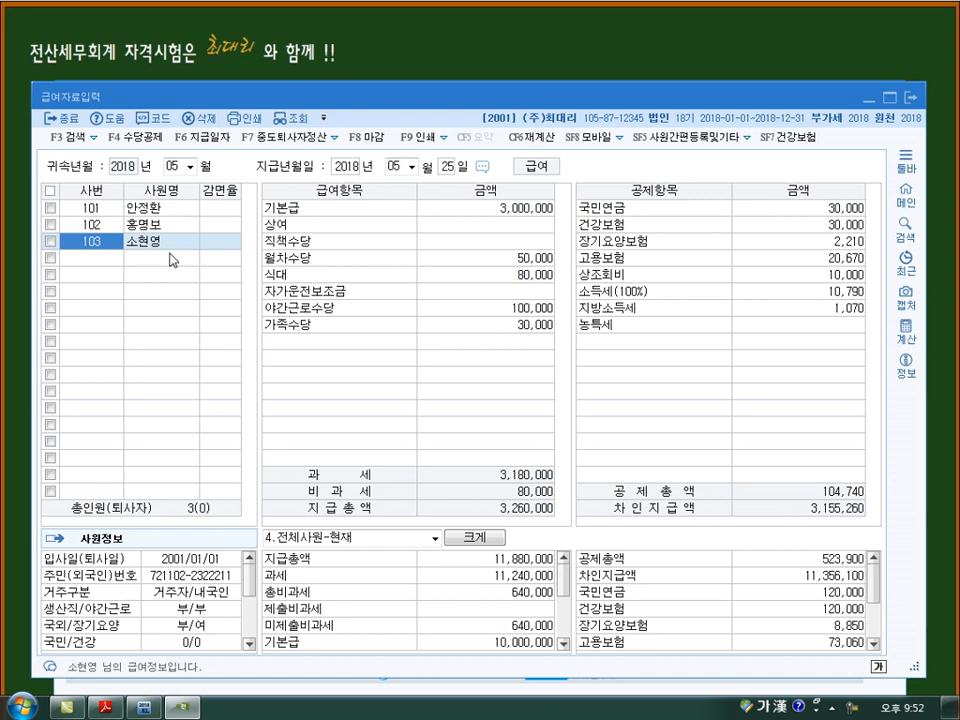
- Load the 2018년 06월 급여자료입력 paid on 06월 25일, copying the previous month's data
left_click(175, 166)
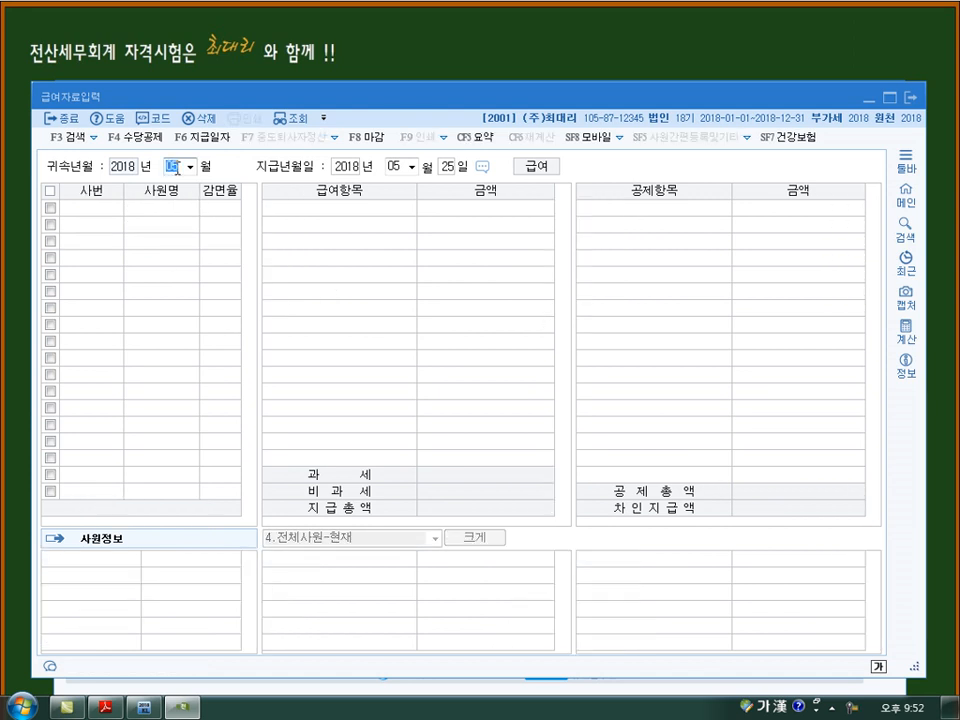
type("6")
key("Return")
key("Return")
key("Return")
key("Return")
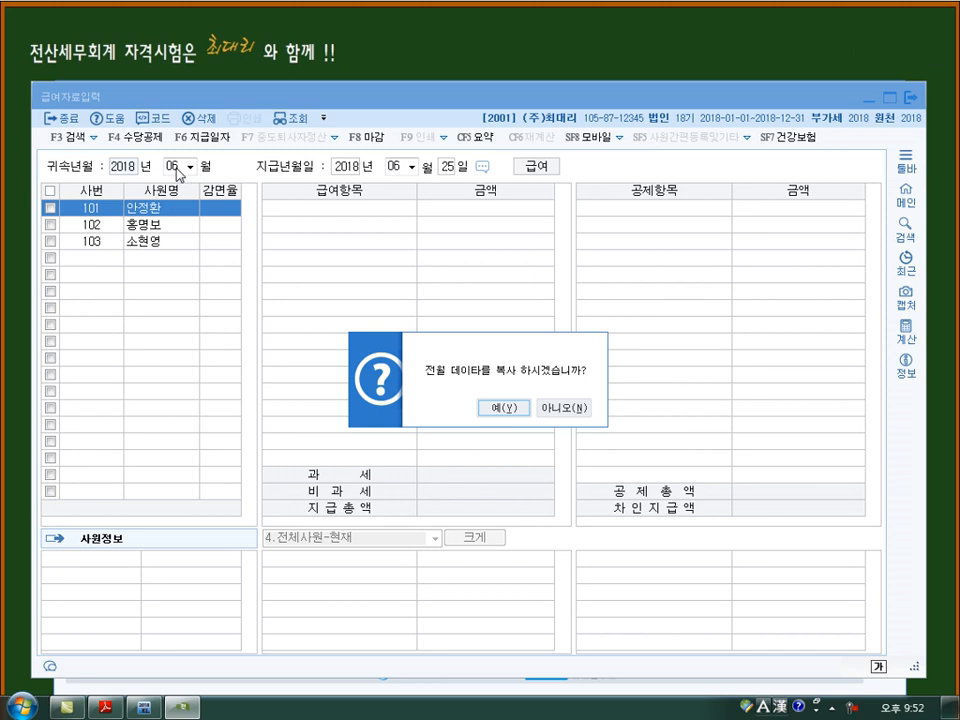
key("Return")
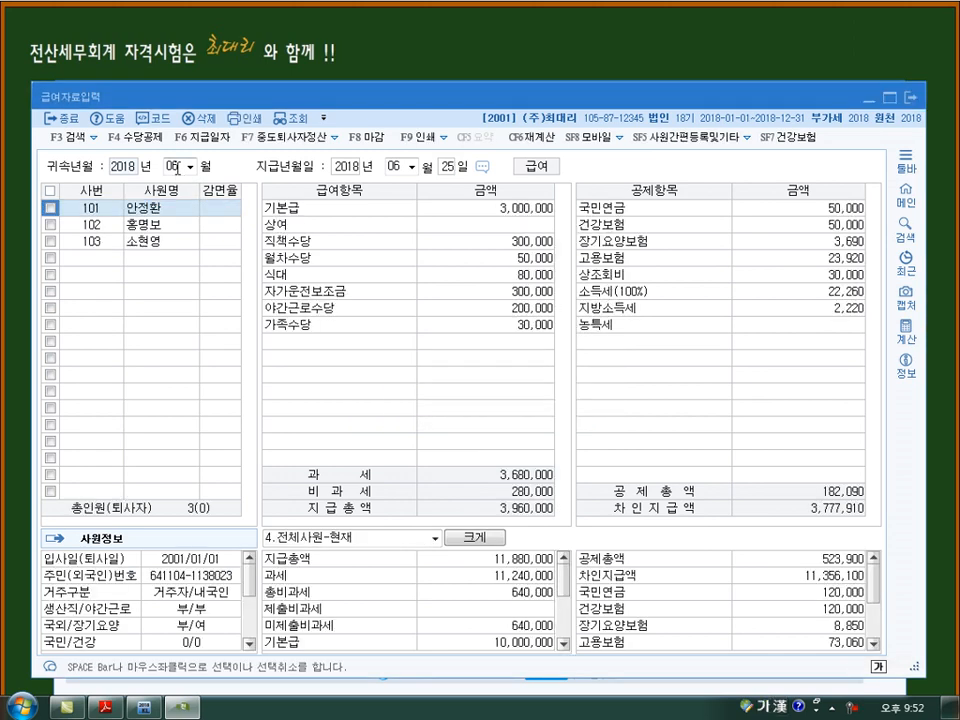
- Enter a 상여 of 3,000,000 for employee 101 in the June payroll and go through to the 소득세 deduction
left_click(484, 228)
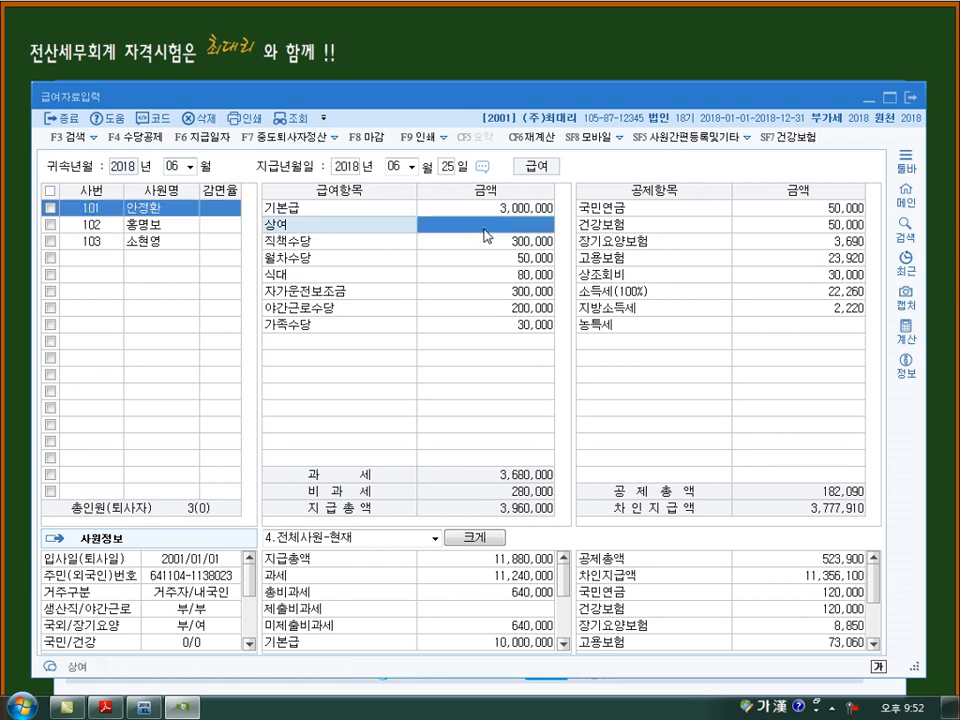
type("3,000,000")
key("Return")
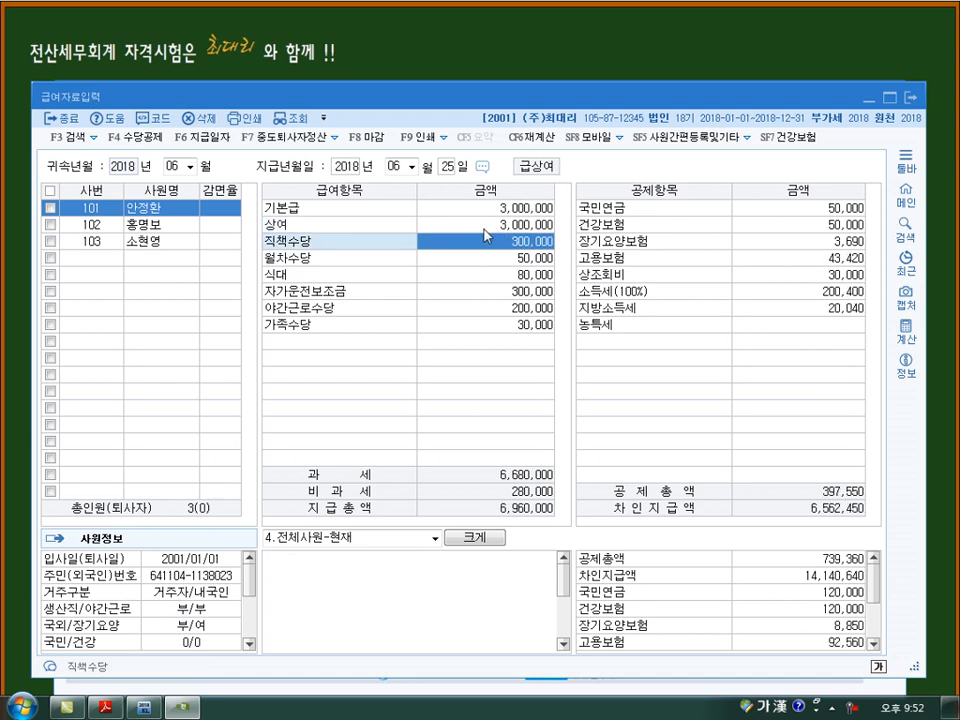
key("Return")
key("Return")
key("Return")
key("Return")
key("Return")
key("Return")
key("Return")
key("Return")
key("Return")
key("Return")
key("Return")
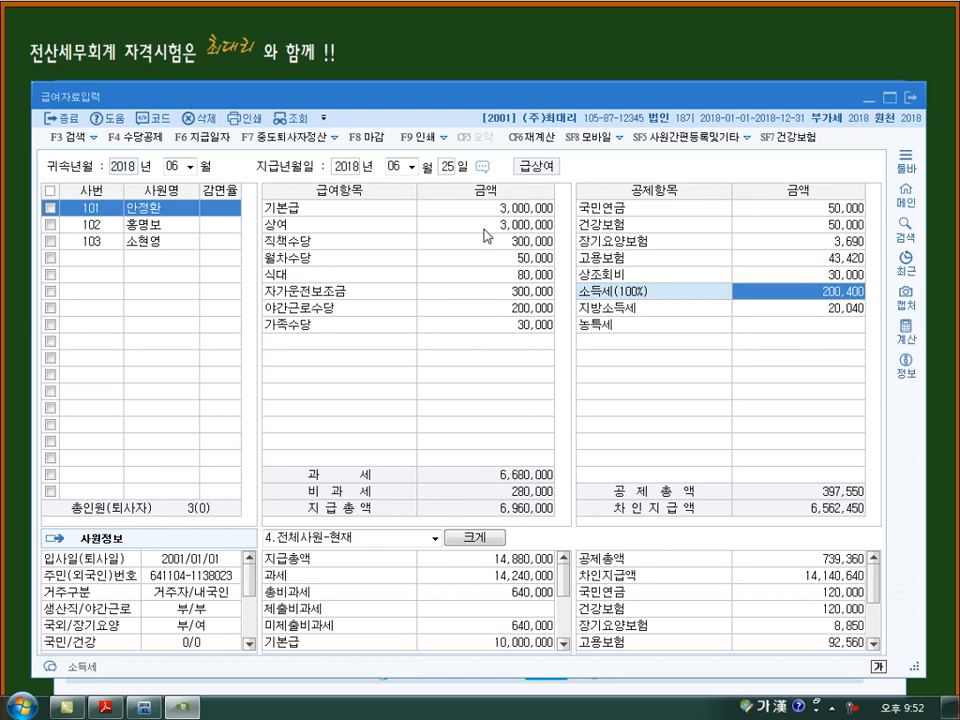
- Enter a 상여 of 4,000,000 for employee 102 in the June payroll and go through to the 소득세 deduction
key("Return")
key("Return")
key("Return")
key("Return")
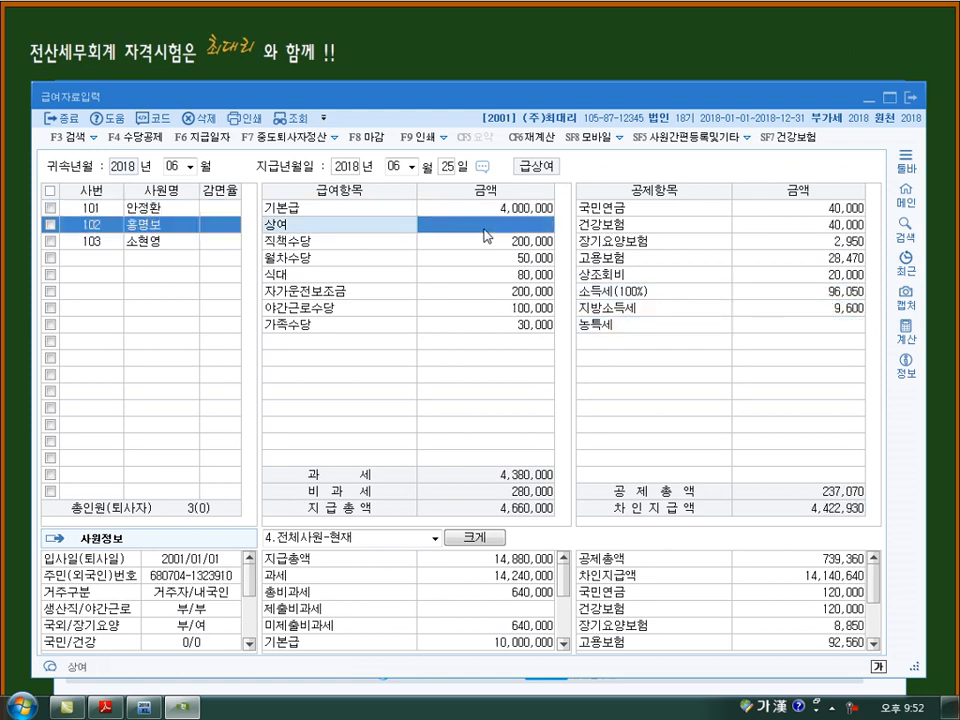
type("4,000,000")
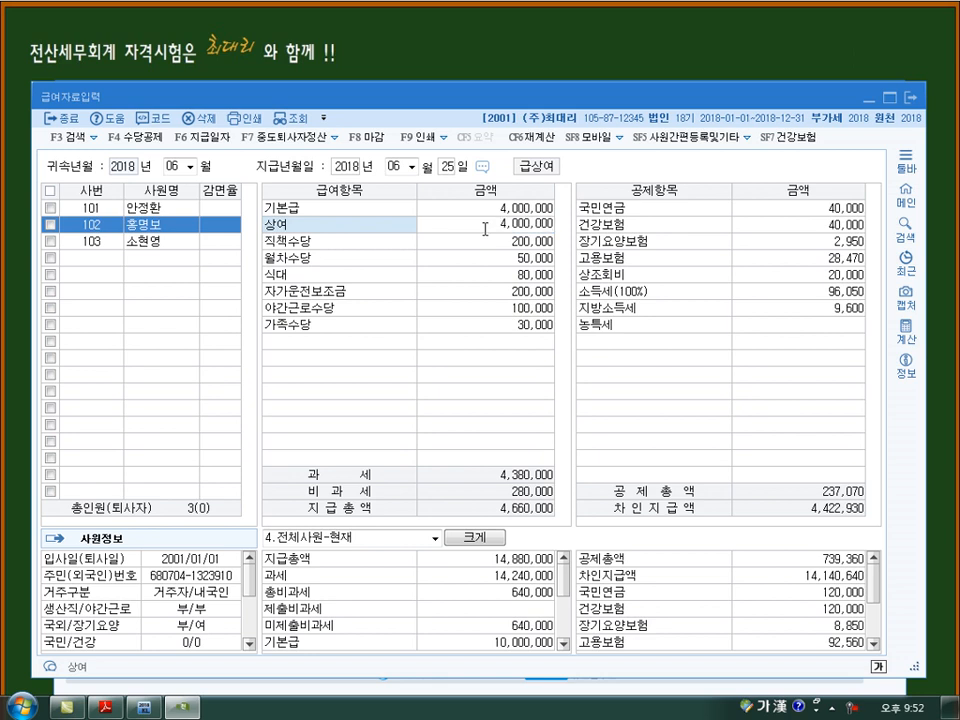
key("Return")
key("Return")
key("Return")
key("Return")
key("Return")
key("Return")
key("Return")
key("Return")
key("Return")
key("Return")
key("Return")
key("Return")
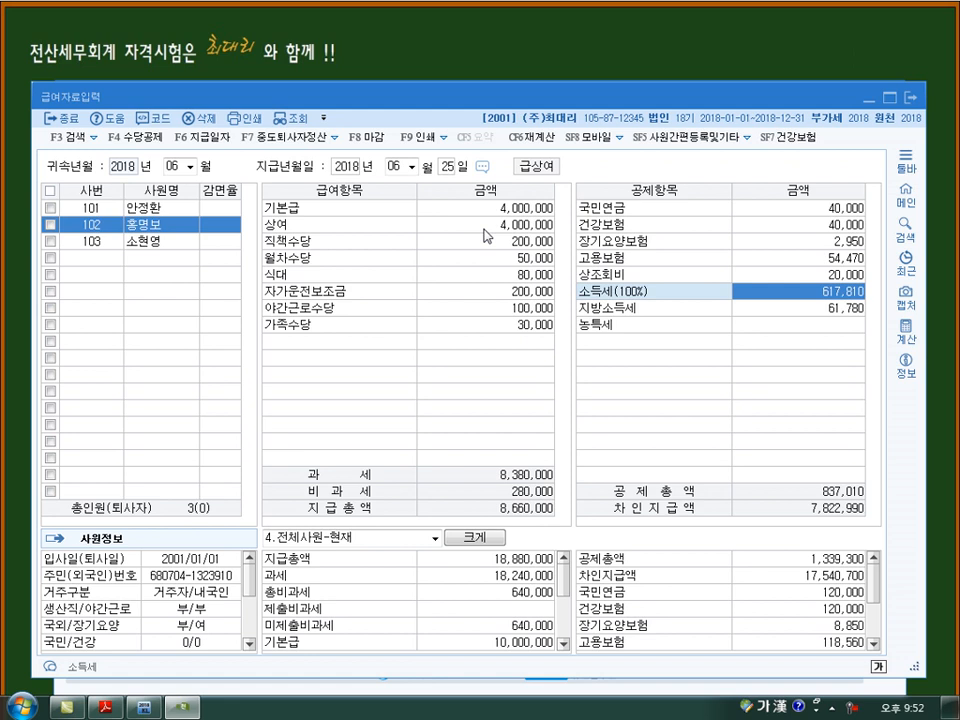
- Enter a 상여 of 3,000,000 for employee 103 in the June payroll and go through to the 지방소득세 deduction
key("Return")
key("Return")
key("Return")
key("Return")
type("3000000")
key("Return")
key("Return")
key("Return")
key("Return")
key("Return")
key("Return")
key("Return")
key("Return")
key("Return")
key("Return")
key("Return")
key("Return")
key("Return")
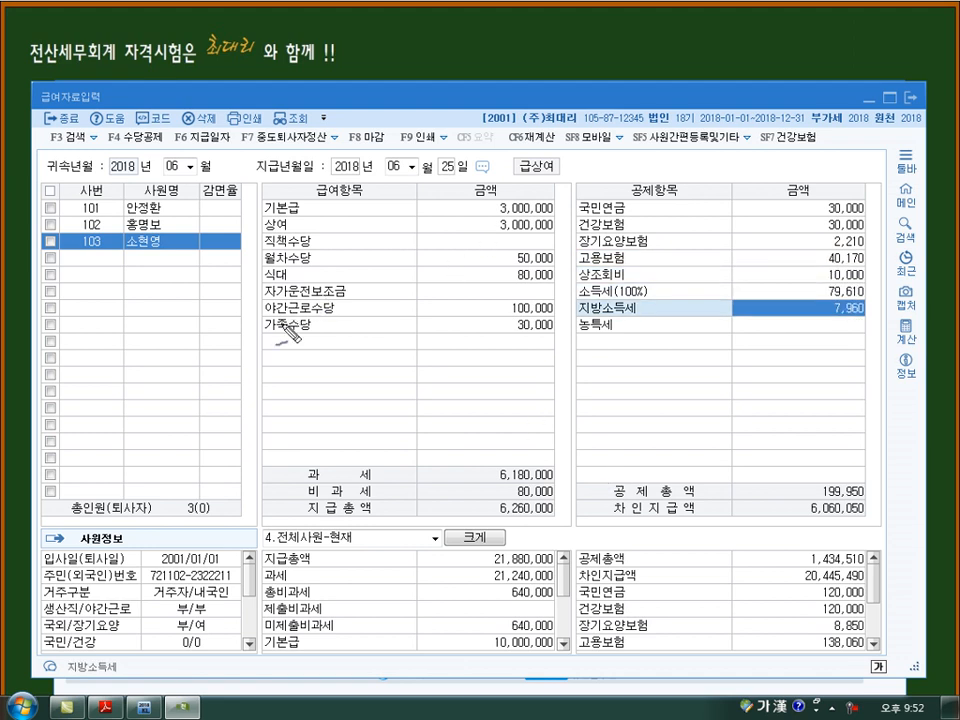
left_click_drag(249, 330, 249, 361)
mouse_move(259, 331)
left_mouse_down()
mouse_move(253, 359)
mouse_move(270, 358)
left_mouse_up()
left_click_drag(255, 350, 331, 346)
mouse_move(343, 328)
left_mouse_down()
mouse_move(343, 356)
mouse_move(362, 335)
left_mouse_up()
mouse_move(356, 340)
left_mouse_down()
mouse_move(368, 342)
mouse_move(367, 332)
left_mouse_up()
left_click_drag(361, 333, 368, 338)
mouse_move(268, 325)
left_mouse_down()
mouse_move(338, 291)
mouse_move(347, 305)
left_mouse_up()
left_click_drag(345, 291, 332, 301)
mouse_move(240, 390)
left_mouse_down()
mouse_move(245, 410)
mouse_move(256, 405)
left_mouse_up()
mouse_move(259, 384)
left_mouse_down()
mouse_move(256, 404)
mouse_move(269, 403)
left_mouse_up()
left_click_drag(257, 397, 285, 397)
mouse_move(291, 376)
left_mouse_down()
mouse_move(305, 396)
mouse_move(322, 398)
mouse_move(364, 380)
left_mouse_up()
left_click_drag(357, 374, 366, 378)
mouse_move(378, 350)
left_mouse_down()
mouse_move(380, 376)
mouse_move(393, 364)
mouse_move(386, 344)
mouse_move(444, 350)
left_mouse_up()
left_click_drag(437, 343, 444, 351)
mouse_move(450, 335)
left_mouse_down()
mouse_move(458, 358)
mouse_move(497, 322)
mouse_move(554, 329)
mouse_move(580, 300)
mouse_move(636, 318)
left_mouse_up()
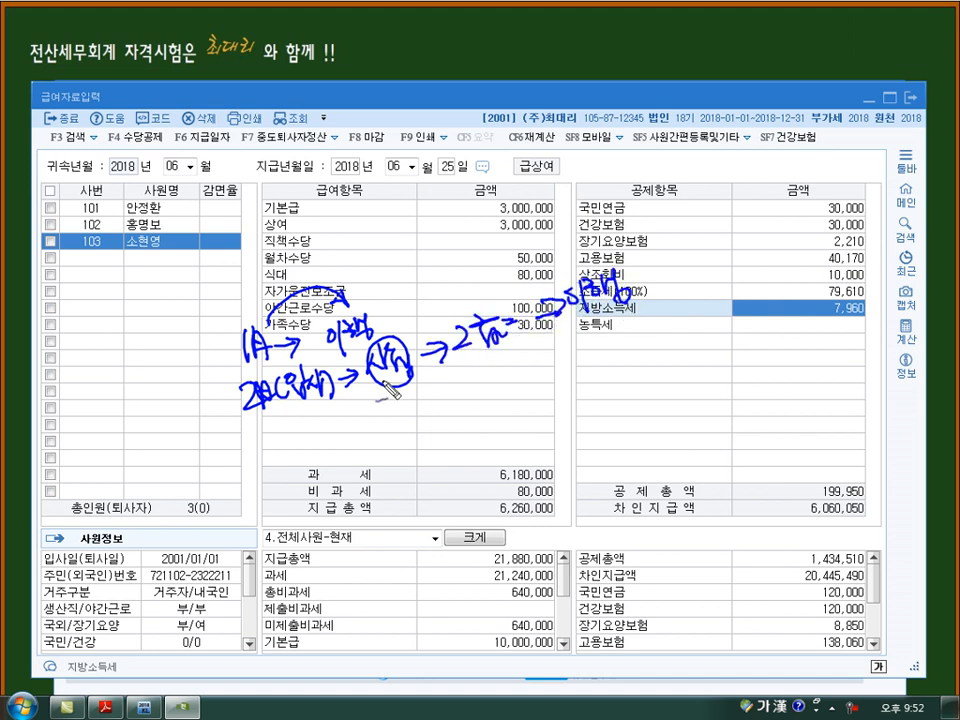
mouse_move(262, 428)
left_mouse_down()
mouse_move(300, 452)
mouse_move(366, 446)
mouse_move(425, 400)
mouse_move(604, 375)
mouse_move(562, 410)
left_mouse_up()
mouse_move(590, 453)
left_mouse_down()
mouse_move(568, 432)
mouse_move(575, 442)
mouse_move(606, 436)
left_mouse_up()
left_click_drag(612, 354, 636, 351)
left_click_drag(627, 342, 628, 360)
left_click_drag(658, 331, 666, 351)
left_click_drag(672, 321, 682, 334)
left_click_drag(685, 323, 697, 332)
left_click_drag(708, 343, 702, 347)
left_click_drag(632, 429, 686, 359)
mouse_move(686, 359)
left_mouse_down()
mouse_move(678, 380)
mouse_move(692, 358)
left_mouse_up()
left_click_drag(683, 368, 698, 365)
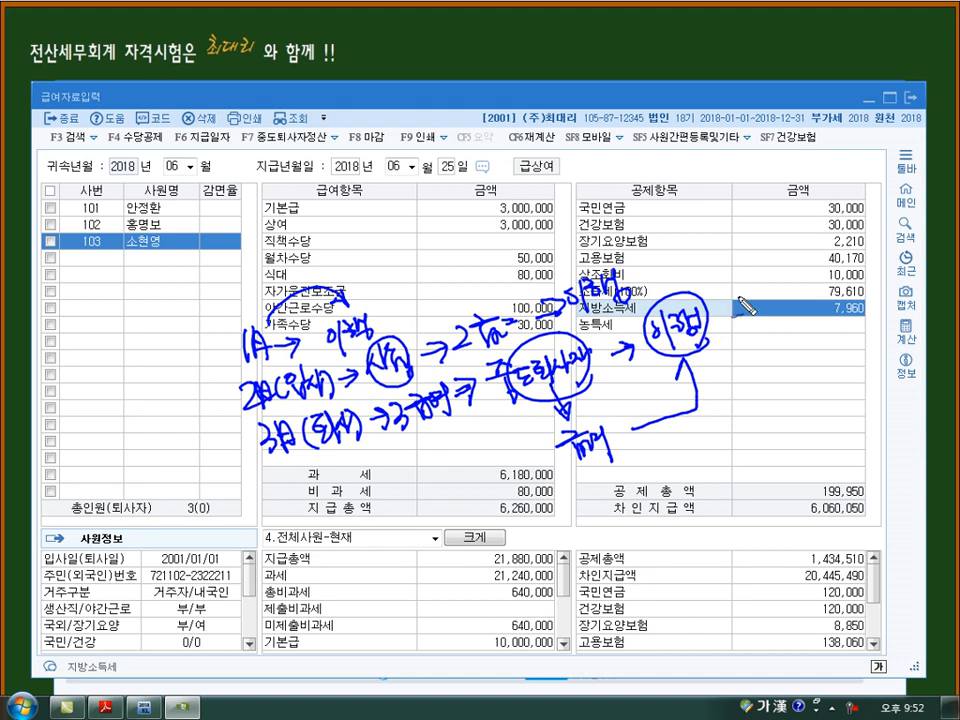
mouse_move(745, 318)
left_mouse_down()
mouse_move(744, 331)
mouse_move(756, 320)
mouse_move(766, 338)
mouse_move(802, 328)
mouse_move(810, 342)
left_mouse_up()
left_click_drag(322, 493, 313, 529)
mouse_move(330, 494)
left_mouse_down()
mouse_move(325, 521)
mouse_move(343, 521)
left_mouse_up()
mouse_move(368, 481)
left_mouse_down()
mouse_move(376, 492)
mouse_move(394, 488)
left_mouse_up()
mouse_move(383, 494)
left_mouse_down()
mouse_move(394, 507)
mouse_move(427, 500)
mouse_move(470, 468)
mouse_move(506, 468)
left_mouse_up()
mouse_move(516, 446)
left_mouse_down()
mouse_move(517, 472)
mouse_move(512, 438)
left_mouse_up()
mouse_move(718, 312)
left_mouse_down()
mouse_move(765, 362)
mouse_move(512, 527)
mouse_move(489, 497)
left_mouse_up()
mouse_move(486, 514)
left_mouse_down()
mouse_move(490, 497)
mouse_move(507, 500)
left_mouse_up()
left_click_drag(494, 492, 547, 477)
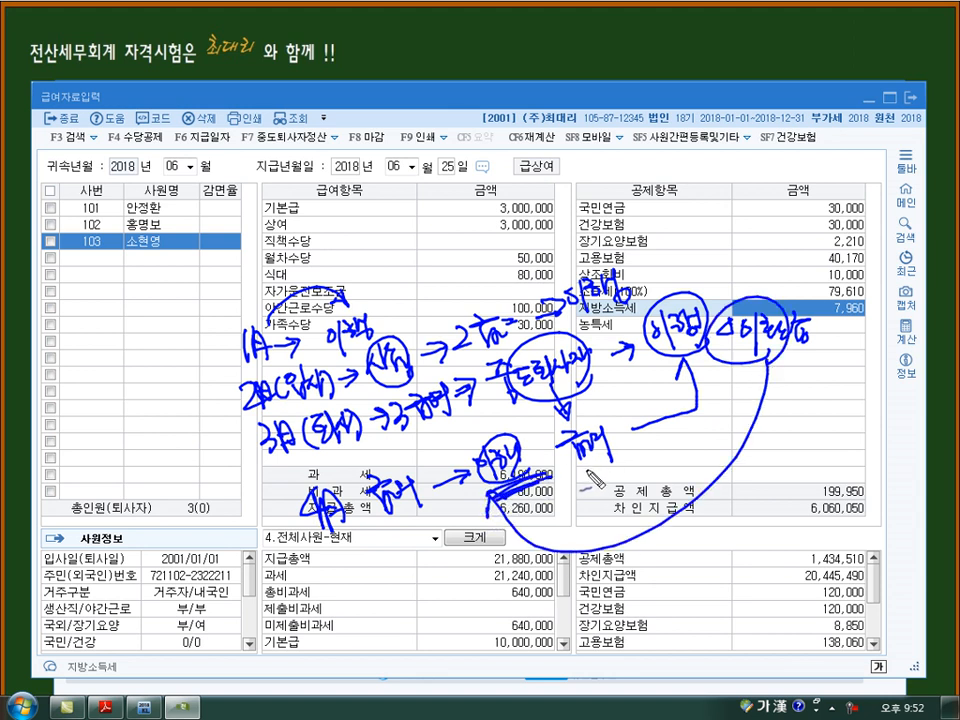
key("Escape")
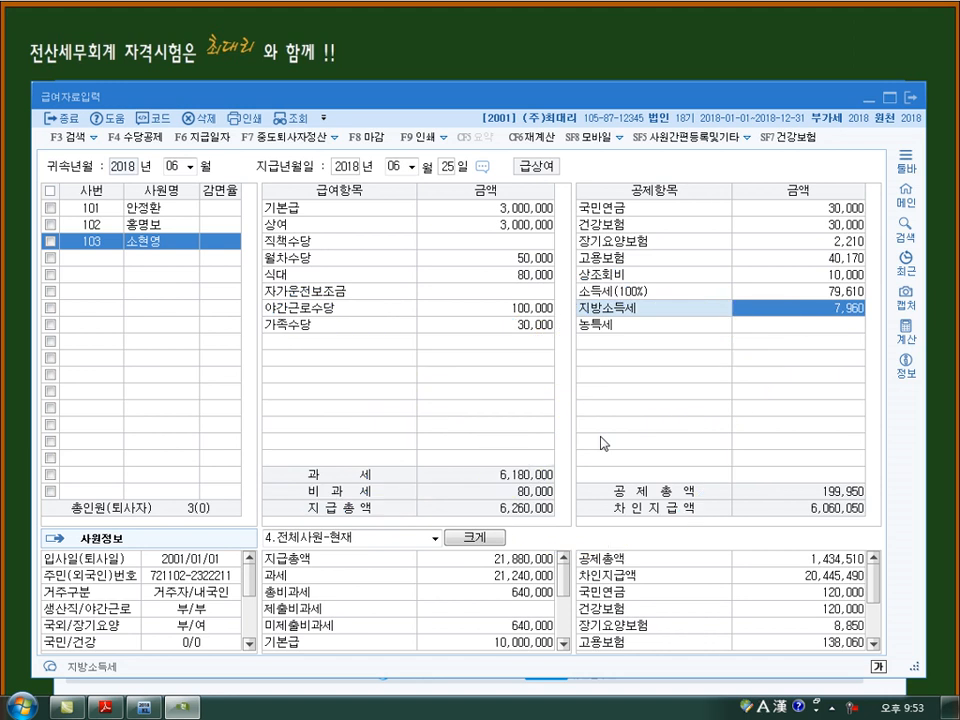
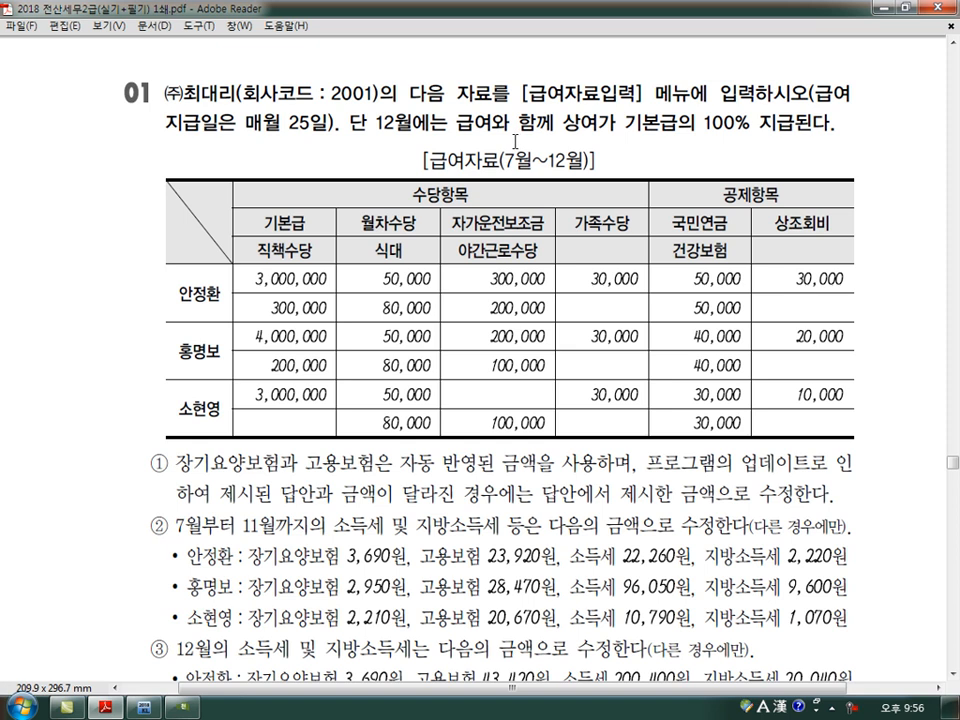
- Load the 2018년 07월 급여자료입력 paid on 07월 25일, copying the previous month's data
scroll(516, 141, "down", 1)
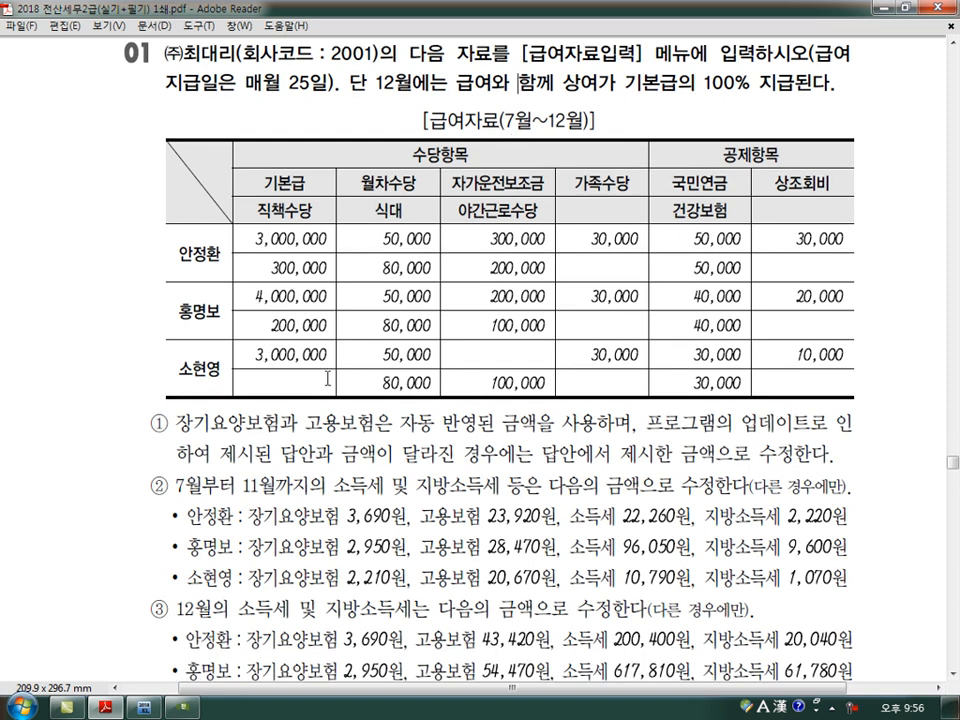
left_click(185, 708)
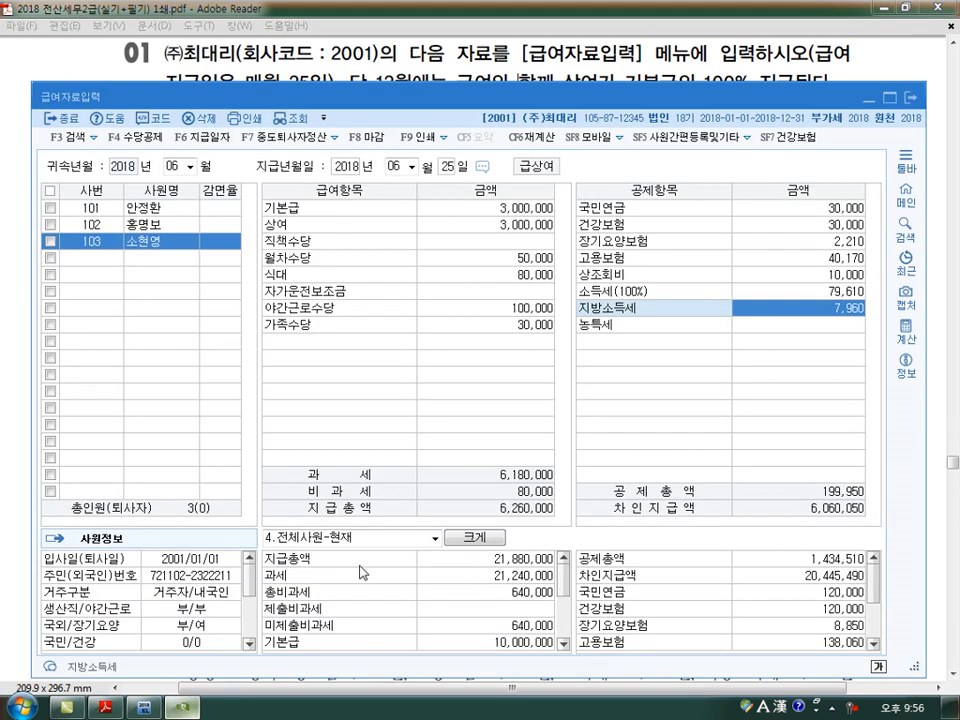
left_click(176, 167)
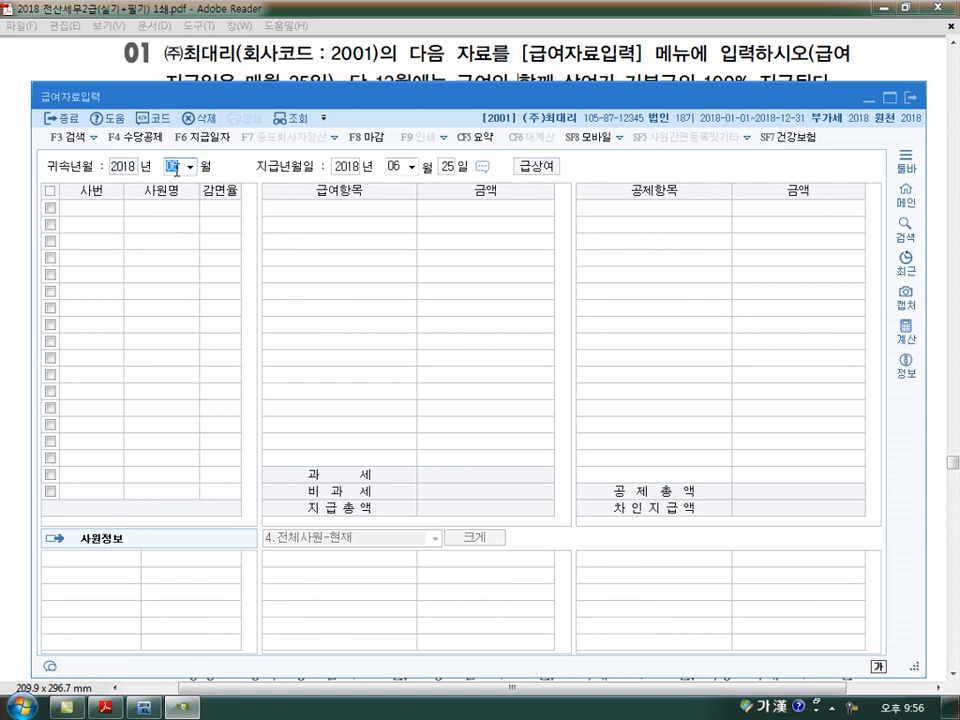
type("7")
key("Return")
key("Return")
key("Return")
key("Return")
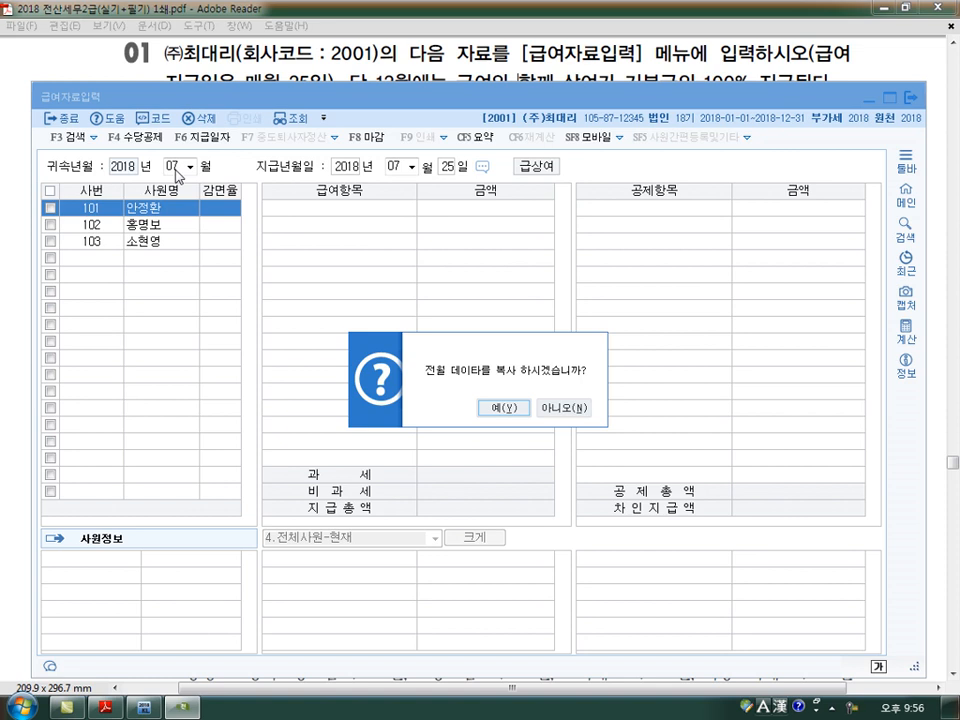
key("Return")
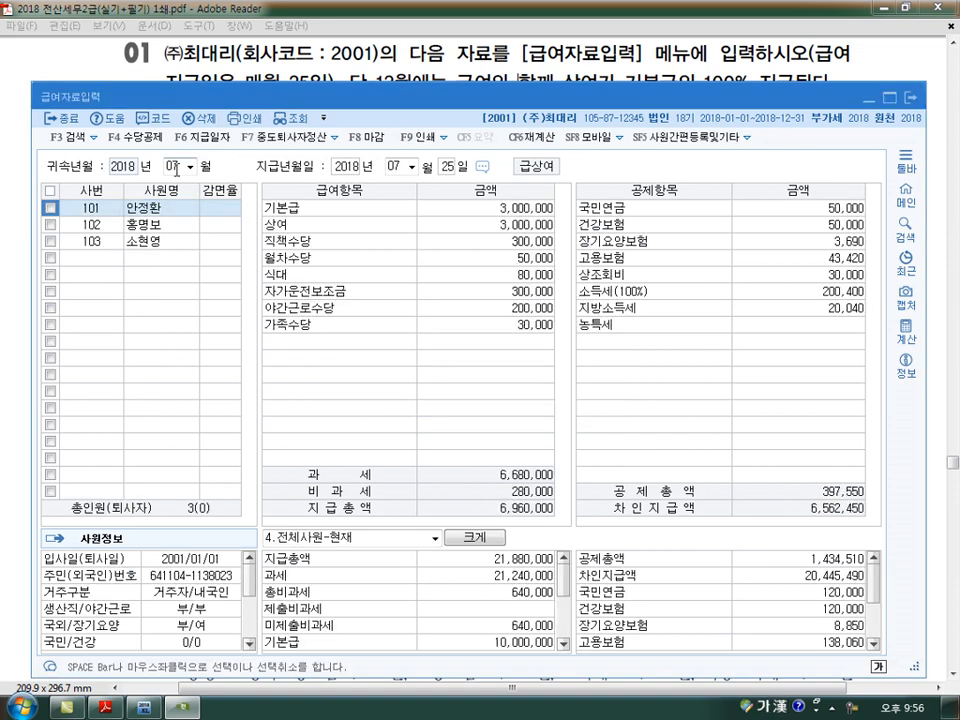
- Set the 상여 of employee 101 to 0 in the July payroll
left_click(180, 209)
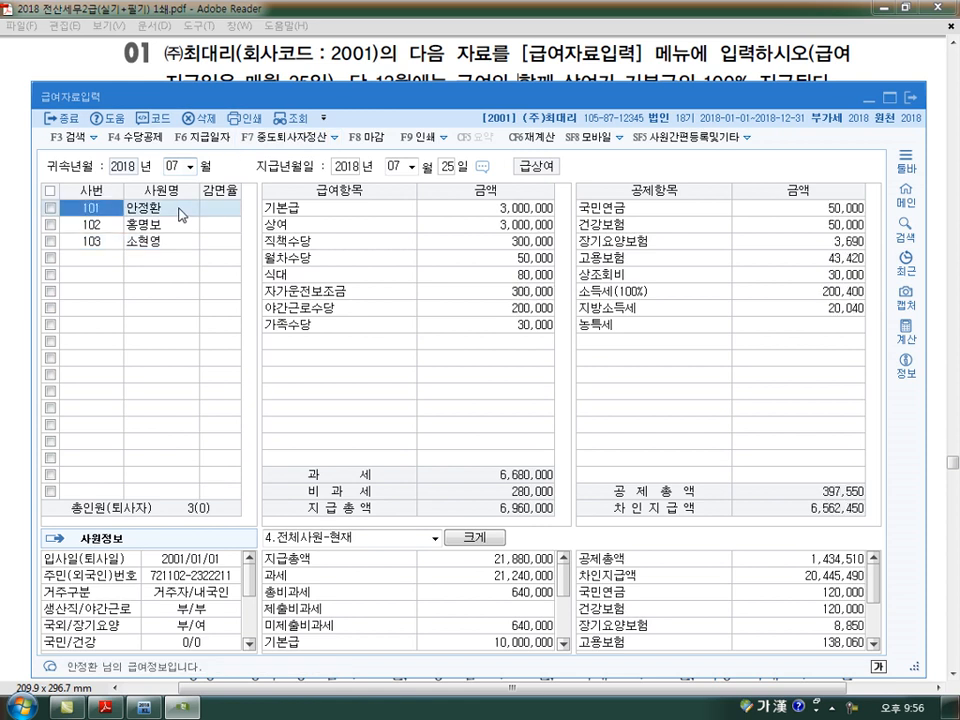
left_click(515, 225)
type("0")
key("Return")
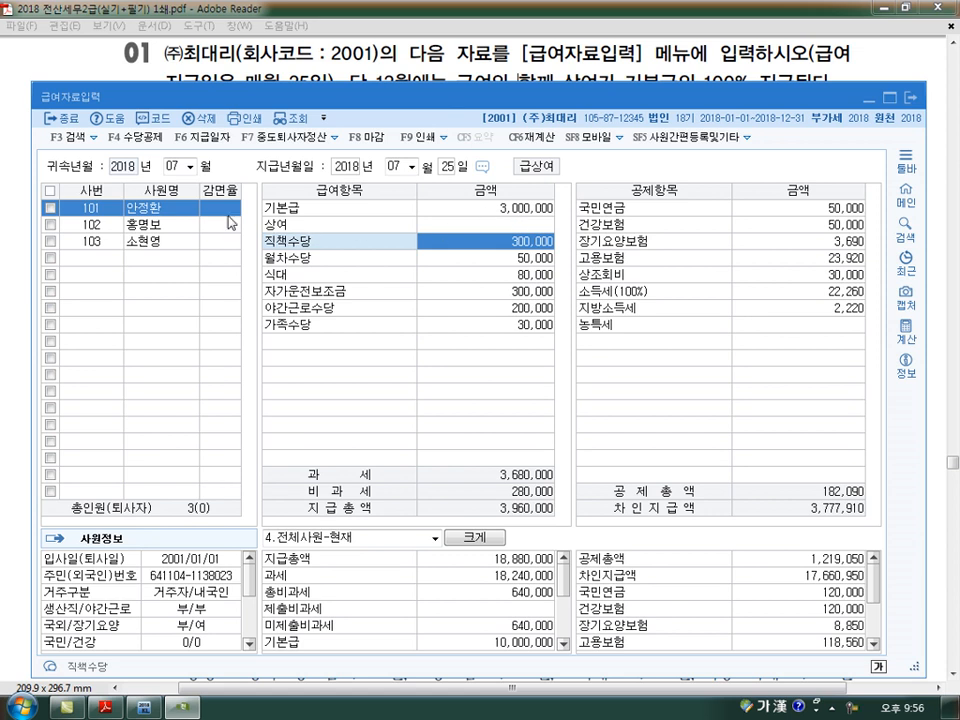
- Set the 상여 of employee 102 to 0 in the July payroll
left_click(182, 229)
left_click(467, 225)
type("0")
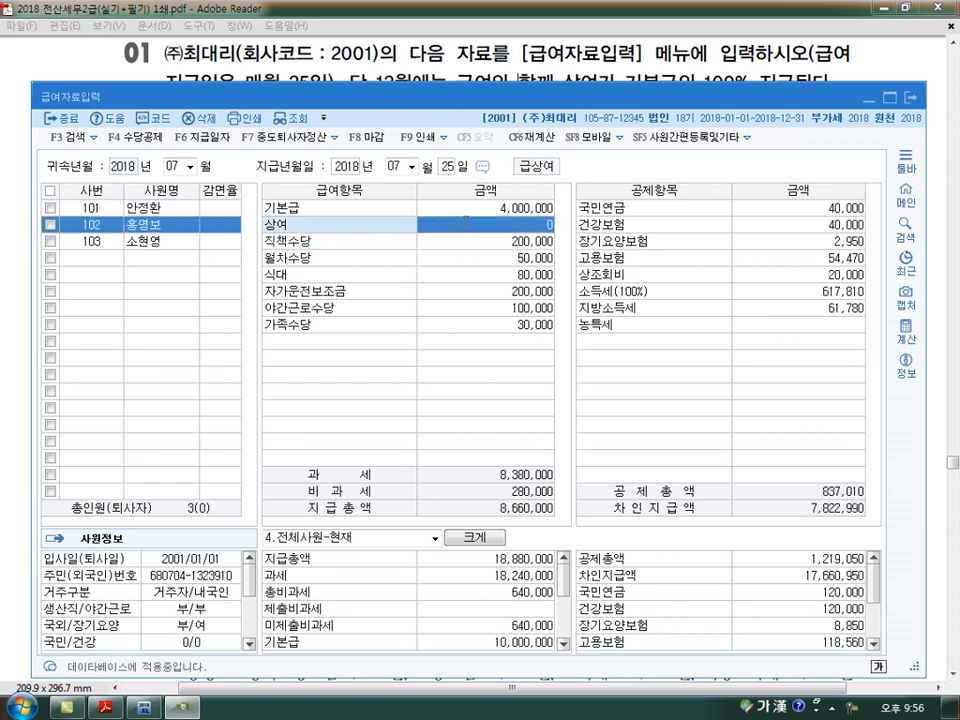
key("Return")
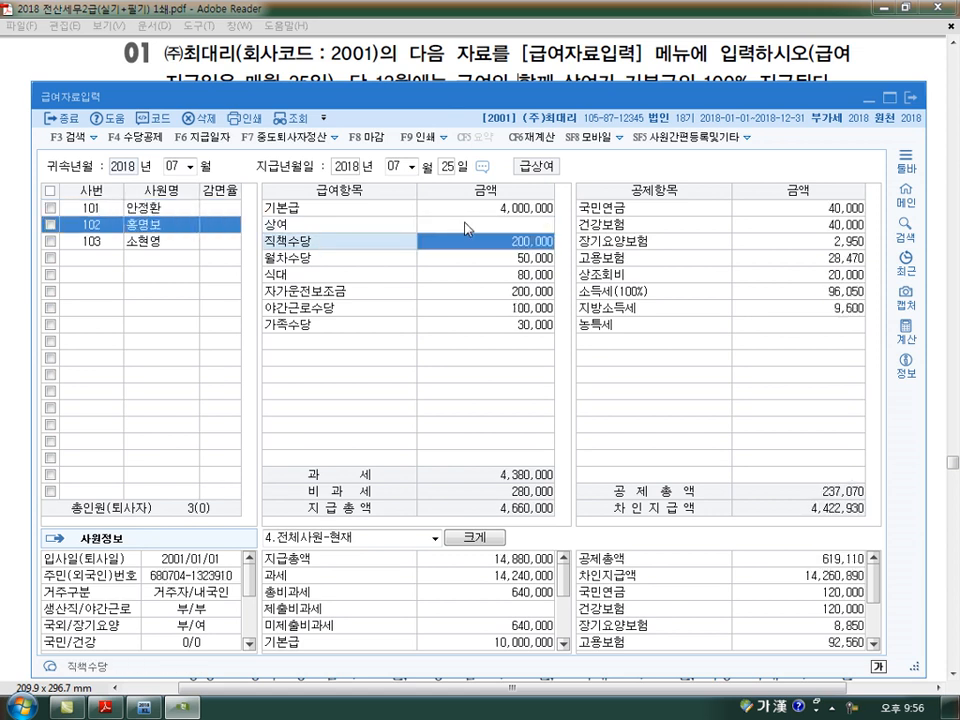
- Set the 상여 of employee 103 to 0 in the July payroll and close 급여자료입력
left_click(168, 242)
left_click(533, 226)
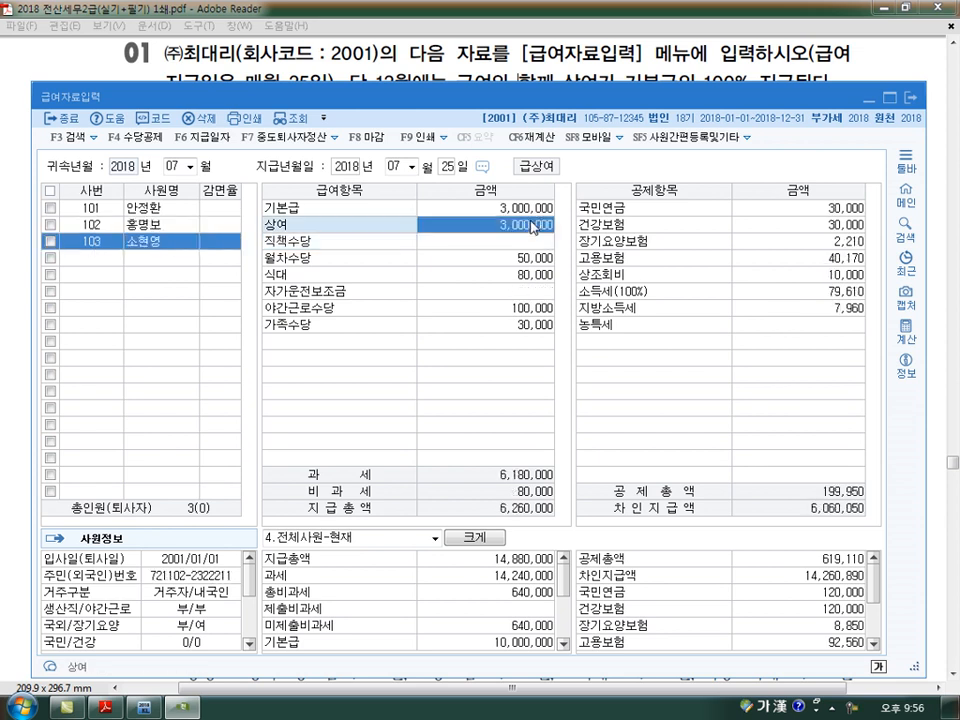
type("0")
key("Return")
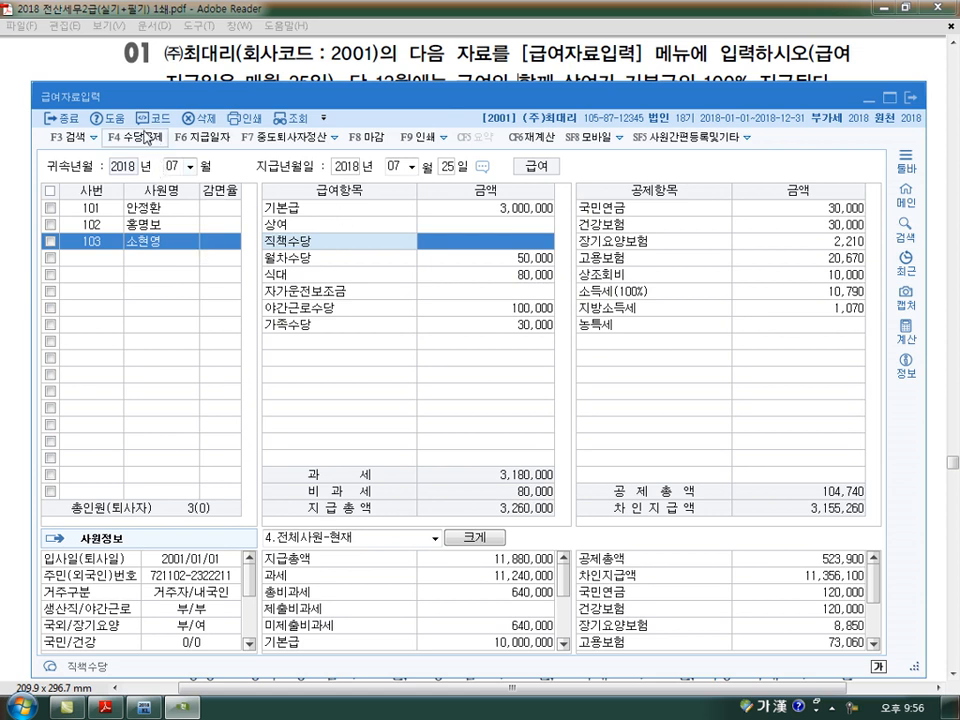
left_click(910, 98)
- Load the 원천징수이행상황신고서 for 귀속기간 and 지급기간 2018년 07월 as a 정기신고
scroll(640, 480, "down", 10)
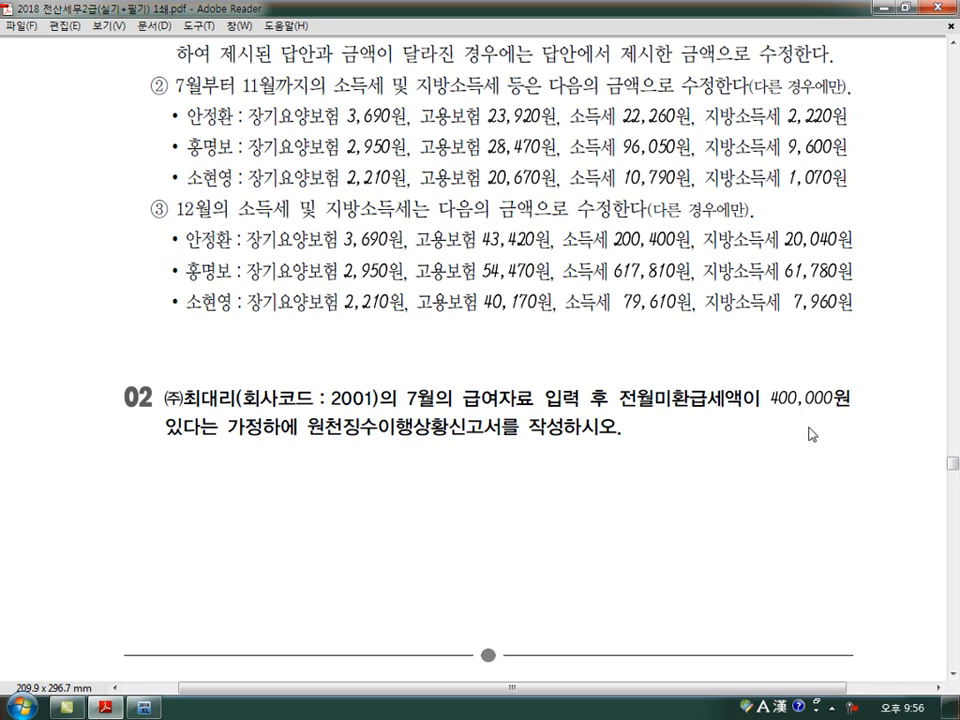
left_click(145, 708)
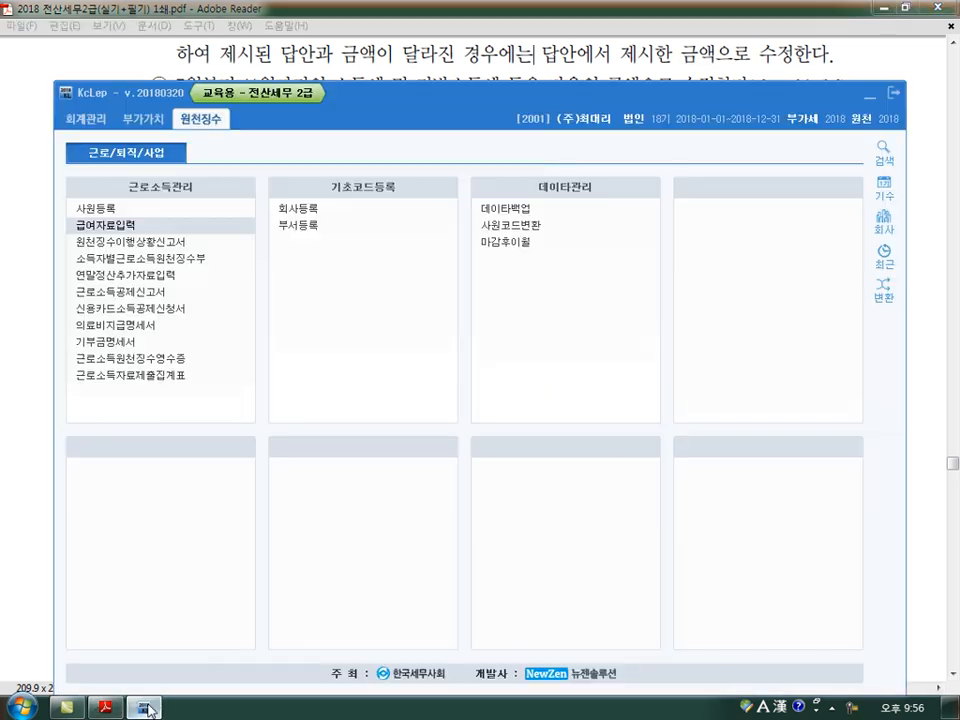
left_click(115, 241)
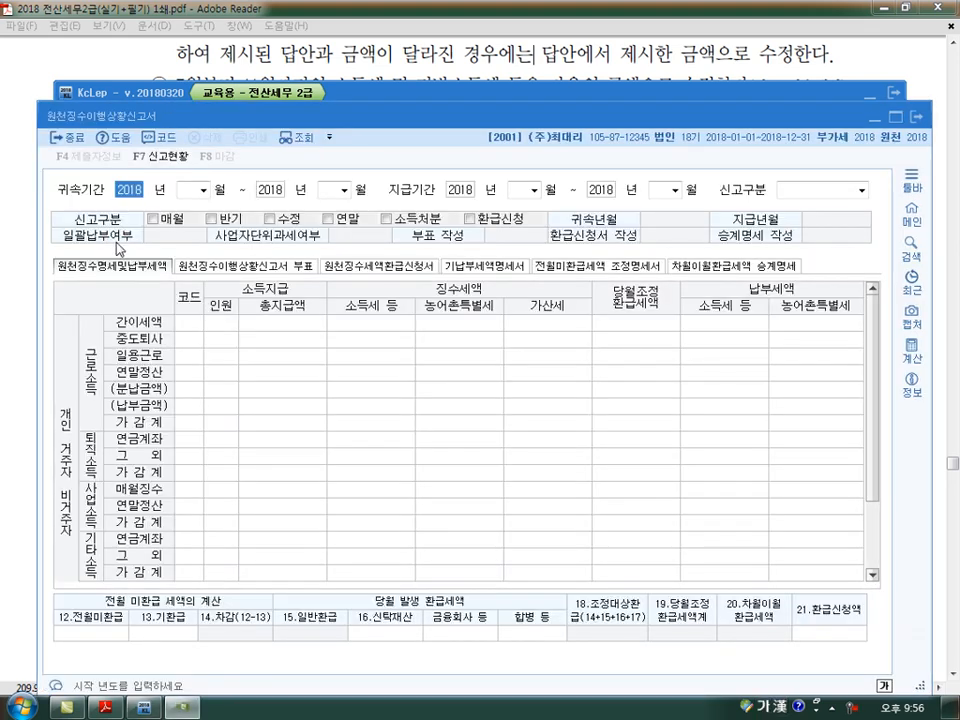
key("Return")
type("7")
key("Return")
key("Return")
key("Return")
key("Return")
key("Return")
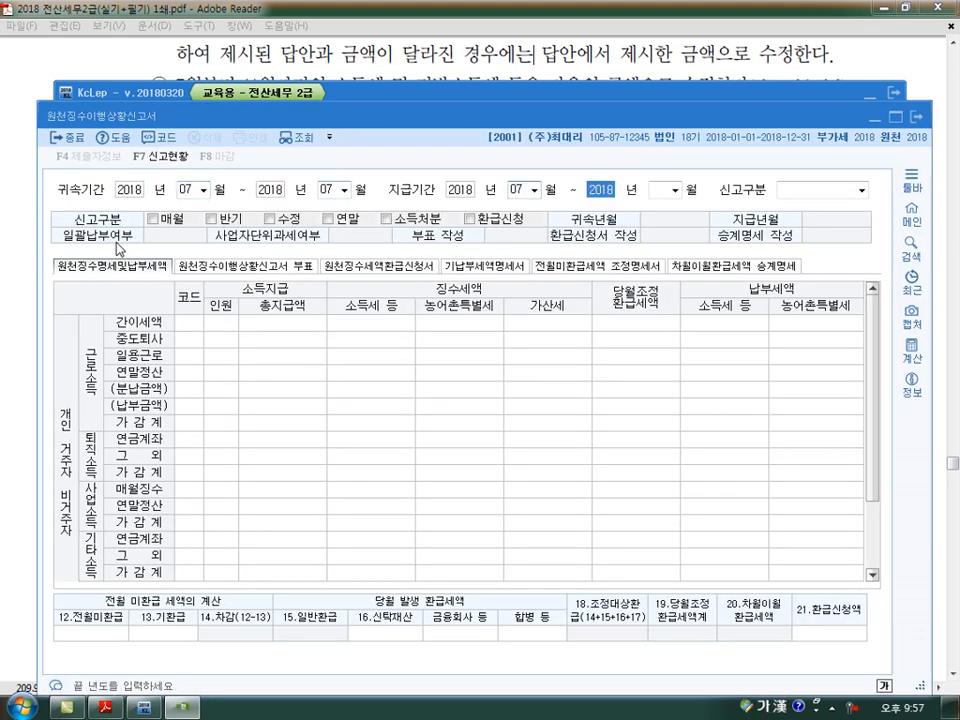
key("Return")
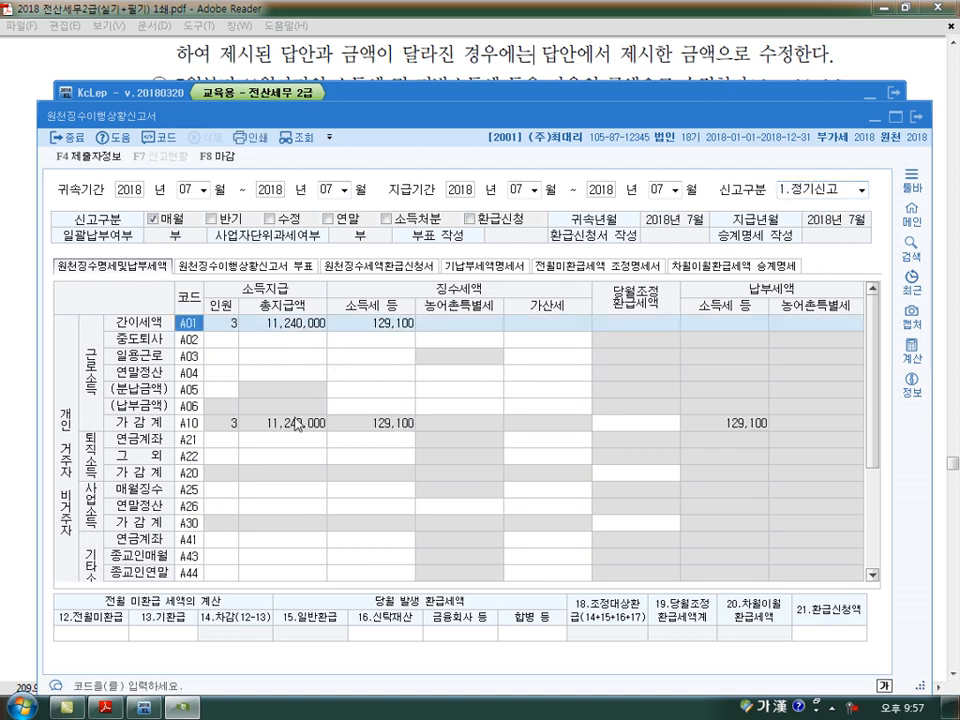
- Enter 400,000 as the 12.전월미환급 of the July 원천징수이행상황신고서, then close the report saving its data
left_click(112, 634)
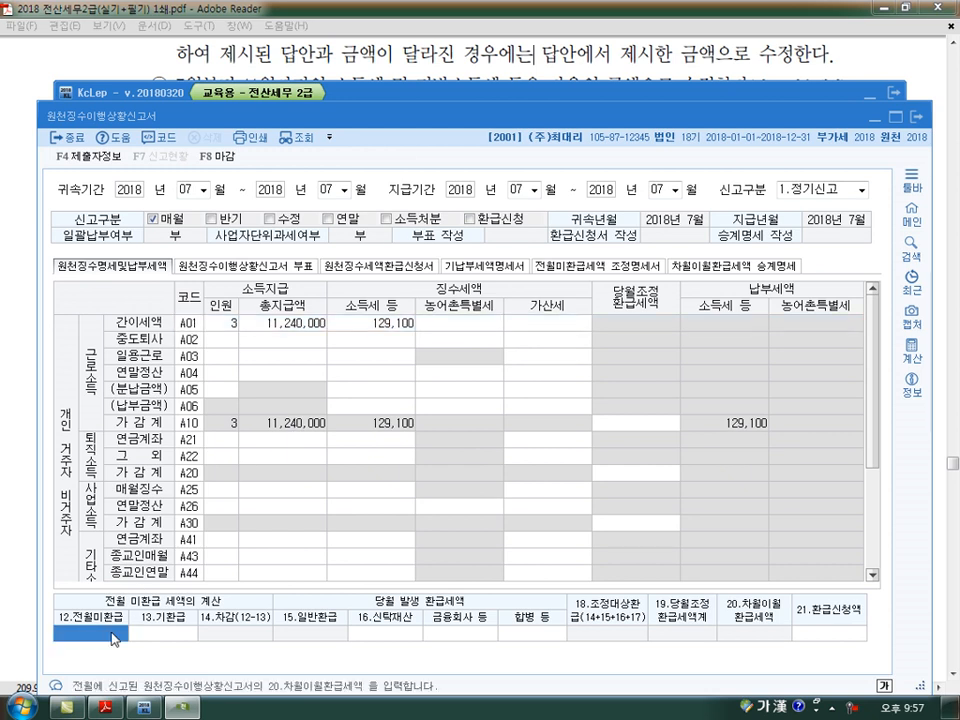
type("4000000")
key("Return")
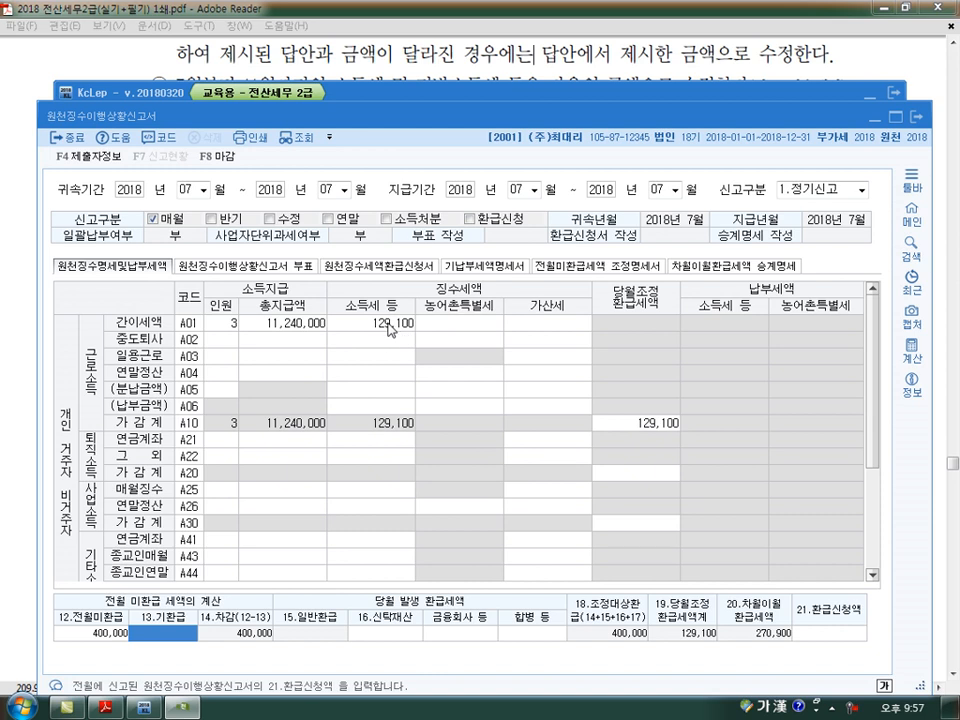
left_click(105, 633)
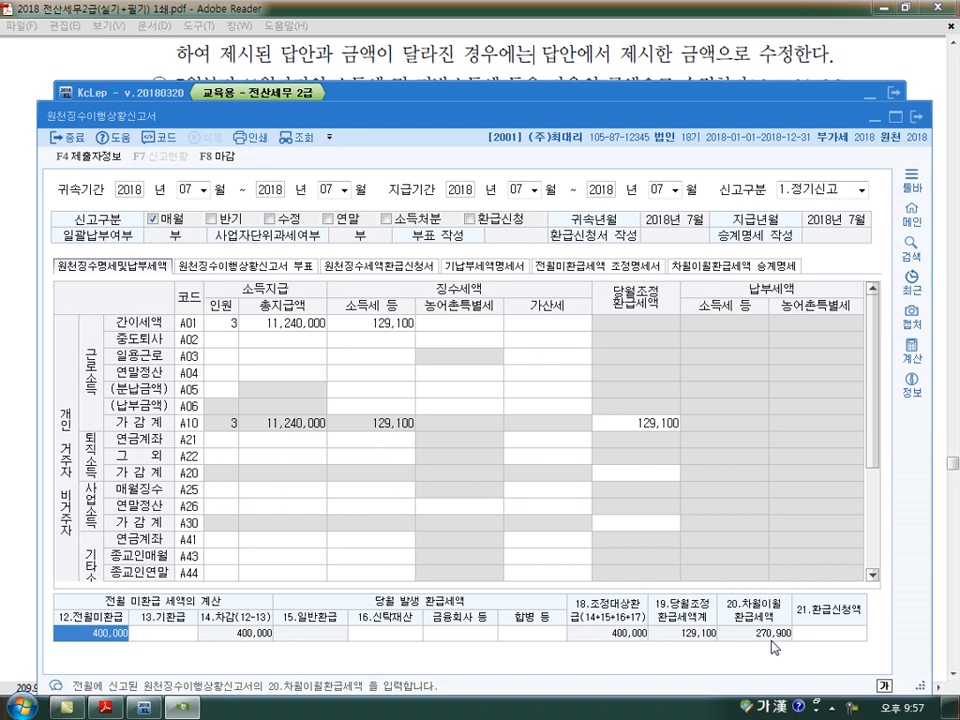
left_click(283, 328)
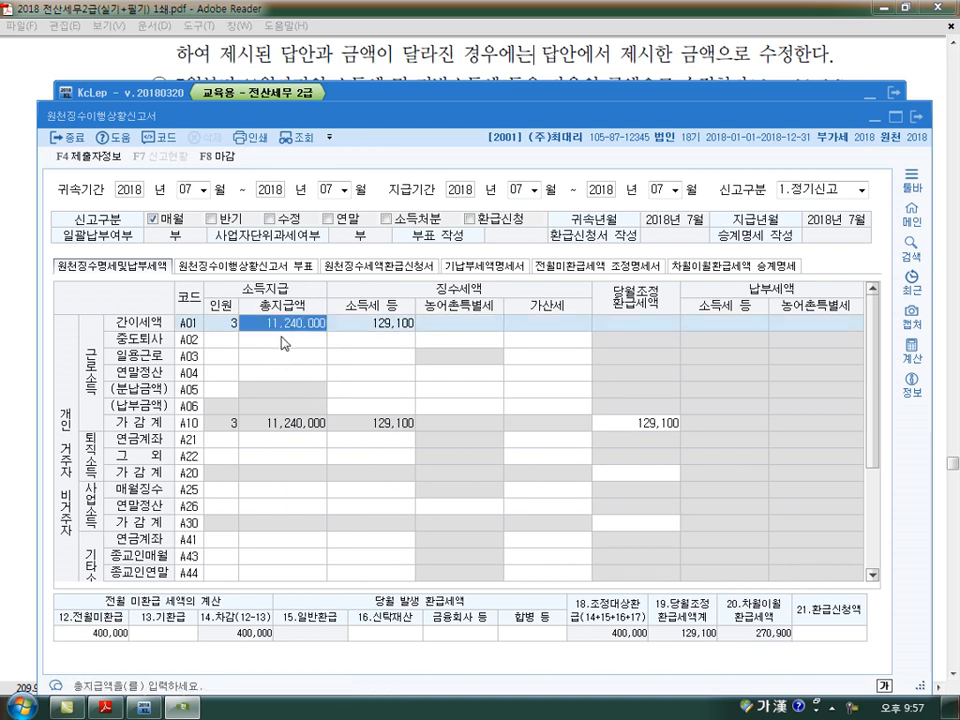
left_click(281, 343)
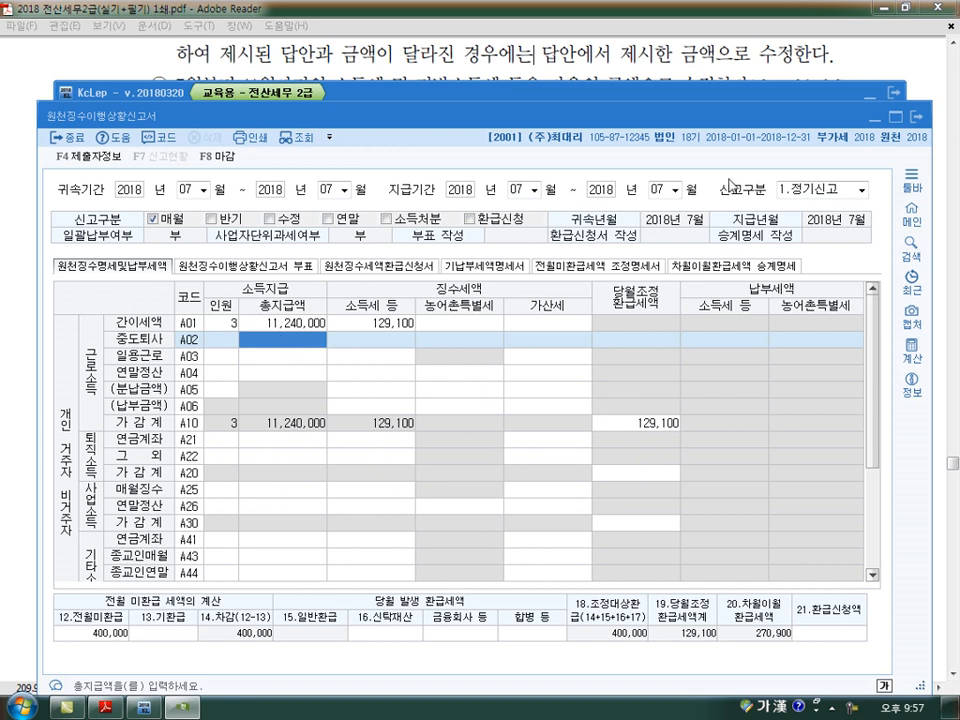
key("Escape")
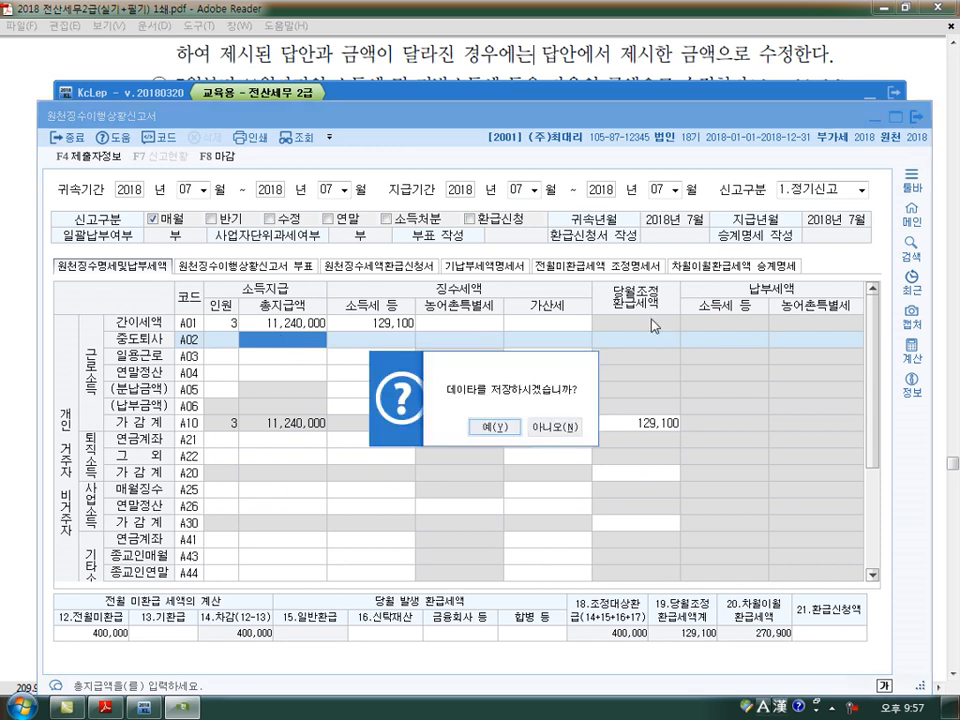
left_click(505, 434)
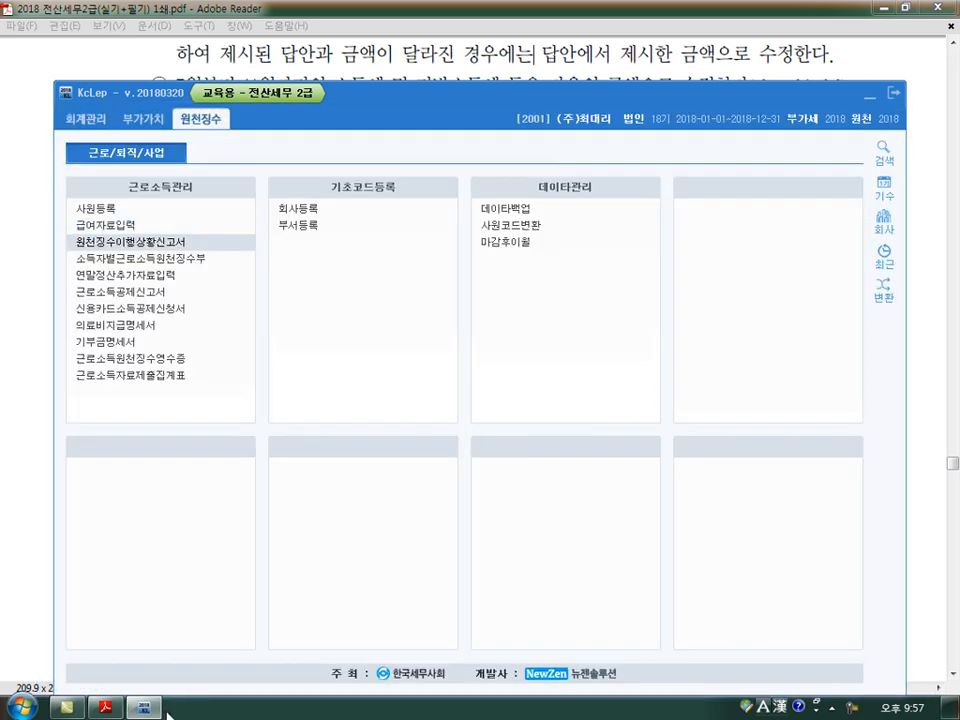
- Load the 2018년 08월 급여자료입력 paid on 08월 25일, copying the previous month's data
left_click(148, 709)
left_click(148, 709)
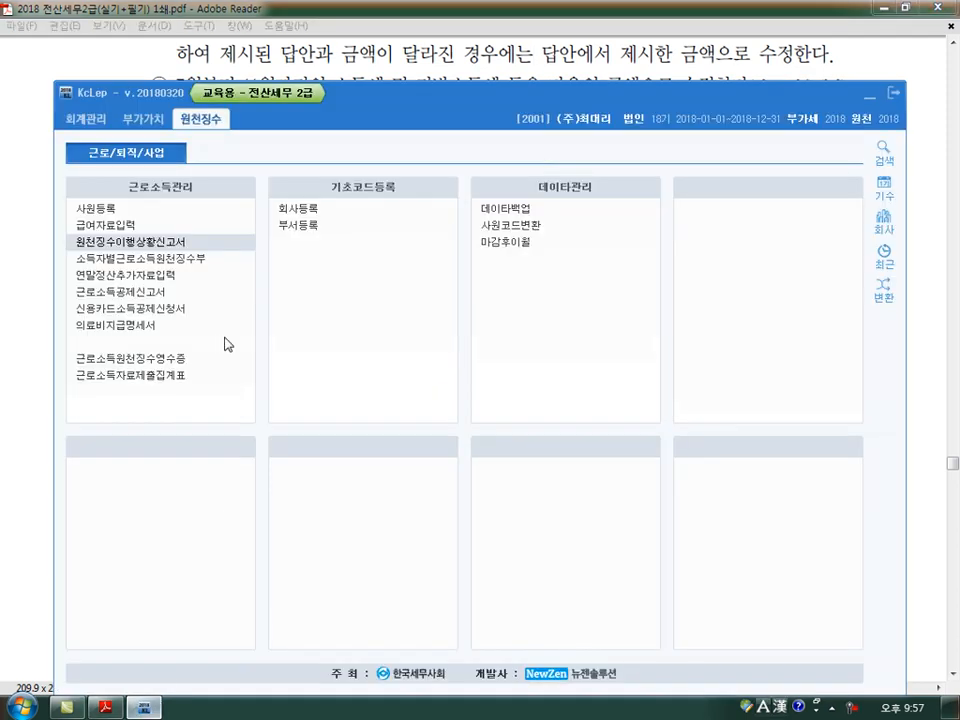
left_click(126, 230)
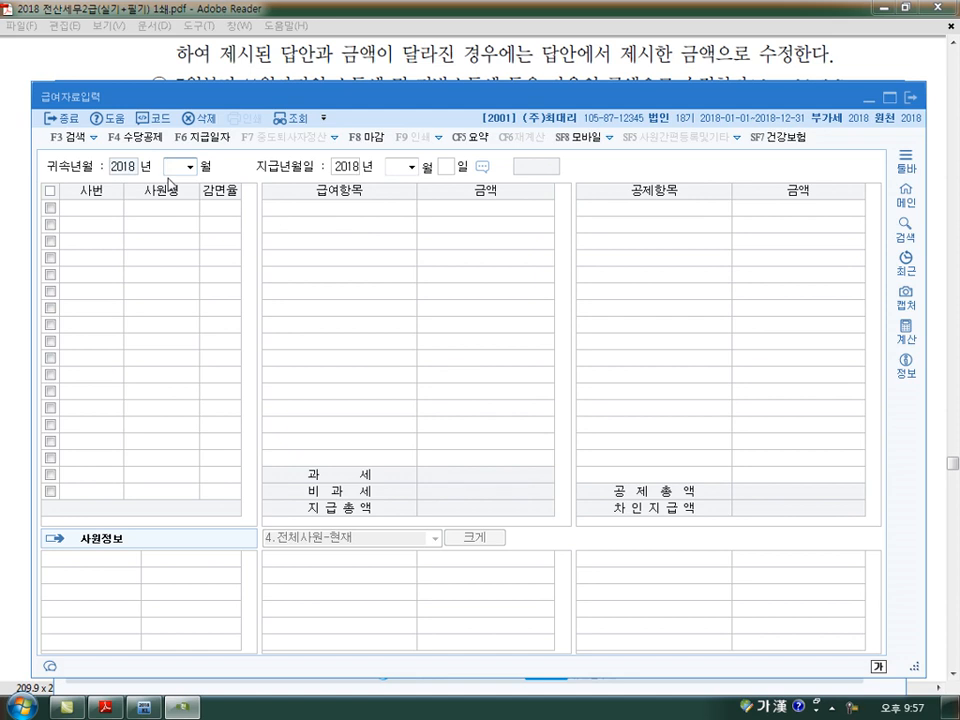
key("Return")
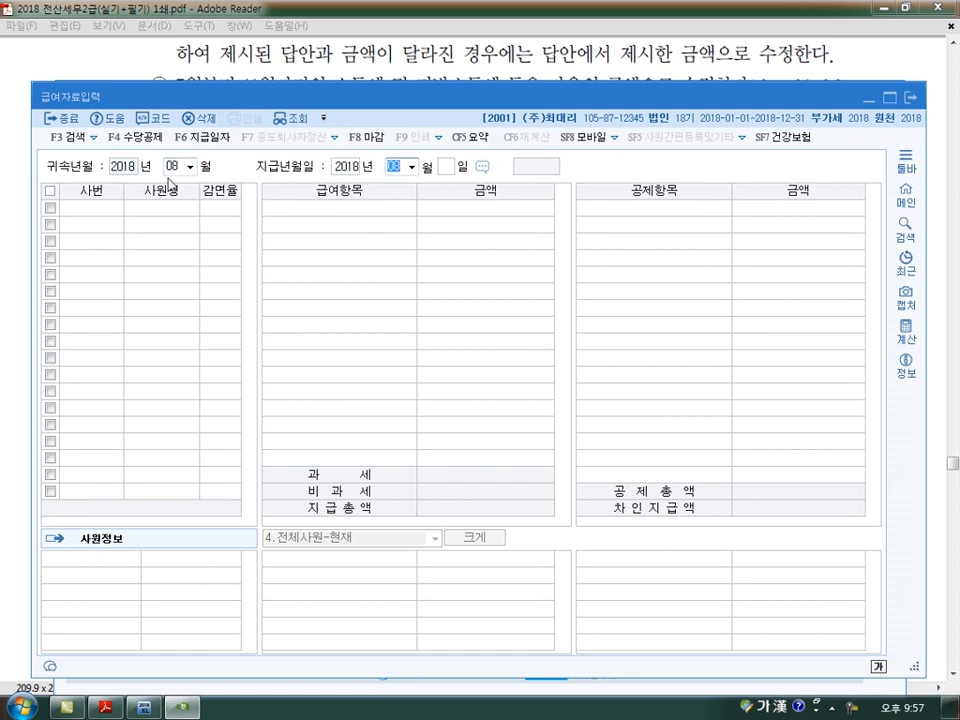
key("Return")
type("25")
key("Return")
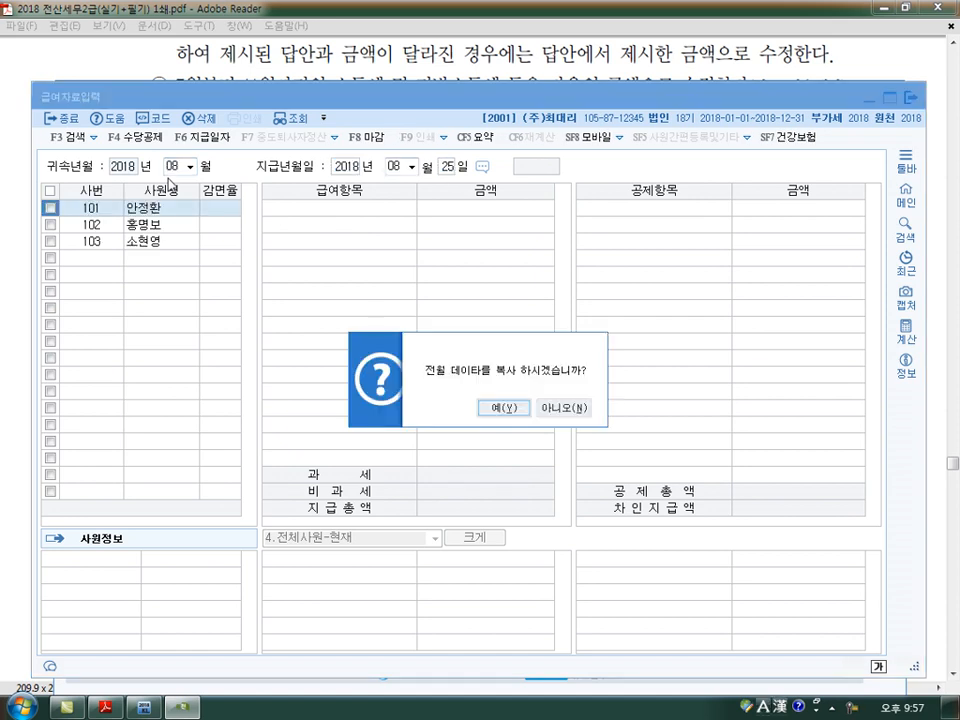
key("Return")
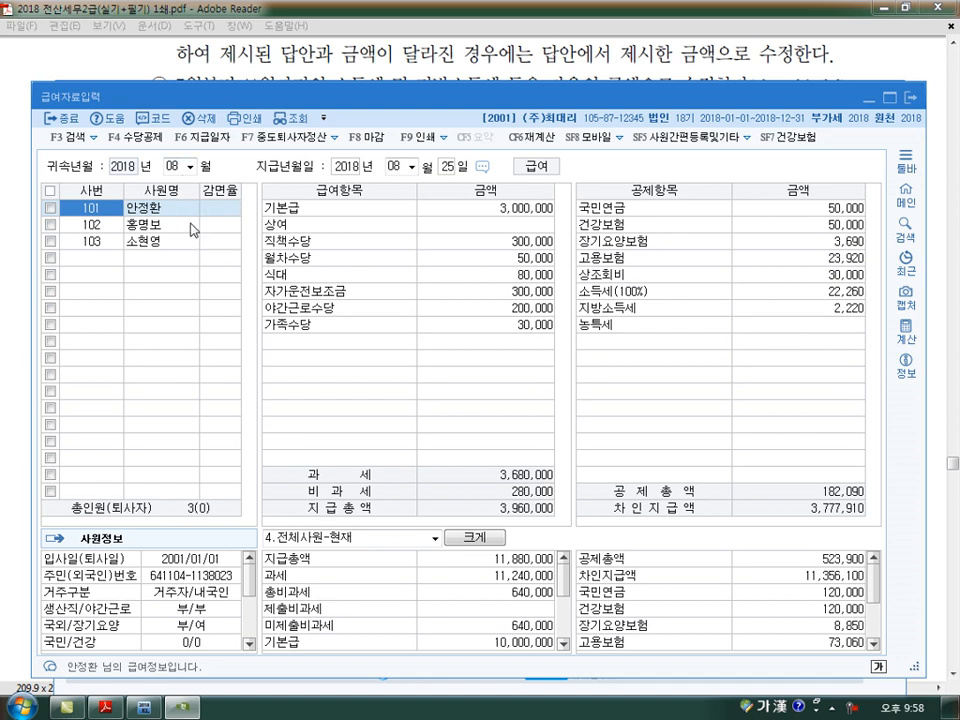
- Copy the August payroll to 귀속월 09 through 12 with 다중복사, using 1.당월지급 on the 25일
left_click(205, 137)
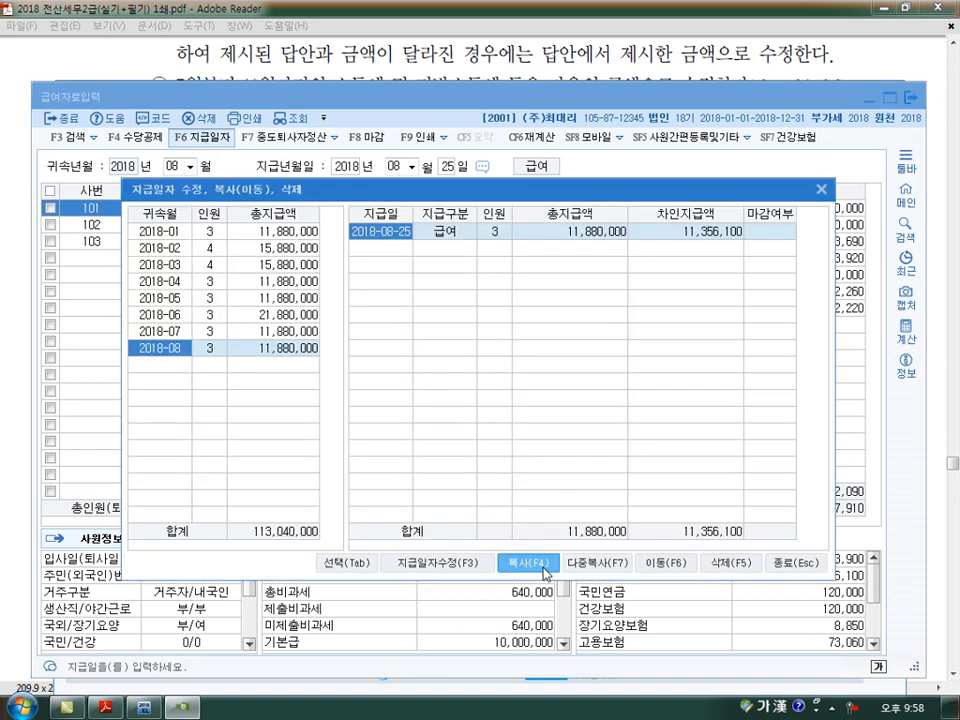
left_click(599, 573)
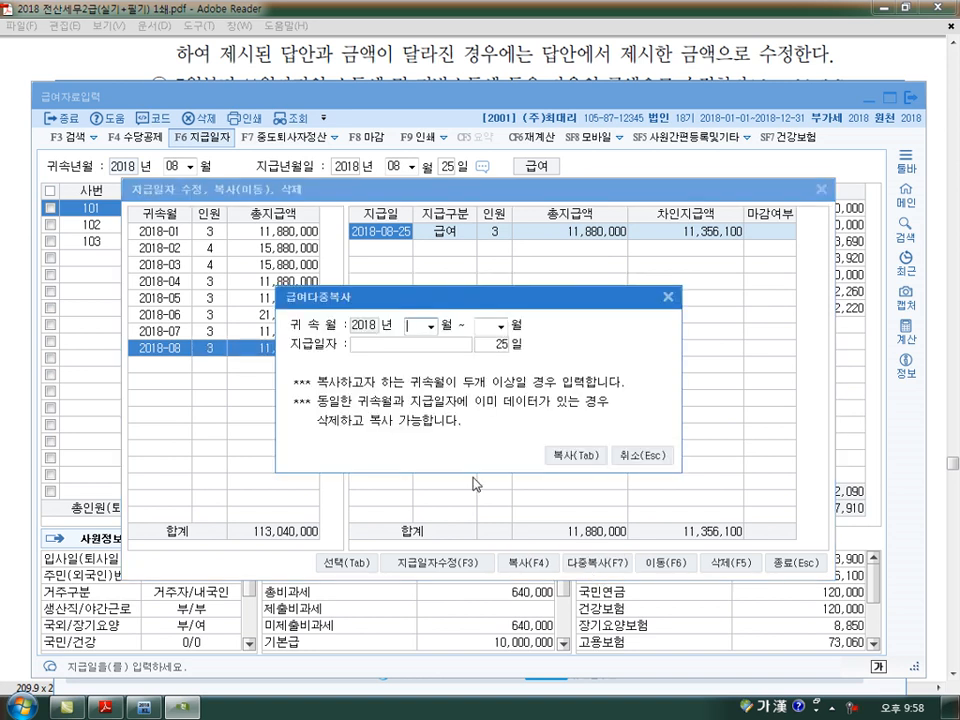
key("Return")
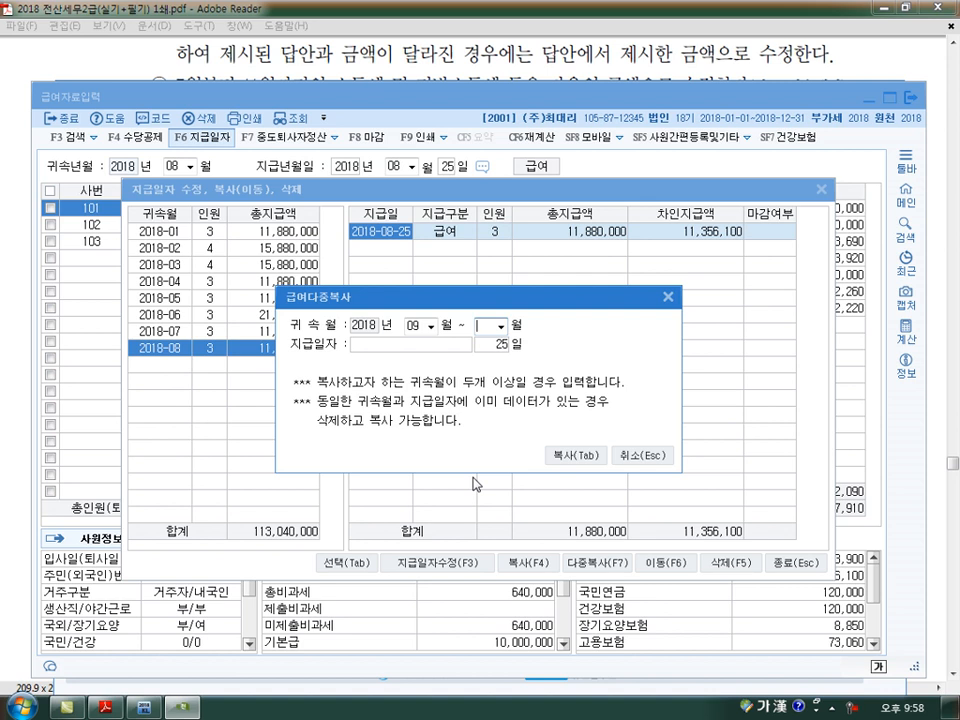
type("12")
key("Return")
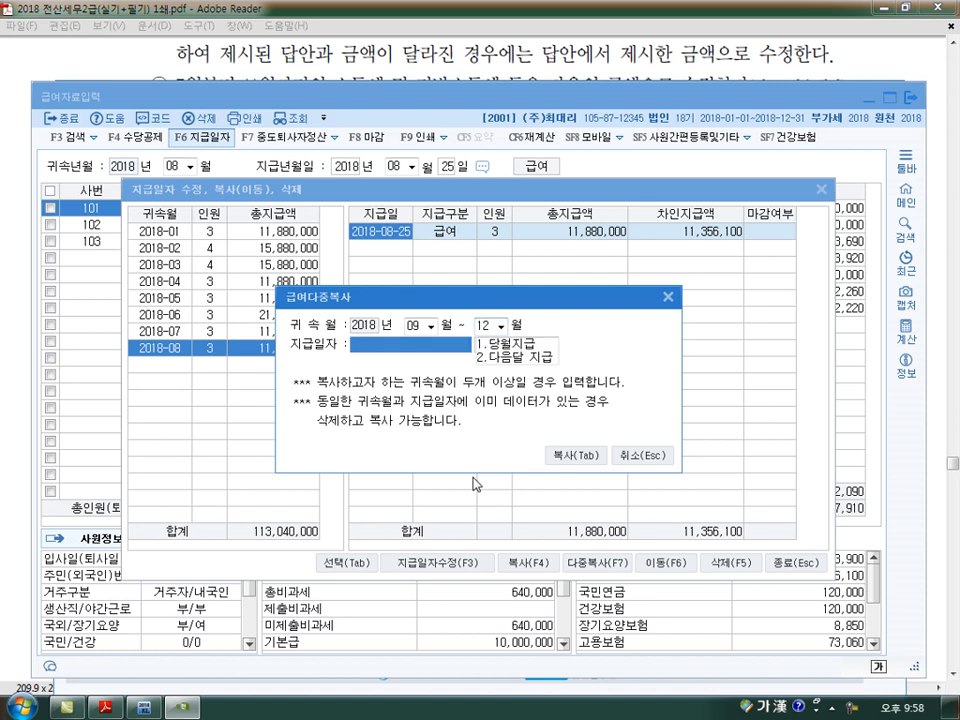
left_click(480, 345)
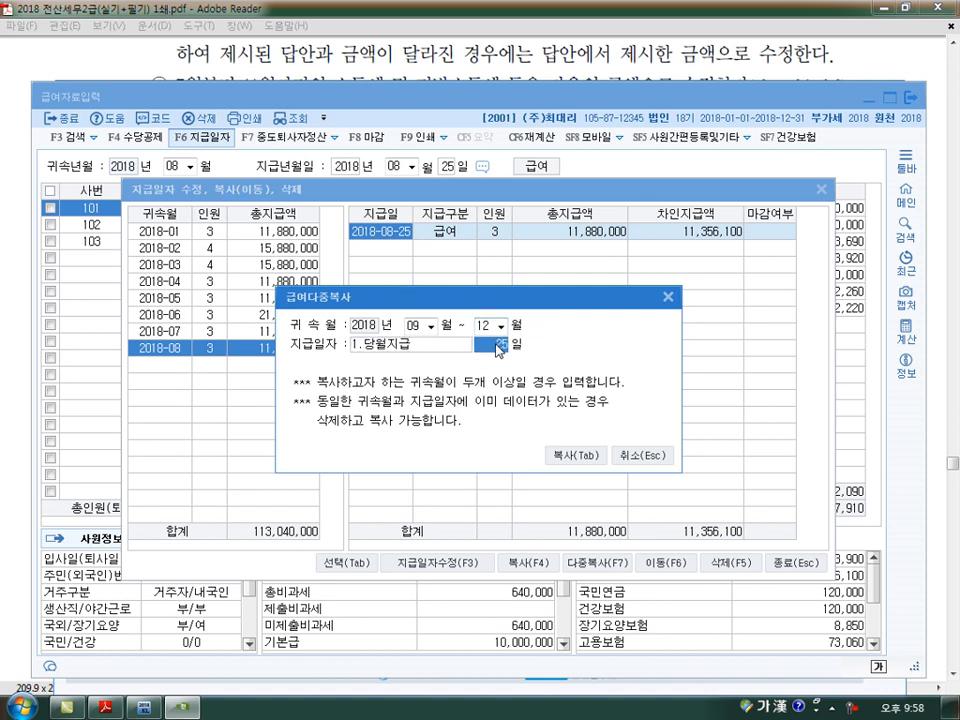
left_click(574, 458)
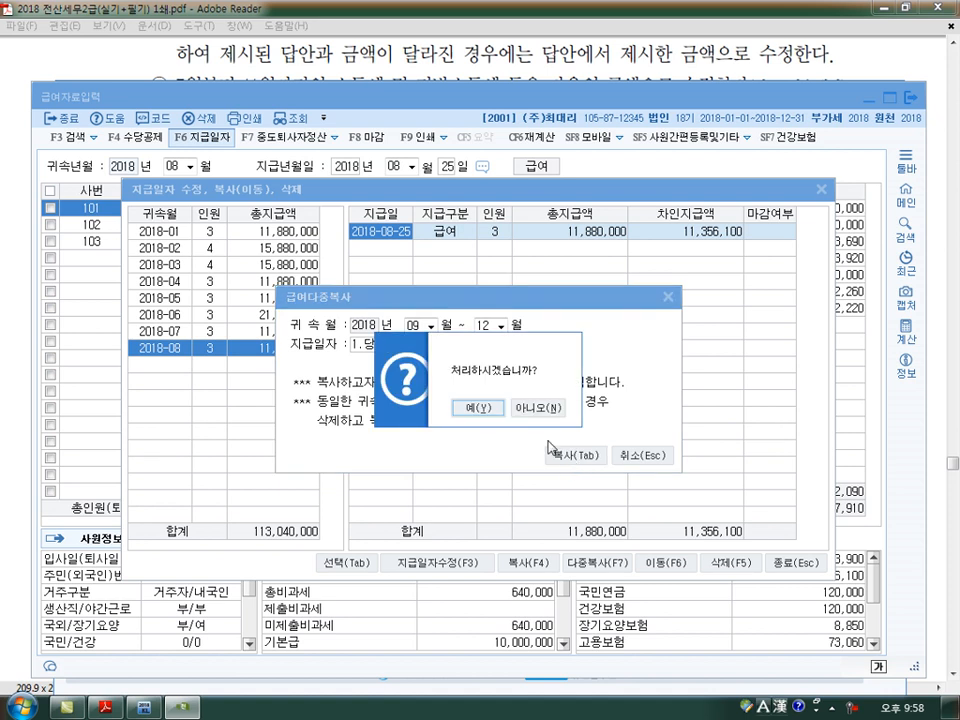
left_click(473, 409)
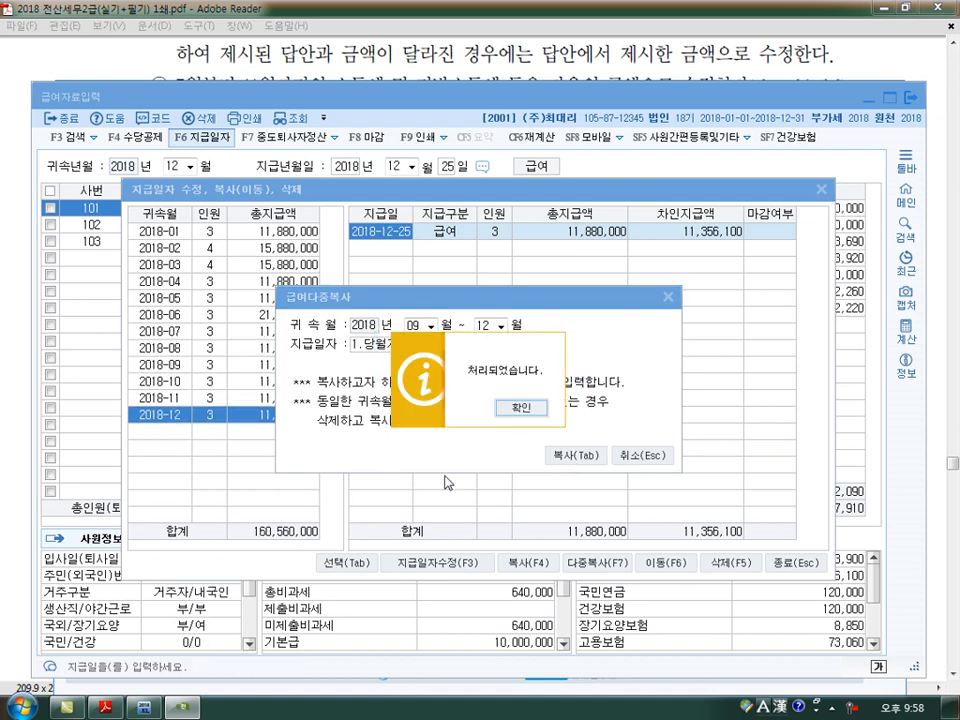
- Close the payroll copy dialogs, then load the 2018년 08월 급여자료입력 and check each employee's pay and deductions
left_click(520, 409)
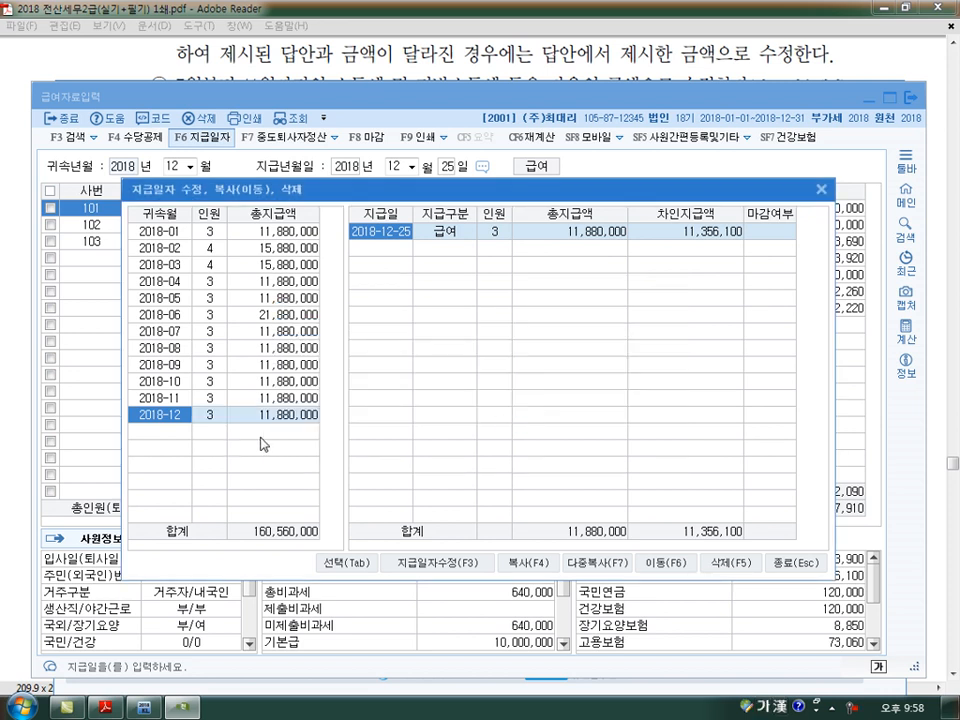
key("Escape")
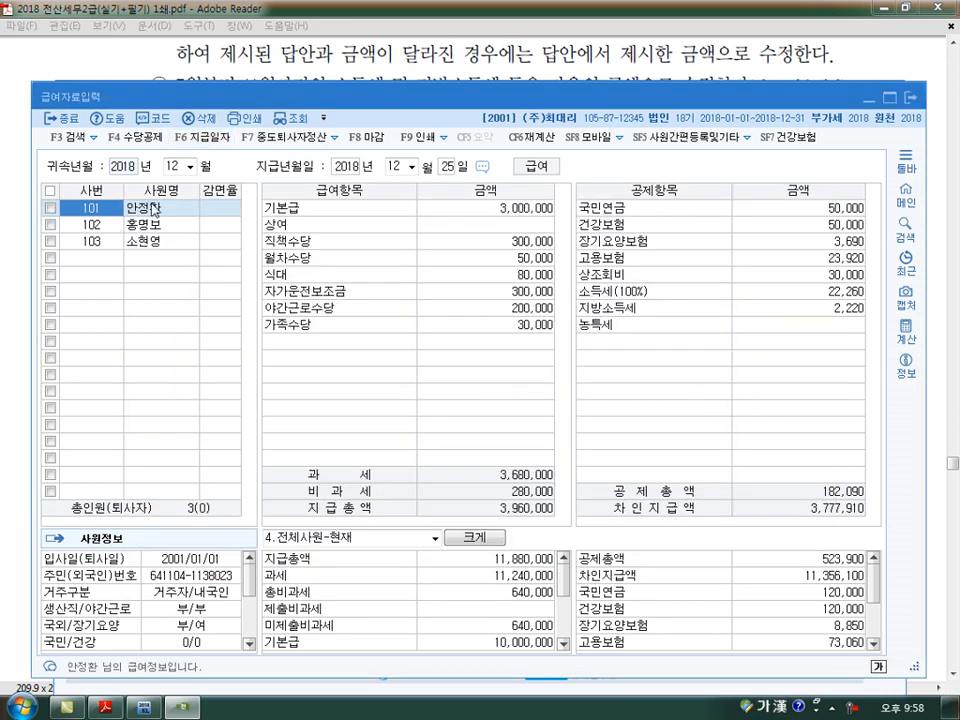
left_click(172, 166)
type("8")
key("Return")
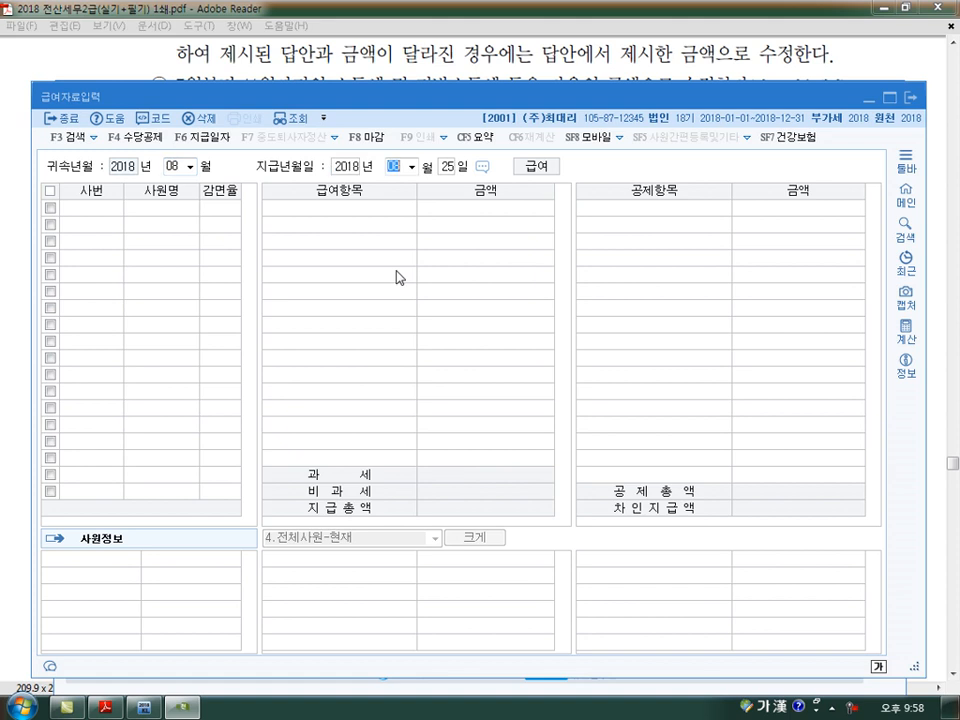
key("Return")
key("Return")
key("Return")
key("Down")
key("Down")
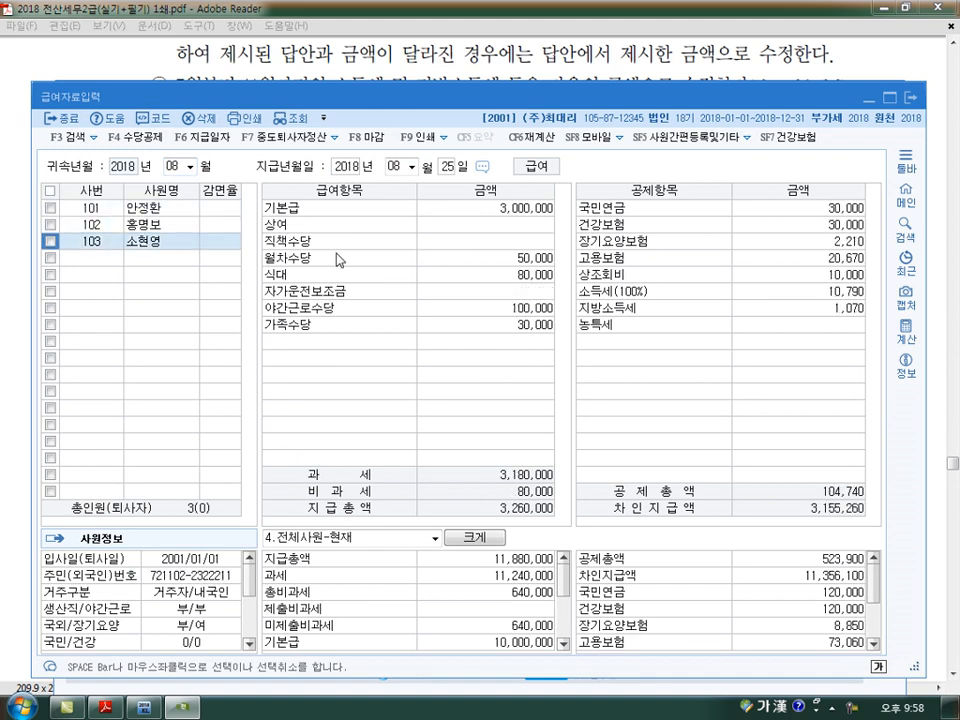
- Load the 2018년 09월 급여자료입력 and review the copied pay and deductions of each employee
left_click(170, 166)
type("9")
key("Return")
key("Return")
key("Return")
- Load the 2018년 10월 and 11월 급여자료입력 in turn to review the copied payroll data
key("Return")
key("Down")
key("Down")
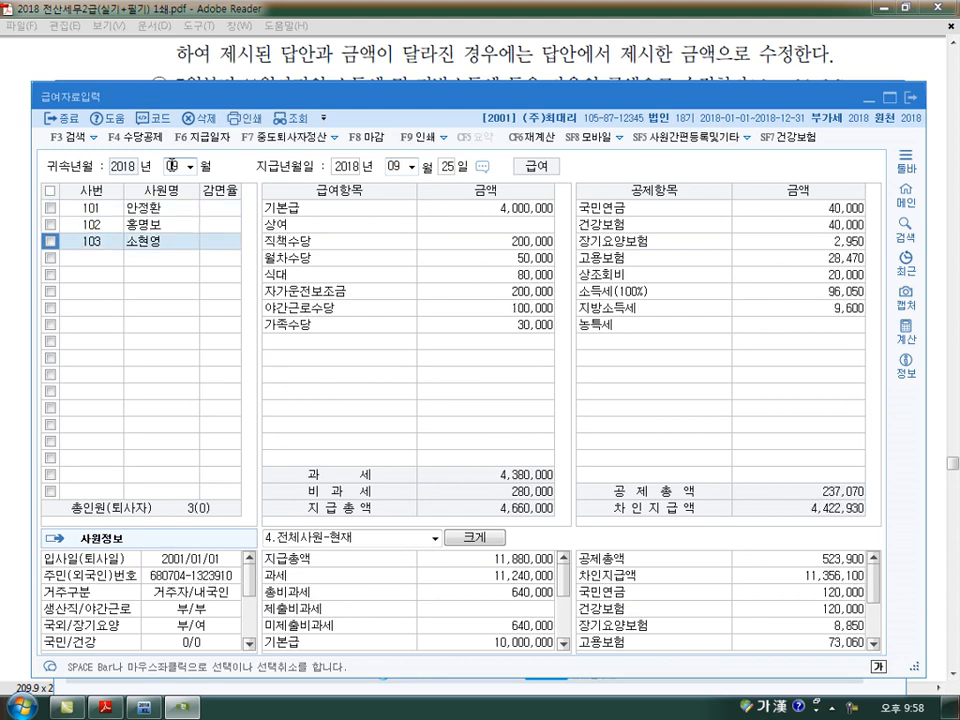
left_click(170, 166)
type("10")
key("Return")
key("Return")
key("Return")
key("Return")
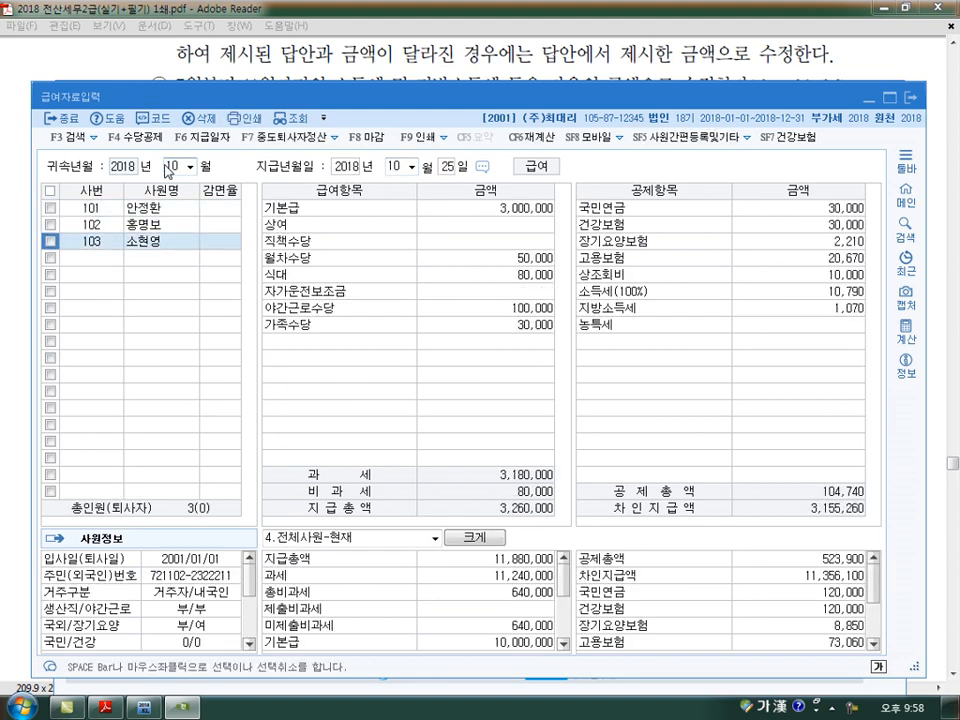
left_click(168, 167)
type("11")
key("Return")
key("Return")
key("Return")
key("Return")
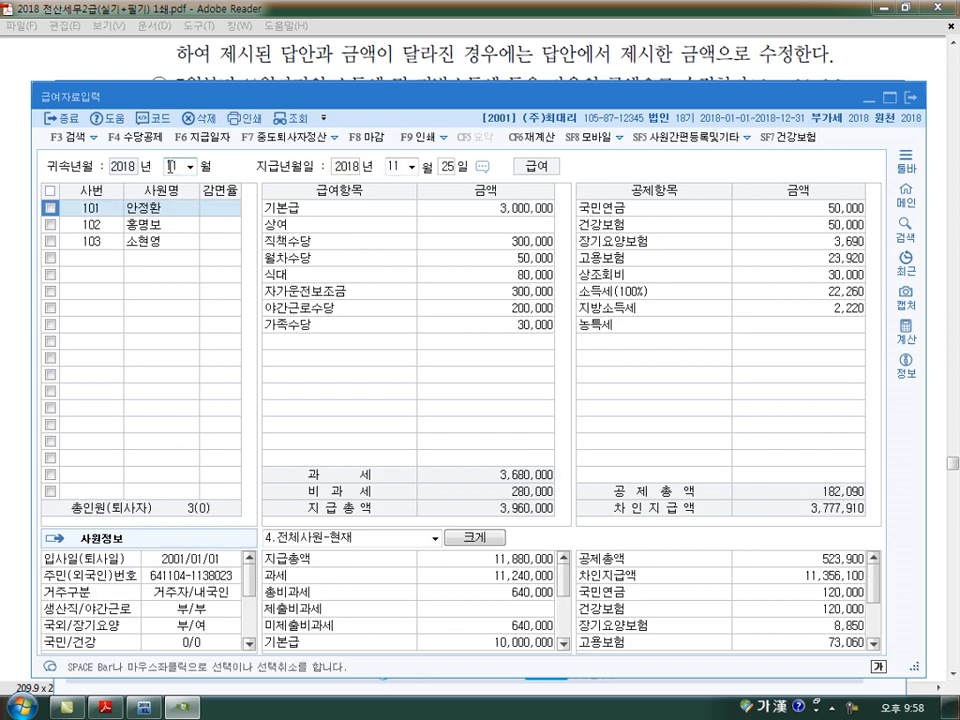
- Load the 2018년 12월 급여자료입력 and enter 3,000,000 as the 상여 of the first employee
left_click(170, 167)
type("1")
left_click(487, 226)
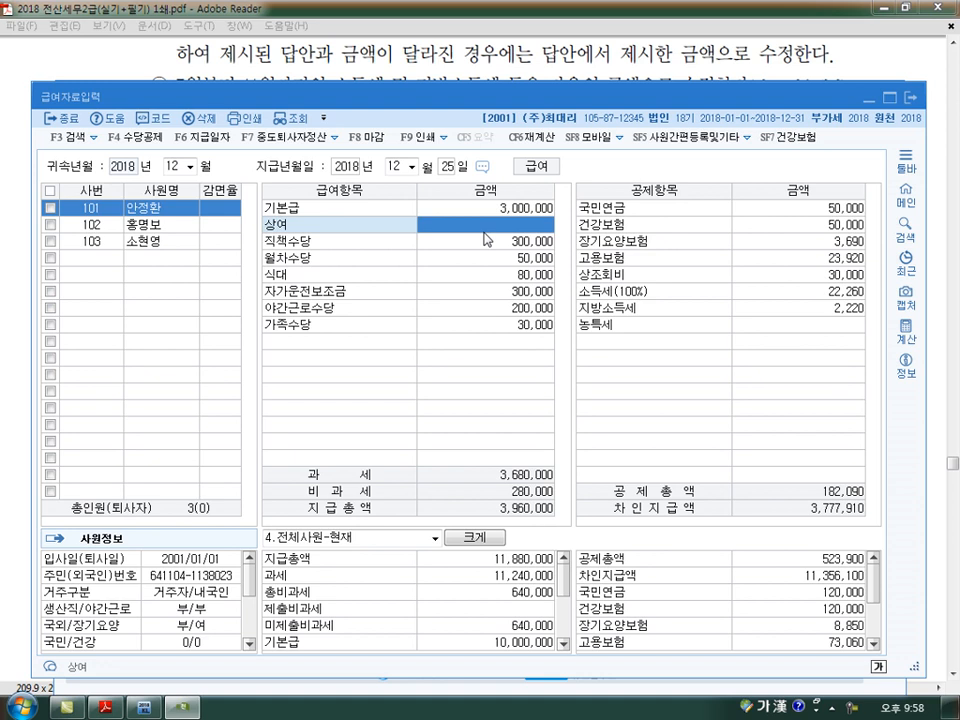
type("3000000")
key("Return")
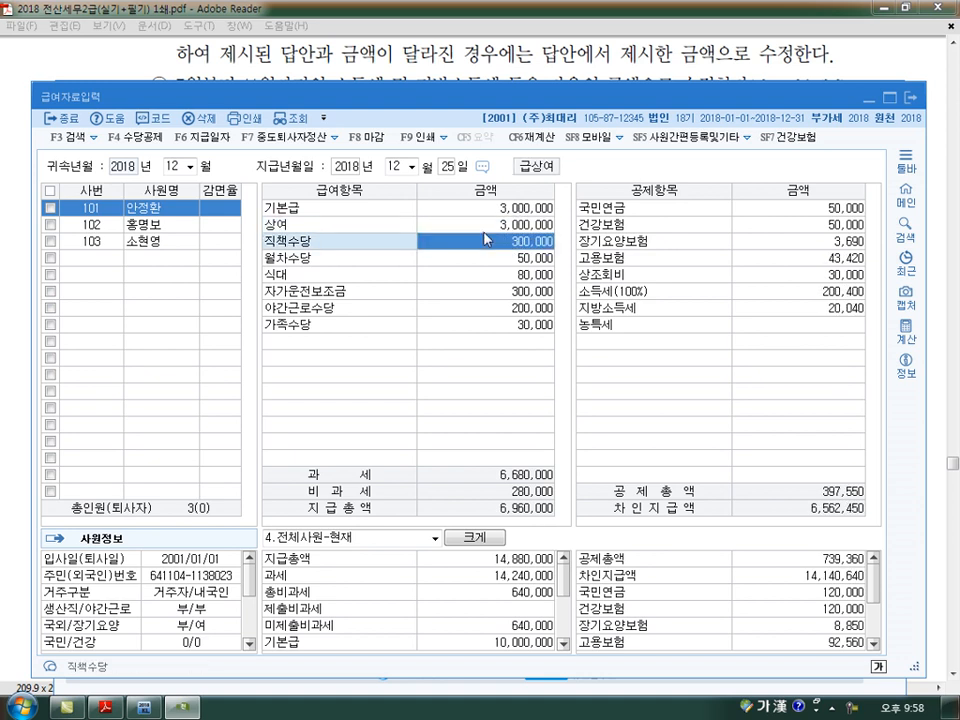
- Enter the December 상여 as 4,000,000 for the second employee and 3,000,000 for the third employee
left_click(181, 230)
left_click(470, 228)
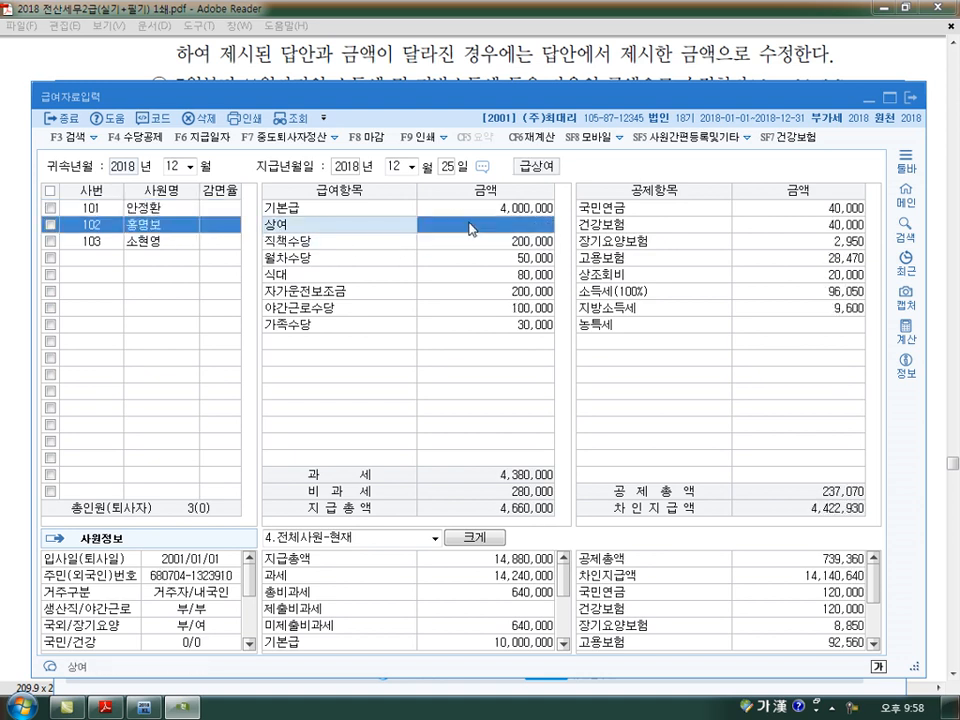
type("4000000")
key("Return")
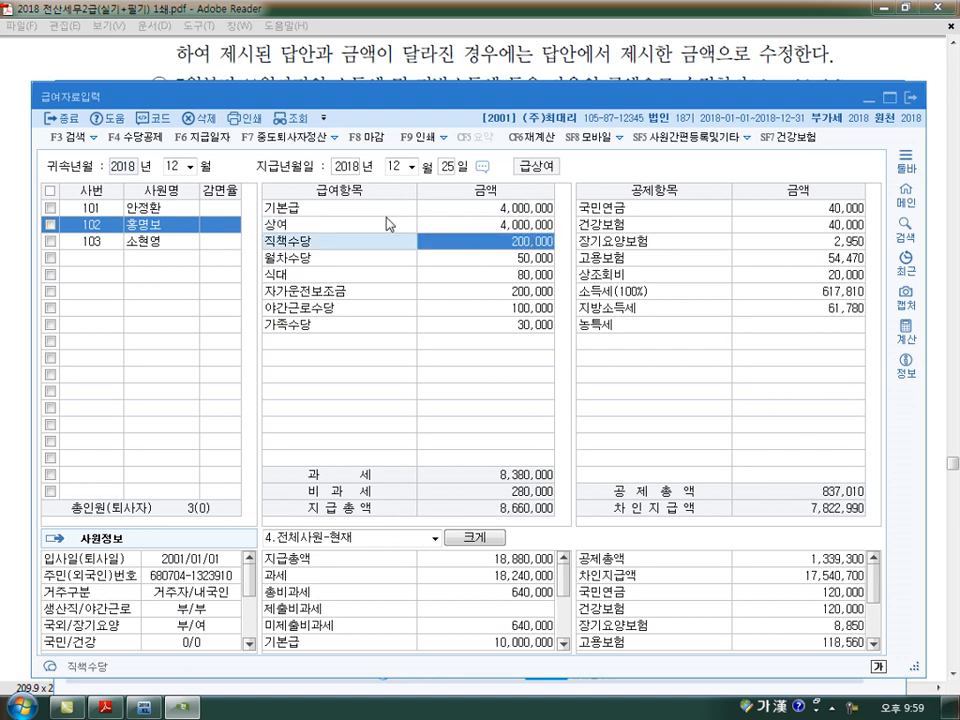
left_click(208, 241)
left_click(479, 227)
type("3000000")
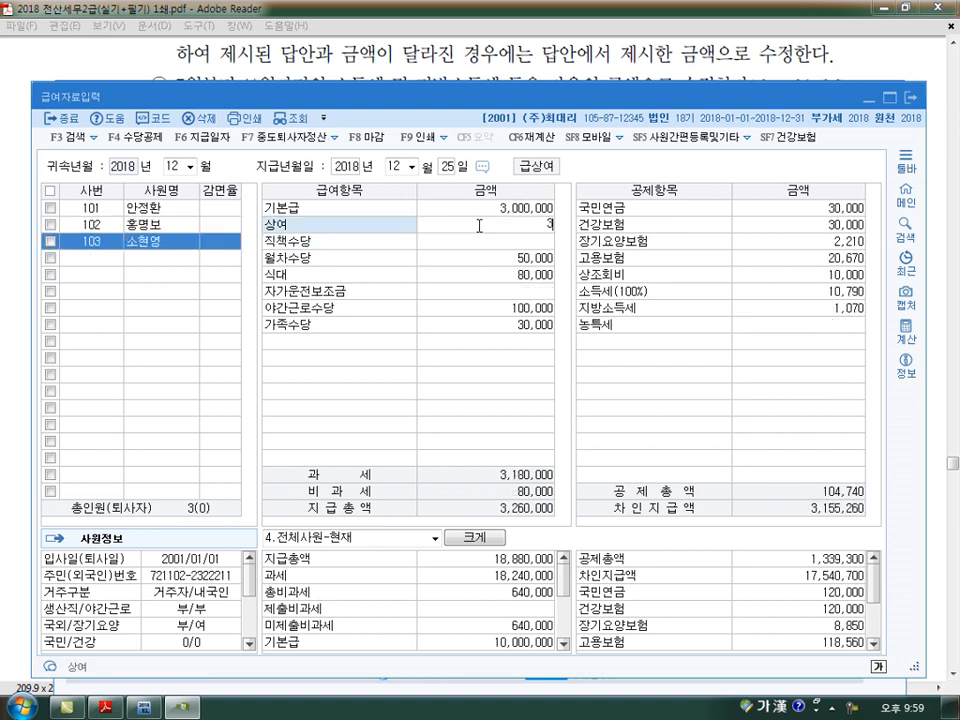
key("Return")
left_click(92, 208)
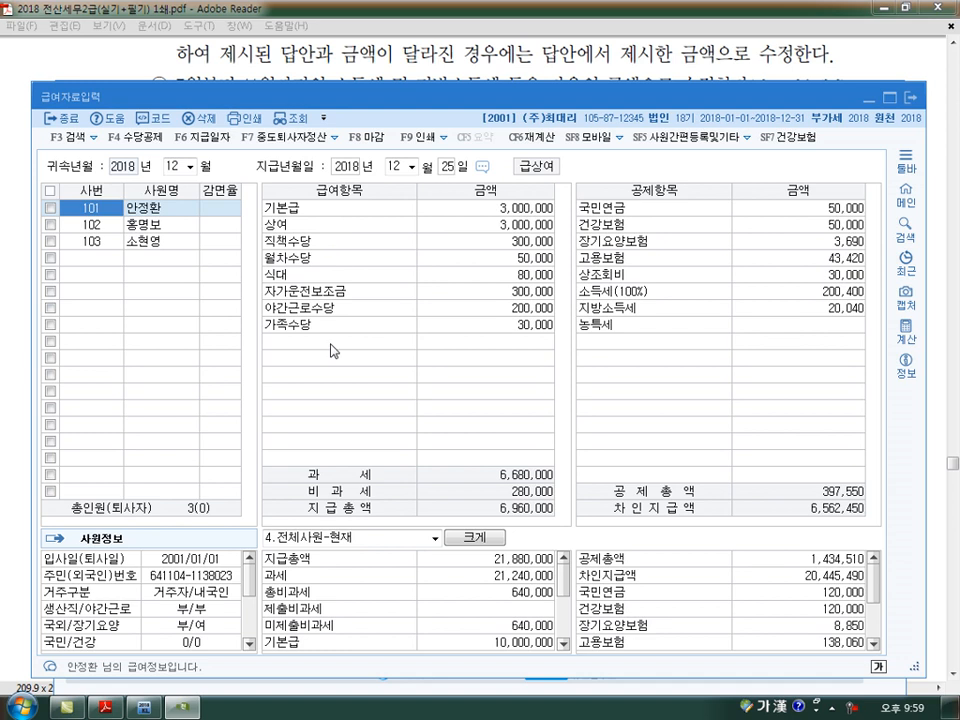
left_click_drag(174, 321, 188, 342)
mouse_move(177, 345)
left_mouse_down()
mouse_move(183, 364)
mouse_move(214, 345)
mouse_move(300, 350)
mouse_move(312, 324)
mouse_move(360, 336)
left_mouse_up()
mouse_move(199, 402)
left_mouse_down()
mouse_move(226, 383)
mouse_move(324, 375)
mouse_move(334, 389)
left_mouse_up()
left_click_drag(344, 378, 368, 376)
mouse_move(384, 370)
left_mouse_down()
mouse_move(386, 390)
mouse_move(428, 352)
left_mouse_up()
mouse_move(150, 312)
left_mouse_down()
mouse_move(154, 390)
mouse_move(455, 296)
mouse_move(80, 331)
left_mouse_up()
left_click_drag(314, 306, 446, 223)
left_click_drag(426, 212, 410, 244)
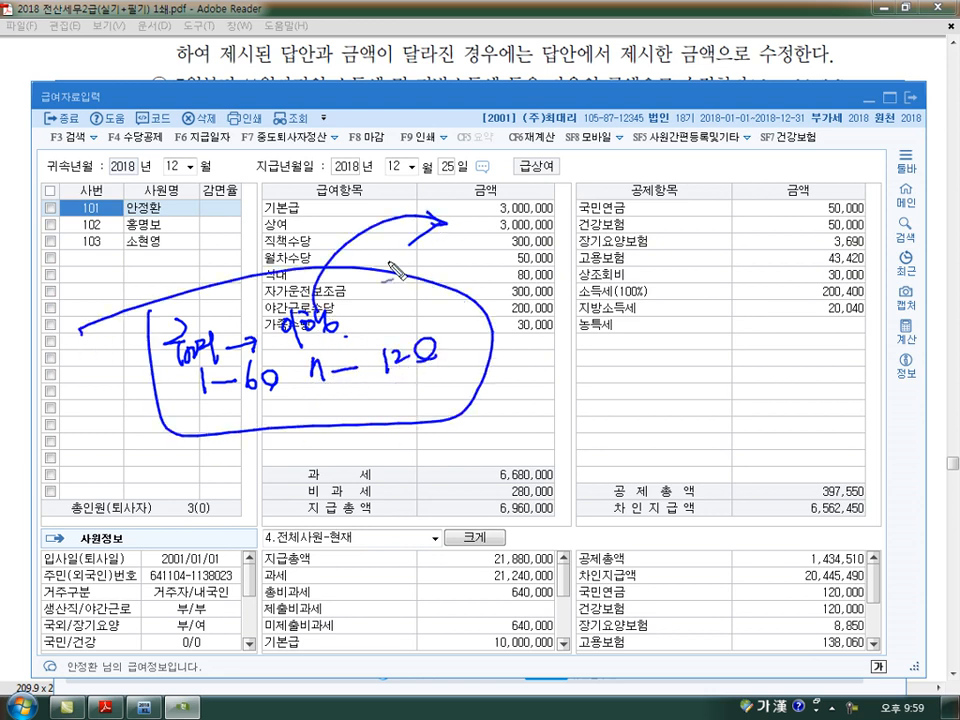
mouse_move(541, 370)
left_mouse_down()
mouse_move(545, 398)
mouse_move(600, 388)
left_mouse_up()
mouse_move(600, 400)
left_mouse_down()
mouse_move(624, 398)
mouse_move(630, 375)
left_mouse_up()
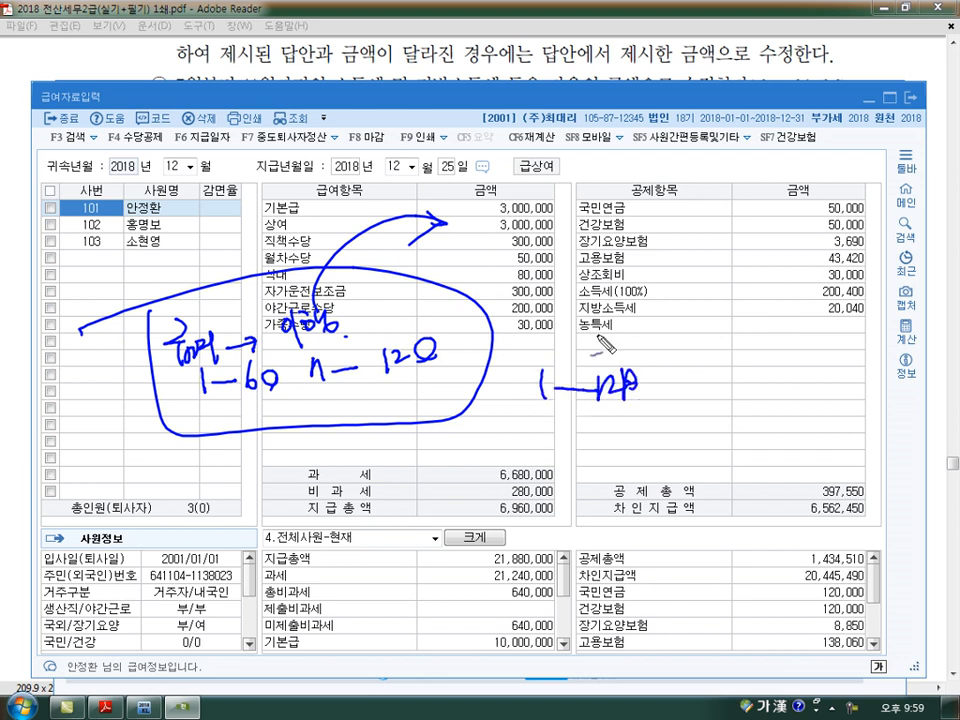
left_click_drag(313, 478, 291, 412)
mouse_move(282, 430)
left_mouse_down()
mouse_move(290, 410)
mouse_move(315, 423)
mouse_move(328, 446)
left_mouse_up()
mouse_move(338, 431)
left_mouse_down()
mouse_move(330, 452)
mouse_move(350, 452)
left_mouse_up()
left_click_drag(320, 412, 318, 418)
mouse_move(440, 377)
left_mouse_down()
mouse_move(562, 437)
mouse_move(557, 445)
mouse_move(615, 447)
left_mouse_up()
mouse_move(610, 453)
left_mouse_down()
mouse_move(620, 462)
mouse_move(629, 434)
left_mouse_up()
left_click_drag(619, 435, 627, 453)
left_click_drag(620, 454, 644, 451)
left_click_drag(588, 469, 601, 466)
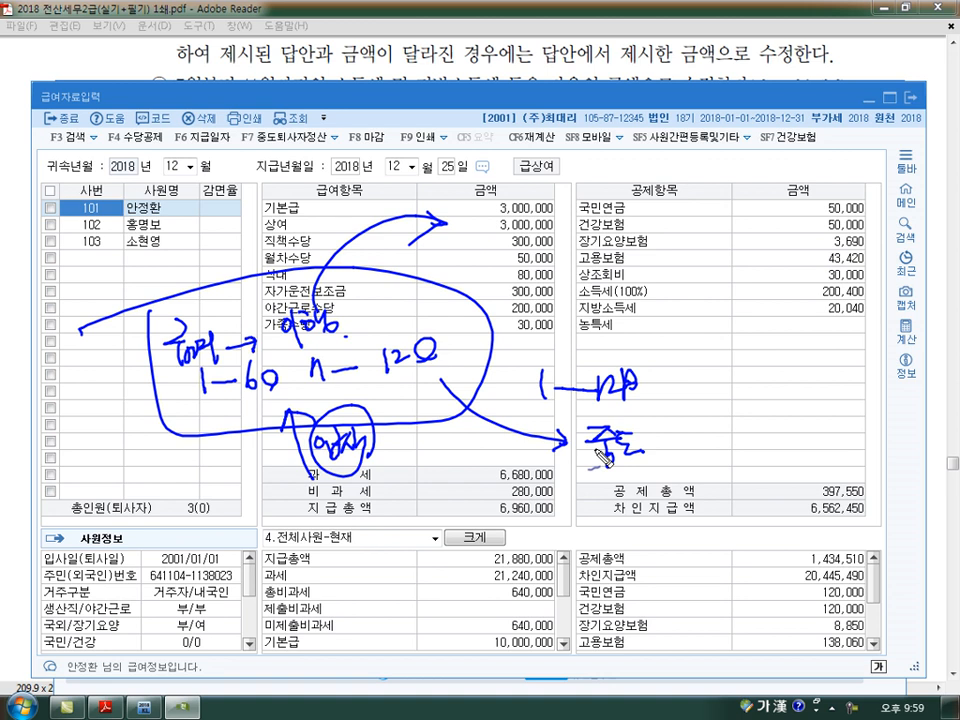
- Close the payroll entry, open the 원천징수이행상황신고서 and consult the textbook's 일용근로자 taxation example before returning to the report
key("Escape")
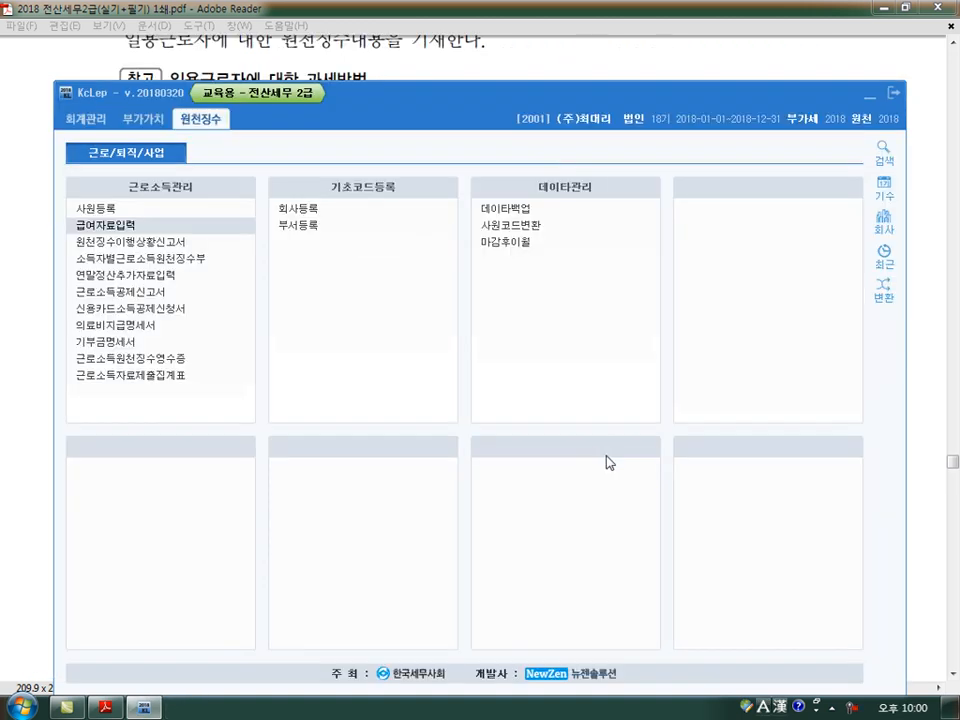
left_click(171, 246)
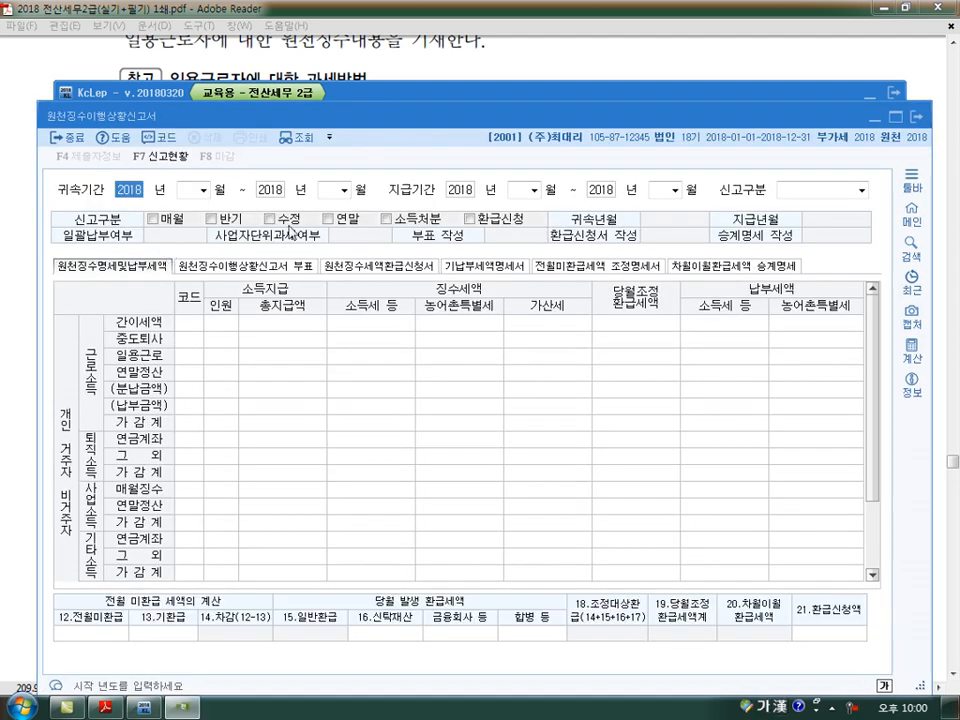
left_click(583, 72)
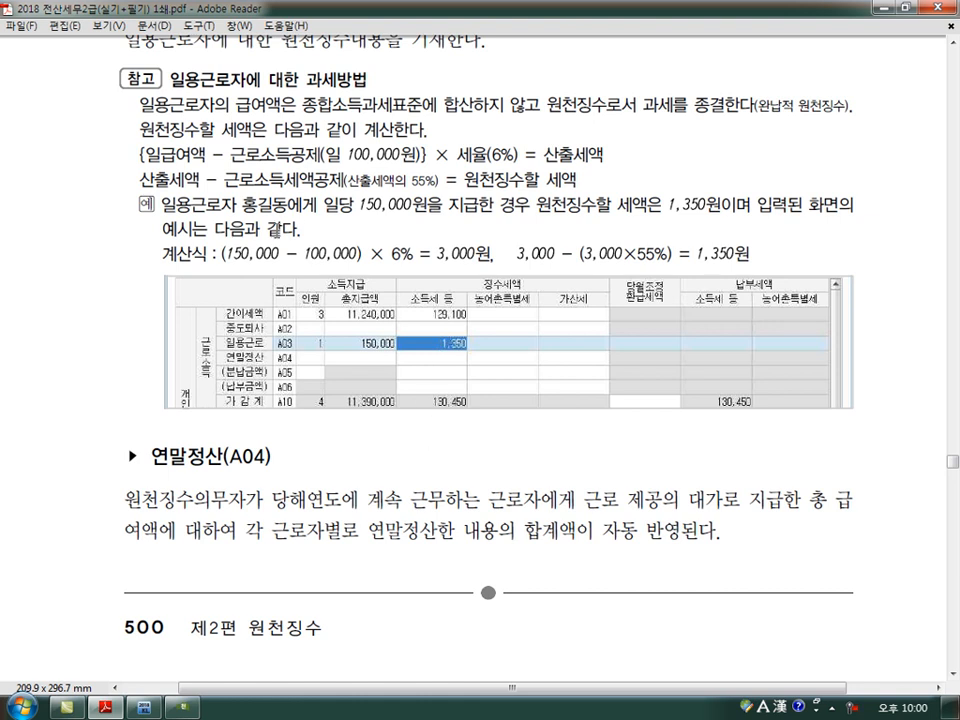
left_click(194, 708)
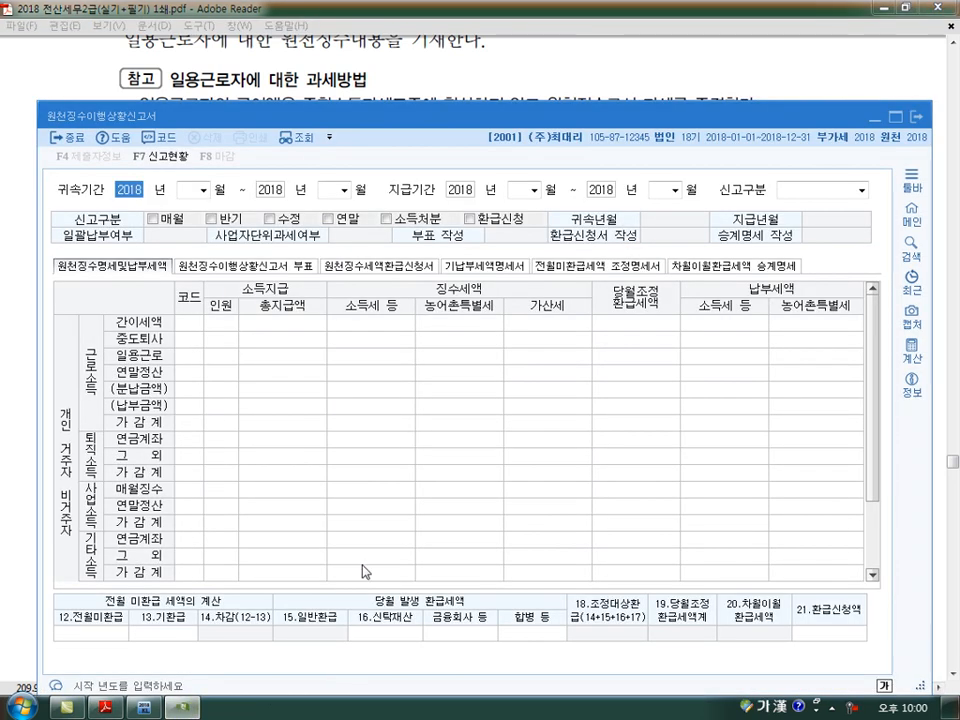
- Load the saved 원천징수이행상황신고서 for 귀속기간 and 지급기간 2018년 01월 as a 정기신고
key("Return")
type("1")
key("Return")
key("Return")
key("Return")
key("Return")
key("Return")
key("Return")
key("Return")
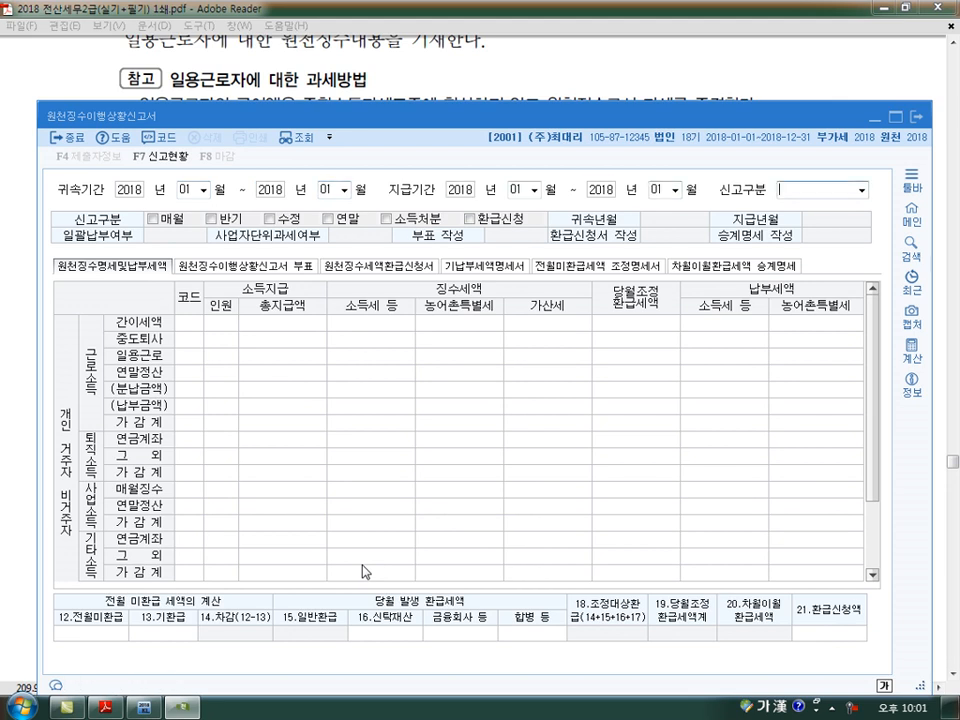
type("1.정기신고")
key("Return")
key("Right")
key("Left")
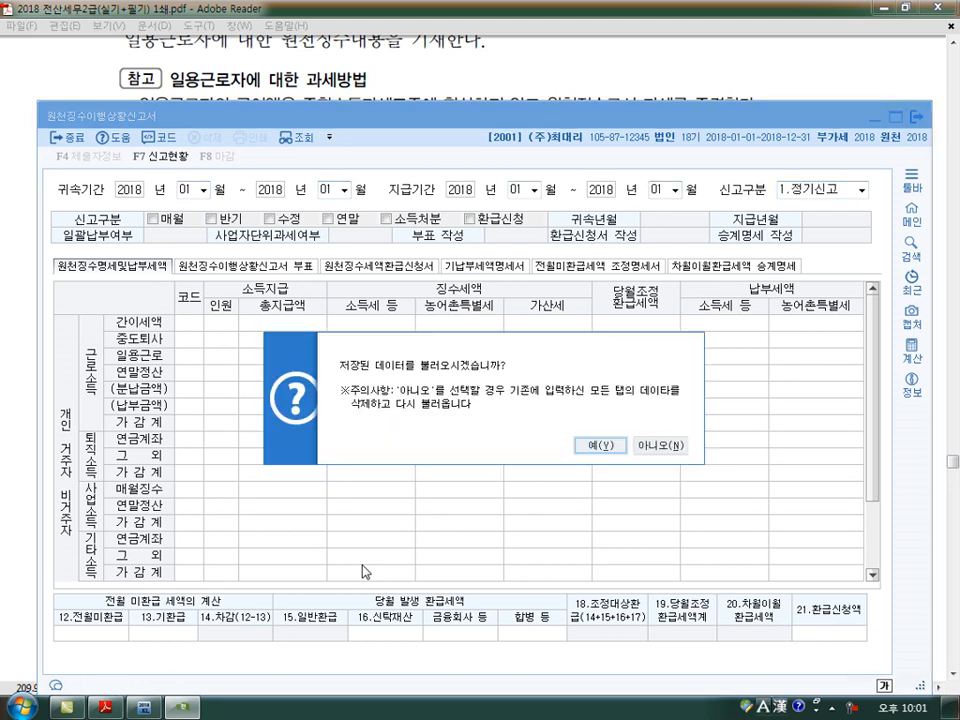
key("Return")
- Clear the 간이세액 (A01) figures in the January report and enter 3 as its 인원
key("Return")
type("0")
key("Return")
type("0")
key("Return")
type("0")
key("Return")
key("Left")
key("Left")
key("Left")
type("3")
- Enter 11,240,000 as the 총지급액 and 129,100 as the 소득세 등 of the 간이세액 (A01) row
key("Return")
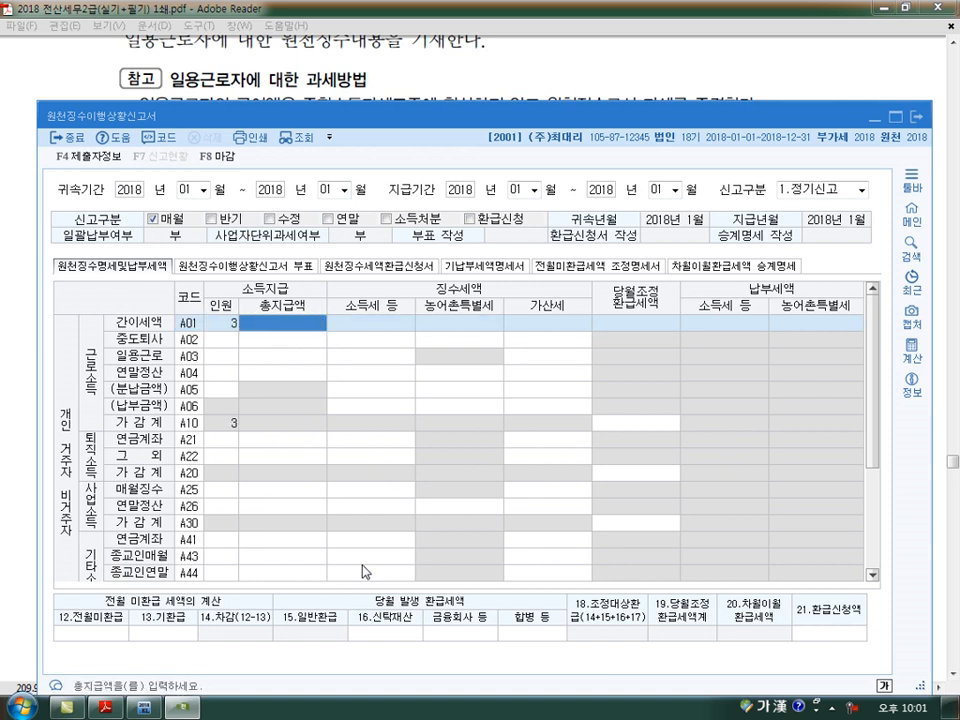
type("12000000")
key("Return")
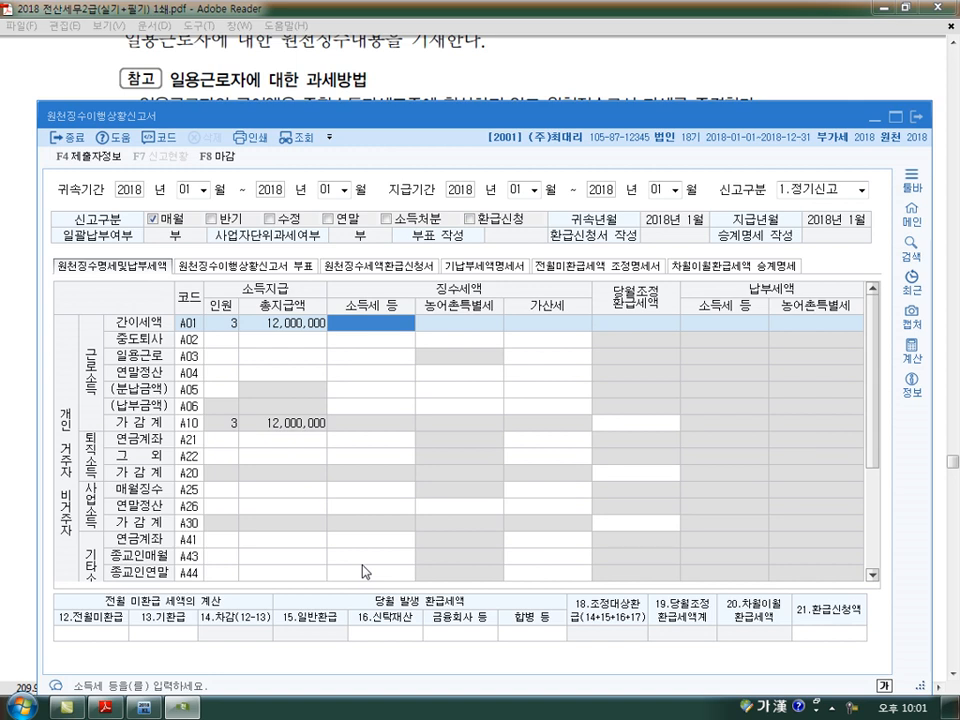
key("Left")
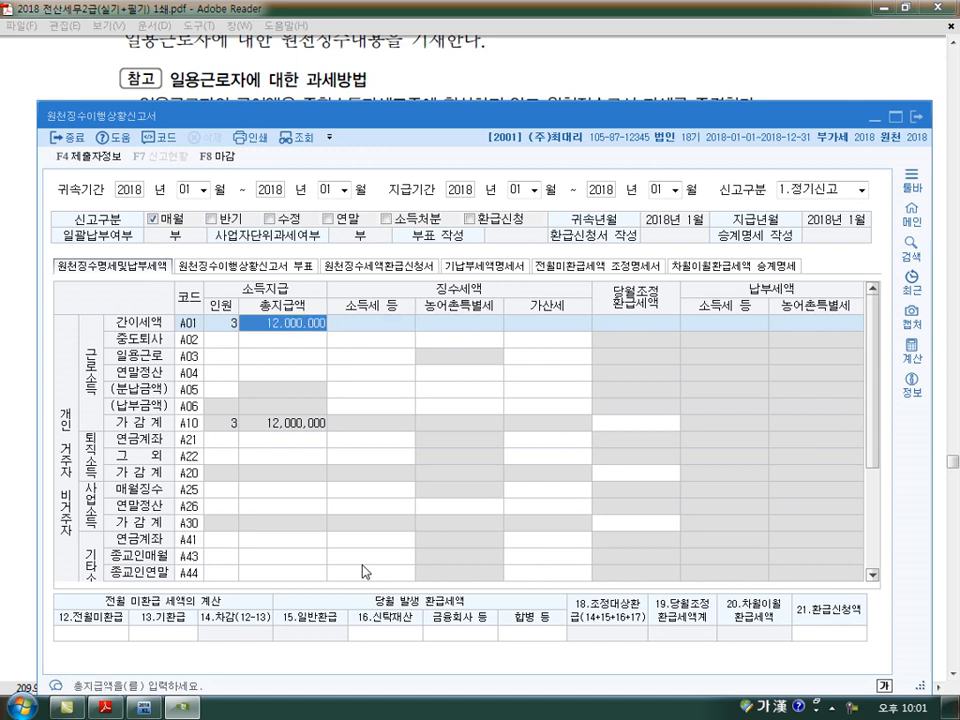
type("11240000")
key("Return")
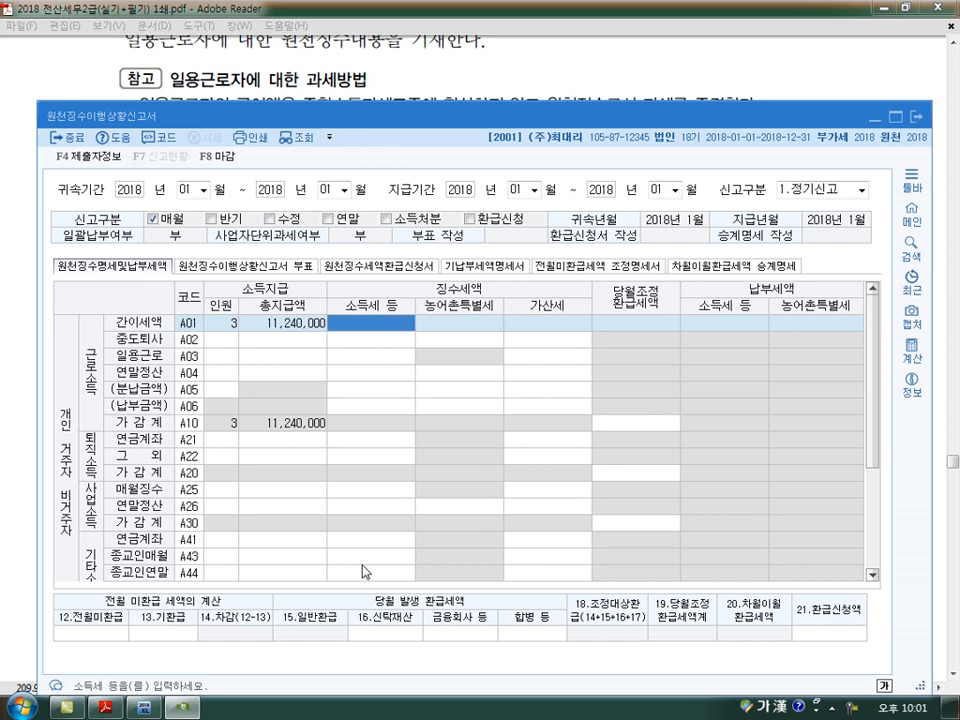
type("129,100")
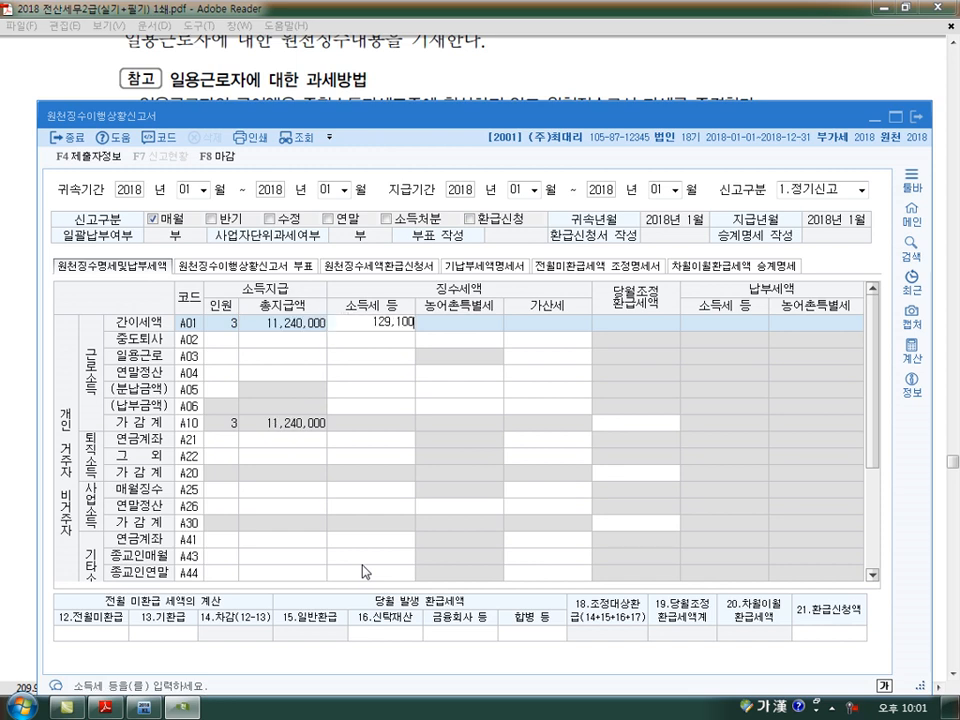
key("Return")
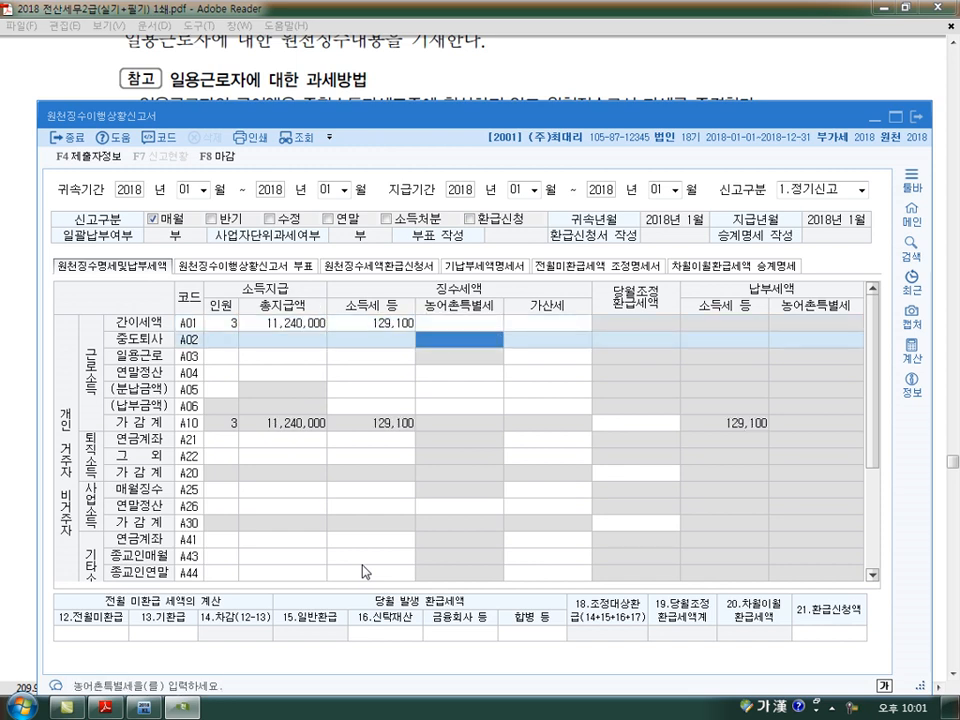
key("Return")
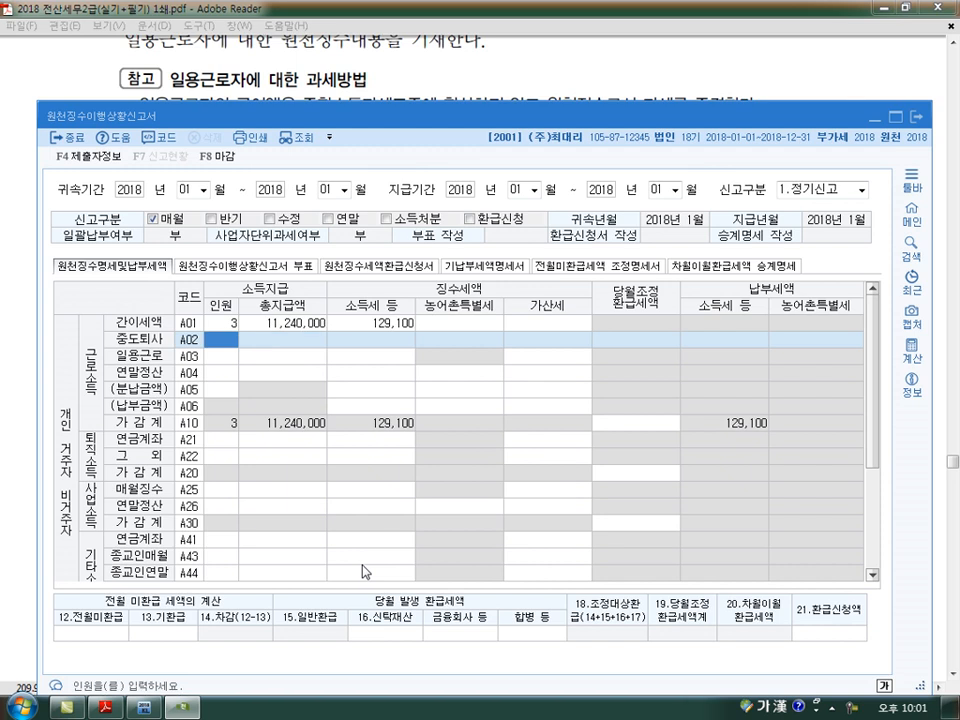
mouse_move(236, 334)
left_mouse_down()
mouse_move(223, 348)
mouse_move(422, 342)
left_mouse_up()
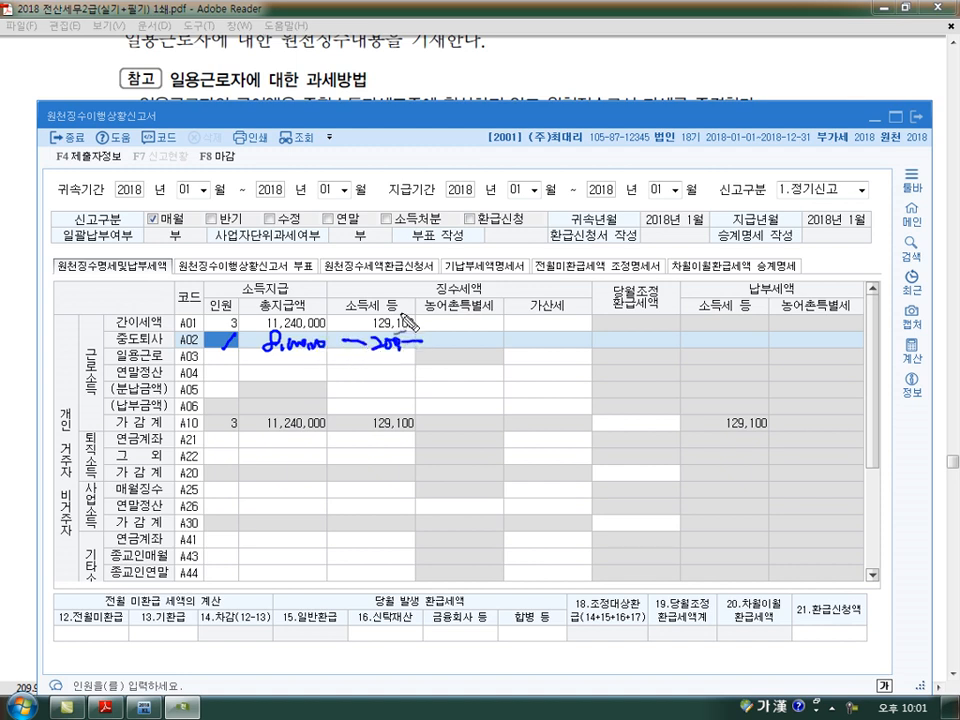
mouse_move(145, 368)
left_mouse_down()
mouse_move(115, 352)
mouse_move(150, 340)
mouse_move(165, 358)
mouse_move(158, 378)
left_mouse_up()
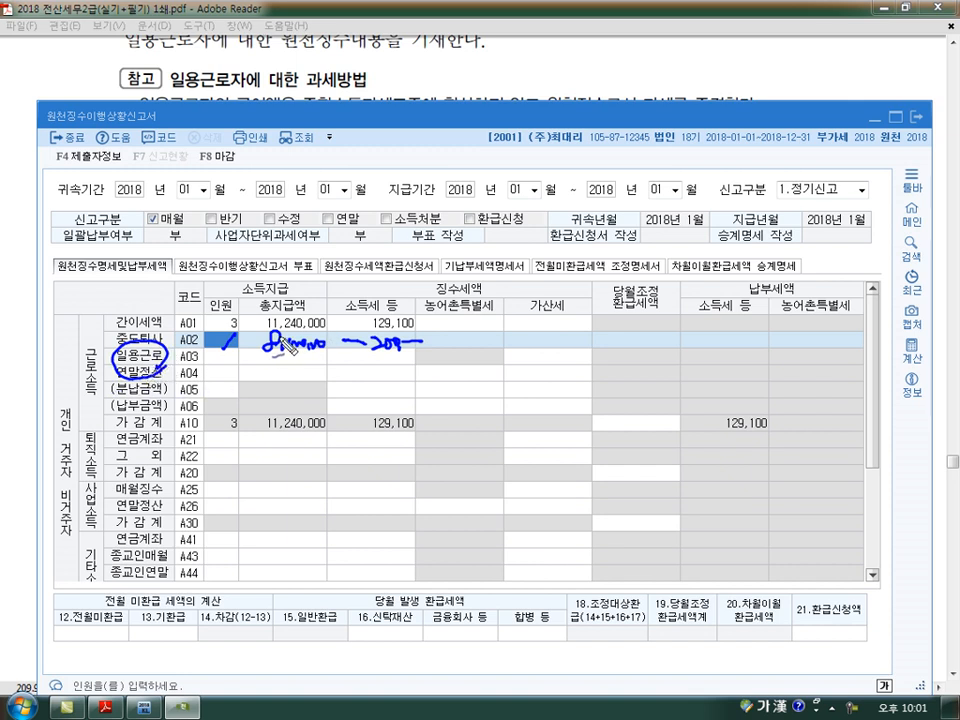
left_click_drag(448, 126, 422, 162)
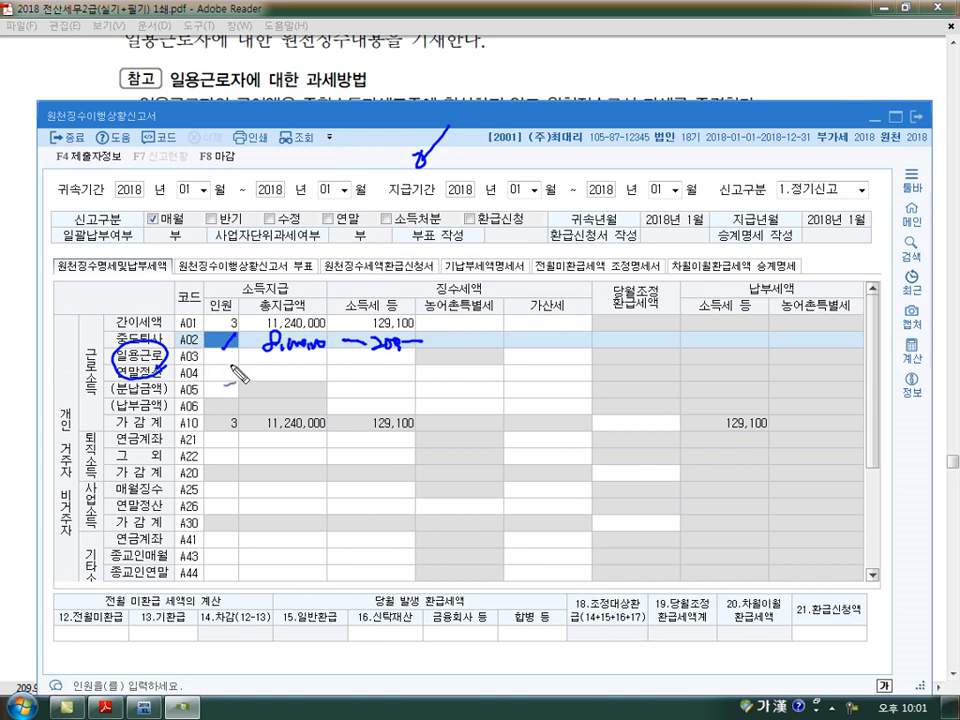
mouse_move(254, 372)
left_mouse_down()
mouse_move(298, 378)
mouse_move(310, 369)
mouse_move(270, 374)
mouse_move(309, 369)
left_mouse_up()
mouse_move(396, 364)
left_mouse_down()
mouse_move(343, 377)
mouse_move(381, 375)
left_mouse_up()
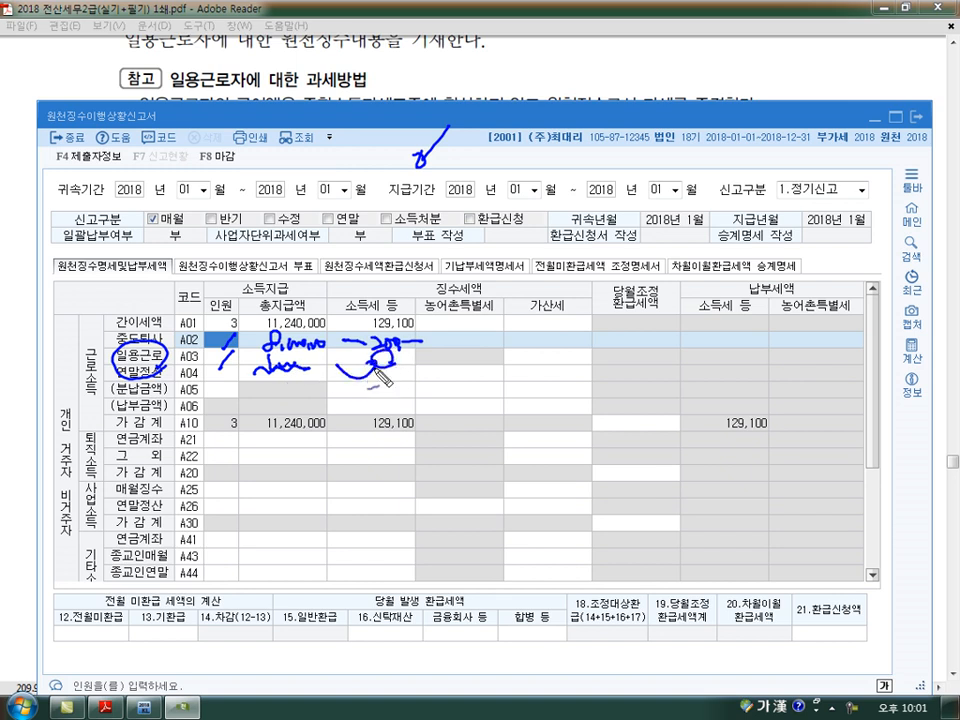
mouse_move(208, 372)
left_mouse_down()
mouse_move(368, 376)
mouse_move(391, 347)
mouse_move(330, 356)
mouse_move(330, 369)
left_mouse_up()
left_click_drag(407, 360, 488, 357)
left_click_drag(486, 350, 492, 361)
left_click(493, 370)
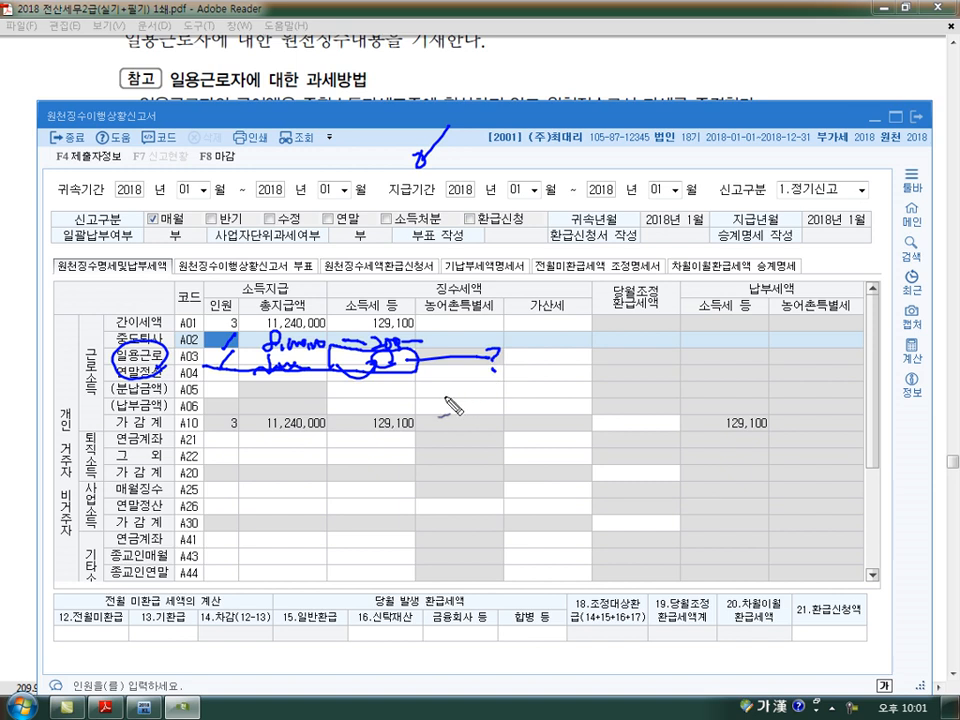
key("Escape")
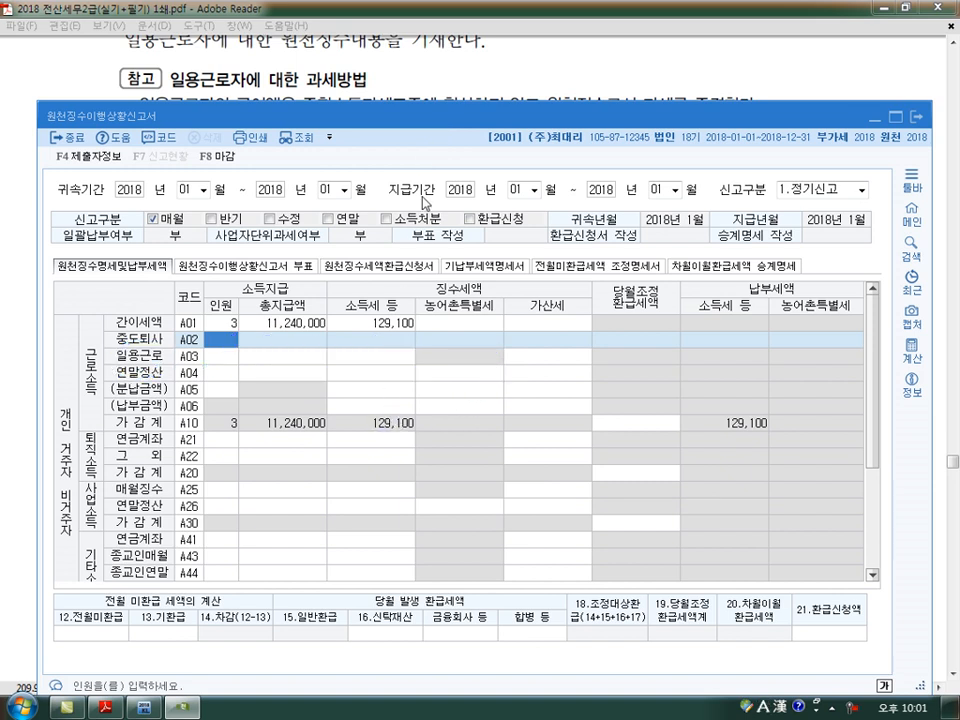
- Switch to the textbook and study the 일용근로자 withholding formula, marking 일급여액, the 100,000원 deduction, the 6% rate, 산출세액 and the 55% credit
left_click(467, 80)
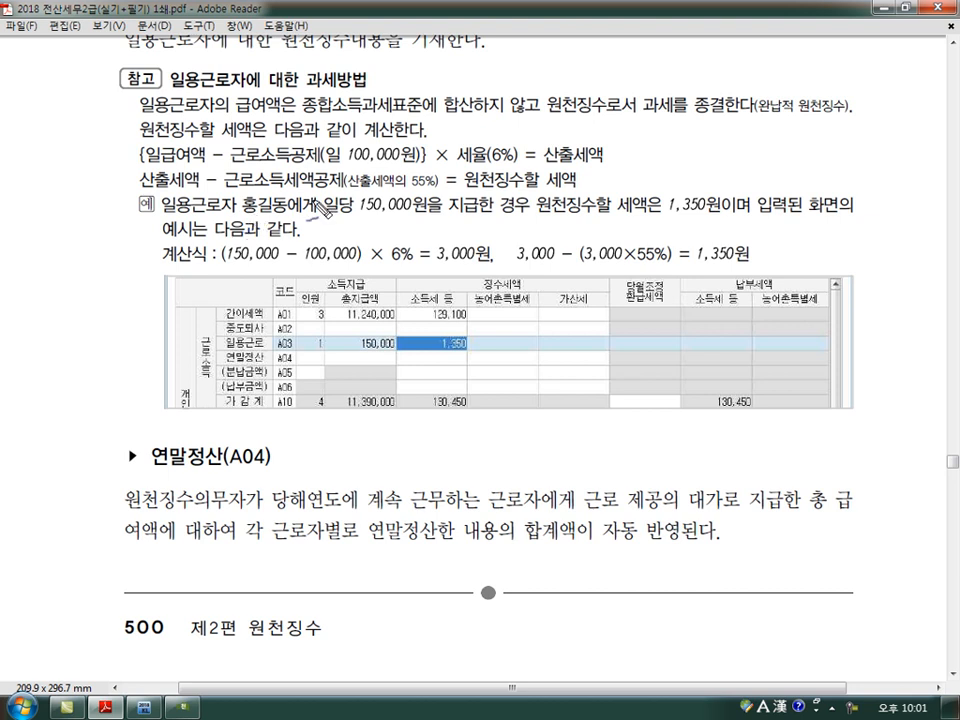
mouse_move(175, 130)
left_mouse_down()
mouse_move(140, 165)
mouse_move(205, 140)
left_mouse_up()
mouse_move(350, 170)
left_mouse_down()
mouse_move(412, 164)
mouse_move(415, 155)
left_mouse_up()
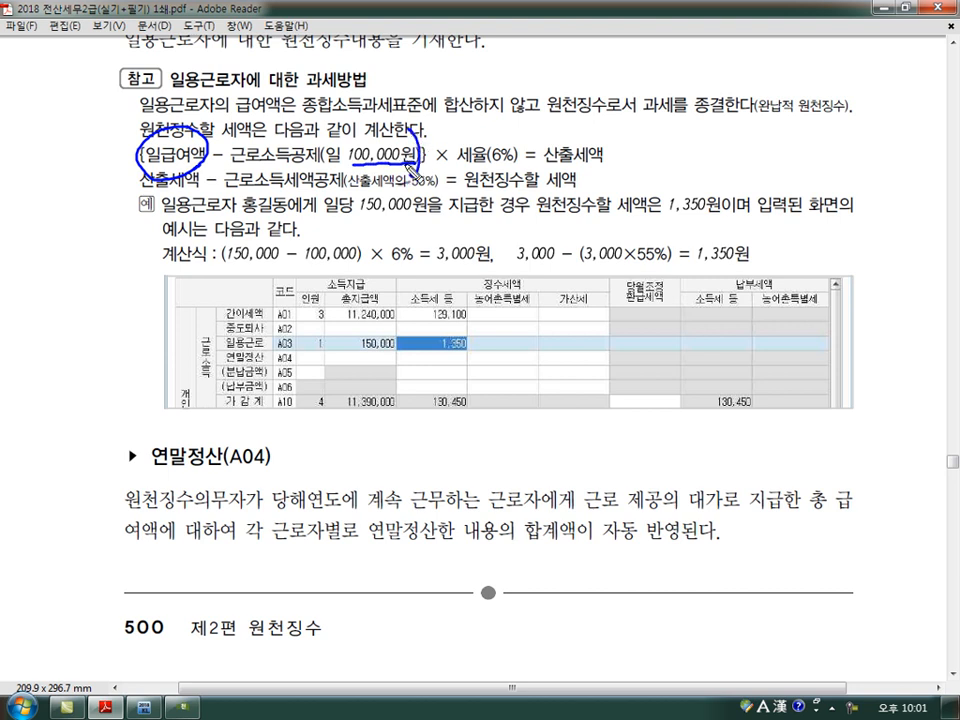
left_click_drag(143, 122, 150, 182)
mouse_move(462, 168)
left_mouse_down()
mouse_move(512, 168)
mouse_move(614, 140)
mouse_move(546, 133)
mouse_move(546, 158)
left_mouse_up()
mouse_move(403, 187)
left_mouse_down()
mouse_move(438, 178)
mouse_move(419, 190)
mouse_move(525, 188)
mouse_move(578, 174)
left_mouse_up()
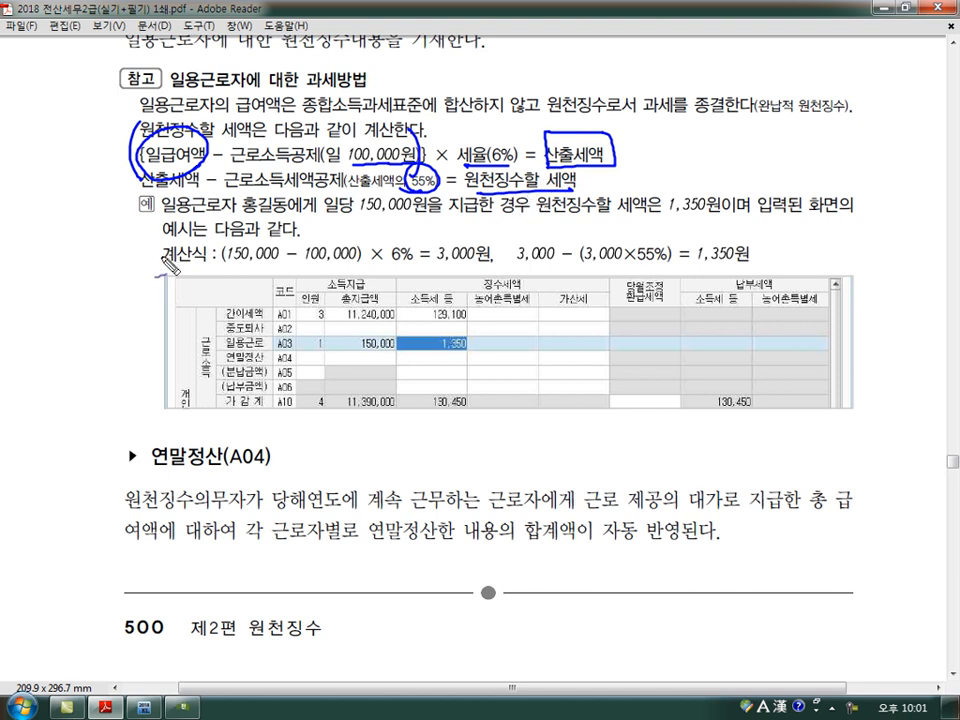
- Work through the textbook's 계산식 for a 150,000원 daily wage, marking each term, and clear the marks
mouse_move(125, 268)
left_mouse_down()
mouse_move(134, 242)
mouse_move(127, 270)
mouse_move(147, 244)
left_mouse_up()
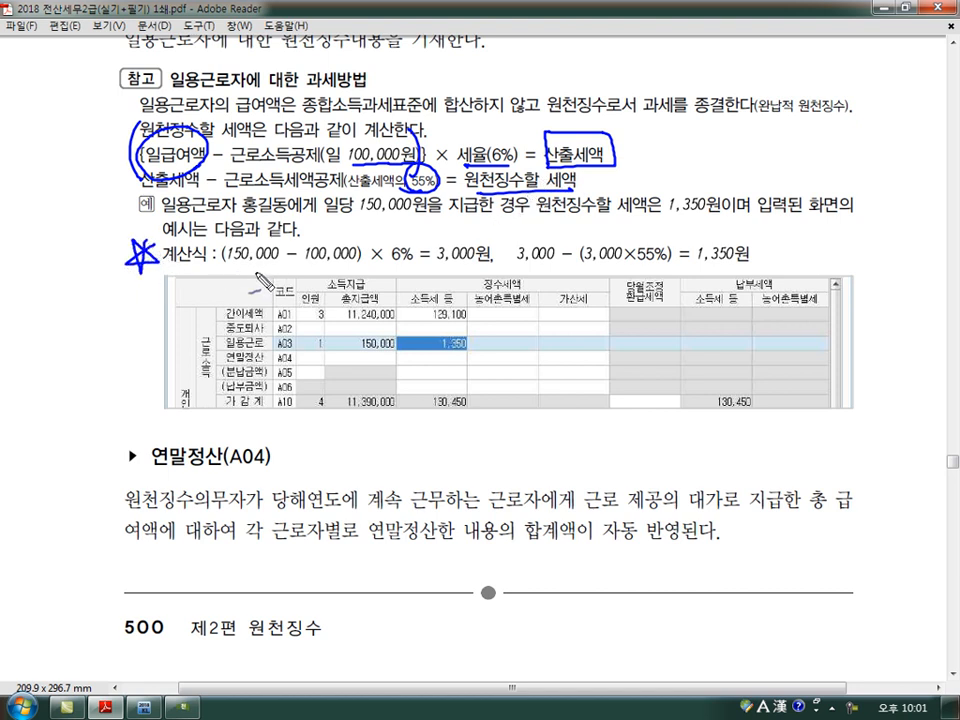
mouse_move(272, 225)
left_mouse_down()
mouse_move(232, 283)
mouse_move(288, 247)
mouse_move(281, 287)
left_mouse_up()
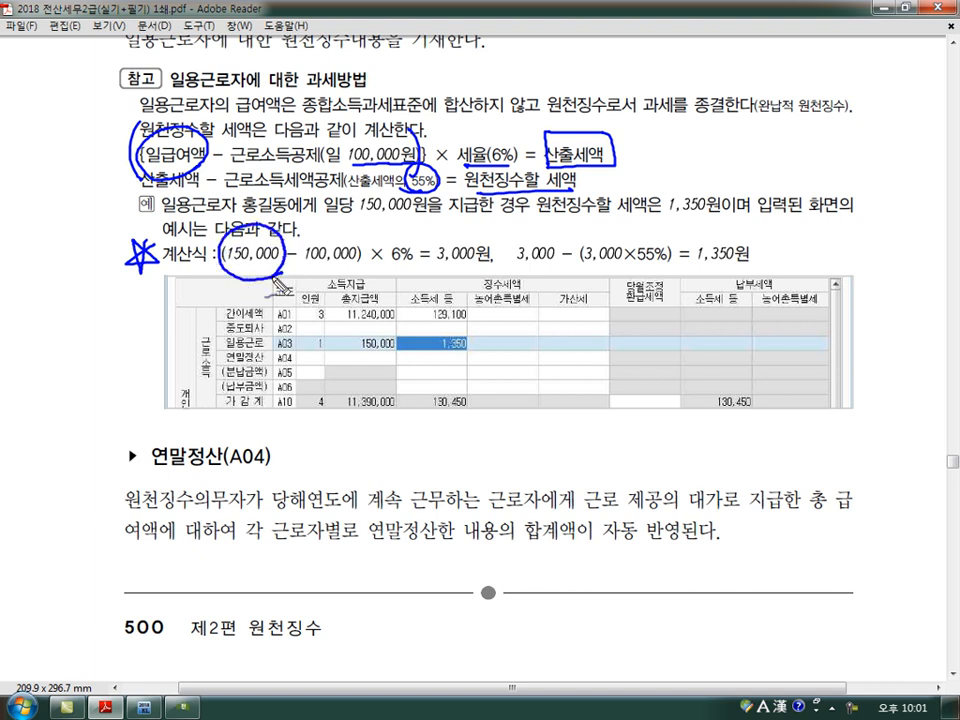
mouse_move(330, 224)
left_mouse_down()
mouse_move(322, 272)
mouse_move(312, 262)
left_mouse_up()
left_click_drag(366, 233, 355, 280)
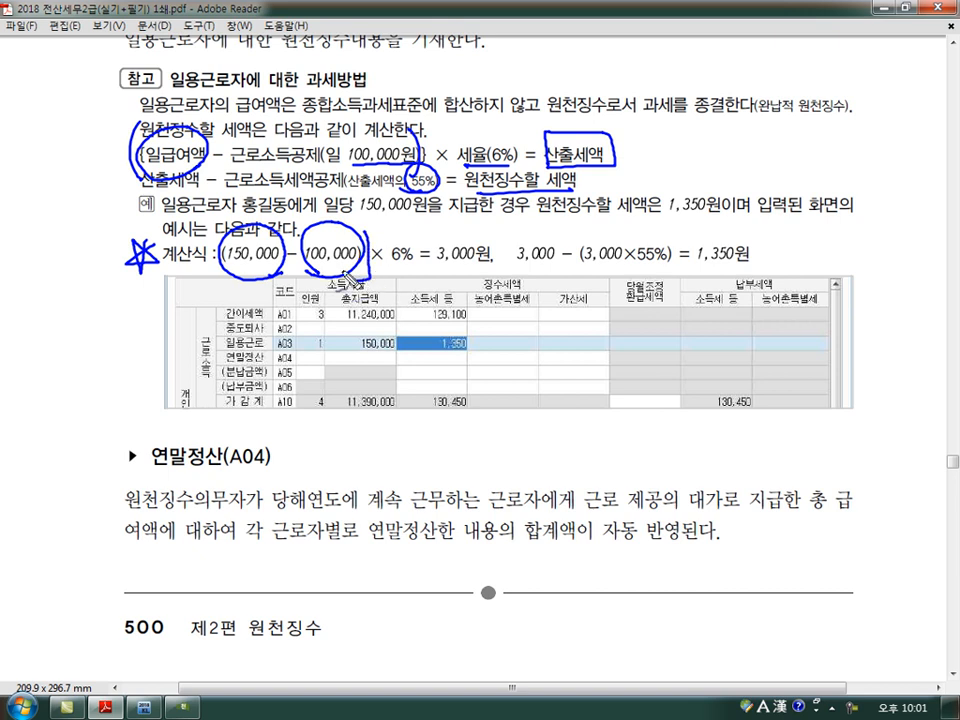
left_click_drag(216, 235, 229, 278)
mouse_move(388, 265)
left_mouse_down()
mouse_move(488, 271)
mouse_move(466, 233)
mouse_move(433, 266)
left_mouse_up()
left_click_drag(578, 287, 590, 284)
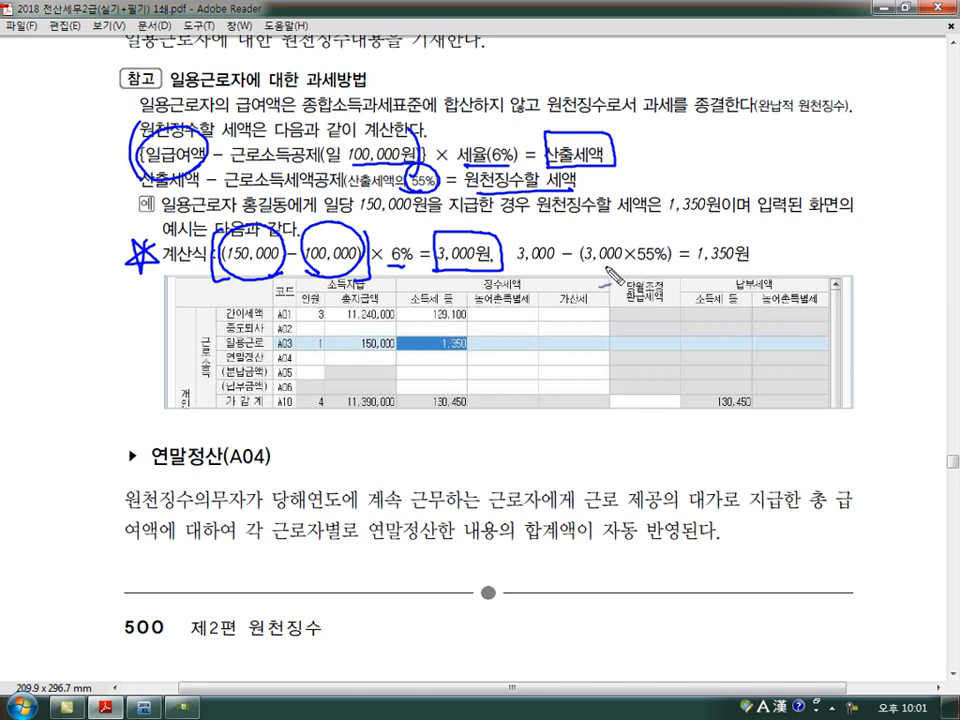
mouse_move(563, 268)
left_mouse_down()
mouse_move(596, 226)
mouse_move(690, 245)
mouse_move(702, 283)
mouse_move(714, 282)
left_mouse_up()
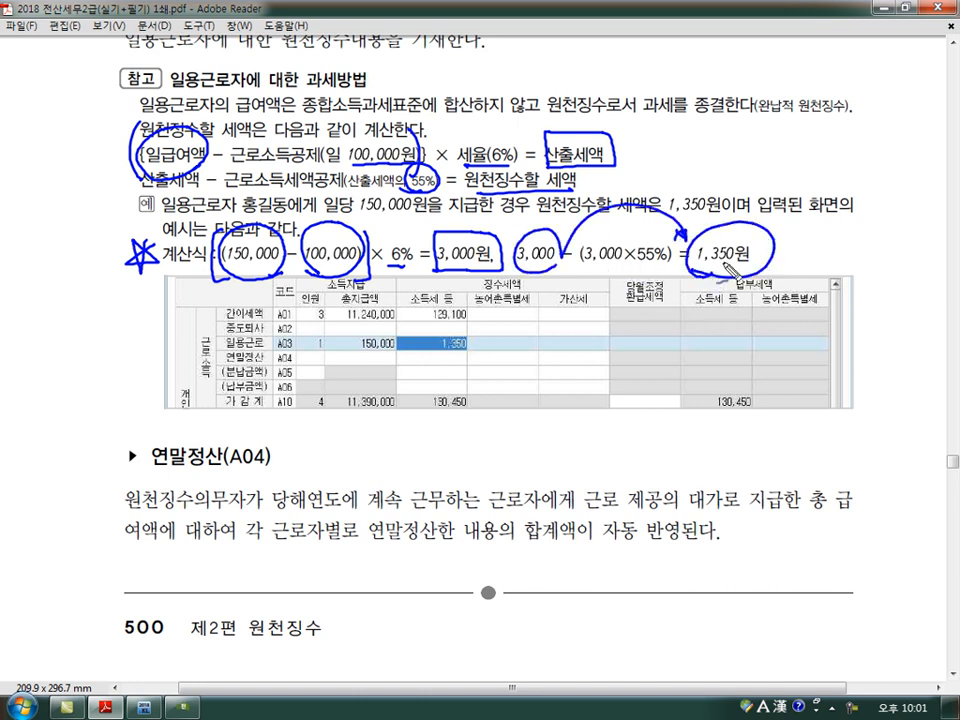
left_click_drag(786, 262, 800, 259)
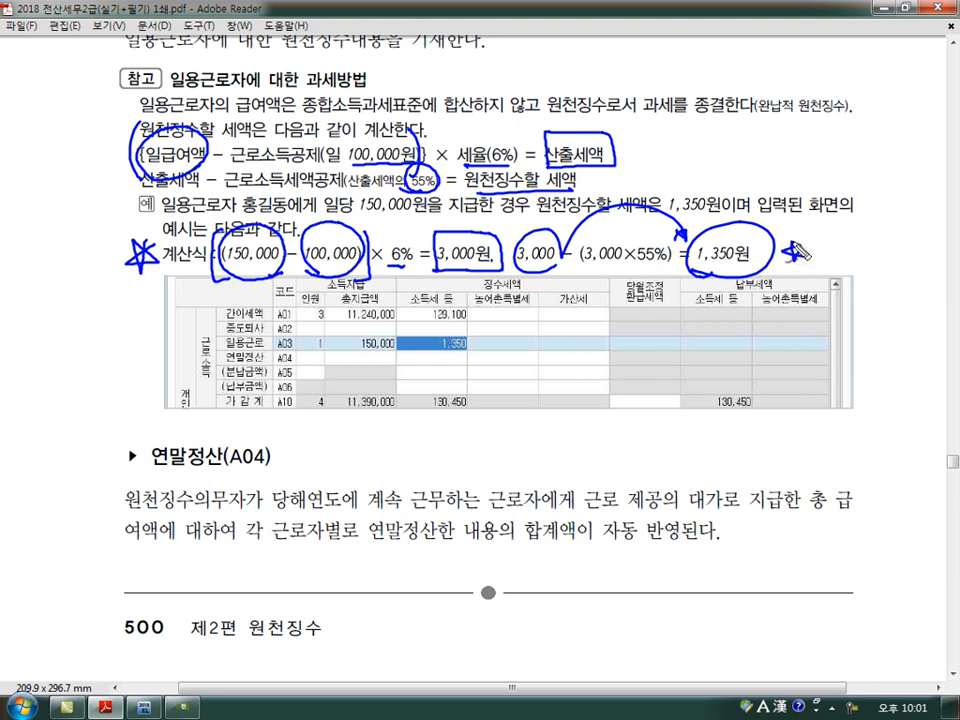
left_click(741, 707)
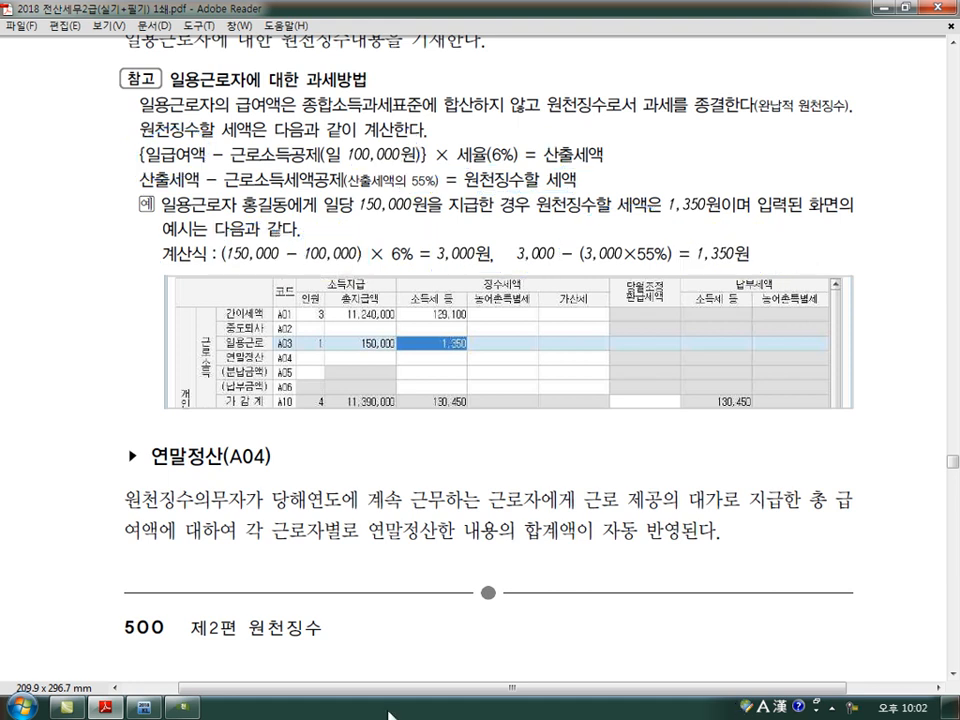
- Return to the 원천징수이행상황신고서 and enter 인원 1, 총지급액 150,000 and 소득세 등 1,350 in the 일용근로 (A03) row
left_click(182, 708)
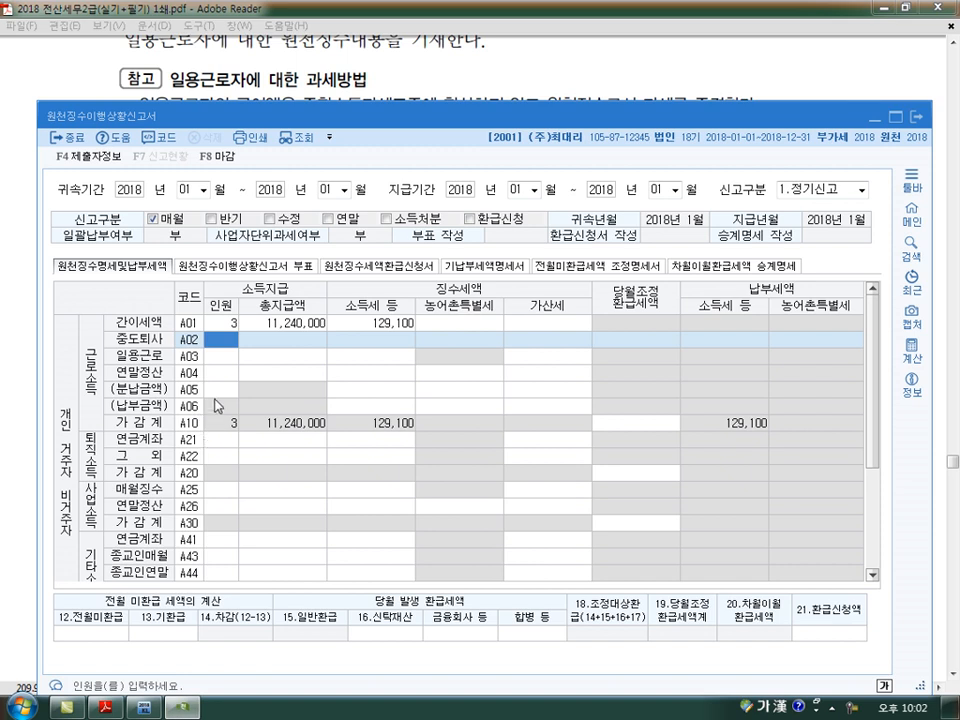
left_click(218, 358)
type("1")
key("Return")
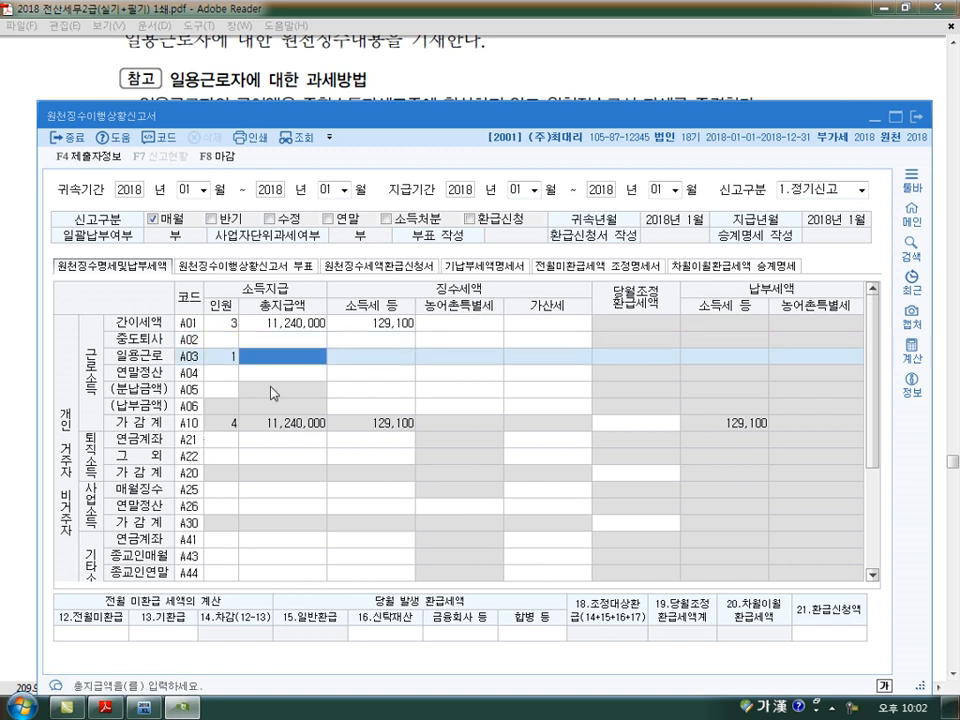
type("1500000")
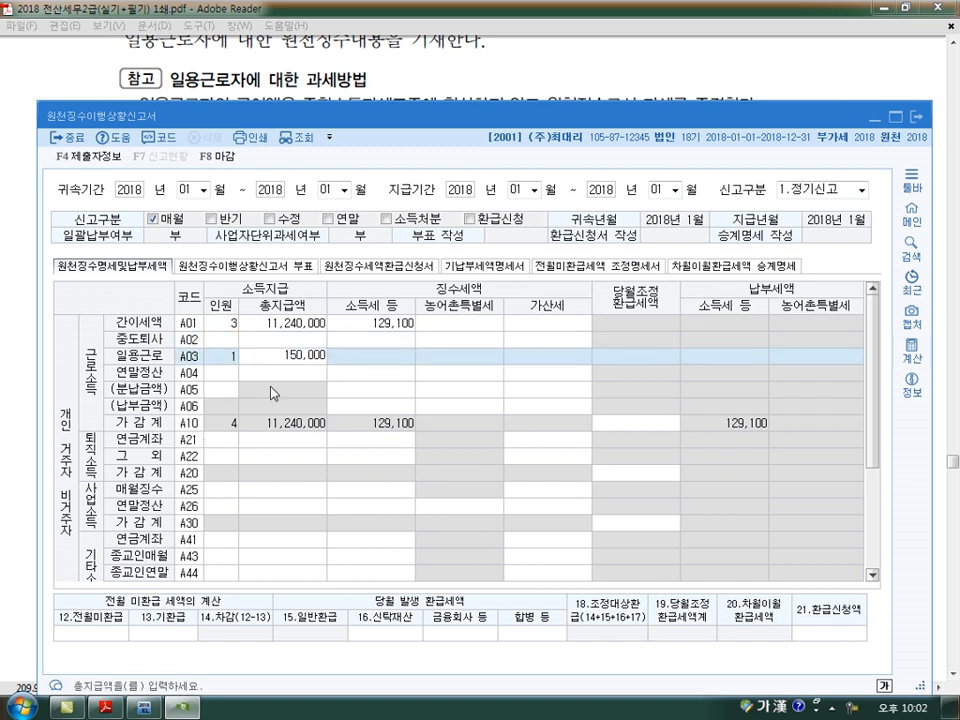
key("Return")
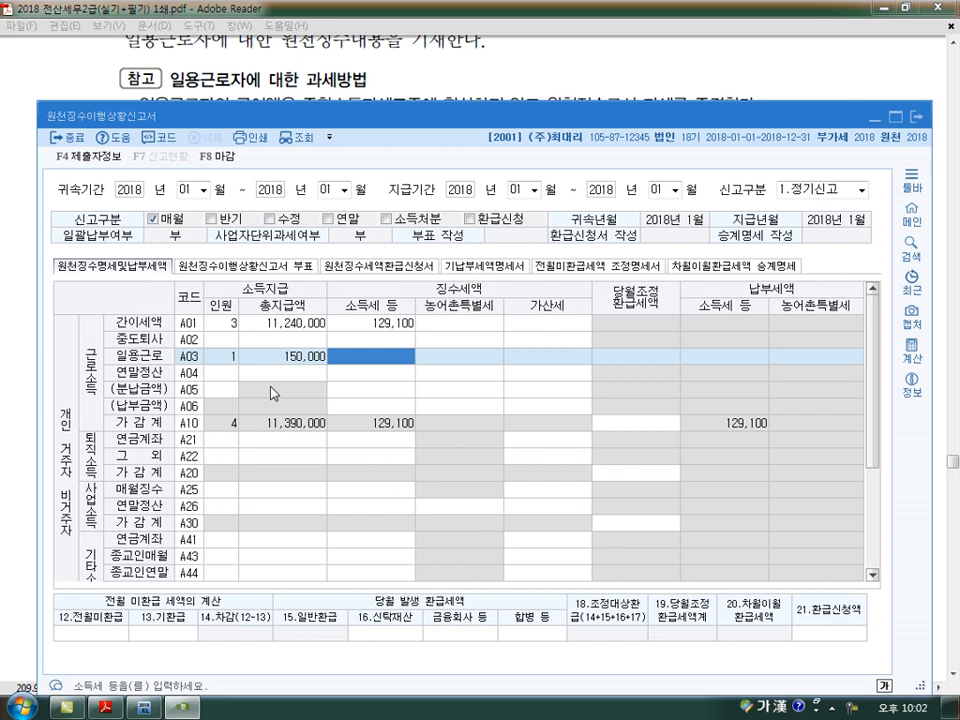
type("1350")
key("Return")
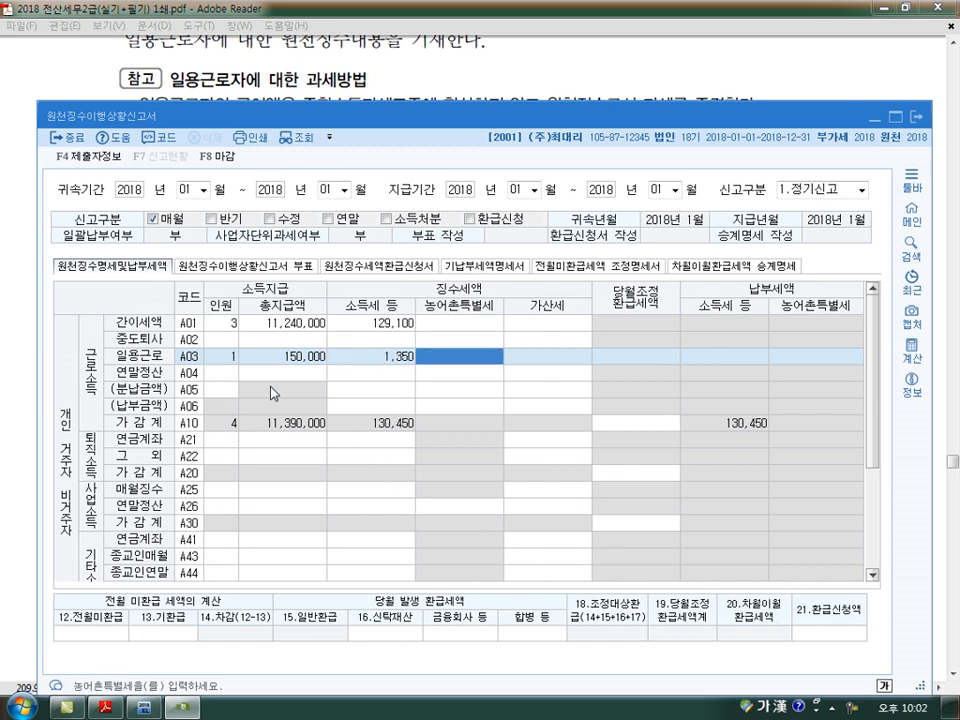
key("Left")
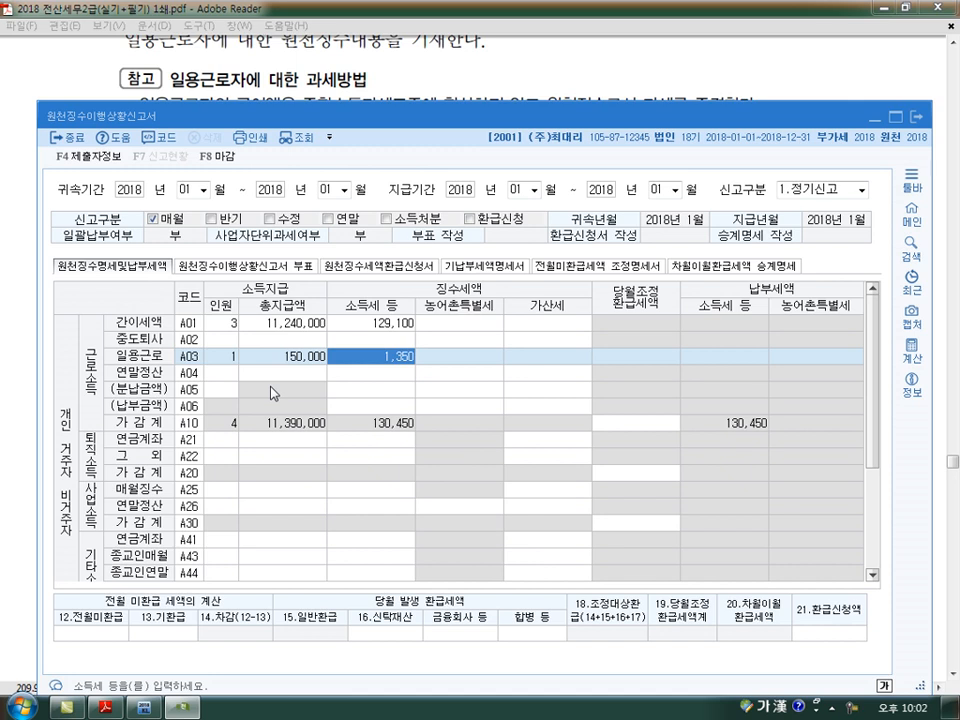
- Recheck the textbook's 일용근로자 example, return to the report and mark its 귀속기간 and 지급기간 with 2월
left_click(549, 66)
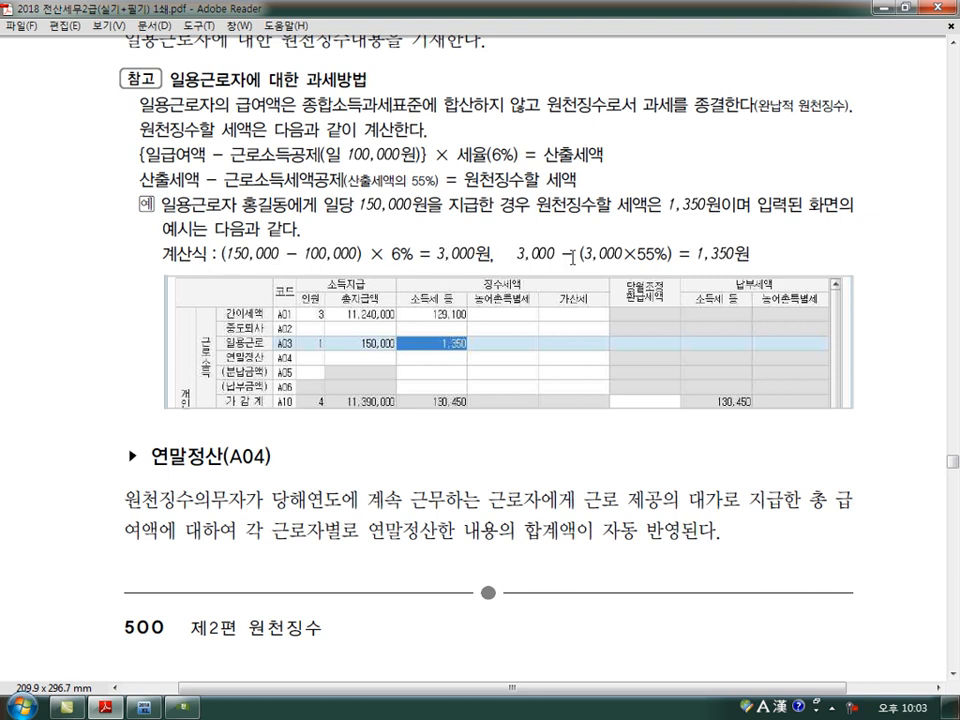
left_click(184, 707)
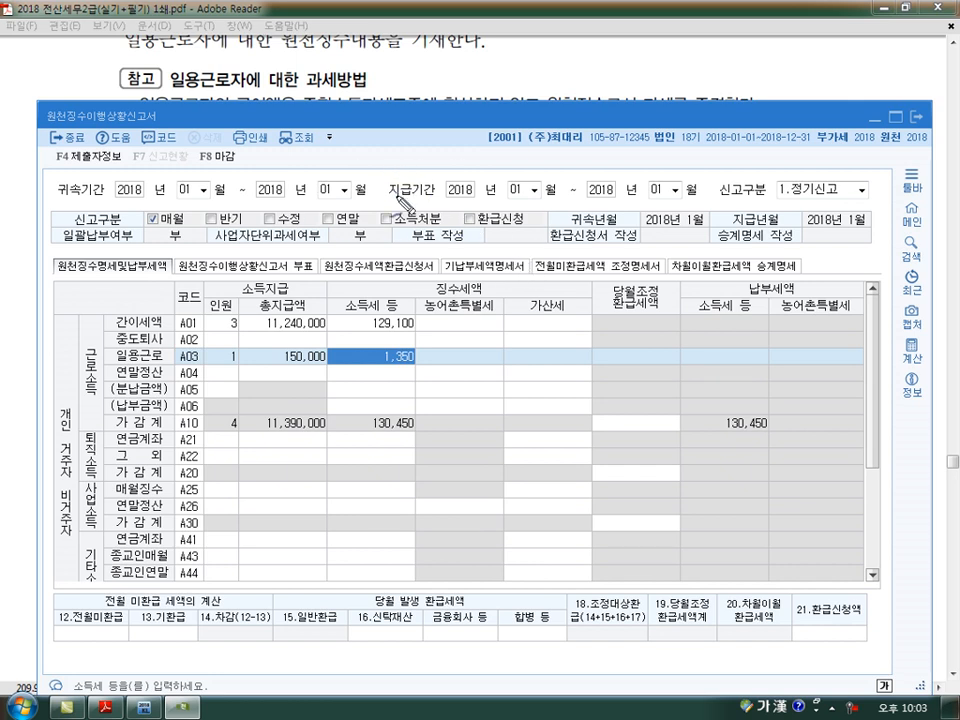
left_click_drag(391, 151, 408, 180)
mouse_move(412, 144)
left_mouse_down()
mouse_move(423, 170)
mouse_move(424, 155)
left_mouse_up()
left_click_drag(411, 165, 424, 164)
mouse_move(201, 175)
left_mouse_down()
mouse_move(206, 192)
mouse_move(236, 192)
left_mouse_up()
left_click_drag(325, 165, 322, 208)
mouse_move(326, 166)
left_mouse_down()
mouse_move(340, 206)
mouse_move(341, 182)
left_mouse_up()
left_click_drag(509, 172, 522, 194)
mouse_move(527, 162)
left_mouse_down()
mouse_move(523, 199)
mouse_move(546, 198)
left_mouse_up()
left_click_drag(529, 175, 543, 175)
left_click_drag(529, 186, 543, 186)
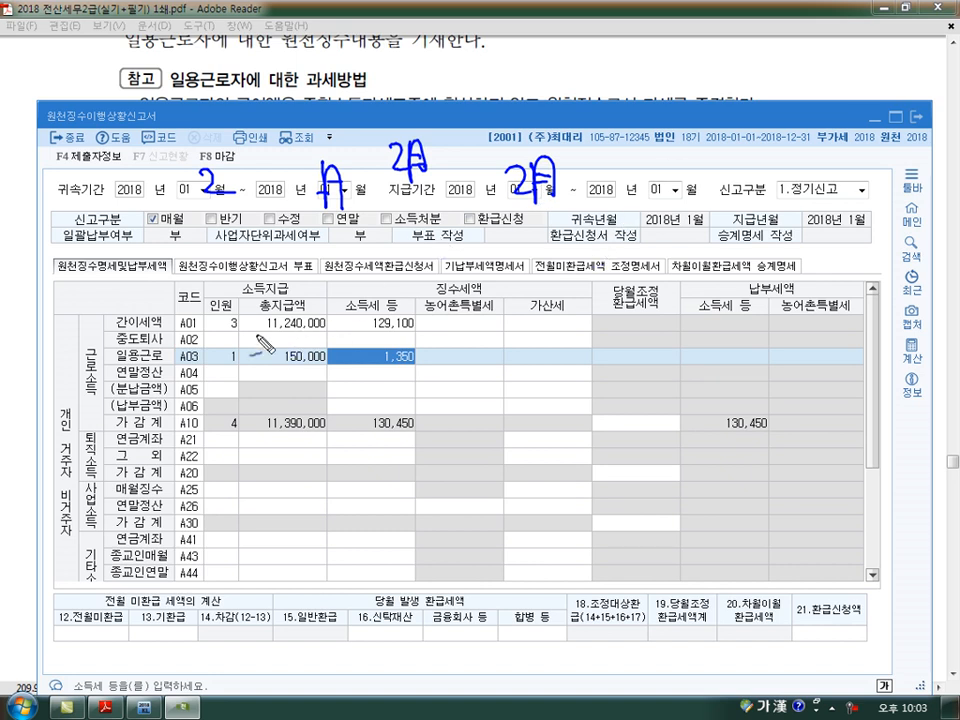
- Sketch sample 인원, 총지급액 and negative 소득세 figures beside the 연말정산 (A04) row and clear the marks
mouse_move(222, 377)
left_mouse_down()
mouse_move(217, 386)
mouse_move(203, 366)
mouse_move(232, 368)
left_mouse_up()
left_click_drag(265, 328, 326, 329)
left_click_drag(265, 393, 329, 377)
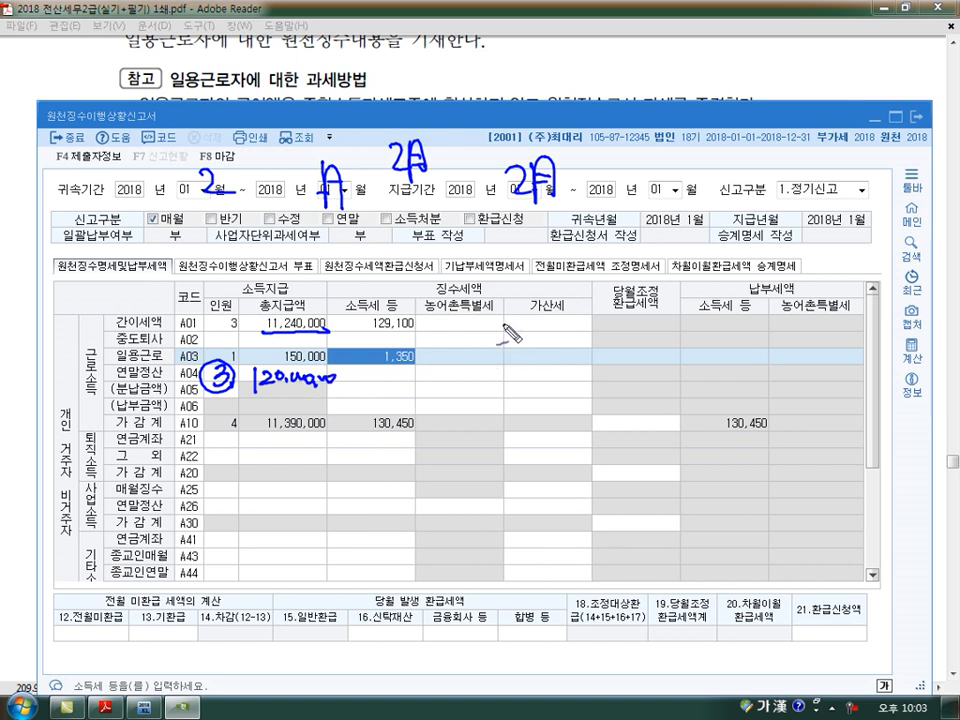
left_click_drag(479, 324, 501, 323)
mouse_move(490, 317)
left_mouse_down()
mouse_move(500, 363)
mouse_move(506, 352)
left_mouse_up()
mouse_move(353, 379)
left_mouse_down()
mouse_move(381, 387)
mouse_move(411, 375)
mouse_move(400, 428)
mouse_move(205, 350)
mouse_move(430, 365)
mouse_move(450, 400)
left_mouse_up()
left_click_drag(118, 380, 152, 379)
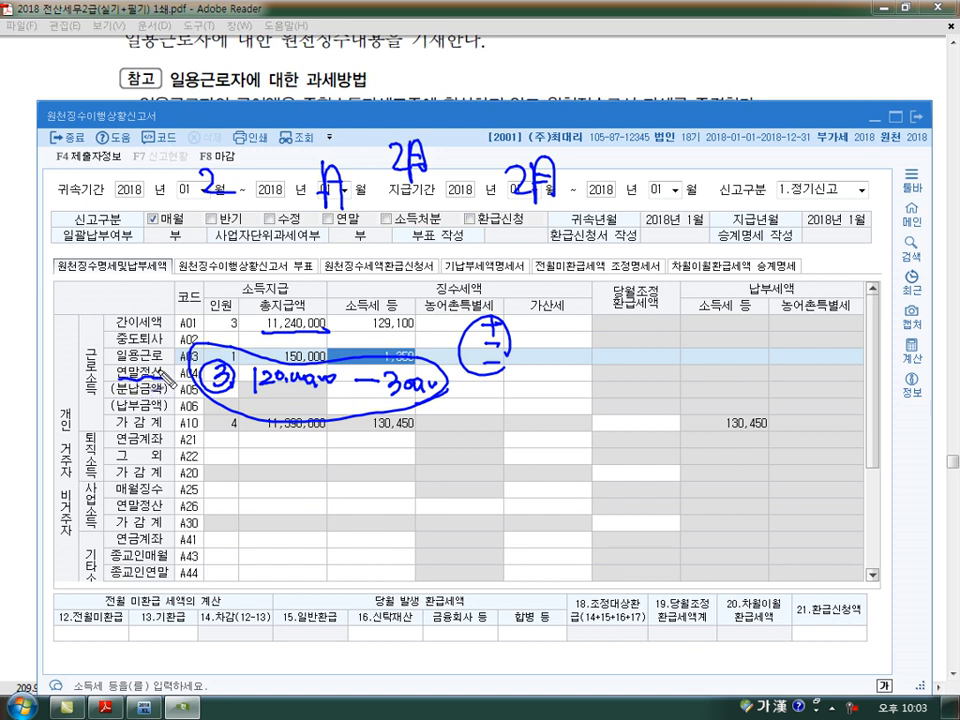
key("Escape")
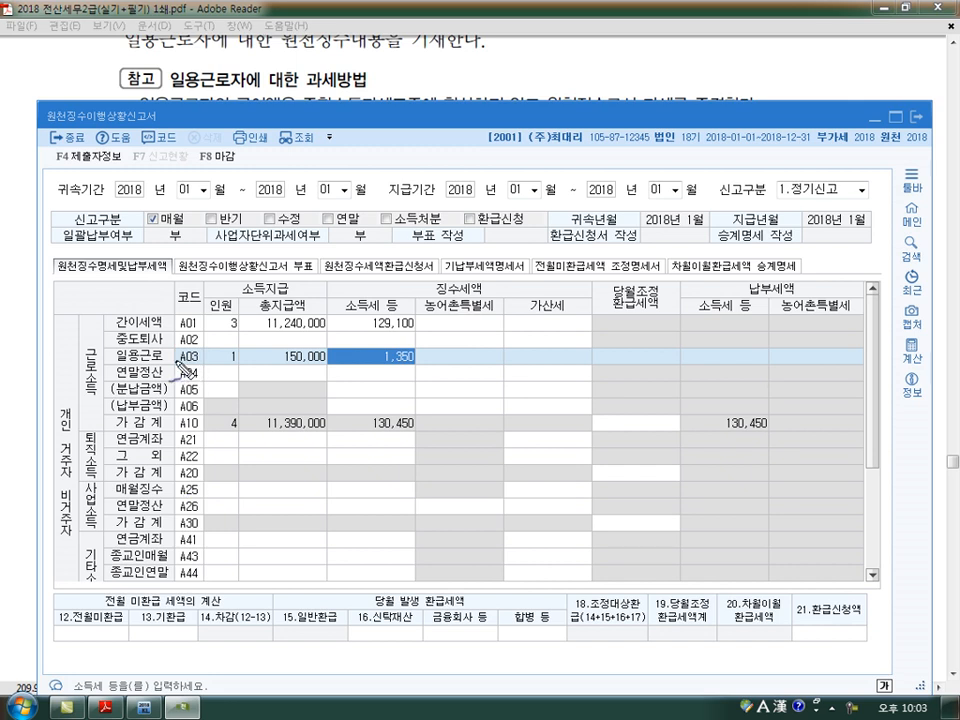
- Mark the report period, 전월미환급 and 기환급 fields, the 간이세액 (A01) figures and the 일용근로 (A03) 인원 for review
left_click_drag(420, 170, 365, 275)
left_click_drag(300, 158, 255, 230)
mouse_move(108, 612)
left_mouse_down()
mouse_move(68, 645)
mouse_move(183, 632)
left_mouse_up()
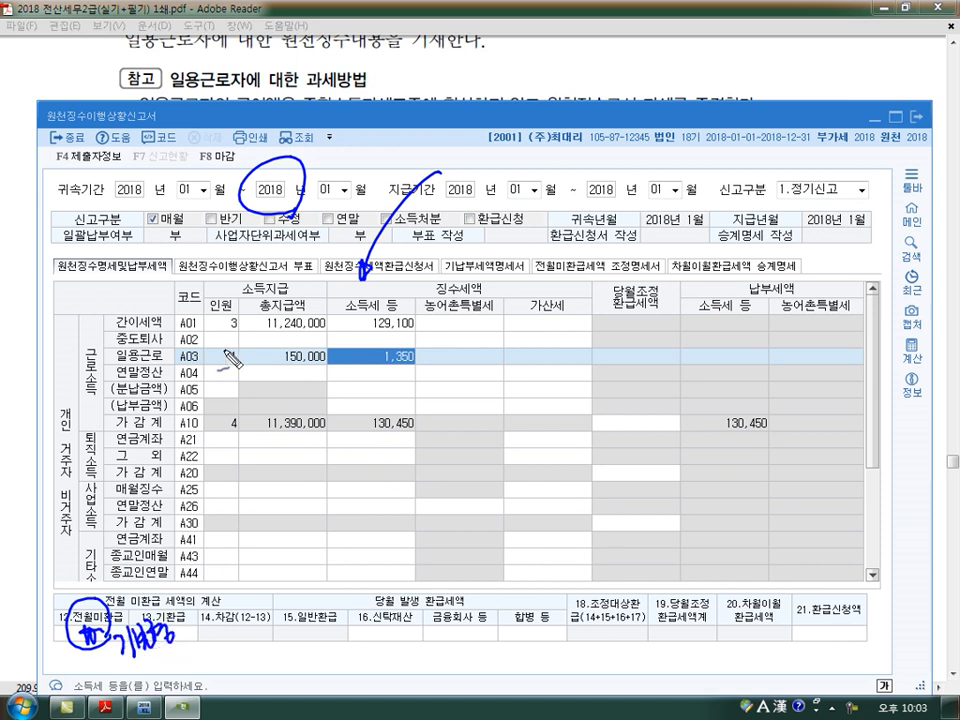
mouse_move(238, 310)
left_mouse_down()
mouse_move(226, 332)
mouse_move(328, 341)
mouse_move(340, 306)
left_mouse_up()
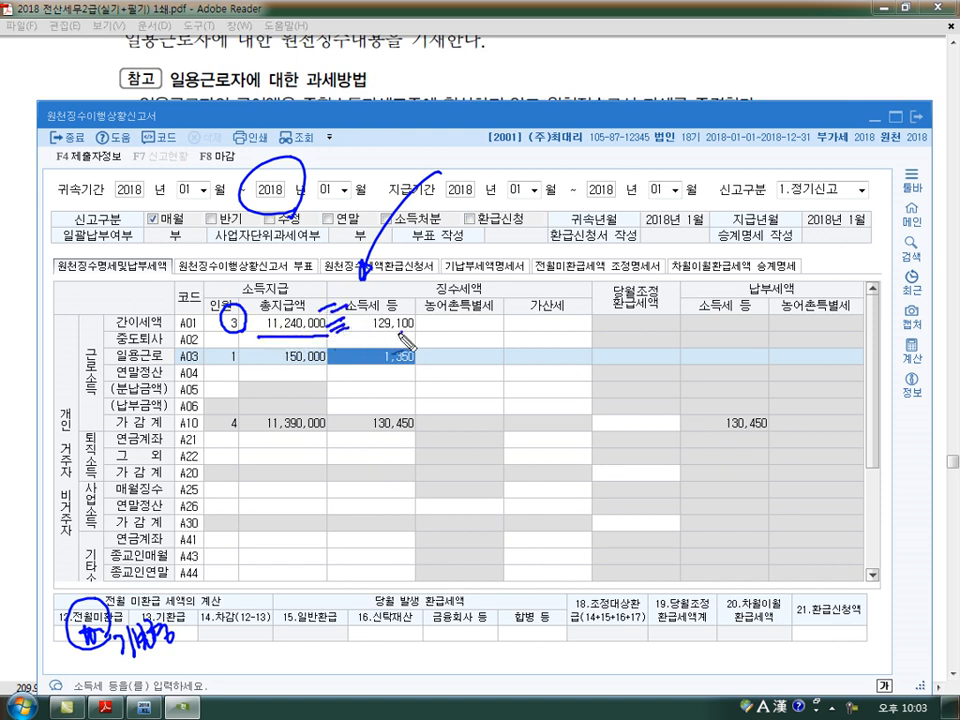
left_click_drag(412, 316, 414, 320)
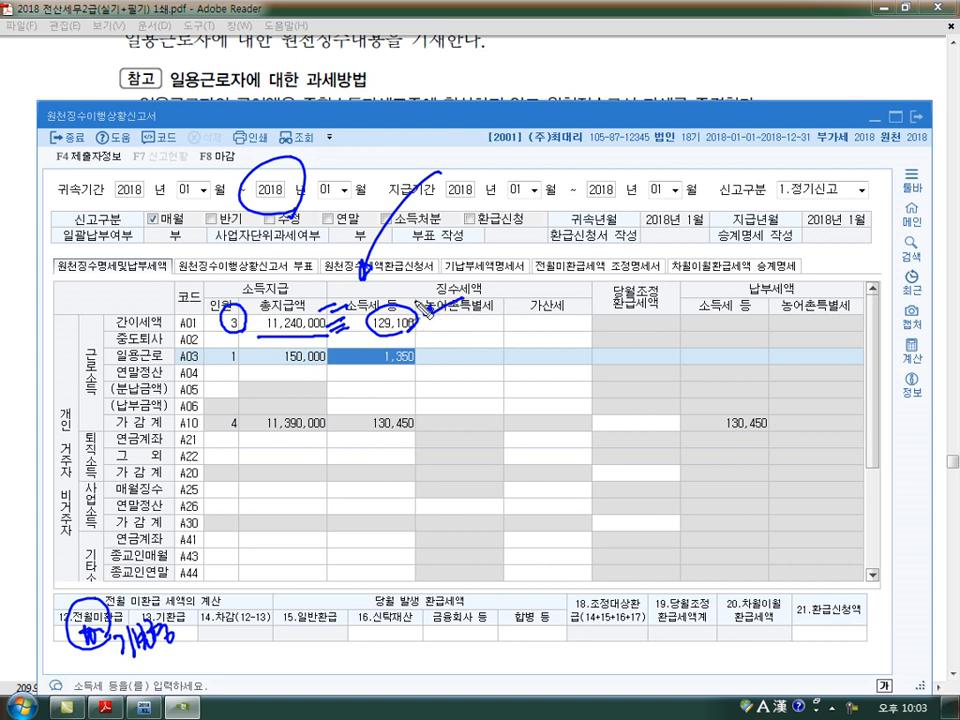
left_click_drag(228, 396, 237, 393)
left_click_drag(241, 344, 245, 372)
- Write out the daily-worker tax formula with 6% and 45% beside the 일용근로 (A03) row and link it to 소득세 등
mouse_move(481, 340)
left_mouse_down()
mouse_move(482, 372)
mouse_move(522, 370)
mouse_move(526, 380)
mouse_move(545, 378)
mouse_move(538, 383)
left_mouse_up()
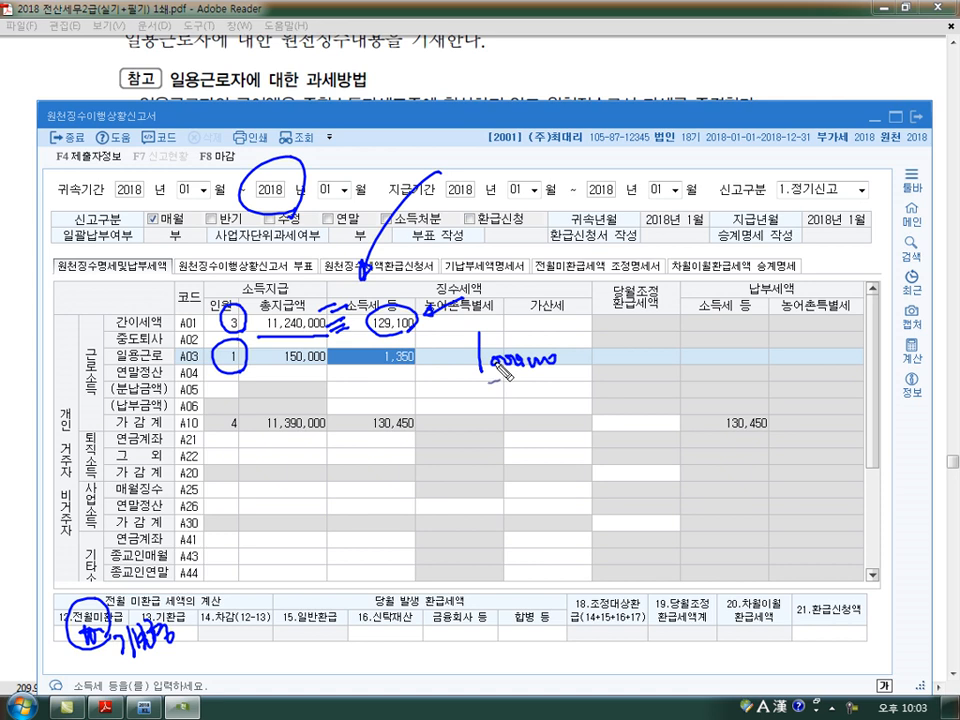
left_click_drag(580, 362, 603, 362)
mouse_move(607, 355)
left_mouse_down()
mouse_move(626, 374)
mouse_move(647, 358)
mouse_move(680, 356)
mouse_move(653, 387)
left_mouse_up()
left_click_drag(486, 332, 496, 391)
mouse_move(702, 356)
left_mouse_down()
mouse_move(716, 372)
mouse_move(703, 372)
left_mouse_up()
mouse_move(728, 349)
left_mouse_down()
mouse_move(722, 368)
mouse_move(752, 373)
mouse_move(797, 340)
mouse_move(857, 360)
left_mouse_up()
mouse_move(853, 346)
left_mouse_down()
mouse_move(852, 372)
mouse_move(859, 364)
left_mouse_up()
mouse_move(884, 340)
left_mouse_down()
mouse_move(872, 372)
mouse_move(881, 373)
mouse_move(690, 476)
mouse_move(428, 385)
mouse_move(426, 343)
mouse_move(375, 372)
left_mouse_up()
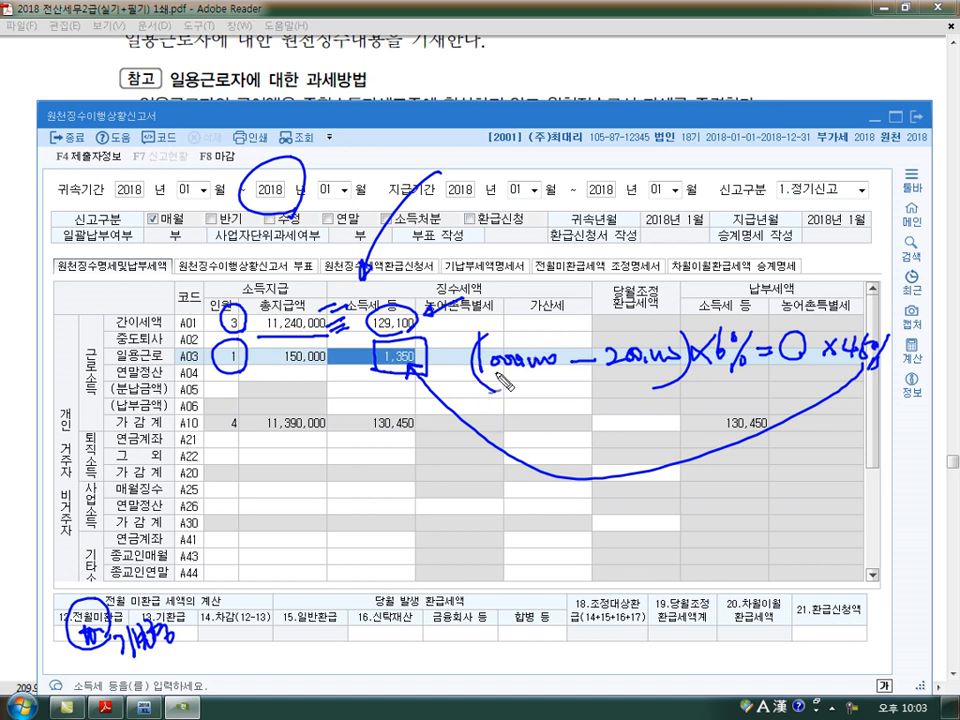
- Clear the marks and close the 원천징수이행상황신고서 without saving the data
key("Escape")
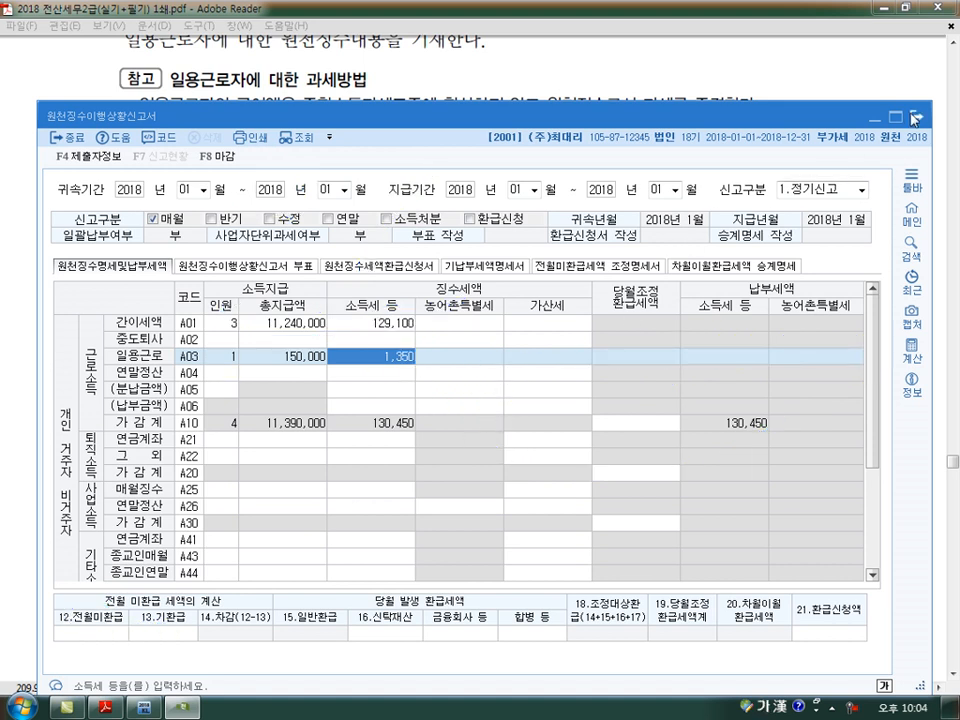
left_click(917, 118)
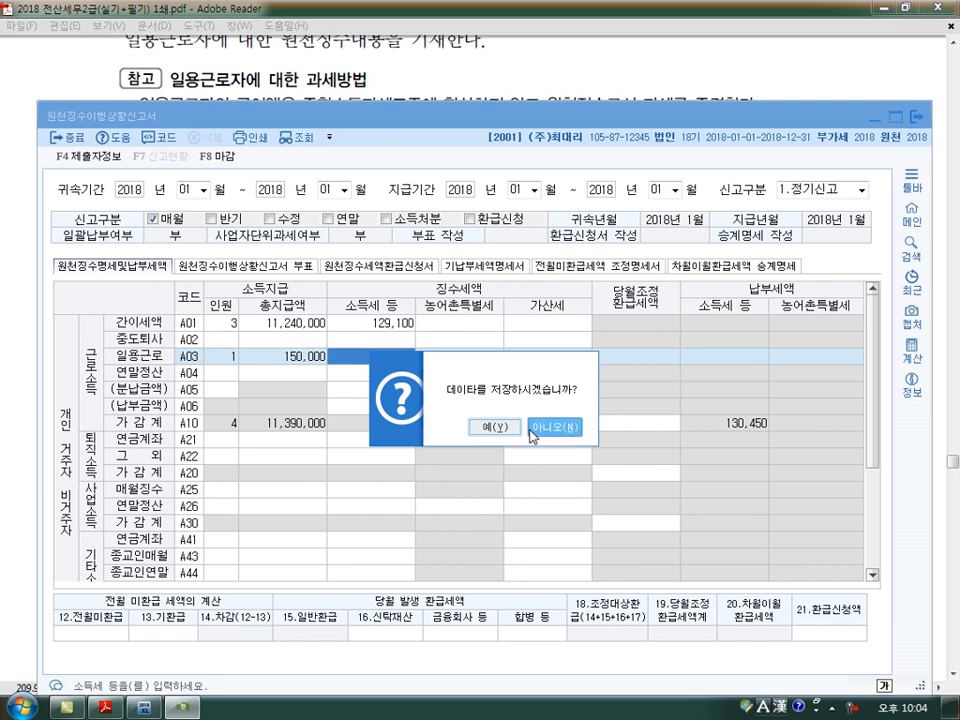
left_click(531, 437)
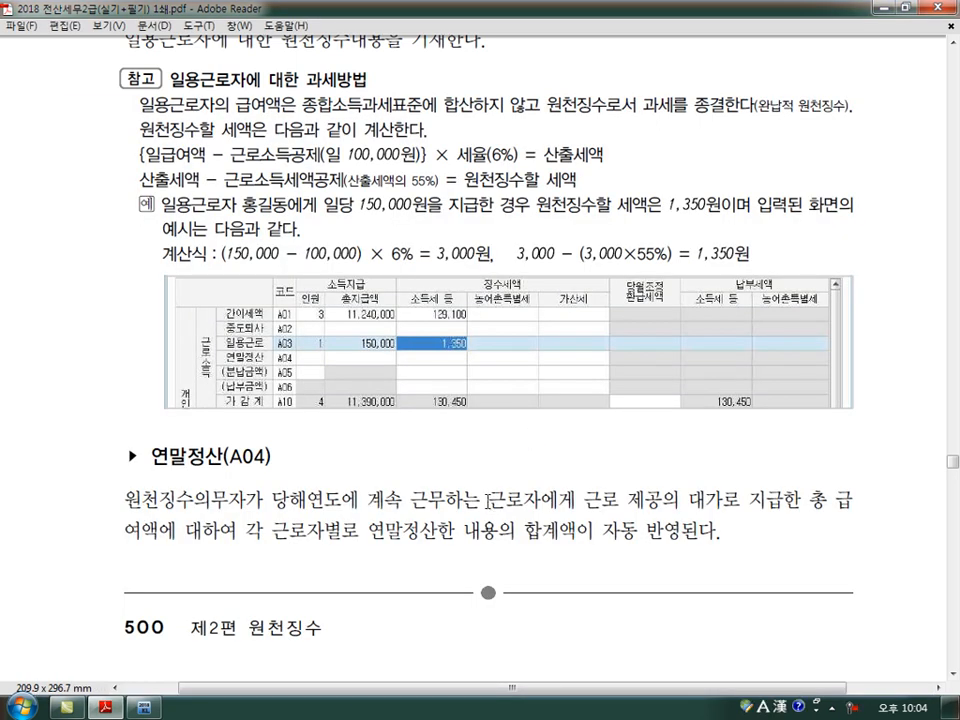